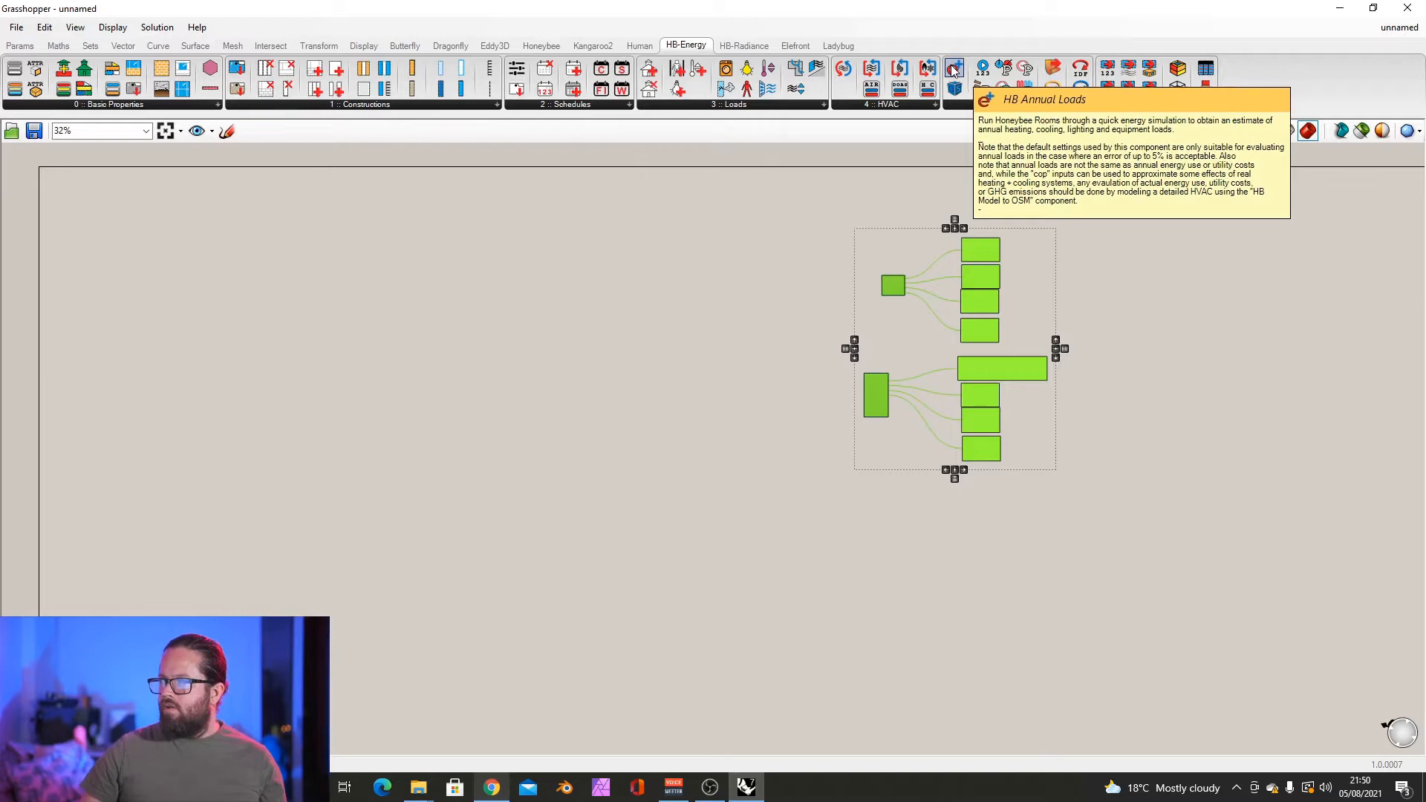
# Step: Move the selected component group aside and place an HB Annual Loads component on the empty canvas
pyautogui.moveTo(809, 217); pyautogui.dragTo(1202, 554)
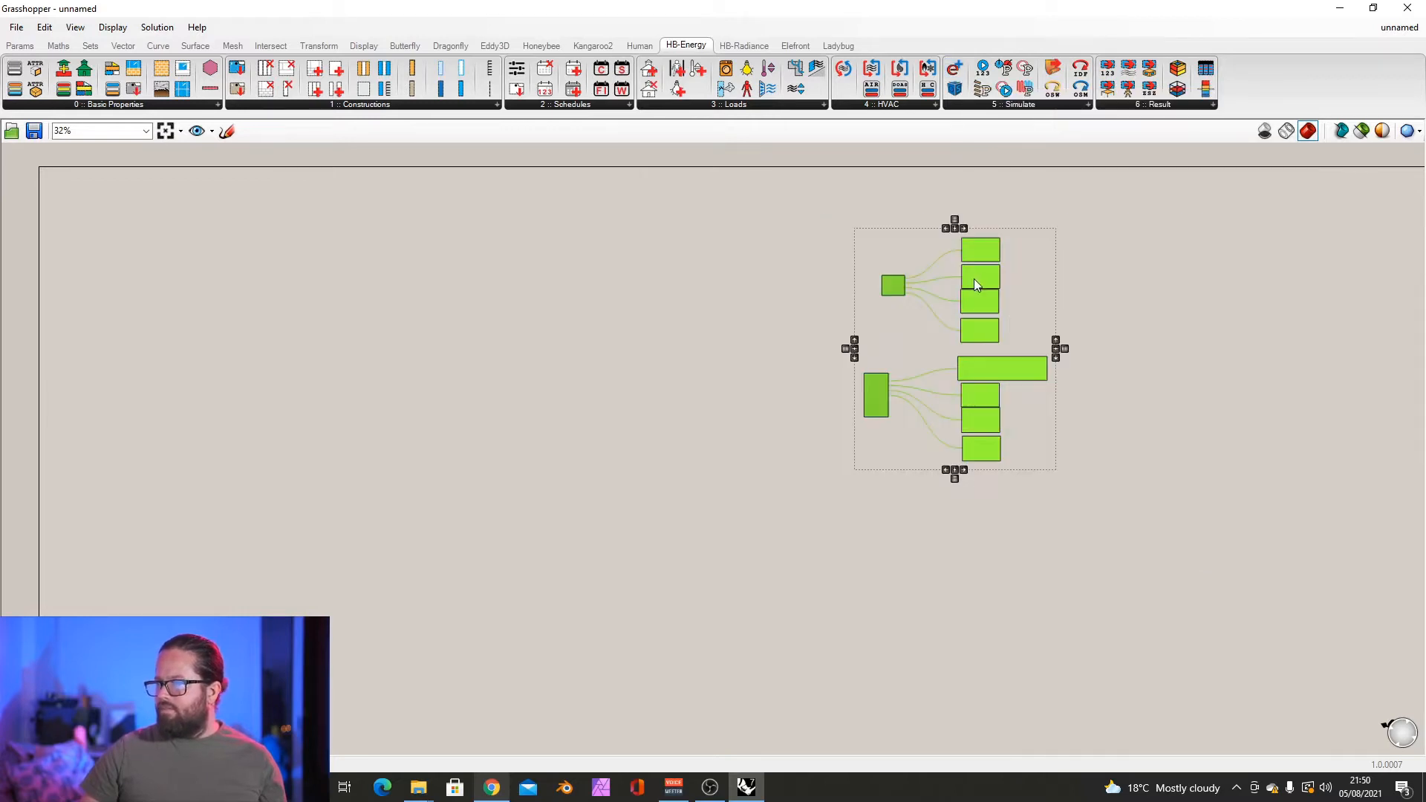
pyautogui.moveTo(974, 278); pyautogui.dragTo(1163, 292)
pyautogui.moveTo(954, 69); pyautogui.dragTo(850, 449)
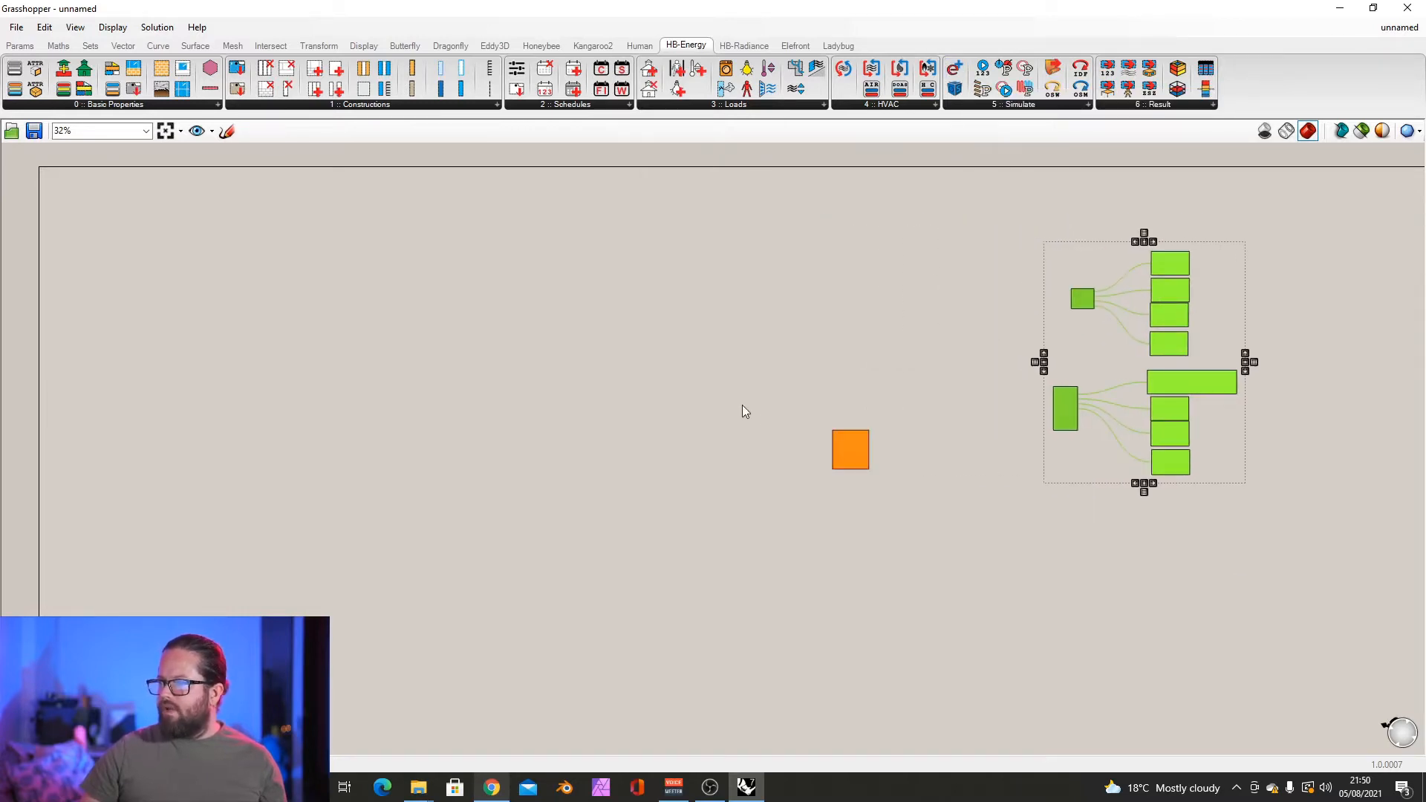
pyautogui.scroll(6, 810, 416)
pyautogui.moveTo(809, 390); pyautogui.dragTo(827, 466)
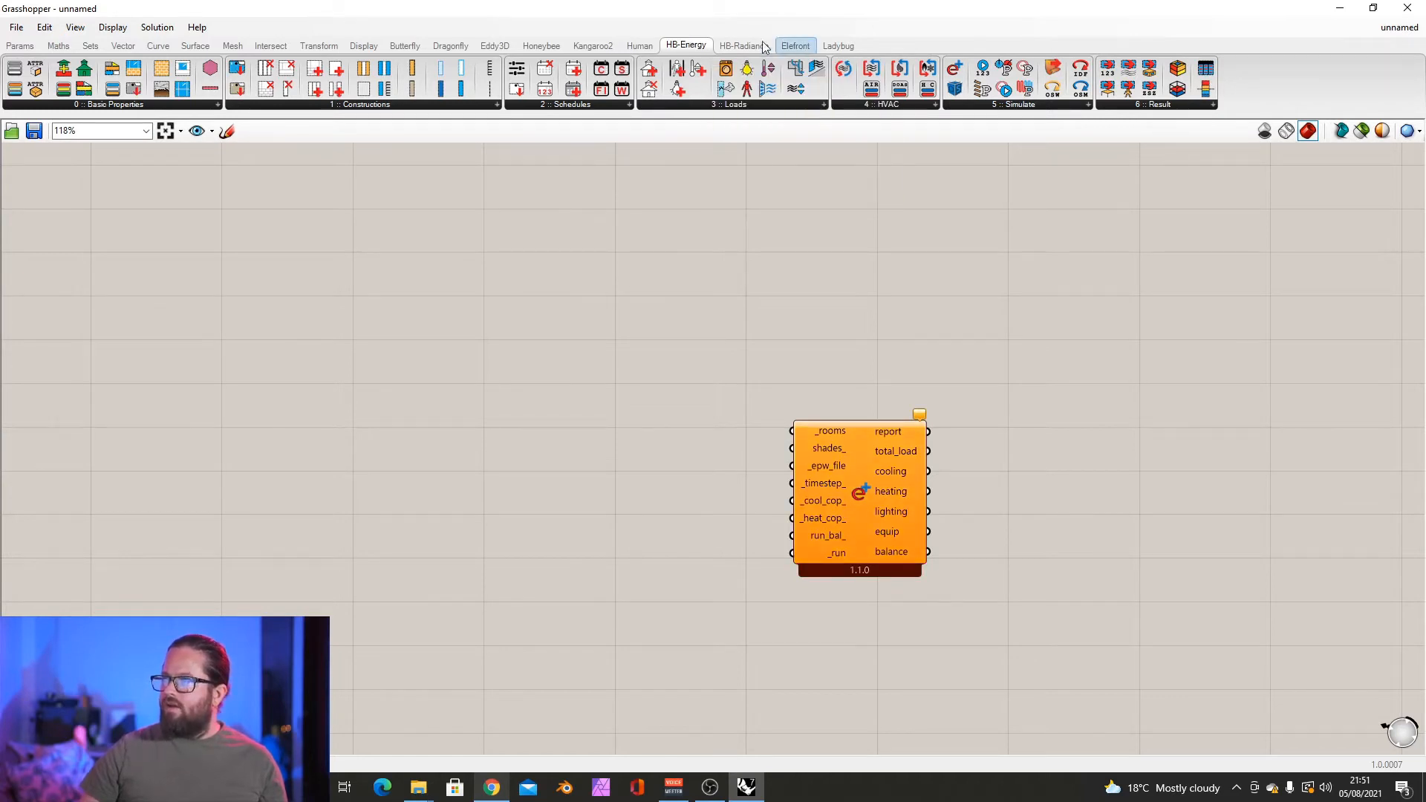
# Step: Look through the Honeybee, HB-Energy and HB-Radiance component categories and examine the Annual Loads component's inputs and outputs
pyautogui.click(535, 46)
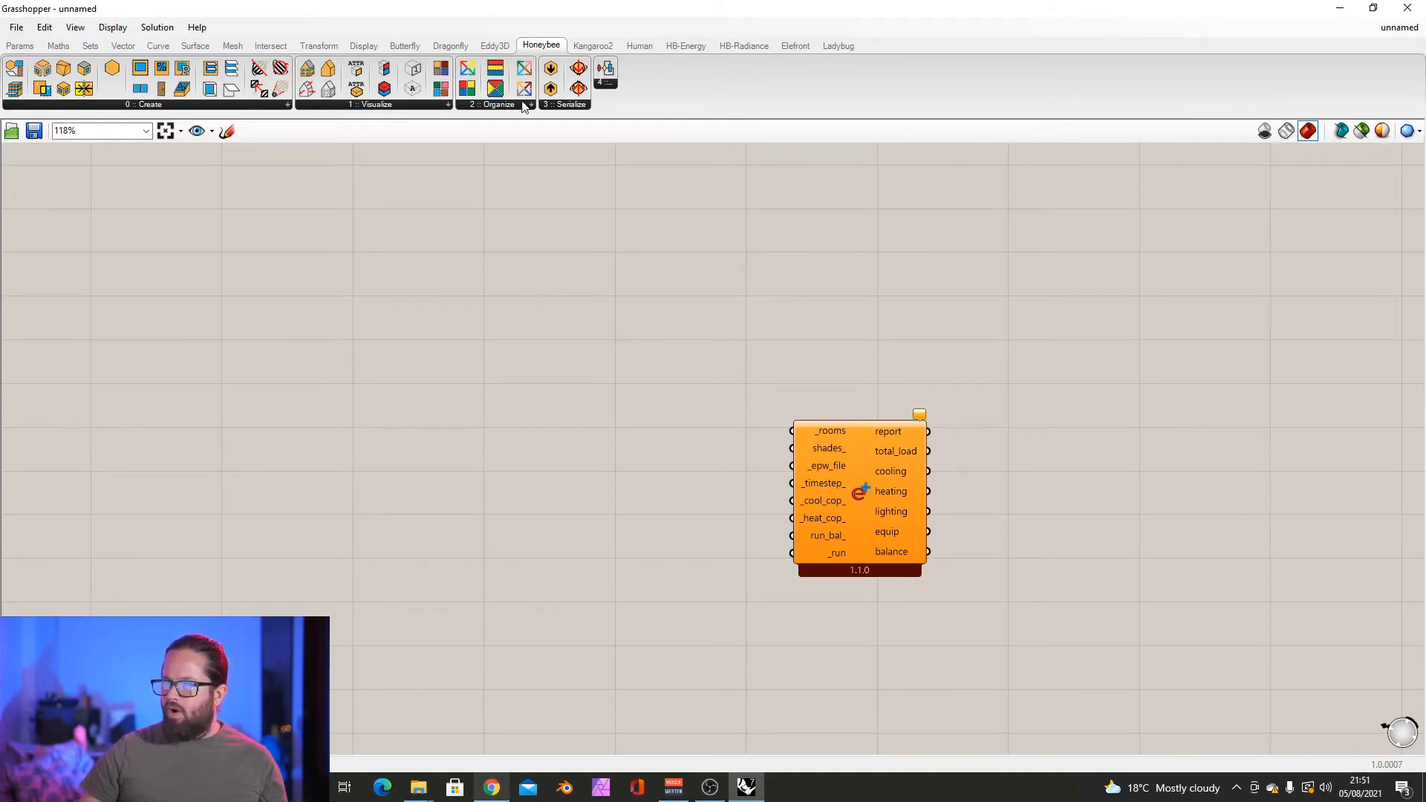
pyautogui.click(684, 46)
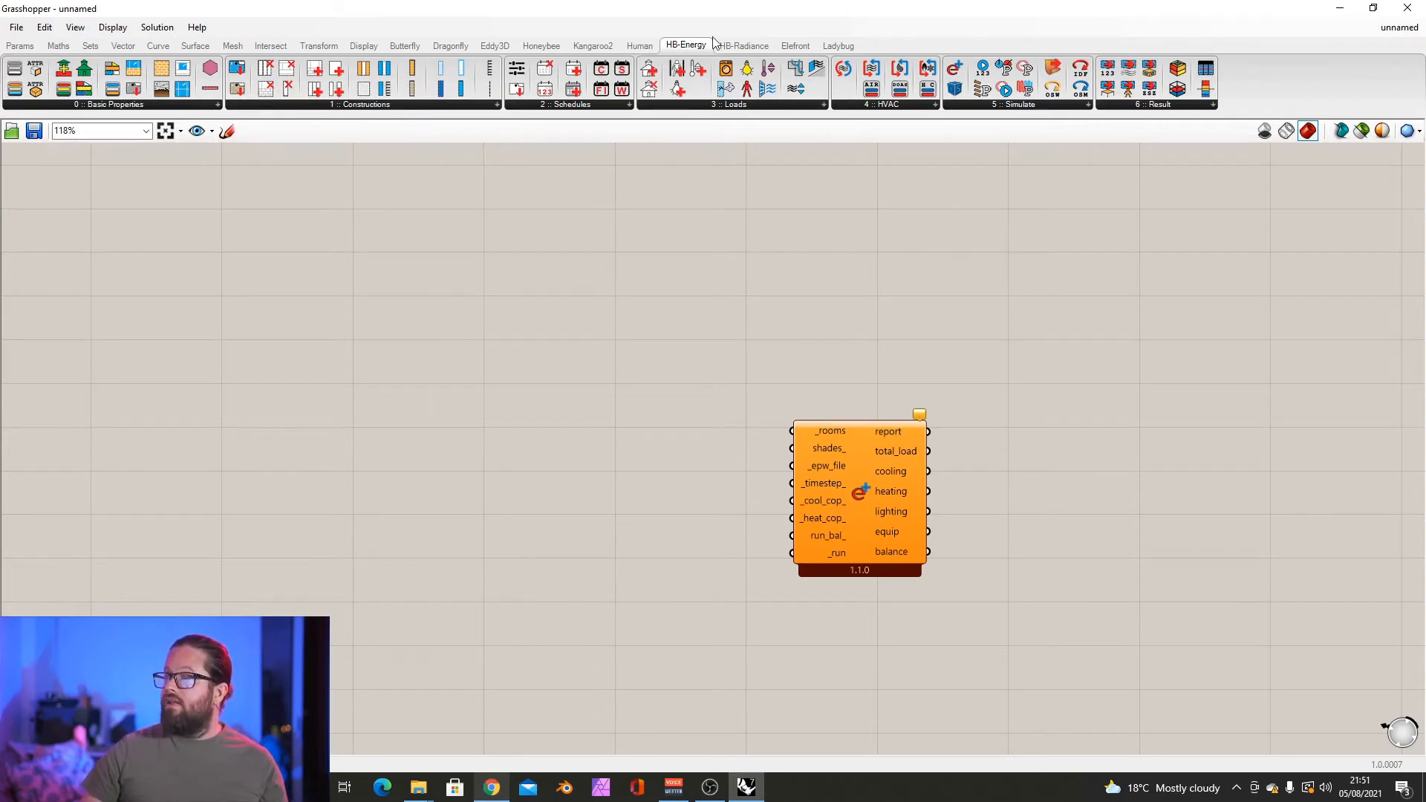
pyautogui.click(745, 46)
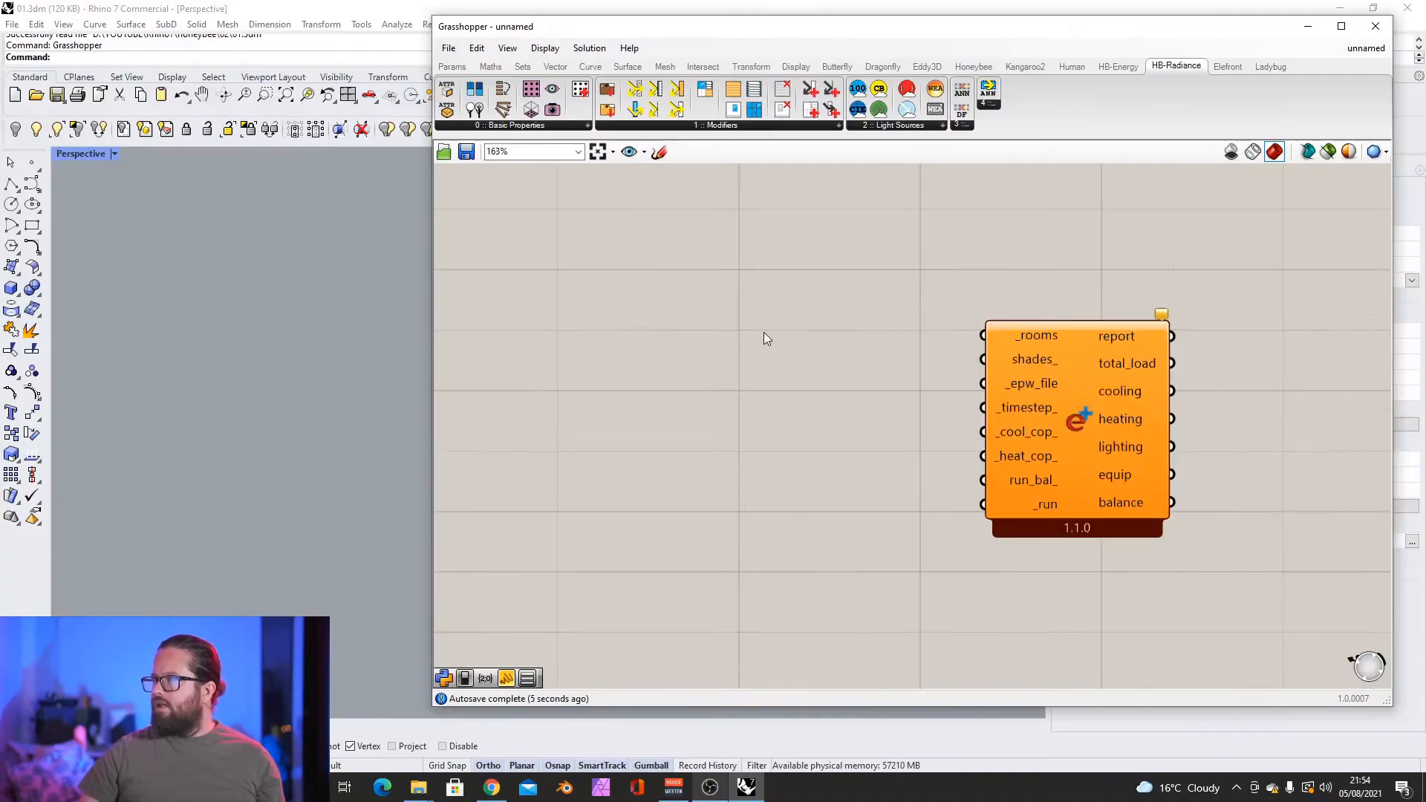
pyautogui.scroll(3, 1051, 339)
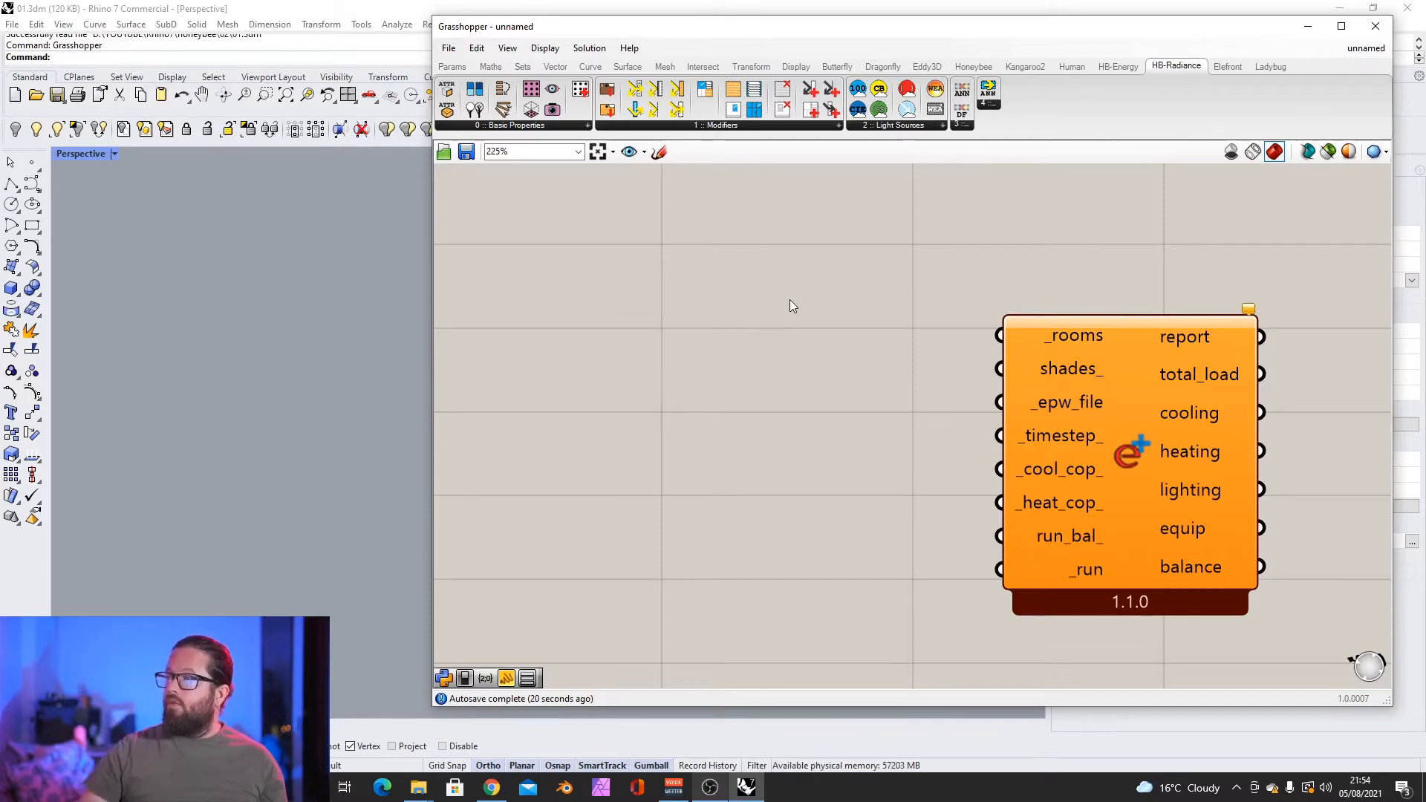
pyautogui.scroll(-2, 1040, 379)
pyautogui.click(1099, 375)
pyautogui.scroll(3, 1101, 405)
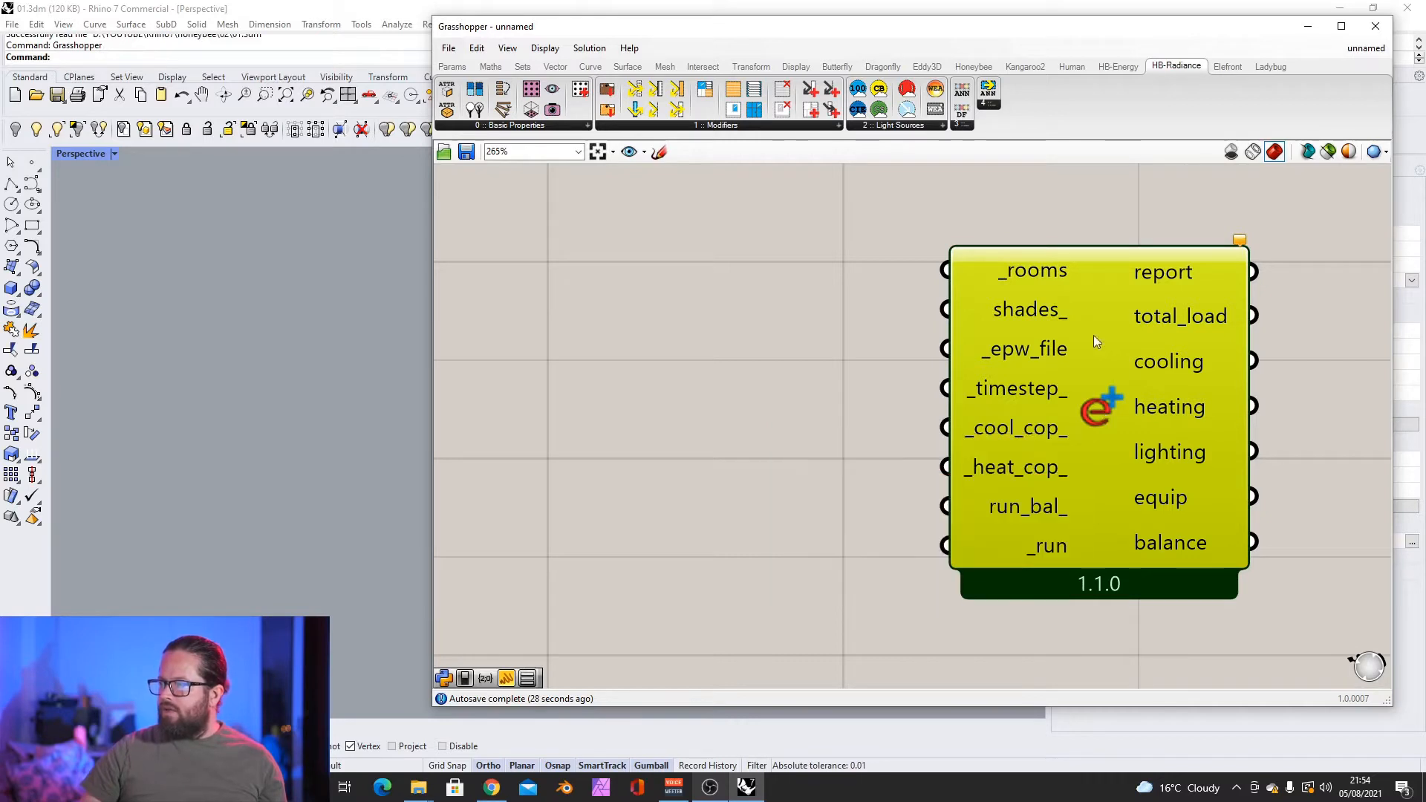
pyautogui.scroll(-10, 1094, 335)
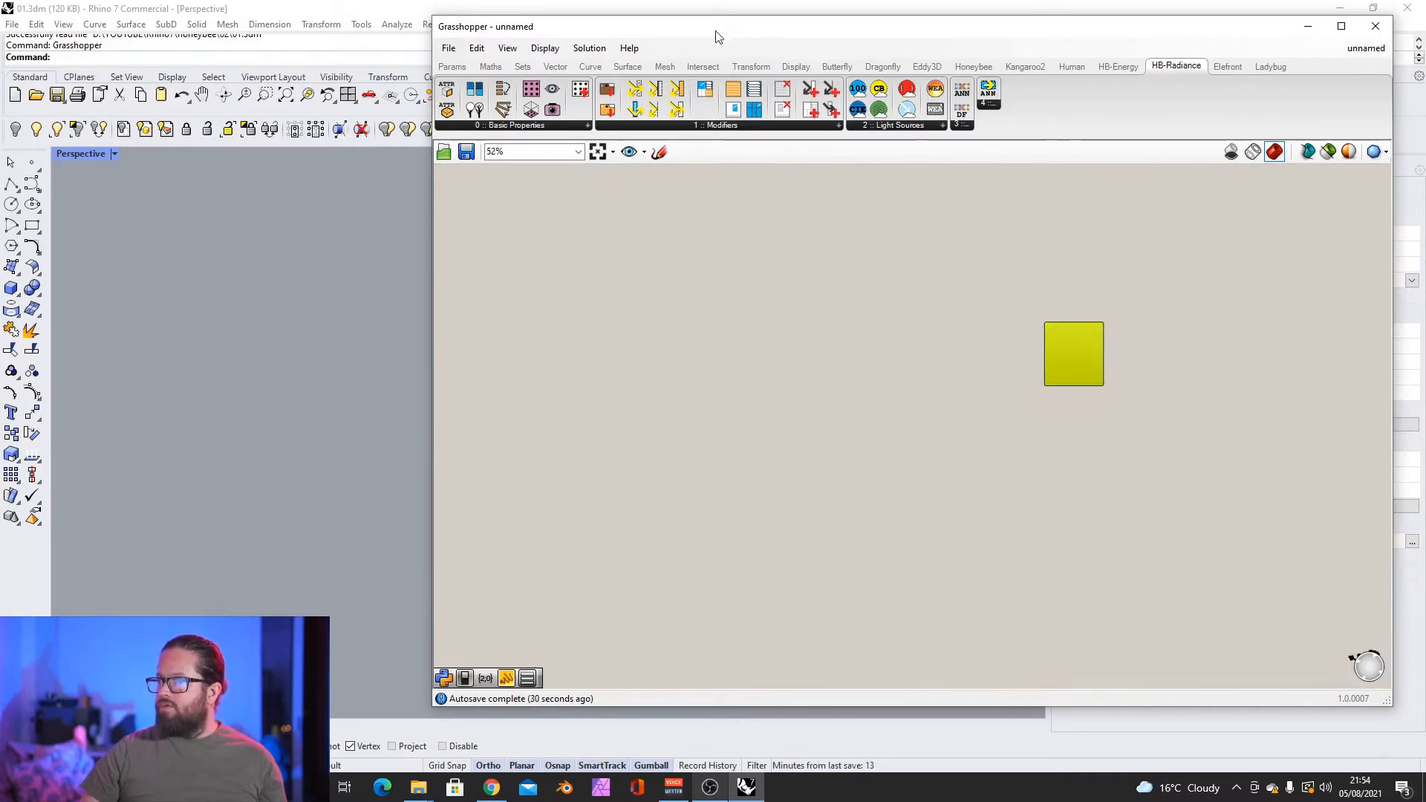
# Step: Move the Grasshopper window away from the Rhino viewport and unhide the building volumes in Rhino
pyautogui.moveTo(719, 35); pyautogui.dragTo(760, 39)
pyautogui.scroll(5, 1126, 350)
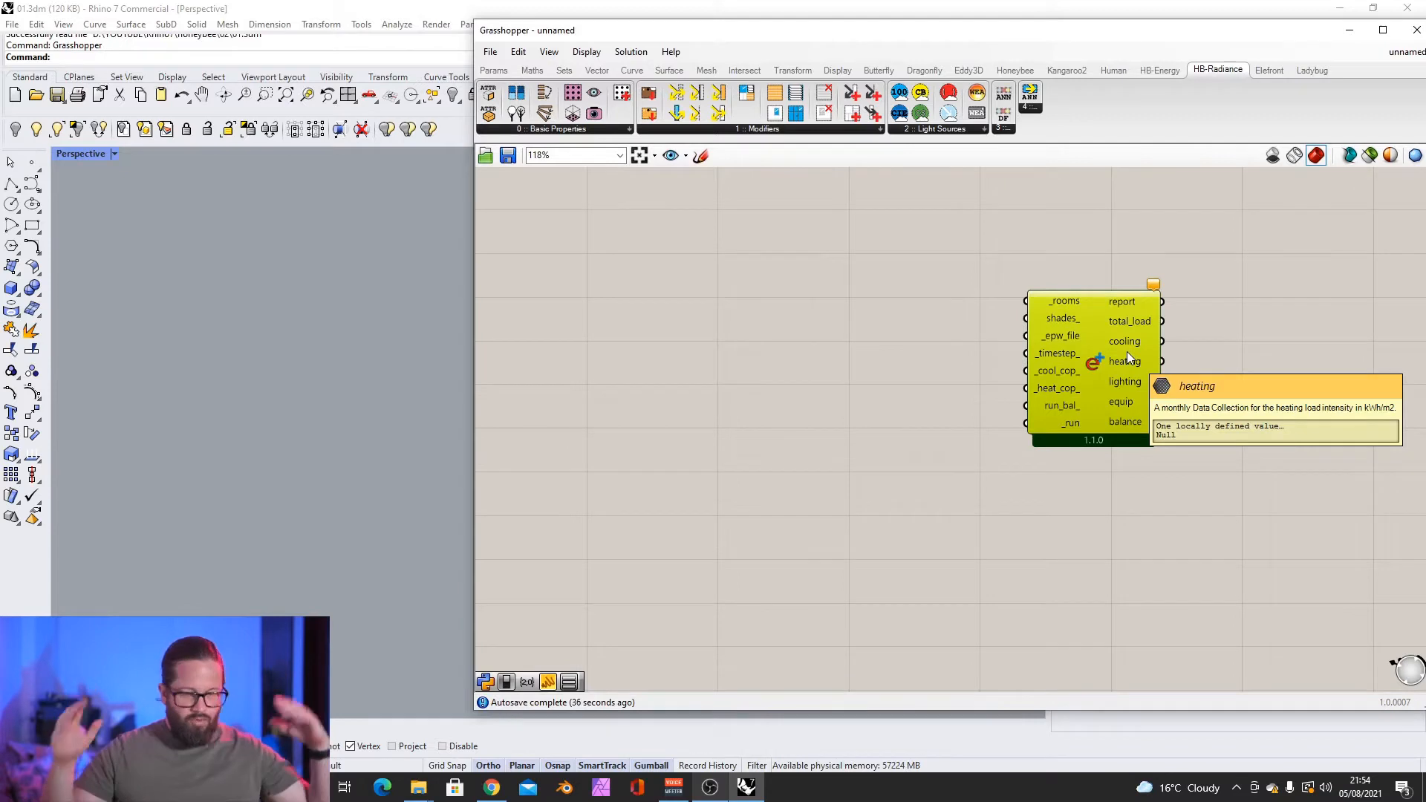
pyautogui.moveTo(623, 32); pyautogui.dragTo(809, 46)
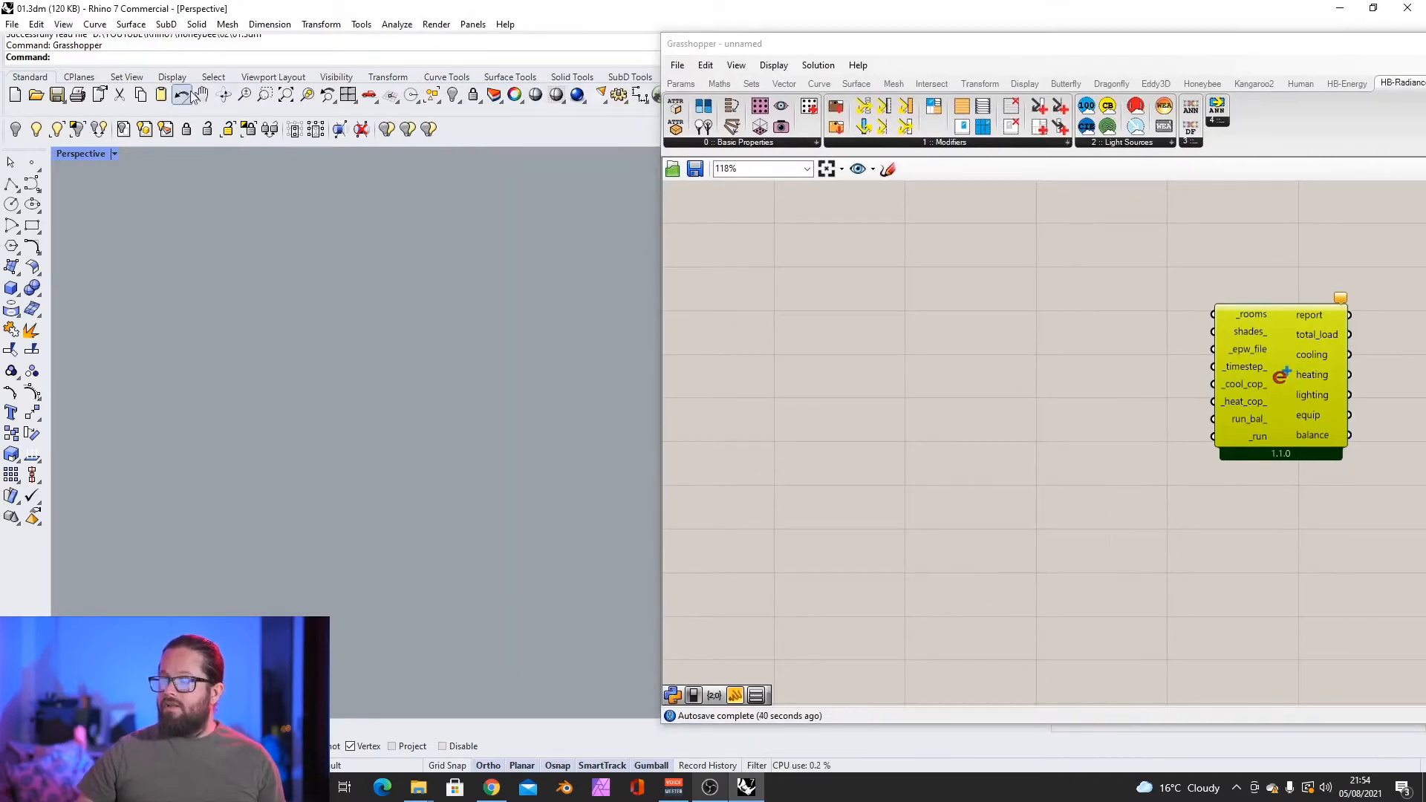
pyautogui.click(454, 96)
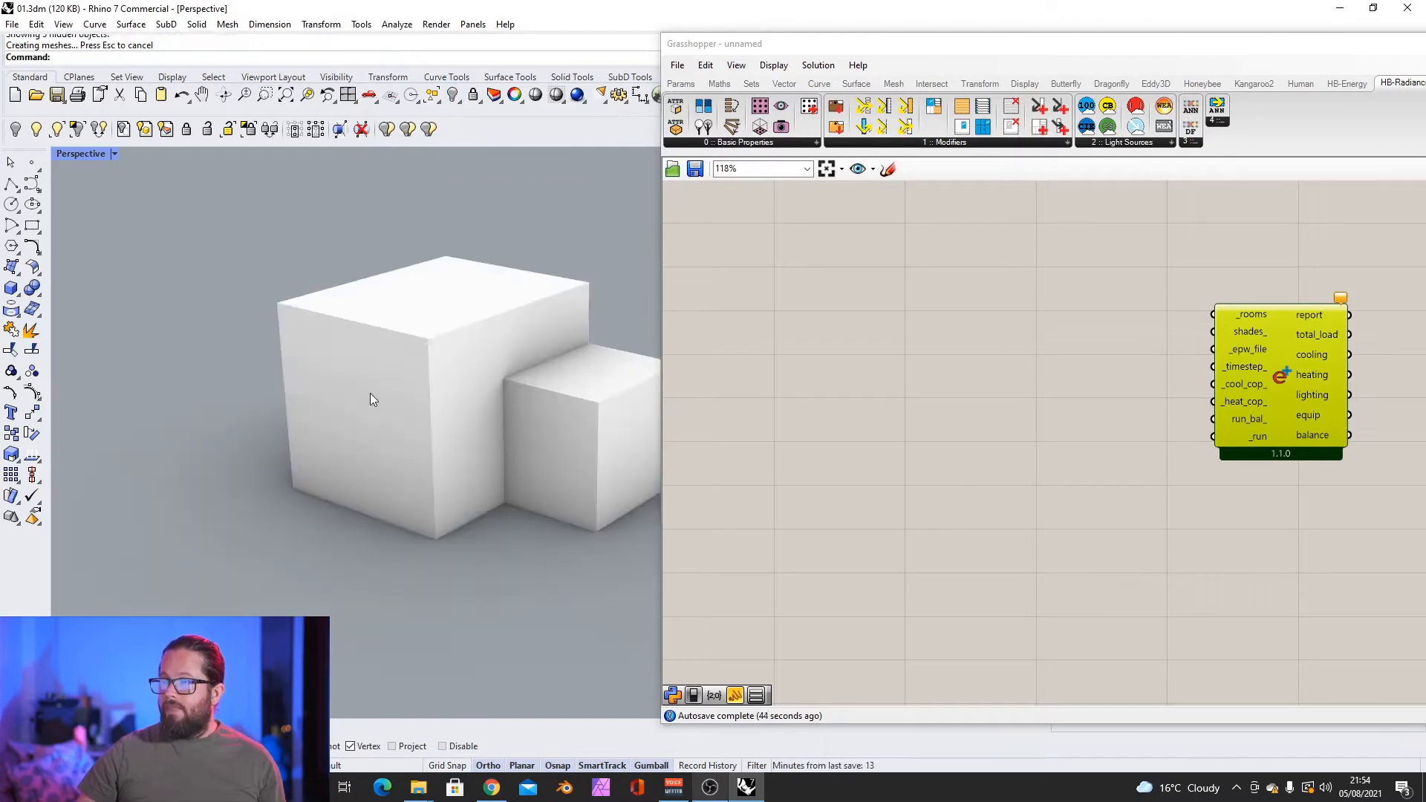
# Step: Select the top storey volume of the taller block and set the Perspective viewport's display mode to Shaded
pyautogui.scroll(-3, 394, 409)
pyautogui.moveTo(417, 425); pyautogui.dragTo(426, 393, button='right')
pyautogui.scroll(2, 426, 394)
pyautogui.click(425, 355)
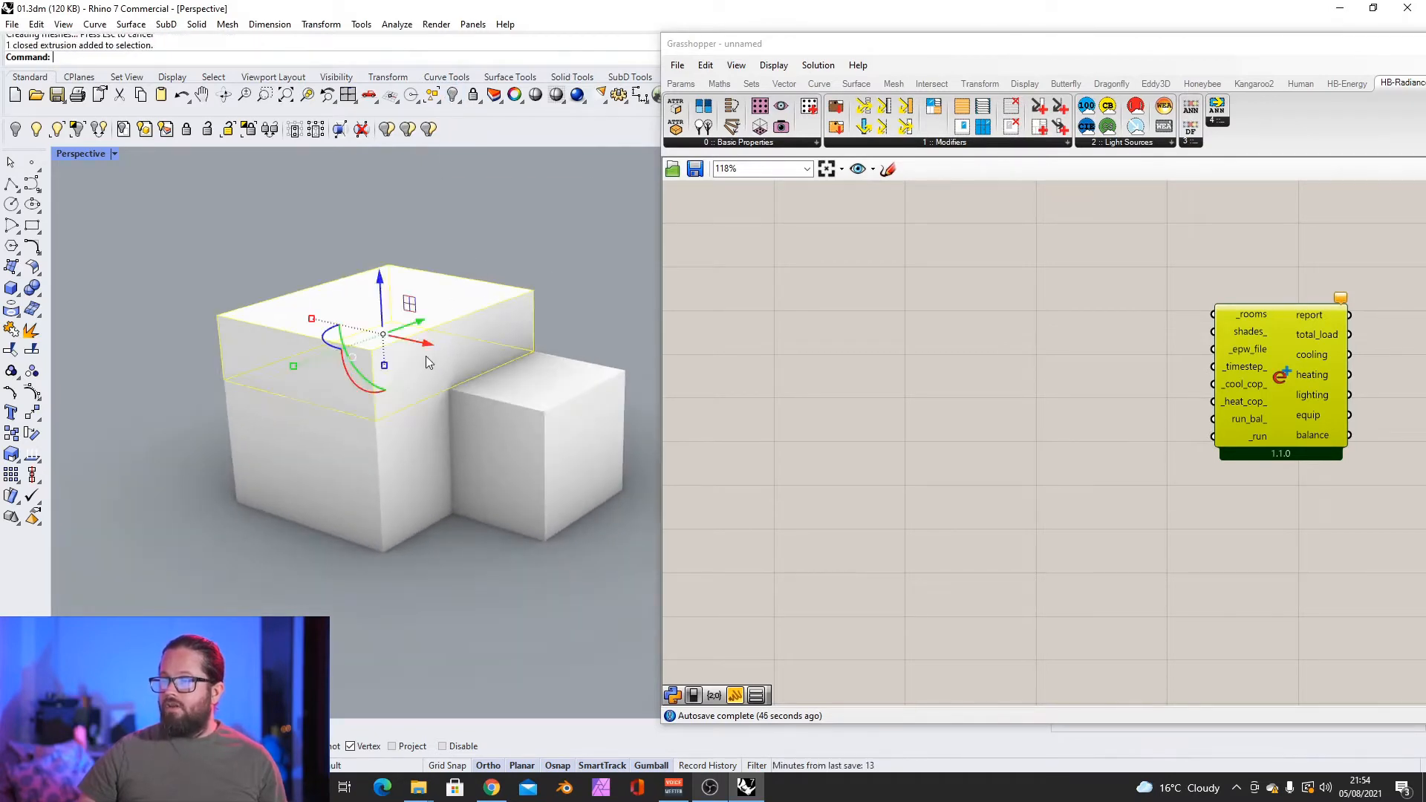
pyautogui.click(80, 154)
pyautogui.click(96, 225)
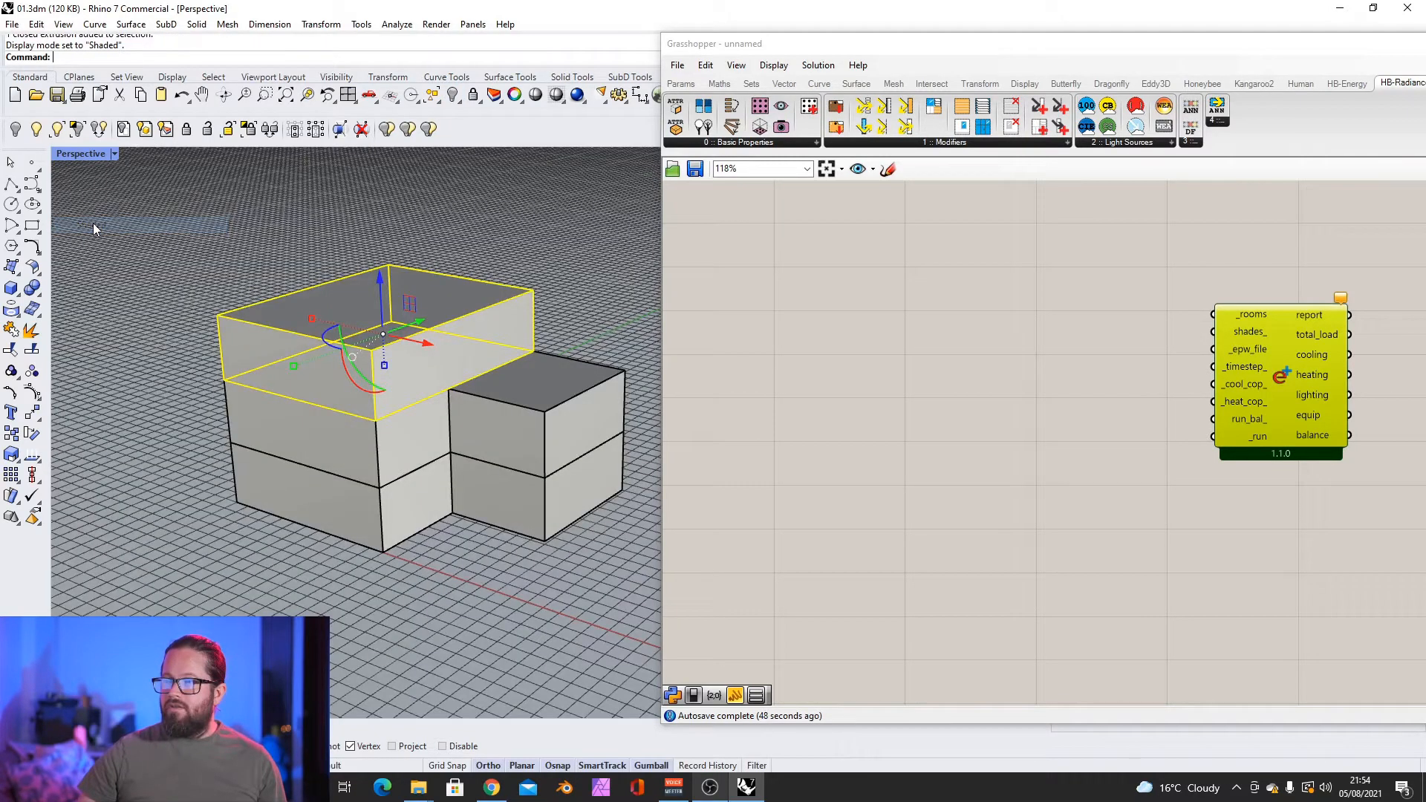
# Step: Examine the separate storey volumes of the taller and lower blocks by selecting them individually
pyautogui.scroll(1, 377, 342)
pyautogui.keyDown('shift'); pyautogui.click(382, 413); pyautogui.keyUp('shift')
pyautogui.keyDown('shift'); pyautogui.click(382, 461); pyautogui.keyUp('shift')
pyautogui.moveTo(507, 438); pyautogui.dragTo(493, 486, button='right')
pyautogui.click(481, 462)
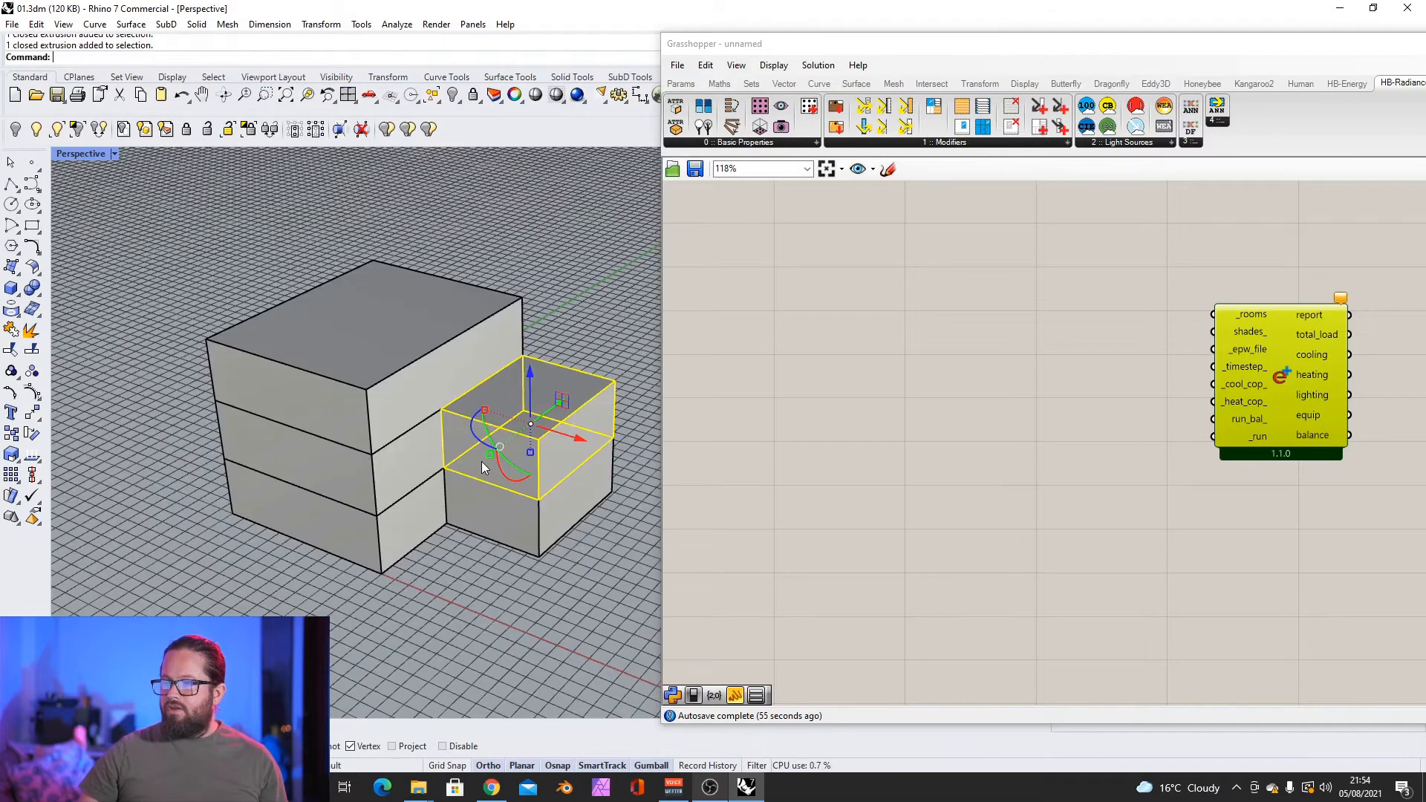
pyautogui.click(483, 512)
pyautogui.keyDown('shift'); pyautogui.click(382, 475); pyautogui.keyUp('shift')
pyautogui.keyDown('shift'); pyautogui.click(378, 419); pyautogui.keyUp('shift')
pyautogui.keyDown('shift'); pyautogui.click(407, 532); pyautogui.keyUp('shift')
pyautogui.click(520, 439)
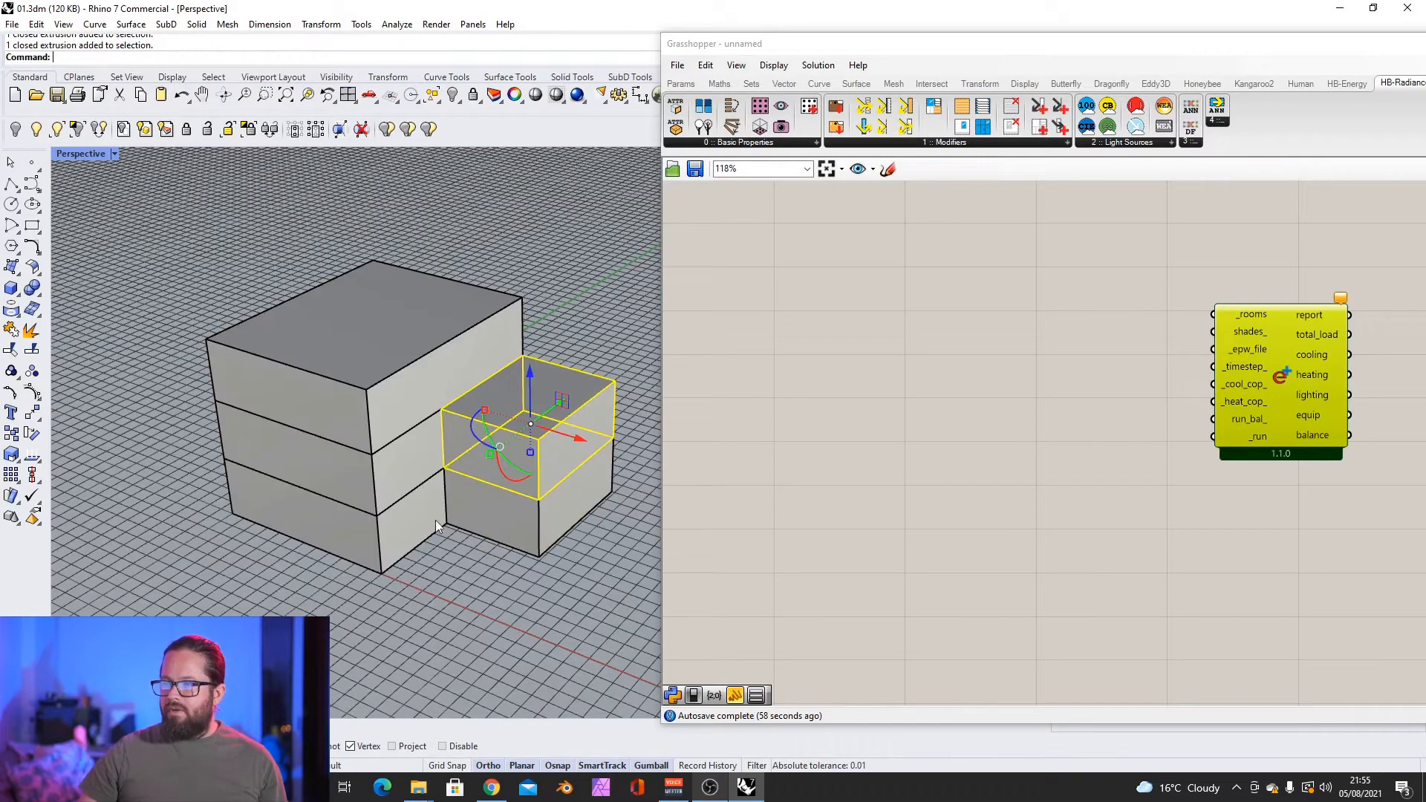
pyautogui.keyDown('shift'); pyautogui.click(455, 514); pyautogui.keyUp('shift')
pyautogui.keyDown('shift'); pyautogui.click(404, 518); pyautogui.keyUp('shift')
pyautogui.keyDown('shift'); pyautogui.click(404, 467); pyautogui.keyUp('shift')
pyautogui.rightClick(224, 359)
pyautogui.click(216, 351)
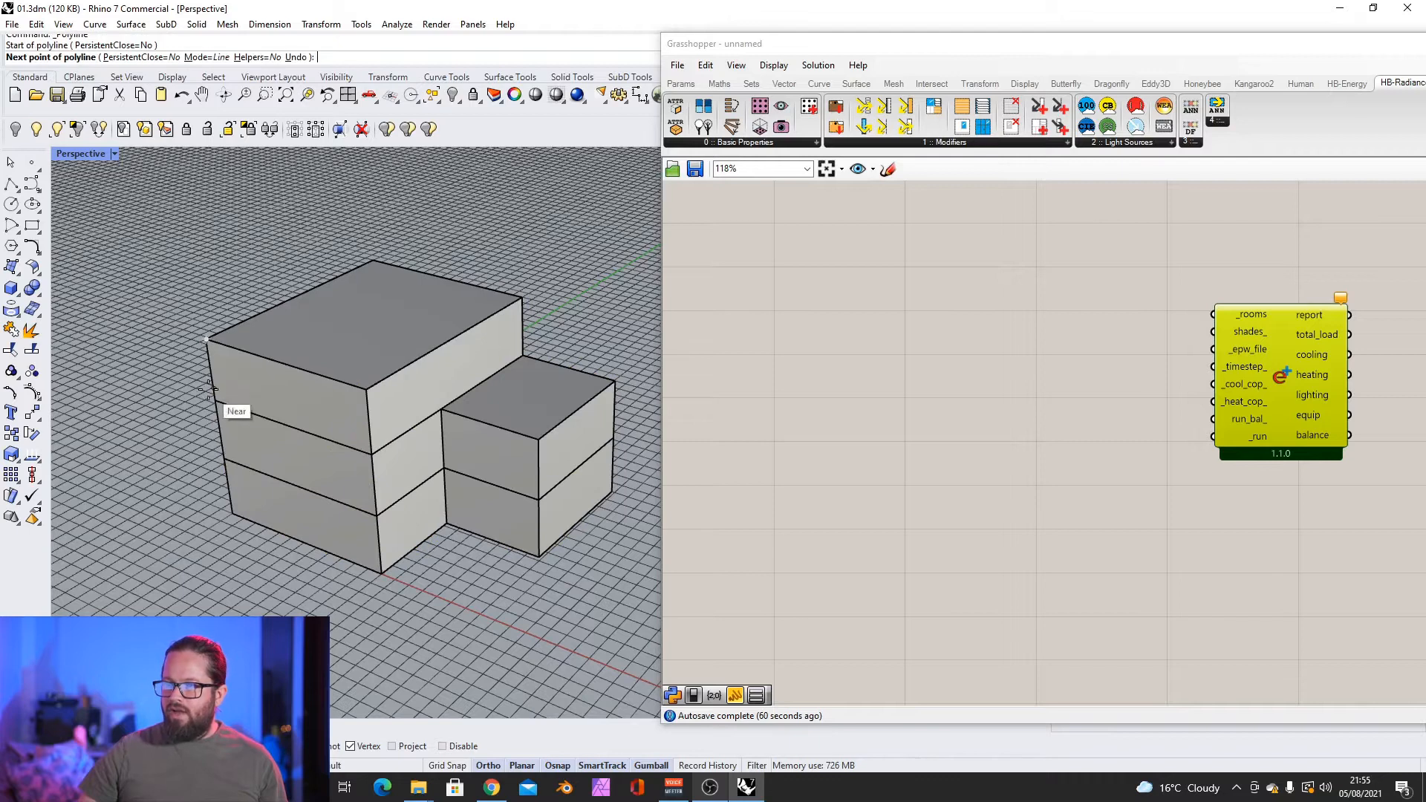
pyautogui.press('Escape')
pyautogui.click(229, 367)
pyautogui.keyDown('shift'); pyautogui.click(269, 443); pyautogui.keyUp('shift')
pyautogui.keyDown('shift'); pyautogui.click(272, 488); pyautogui.keyUp('shift')
pyautogui.rightClick(207, 395)
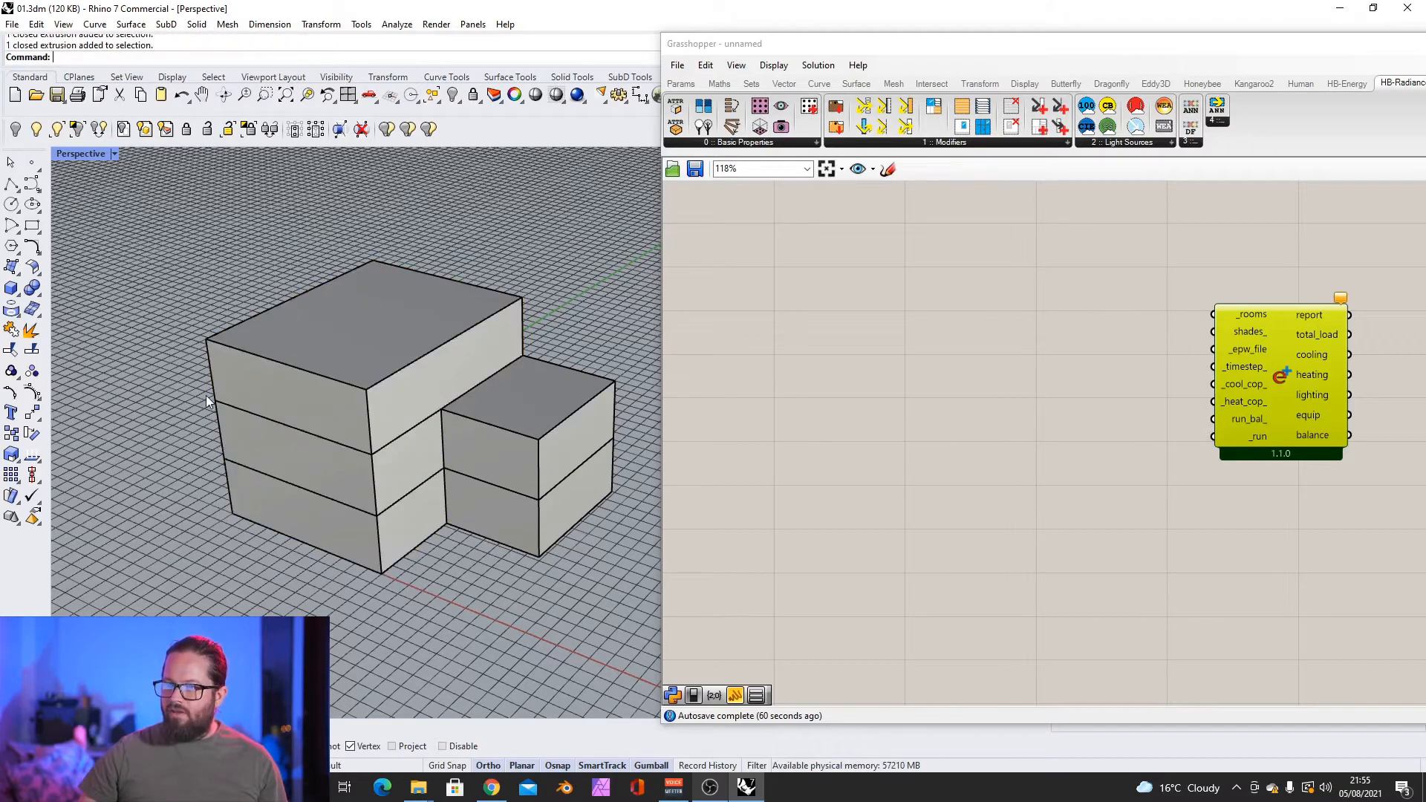
pyautogui.click(207, 340)
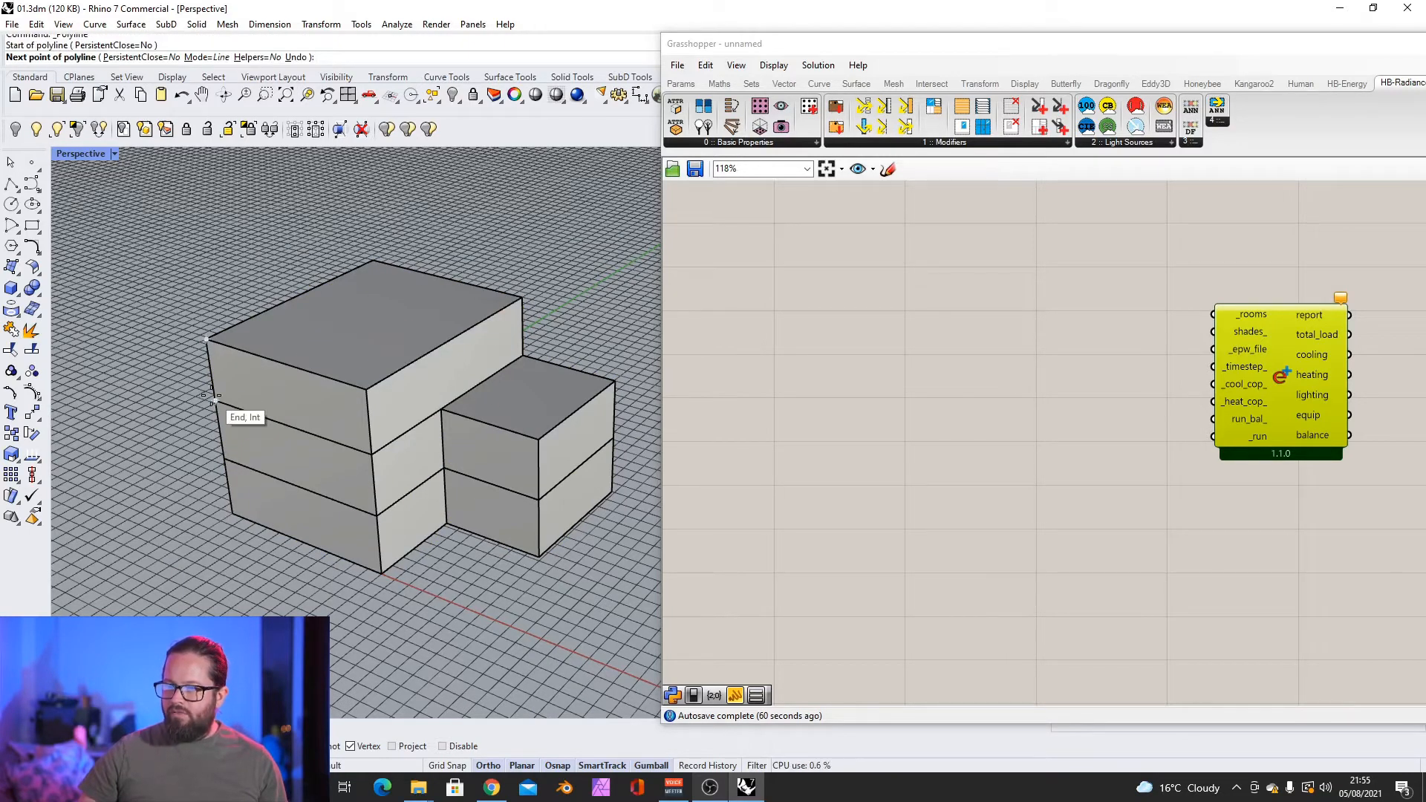
pyautogui.press('Escape')
# Step: Select all storey volumes of both blocks to check the stacked massing and clear the selection
pyautogui.scroll(-4, 290, 360)
pyautogui.click(304, 367)
pyautogui.scroll(4, 364, 398)
pyautogui.moveTo(378, 410); pyautogui.dragTo(382, 390, button='right')
pyautogui.scroll(-4, 382, 389)
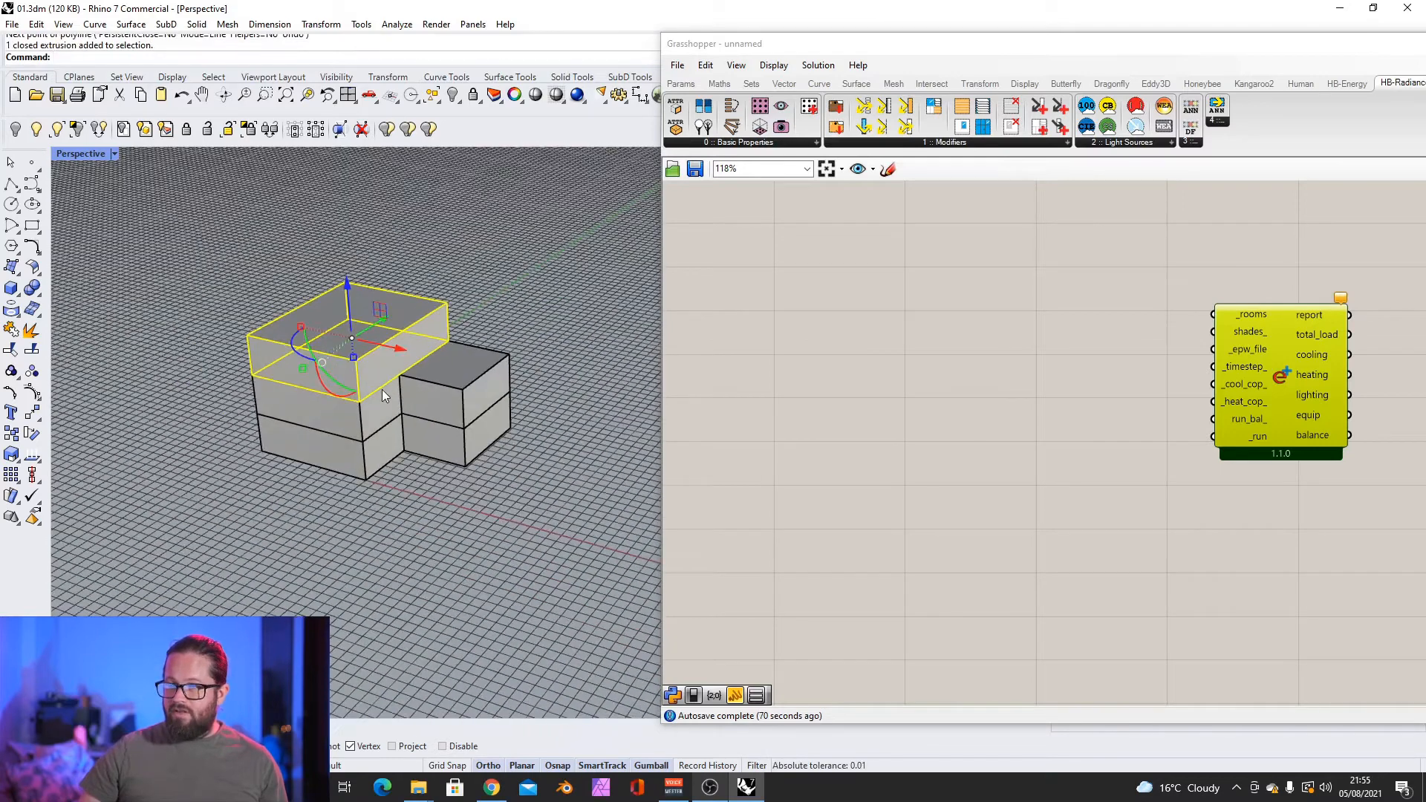
pyautogui.scroll(4, 382, 389)
pyautogui.keyDown('shift'); pyautogui.click(331, 437); pyautogui.keyUp('shift')
pyautogui.keyDown('shift'); pyautogui.click(323, 486); pyautogui.keyUp('shift')
pyautogui.keyDown('shift'); pyautogui.click(439, 416); pyautogui.keyUp('shift')
pyautogui.keyDown('shift'); pyautogui.click(427, 472); pyautogui.keyUp('shift')
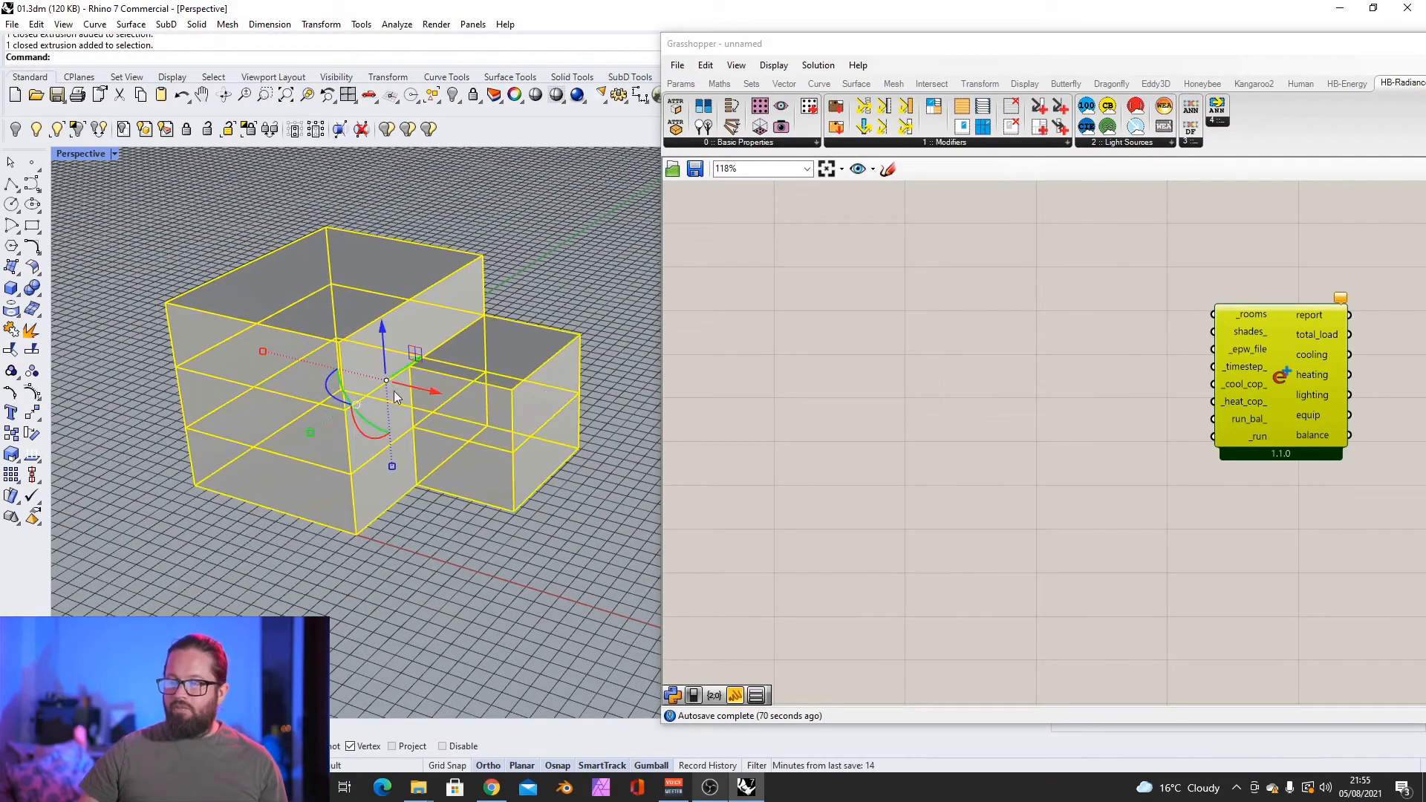
pyautogui.press('Escape')
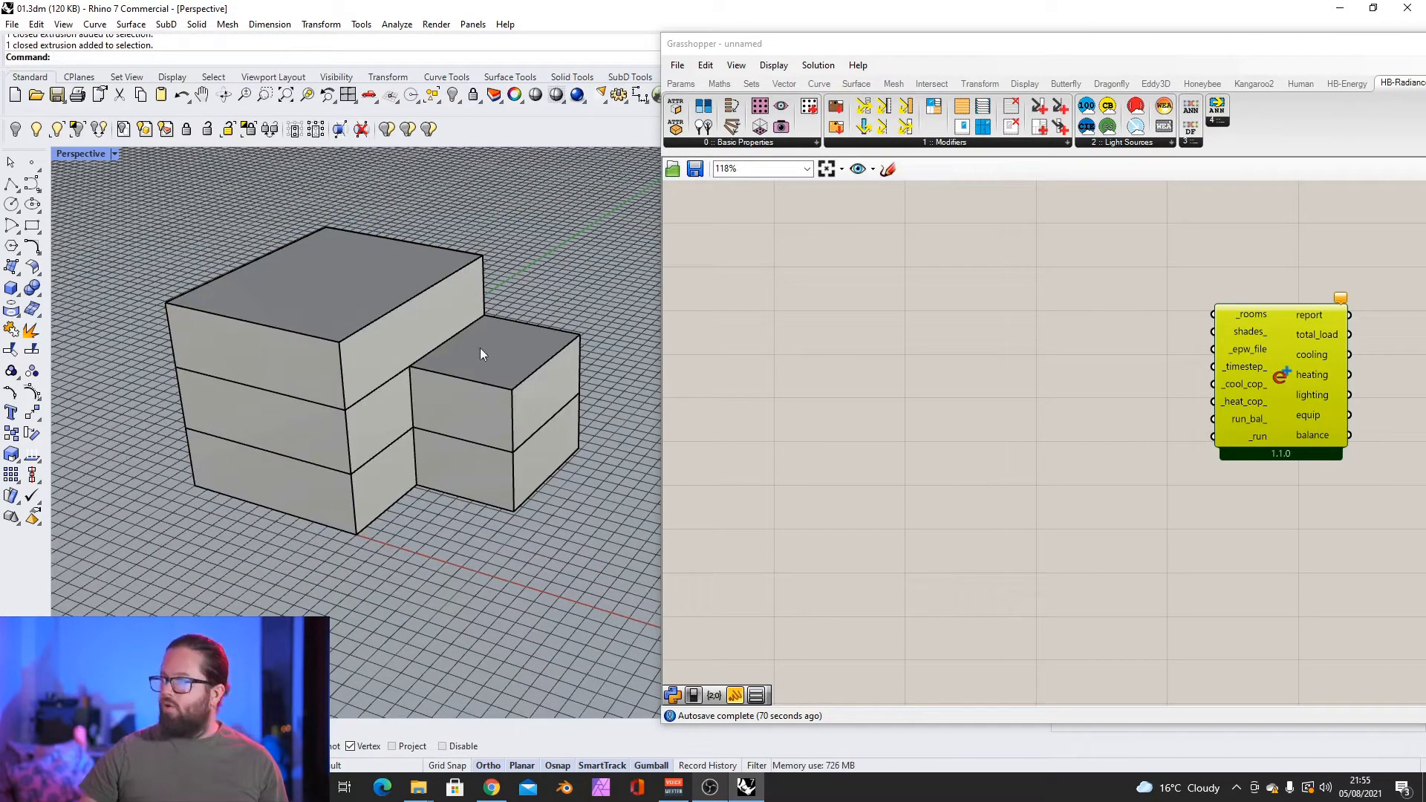
pyautogui.scroll(-4, 194, 282)
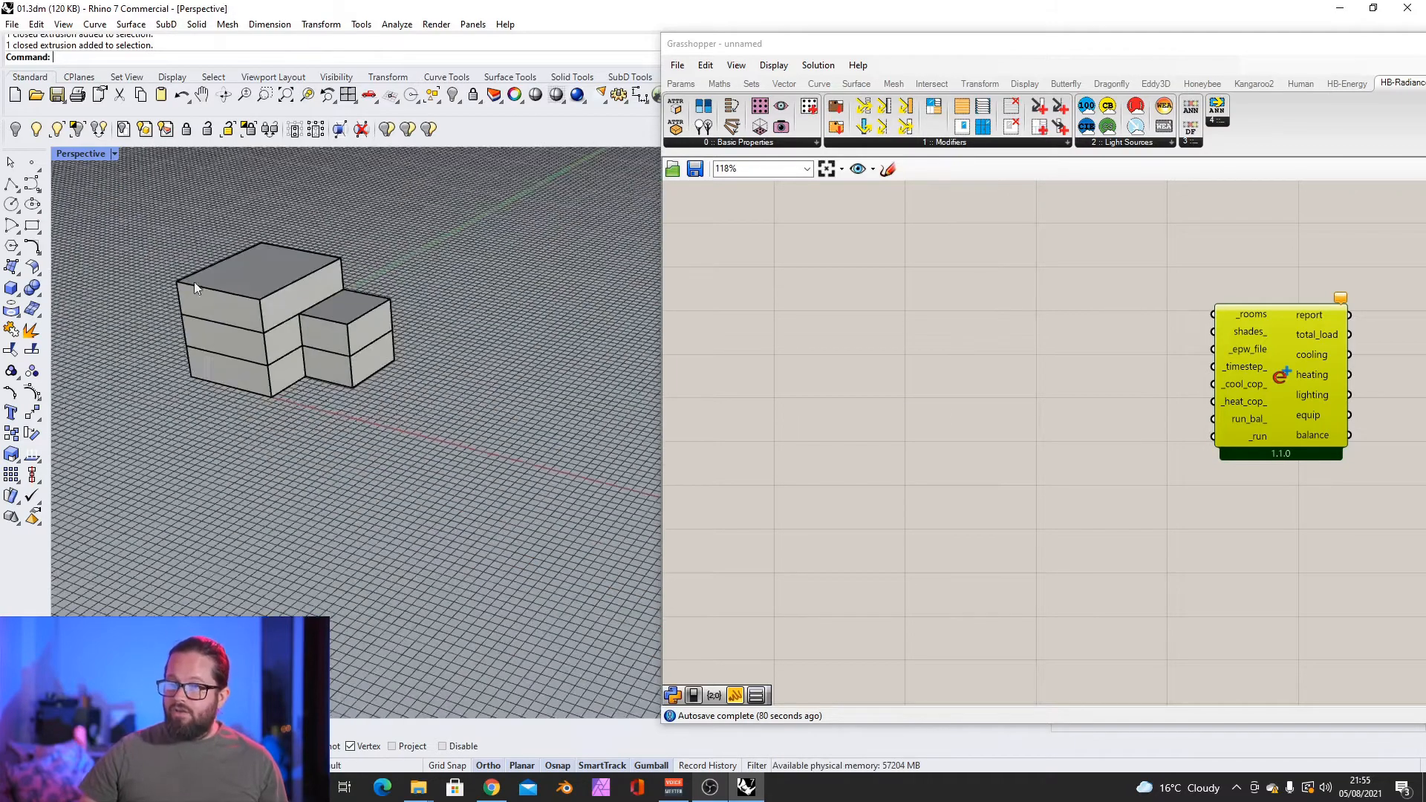
pyautogui.scroll(4, 184, 225)
pyautogui.scroll(-2, 309, 377)
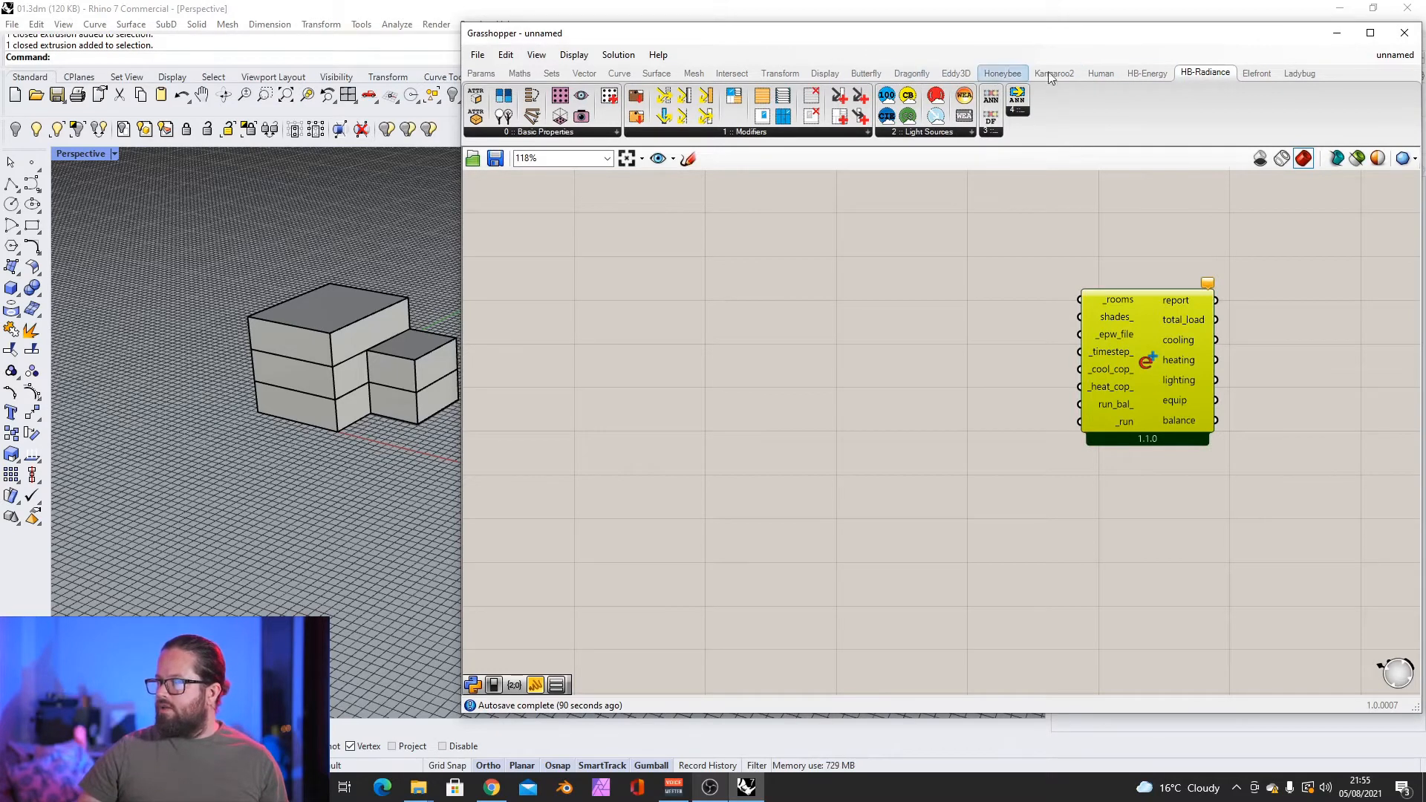
# Step: Place an HB Room from Solid component on the Grasshopper canvas
pyautogui.click(1015, 72)
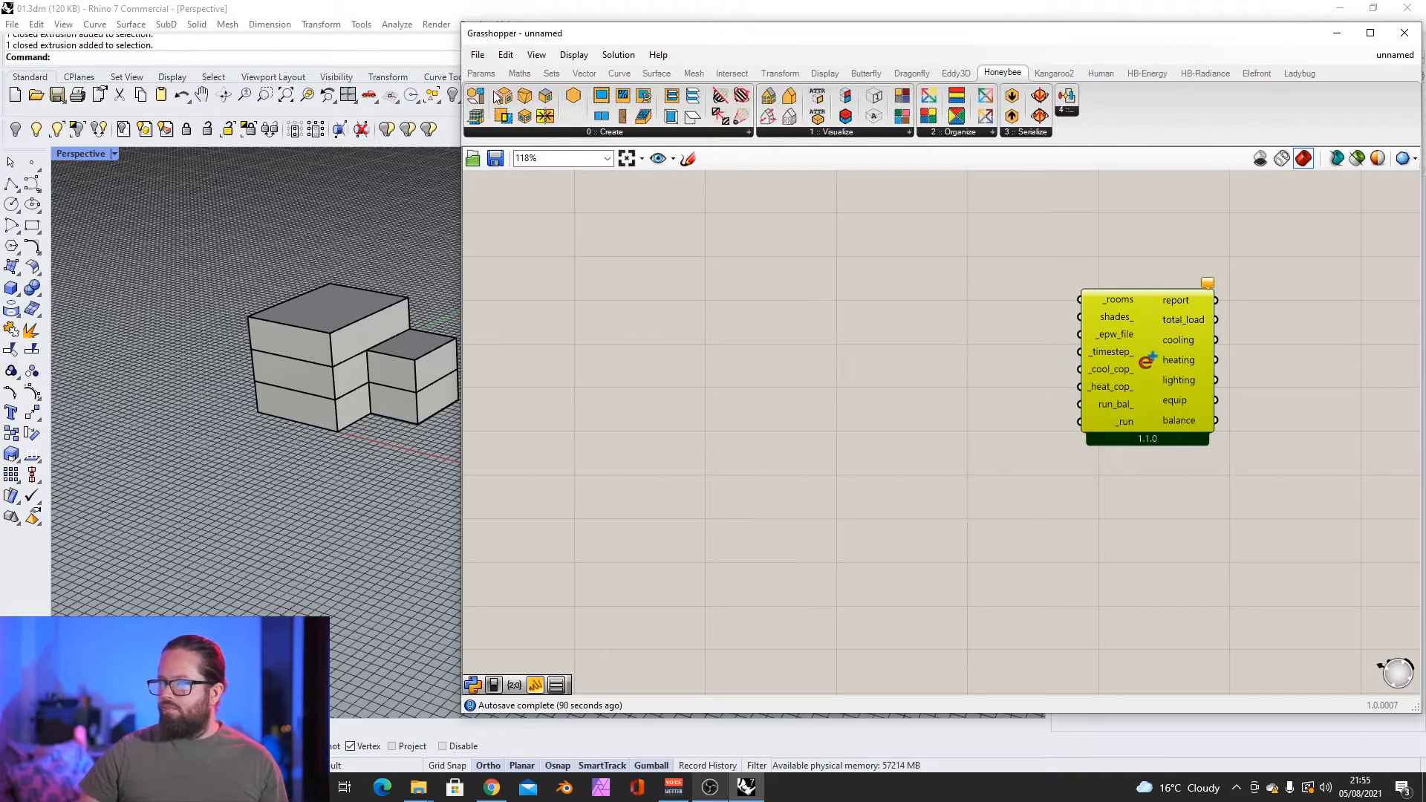
pyautogui.click(548, 132)
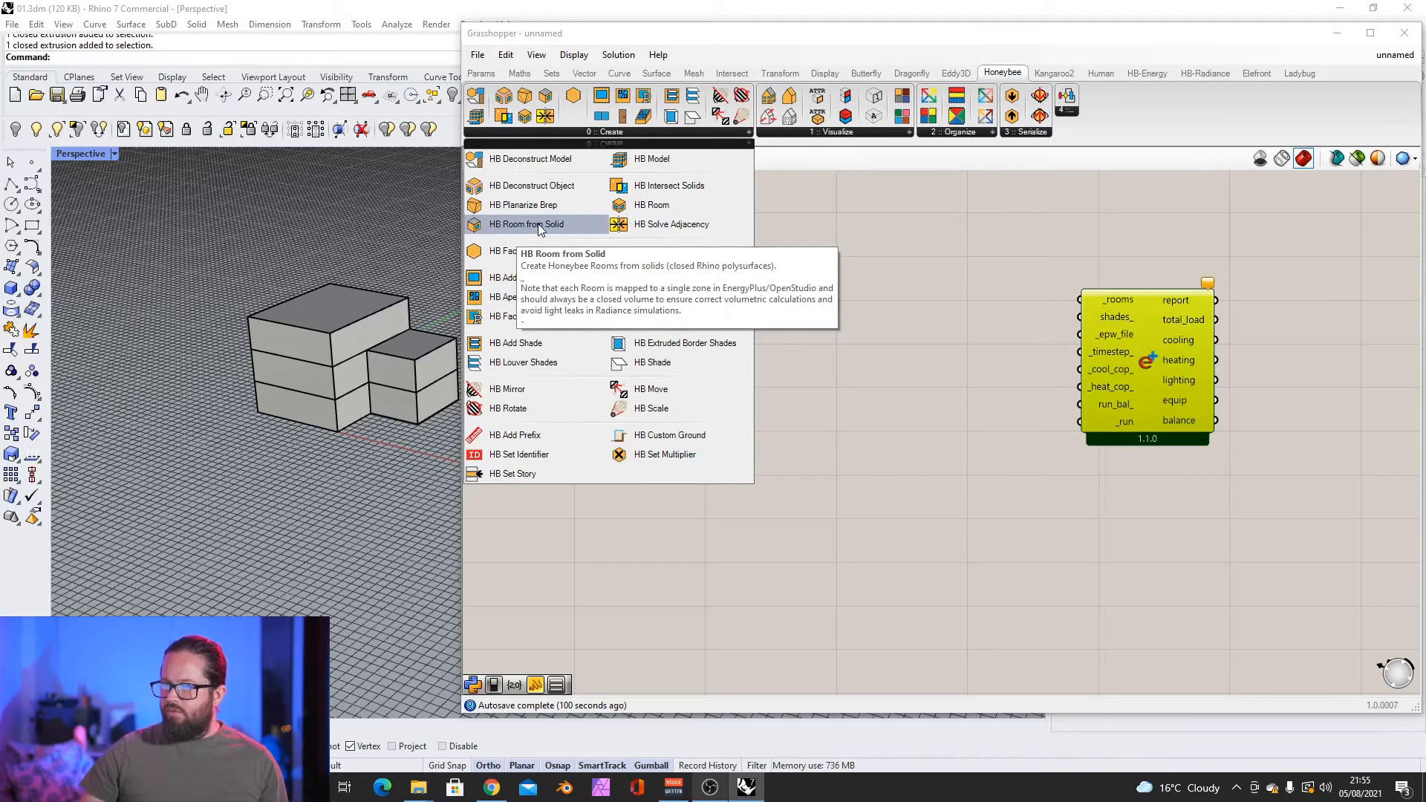
pyautogui.moveTo(538, 224); pyautogui.dragTo(838, 268)
pyautogui.click(824, 304)
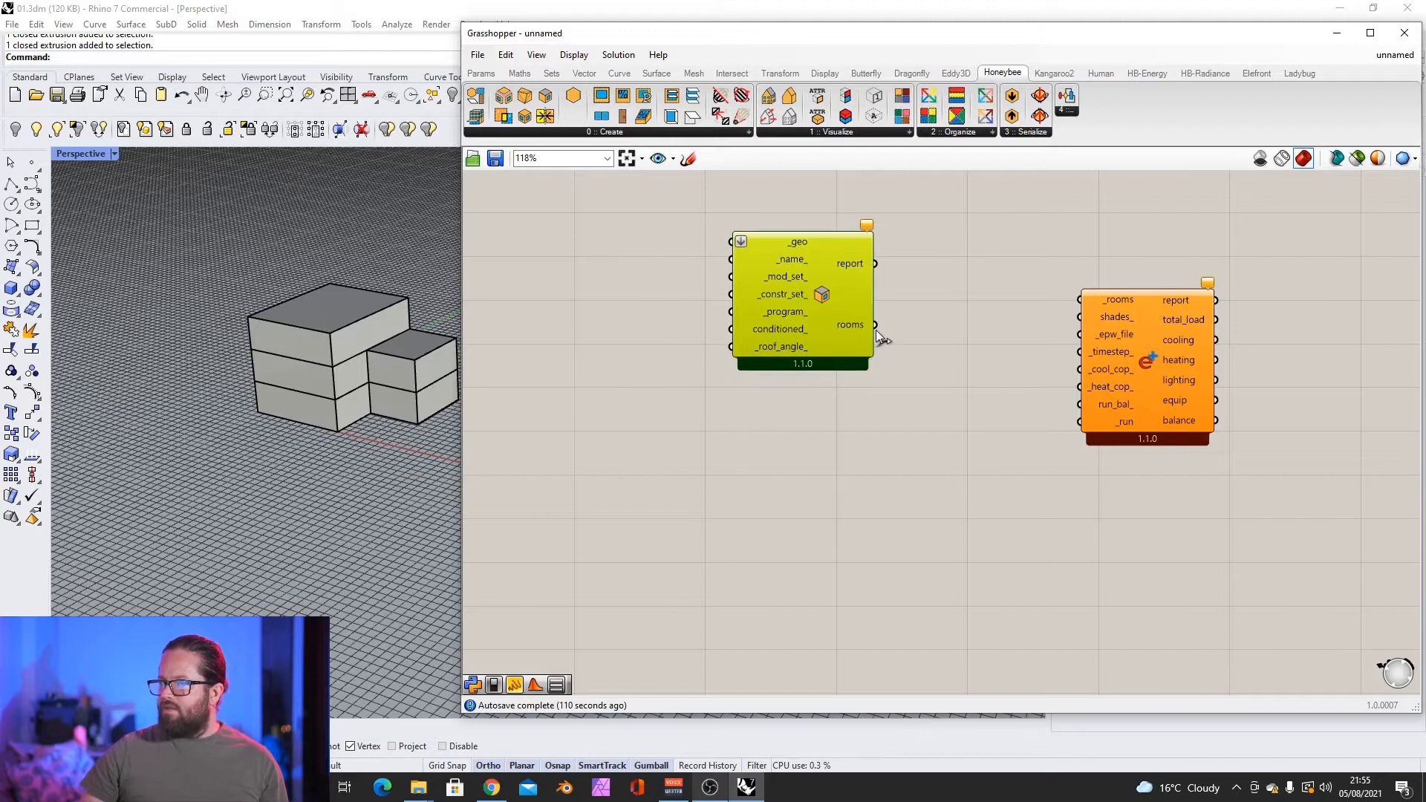
# Step: Wire the rooms output of Room from Solid into the _rooms input of Annual Loads and space the two components apart
pyautogui.moveTo(876, 325); pyautogui.dragTo(1086, 309)
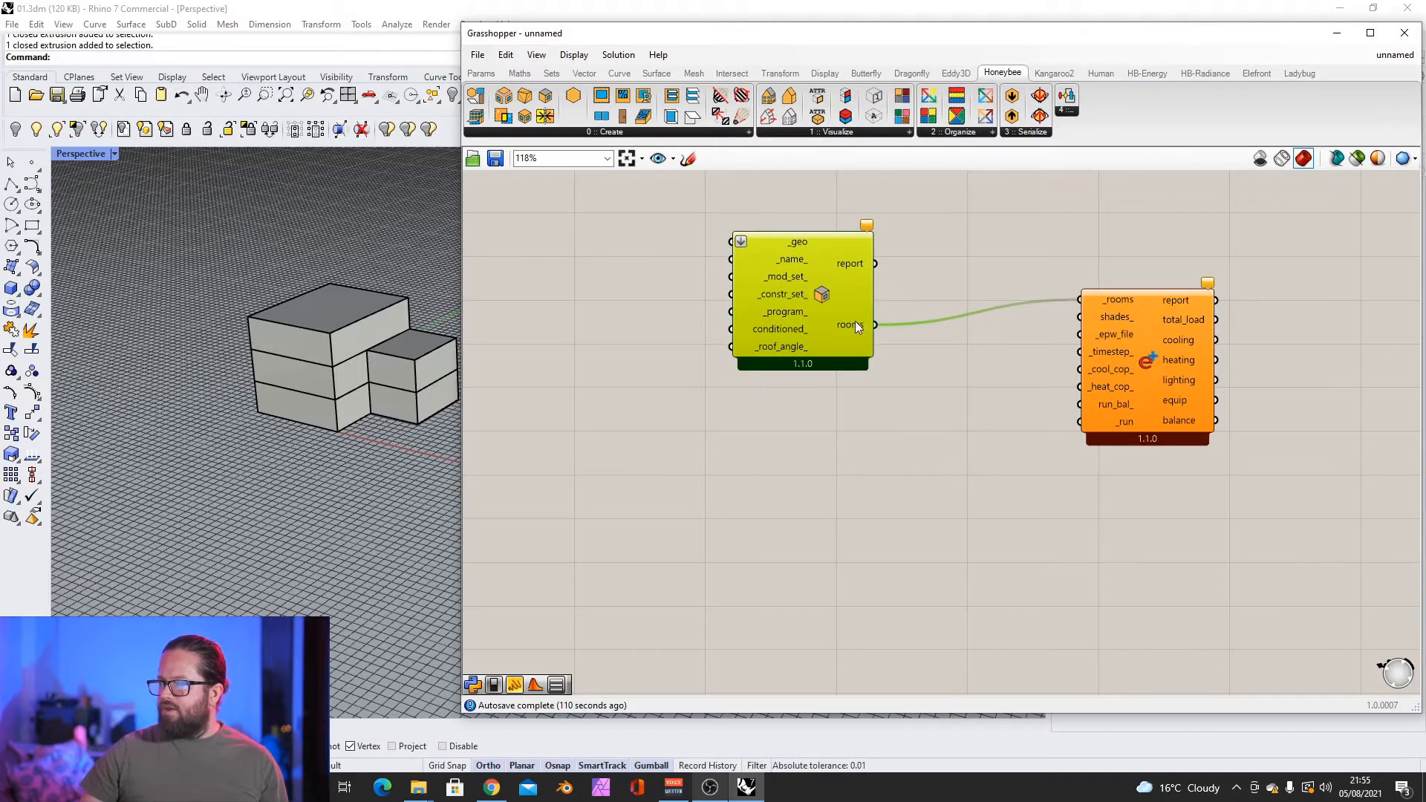
pyautogui.moveTo(844, 303); pyautogui.dragTo(825, 274)
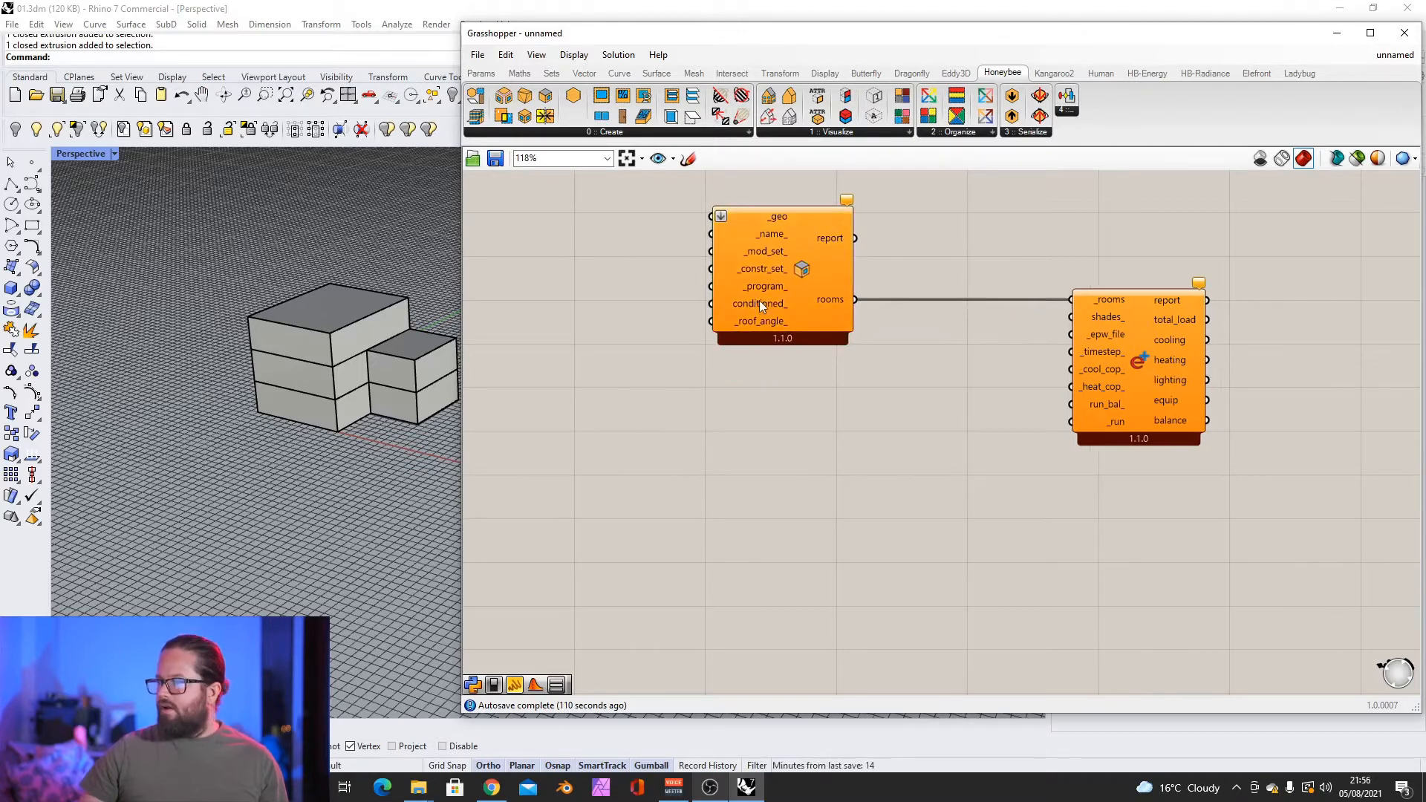
pyautogui.moveTo(780, 292); pyautogui.dragTo(787, 291)
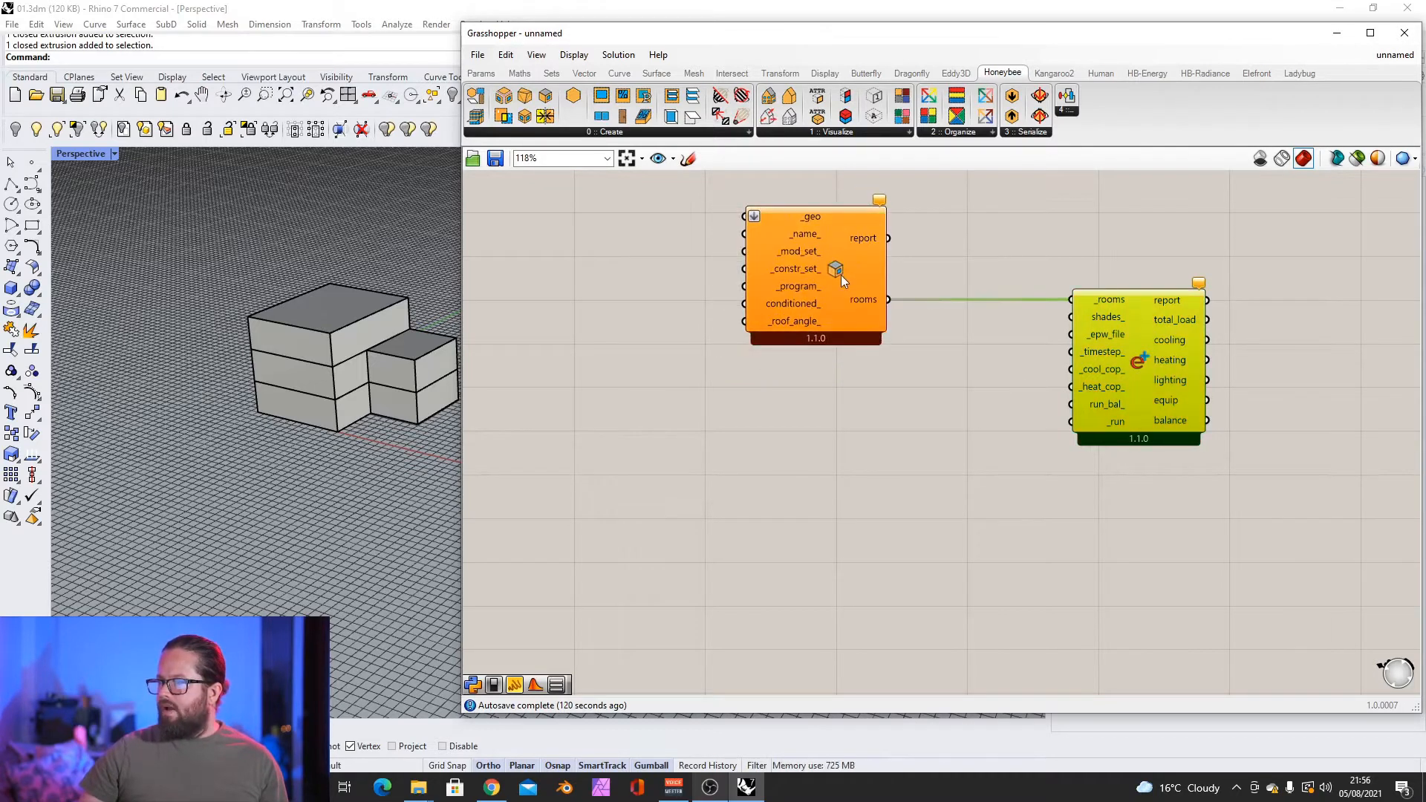
pyautogui.click(814, 267)
pyautogui.moveTo(1172, 372)
pyautogui.mouseDown()
pyautogui.moveTo(1273, 368)
pyautogui.moveTo(1197, 370)
pyautogui.mouseUp()
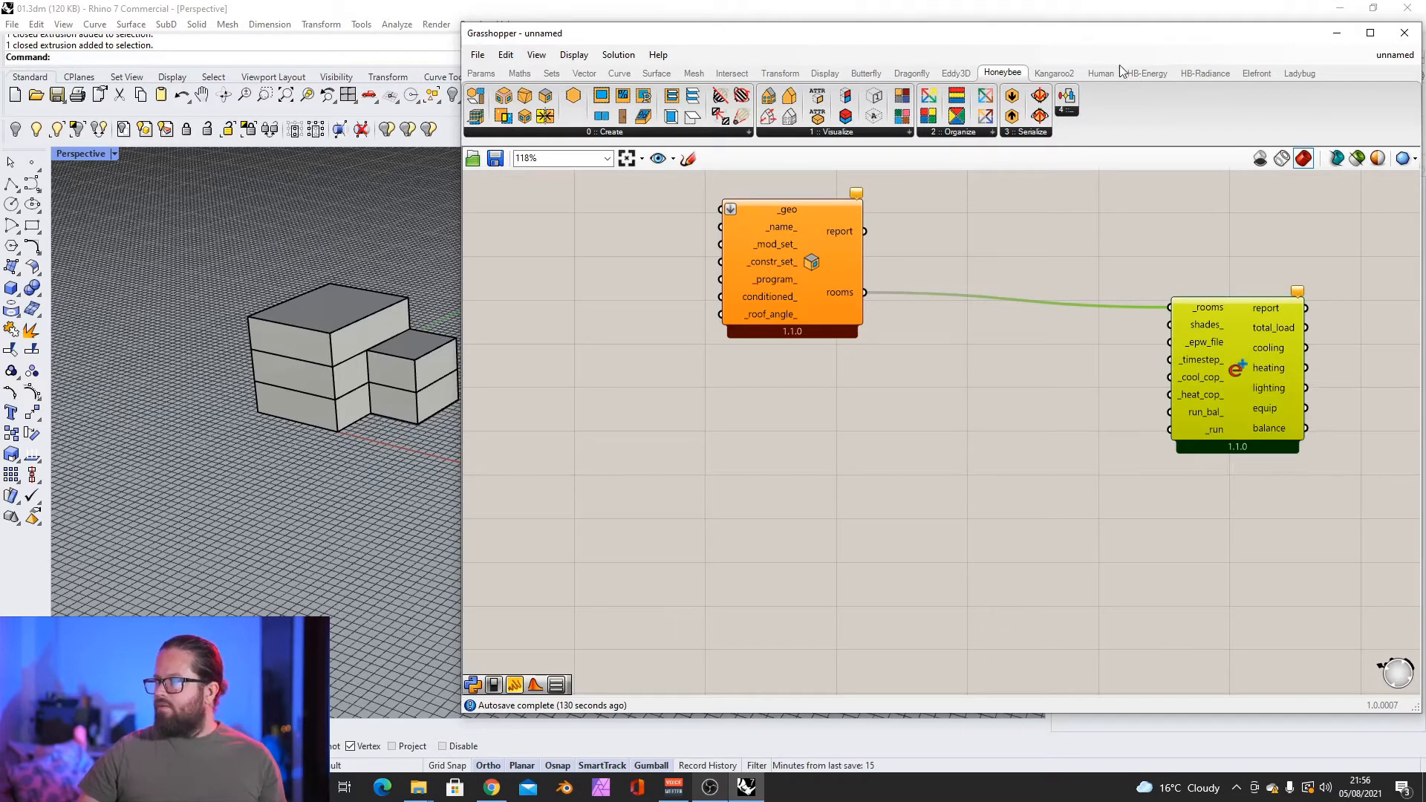
# Step: Add a Ladybug weather download component with a blank panel wired to _weather_URL, and connect its epw_file output to the Annual Loads _epw_file input
pyautogui.click(1299, 74)
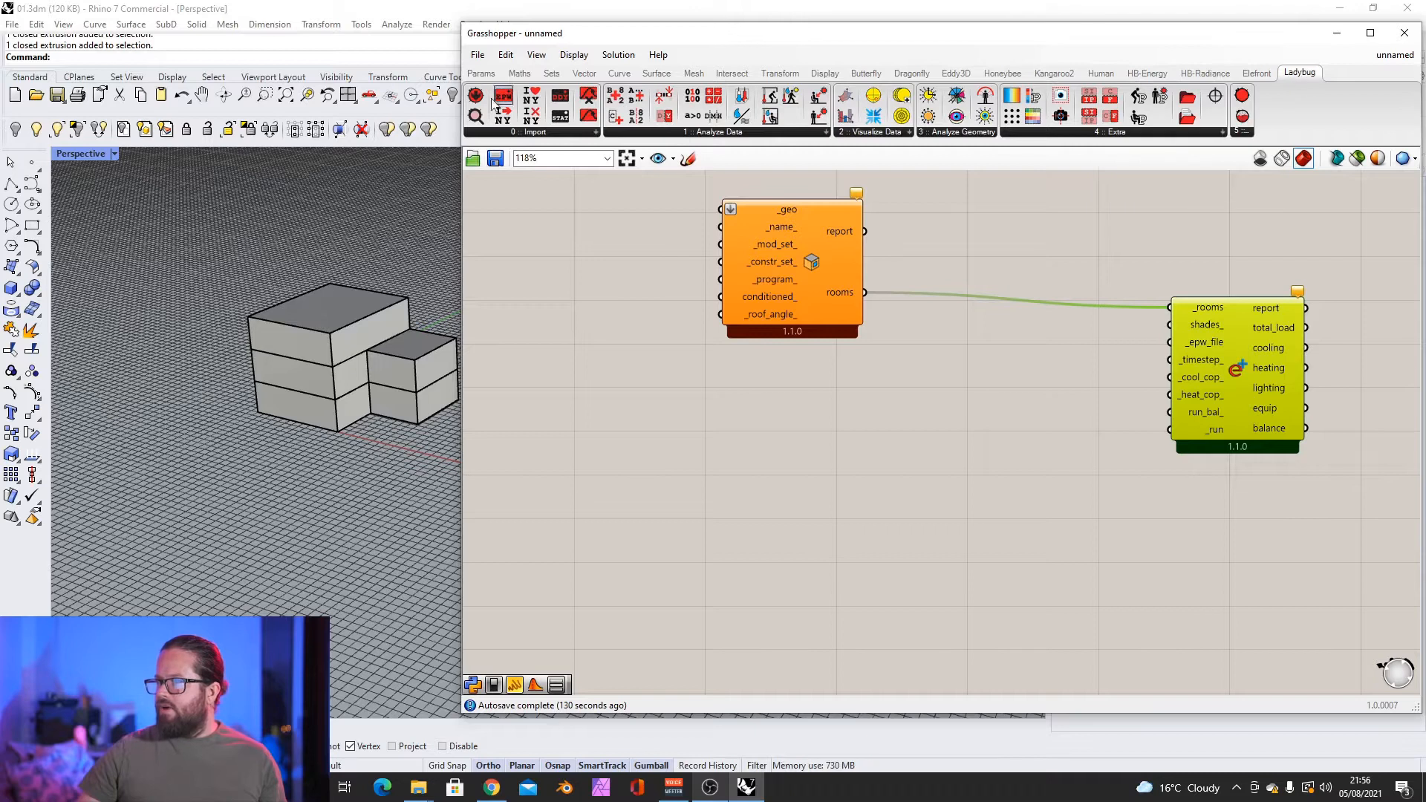
pyautogui.moveTo(474, 106); pyautogui.dragTo(876, 483)
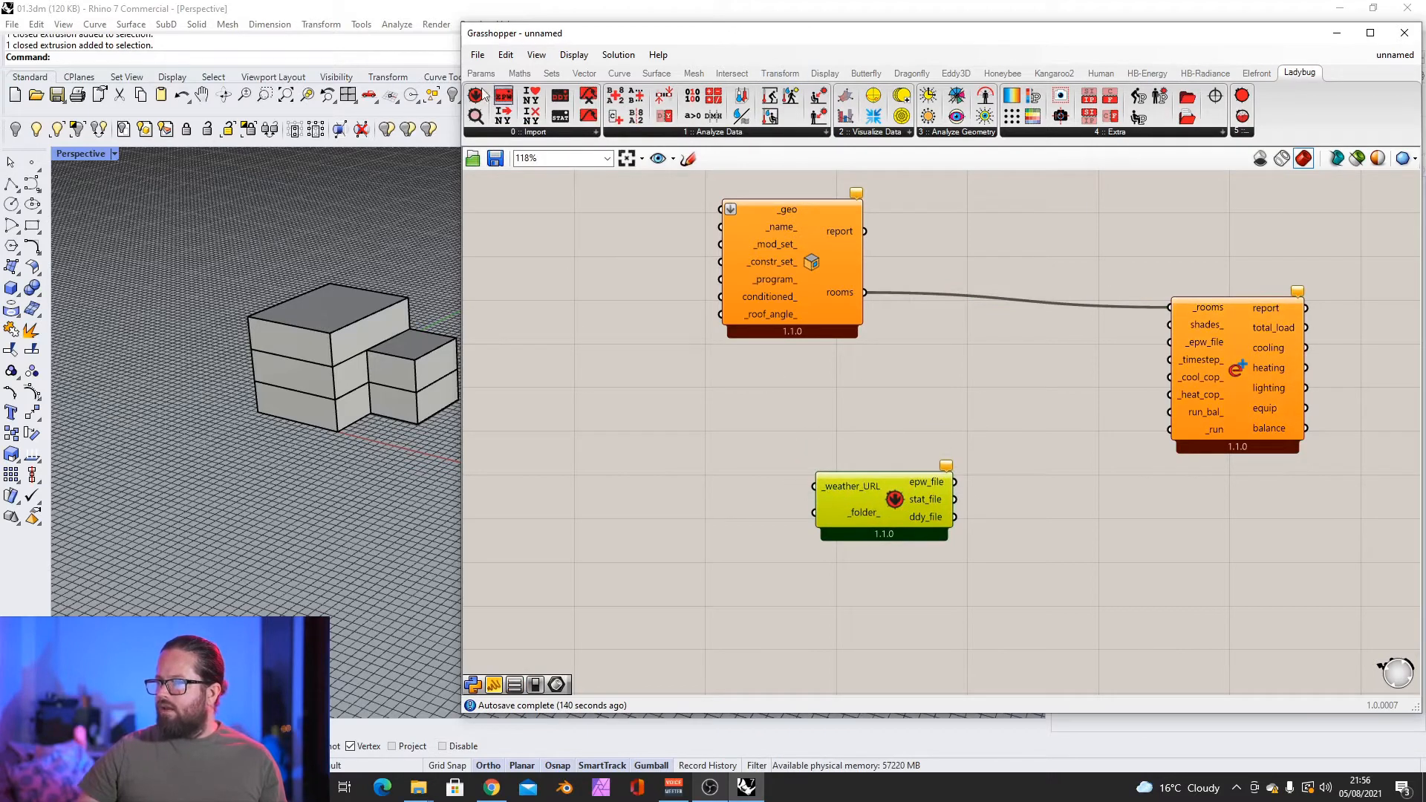
pyautogui.click(481, 73)
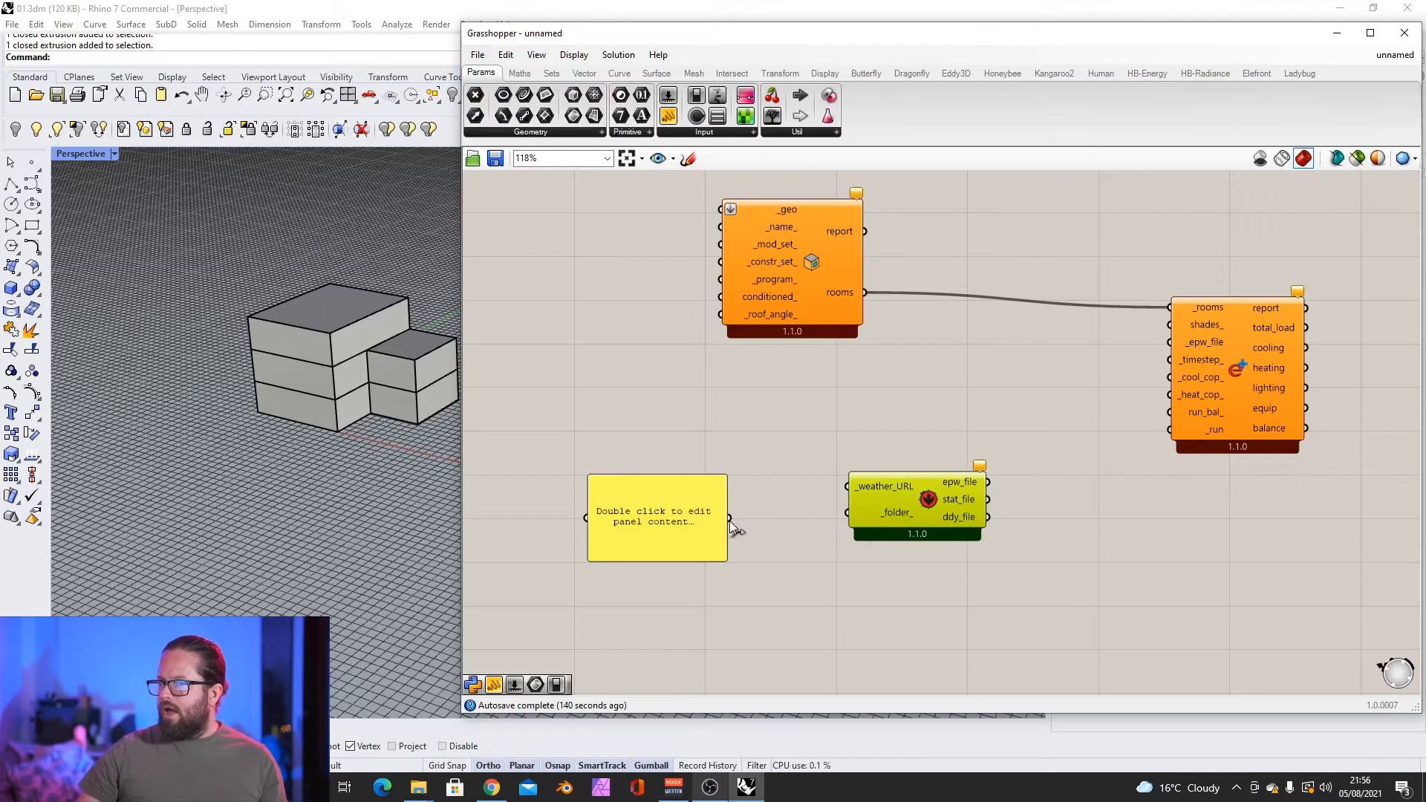
pyautogui.moveTo(730, 519); pyautogui.dragTo(717, 482)
pyautogui.moveTo(928, 498); pyautogui.dragTo(1165, 343)
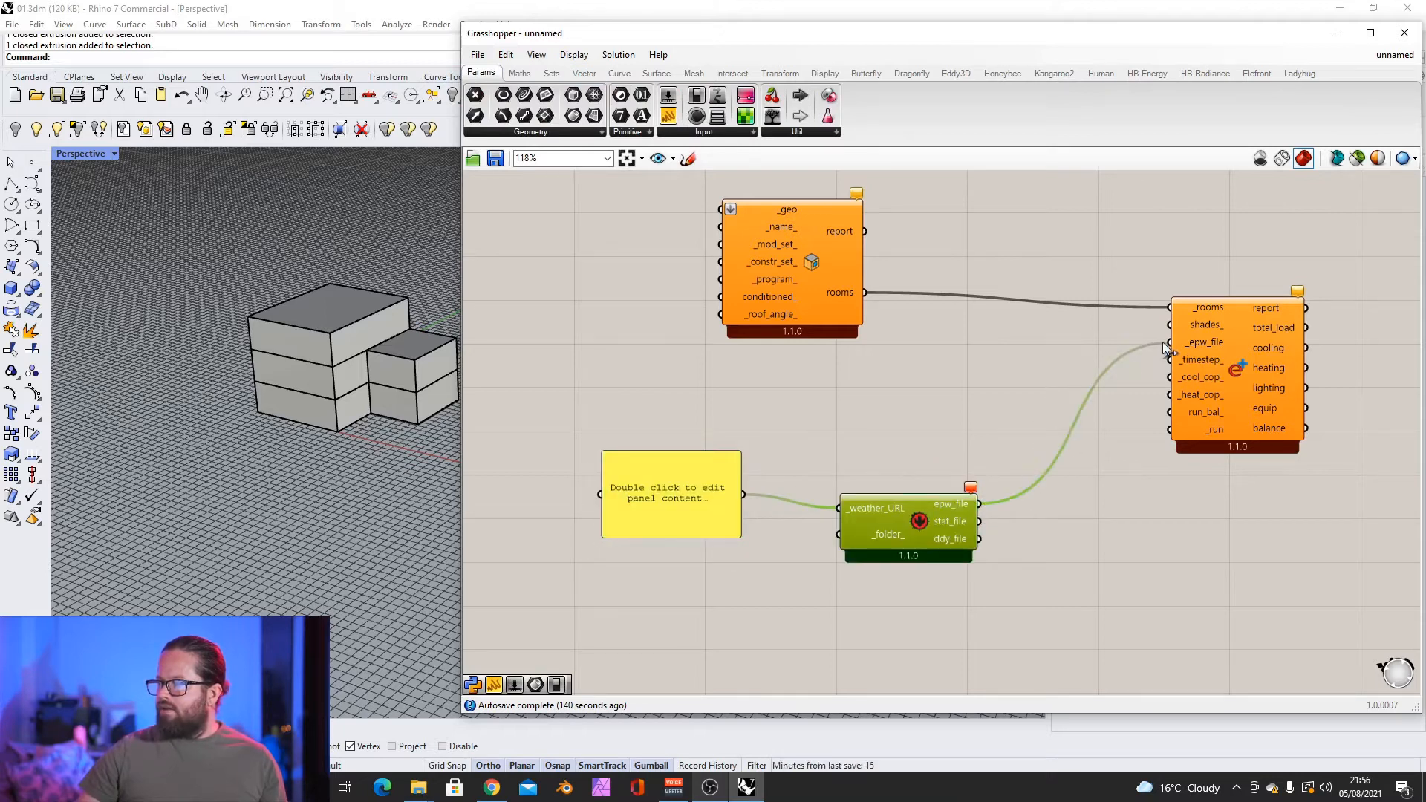
# Step: Align the weather download component with its panel and place a Ladybug EPWmap component above the panel
pyautogui.moveTo(935, 533)
pyautogui.mouseDown()
pyautogui.moveTo(988, 494)
pyautogui.moveTo(934, 513)
pyautogui.mouseUp()
pyautogui.moveTo(692, 507); pyautogui.dragTo(701, 501)
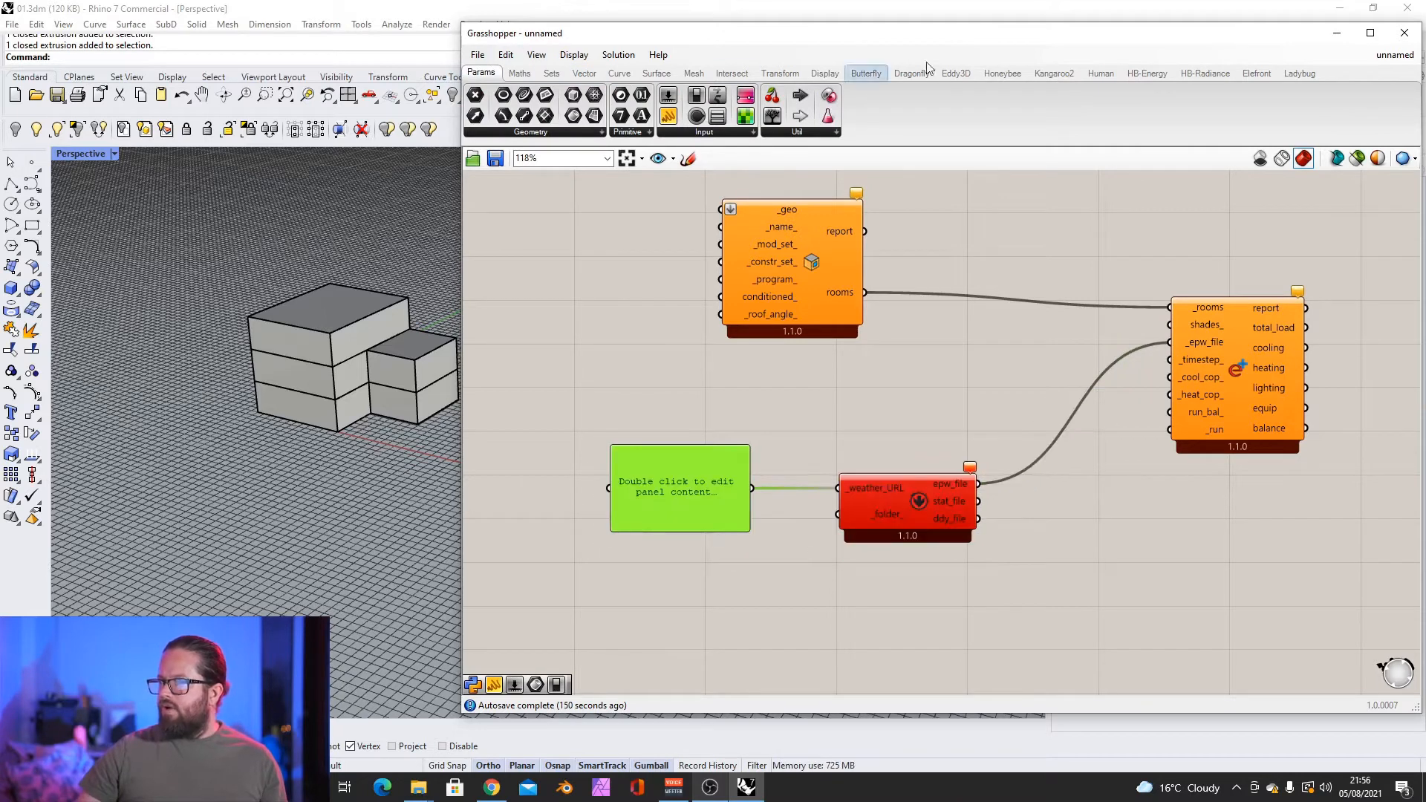
pyautogui.click(1298, 74)
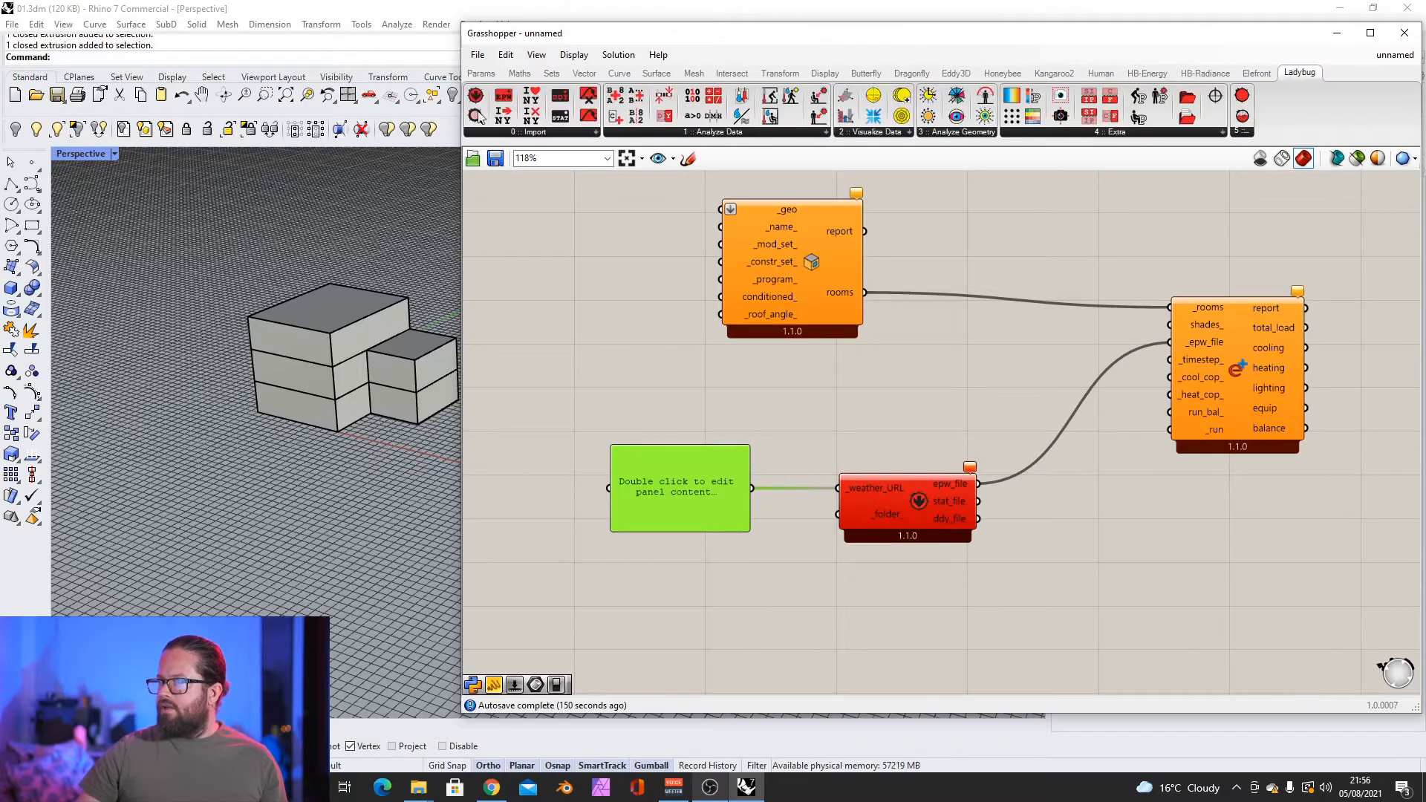
pyautogui.moveTo(476, 116); pyautogui.dragTo(717, 402)
pyautogui.click(481, 73)
pyautogui.moveTo(613, 366); pyautogui.dragTo(675, 402)
pyautogui.moveTo(545, 363); pyautogui.dragTo(564, 396)
pyautogui.moveTo(683, 401); pyautogui.dragTo(668, 398)
pyautogui.click(590, 403)
pyautogui.press('Delete')
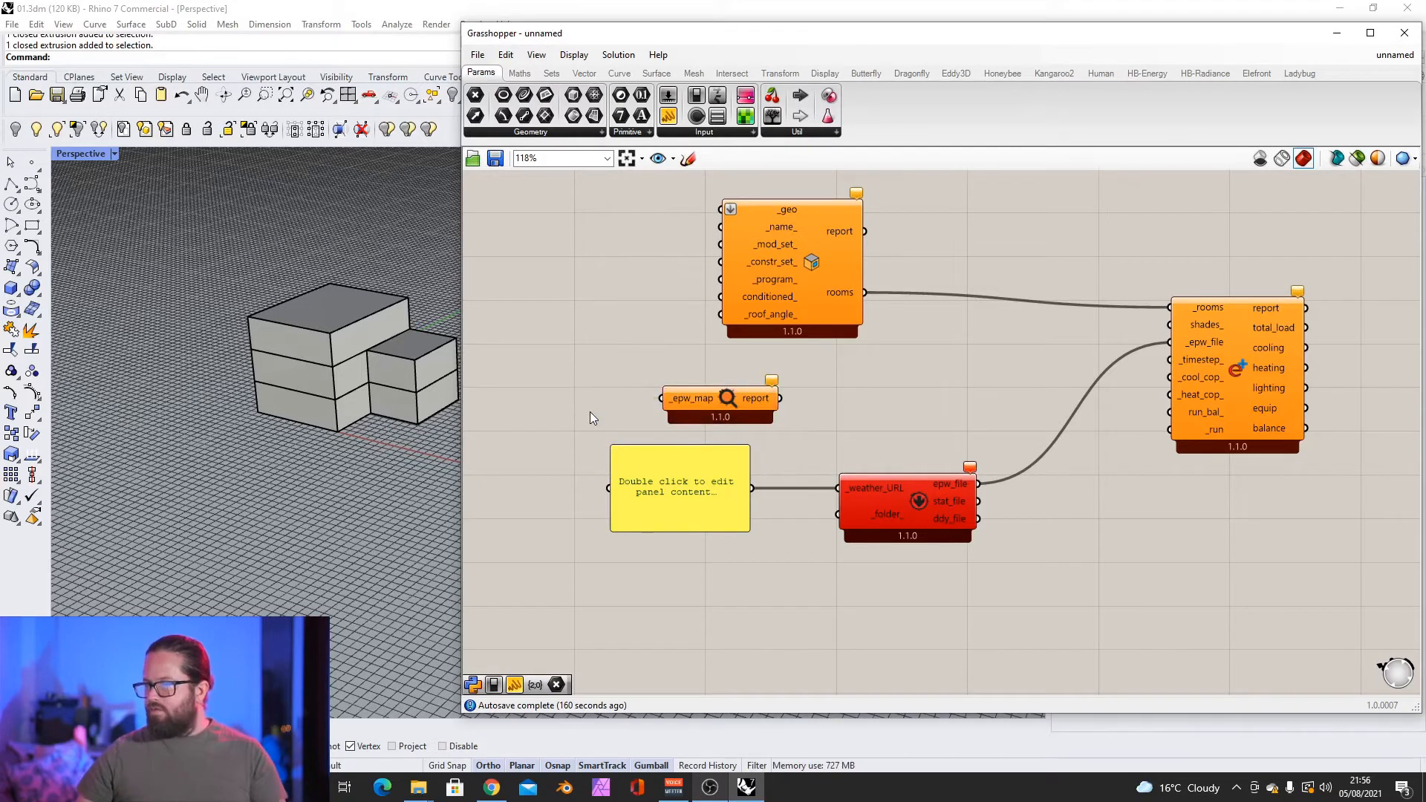
# Step: Add a Boolean Toggle wired to the _epw_map input and set it to True to launch the weather map
pyautogui.doubleClick(590, 413)
pyautogui.write('toog')
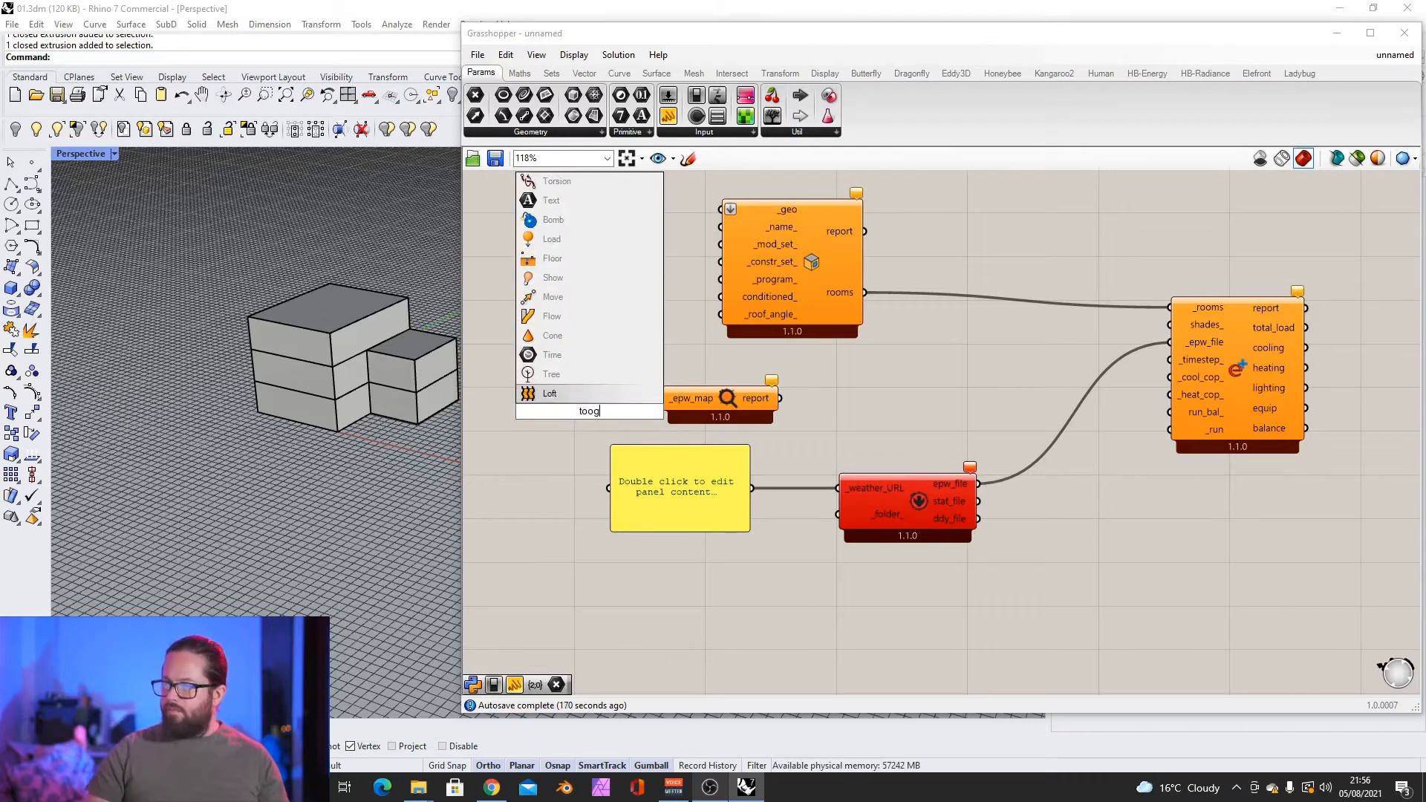
pyautogui.press('BackSpace')
pyautogui.press('BackSpace')
pyautogui.write('ggle')
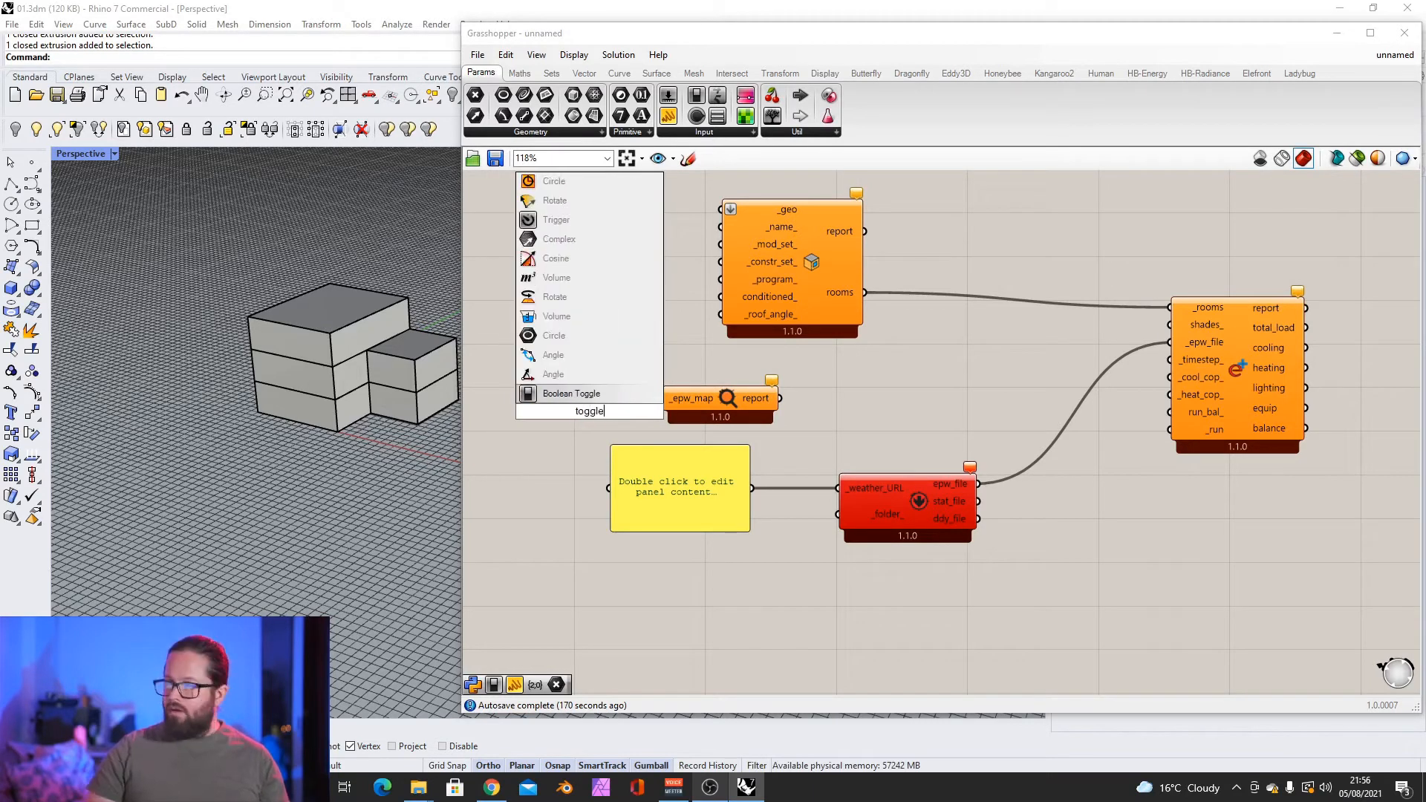
pyautogui.click(570, 392)
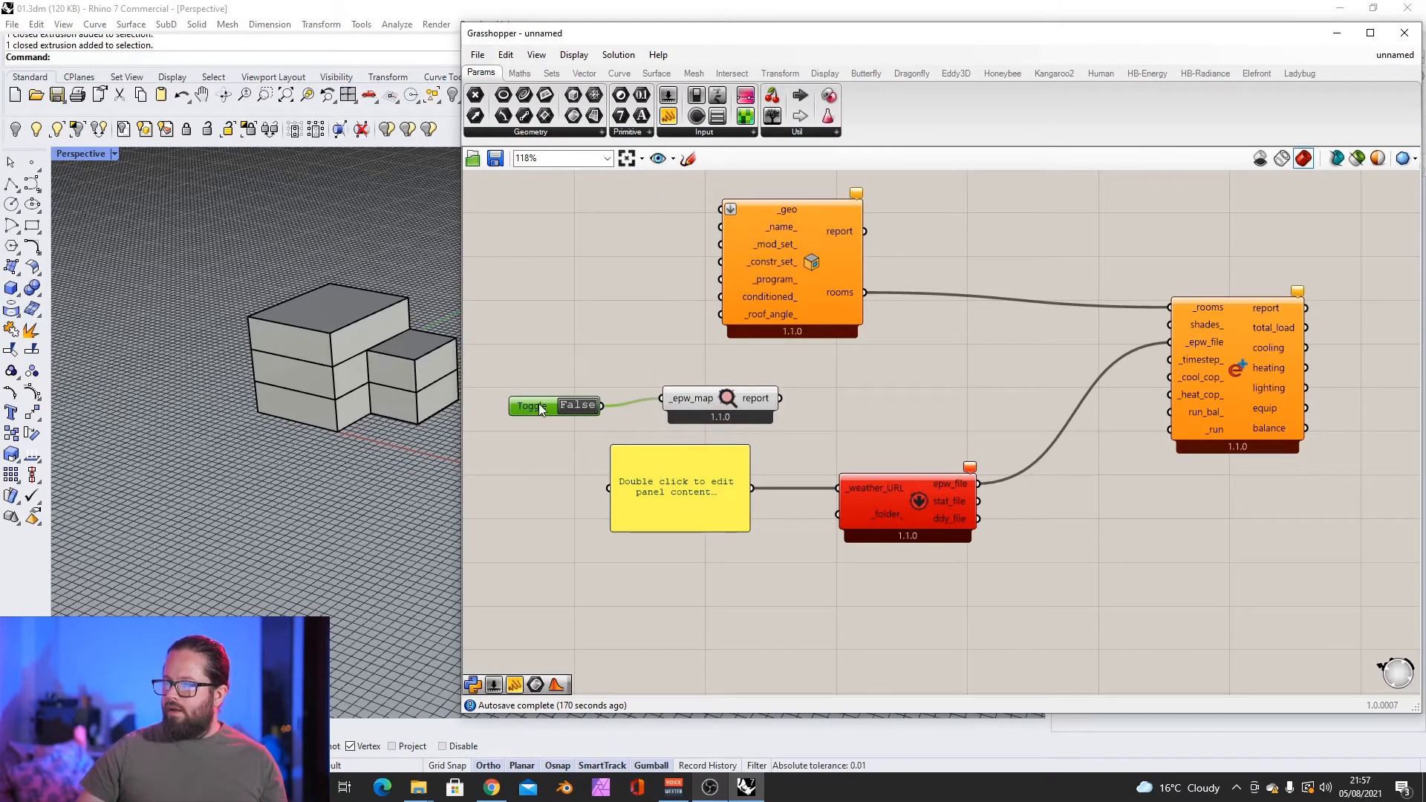
pyautogui.doubleClick(555, 398)
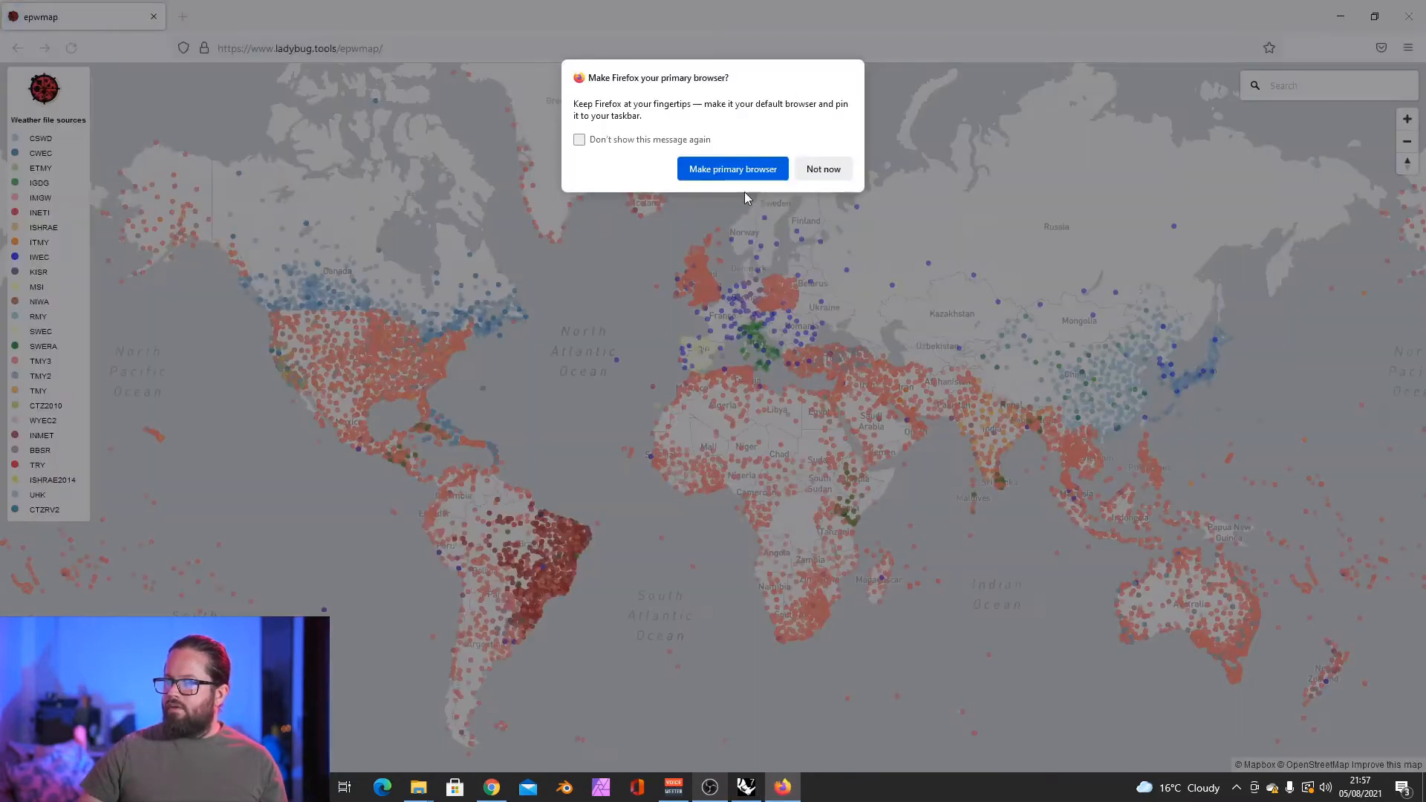
# Step: Dismiss the primary-browser prompt, find Berlin on the EPW map and copy the link of its IWEC weather station
pyautogui.click(823, 171)
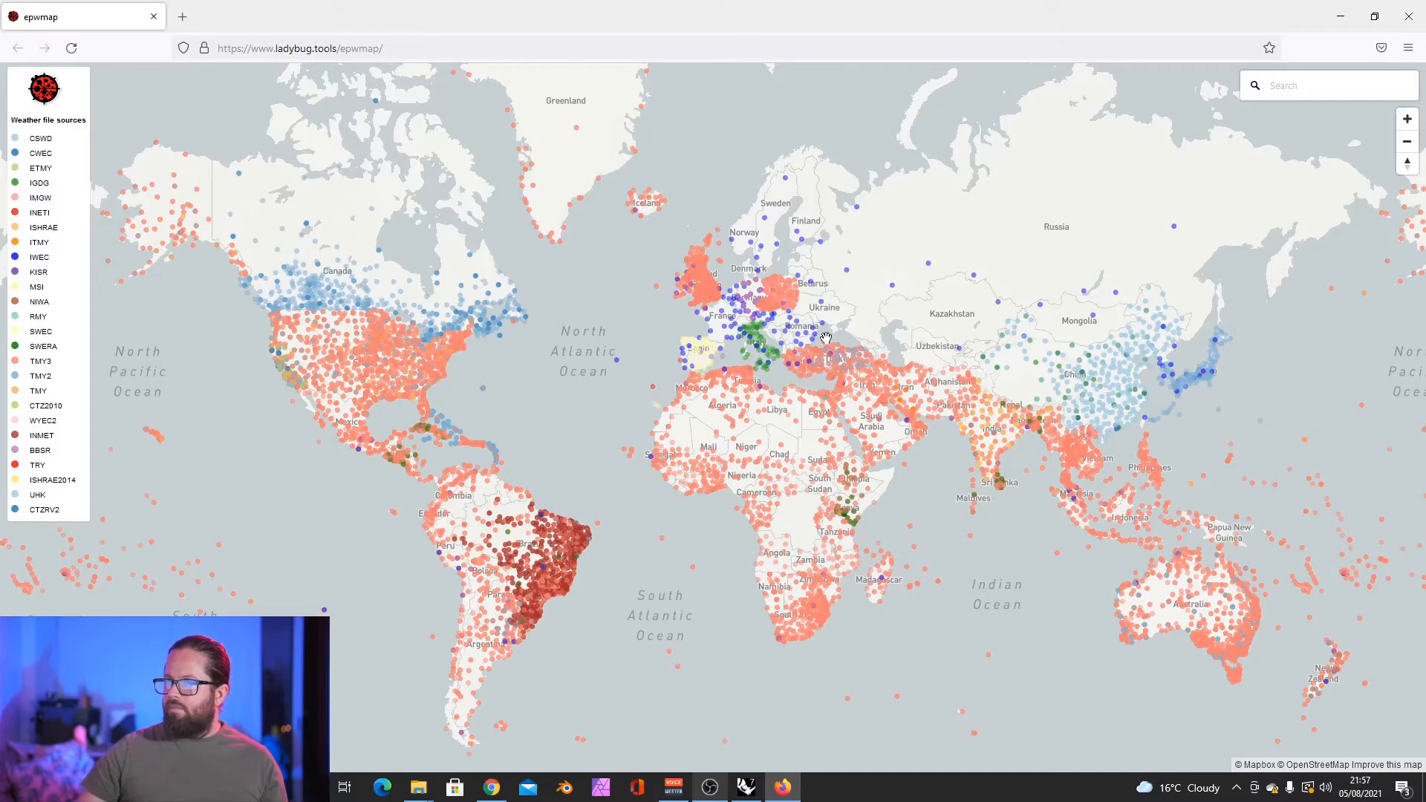
pyautogui.scroll(5, 671, 330)
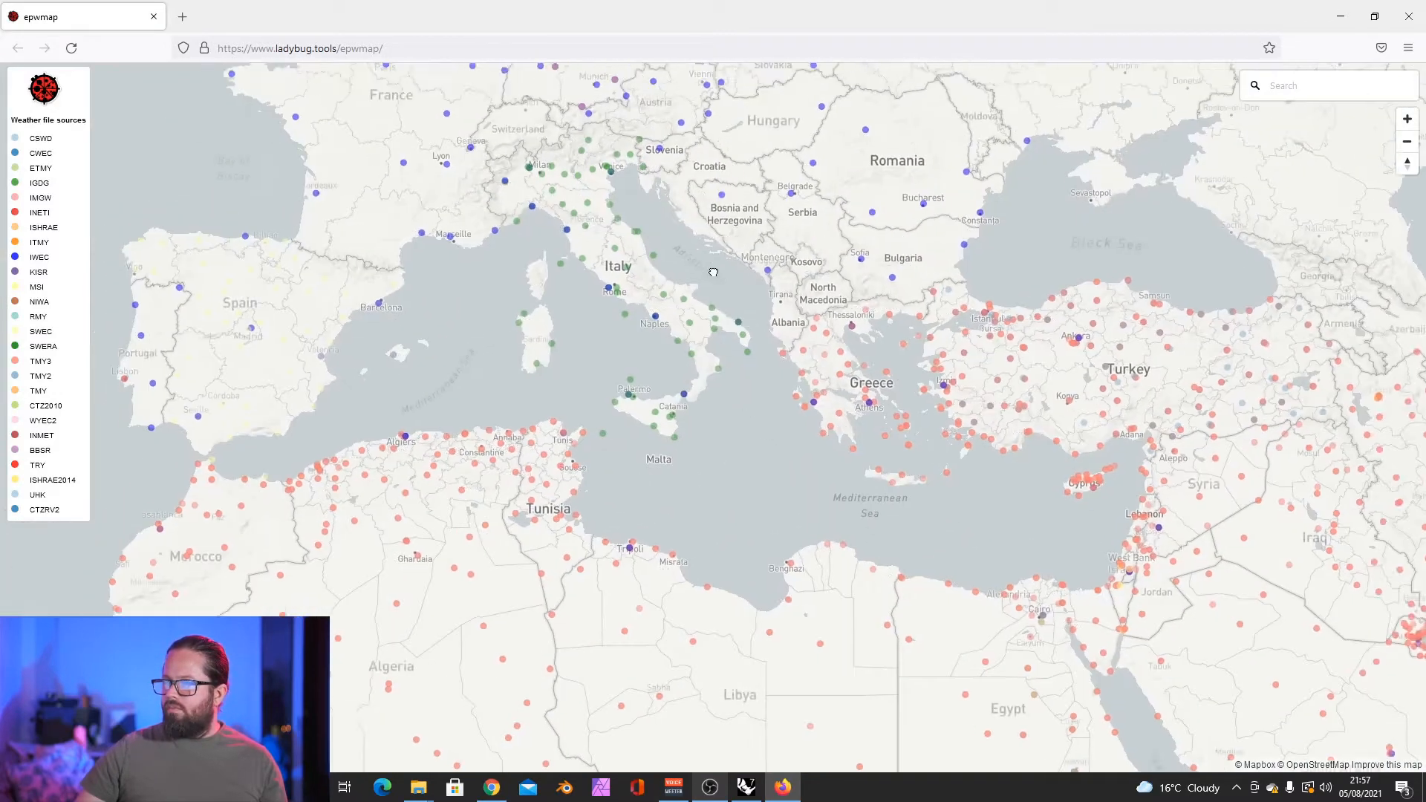
pyautogui.moveTo(713, 272); pyautogui.dragTo(839, 369)
pyautogui.scroll(7, 691, 285)
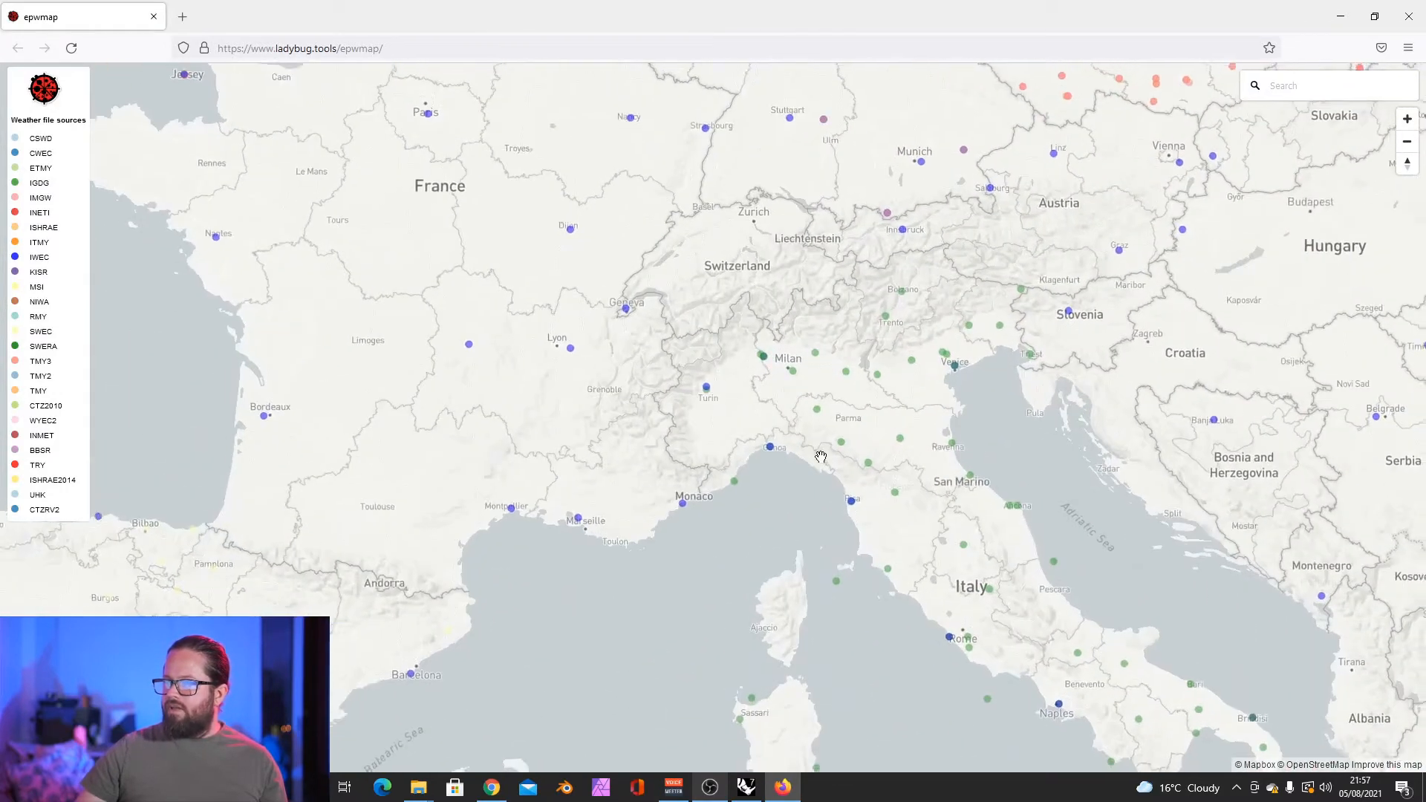
pyautogui.scroll(-4, 787, 405)
pyautogui.moveTo(773, 229); pyautogui.dragTo(644, 439)
pyautogui.scroll(3, 792, 357)
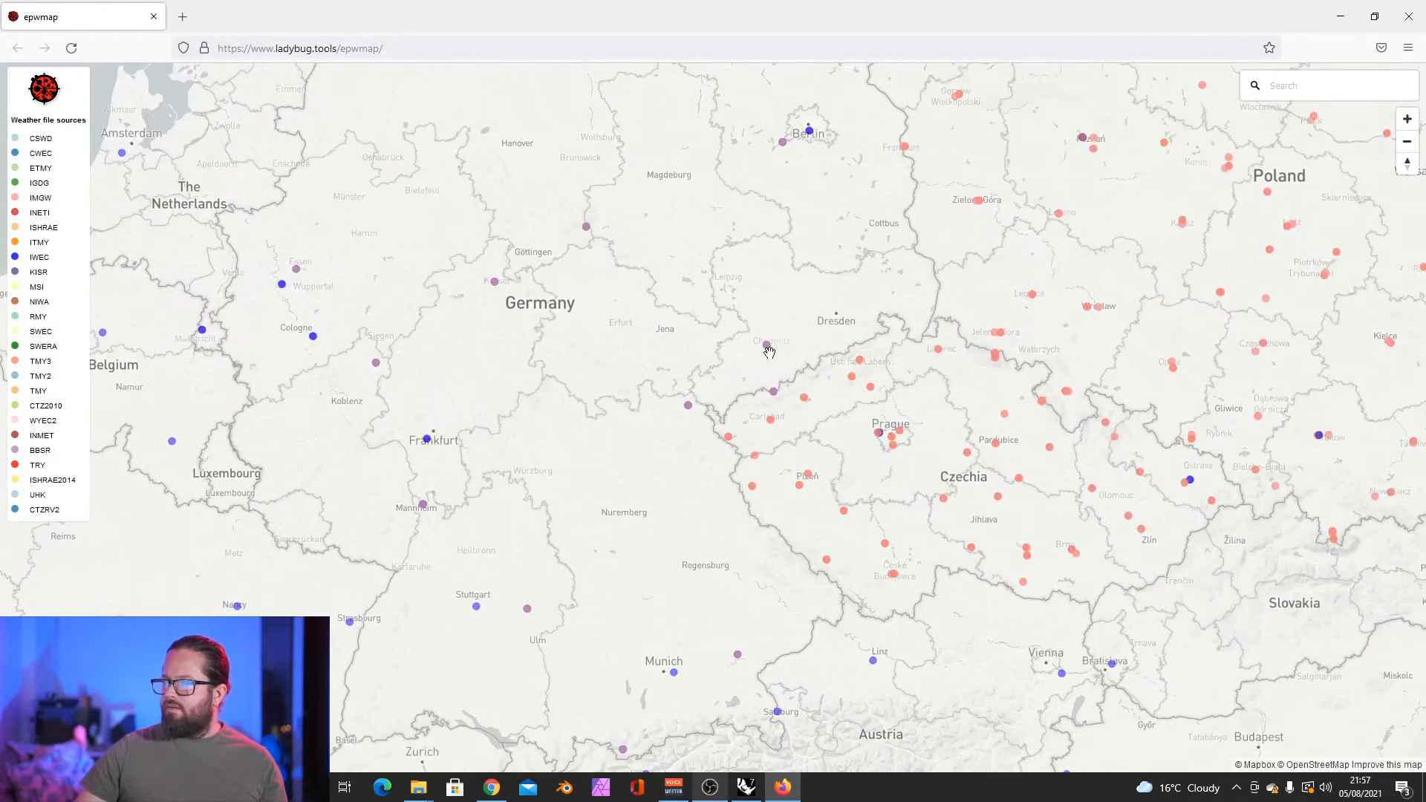
pyautogui.moveTo(814, 236); pyautogui.dragTo(818, 353)
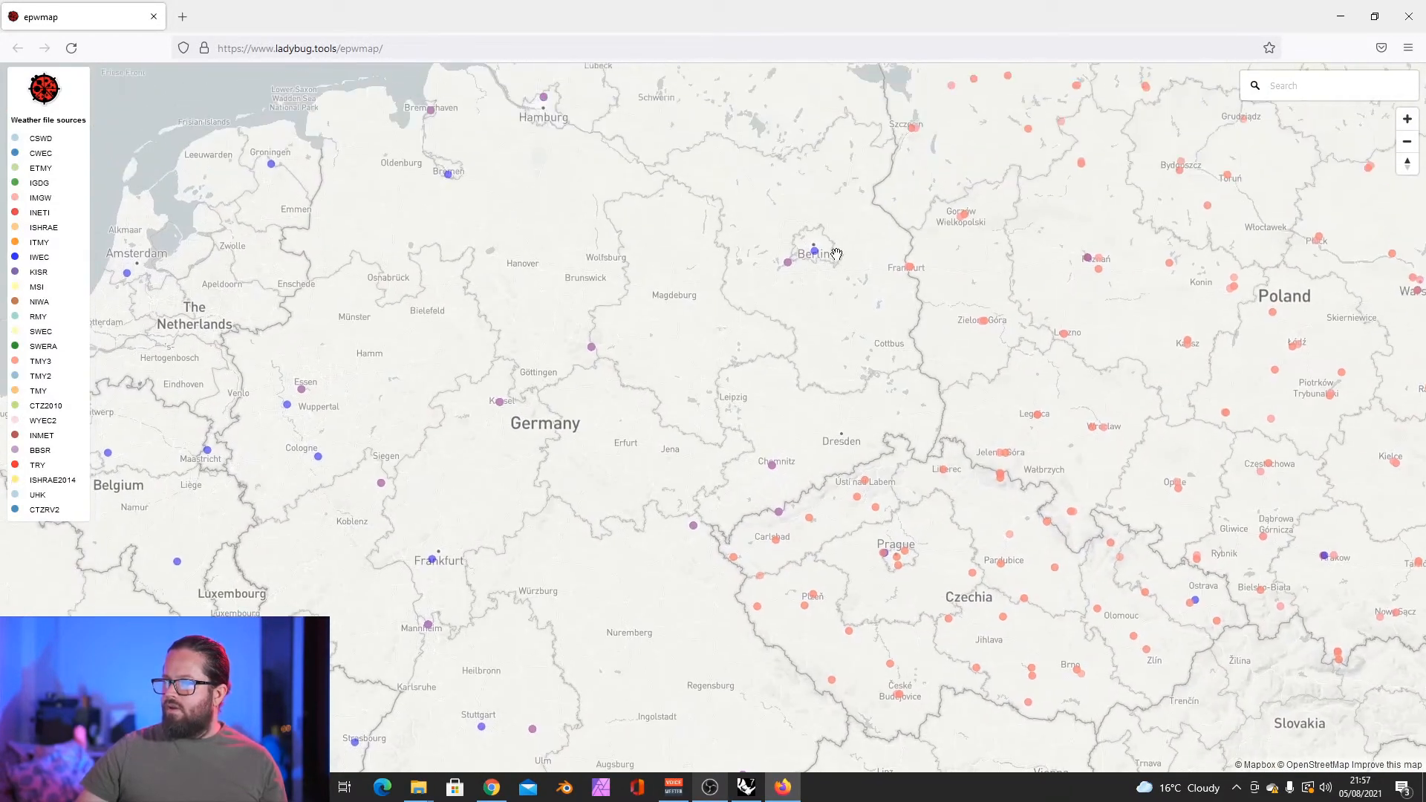
pyautogui.scroll(9, 835, 253)
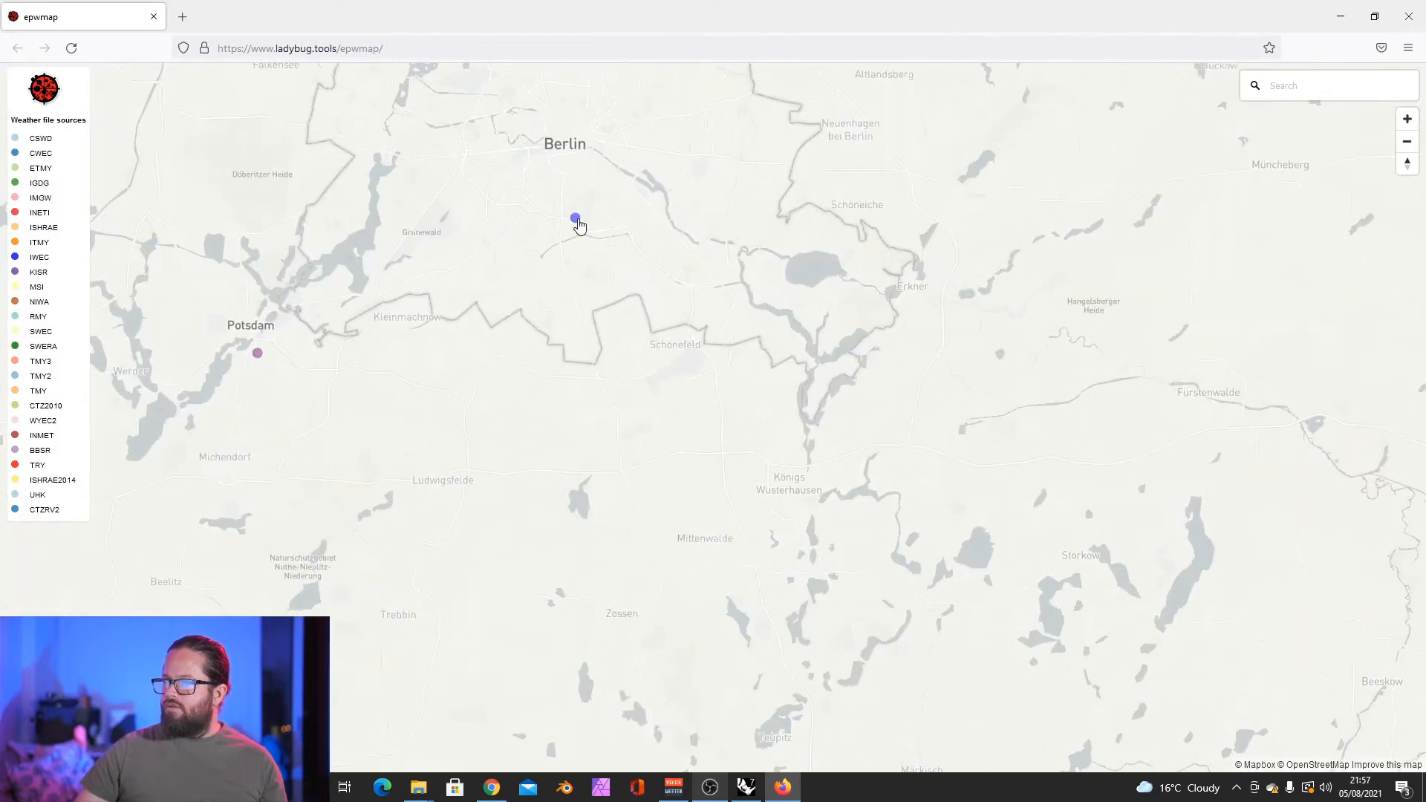
pyautogui.click(576, 219)
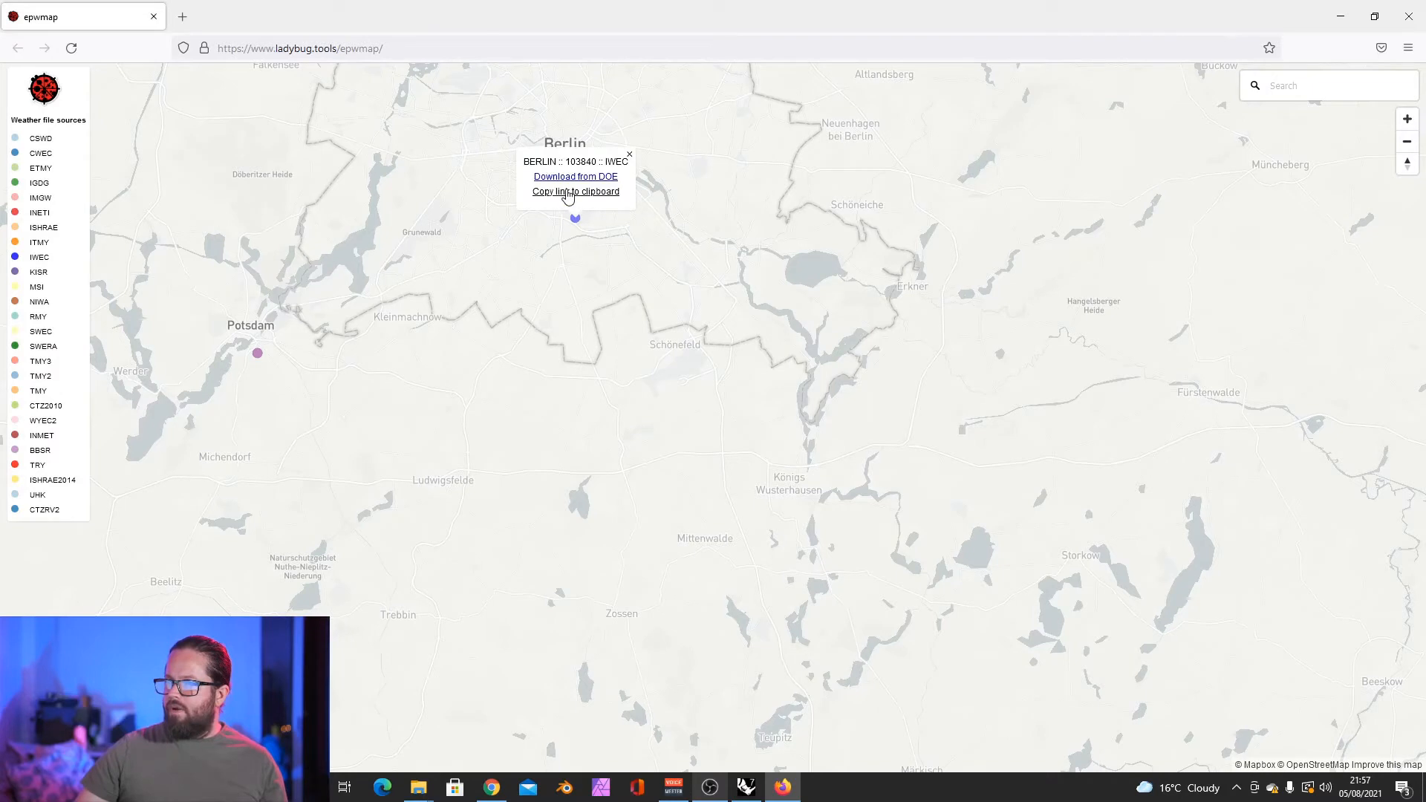
# Step: Switch back to Grasshopper, paste the Berlin IWEC weather link into the panel and move the weather download component closer to it
pyautogui.hotkey('alt', 'Tab')
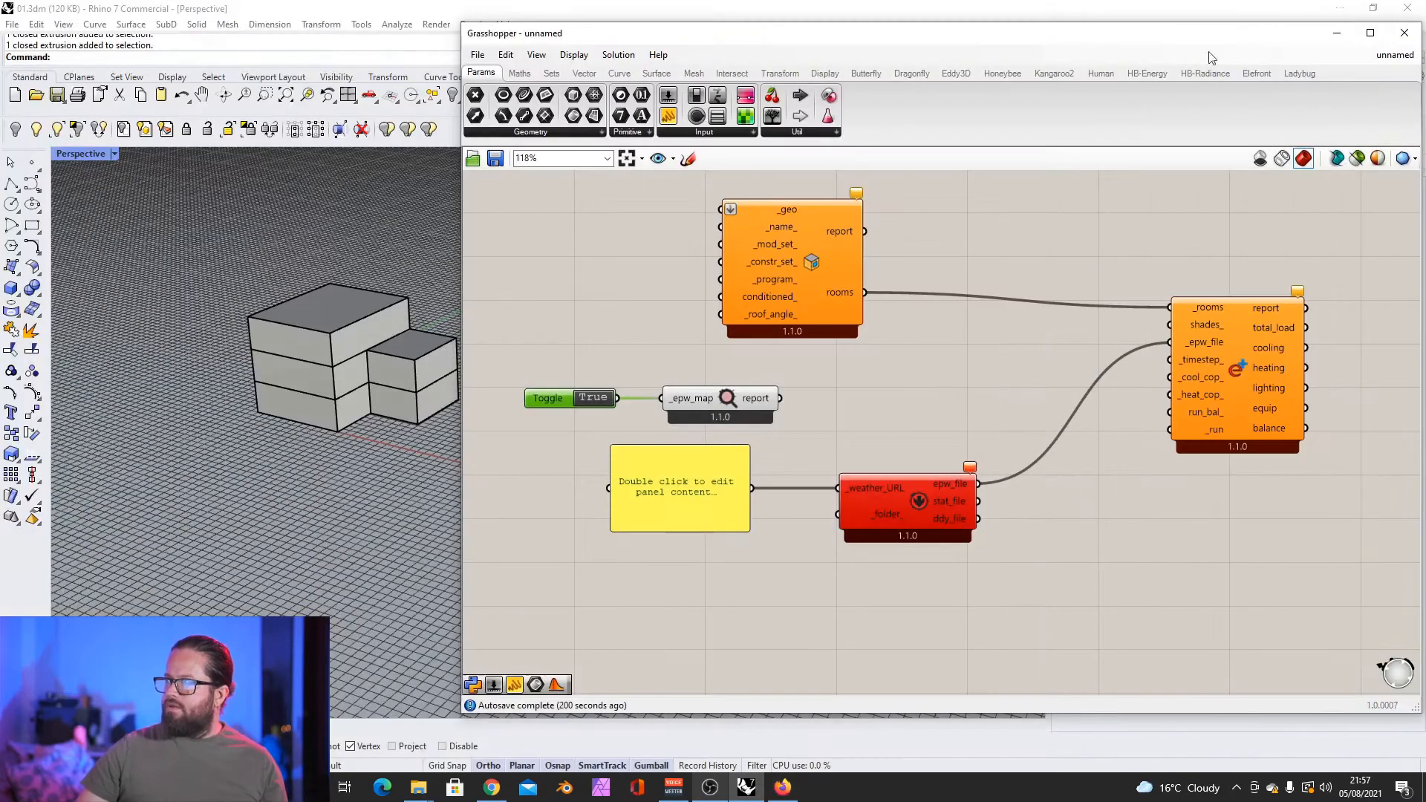
pyautogui.doubleClick(664, 477)
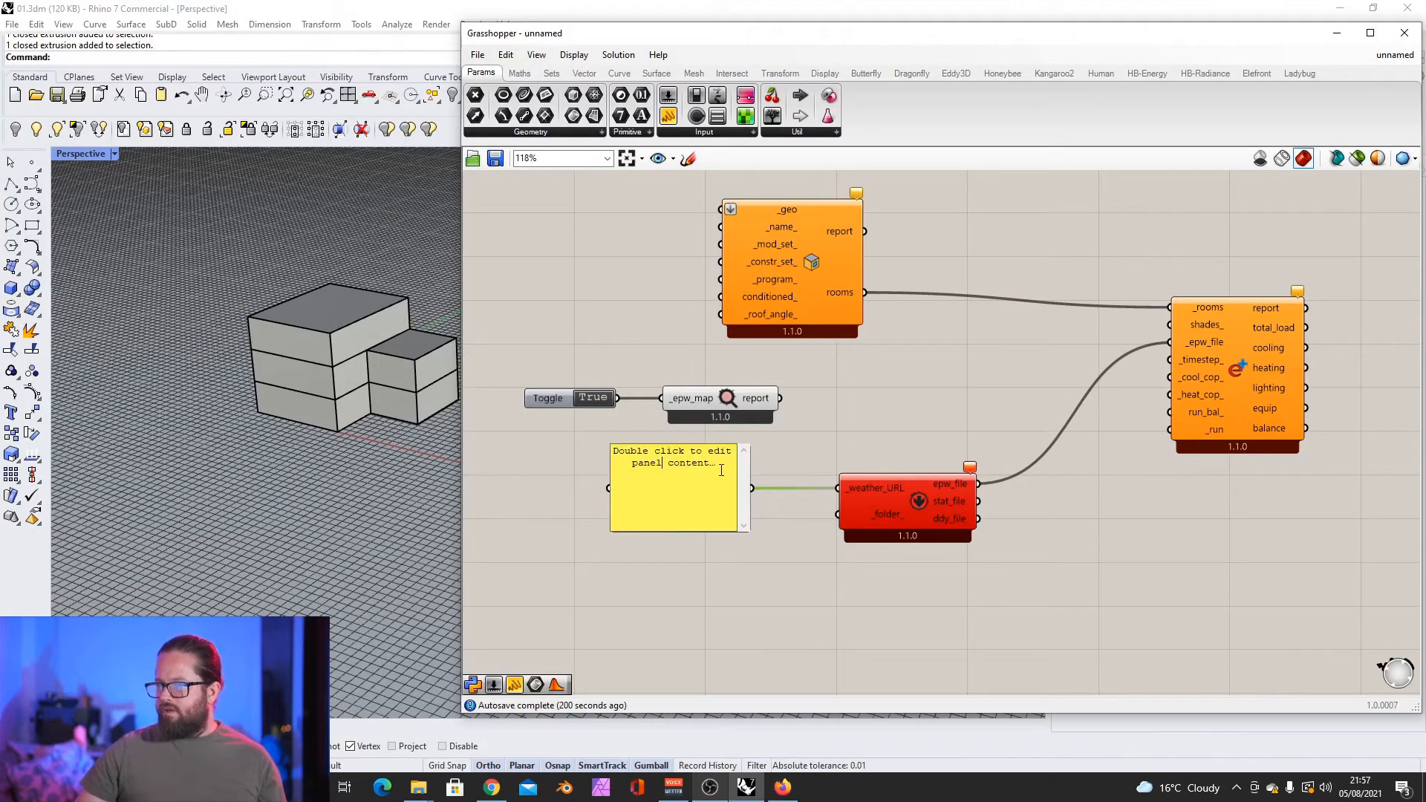
pyautogui.write('https://www.energyplus.net/weather-download/europe_wmo_region_6/DEU//DEU_Berlin.103840_IWEC/all')
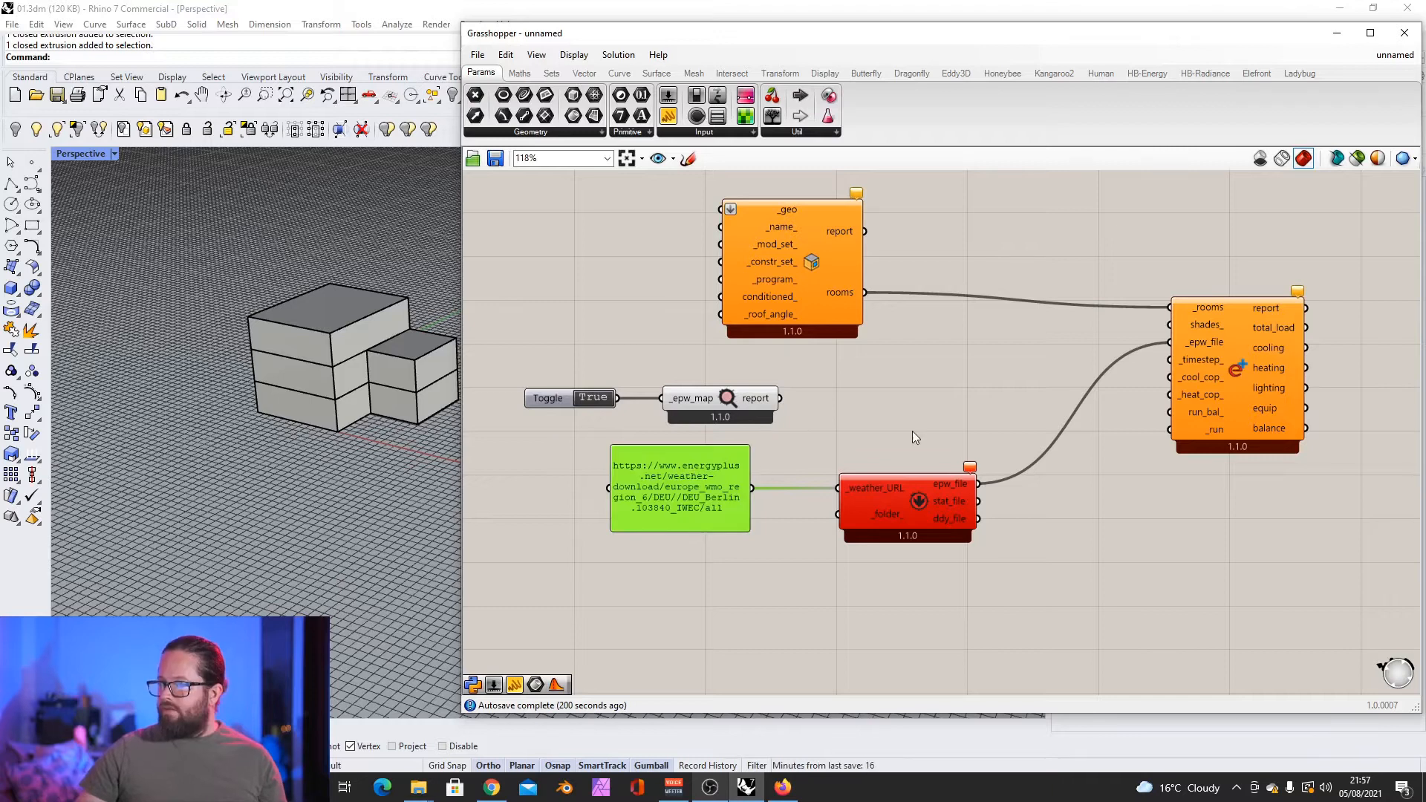
pyautogui.click(854, 510)
pyautogui.click(662, 482)
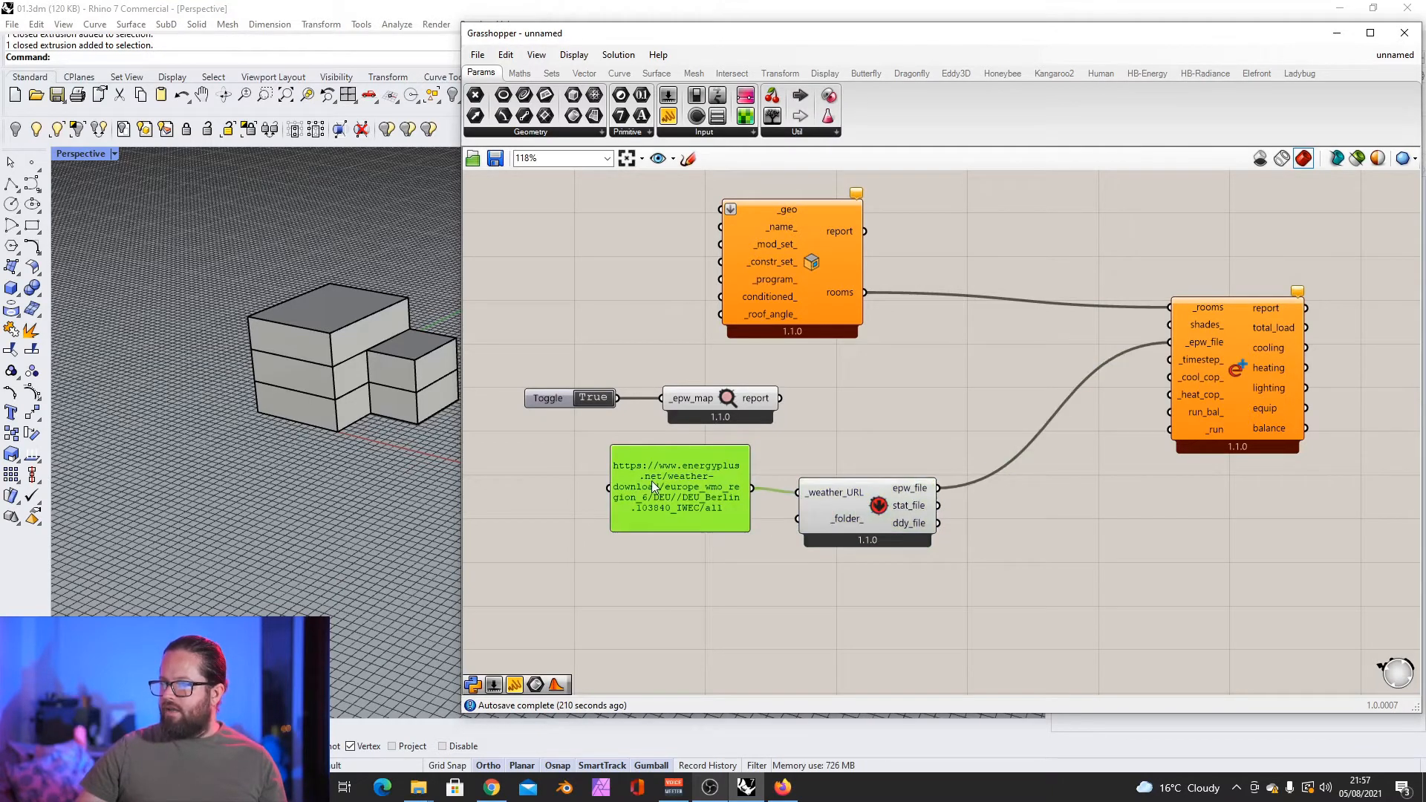
# Step: Move Annual Loads further from the other components and place a copy of the True Boolean Toggle below and before it
pyautogui.scroll(-3, 790, 442)
pyautogui.scroll(3, 1072, 376)
pyautogui.click(1086, 361)
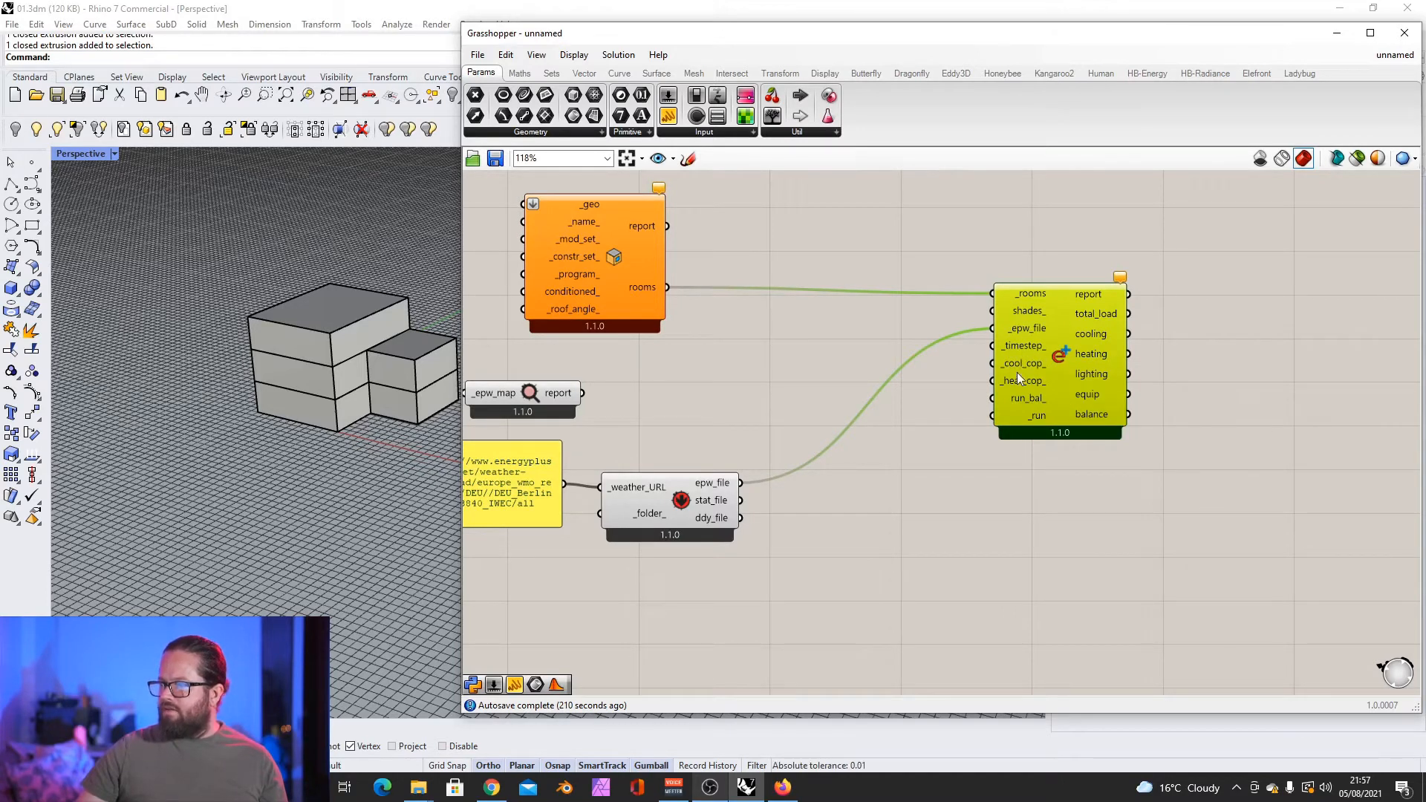
pyautogui.moveTo(1076, 393); pyautogui.dragTo(1111, 399)
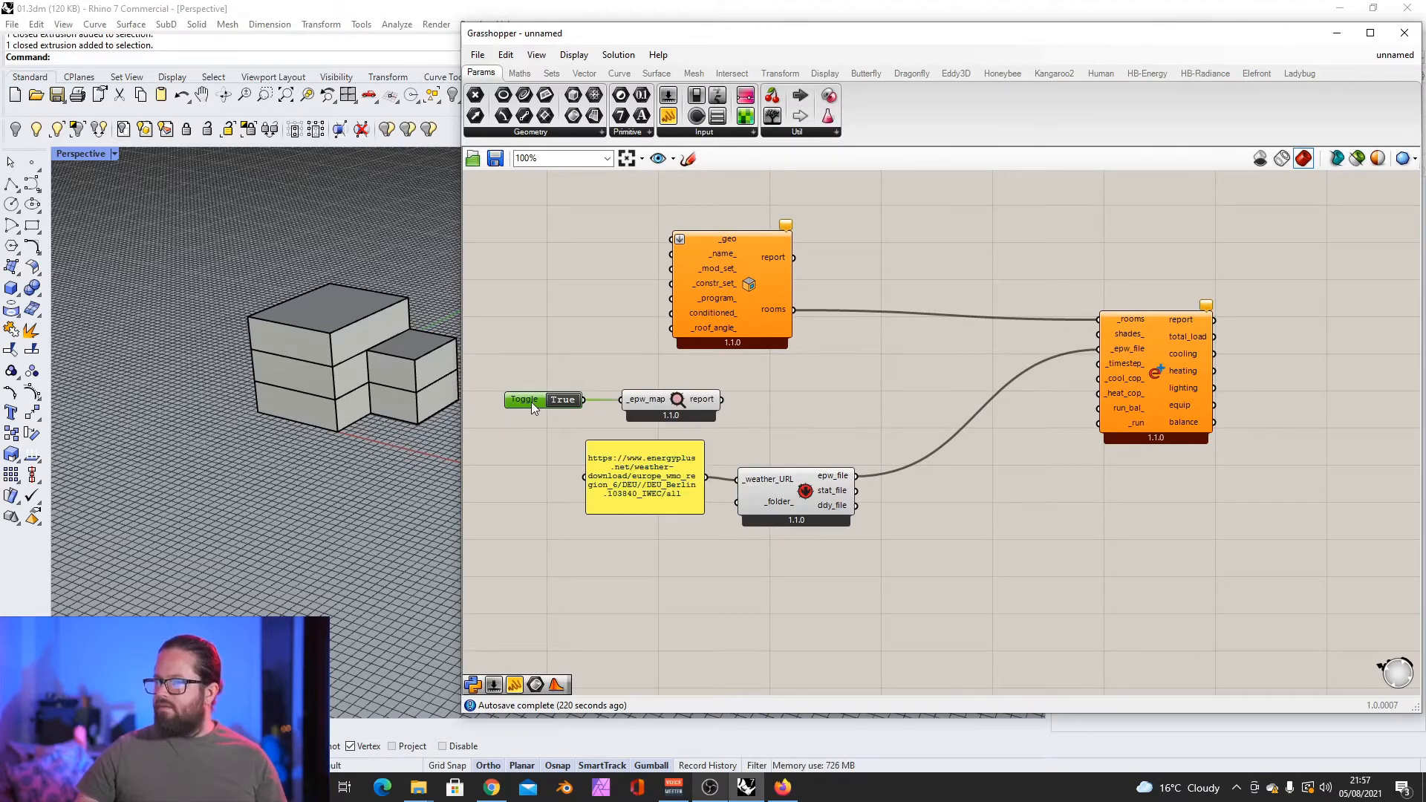
pyautogui.moveTo(532, 403); pyautogui.dragTo(928, 511)
pyautogui.scroll(3, 947, 425)
pyautogui.moveTo(950, 399); pyautogui.dragTo(970, 399)
pyautogui.moveTo(979, 408); pyautogui.dragTo(1016, 421)
pyautogui.moveTo(727, 582); pyautogui.dragTo(886, 484)
pyautogui.scroll(-3, 1088, 393)
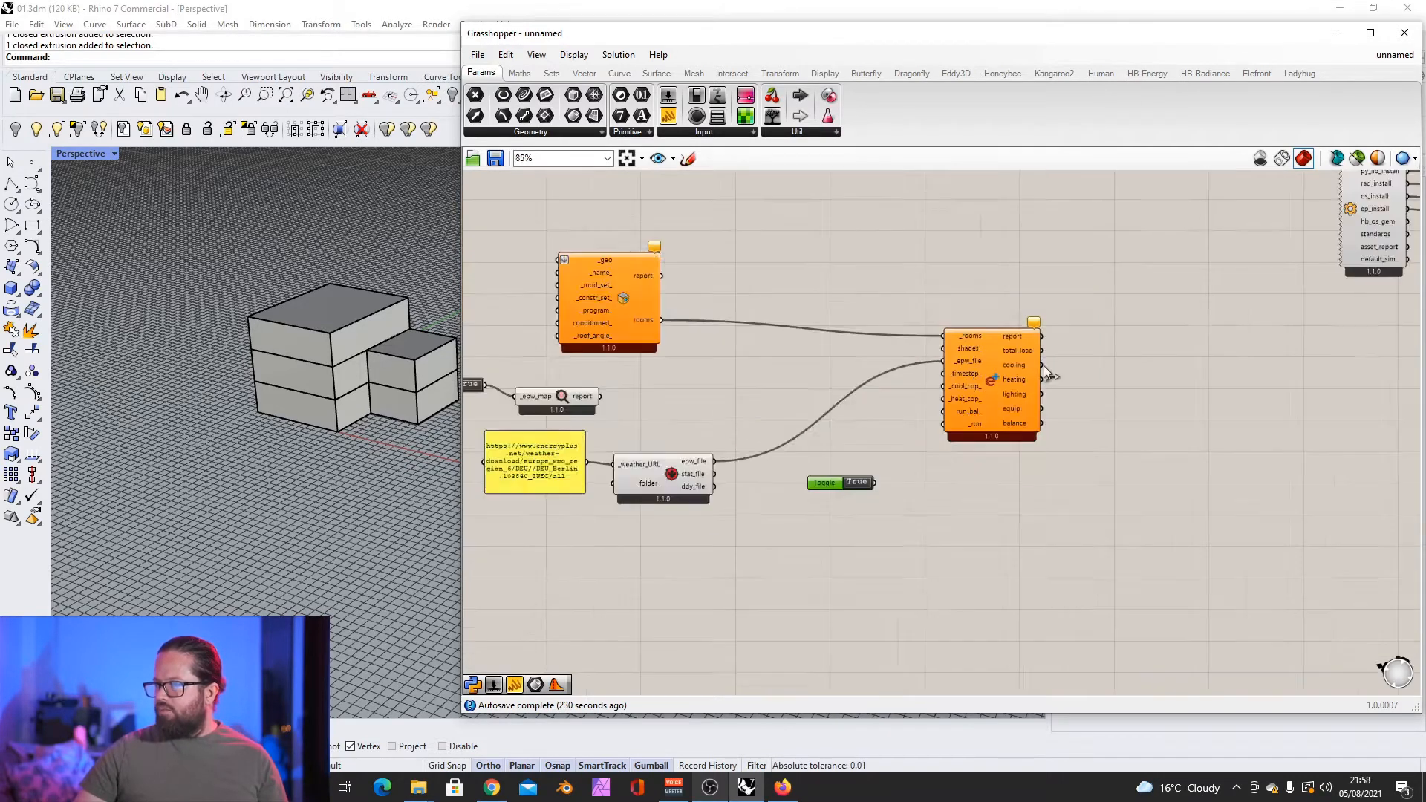
# Step: Review the outputs of Annual Loads, such as report and total_load, and move Room from Solid closer to that component
pyautogui.scroll(4, 1044, 366)
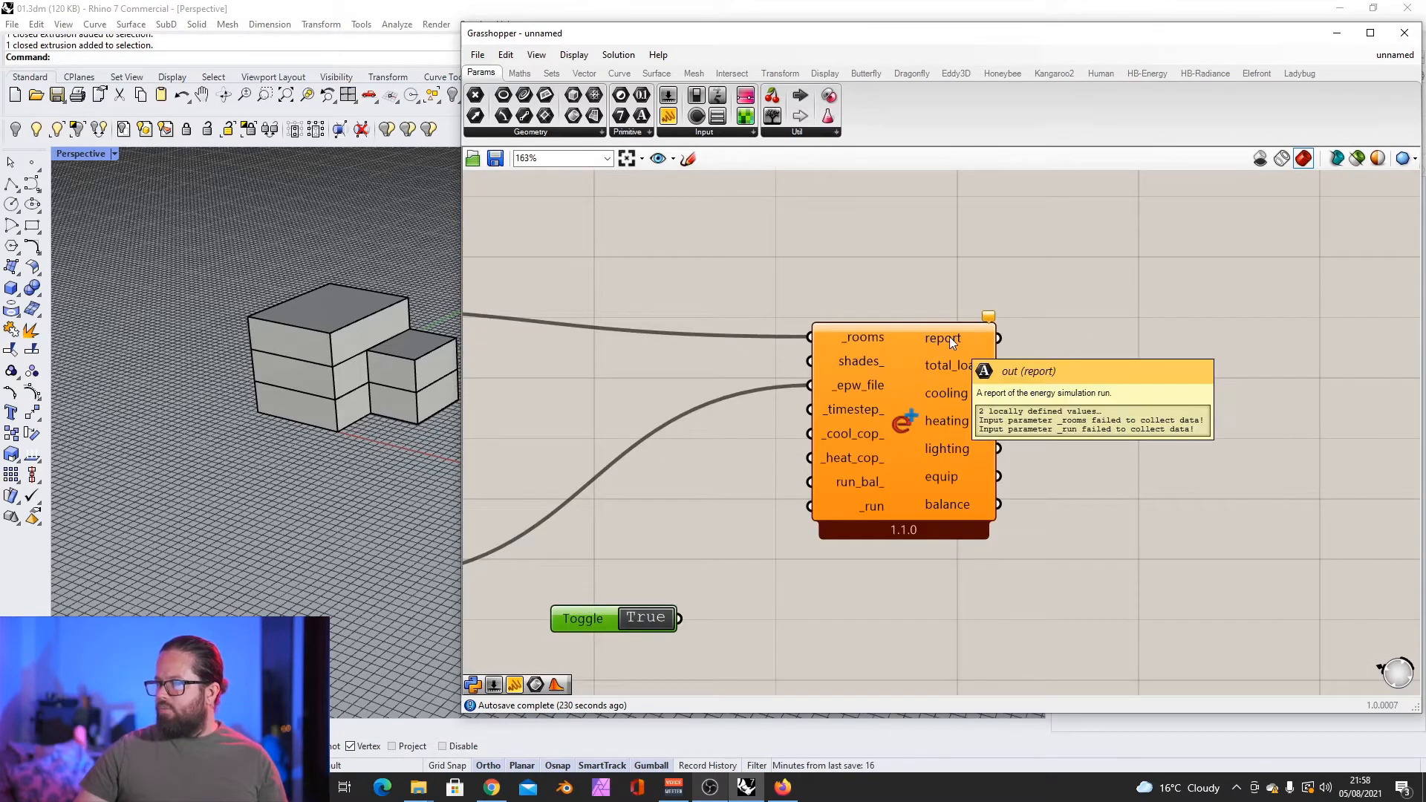
pyautogui.moveTo(939, 367)
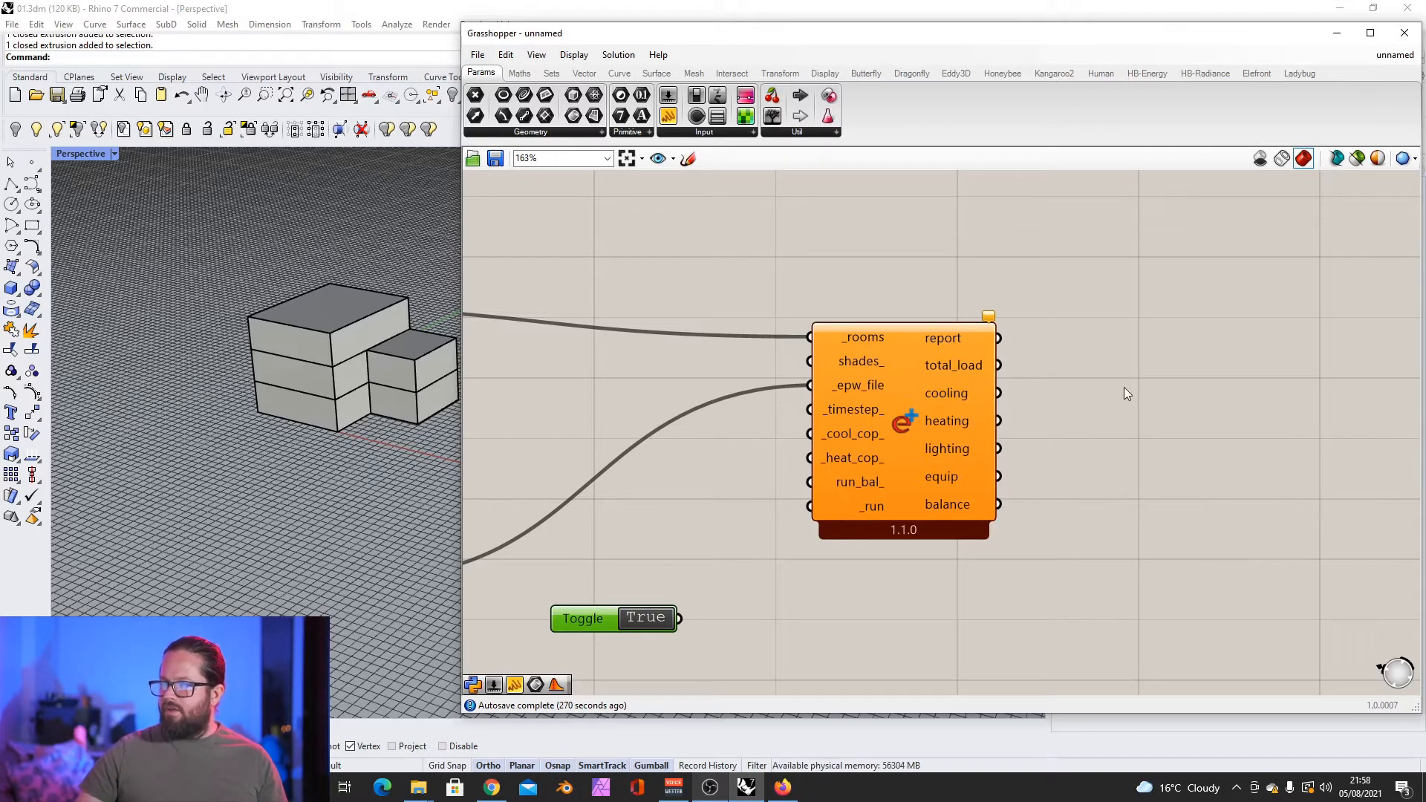
pyautogui.scroll(-5, 1125, 387)
pyautogui.scroll(3, 653, 314)
pyautogui.moveTo(743, 323); pyautogui.dragTo(921, 303)
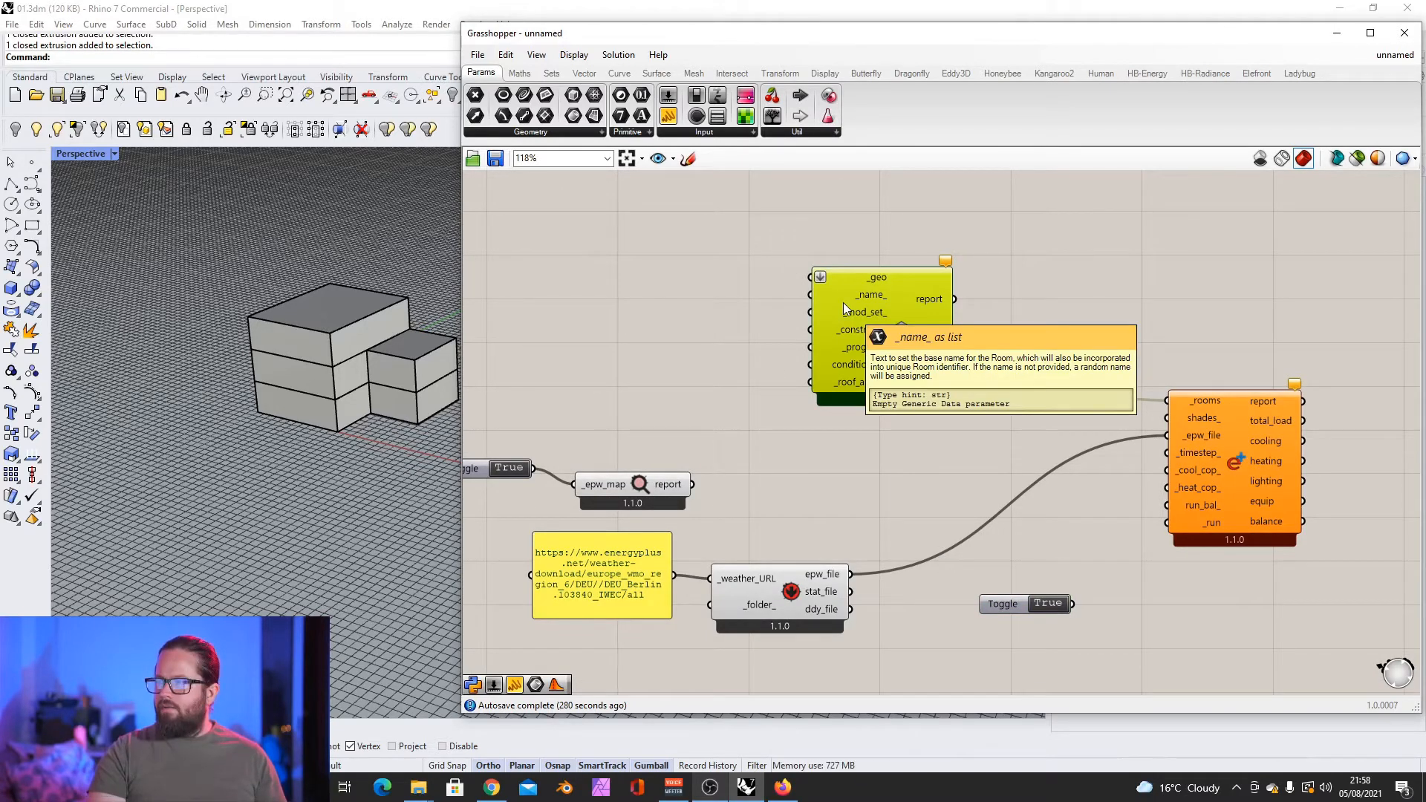
# Step: Select the top storey volume of the taller block in Rhino and adjust the spacing between Room from Solid and Annual Loads
pyautogui.click(274, 296)
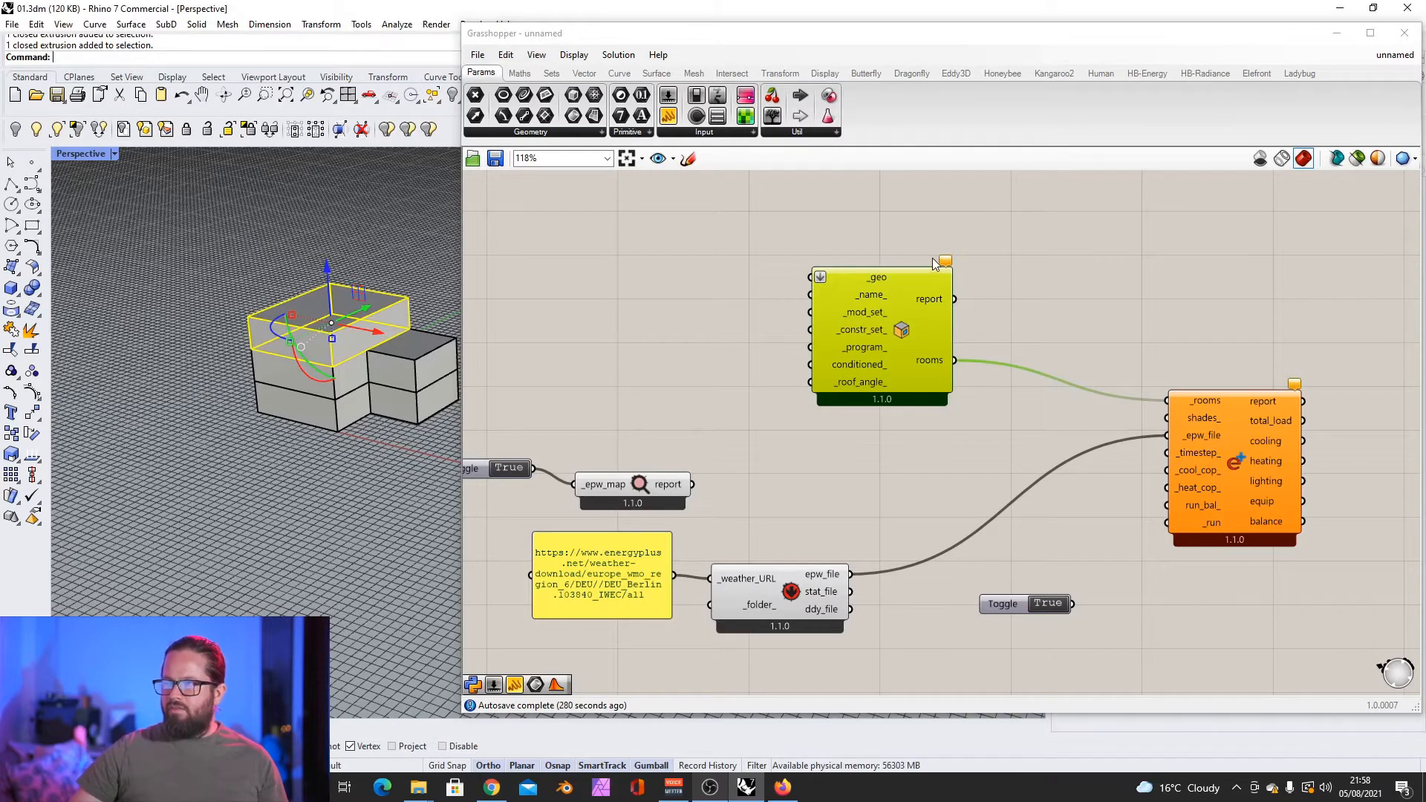
pyautogui.click(901, 307)
pyautogui.scroll(-2, 925, 321)
pyautogui.scroll(2, 848, 302)
pyautogui.moveTo(893, 315)
pyautogui.mouseDown()
pyautogui.moveTo(928, 330)
pyautogui.moveTo(906, 329)
pyautogui.mouseUp()
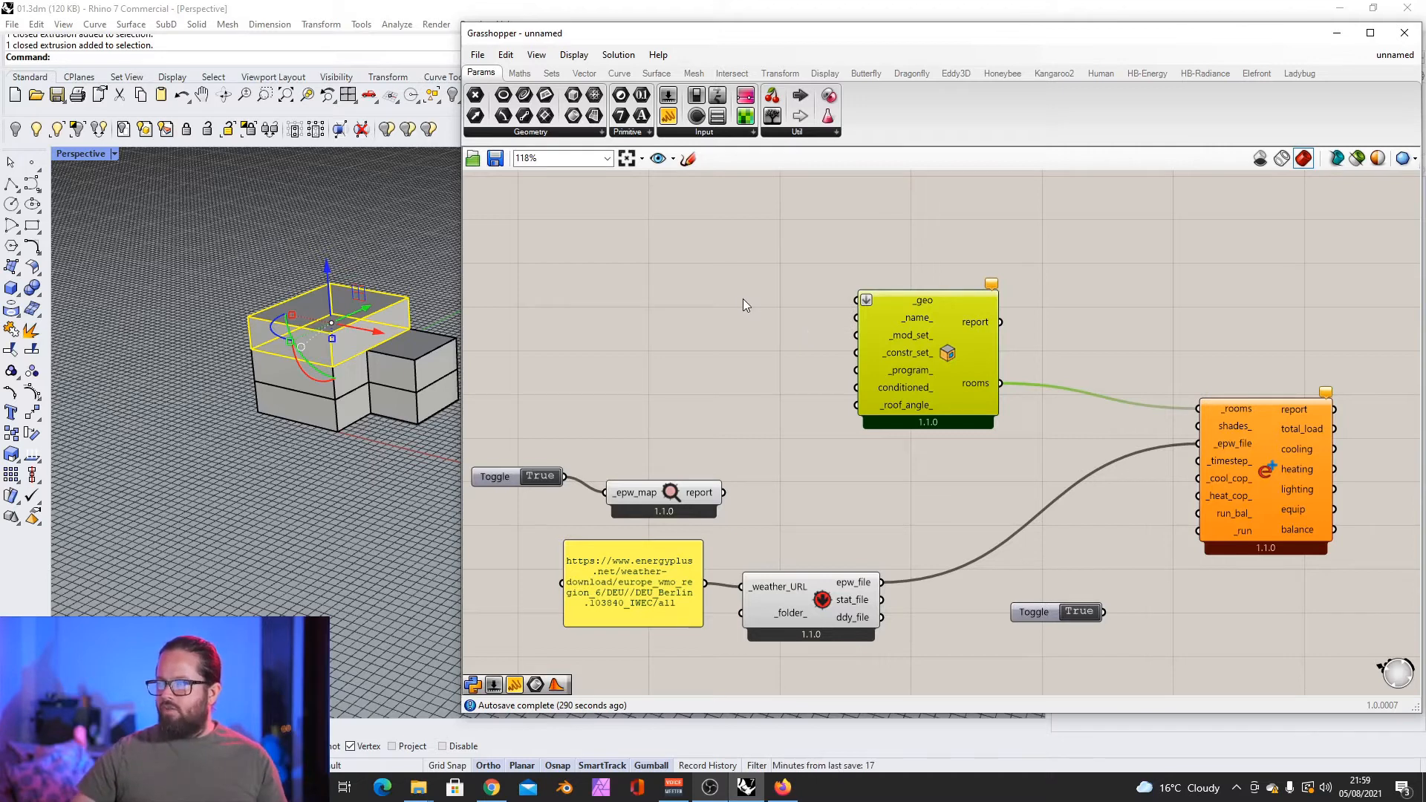
pyautogui.scroll(-3, 791, 321)
pyautogui.scroll(1, 1147, 419)
pyautogui.moveTo(1148, 418); pyautogui.dragTo(1046, 362, button='right')
pyautogui.moveTo(1014, 365); pyautogui.dragTo(1037, 360)
pyautogui.scroll(2, 1052, 346)
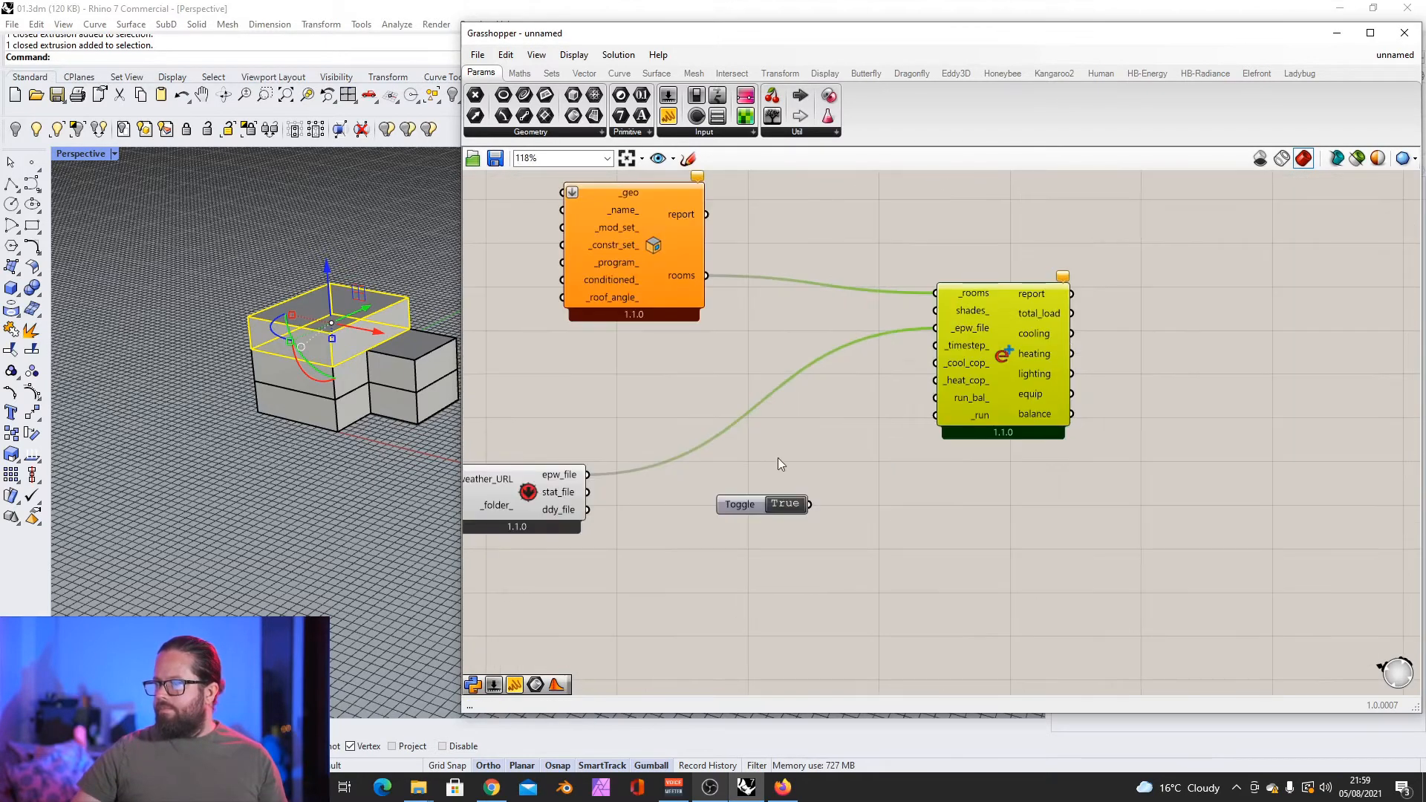
# Step: Duplicate the ep_install panel beside Annual Loads and wire the total_load output into the copy
pyautogui.scroll(-2, 757, 248)
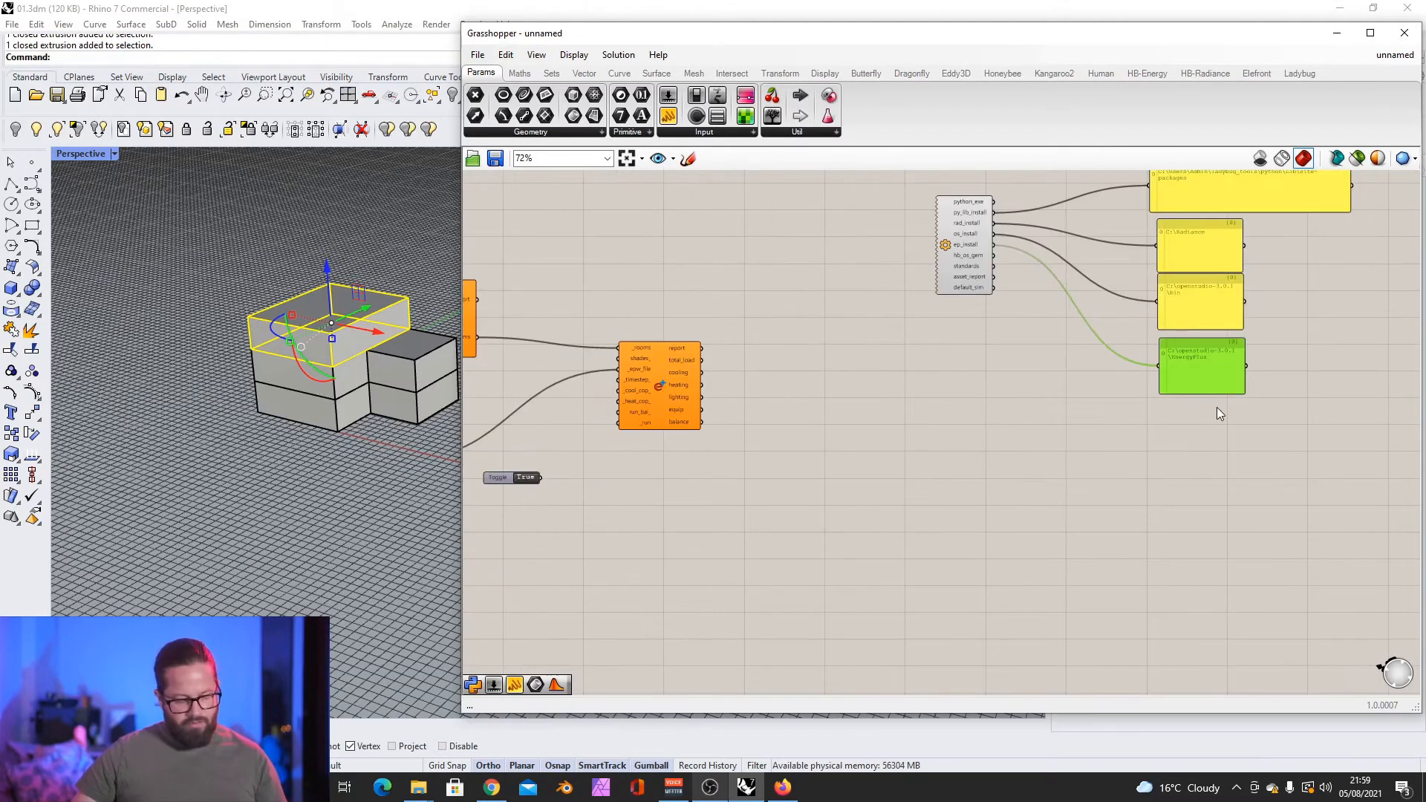
pyautogui.hotkey('ctrl', 'c')
pyautogui.hotkey('ctrl', 'v')
pyautogui.moveTo(1217, 386); pyautogui.dragTo(953, 415)
pyautogui.scroll(3, 712, 381)
pyautogui.moveTo(691, 341); pyautogui.dragTo(921, 351)
pyautogui.scroll(-2, 920, 358)
pyautogui.scroll(2, 558, 485)
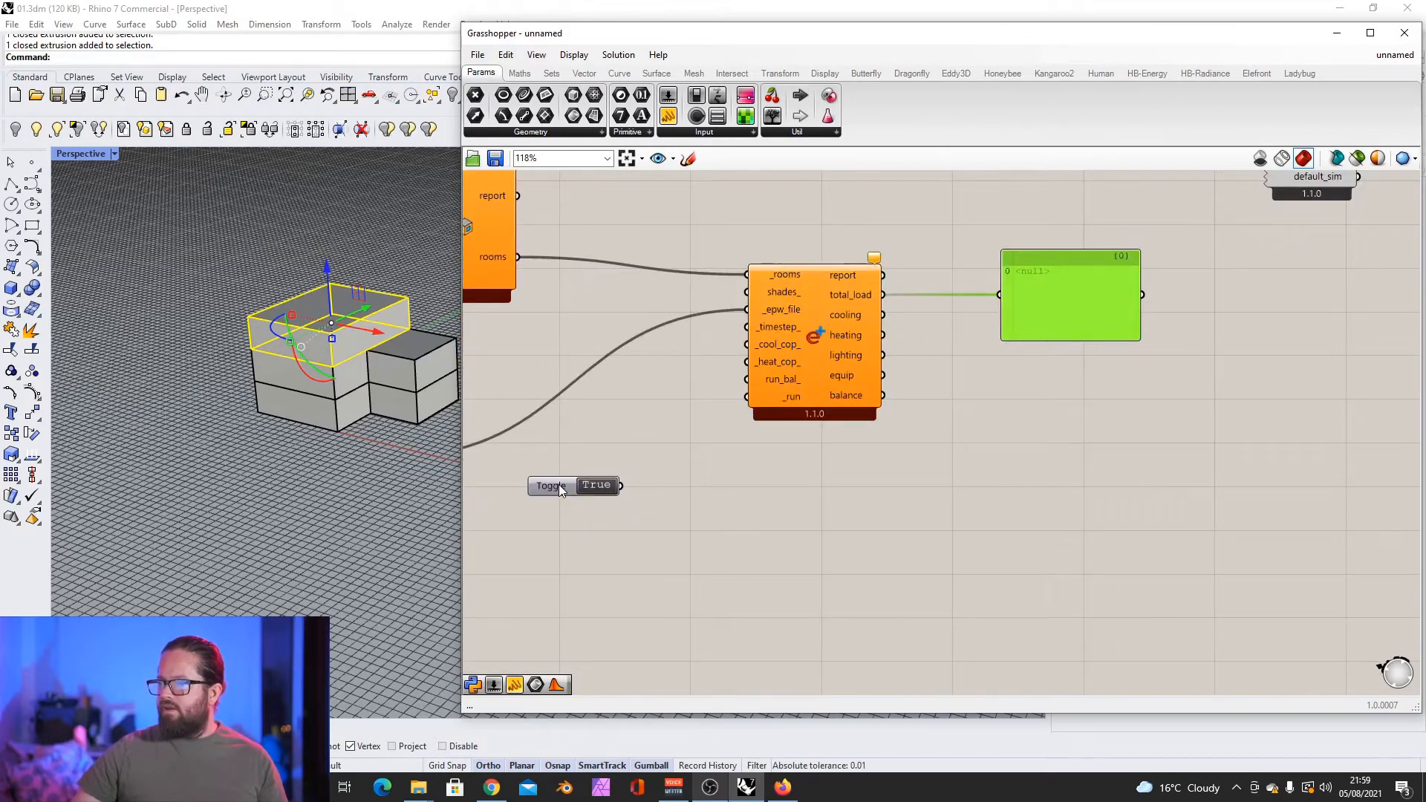
# Step: Wire the free True Boolean Toggle into the _run input of Annual Loads and read the component's warning
pyautogui.click(600, 478)
pyautogui.moveTo(607, 480); pyautogui.dragTo(746, 397)
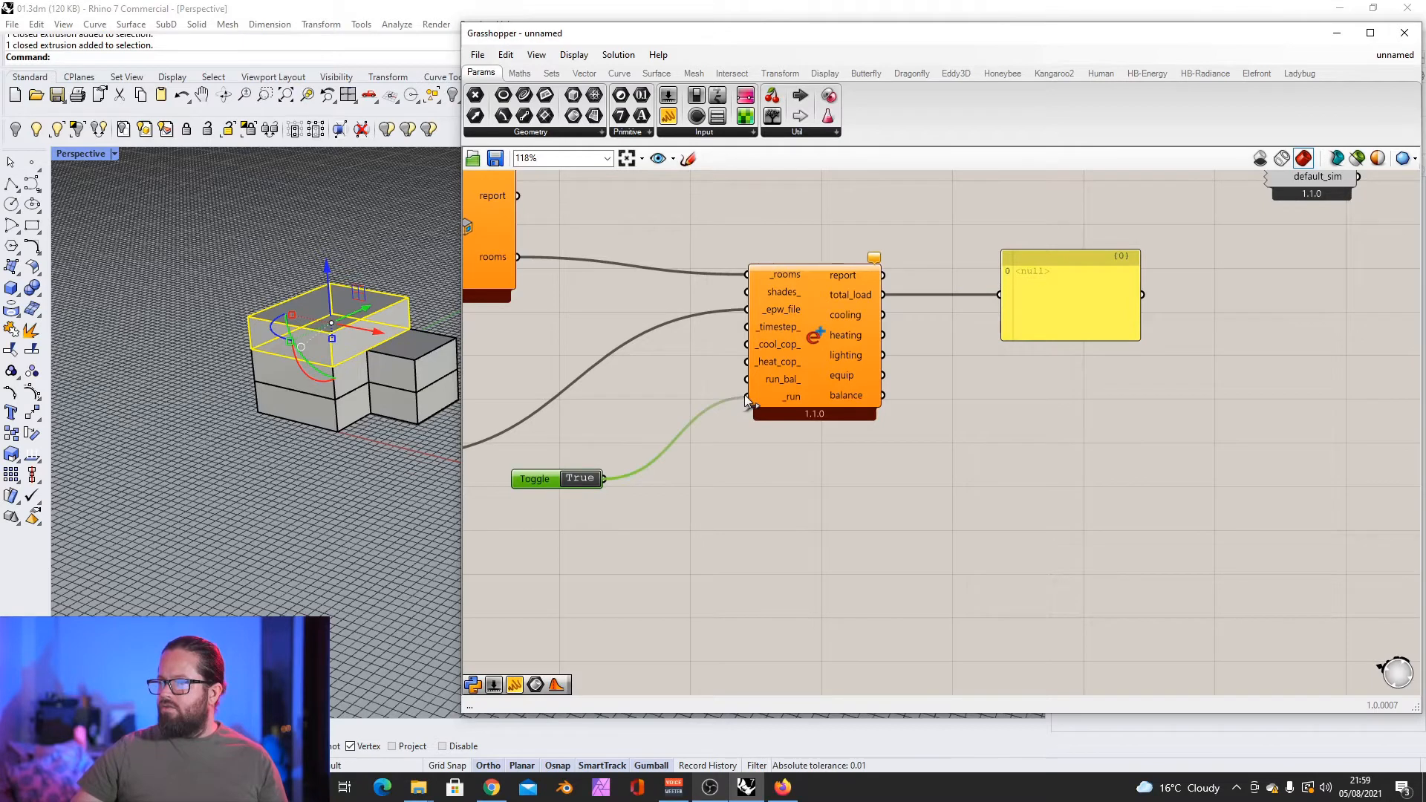
pyautogui.moveTo(843, 280); pyautogui.dragTo(904, 290, button='right')
pyautogui.click(905, 290)
pyautogui.click(935, 269)
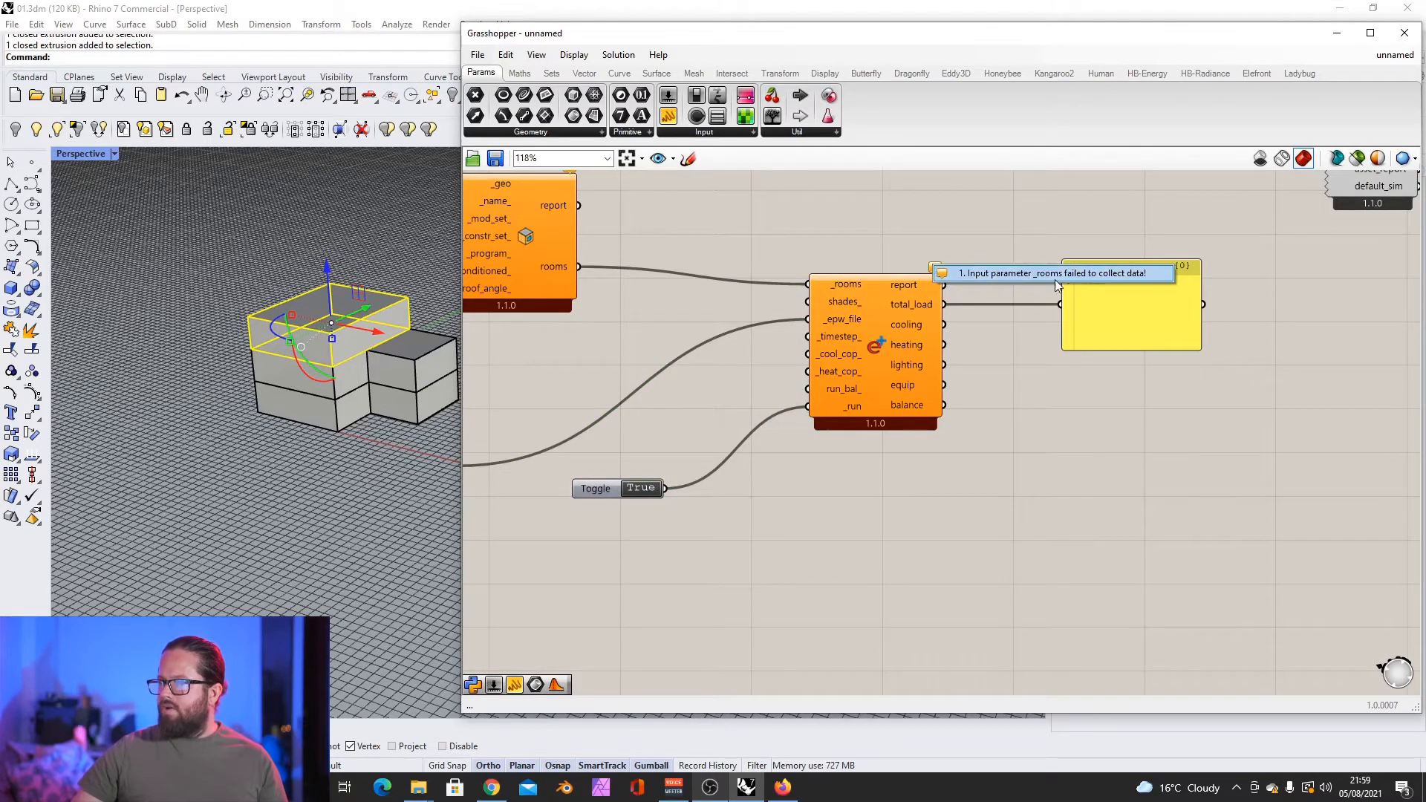
pyautogui.scroll(-2, 966, 422)
pyautogui.scroll(2, 728, 327)
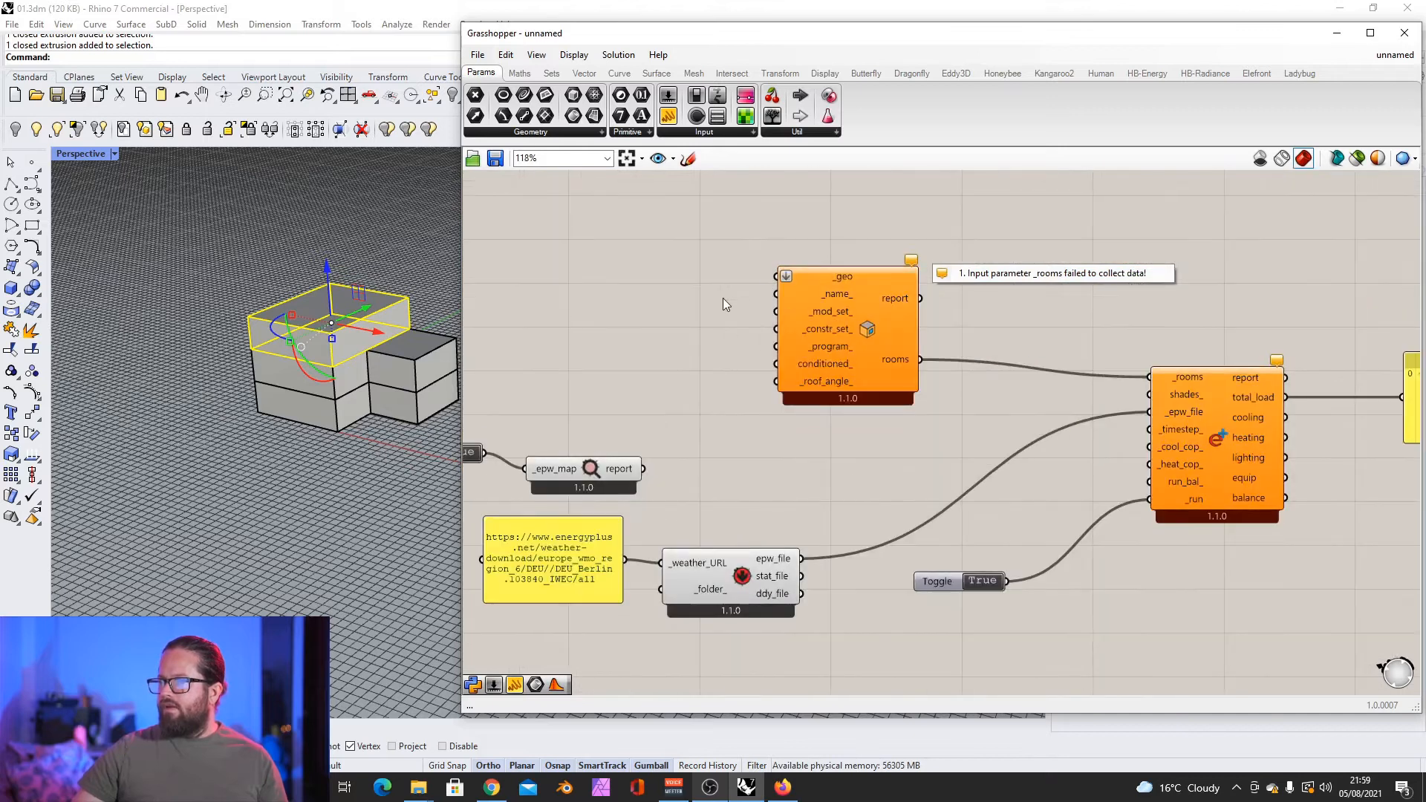
# Step: Shift Room from Solid to free up space before its inputs and place a Brep parameter there
pyautogui.scroll(-2, 925, 330)
pyautogui.scroll(1, 790, 324)
pyautogui.scroll(-2, 791, 324)
pyautogui.scroll(2, 889, 310)
pyautogui.click(889, 311)
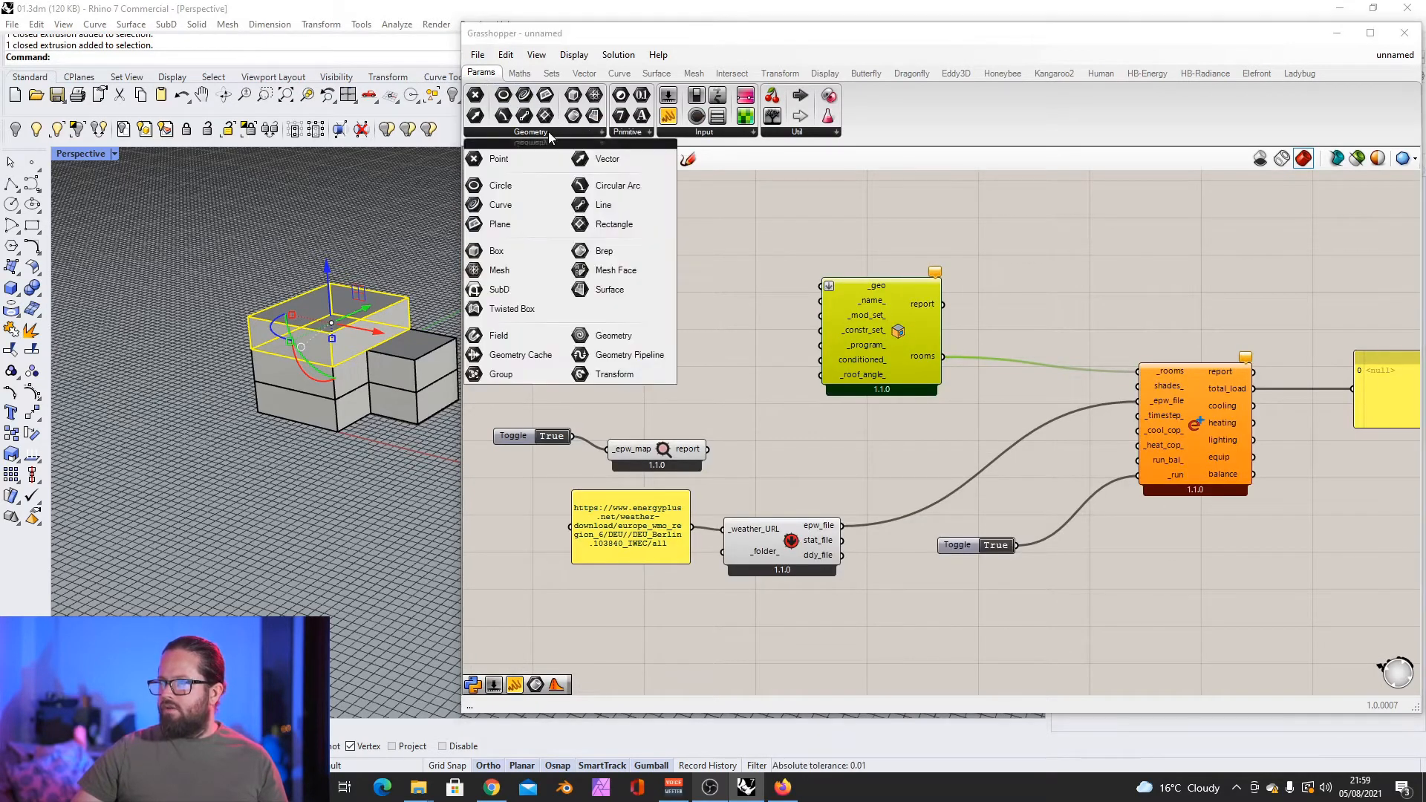
pyautogui.moveTo(530, 97); pyautogui.dragTo(593, 270)
# Step: Reference all the storey volumes of both building blocks in the Brep parameter as multiple Breps
pyautogui.rightClick(604, 267)
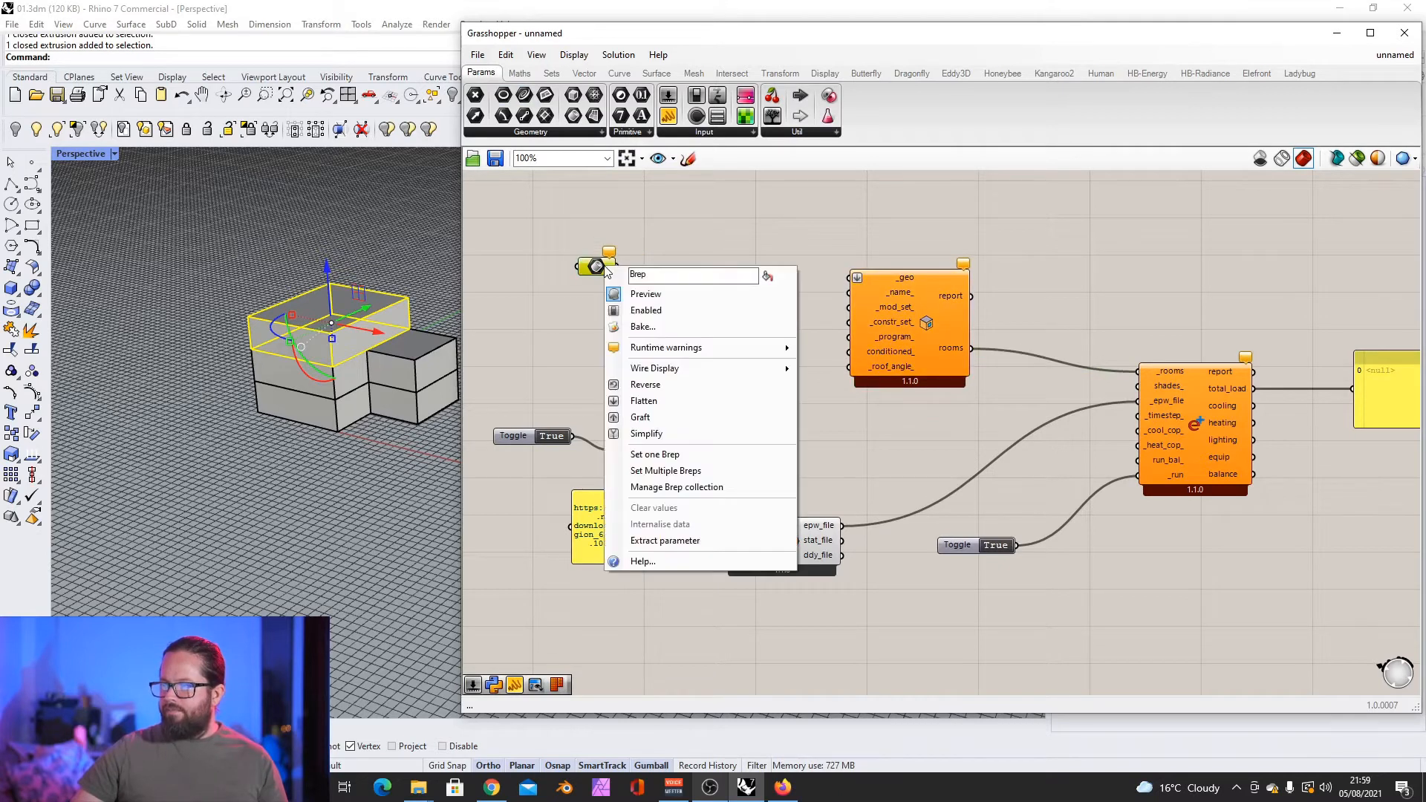
pyautogui.click(593, 262)
pyautogui.click(320, 202)
pyautogui.rightClick(597, 267)
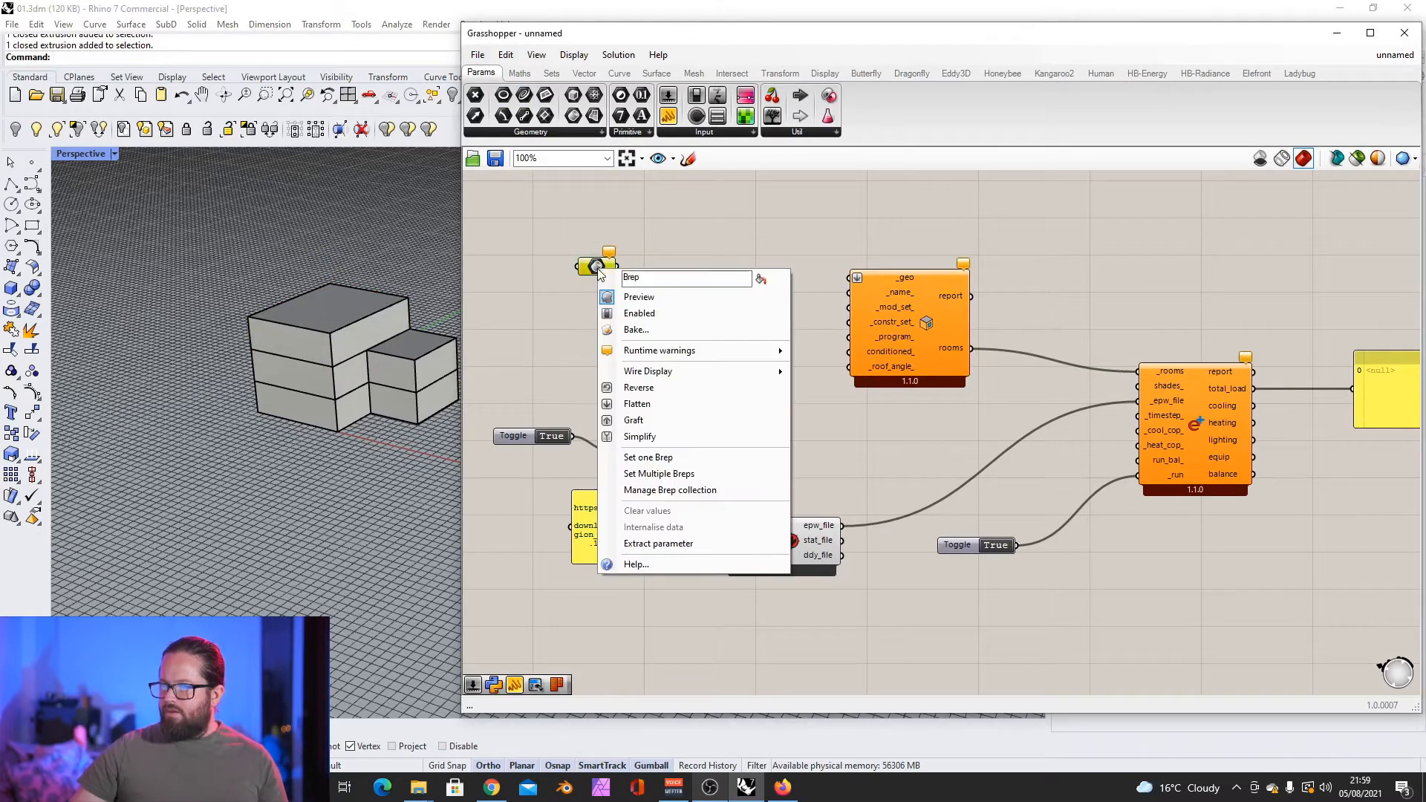
pyautogui.click(624, 485)
pyautogui.press('Return')
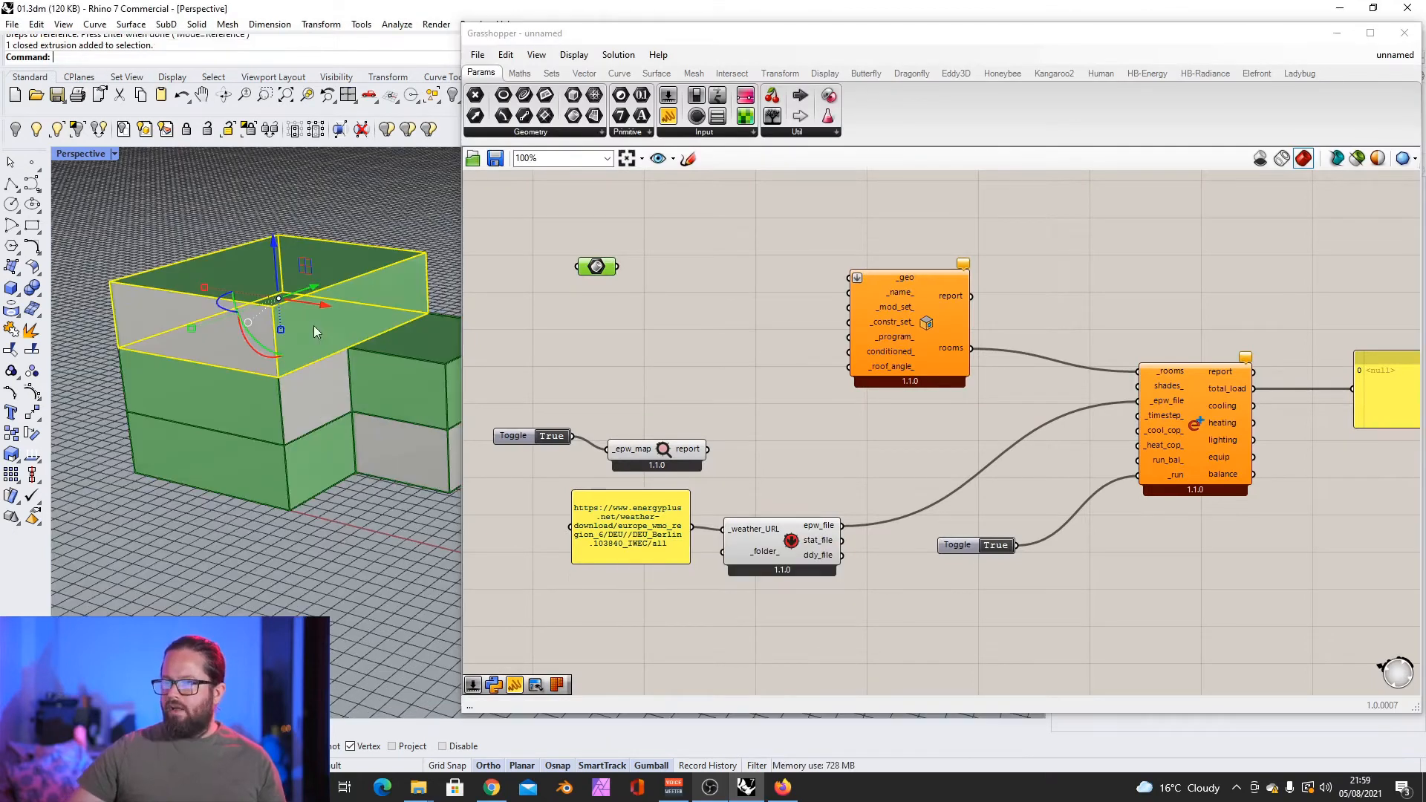
# Step: Select the original storey volumes of both blocks in Rhino and hide them
pyautogui.keyDown('shift'); pyautogui.click(315, 425); pyautogui.keyUp('shift')
pyautogui.keyDown('shift'); pyautogui.click(318, 464); pyautogui.keyUp('shift')
pyautogui.keyDown('shift'); pyautogui.click(420, 399); pyautogui.keyUp('shift')
pyautogui.keyDown('shift'); pyautogui.click(421, 470); pyautogui.keyUp('shift')
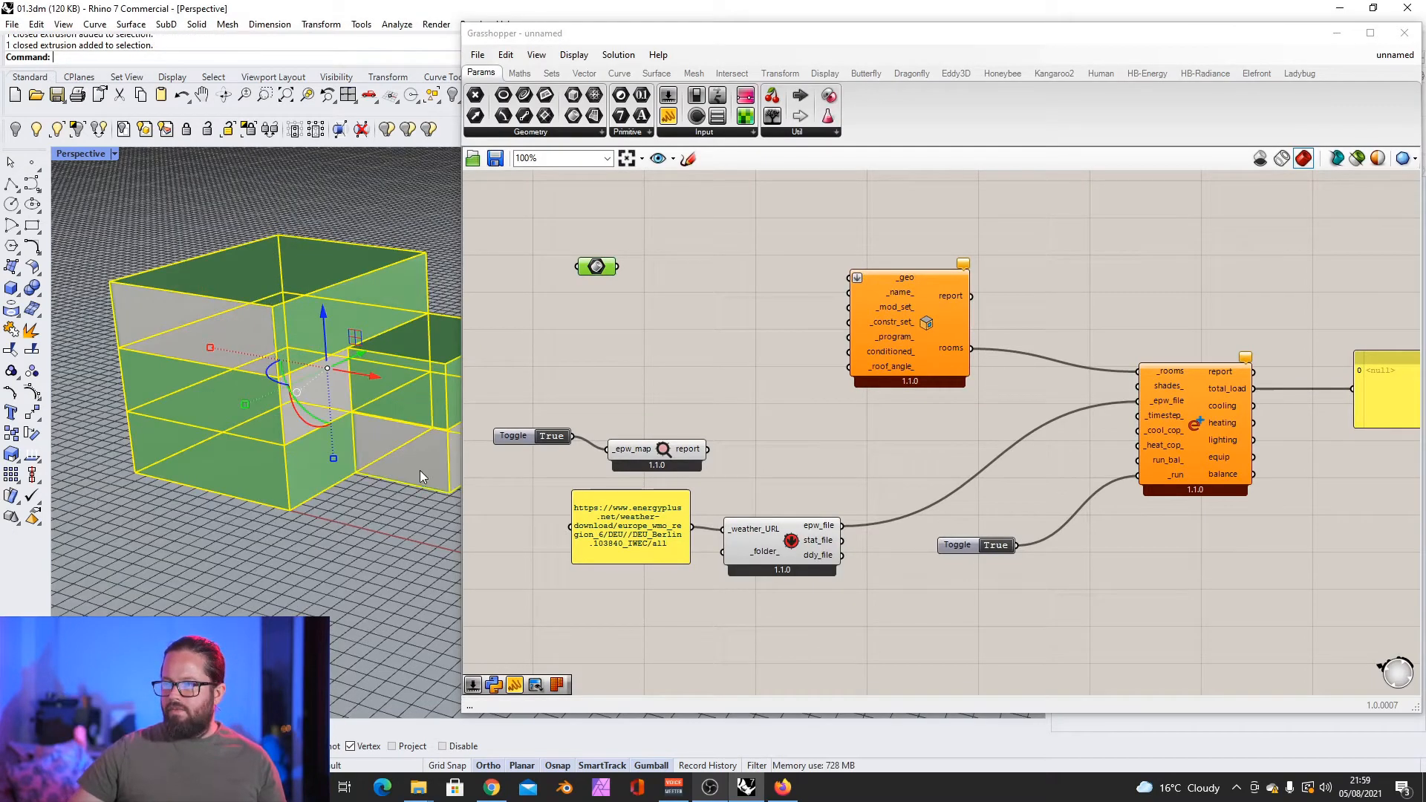
pyautogui.click(452, 97)
# Step: Place a Custom Preview component and wire the Brep parameter into its G input
pyautogui.doubleClick(654, 277)
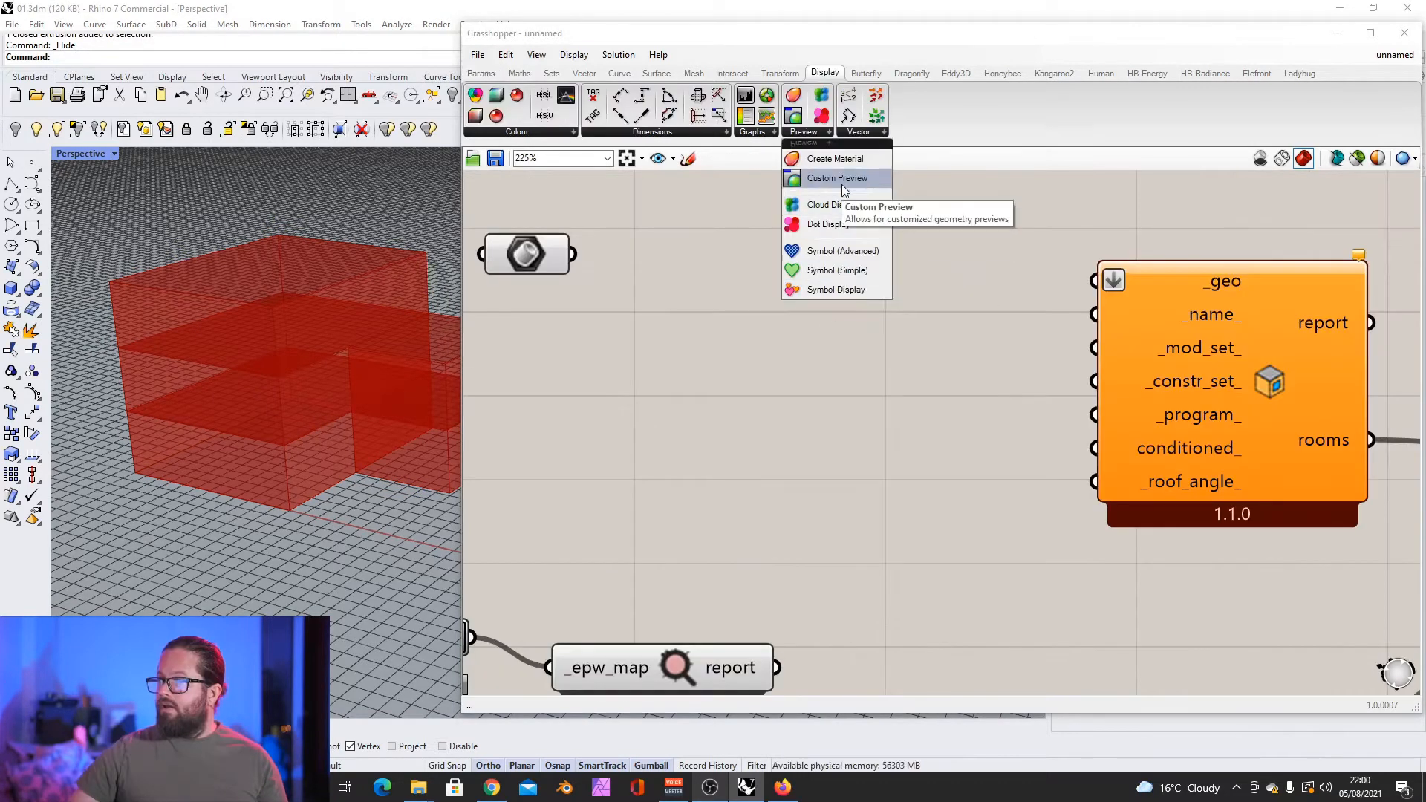
pyautogui.click(841, 184)
pyautogui.click(750, 262)
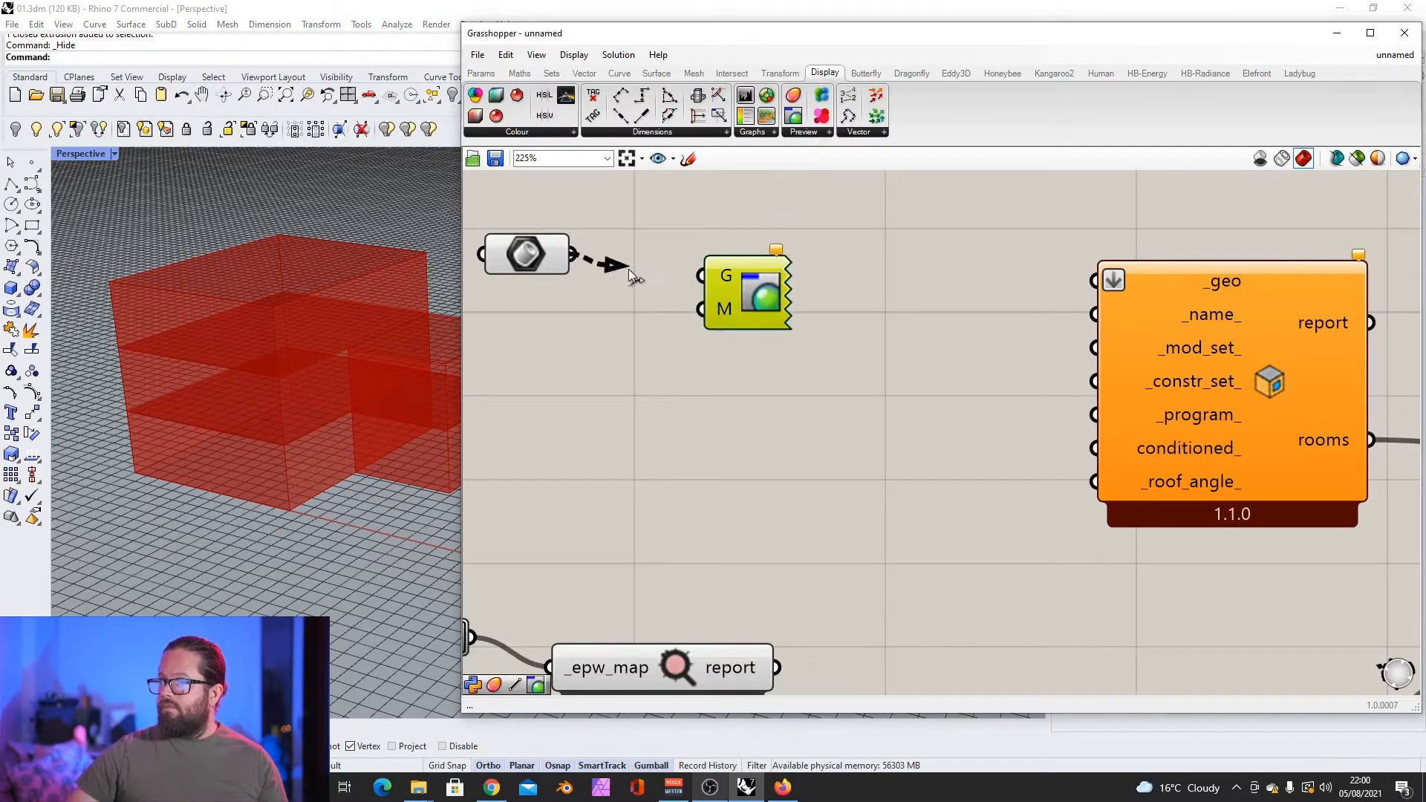
pyautogui.moveTo(628, 269); pyautogui.dragTo(701, 277)
# Step: Add a Create Material component and wire its output into the M input of Custom Preview
pyautogui.scroll(-2, 688, 340)
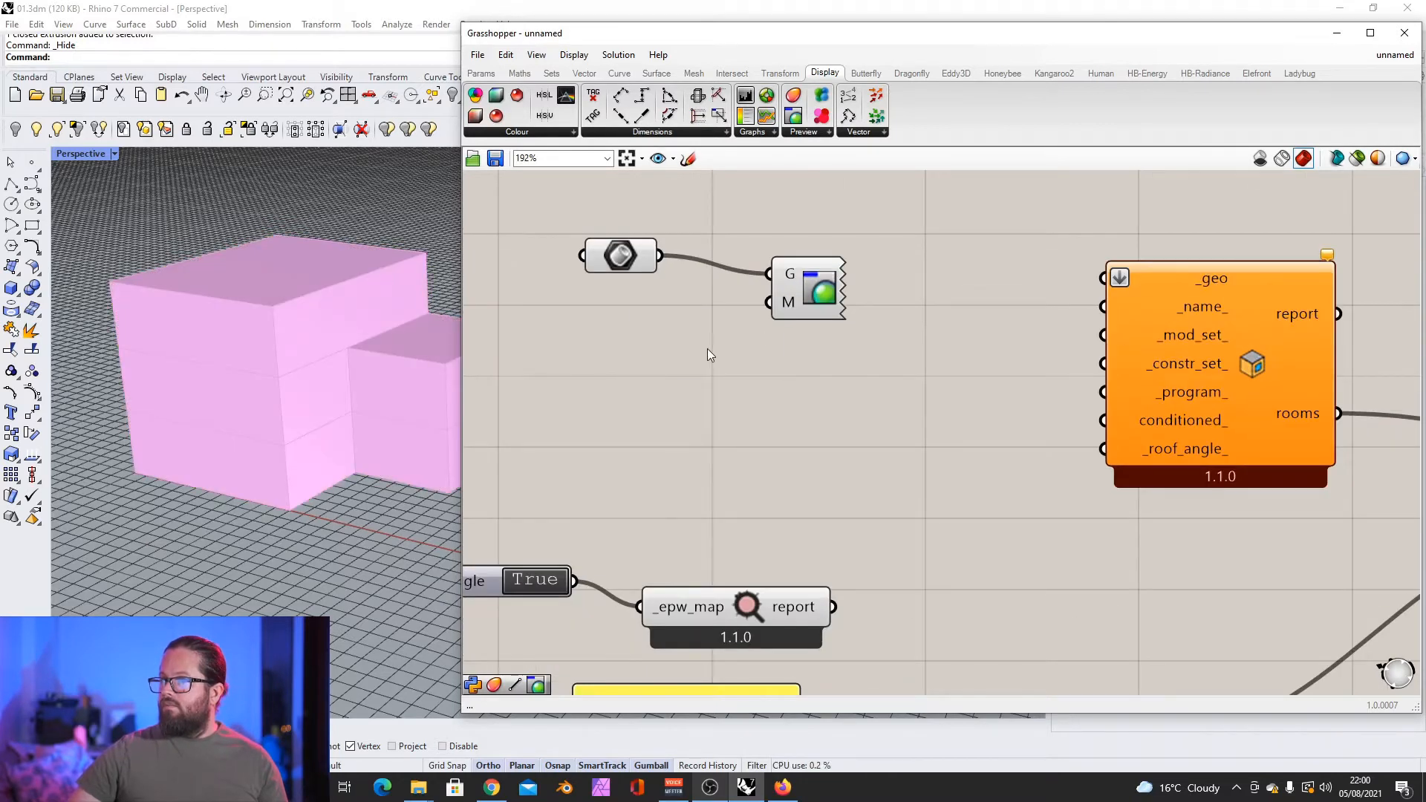
pyautogui.doubleClick(707, 349)
pyautogui.write('mate')
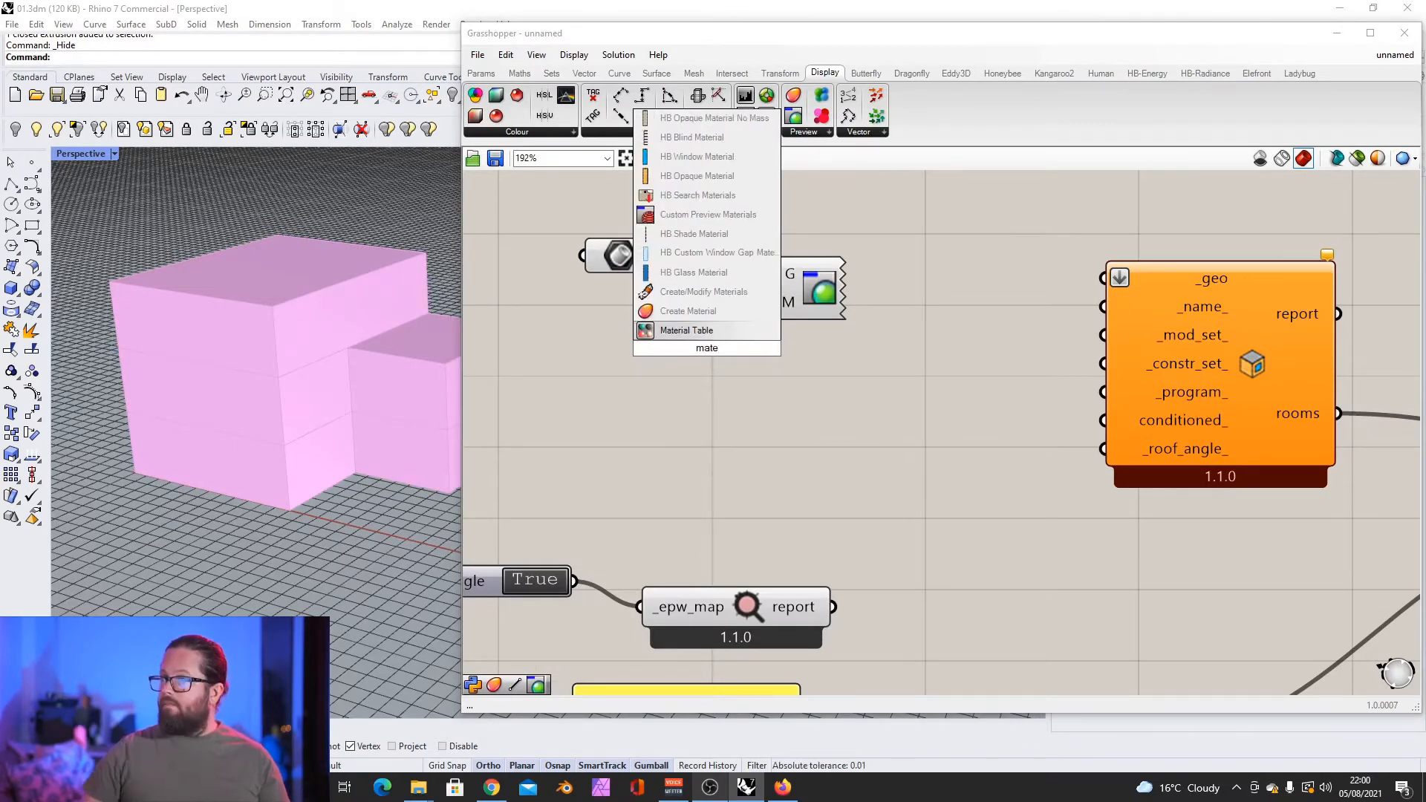
pyautogui.click(689, 311)
pyautogui.moveTo(690, 421); pyautogui.dragTo(782, 304)
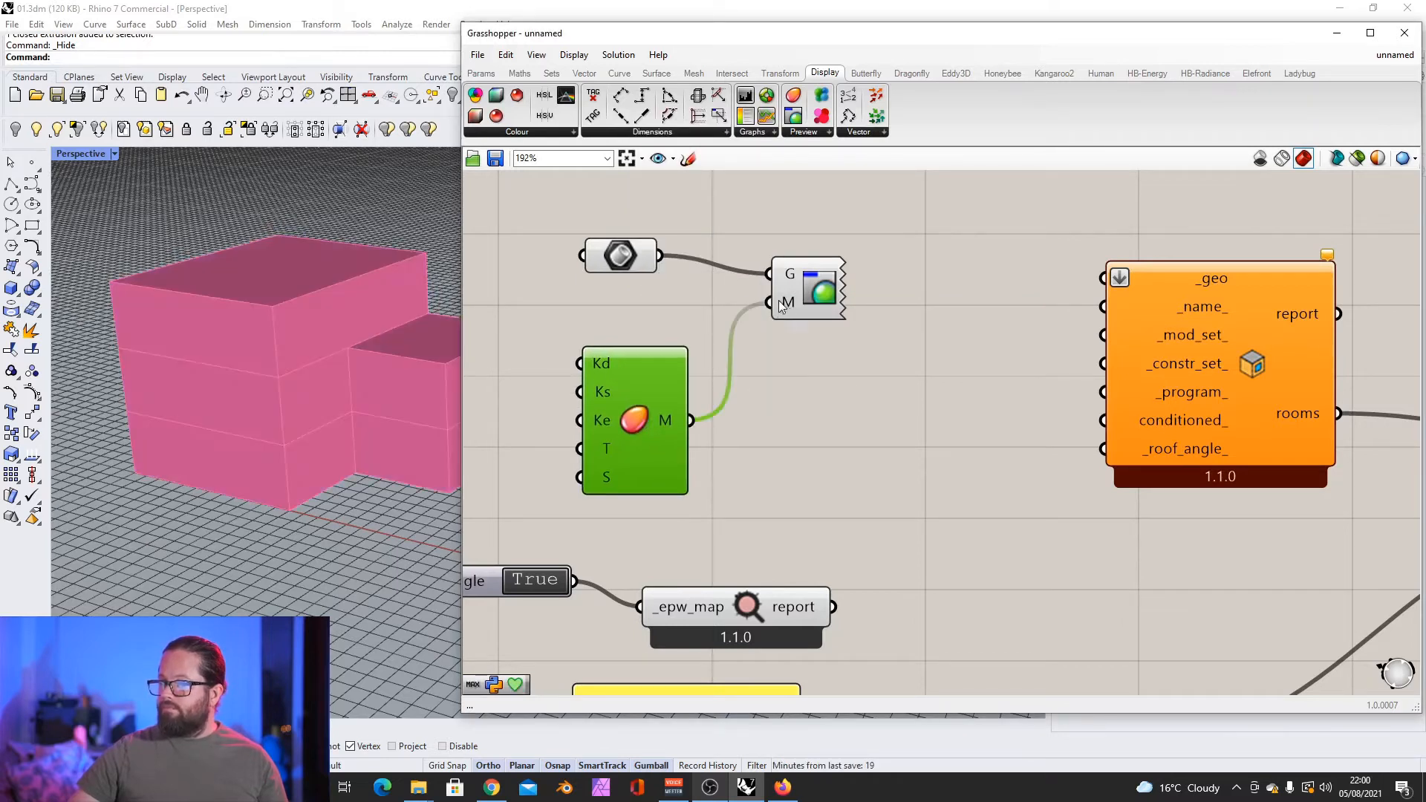
# Step: Add a number slider, wire it into the T input of Create Material, and set the transparency to 0.691
pyautogui.scroll(-2, 665, 376)
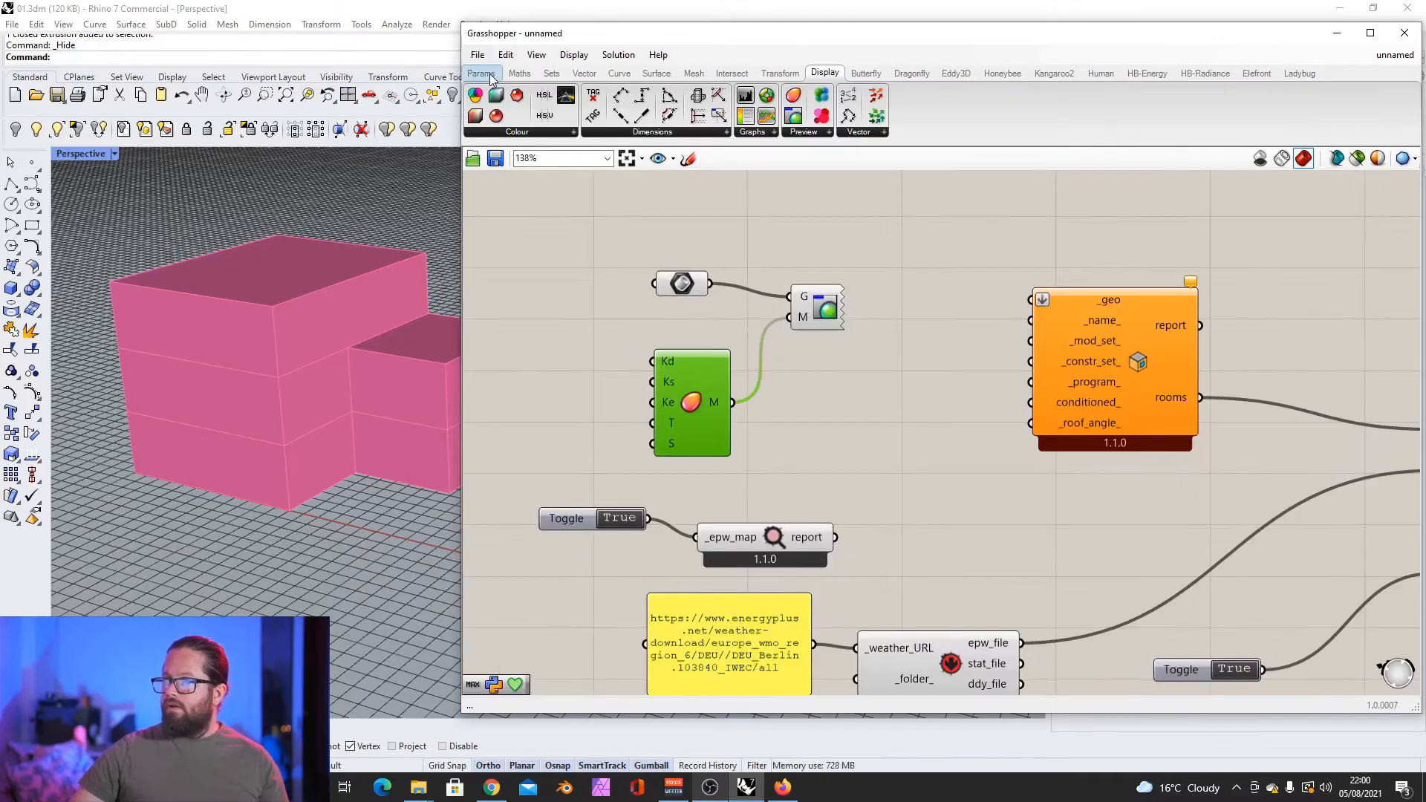
pyautogui.click(481, 72)
pyautogui.moveTo(671, 95); pyautogui.dragTo(545, 407)
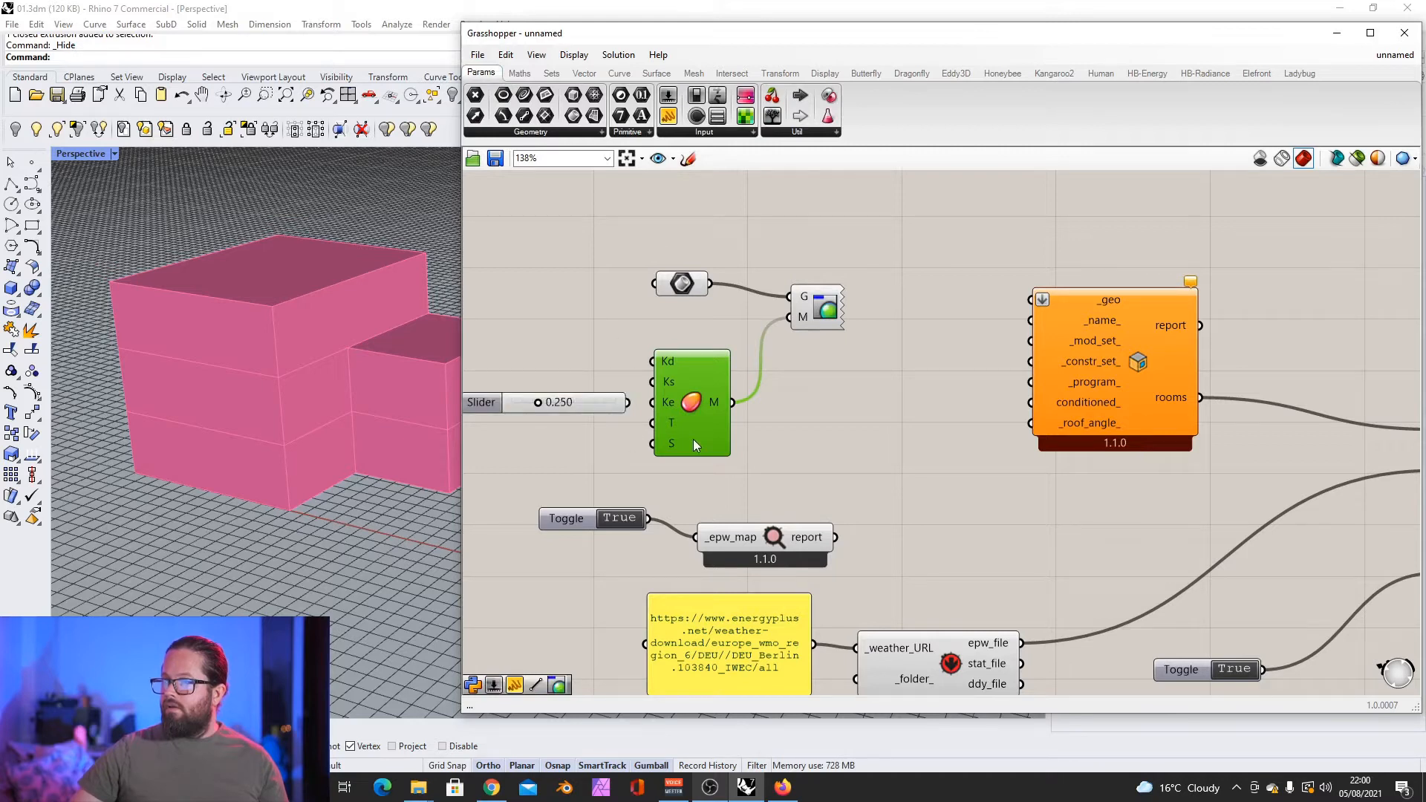
pyautogui.moveTo(694, 444); pyautogui.dragTo(740, 433)
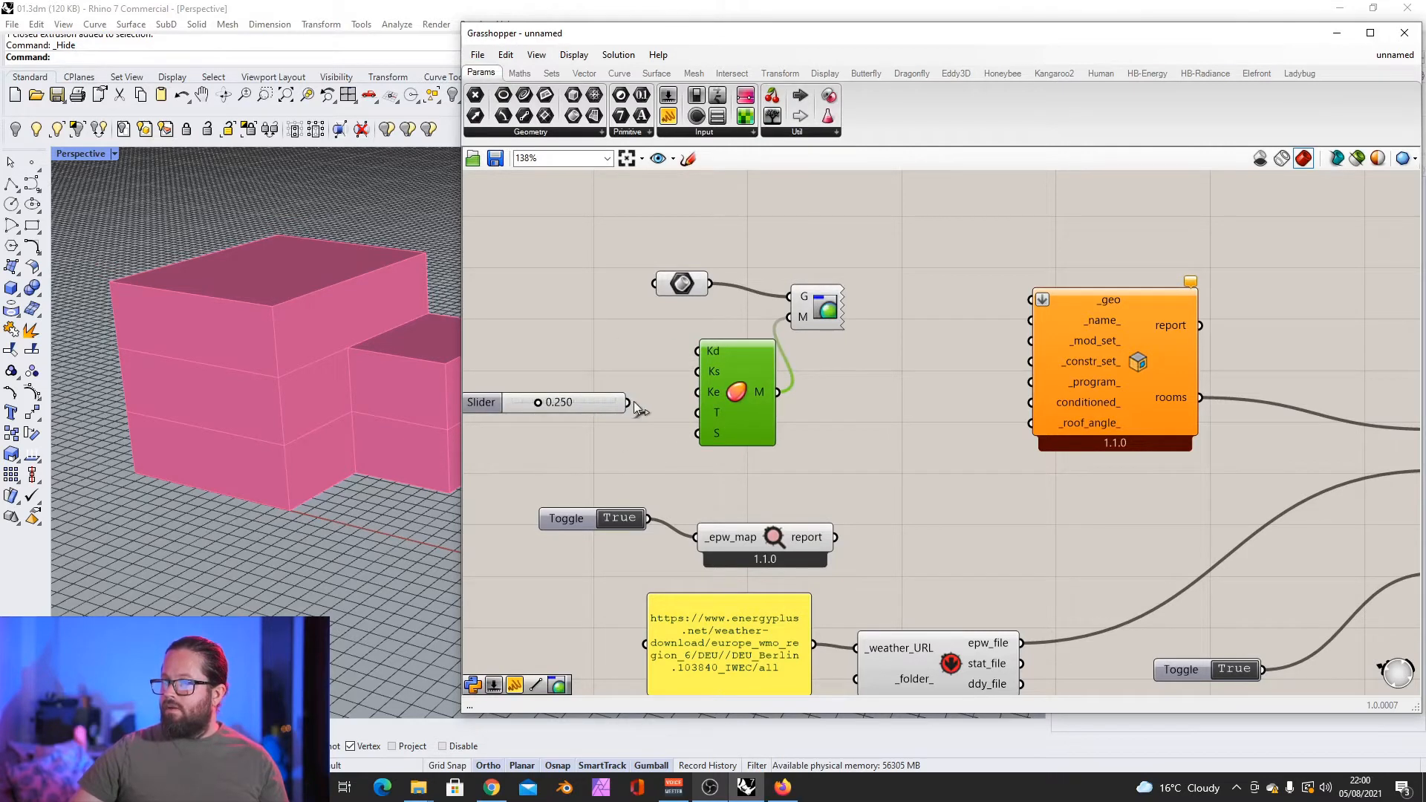
pyautogui.moveTo(628, 403); pyautogui.dragTo(698, 412)
pyautogui.scroll(-3, 617, 413)
pyautogui.scroll(3, 617, 404)
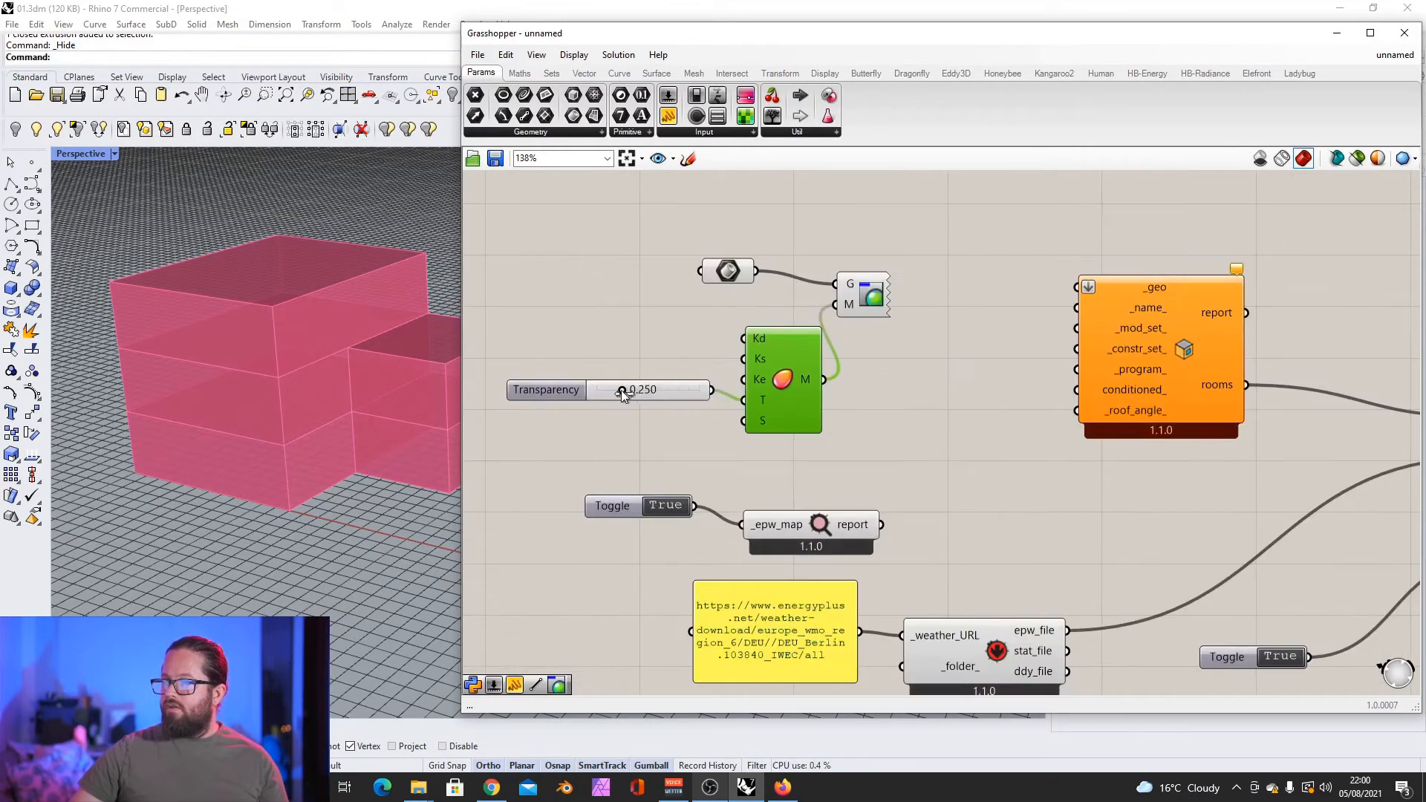
pyautogui.moveTo(621, 390); pyautogui.dragTo(670, 390)
pyautogui.scroll(-1, 656, 305)
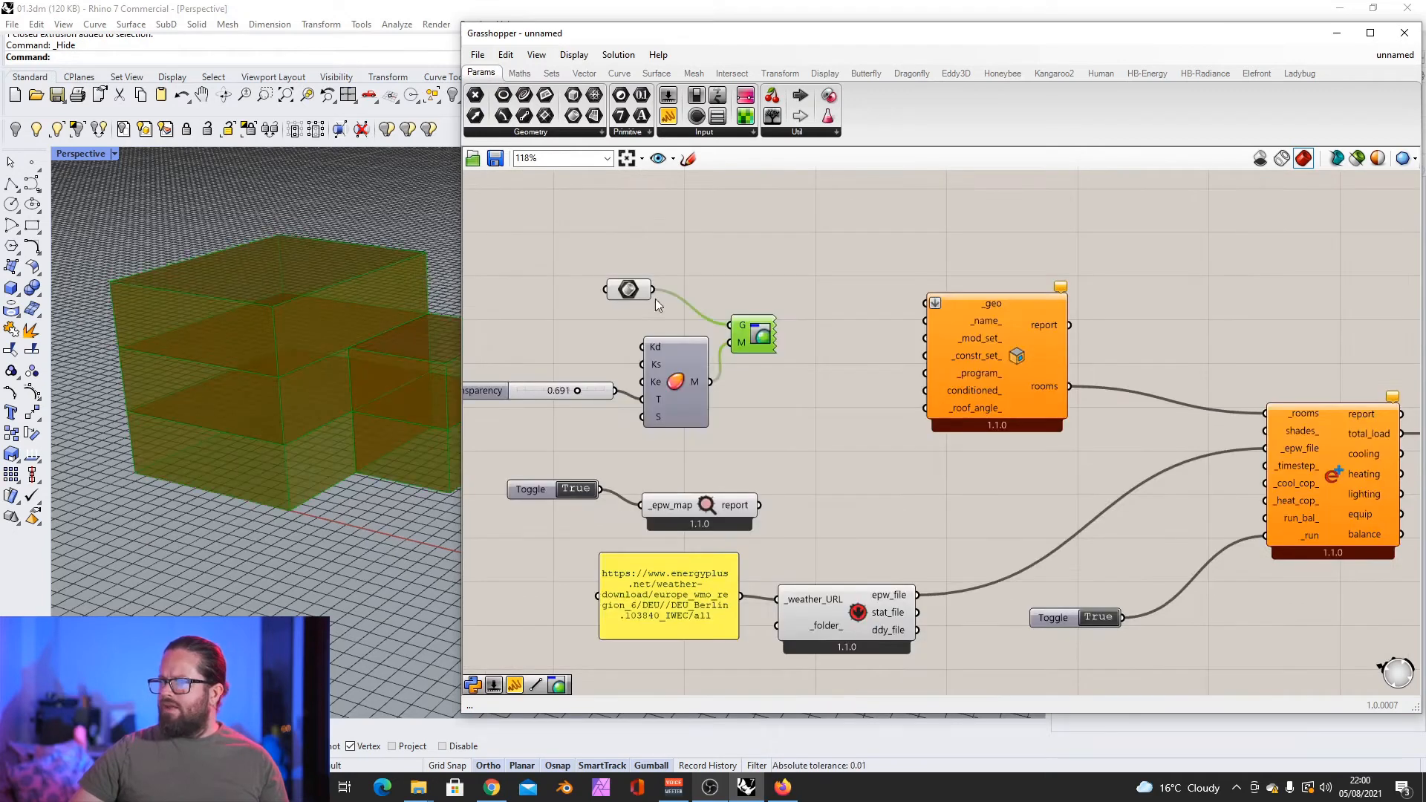
# Step: Turn off the Brep parameter's own preview and space it out from Custom Preview
pyautogui.click(632, 291)
pyautogui.rightClick(631, 292)
pyautogui.click(697, 325)
pyautogui.scroll(-3, 661, 312)
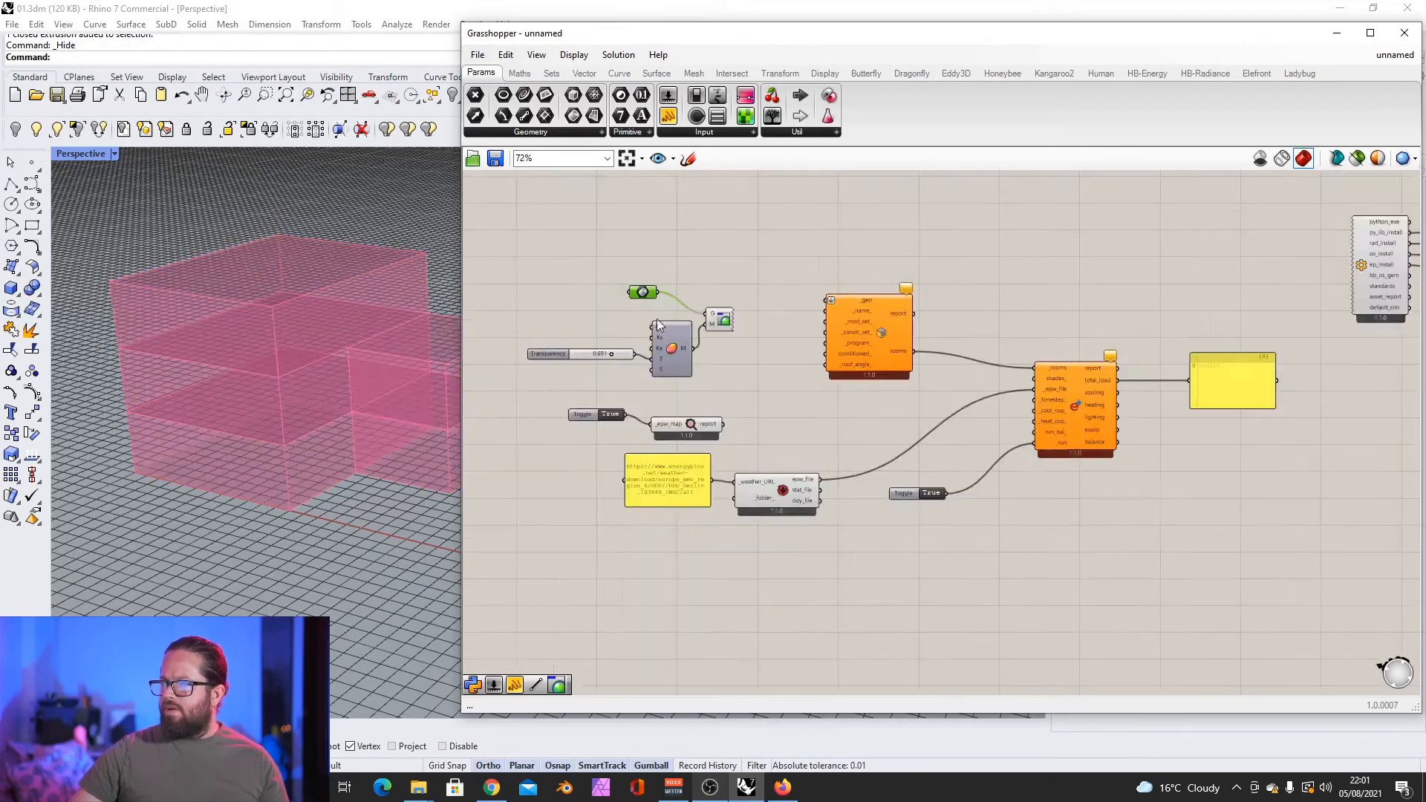
pyautogui.scroll(3, 650, 345)
pyautogui.moveTo(717, 322); pyautogui.dragTo(719, 332)
pyautogui.click(654, 292)
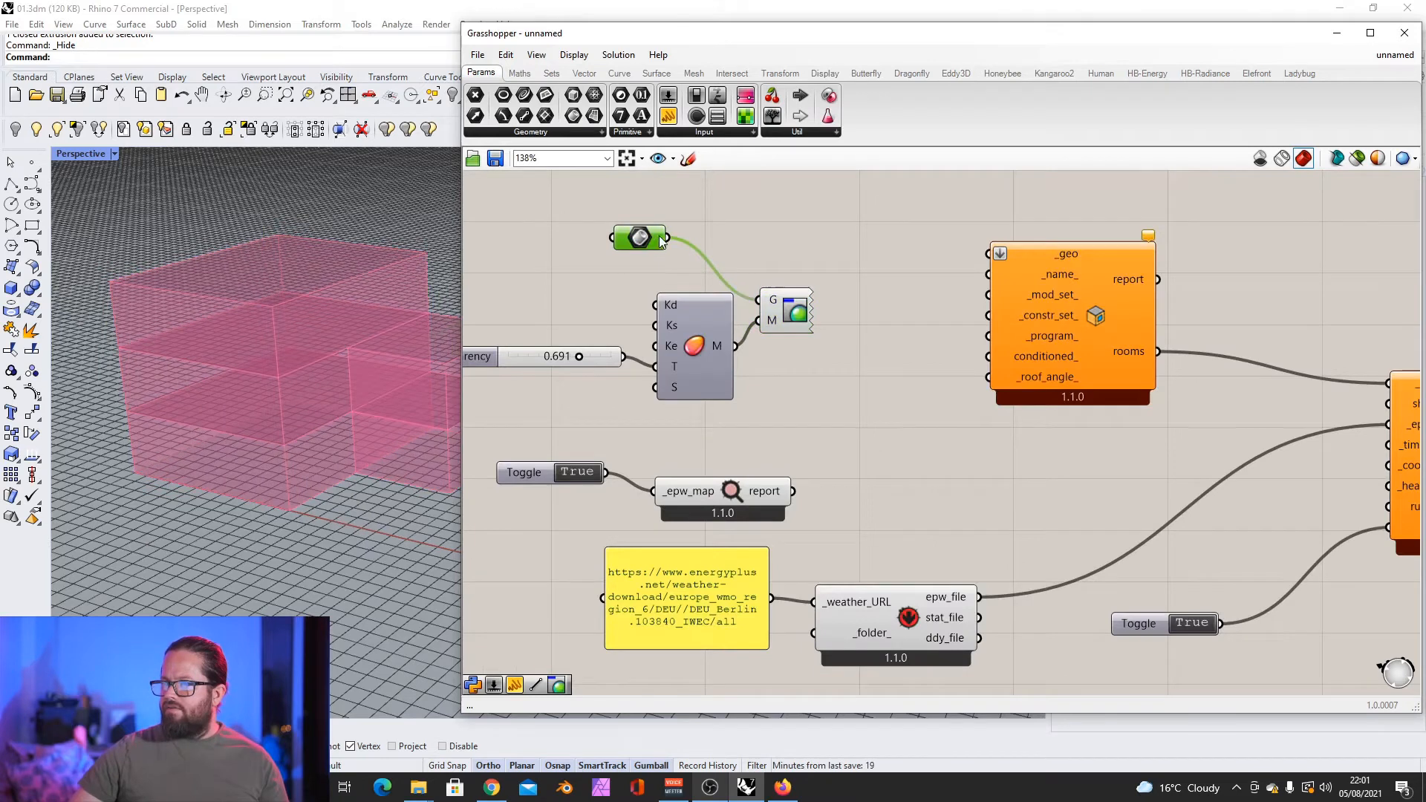
# Step: Wire the Brep parameter into the _geo input of Room from Solid and check the total_load results
pyautogui.scroll(-3, 676, 264)
pyautogui.scroll(2, 702, 319)
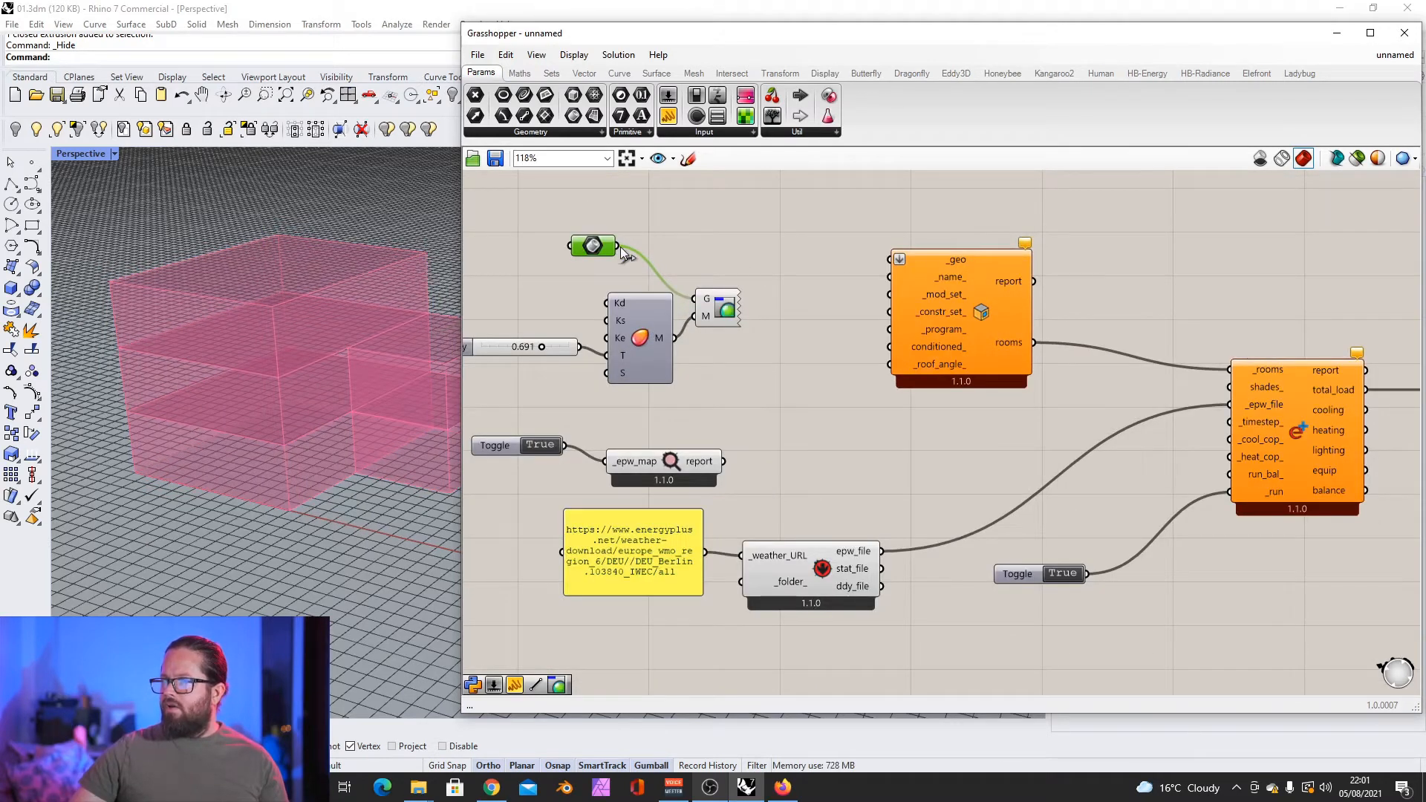
pyautogui.moveTo(621, 247); pyautogui.dragTo(891, 272)
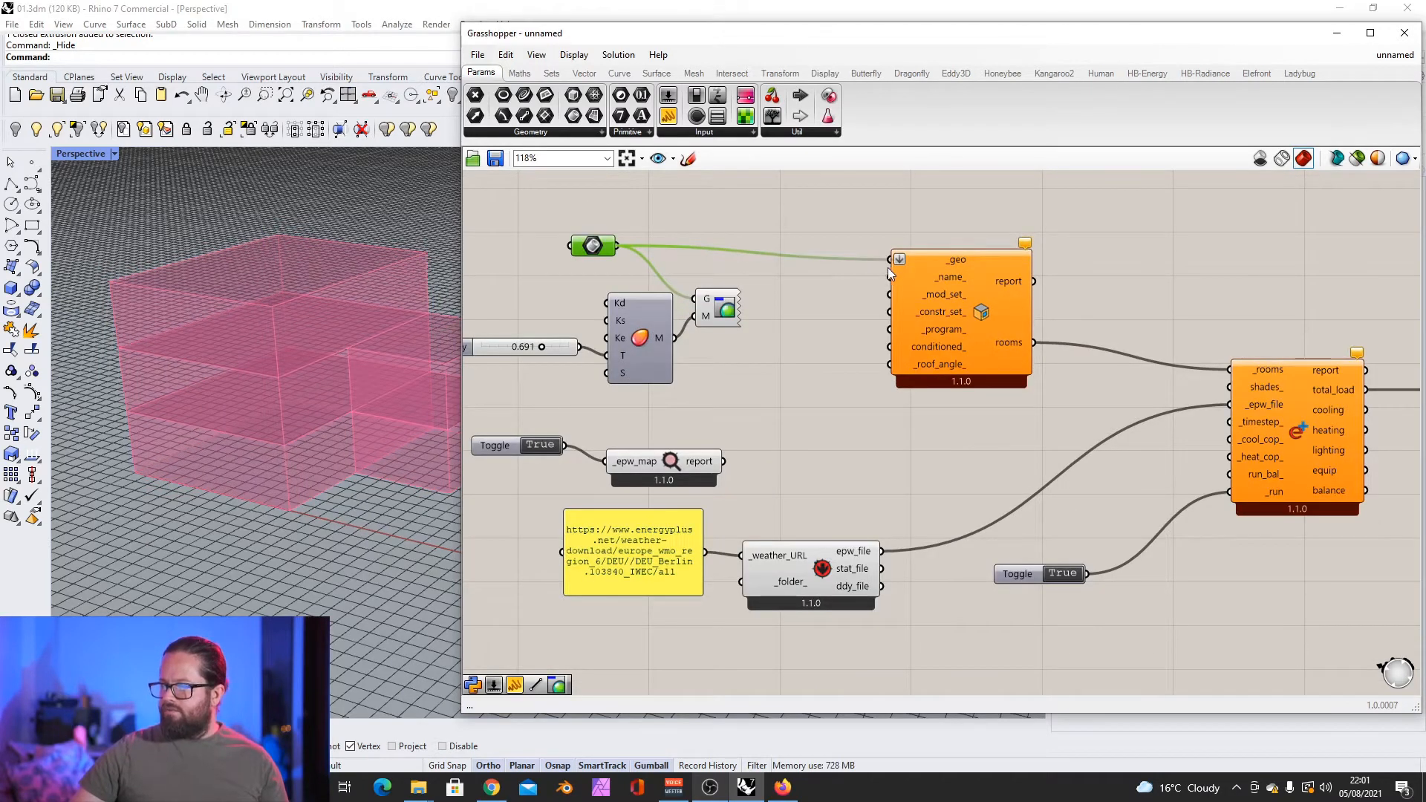
pyautogui.scroll(-4, 817, 330)
pyautogui.scroll(5, 1211, 373)
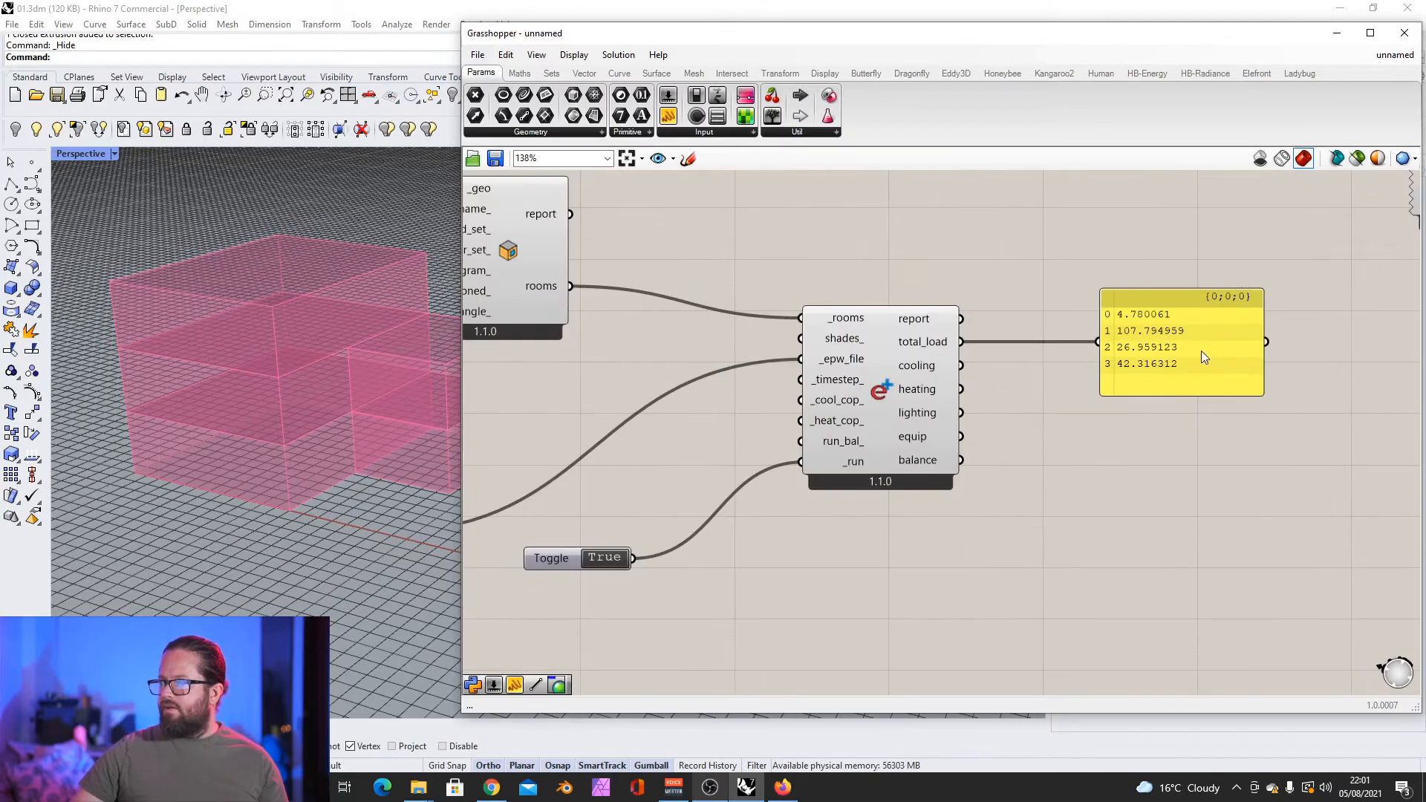
pyautogui.moveTo(220, 298)
pyautogui.mouseDown(button='right')
pyautogui.moveTo(214, 340)
pyautogui.moveTo(230, 316)
pyautogui.mouseUp(button='right')
pyautogui.scroll(-3, 956, 345)
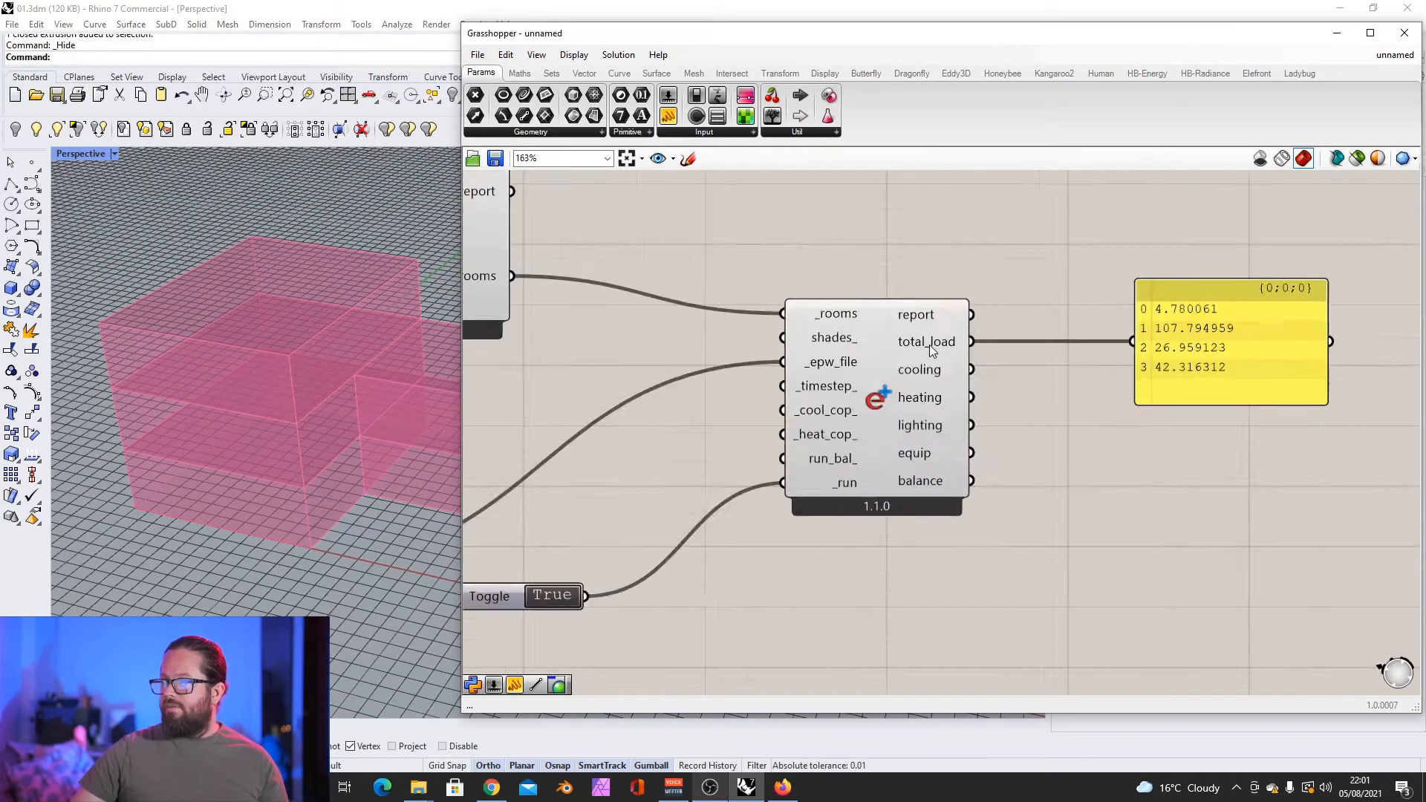
# Step: Spread the geometry and Room from Solid components apart from the weather and Annual Loads components
pyautogui.moveTo(525, 223); pyautogui.dragTo(963, 398)
pyautogui.moveTo(927, 346); pyautogui.dragTo(800, 238)
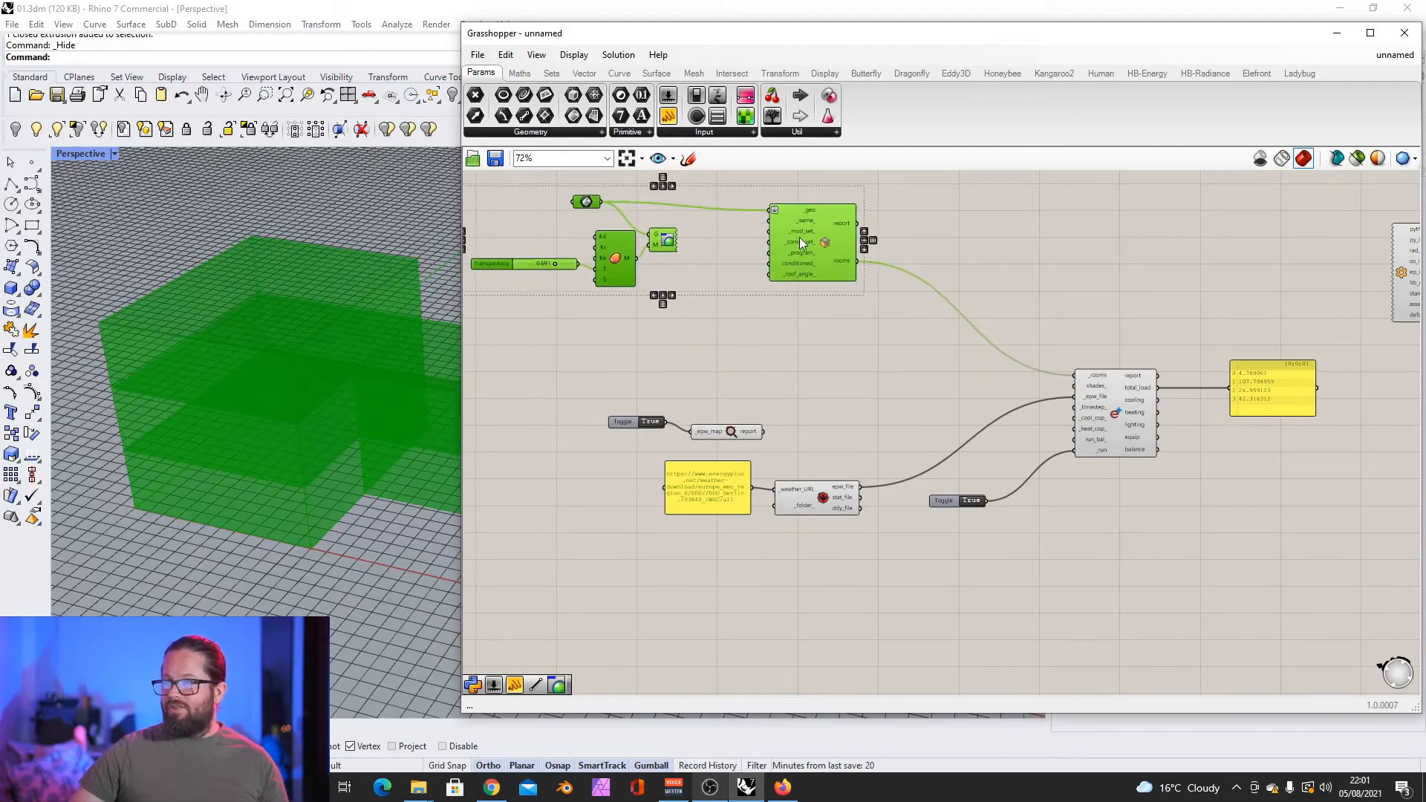
pyautogui.scroll(-3, 777, 324)
pyautogui.moveTo(703, 328); pyautogui.dragTo(1219, 479)
pyautogui.scroll(-3, 902, 465)
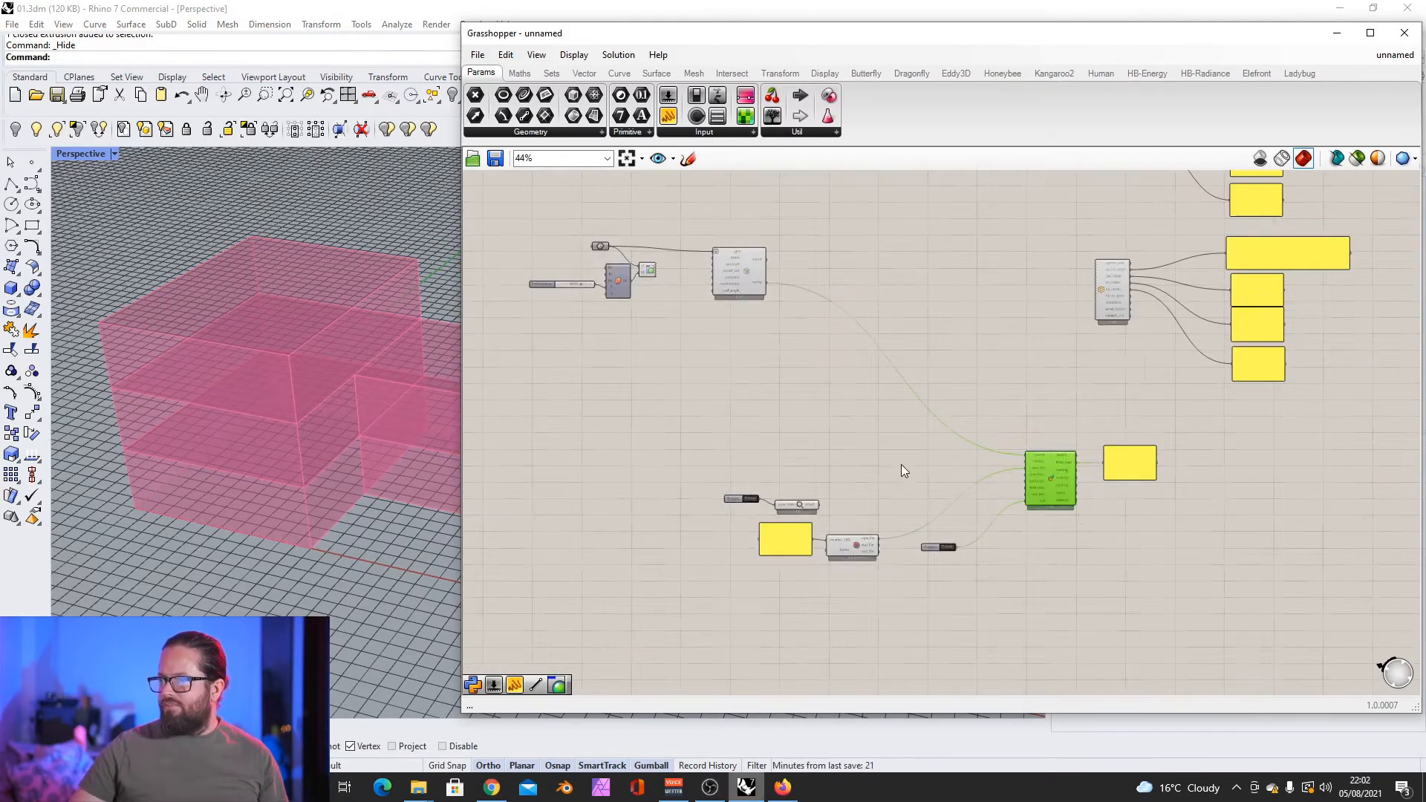
# Step: Move the installation-check components and their panels farther away from the simulation components
pyautogui.scroll(2, 774, 311)
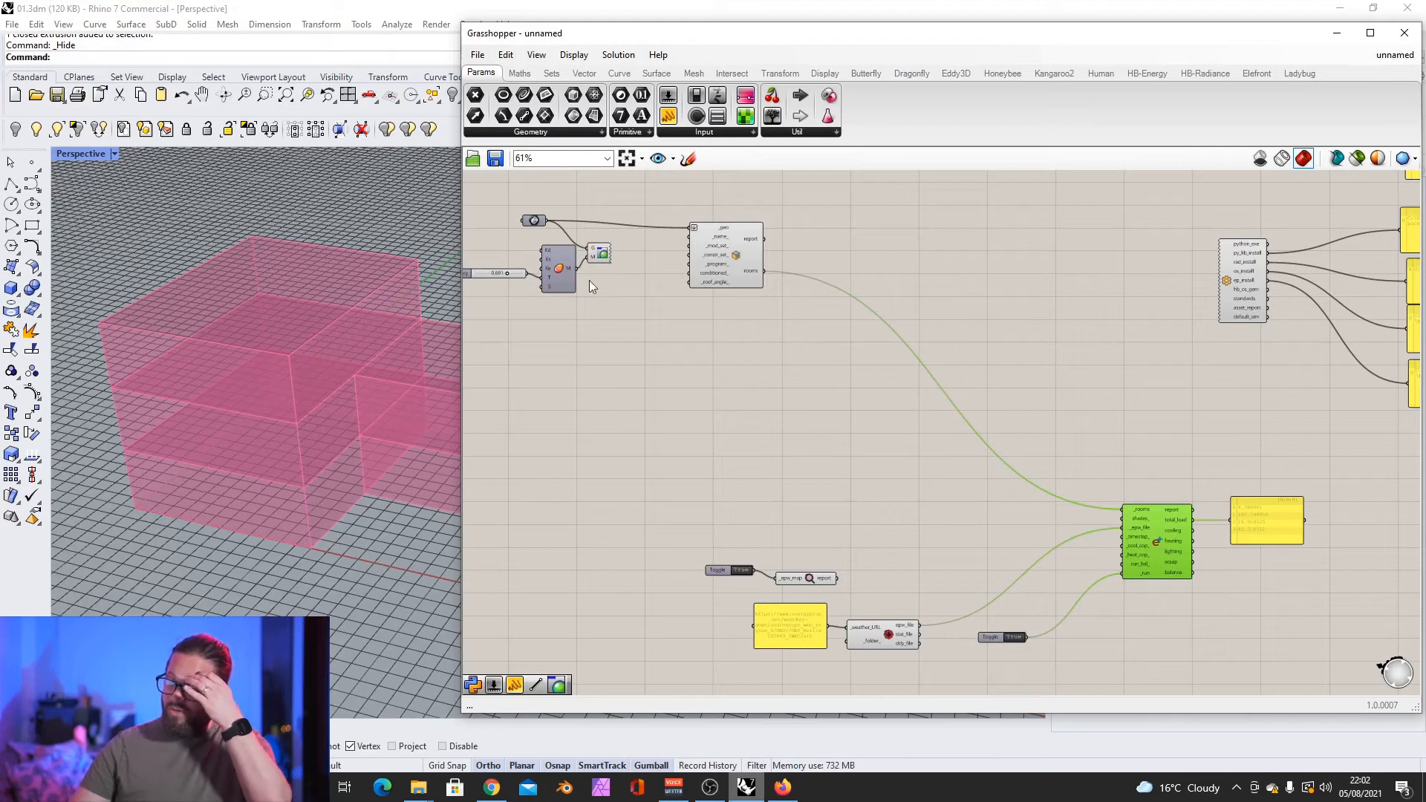
pyautogui.scroll(-2, 598, 269)
pyautogui.scroll(2, 698, 243)
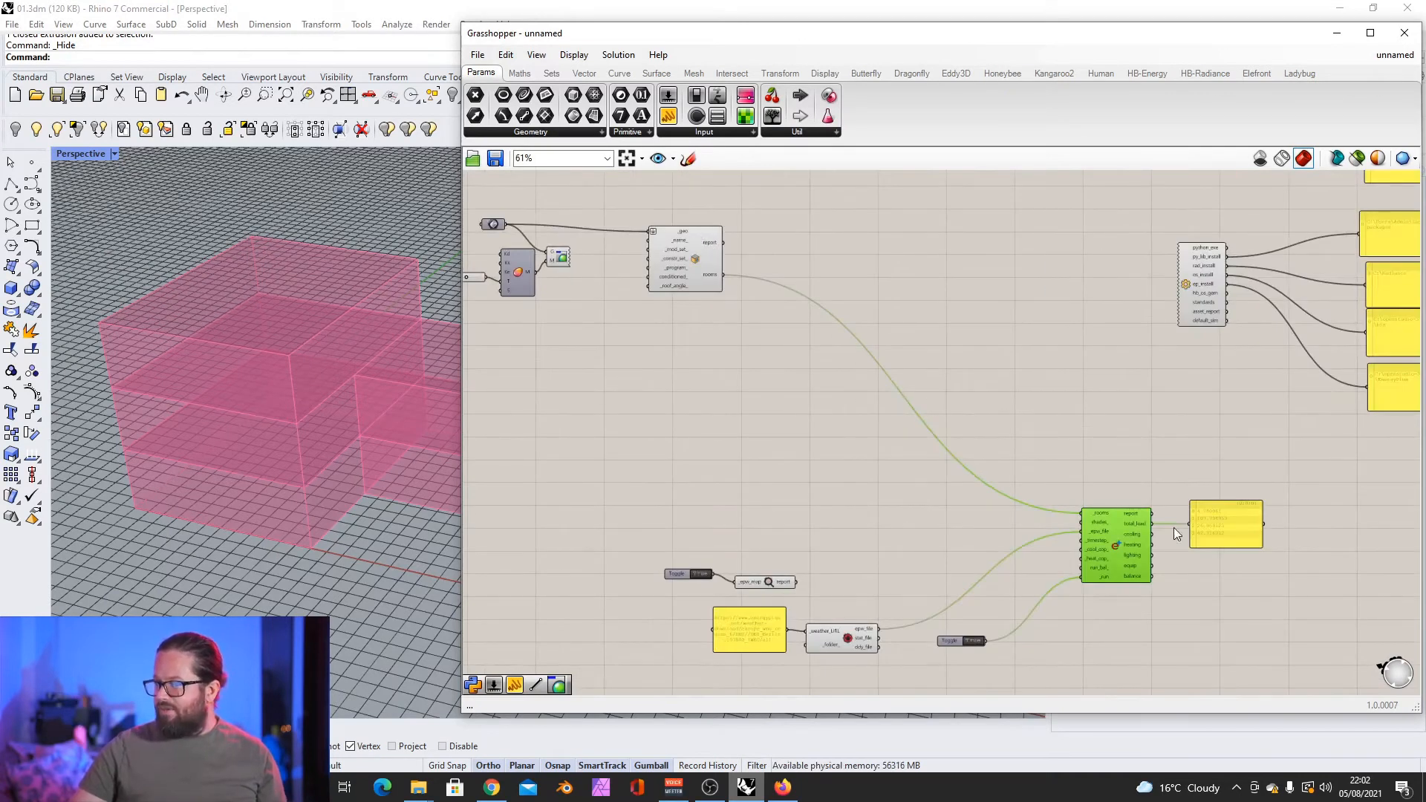
pyautogui.scroll(-4, 845, 484)
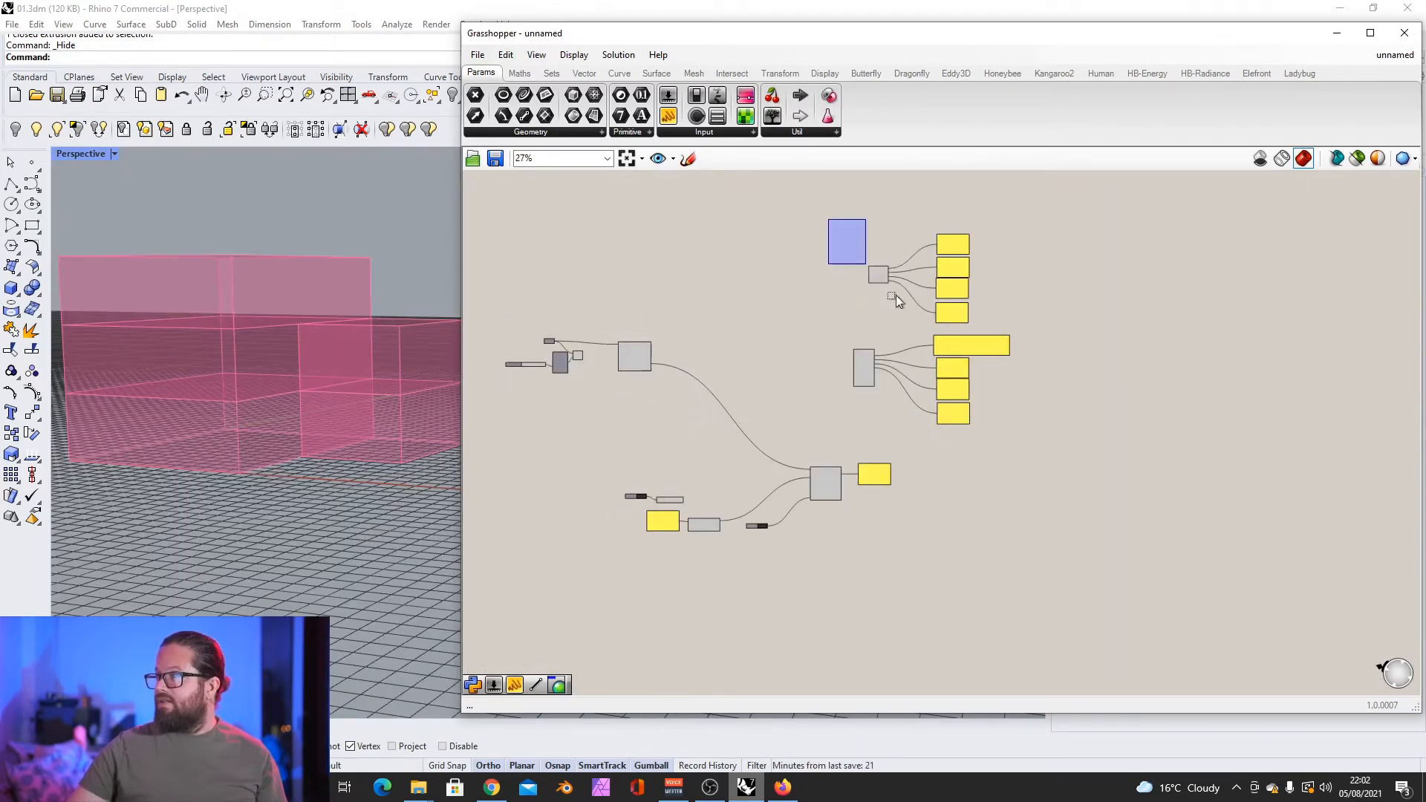
pyautogui.moveTo(896, 296); pyautogui.dragTo(1079, 445)
pyautogui.moveTo(961, 346); pyautogui.dragTo(1140, 346)
# Step: Duplicate the weather, toggle, Annual Loads and result panel components and place the copy below the originals
pyautogui.scroll(3, 711, 492)
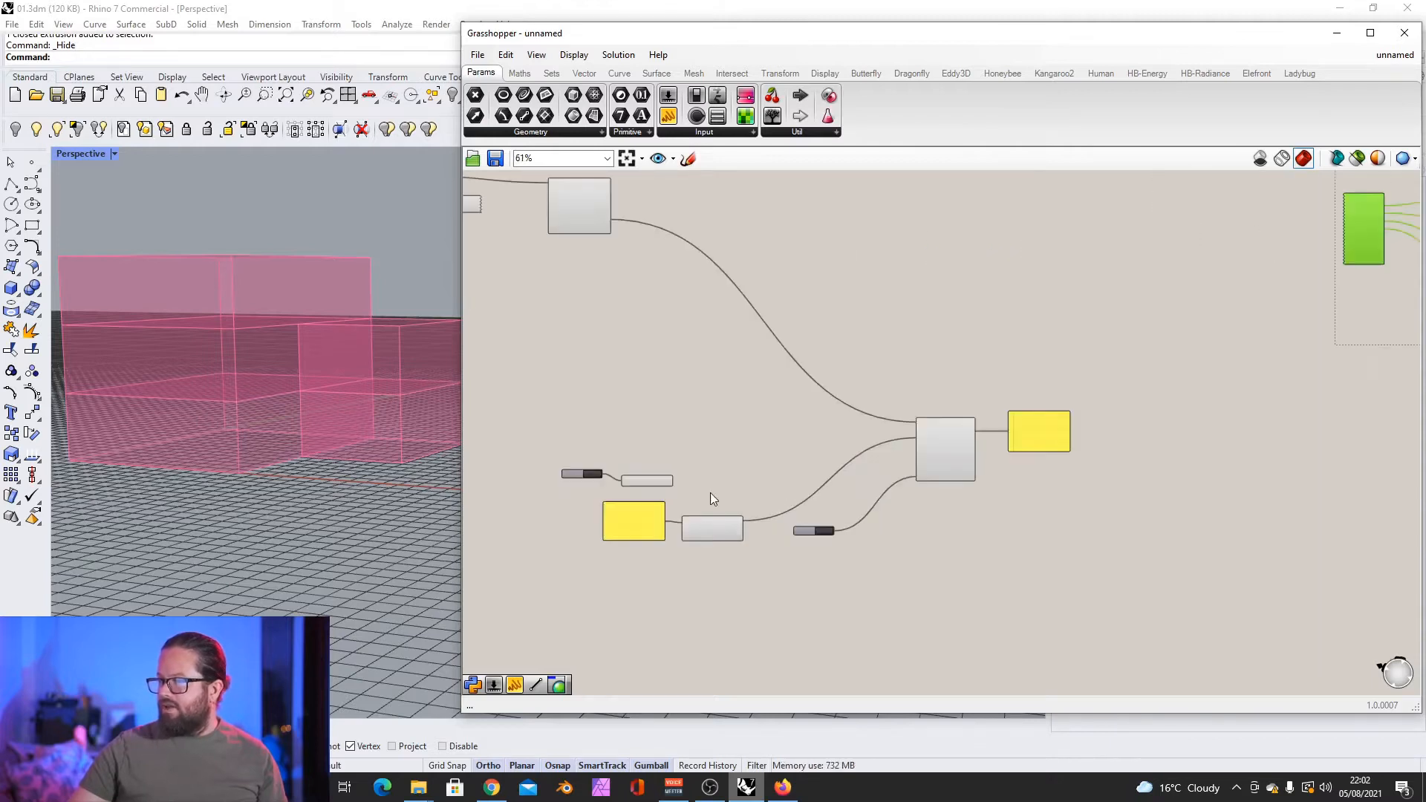
pyautogui.scroll(2, 979, 407)
pyautogui.scroll(-4, 799, 438)
pyautogui.scroll(1, 760, 434)
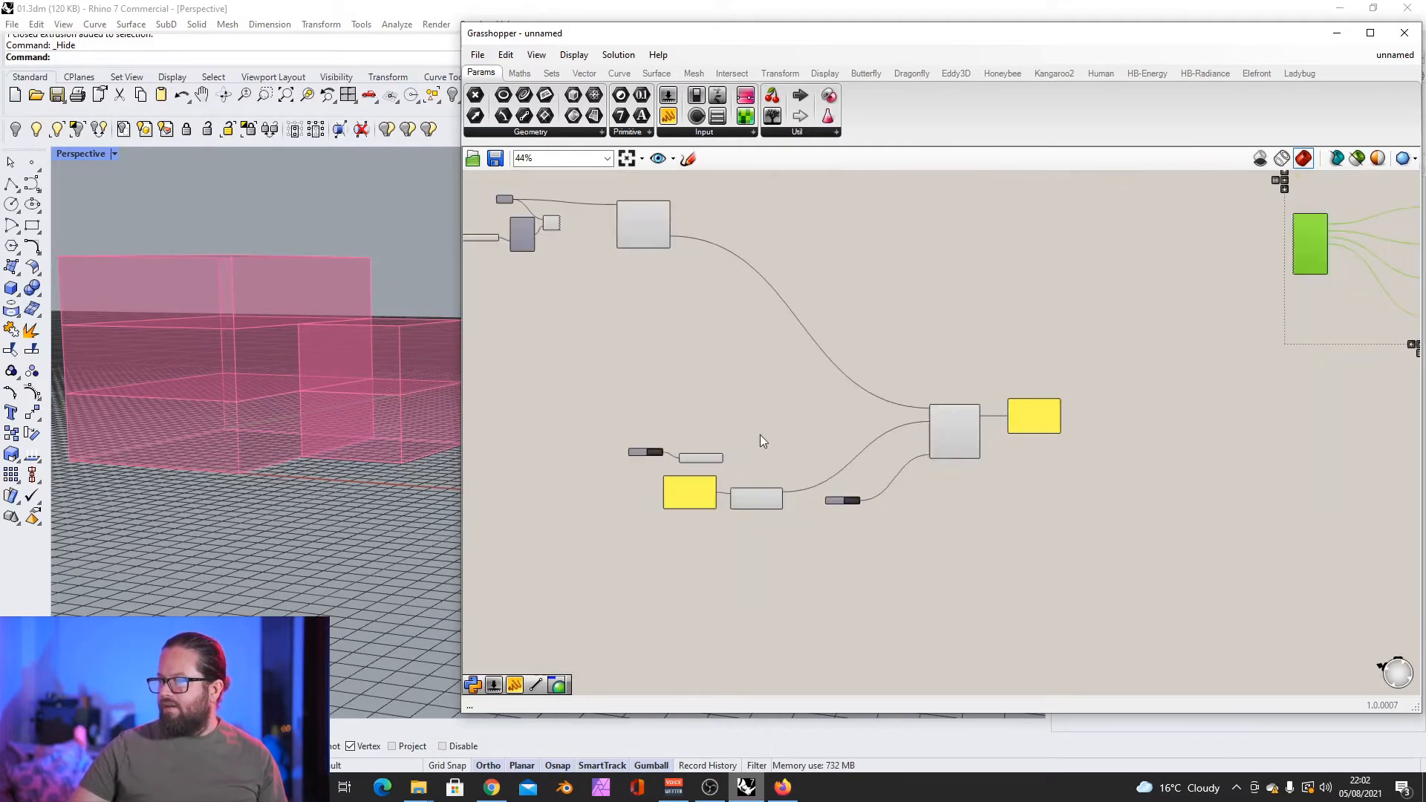
pyautogui.scroll(-2, 779, 404)
pyautogui.moveTo(646, 393); pyautogui.dragTo(1038, 519)
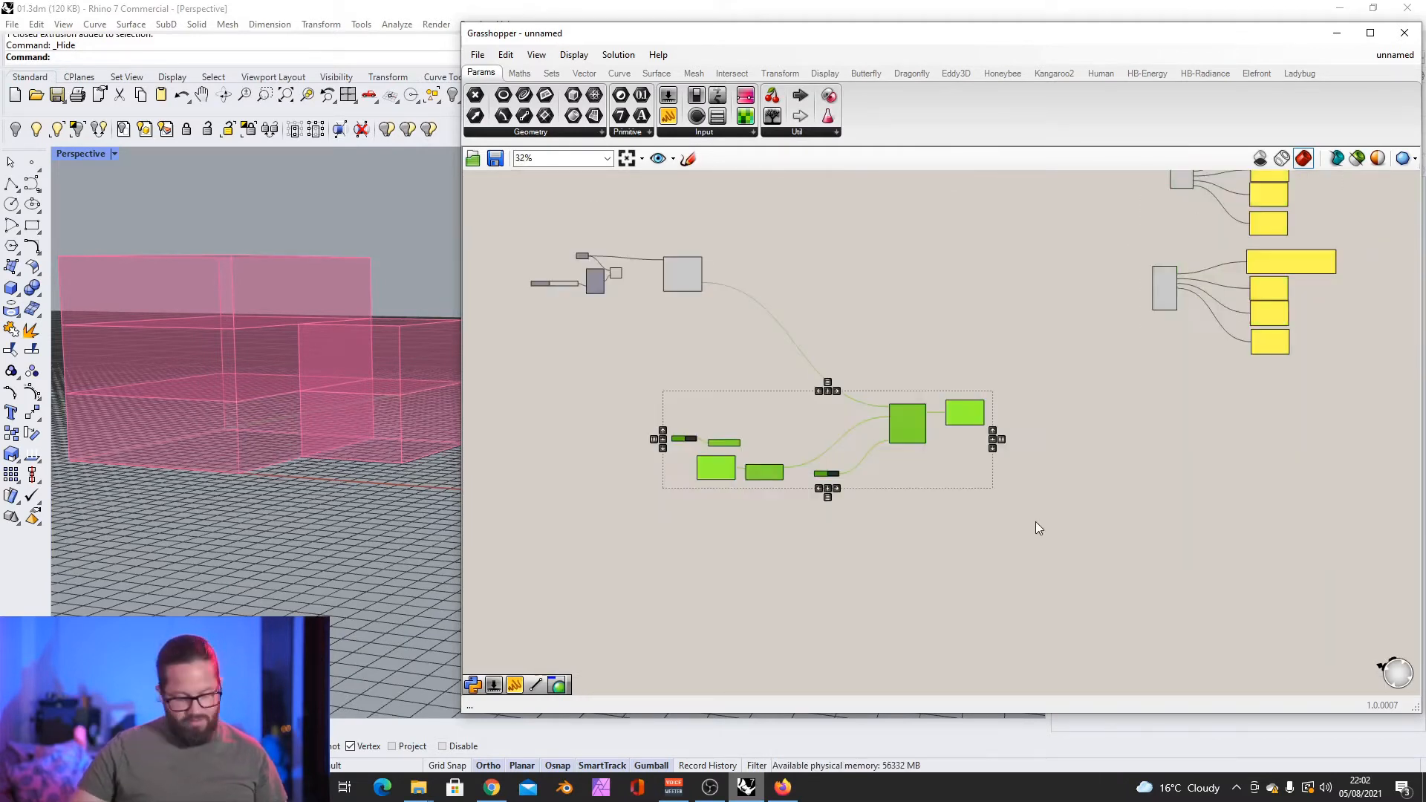
pyautogui.hotkey('ctrl', 'c')
pyautogui.hotkey('ctrl', 'v')
pyautogui.scroll(-3, 725, 339)
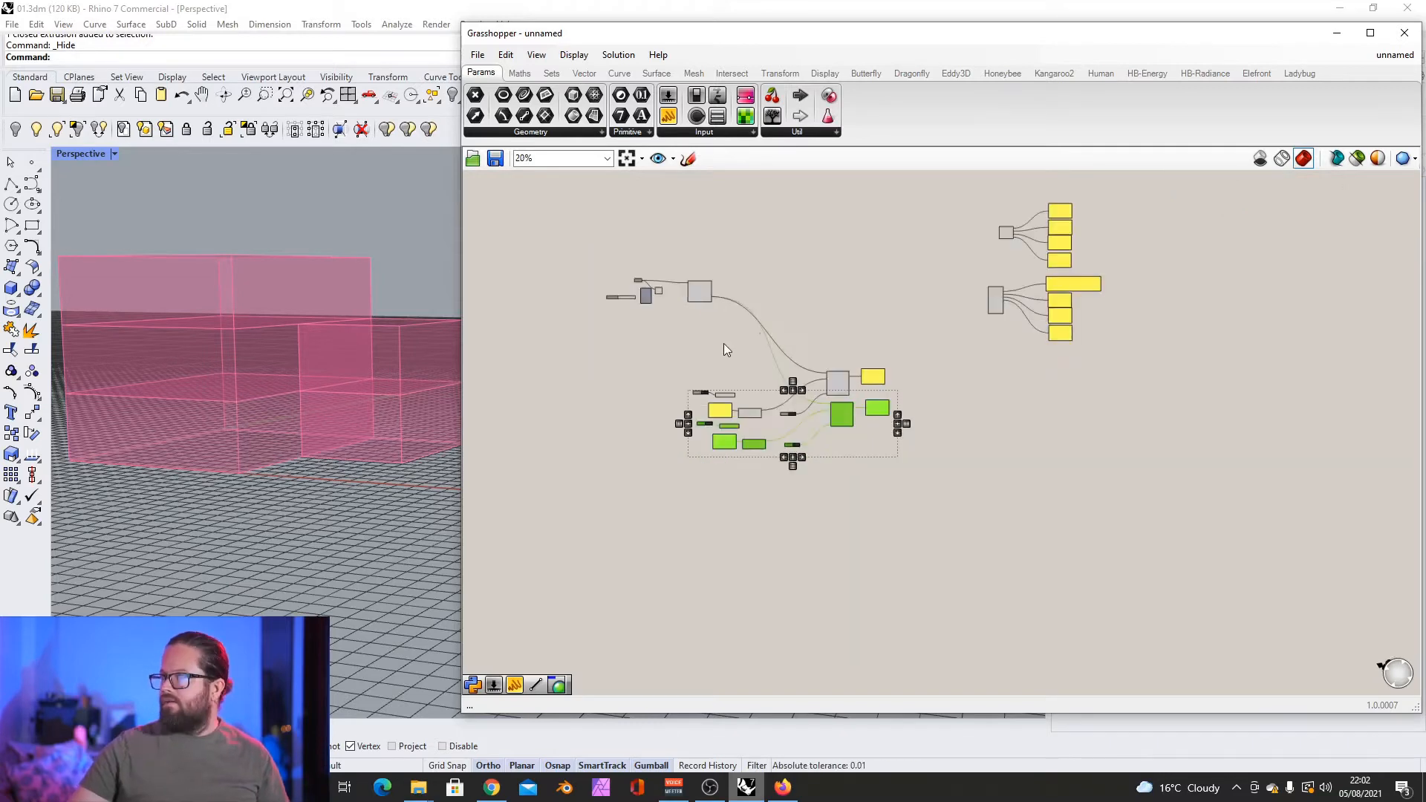
pyautogui.scroll(3, 799, 411)
pyautogui.moveTo(873, 402); pyautogui.dragTo(875, 470)
# Step: Delete the duplicated EPW map component and its toggle from the lower copy
pyautogui.scroll(3, 692, 582)
pyautogui.scroll(3, 702, 576)
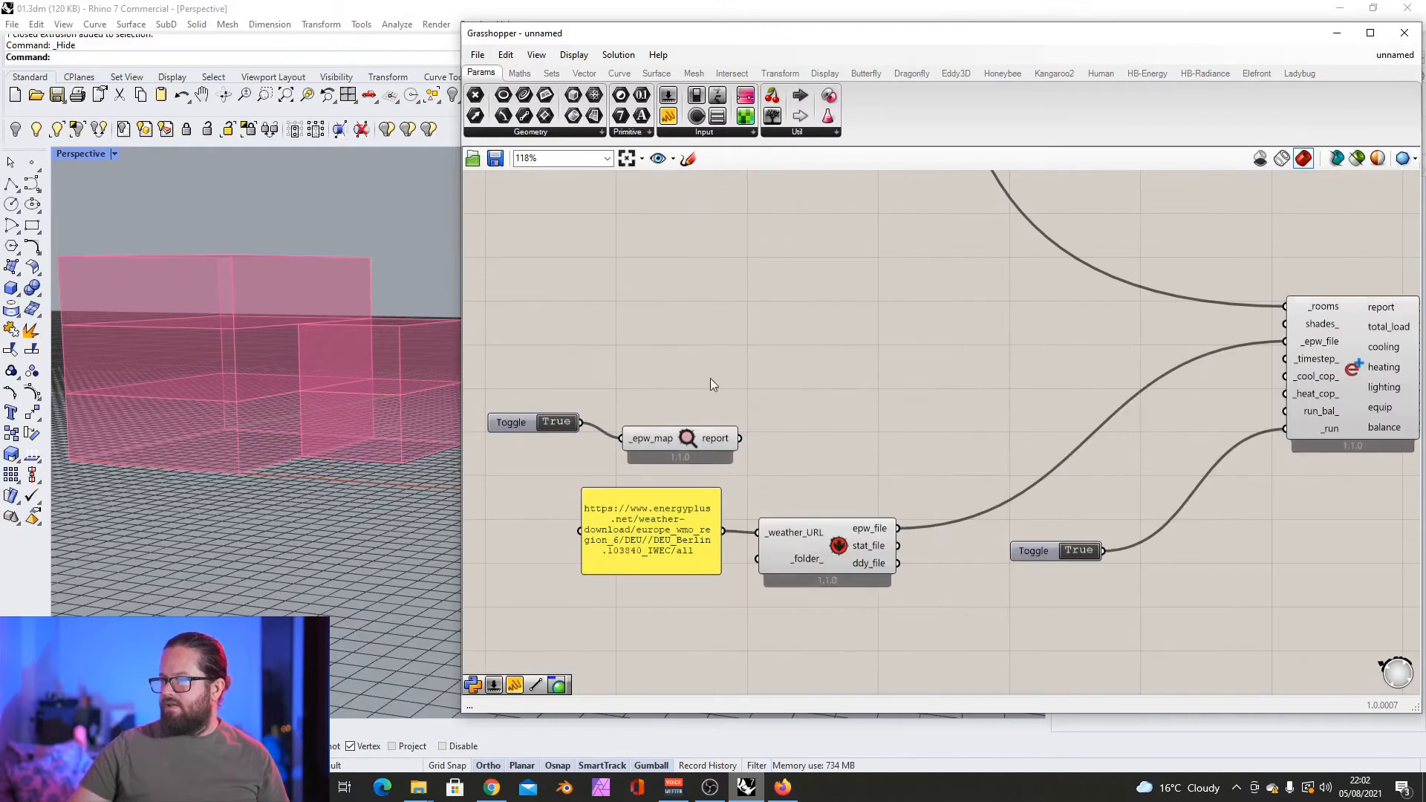
pyautogui.moveTo(710, 377); pyautogui.dragTo(556, 462)
pyautogui.press('Delete')
pyautogui.scroll(-3, 628, 537)
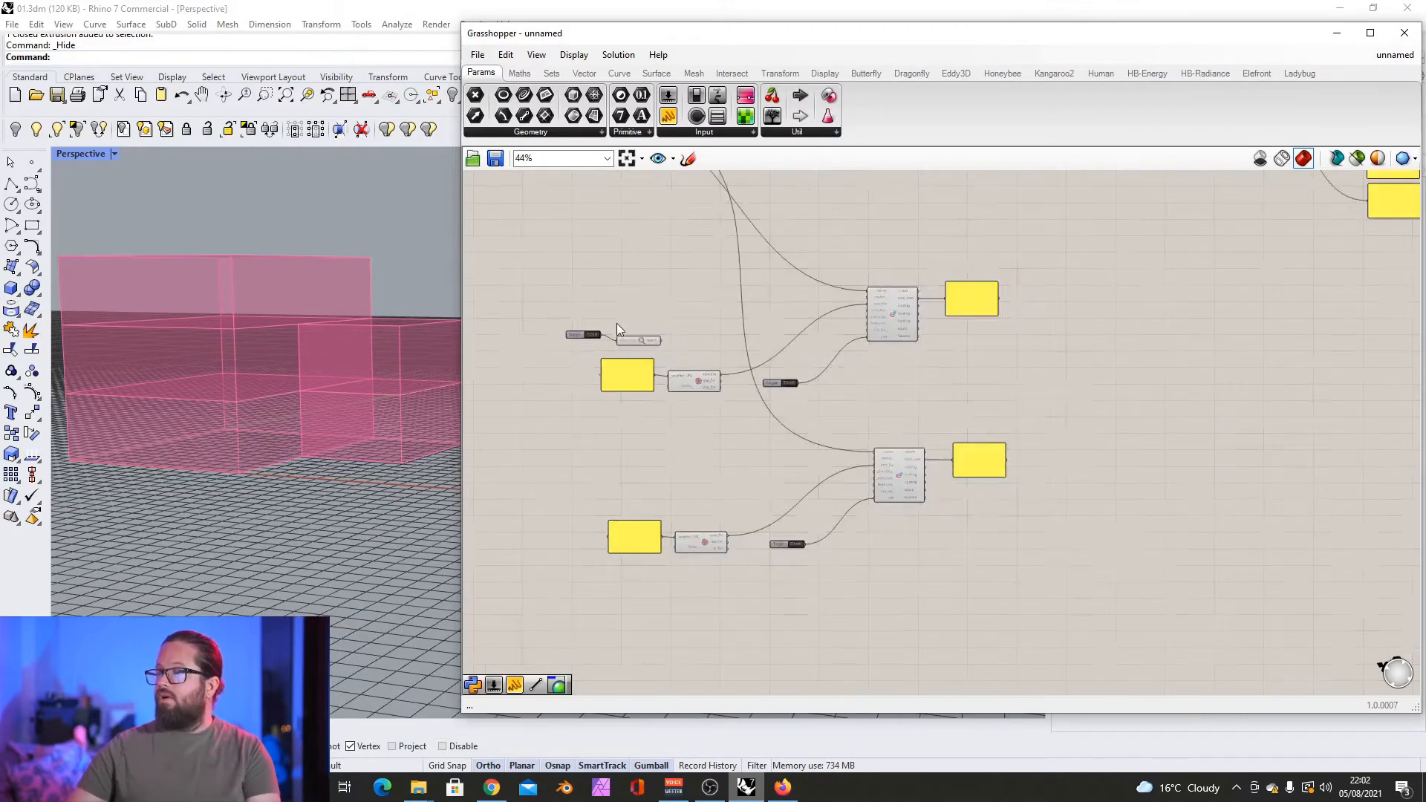
# Step: Stack the two total_load panels one above the other beyond the Annual Loads components and compare their values
pyautogui.scroll(1, 617, 323)
pyautogui.moveTo(897, 293); pyautogui.dragTo(630, 266, button='right')
pyautogui.scroll(-2, 624, 264)
pyautogui.scroll(1, 749, 263)
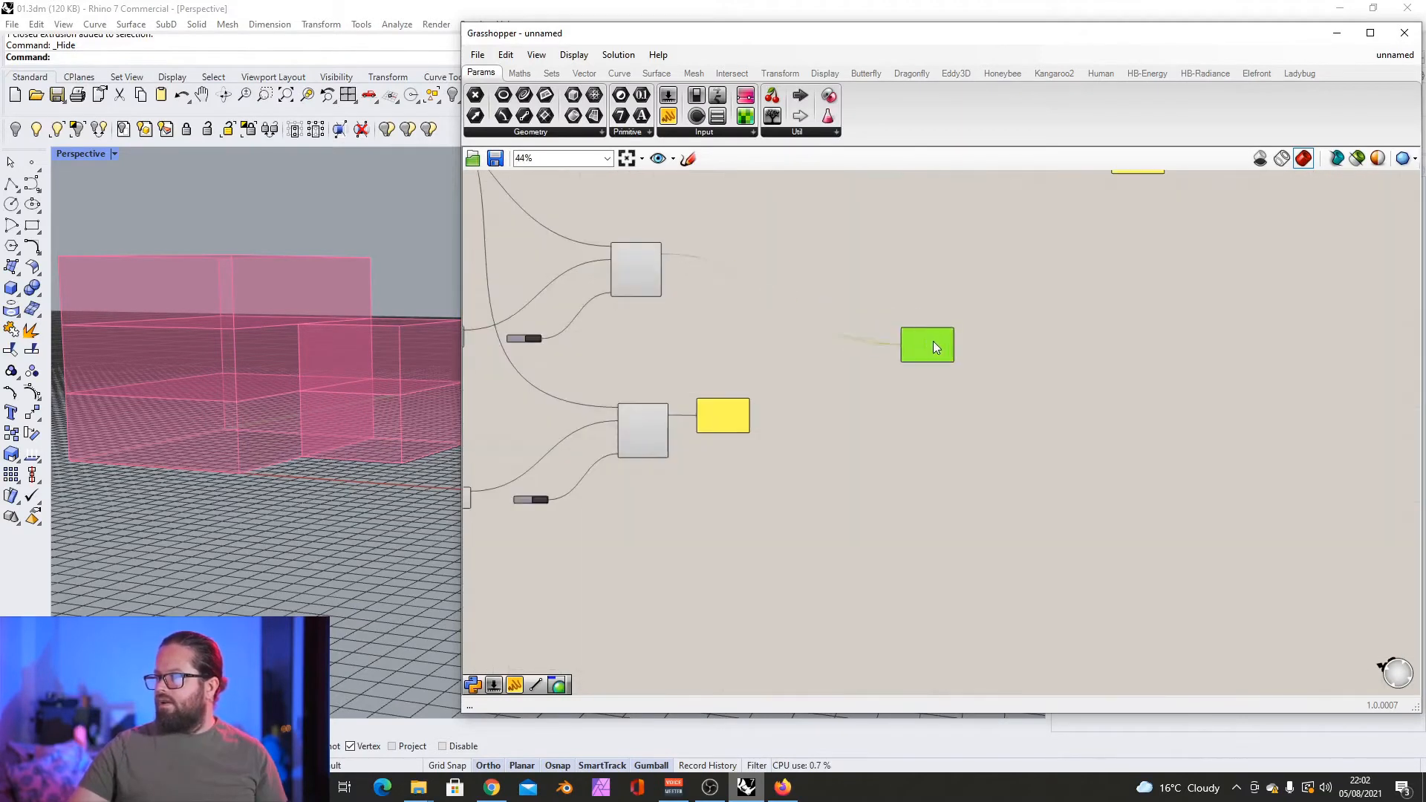
pyautogui.moveTo(720, 423); pyautogui.dragTo(971, 418)
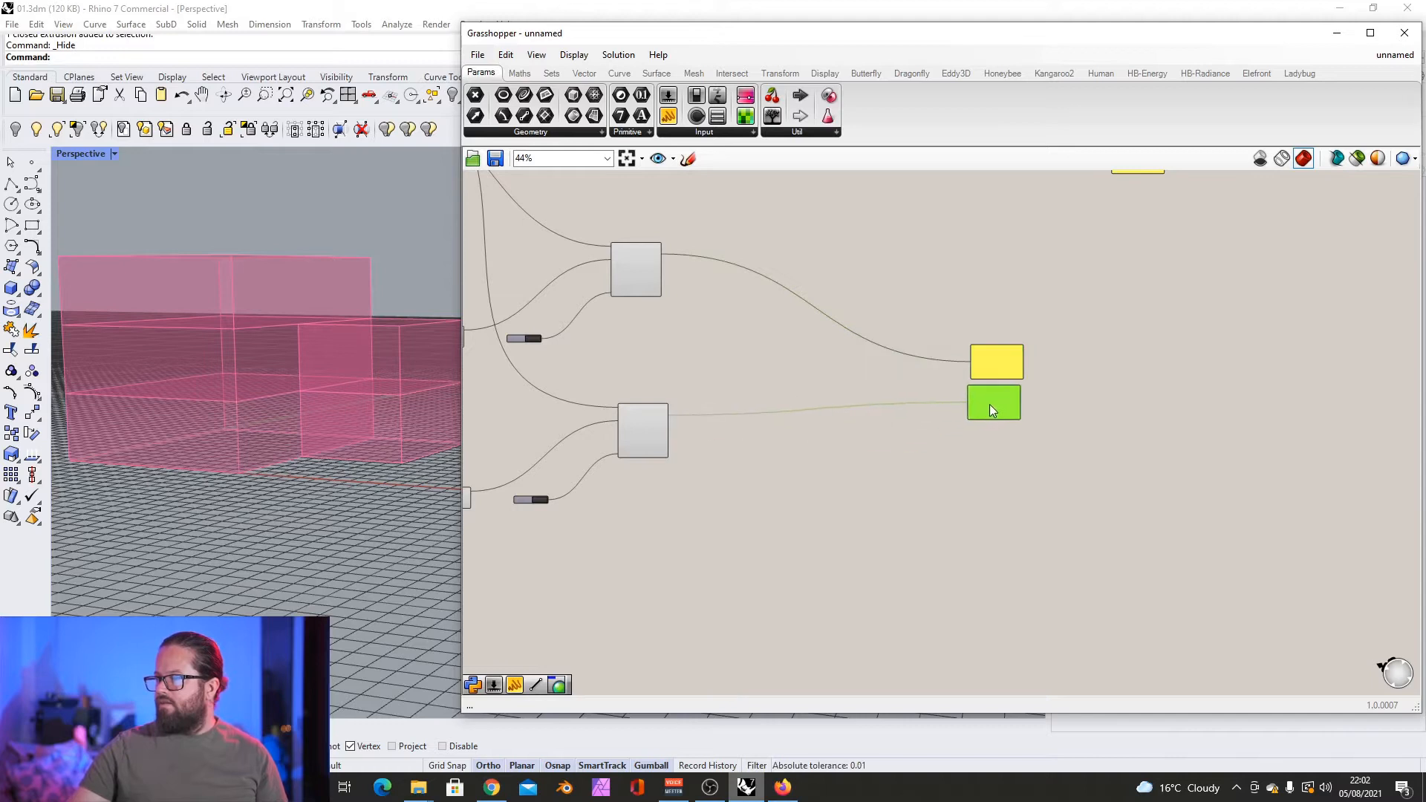
pyautogui.scroll(8, 980, 412)
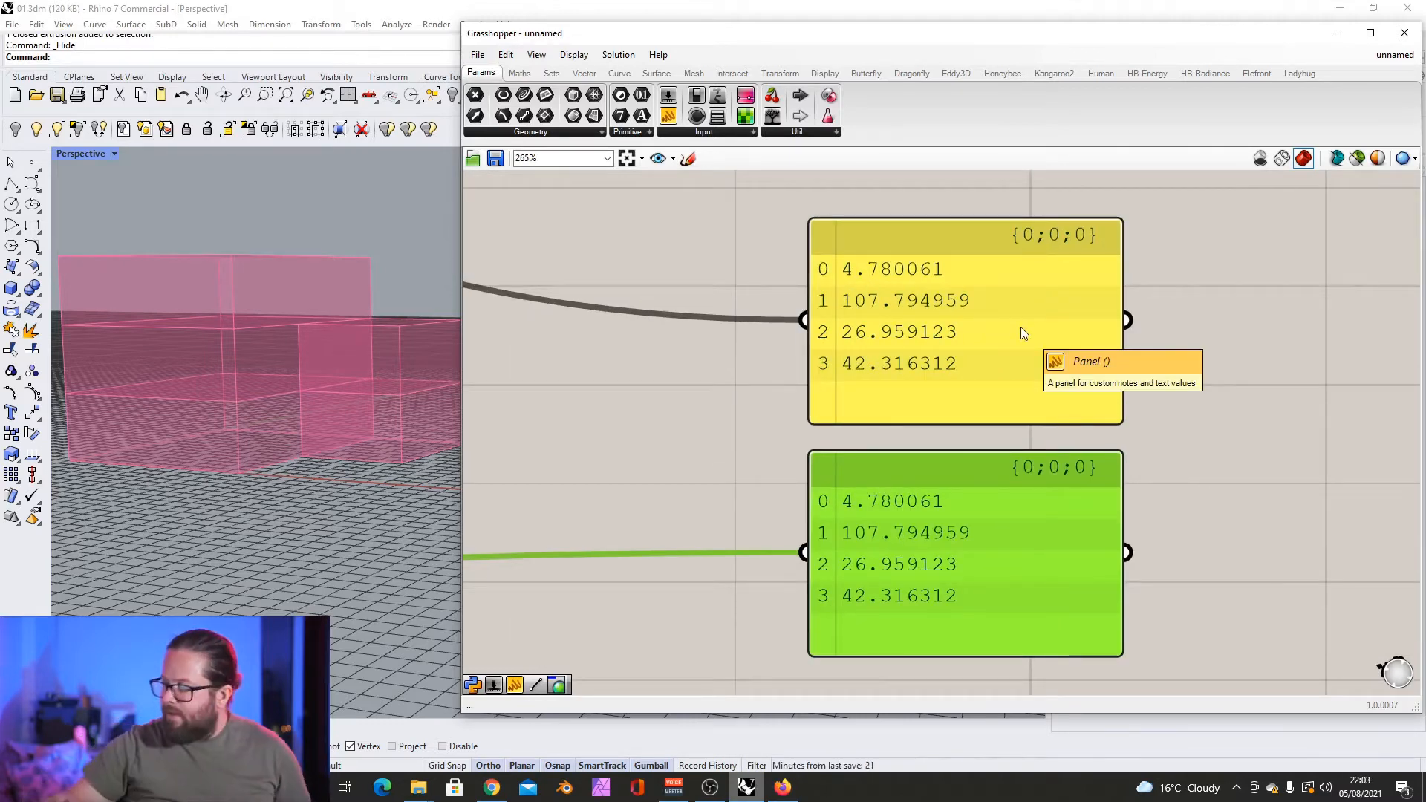
pyautogui.scroll(-3, 965, 331)
pyautogui.scroll(5, 887, 306)
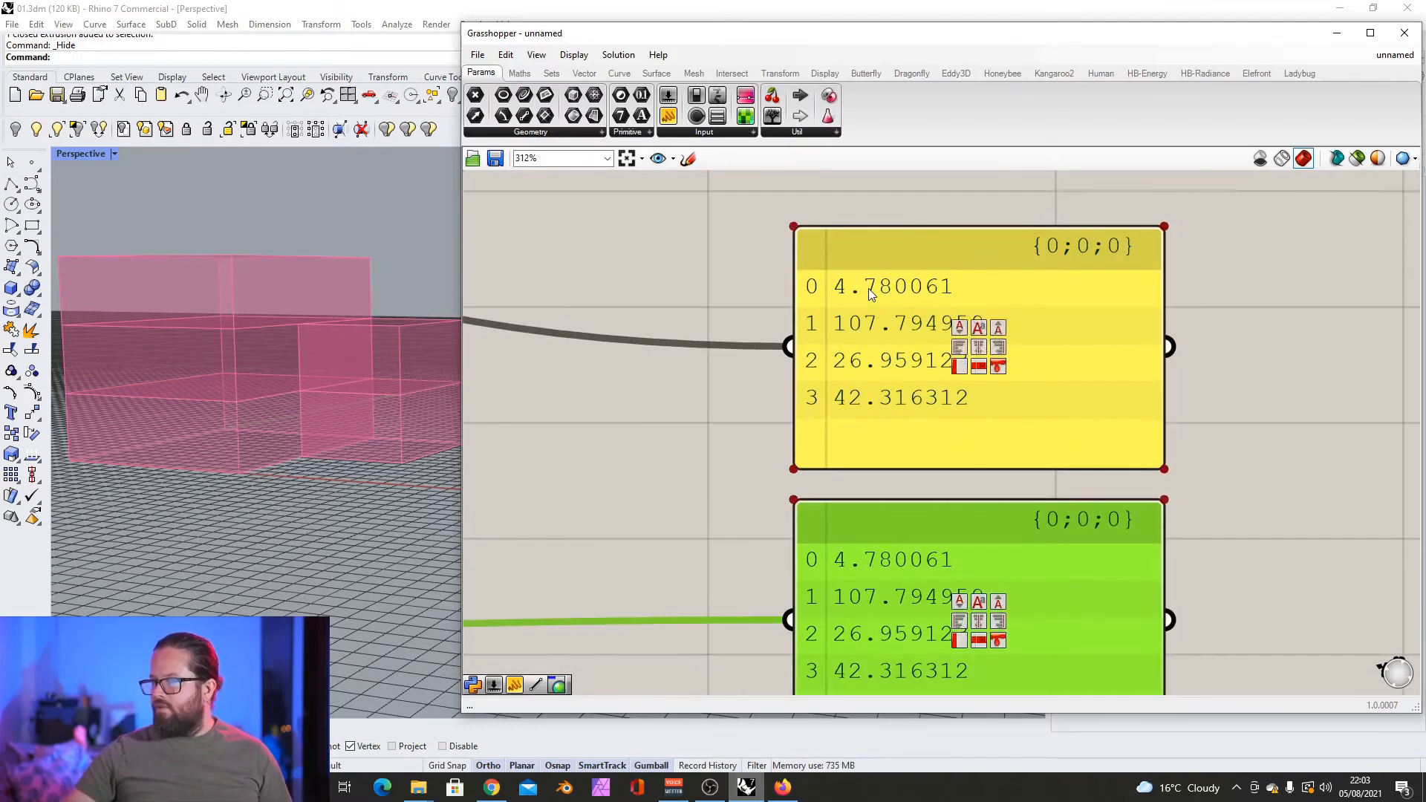
# Step: Move the geometry, material, preview and room components together, and place the Transparency slider beside the material component
pyautogui.scroll(-6, 869, 298)
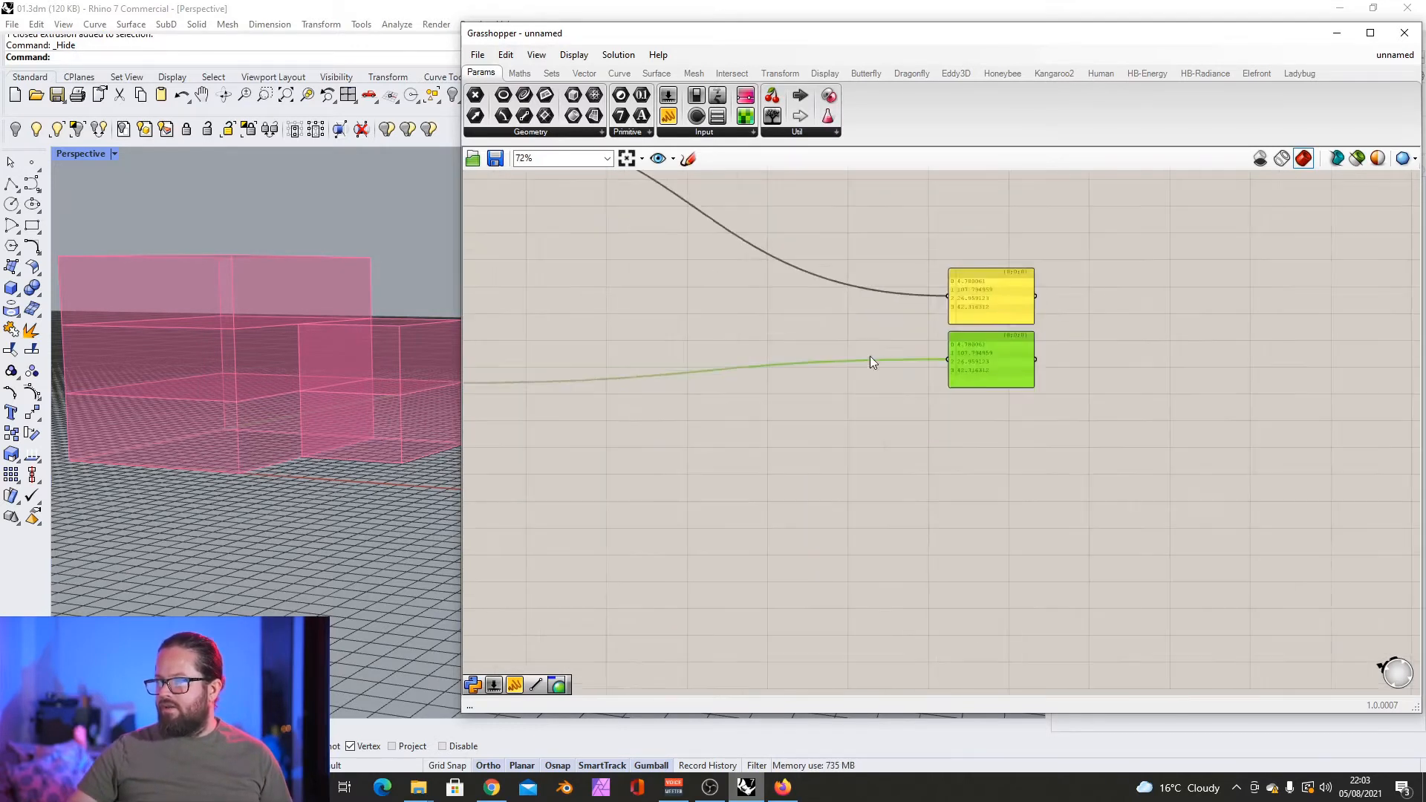
pyautogui.moveTo(871, 356); pyautogui.dragTo(1036, 489, button='right')
pyautogui.scroll(3, 597, 257)
pyautogui.moveTo(598, 257)
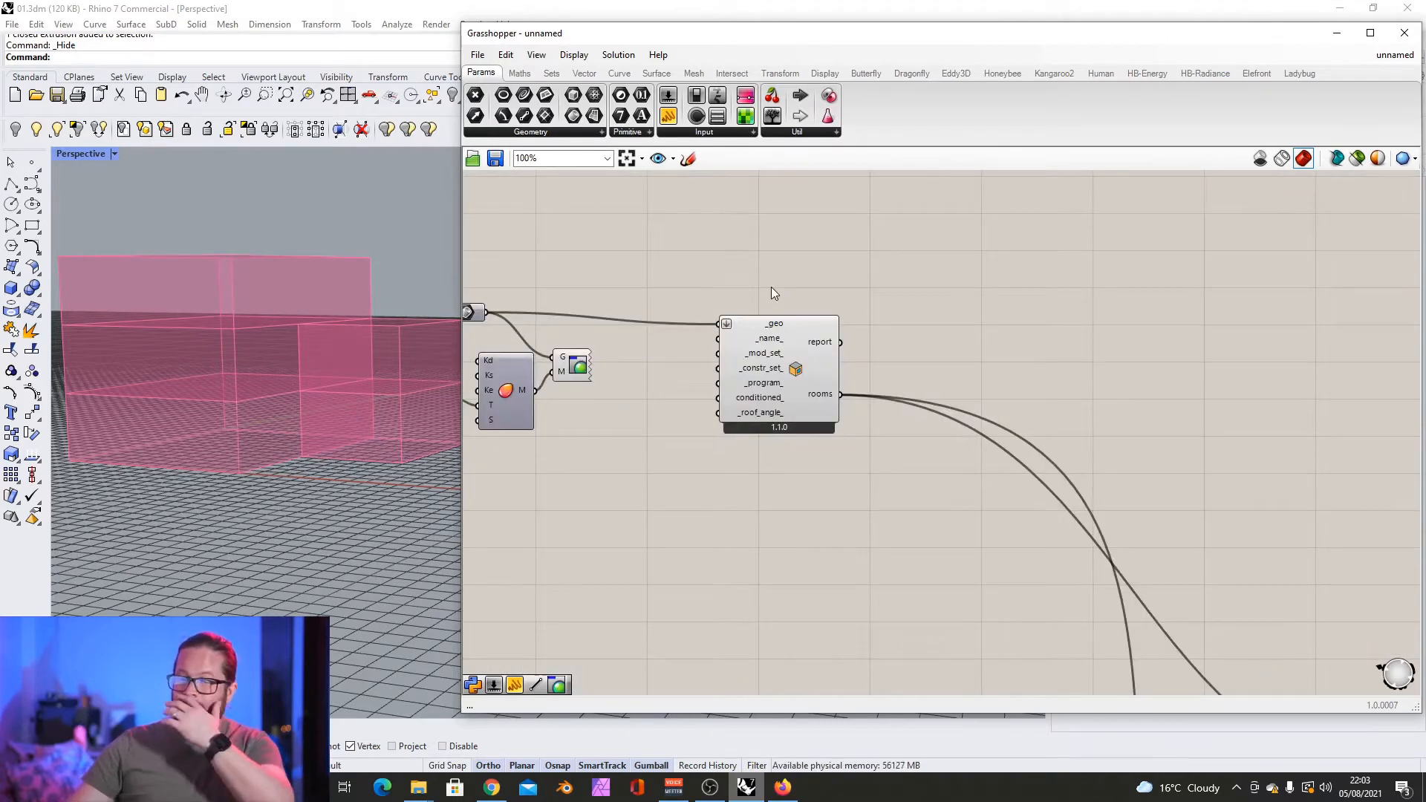
pyautogui.scroll(-1, 771, 286)
pyautogui.moveTo(487, 243); pyautogui.dragTo(912, 401)
pyautogui.moveTo(864, 334); pyautogui.dragTo(944, 336)
pyautogui.click(733, 410)
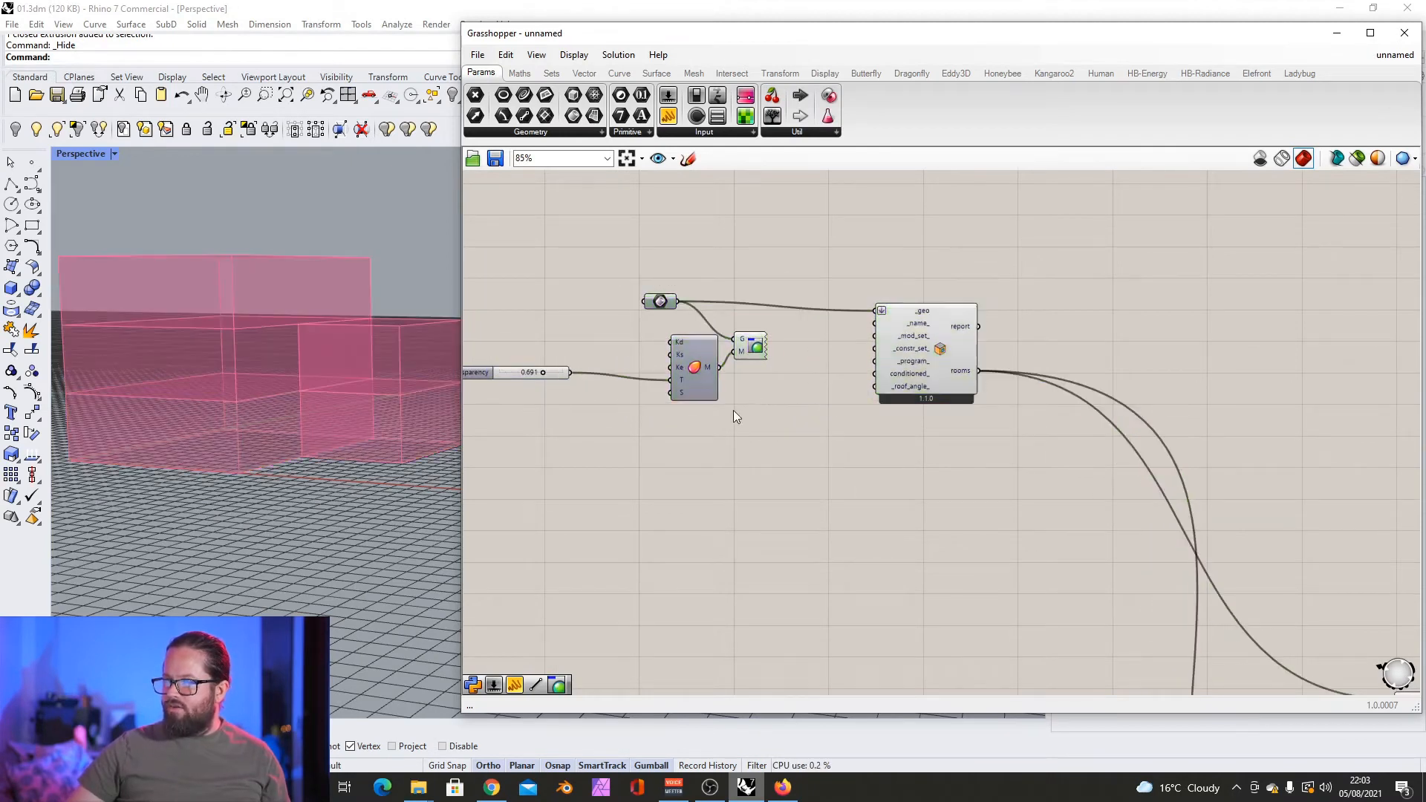
pyautogui.moveTo(557, 373); pyautogui.dragTo(616, 381)
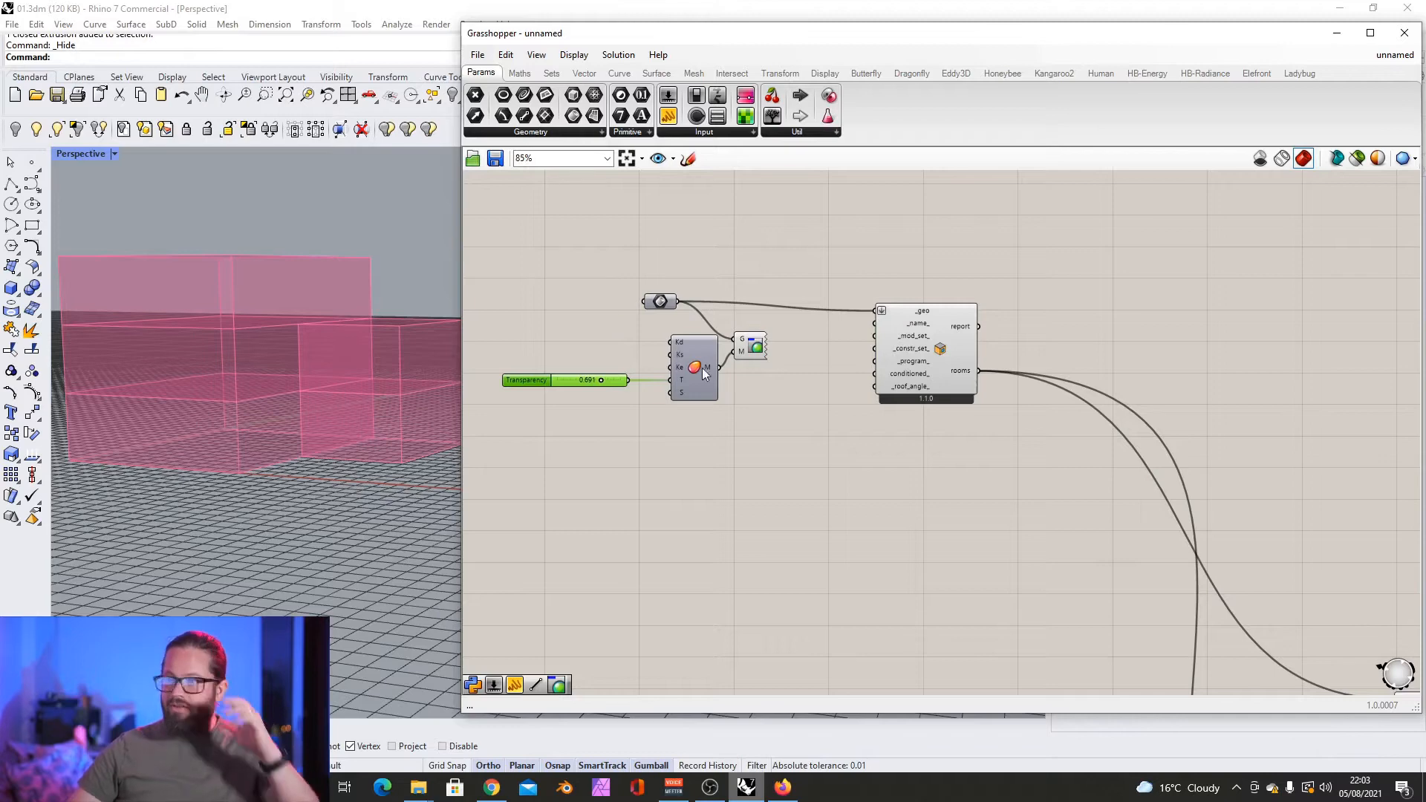
pyautogui.click(736, 396)
pyautogui.moveTo(735, 396); pyautogui.dragTo(698, 385, button='right')
pyautogui.moveTo(302, 414); pyautogui.dragTo(192, 315, button='right')
pyautogui.scroll(-6, 288, 396)
pyautogui.moveTo(287, 399); pyautogui.dragTo(309, 337, button='right')
pyautogui.scroll(5, 331, 321)
pyautogui.scroll(-2, 331, 321)
pyautogui.click(986, 442)
pyautogui.click(880, 333)
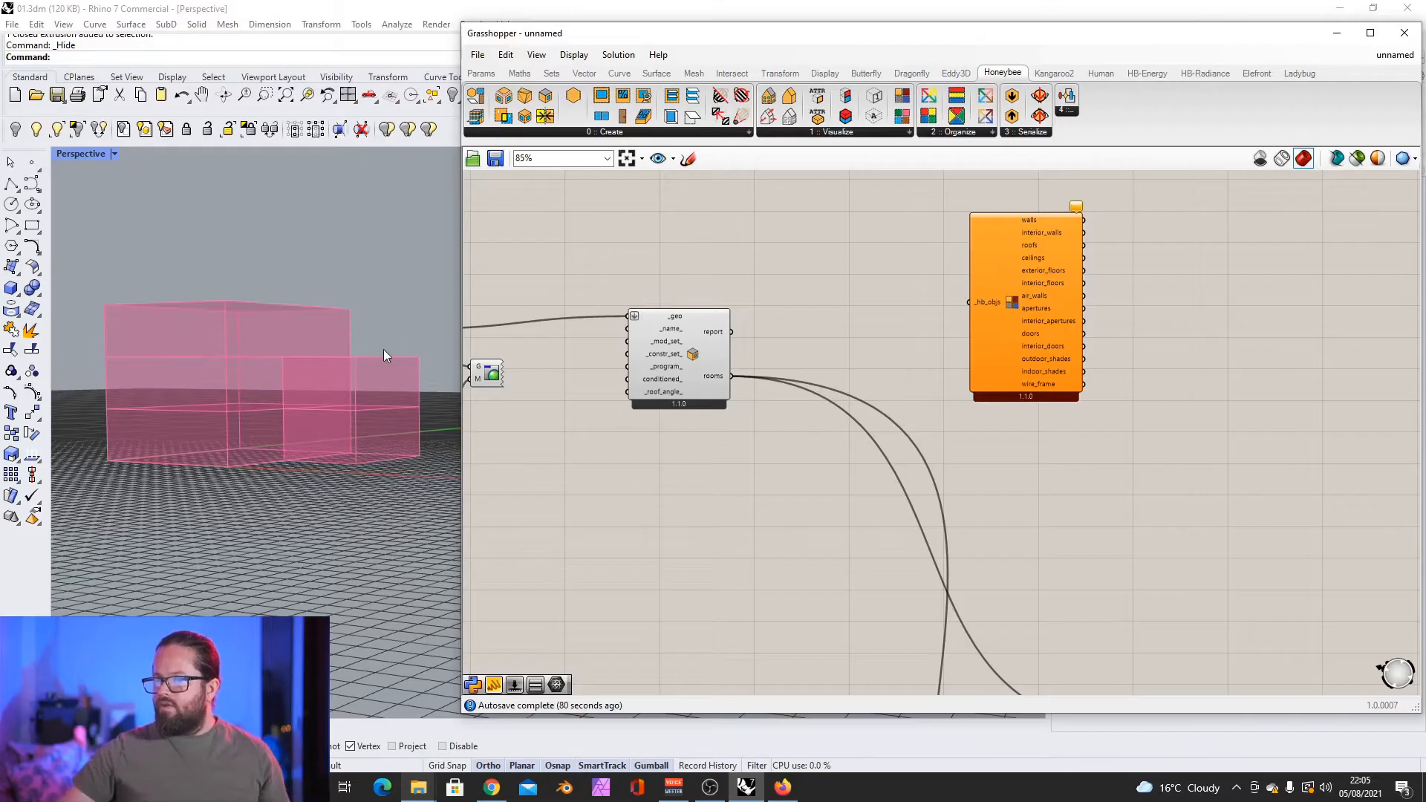
pyautogui.moveTo(332, 350); pyautogui.dragTo(318, 385, button='right')
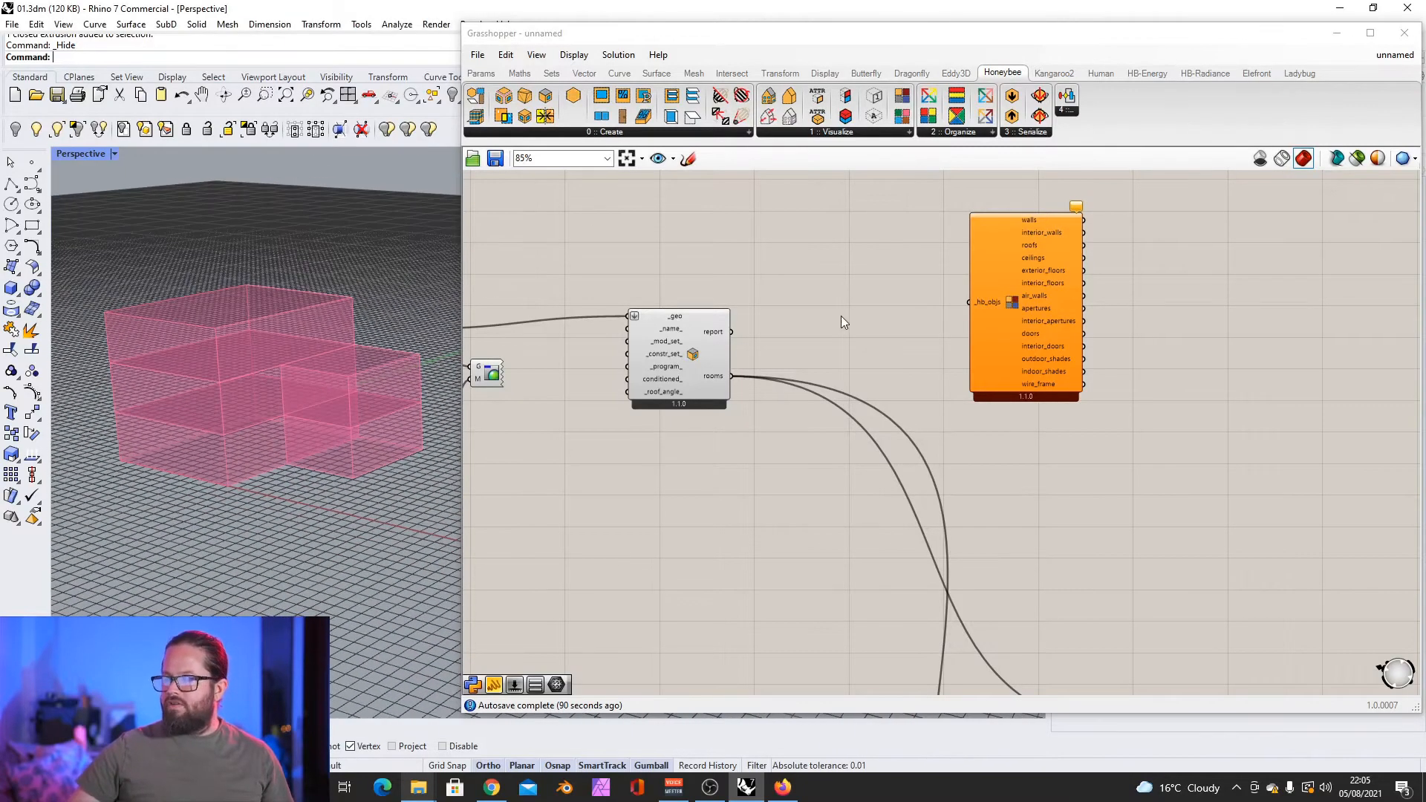
pyautogui.click(1029, 282)
pyautogui.press('Delete')
# Step: Add an HB Visualize by Type component beyond the room component and connect the rooms output to its _hb_objs input
pyautogui.moveTo(328, 437); pyautogui.dragTo(280, 353, button='right')
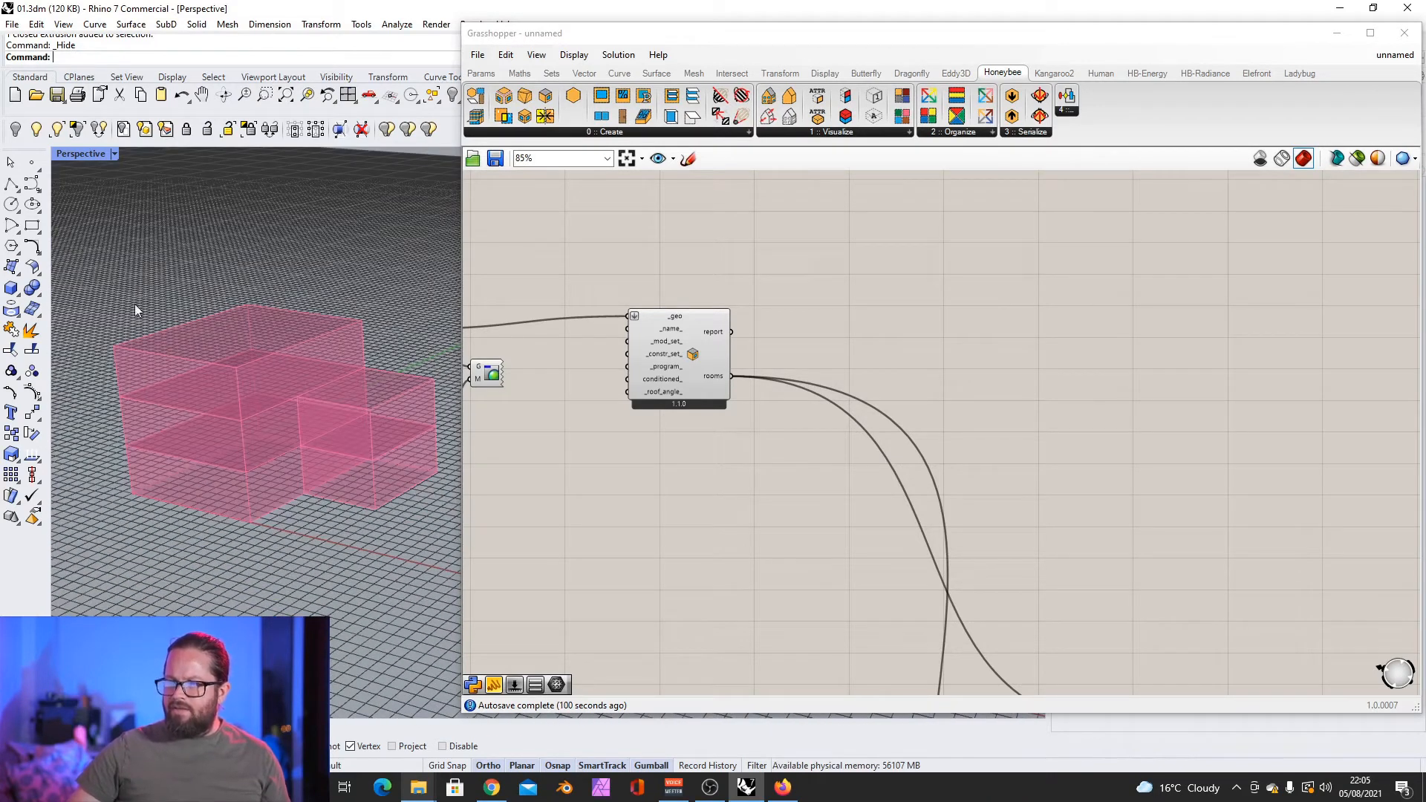
pyautogui.click(919, 277)
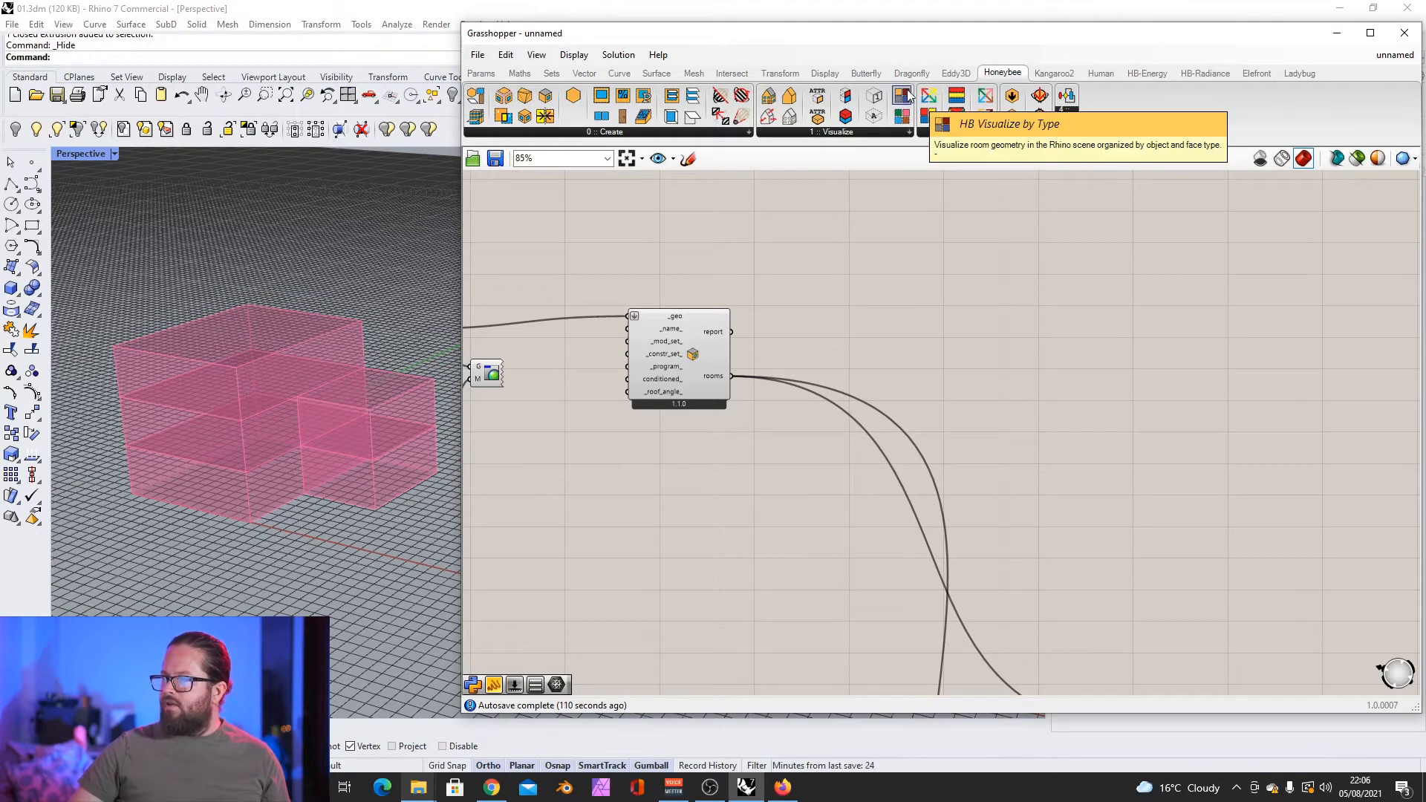
pyautogui.moveTo(908, 95); pyautogui.dragTo(1051, 315)
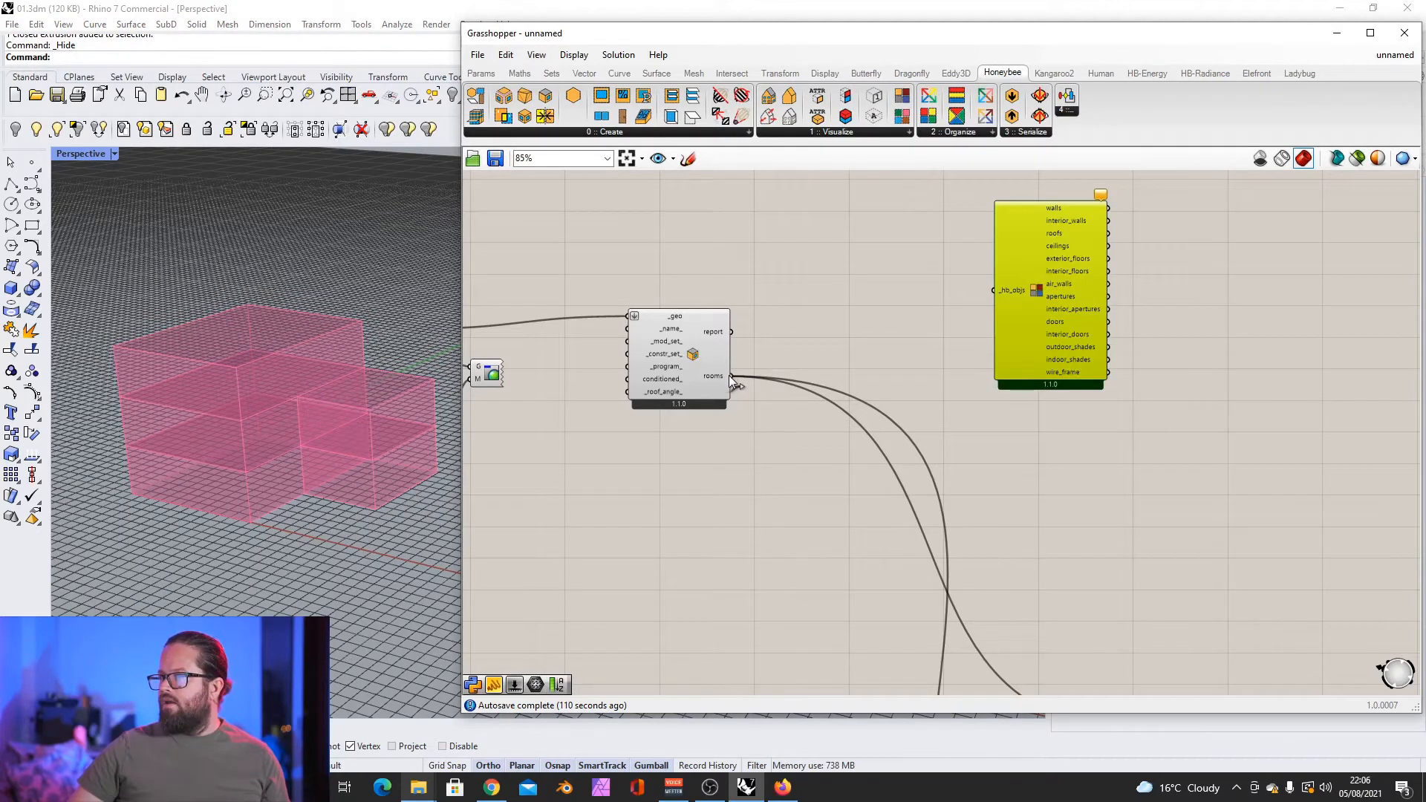
pyautogui.moveTo(729, 376); pyautogui.dragTo(994, 290)
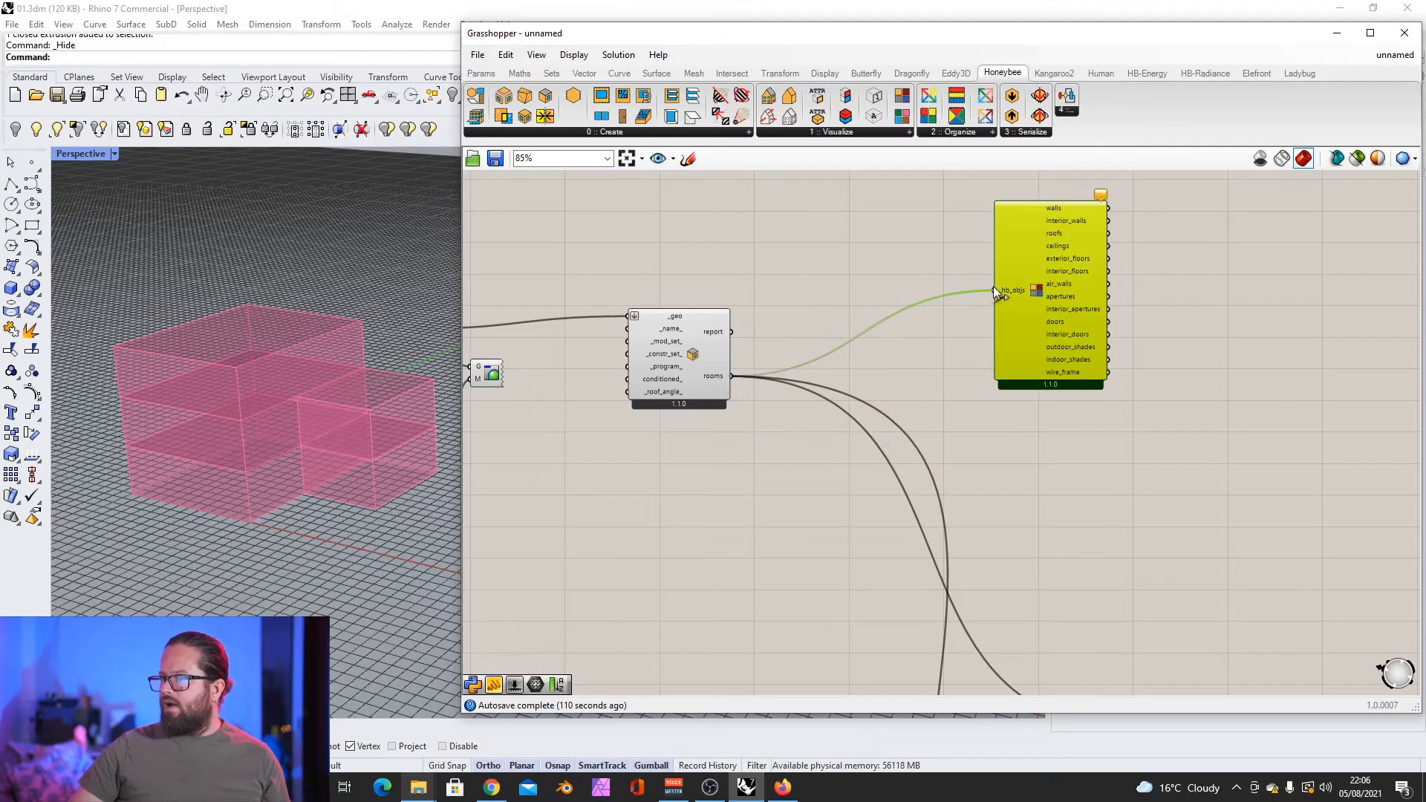
pyautogui.click(800, 304)
pyautogui.scroll(-2, 800, 303)
pyautogui.moveTo(182, 392)
pyautogui.mouseDown(button='right')
pyautogui.moveTo(186, 335)
pyautogui.moveTo(239, 357)
pyautogui.moveTo(170, 399)
pyautogui.mouseUp(button='right')
pyautogui.scroll(1, 1015, 283)
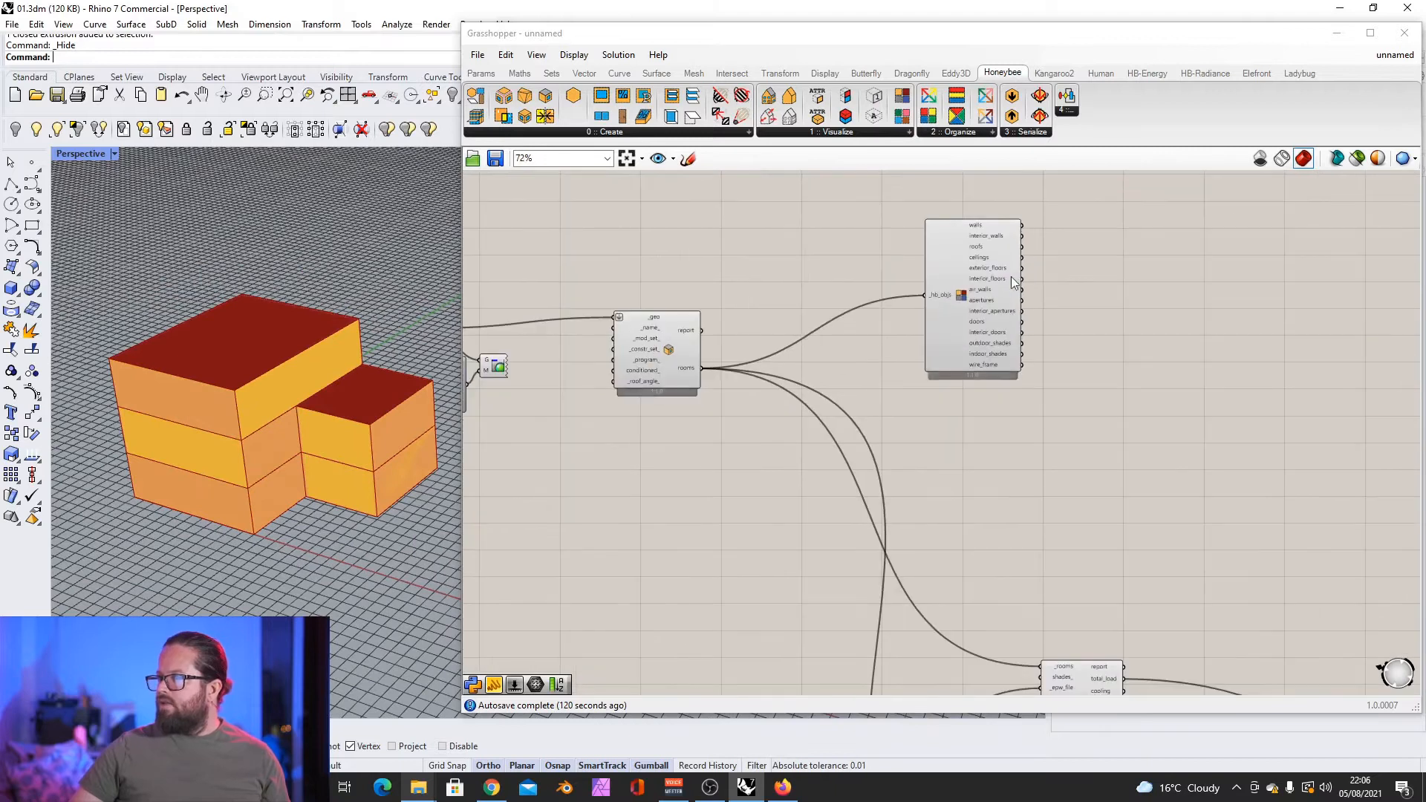
# Step: Duplicate the Custom Preview component, place the copy beyond Visualize by Type and connect the walls output to its geometry input
pyautogui.scroll(-2, 979, 275)
pyautogui.scroll(1, 572, 356)
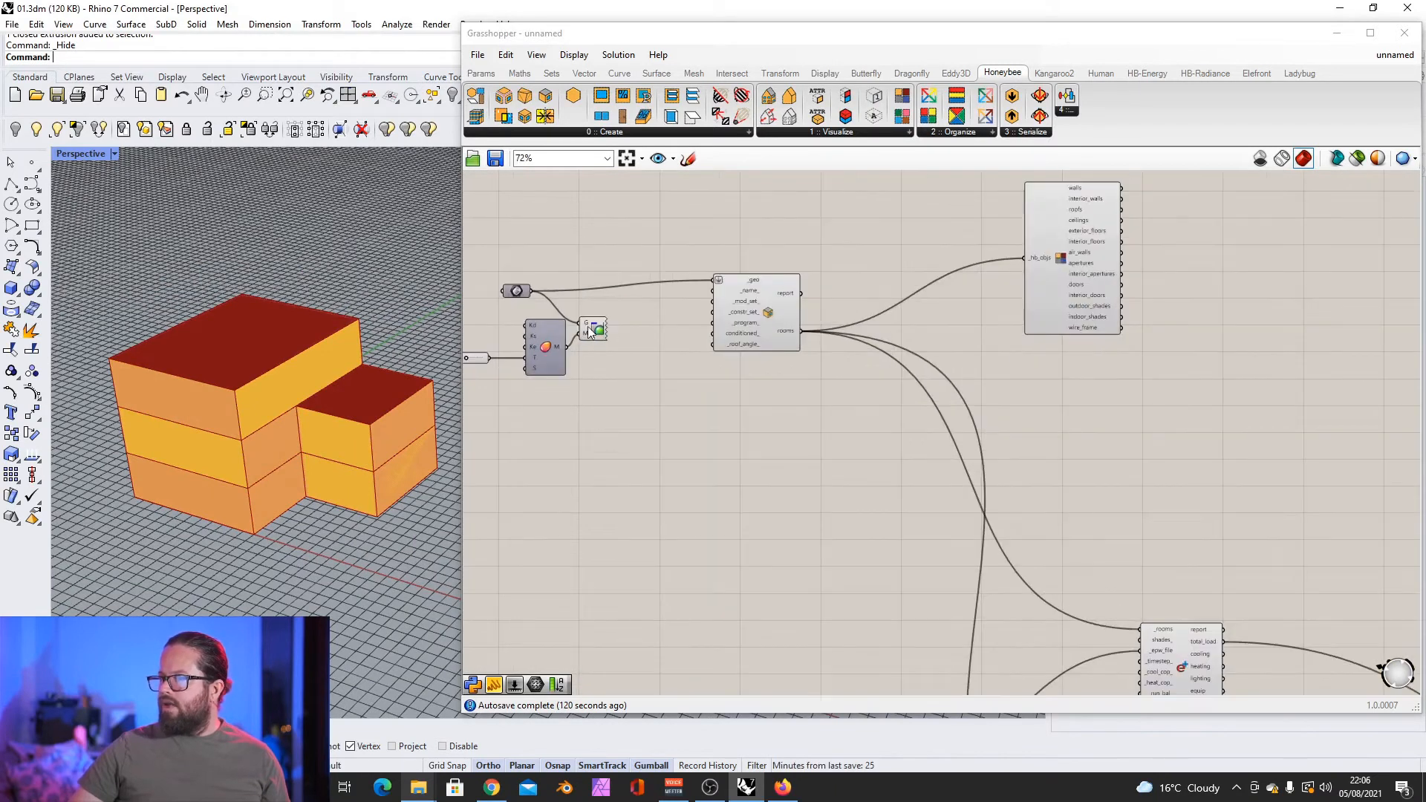
pyautogui.moveTo(587, 327); pyautogui.dragTo(1242, 236)
pyautogui.scroll(3, 1242, 236)
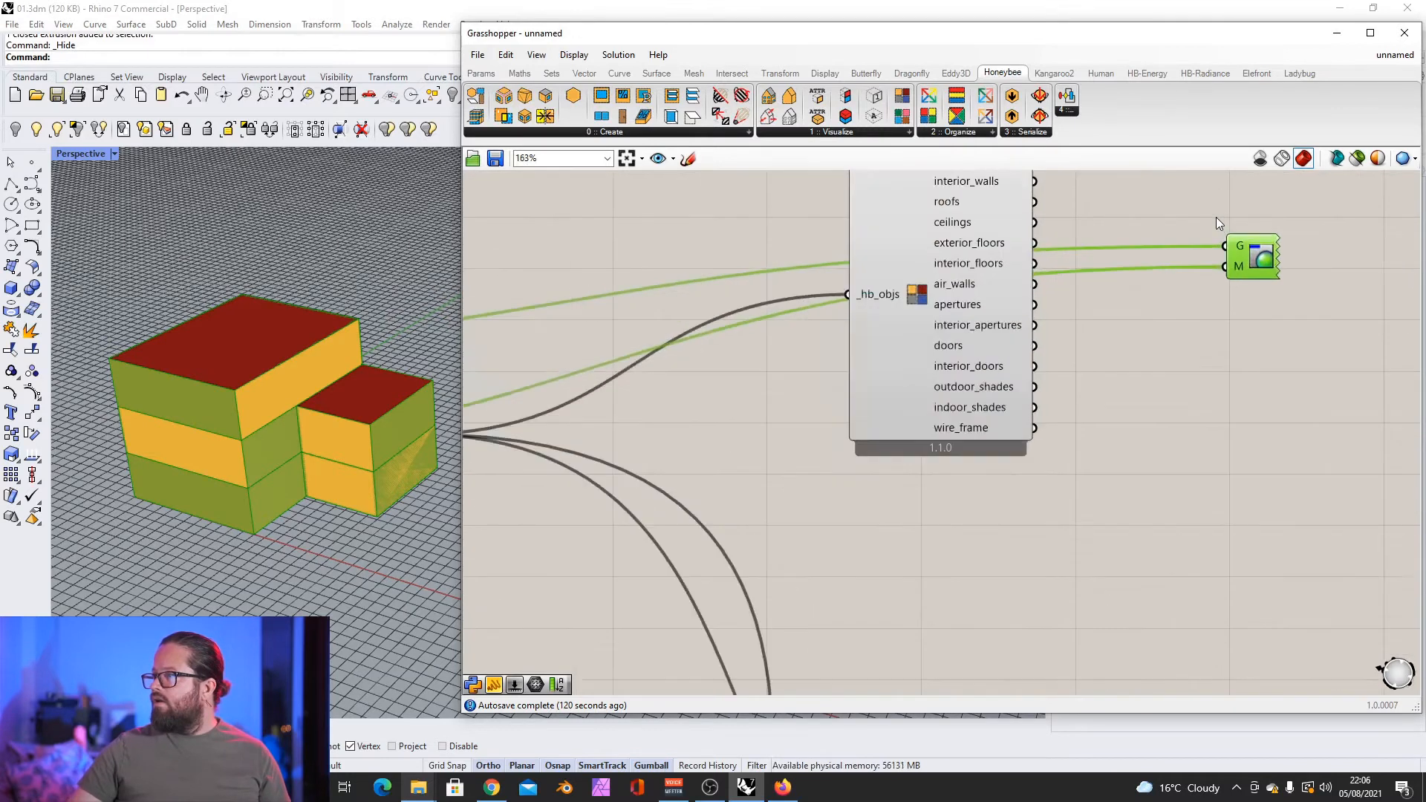
pyautogui.moveTo(979, 203); pyautogui.dragTo(1170, 287)
pyautogui.scroll(-1, 1153, 340)
# Step: Turn off the preview of the Visualize by Type component and move the copied Custom Preview slightly lower
pyautogui.rightClick(943, 292)
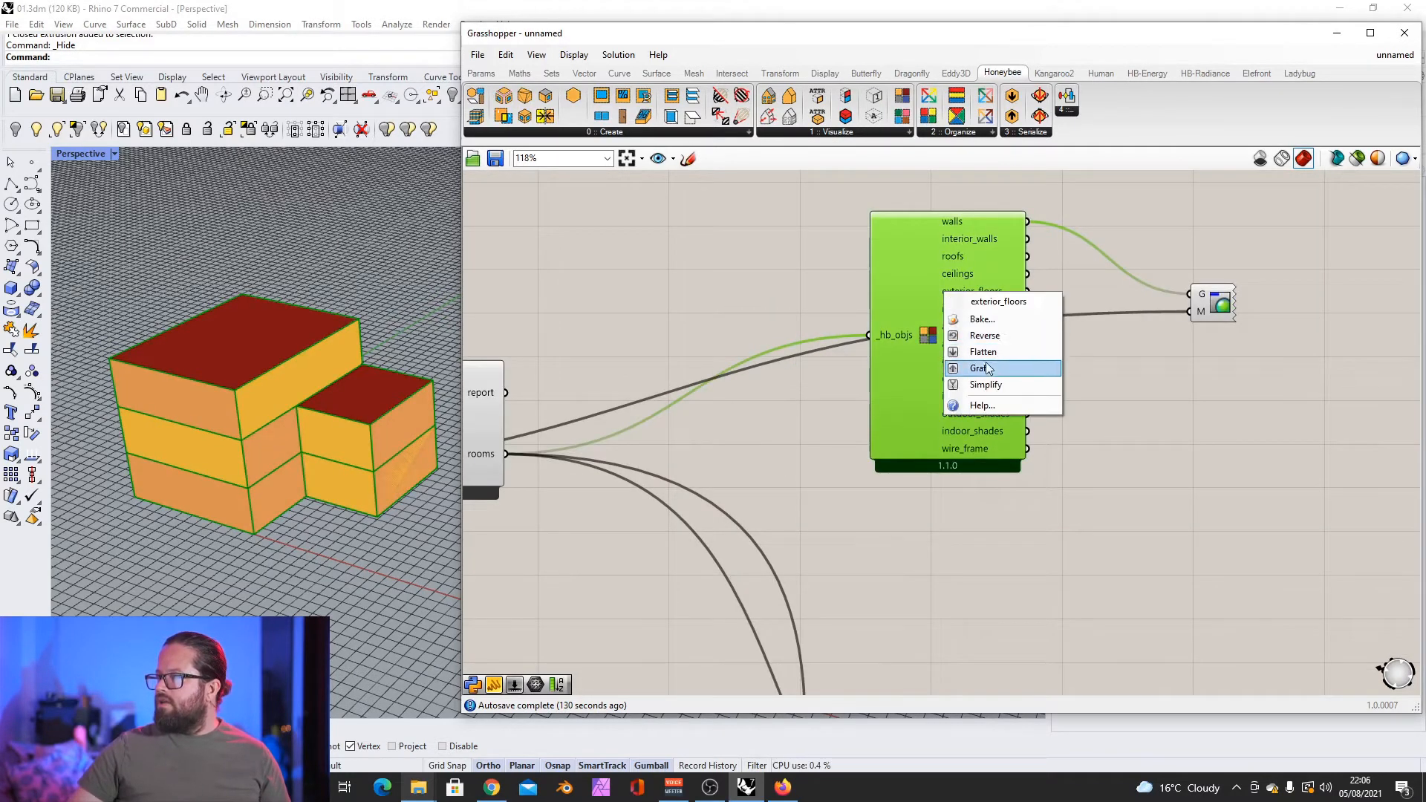
pyautogui.click(1091, 387)
pyautogui.click(932, 269)
pyautogui.rightClick(934, 273)
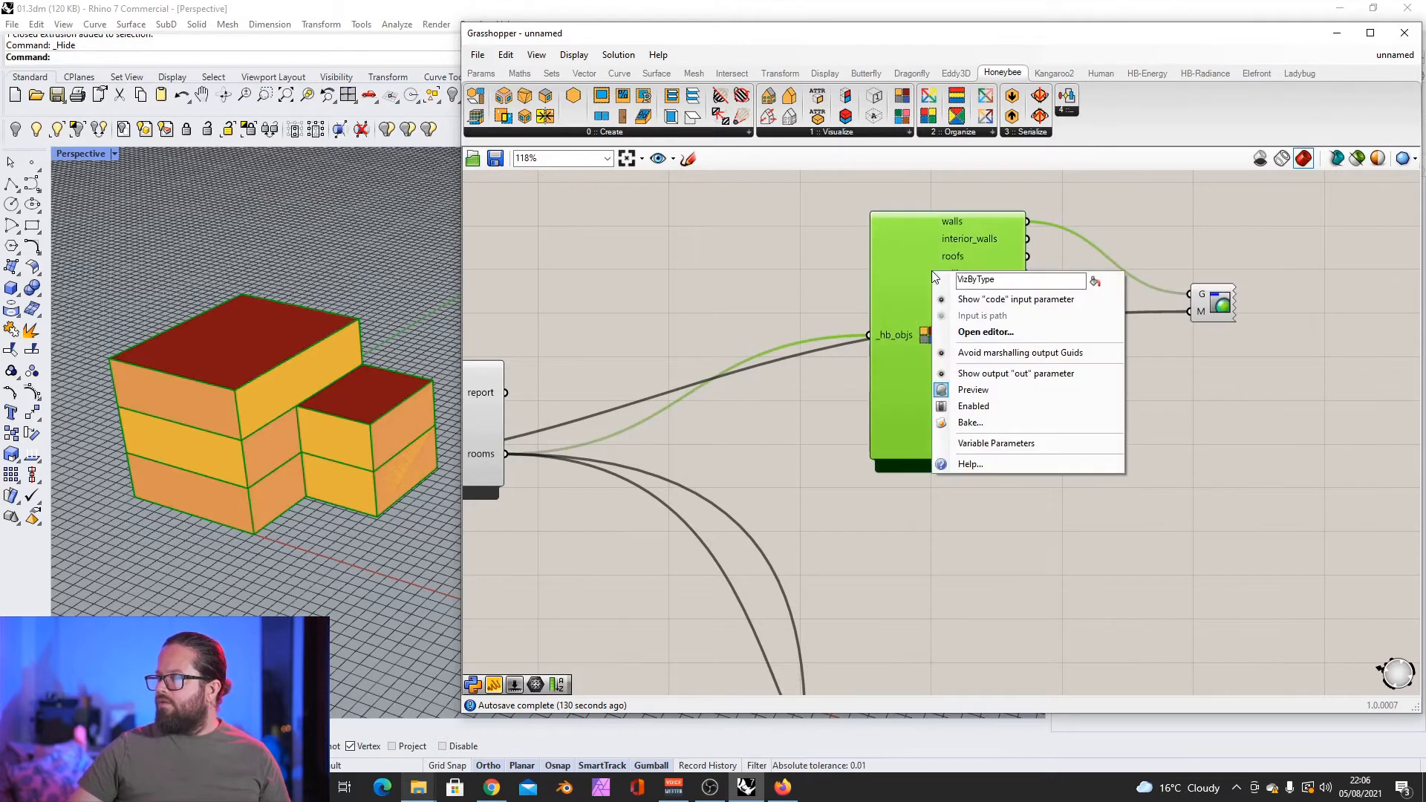
pyautogui.click(1115, 354)
pyautogui.moveTo(1222, 306); pyautogui.dragTo(1204, 366)
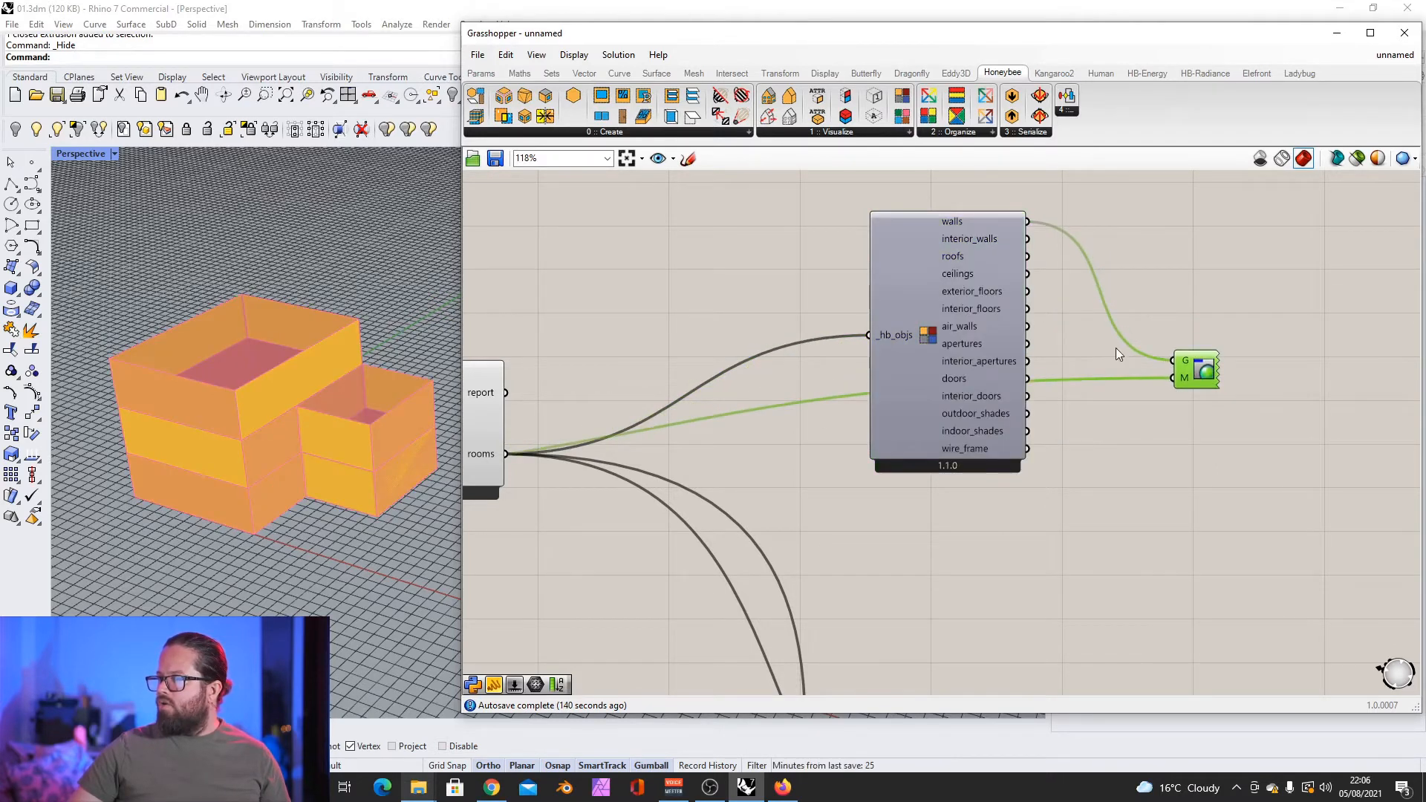
# Step: Turn off the viewport preview of the room component and of the original Custom Preview component
pyautogui.scroll(-3, 1116, 348)
pyautogui.click(777, 421)
pyautogui.scroll(-4, 804, 334)
pyautogui.scroll(5, 731, 349)
pyautogui.click(798, 346)
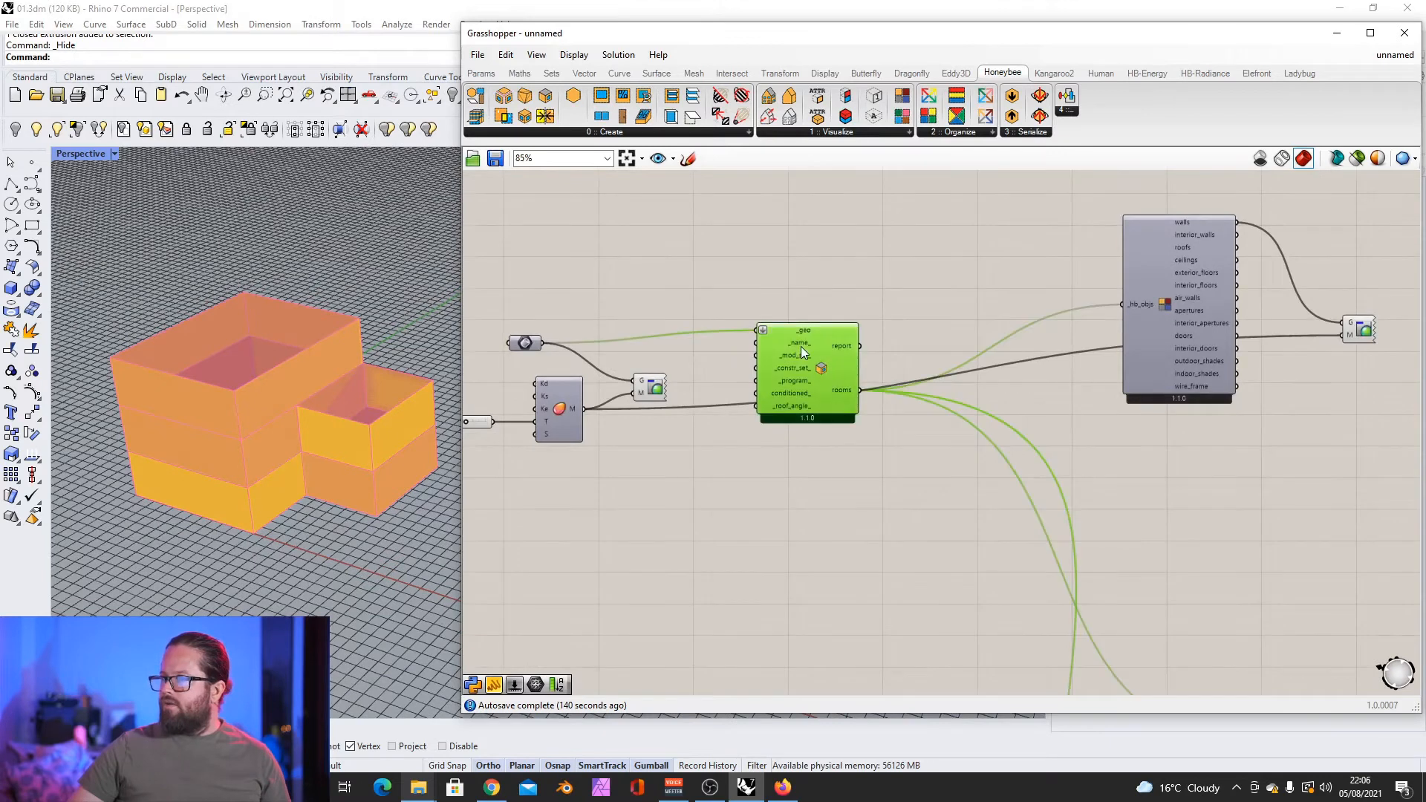
pyautogui.rightClick(801, 346)
pyautogui.click(858, 310)
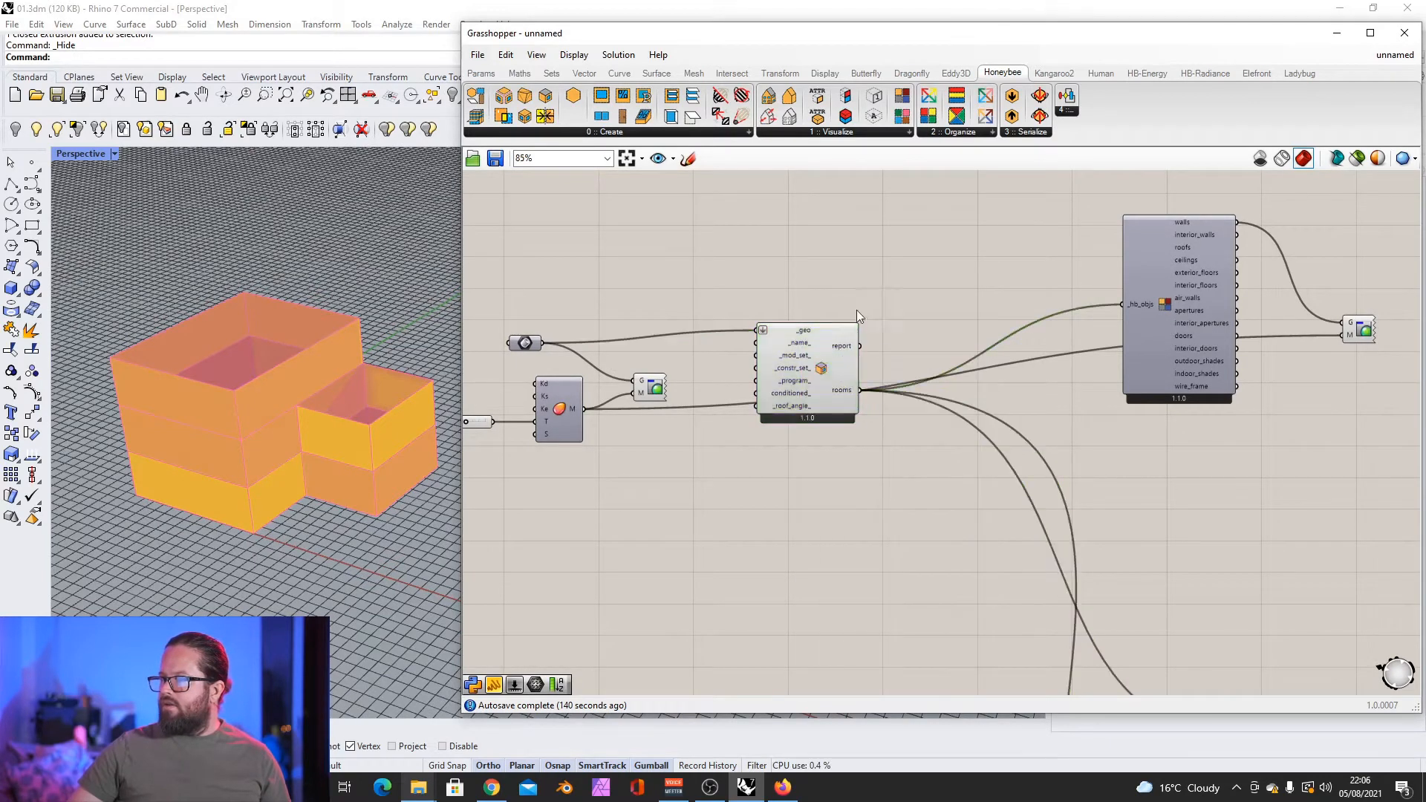
pyautogui.rightClick(834, 345)
pyautogui.click(875, 469)
pyautogui.scroll(3, 574, 361)
pyautogui.click(689, 399)
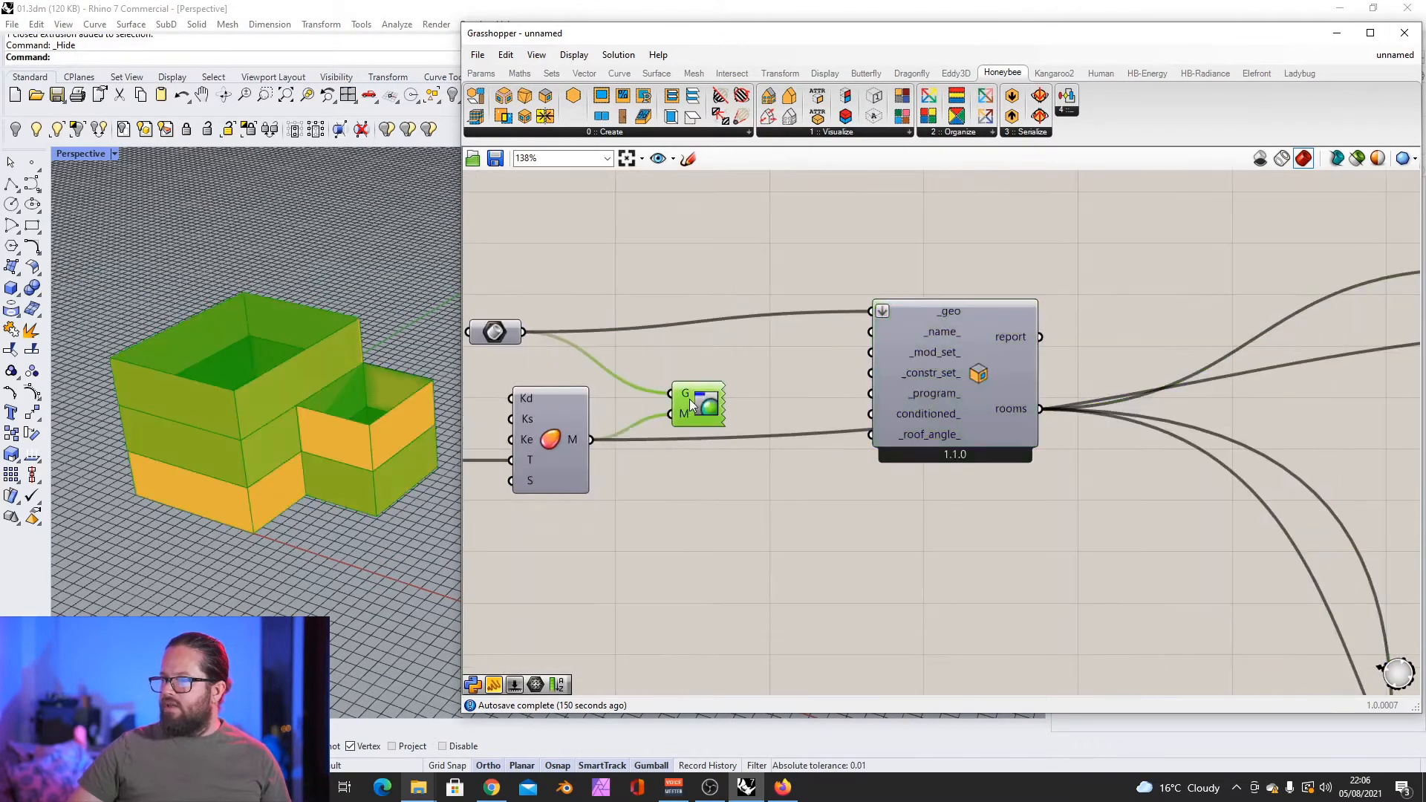
pyautogui.rightClick(698, 400)
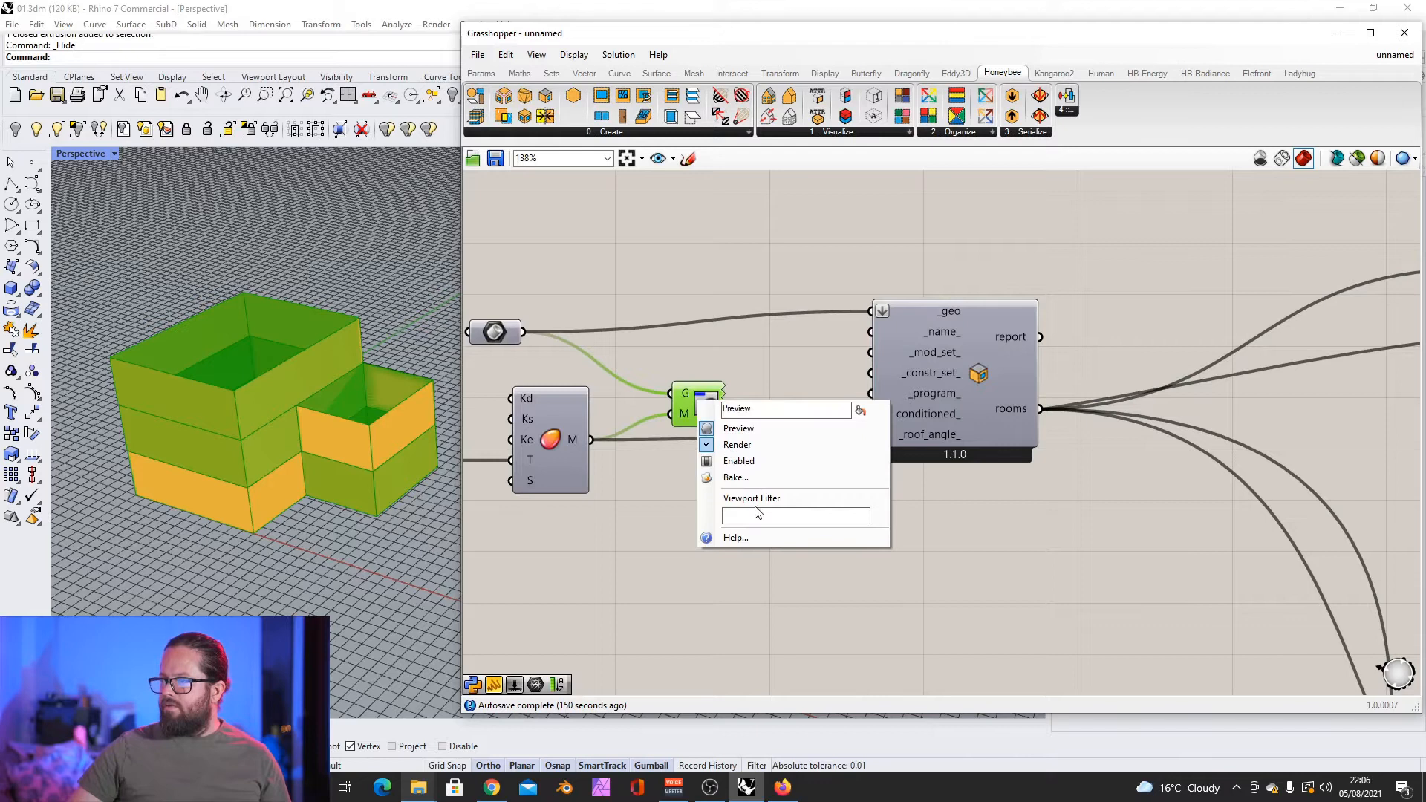
pyautogui.click(764, 426)
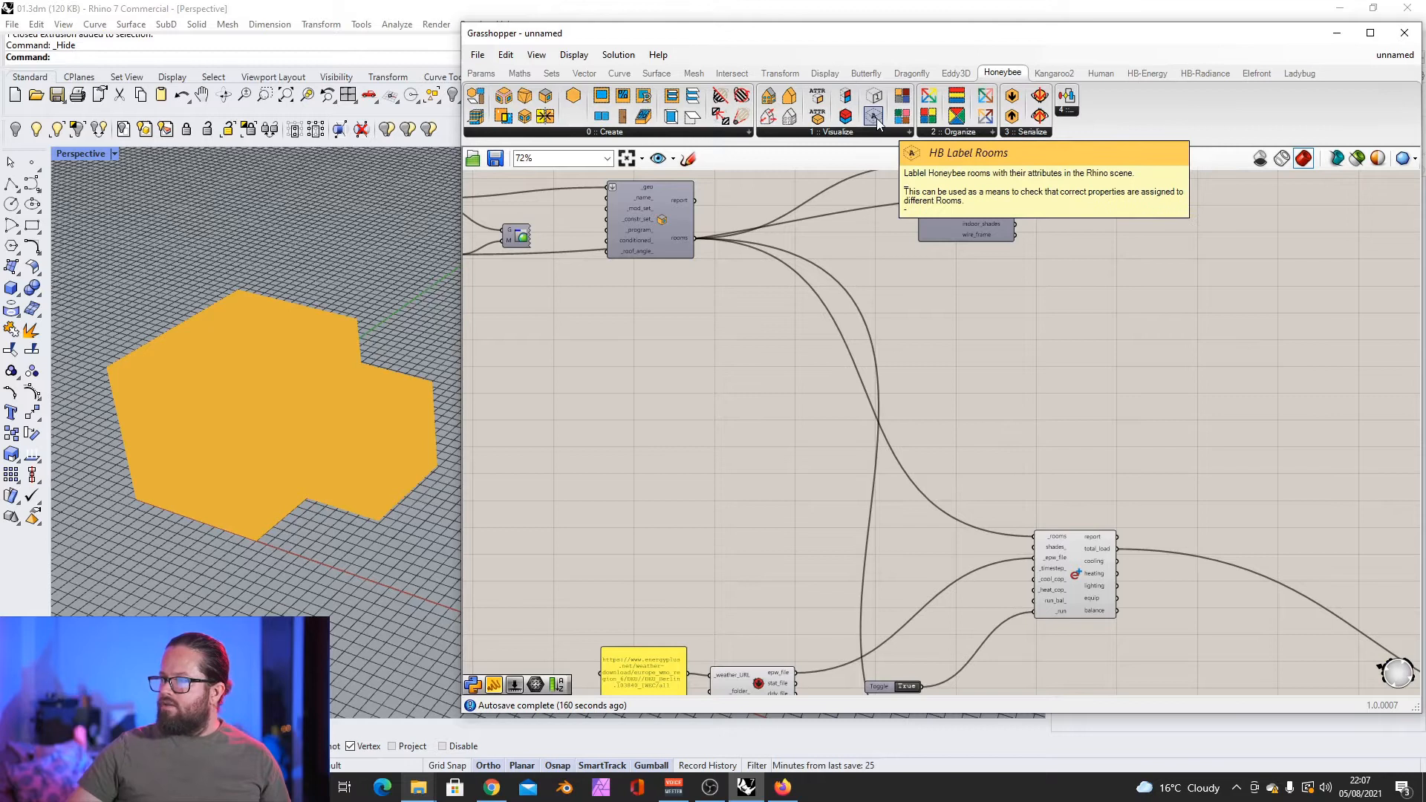
# Step: Add an HB Label Rooms component below the room component and connect the rooms output to its _rooms_model input
pyautogui.moveTo(877, 123); pyautogui.dragTo(773, 371)
pyautogui.scroll(3, 769, 371)
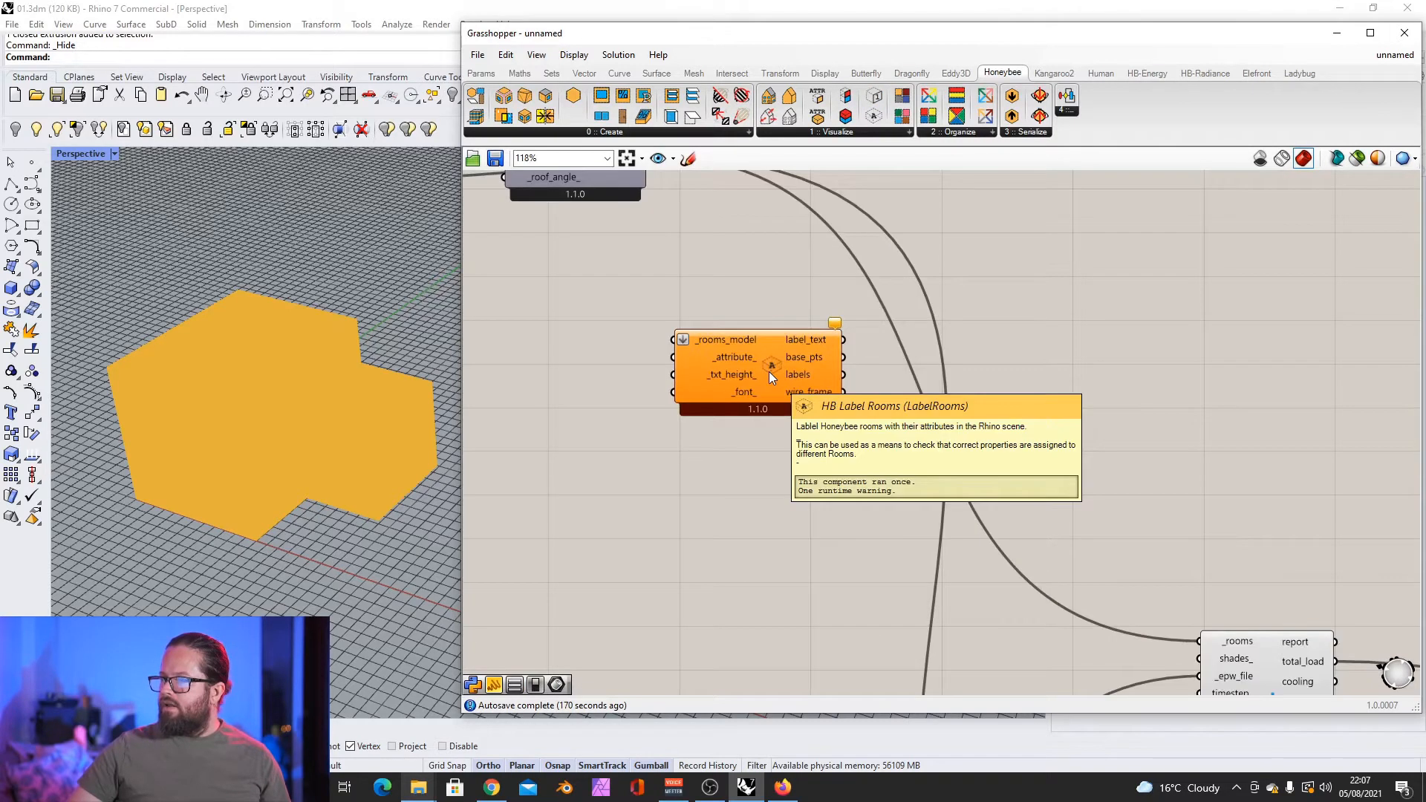
pyautogui.scroll(-3, 769, 371)
pyautogui.moveTo(670, 197); pyautogui.dragTo(688, 327)
pyautogui.click(657, 368)
pyautogui.moveTo(370, 418); pyautogui.dragTo(357, 447, button='right')
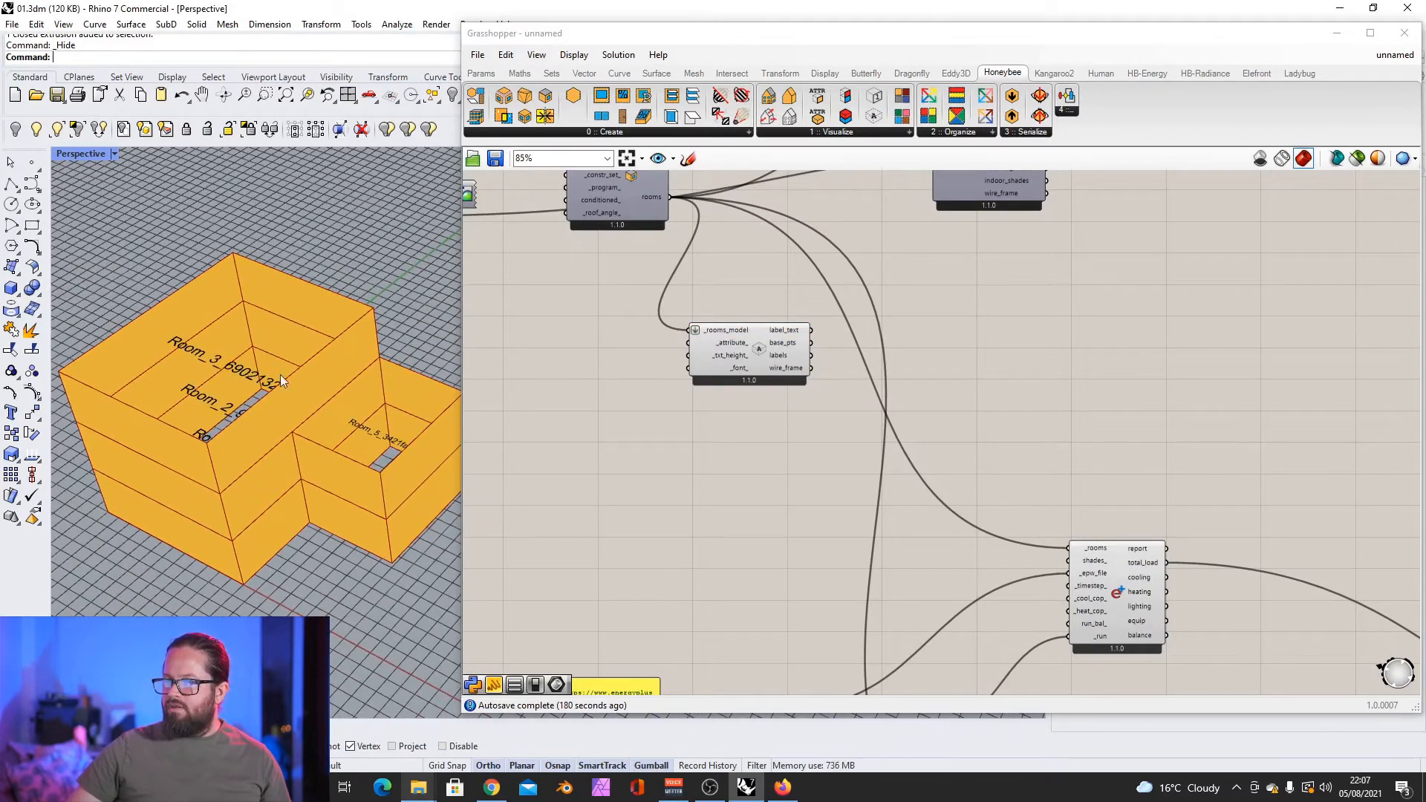
pyautogui.moveTo(354, 389); pyautogui.dragTo(274, 466, button='right')
pyautogui.scroll(4, 211, 462)
pyautogui.scroll(-4, 220, 426)
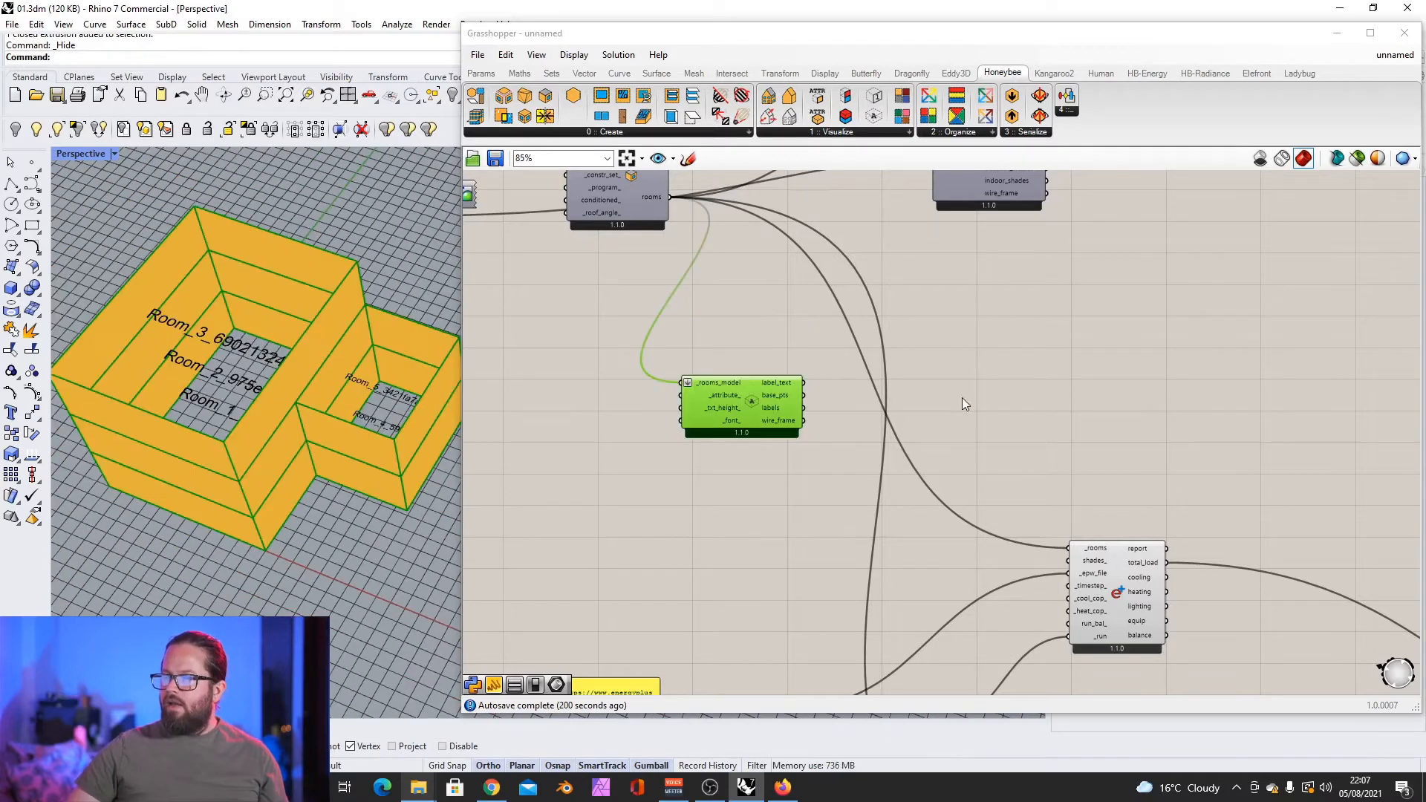
# Step: Disconnect the Create Material component from the material input of the walls' Custom Preview
pyautogui.click(707, 457)
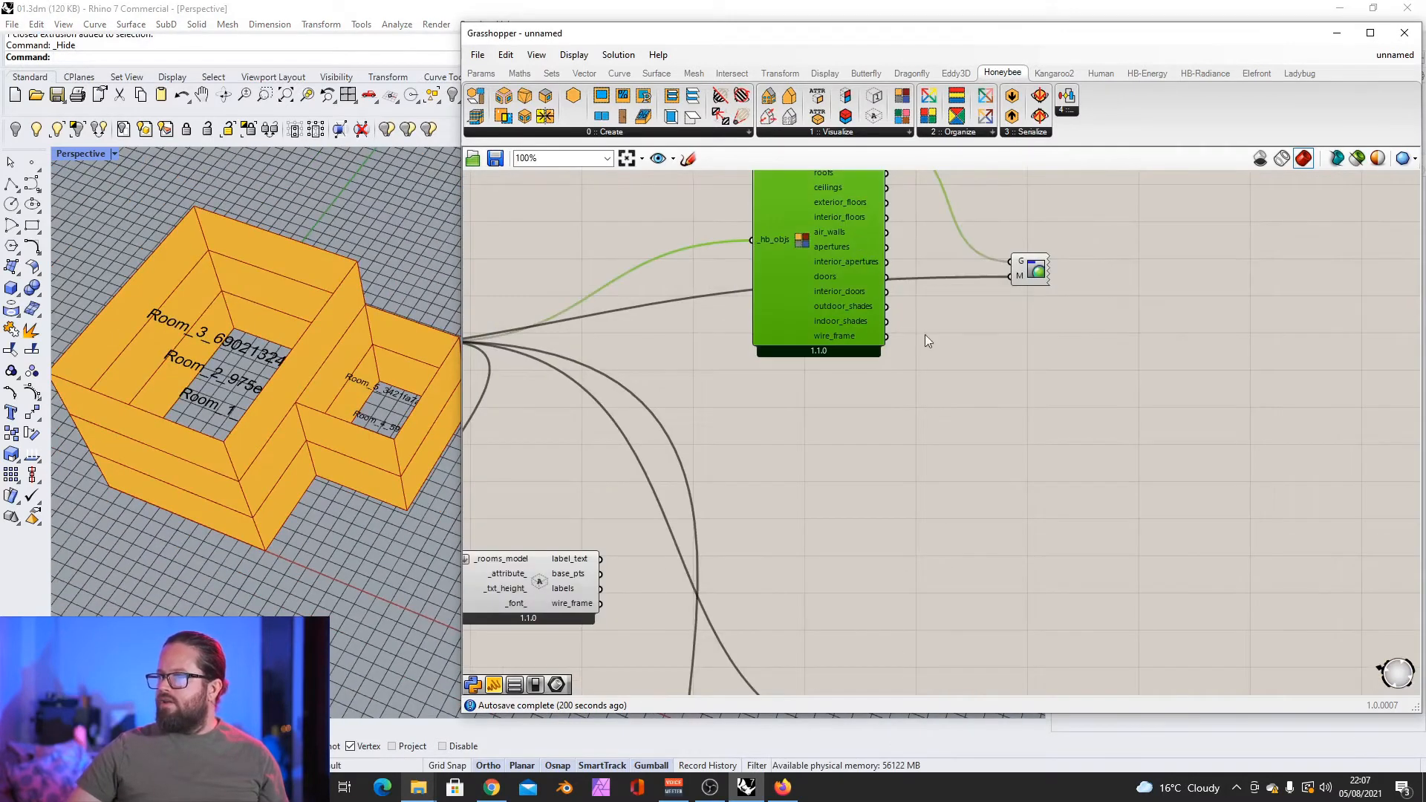
pyautogui.moveTo(925, 334); pyautogui.dragTo(903, 367, button='right')
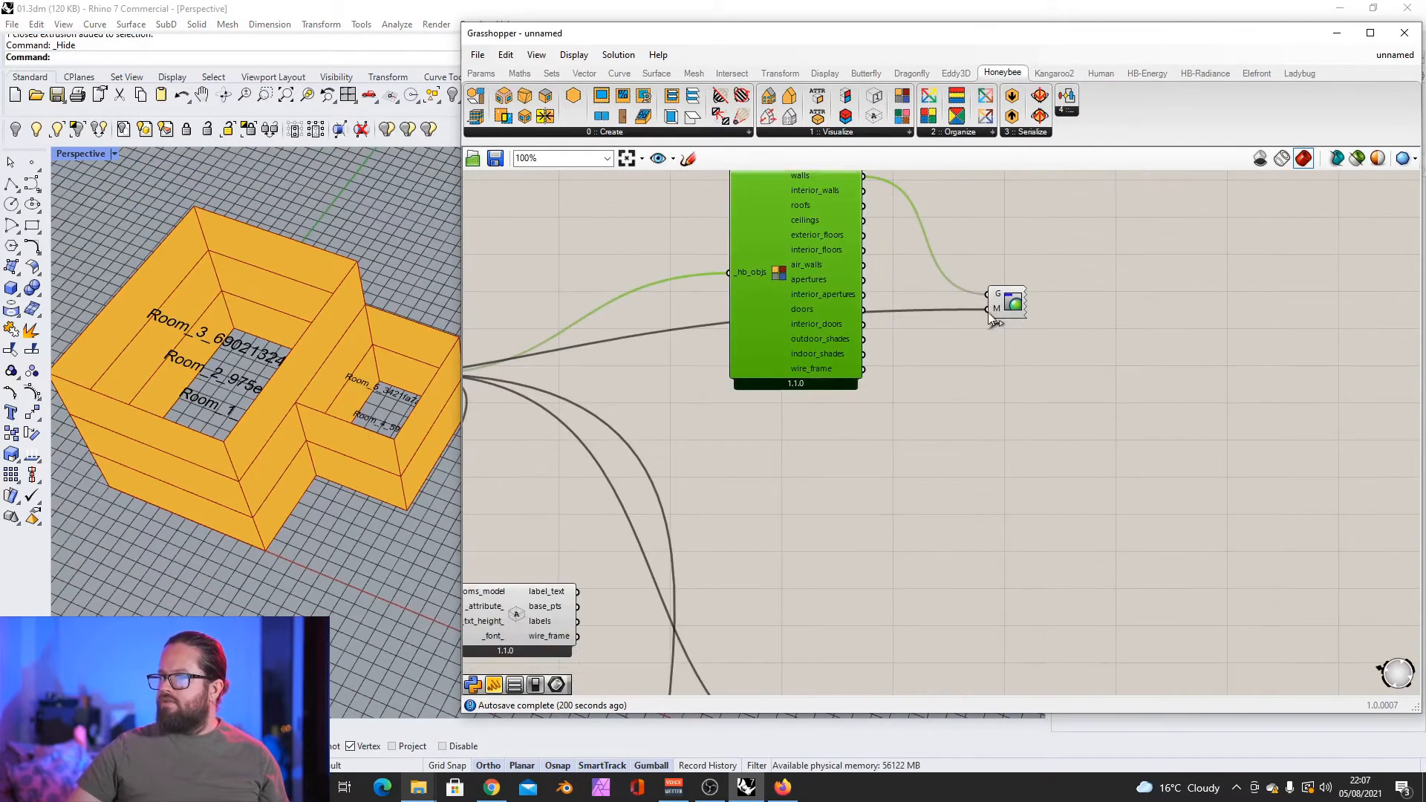
pyautogui.rightClick(993, 310)
pyautogui.moveTo(1084, 350)
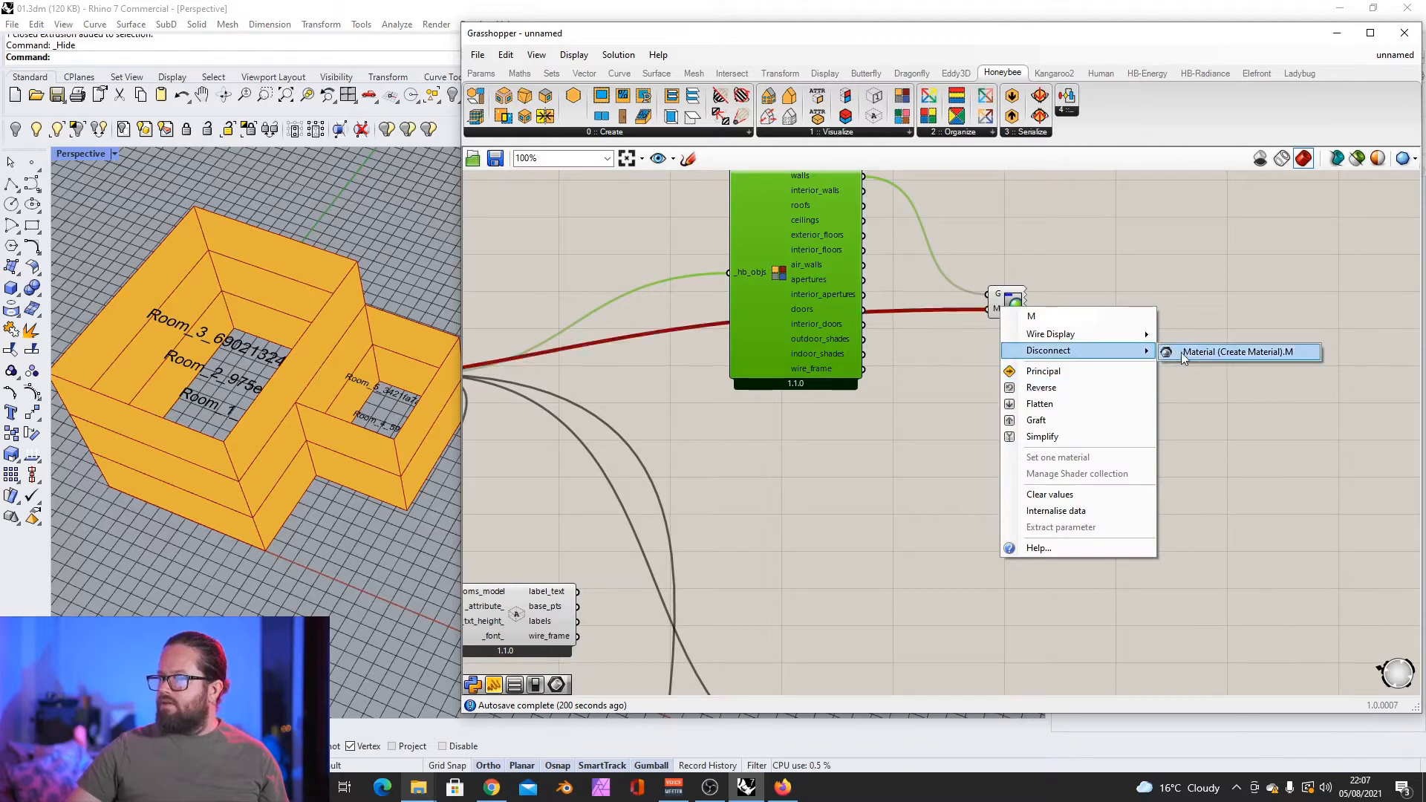
pyautogui.click(1226, 352)
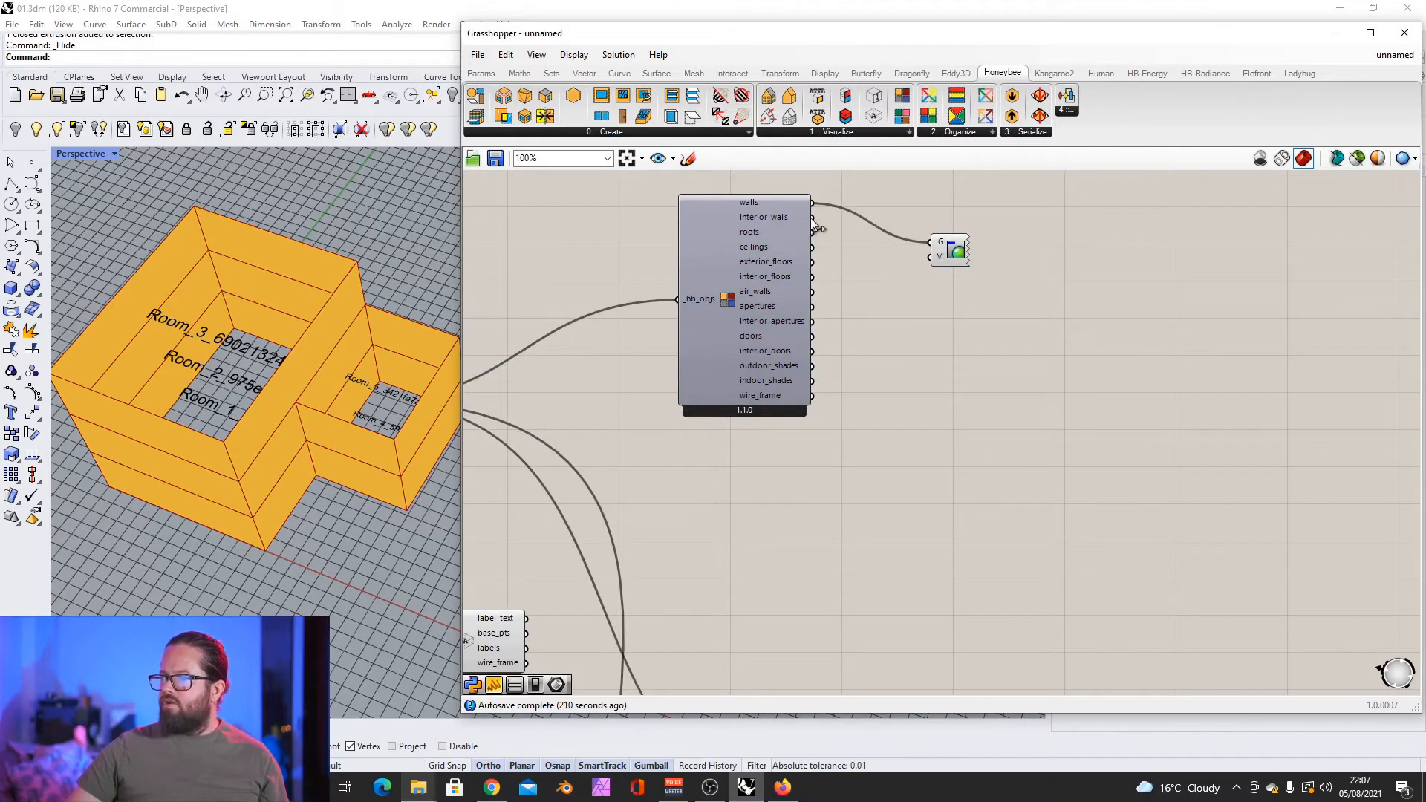
# Step: Examine the previewed walls and room labels in the Rhino viewport, including where the two building volumes meet
pyautogui.moveTo(297, 319); pyautogui.dragTo(340, 367, button='right')
pyautogui.scroll(5, 340, 367)
pyautogui.moveTo(390, 415); pyautogui.dragTo(375, 323, button='right')
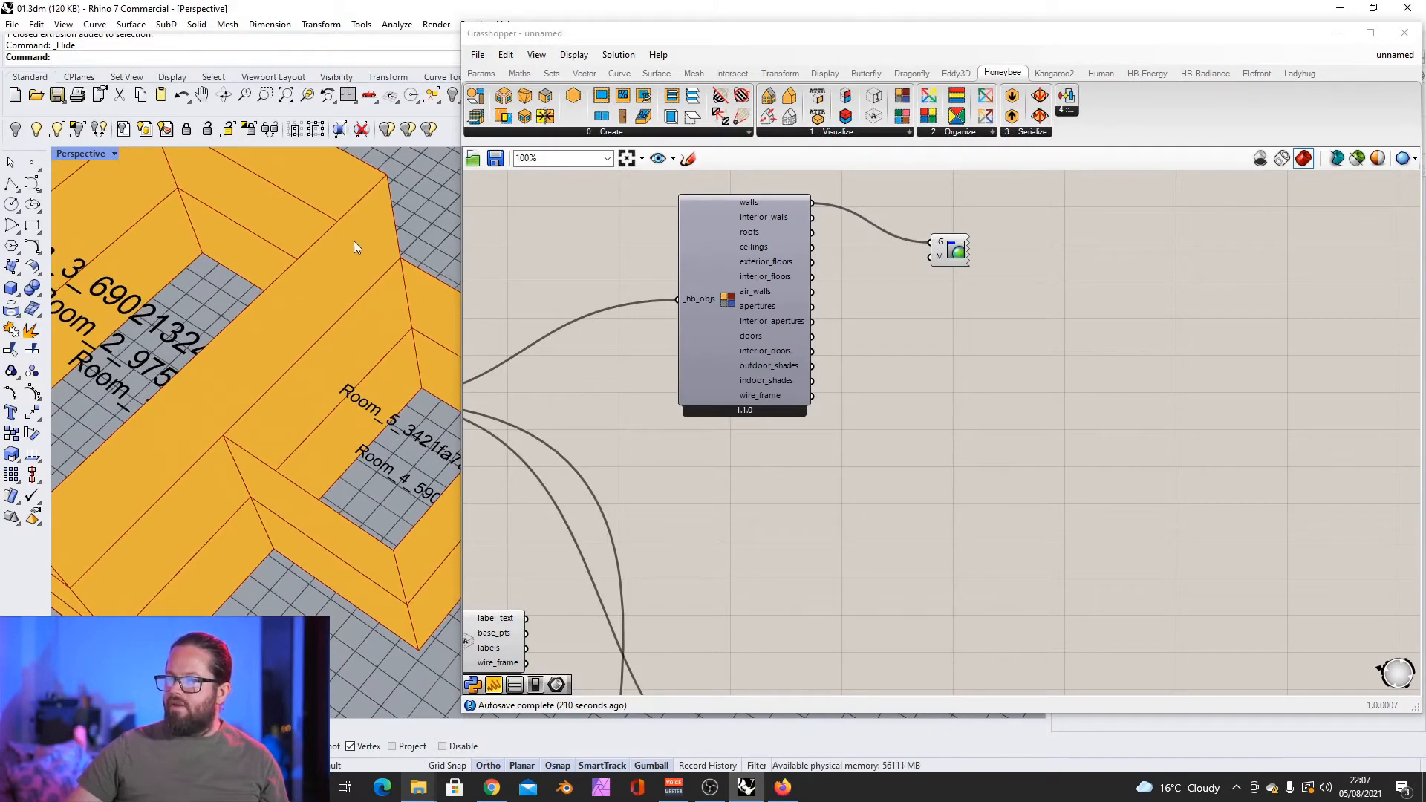
pyautogui.scroll(-3, 237, 421)
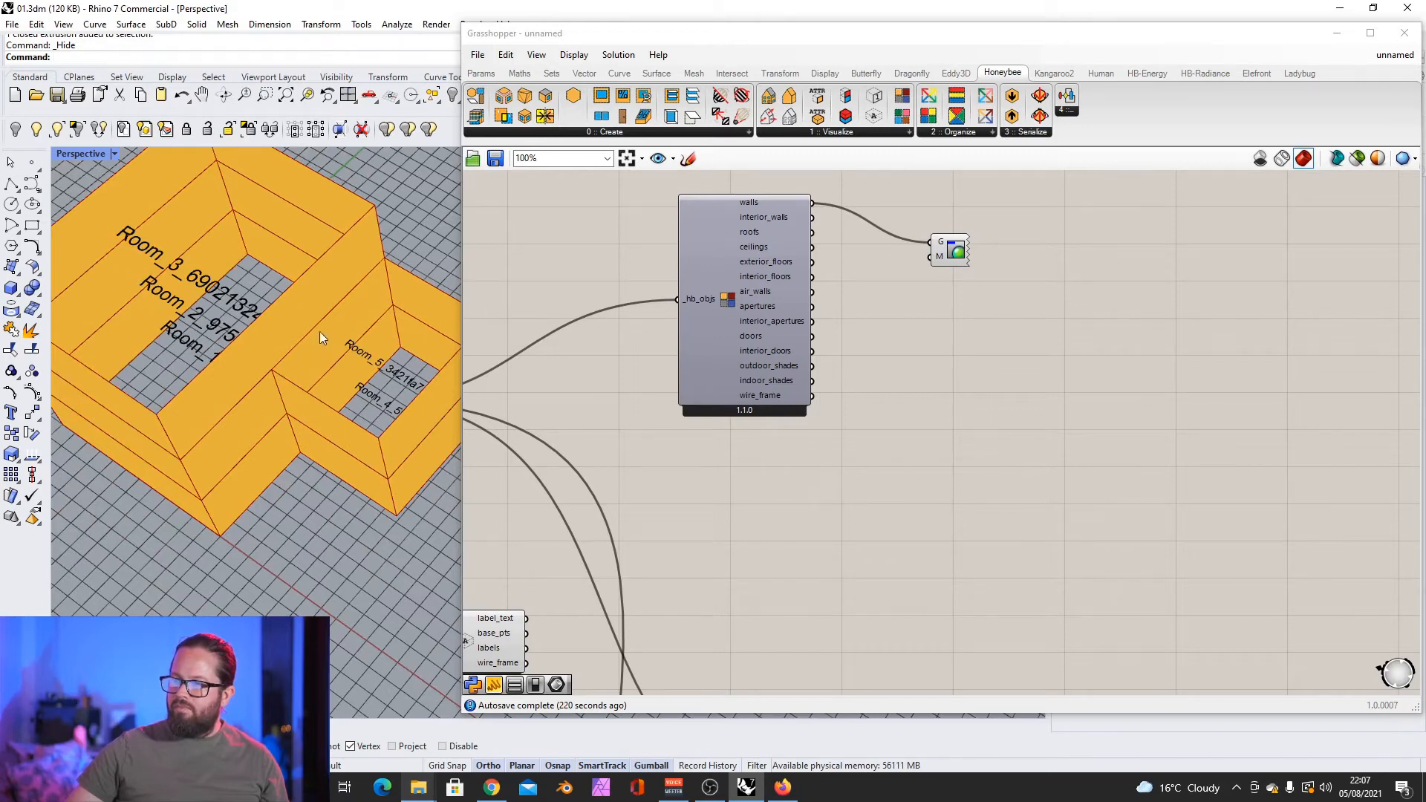
pyautogui.scroll(-4, 320, 333)
pyautogui.moveTo(218, 401); pyautogui.dragTo(351, 347, button='right')
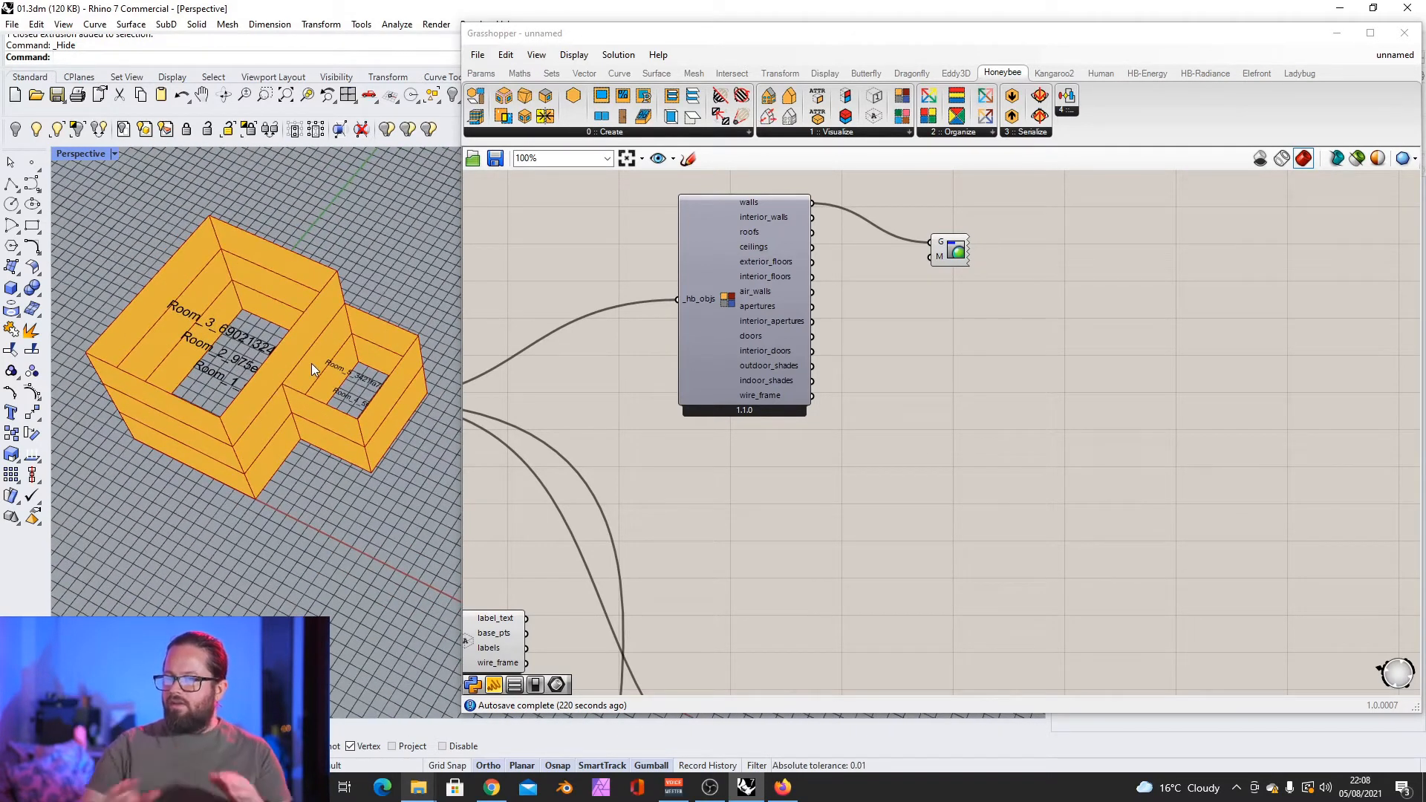
pyautogui.moveTo(311, 364)
pyautogui.mouseDown(button='right')
pyautogui.moveTo(344, 318)
pyautogui.moveTo(327, 355)
pyautogui.mouseUp(button='right')
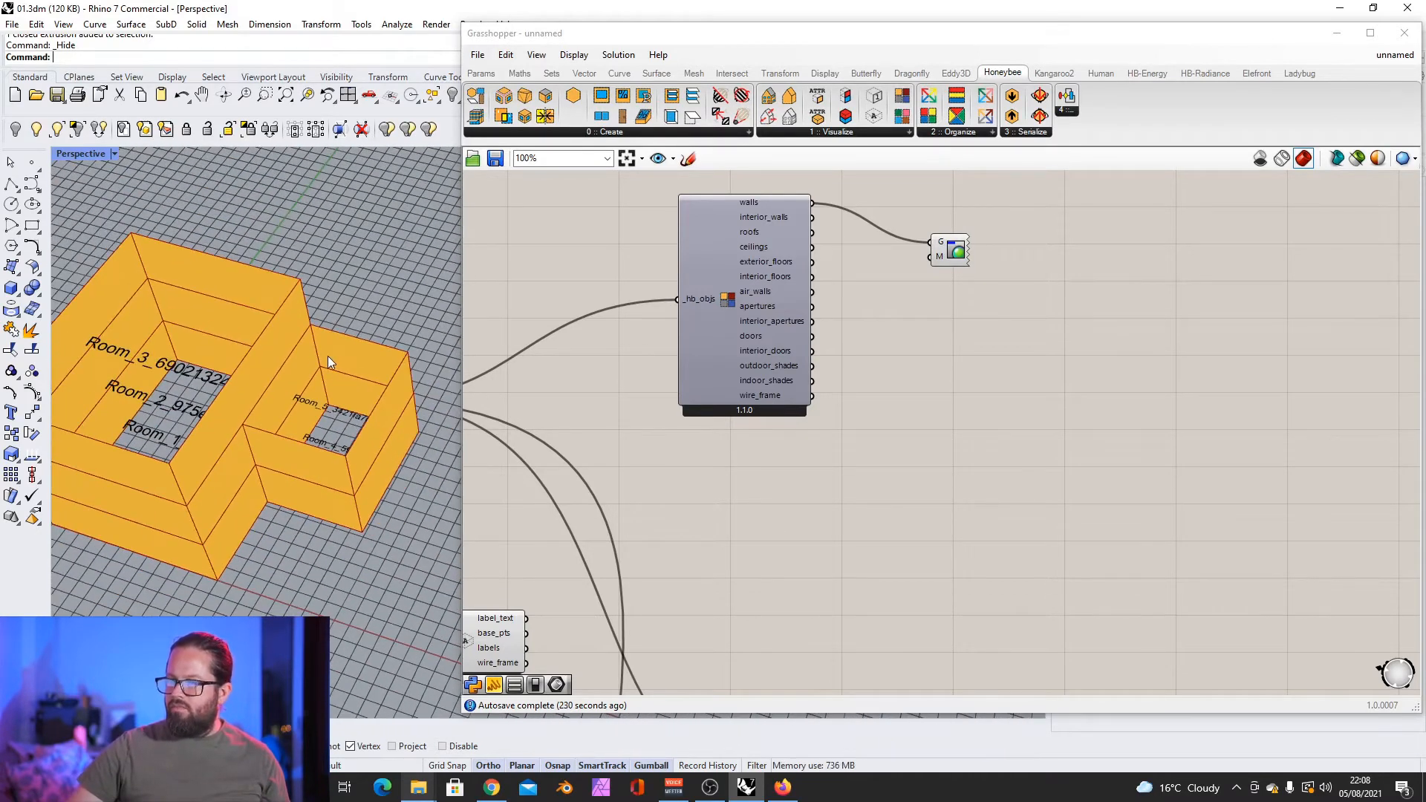
# Step: Connect the interior_walls output and afterwards the roofs output to the Custom Preview's geometry input, inspecting each in the viewport
pyautogui.moveTo(813, 218); pyautogui.dragTo(931, 243)
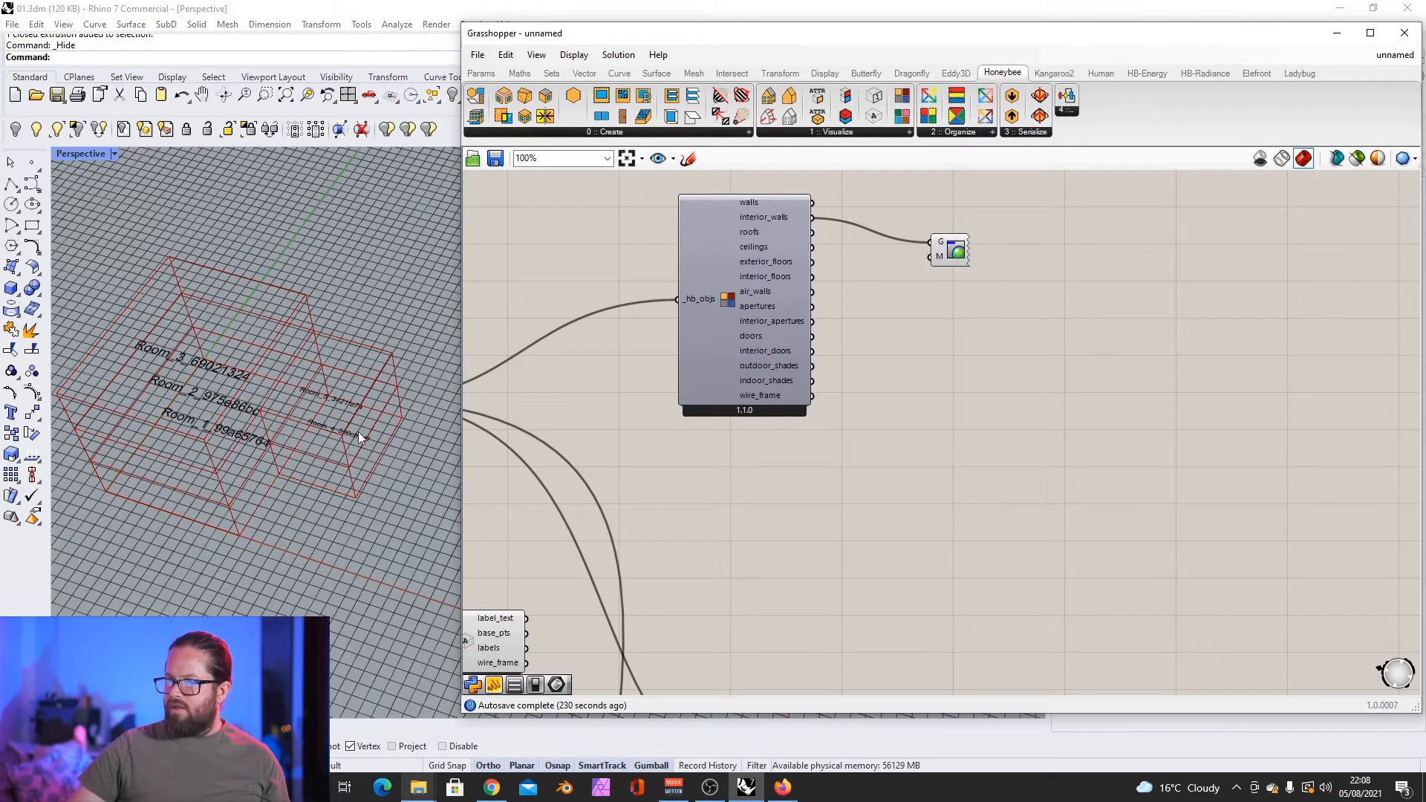
pyautogui.moveTo(358, 431); pyautogui.dragTo(287, 452, button='right')
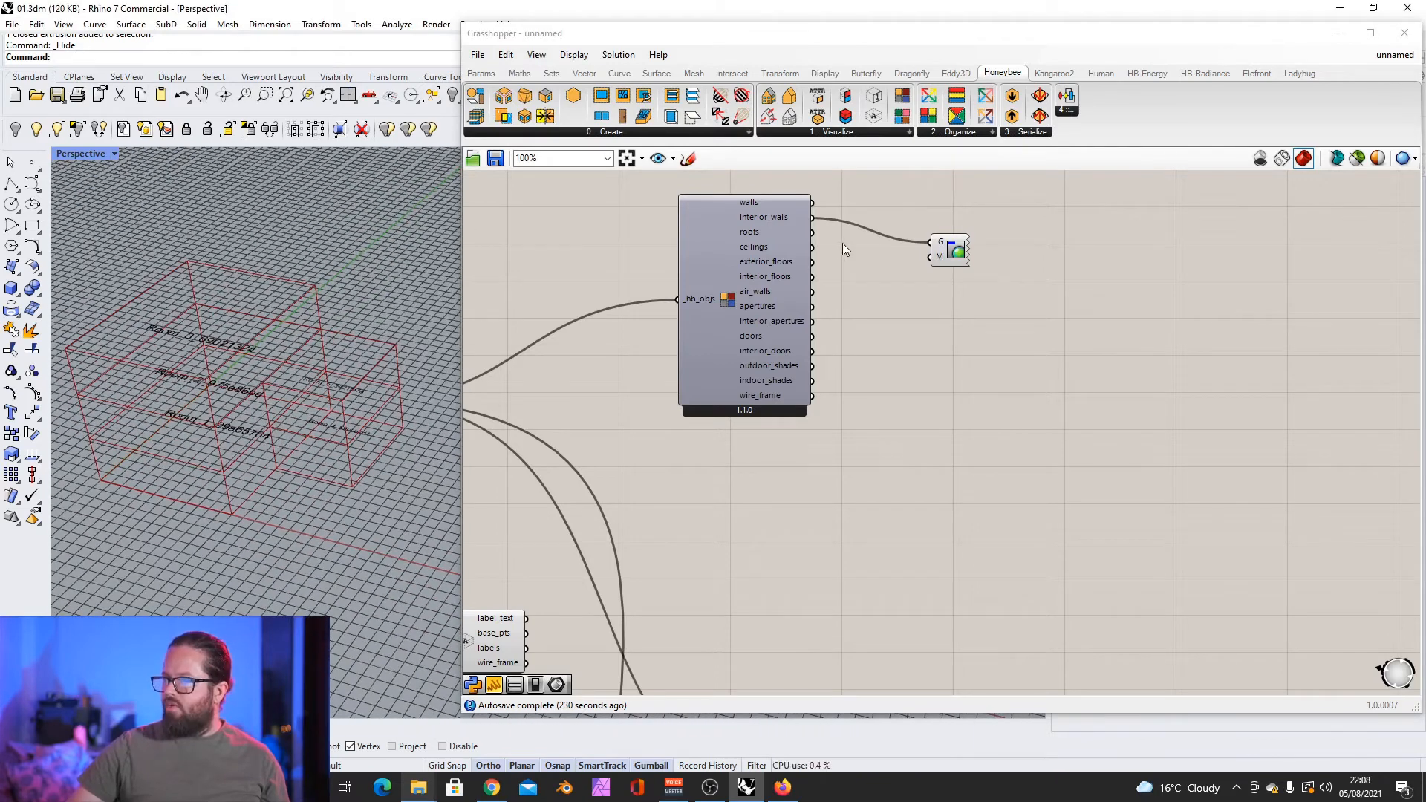
pyautogui.moveTo(812, 232); pyautogui.dragTo(930, 242)
pyautogui.moveTo(275, 301); pyautogui.dragTo(261, 267, button='right')
pyautogui.scroll(5, 283, 372)
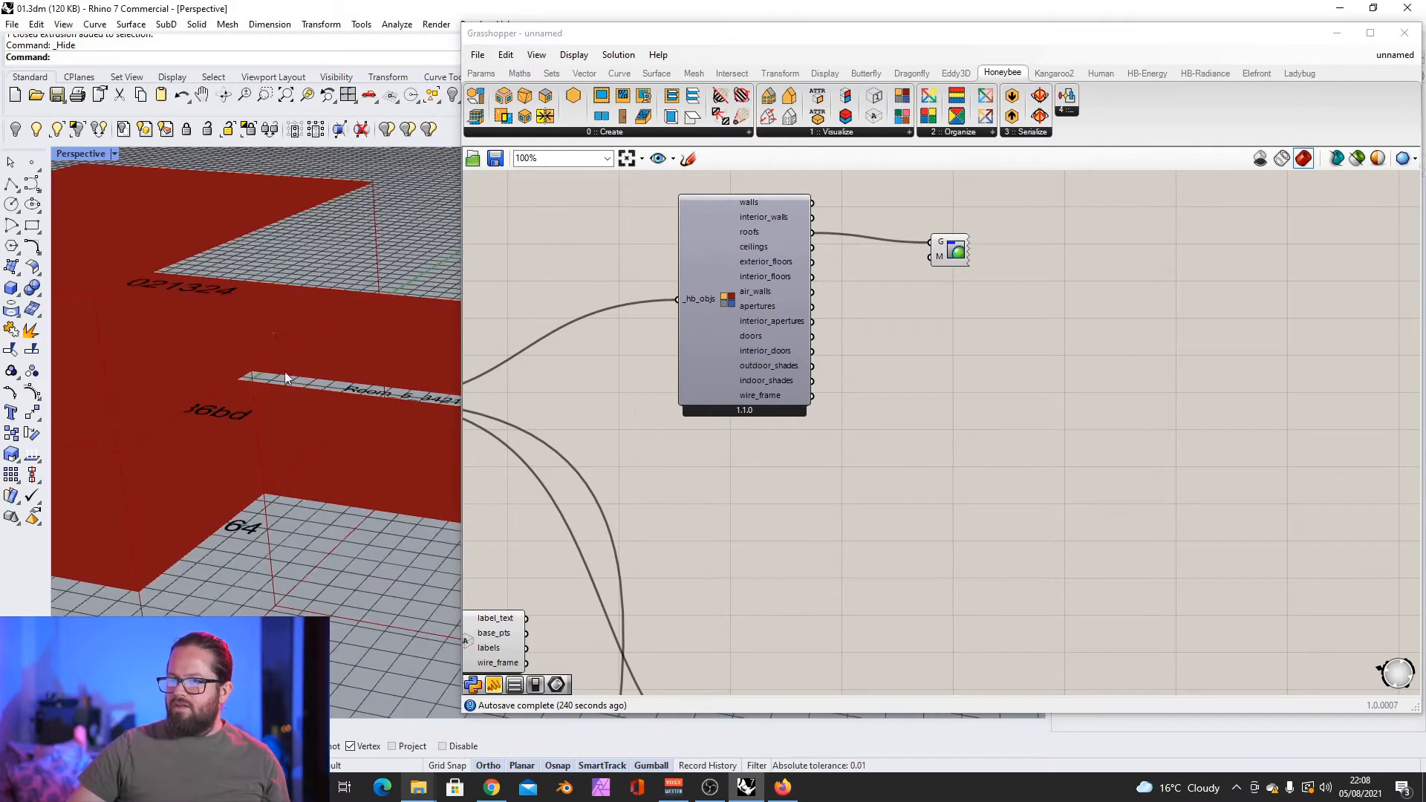
# Step: Inspect the previewed roofs in the Rhino viewport and connect the ceilings output to the Custom Preview's geometry input
pyautogui.scroll(-5, 284, 371)
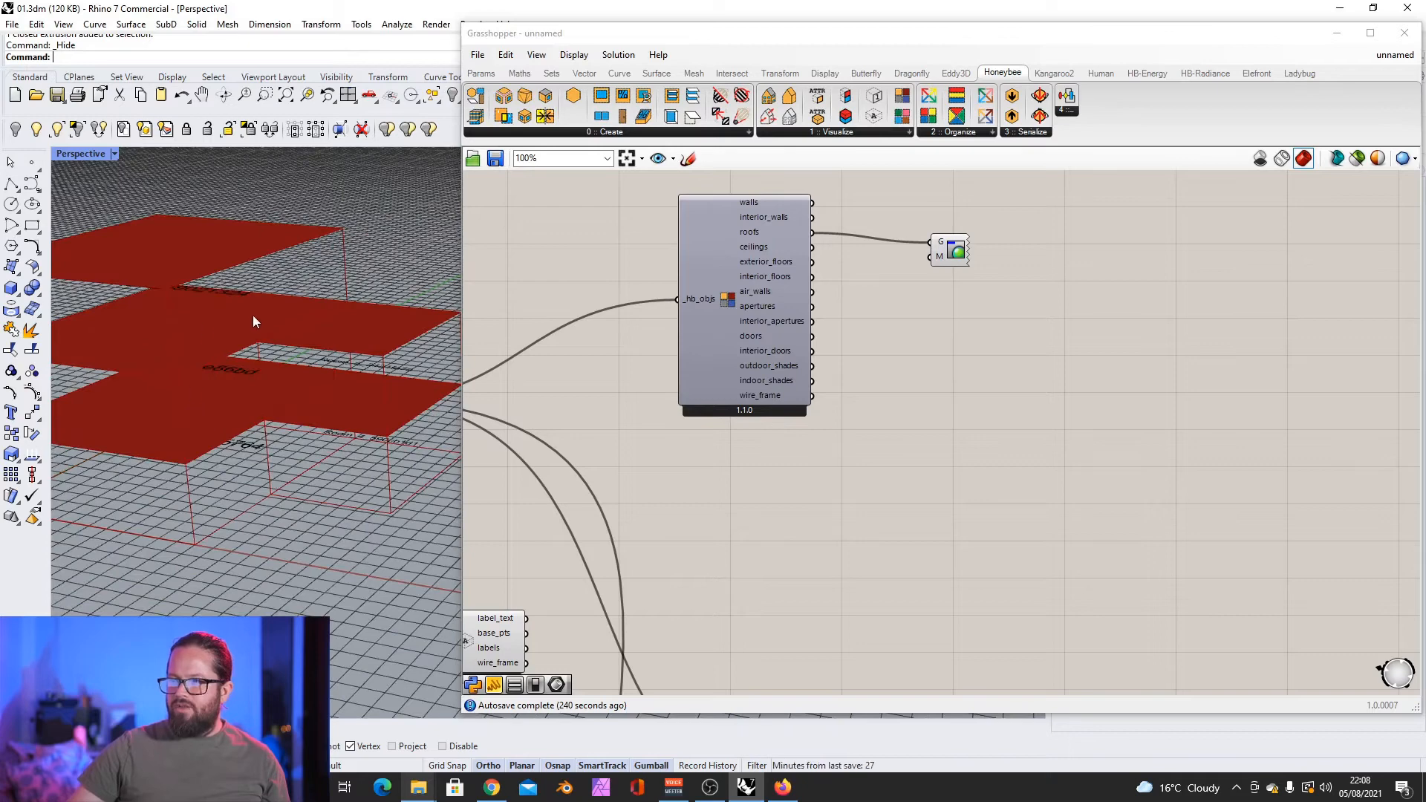
pyautogui.scroll(-6, 287, 319)
pyautogui.moveTo(288, 320); pyautogui.dragTo(313, 395, button='right')
pyautogui.moveTo(813, 248); pyautogui.dragTo(930, 242)
pyautogui.moveTo(287, 365); pyautogui.dragTo(272, 335, button='right')
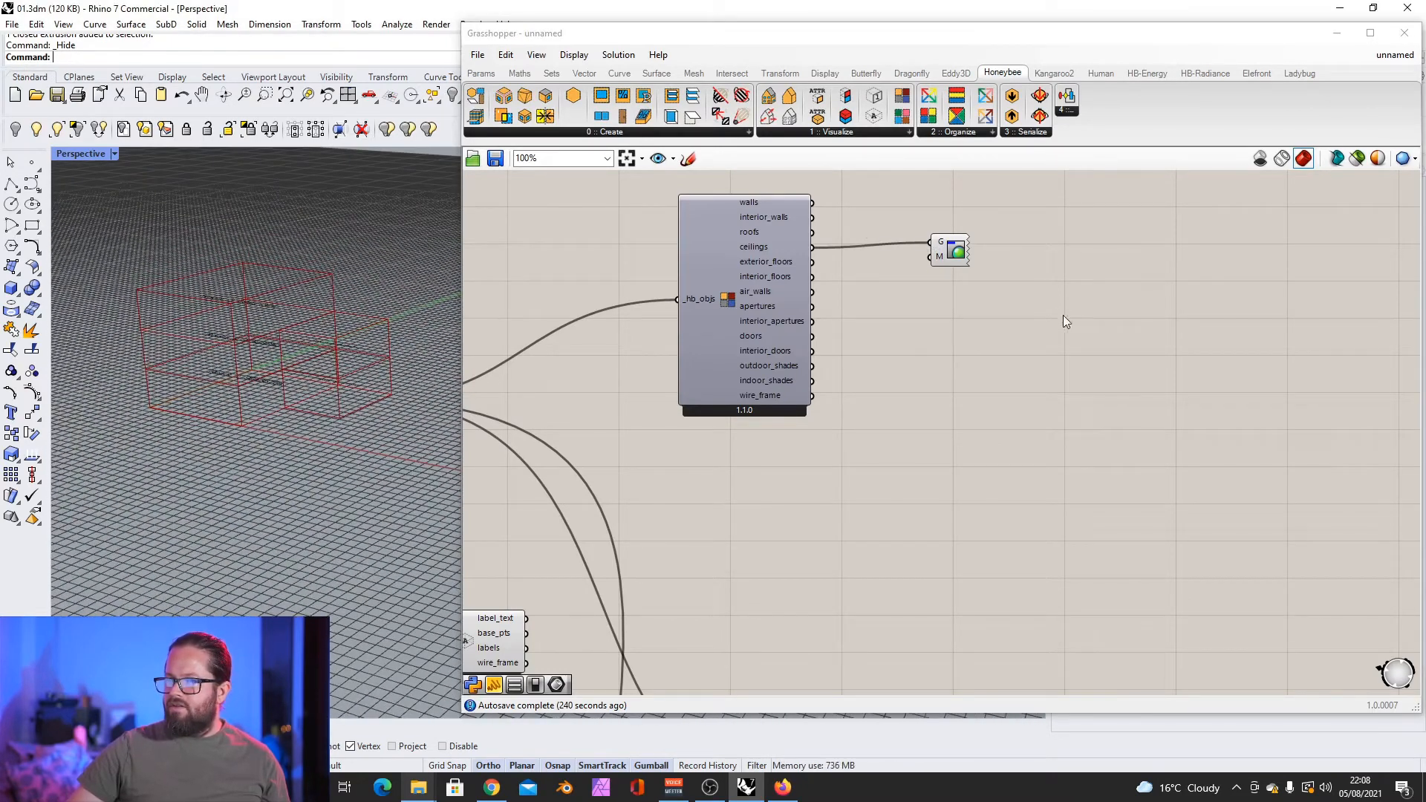
# Step: Connect the exterior_floors output to the Custom Preview's geometry input and inspect the floors in the Rhino viewport
pyautogui.moveTo(815, 264); pyautogui.dragTo(935, 246)
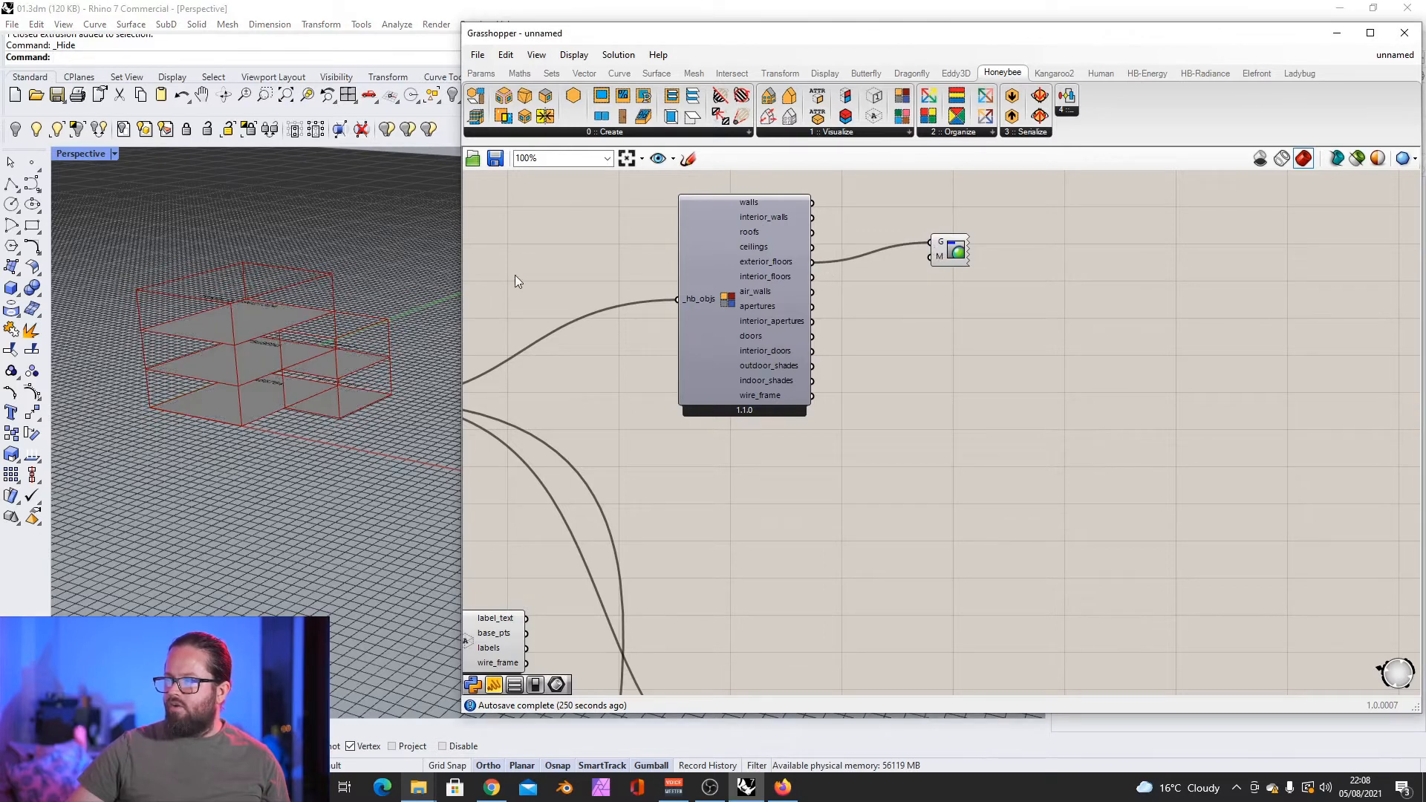
pyautogui.scroll(8, 255, 314)
pyautogui.scroll(-8, 241, 309)
pyautogui.moveTo(241, 309)
pyautogui.mouseDown(button='right')
pyautogui.moveTo(212, 304)
pyautogui.moveTo(256, 315)
pyautogui.mouseUp(button='right')
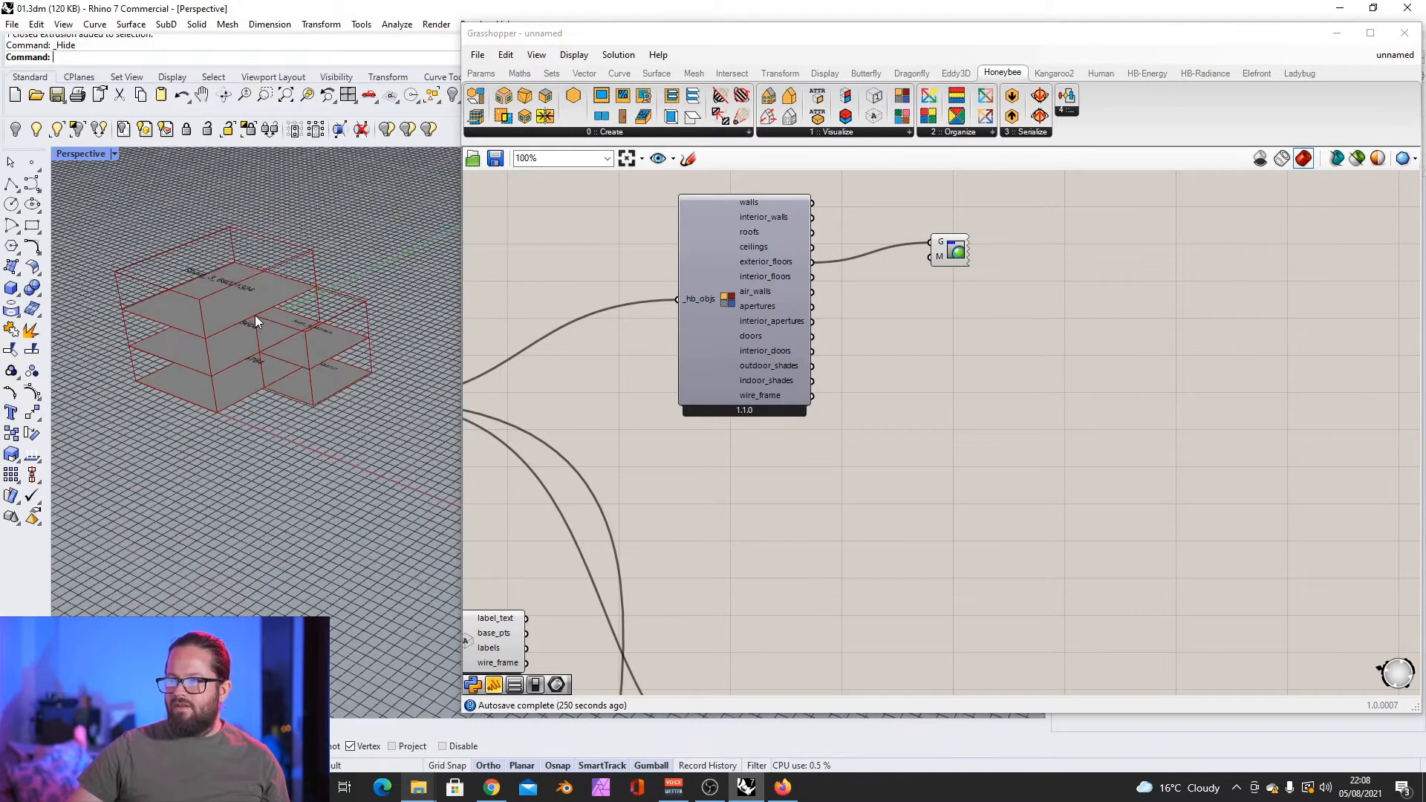
pyautogui.scroll(3, 256, 315)
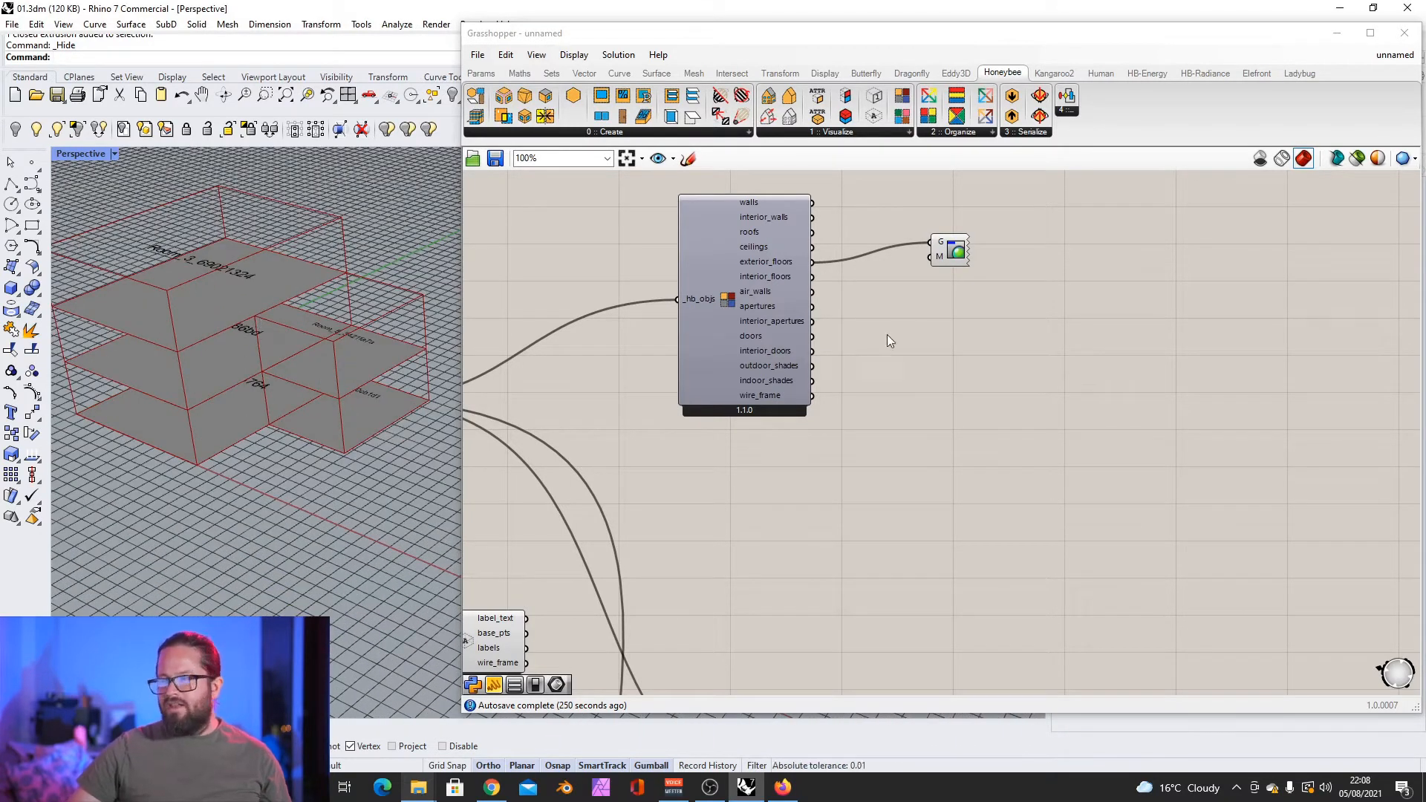
# Step: Feed the interior_floors, air_walls, apertures, interior_apertures, doors and outdoor_shades outputs one after another into the Custom Preview's geometry input
pyautogui.moveTo(814, 276); pyautogui.dragTo(924, 239)
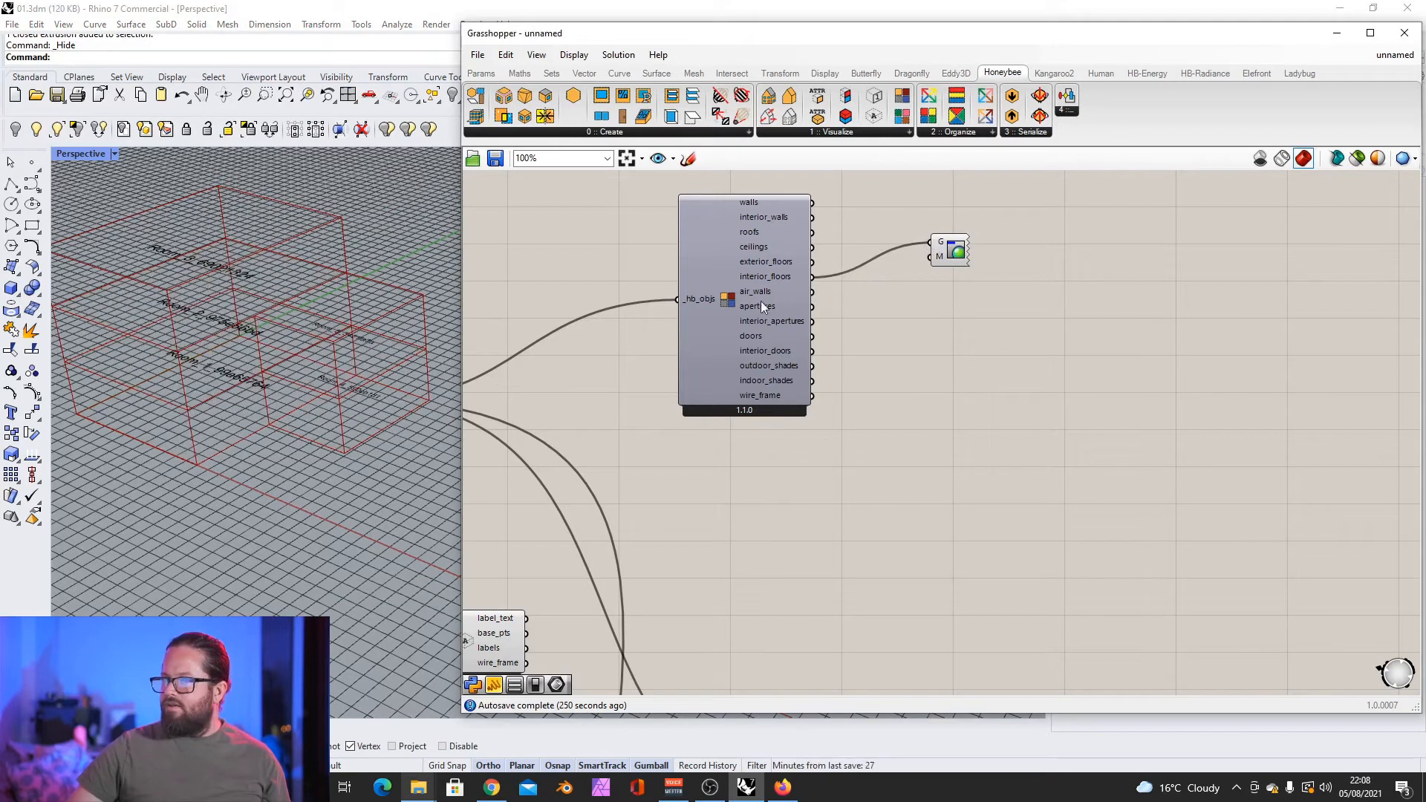
pyautogui.keyDown('shift'); pyautogui.moveTo(814, 293); pyautogui.dragTo(930, 243); pyautogui.keyUp('shift')
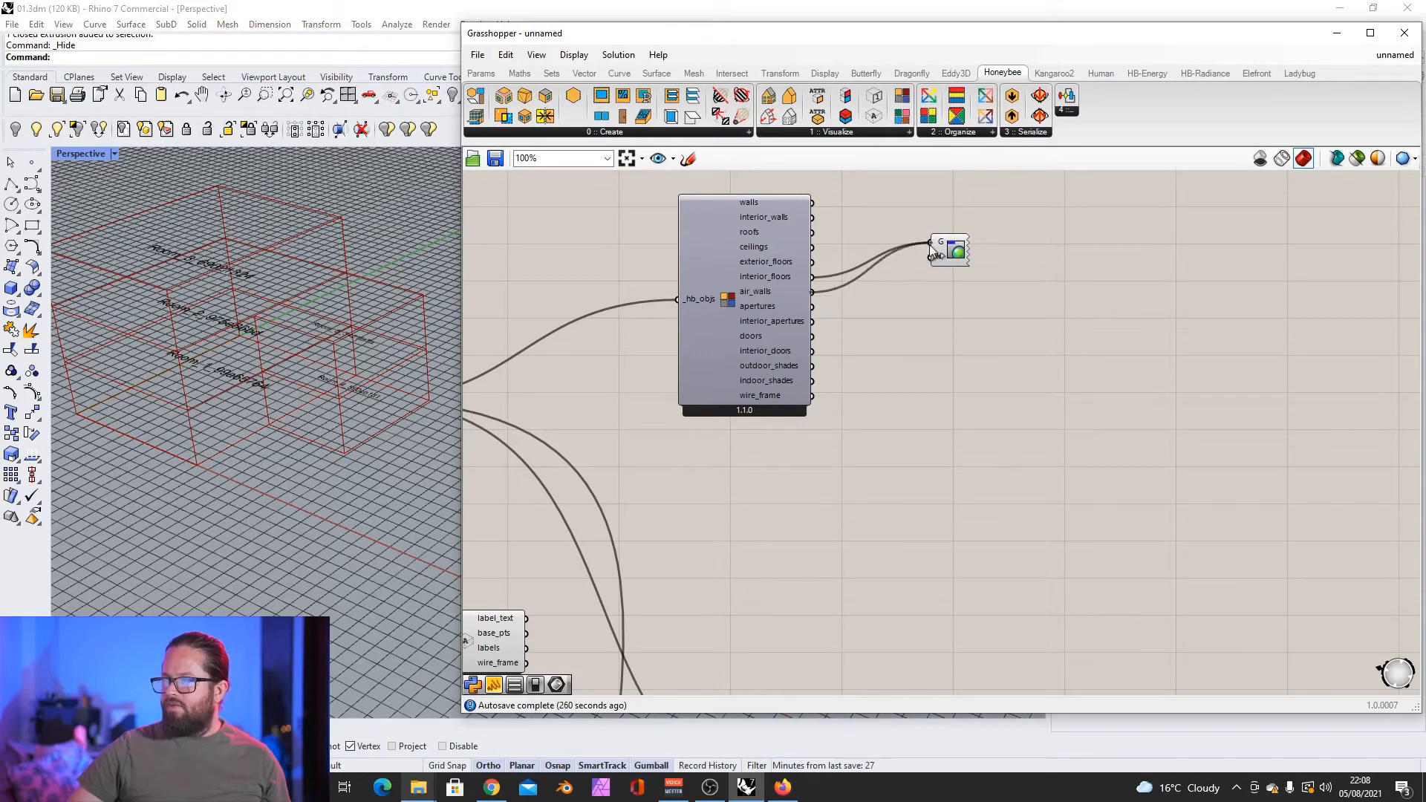
pyautogui.moveTo(815, 306); pyautogui.dragTo(929, 242)
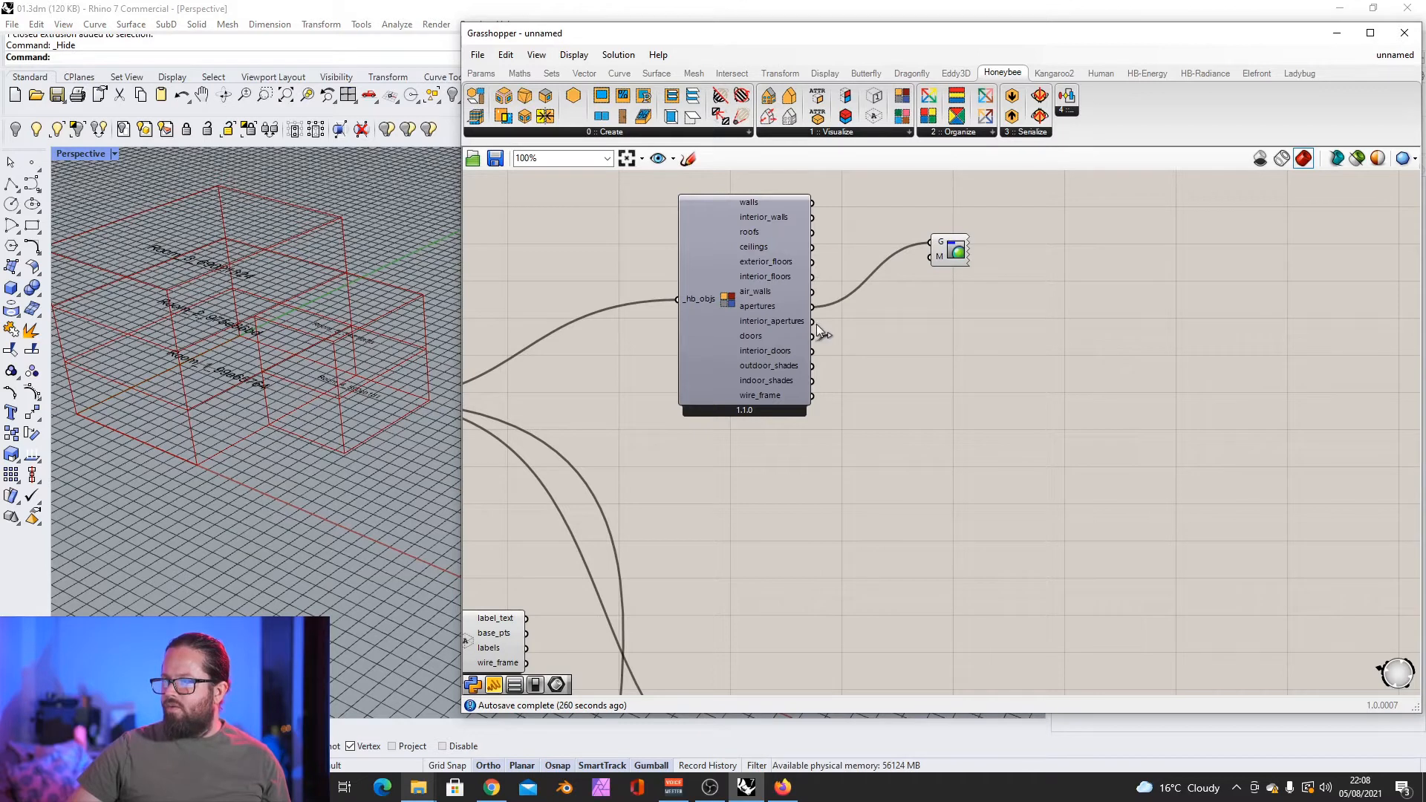
pyautogui.keyDown('shift'); pyautogui.moveTo(812, 324); pyautogui.dragTo(924, 241); pyautogui.keyUp('shift')
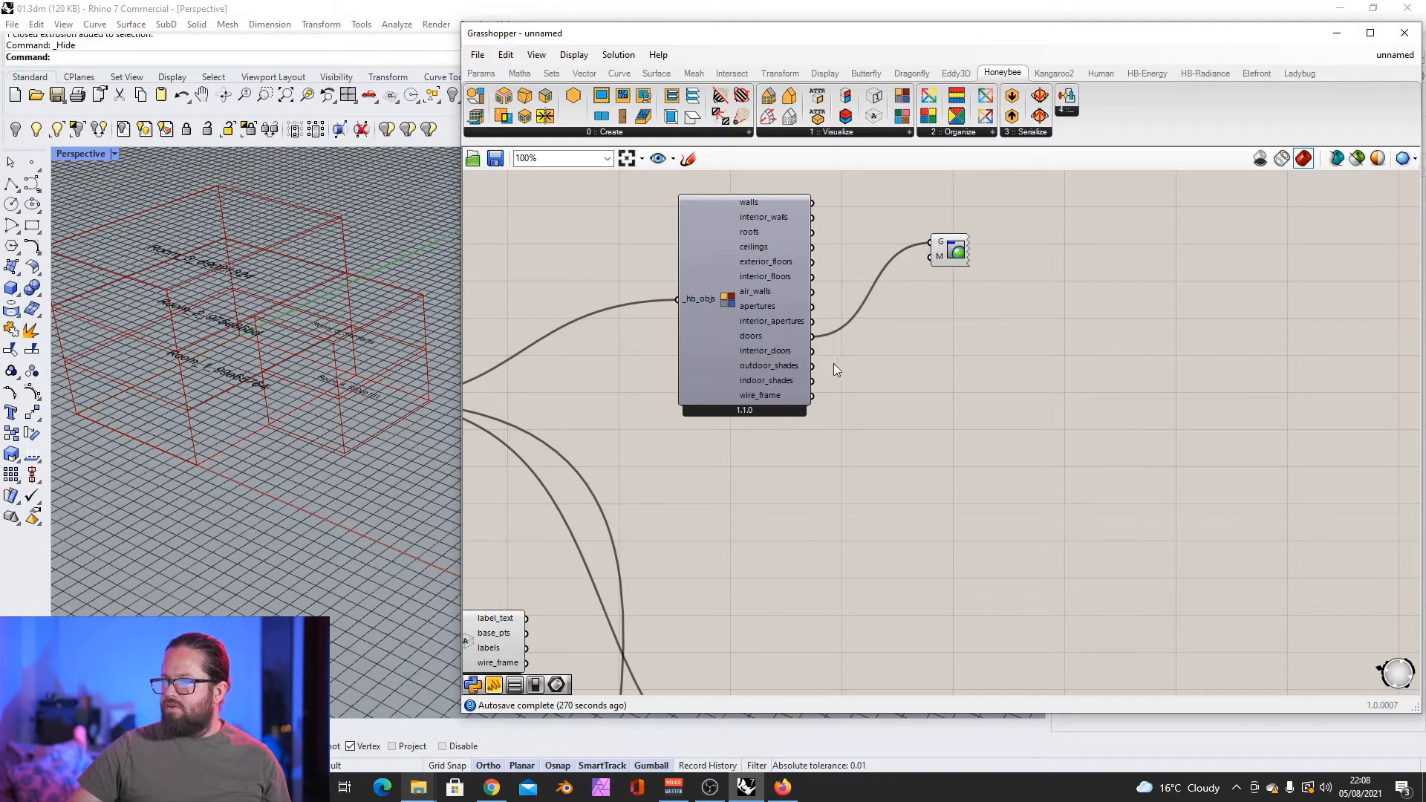
pyautogui.moveTo(873, 321); pyautogui.dragTo(929, 243)
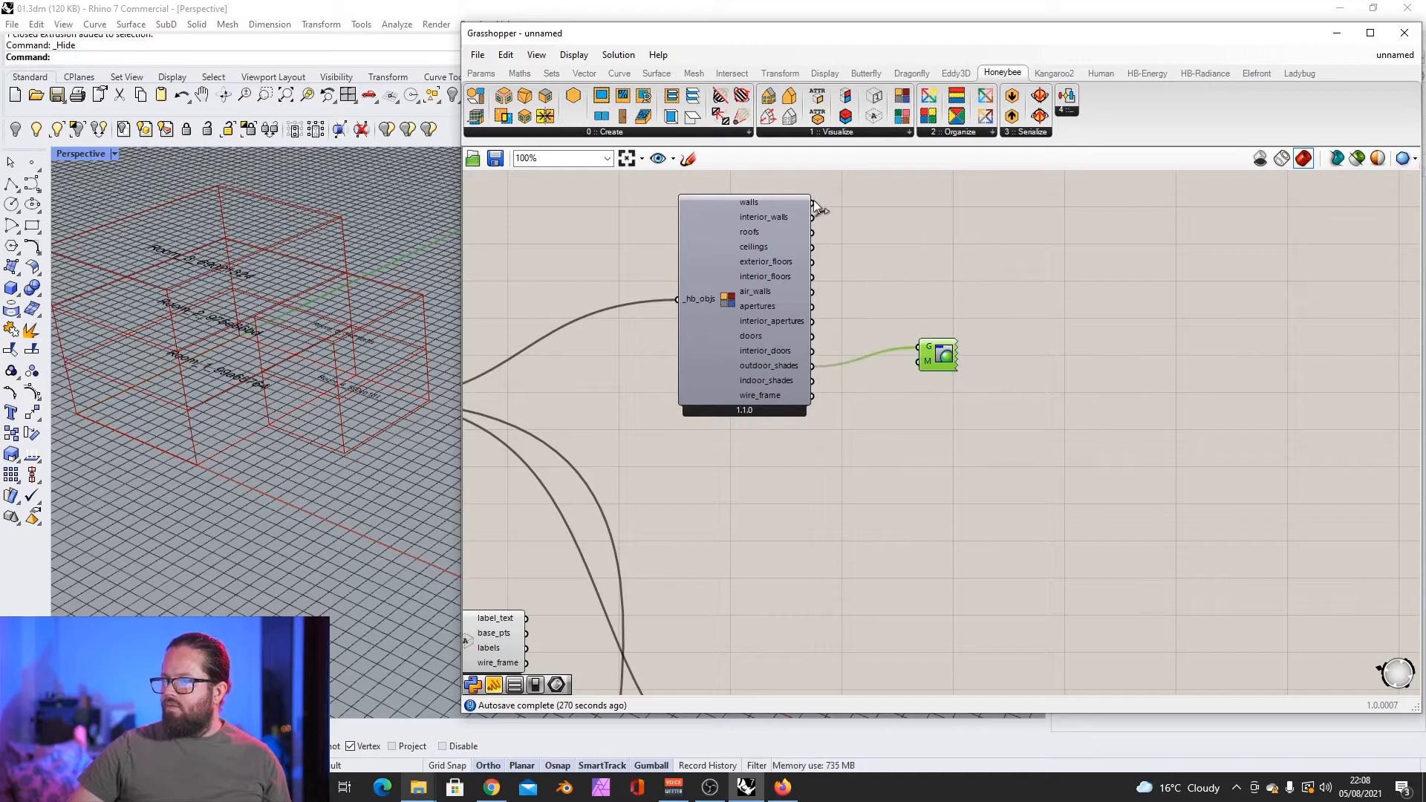
# Step: Reconnect the walls output to the Custom Preview's geometry input and inspect the walls in the Rhino viewport
pyautogui.moveTo(812, 202); pyautogui.dragTo(947, 249)
pyautogui.scroll(3, 368, 299)
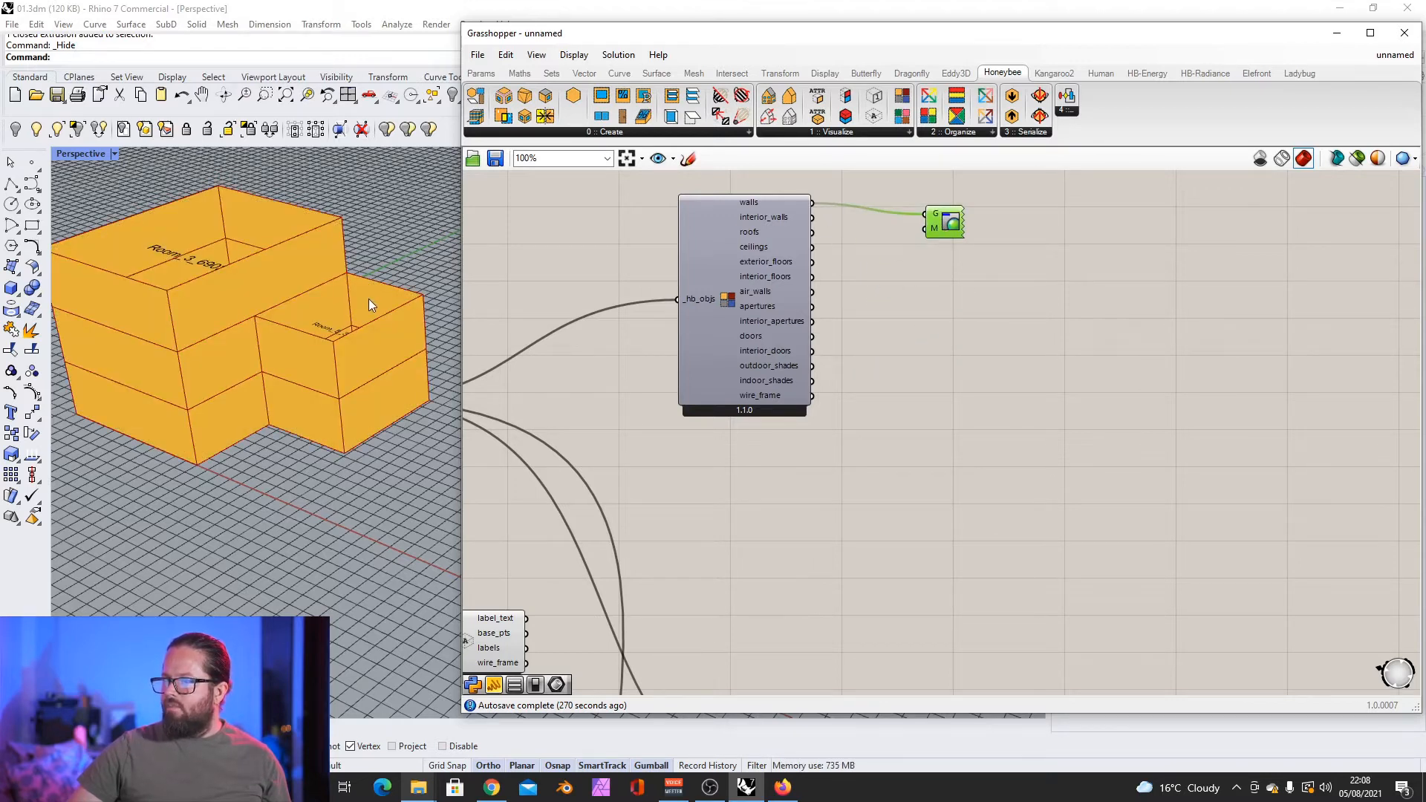
pyautogui.scroll(-4, 302, 308)
pyautogui.scroll(4, 306, 304)
pyautogui.scroll(-1, 291, 297)
pyautogui.moveTo(291, 297); pyautogui.dragTo(318, 325, button='right')
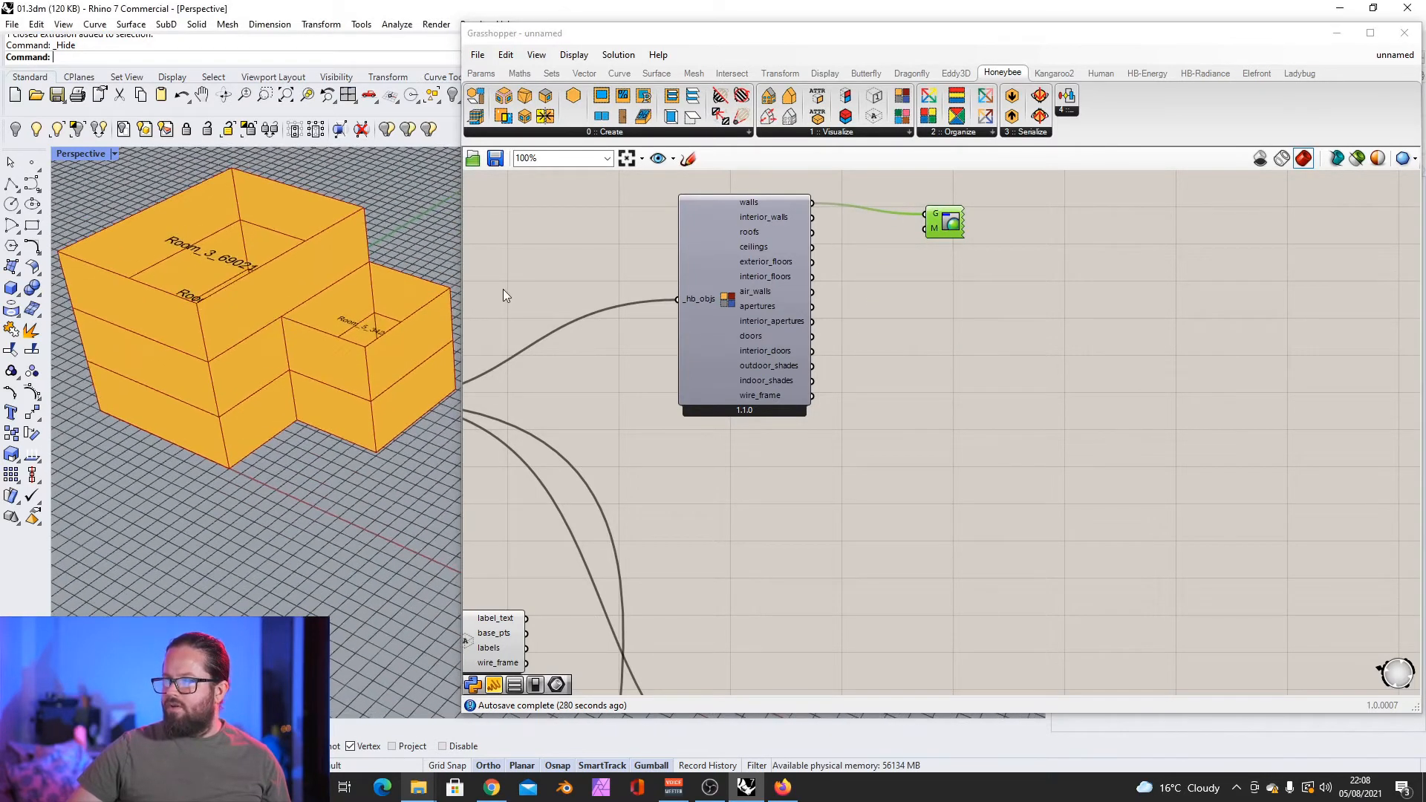
# Step: Duplicate the walls' Custom Preview, place the copy below it and connect the roofs output to its geometry input
pyautogui.click(947, 231)
pyautogui.hotkey('ctrl', 'c')
pyautogui.hotkey('ctrl', 'v')
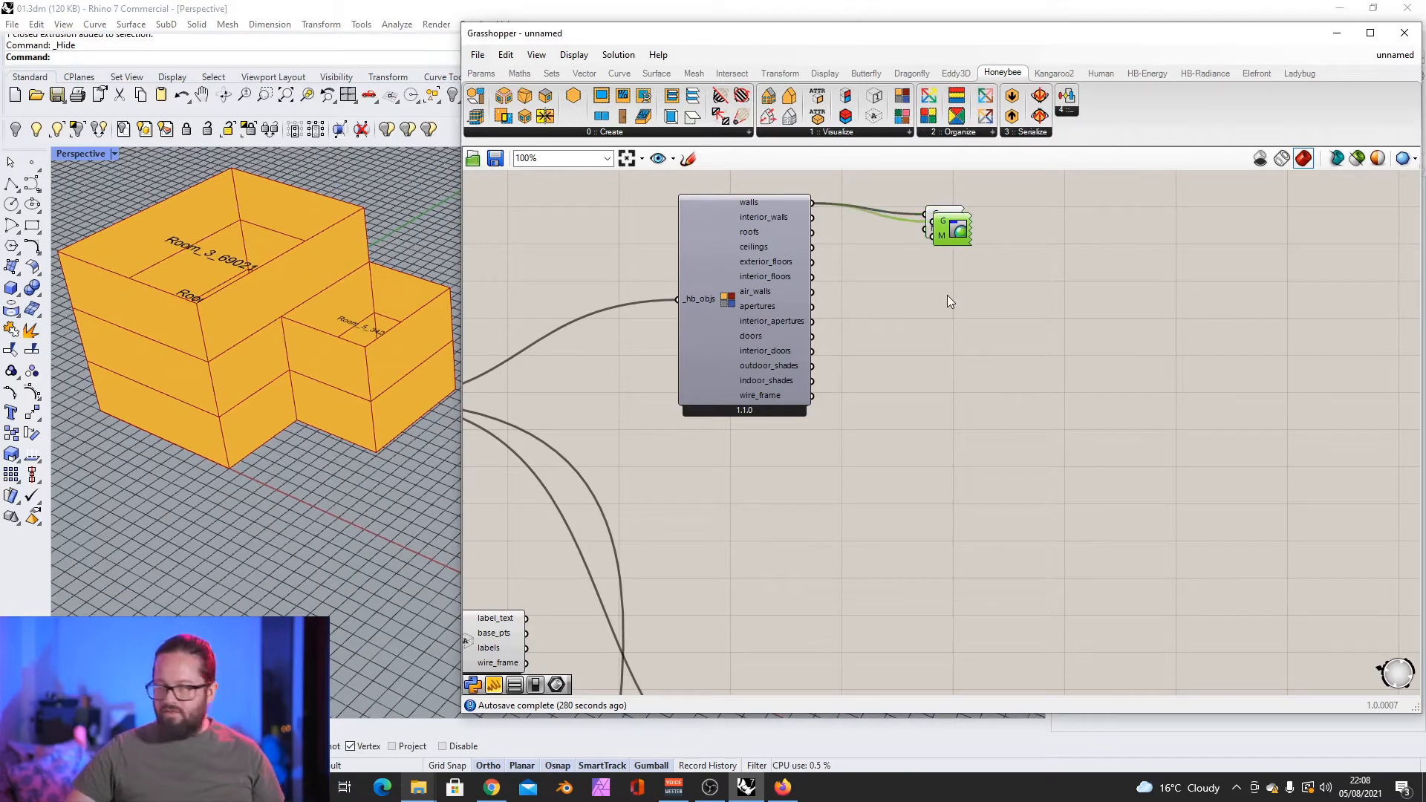
pyautogui.moveTo(949, 236); pyautogui.dragTo(947, 281)
pyautogui.click(891, 297)
pyautogui.moveTo(491, 543); pyautogui.dragTo(727, 384, button='right')
pyautogui.scroll(-2, 727, 384)
pyautogui.scroll(-1, 727, 382)
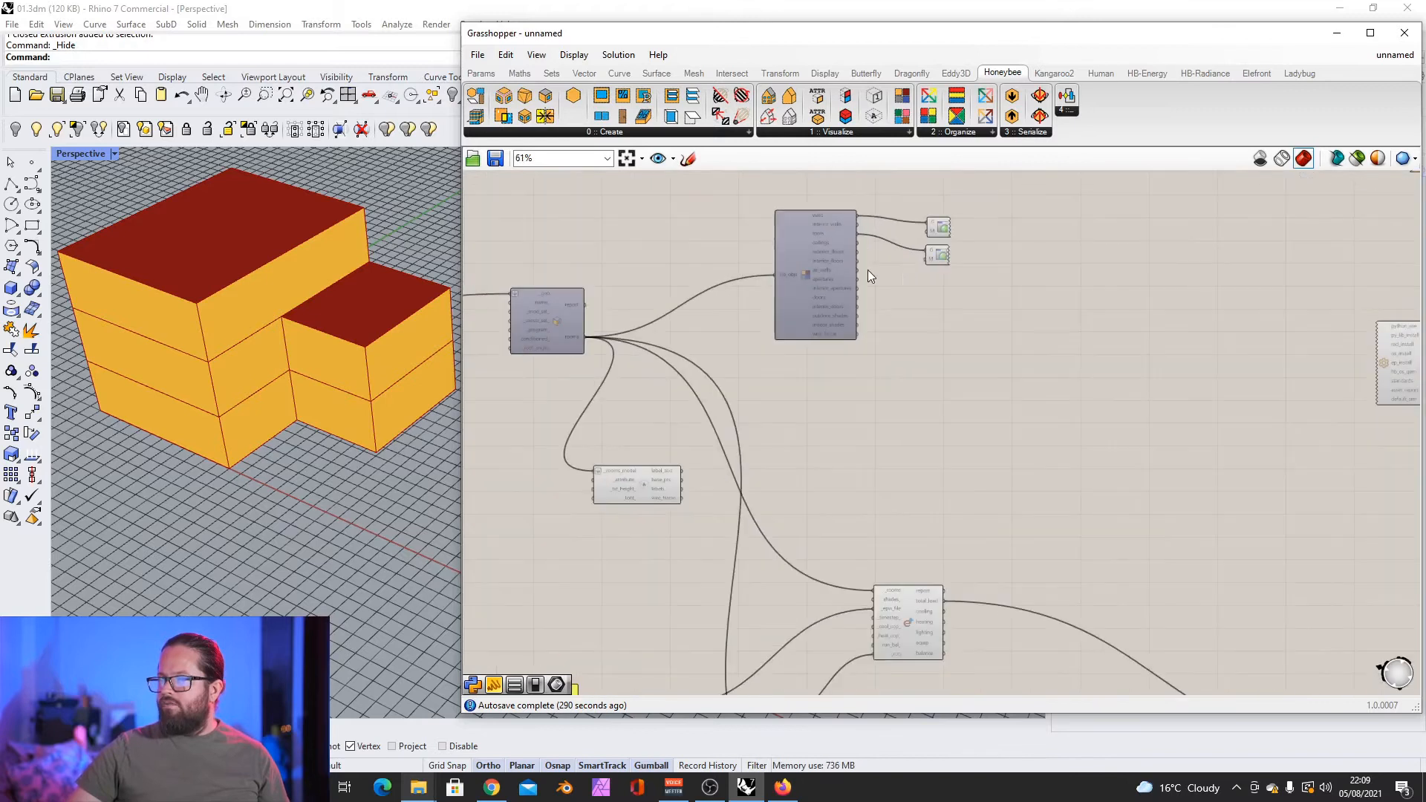
# Step: Move the face visualization group aside and add an HB Apertures by Ratio component beside the room component
pyautogui.moveTo(822, 278); pyautogui.dragTo(848, 260)
pyautogui.moveTo(968, 204); pyautogui.dragTo(911, 274)
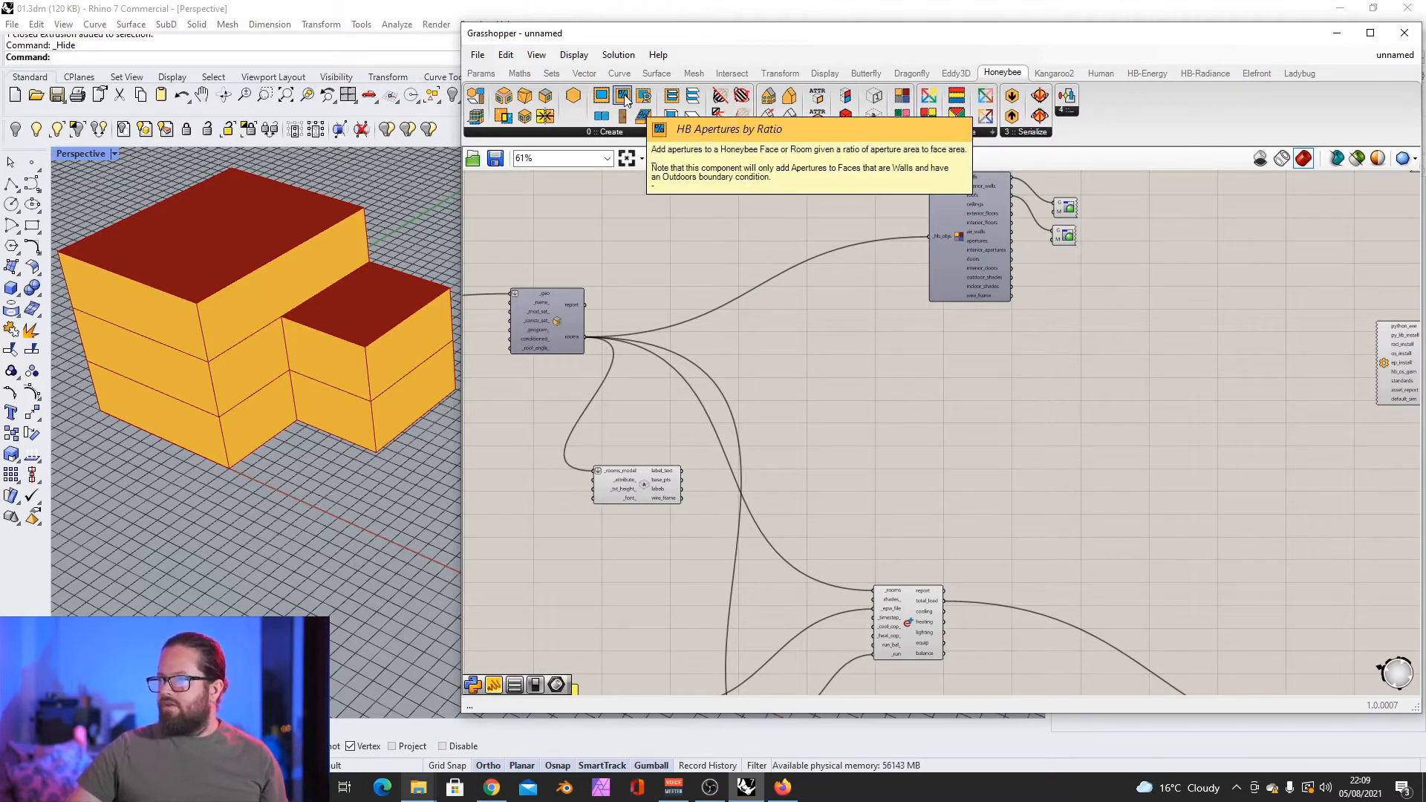
pyautogui.moveTo(625, 99); pyautogui.dragTo(780, 325)
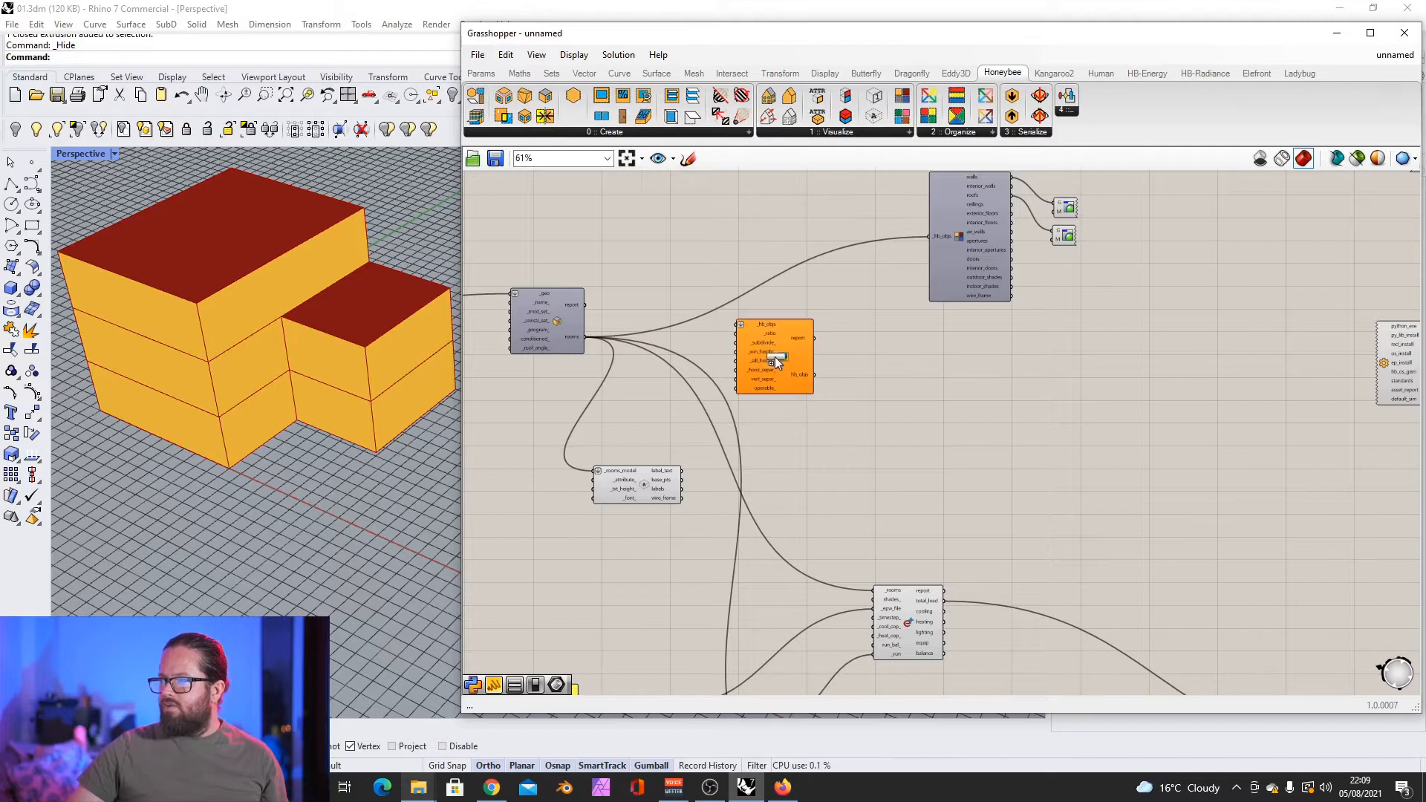
# Step: Move the two annual loads simulation groups and the separate component groups with result panels farther away to free canvas space
pyautogui.scroll(-5, 772, 355)
pyautogui.scroll(1, 855, 274)
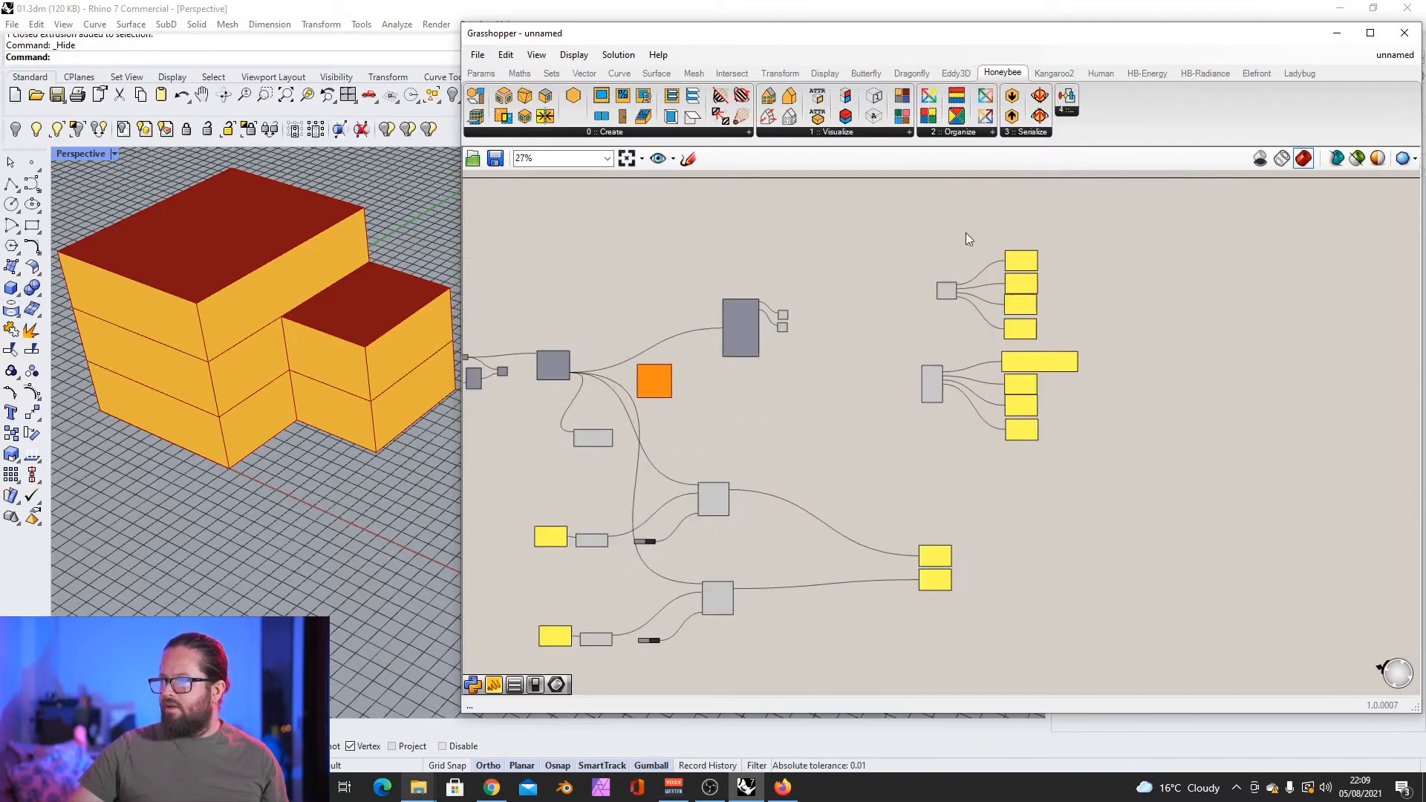
pyautogui.moveTo(913, 222); pyautogui.dragTo(1170, 491)
pyautogui.moveTo(603, 425); pyautogui.dragTo(1054, 616)
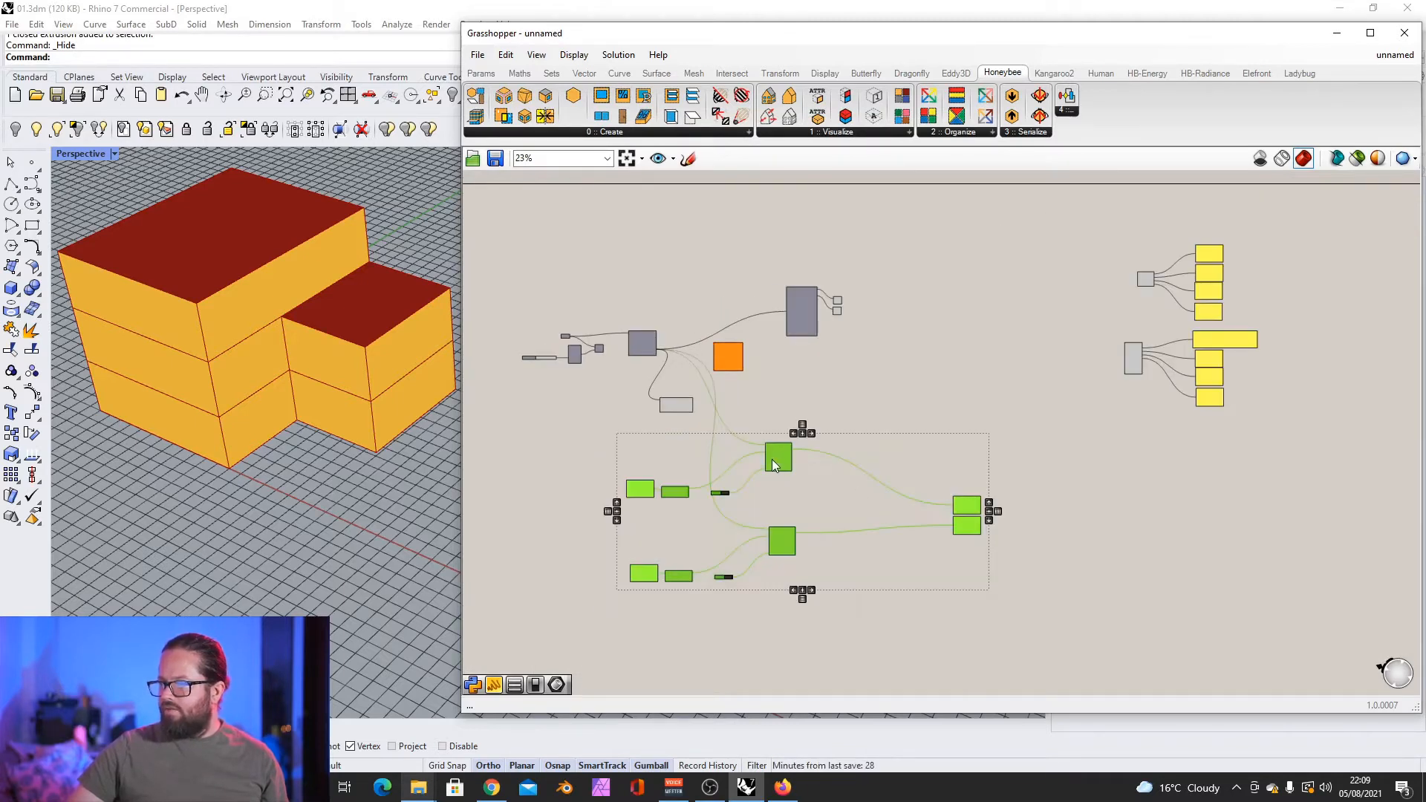
pyautogui.moveTo(773, 459); pyautogui.dragTo(935, 455)
pyautogui.click(864, 384)
pyautogui.scroll(4, 662, 386)
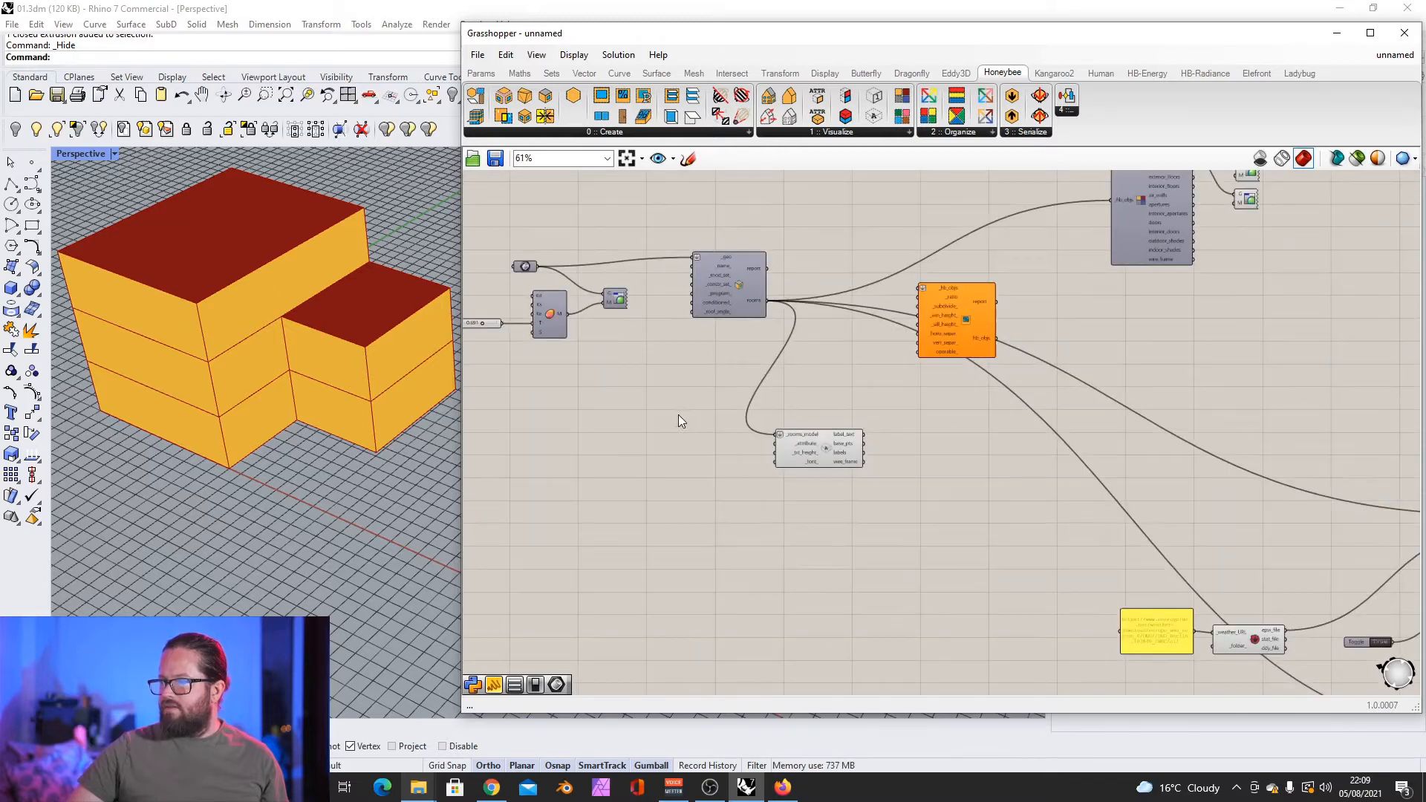
# Step: Reposition the HB Label Rooms and HB Apertures by Ratio components below the room component
pyautogui.moveTo(767, 455); pyautogui.dragTo(739, 466)
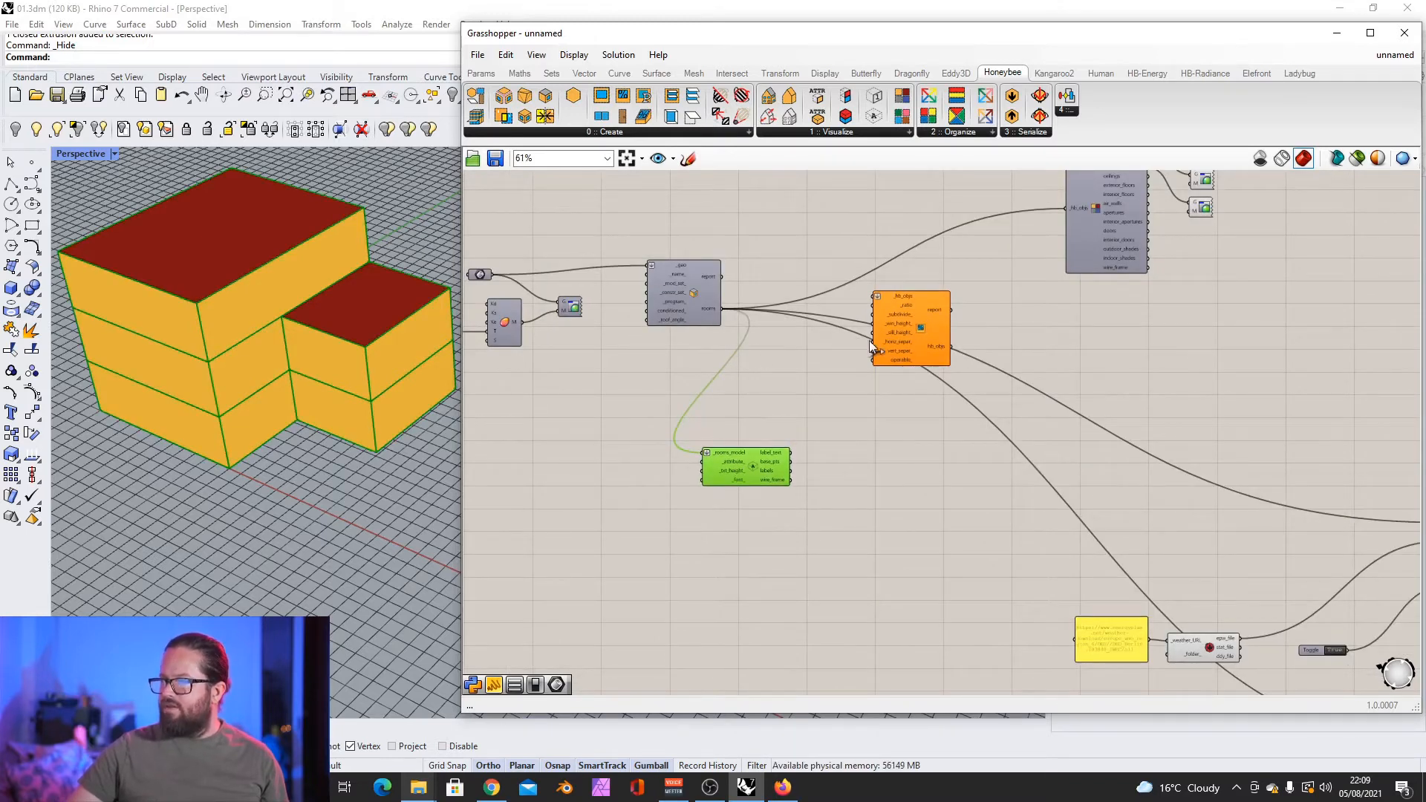
pyautogui.scroll(3, 884, 334)
pyautogui.moveTo(890, 330); pyautogui.dragTo(784, 457)
pyautogui.scroll(-3, 713, 460)
pyautogui.scroll(2, 632, 513)
pyautogui.moveTo(680, 473); pyautogui.dragTo(658, 530)
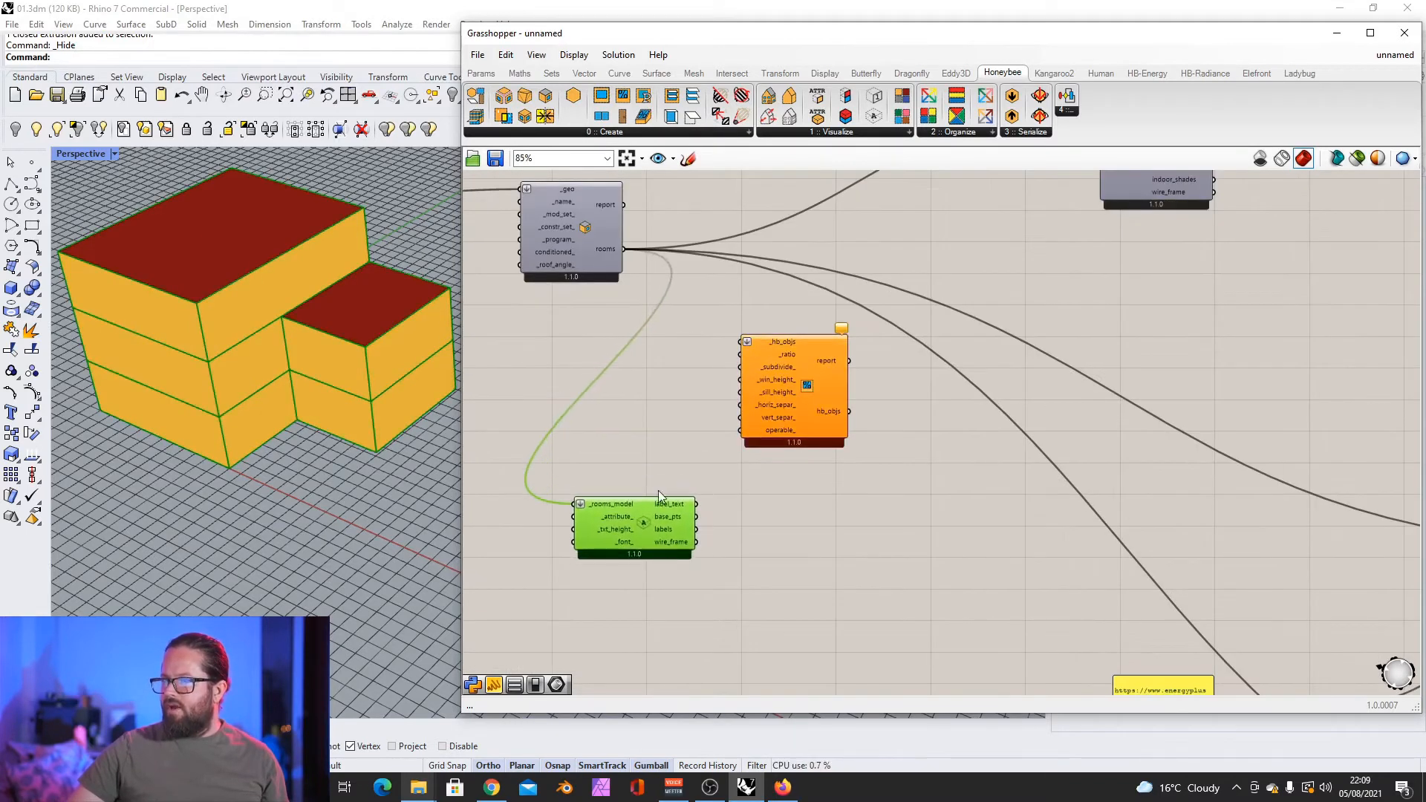
# Step: Connect the rooms output to the _hb_objs input of HB Apertures by Ratio and adjust the component's position
pyautogui.moveTo(732, 343); pyautogui.dragTo(741, 343)
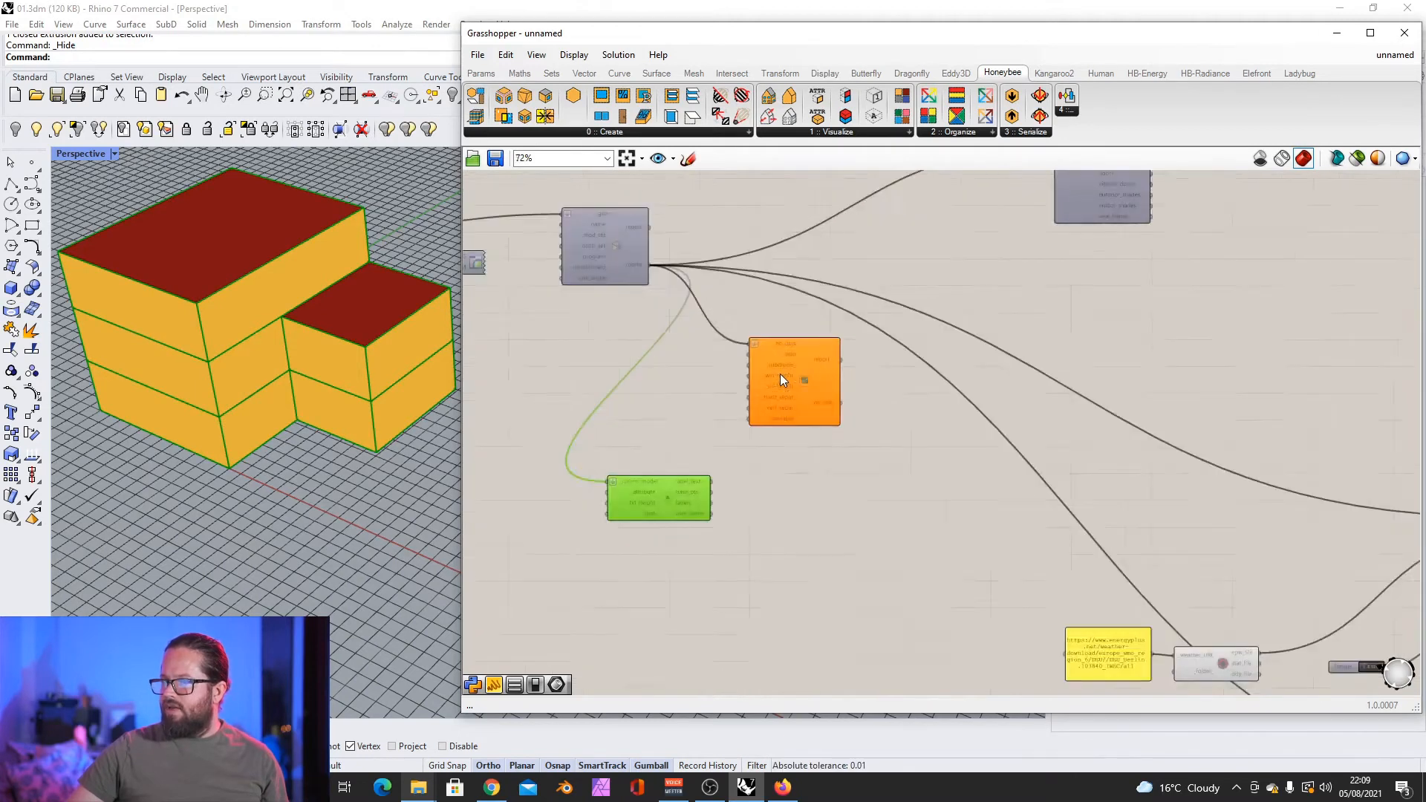
pyautogui.scroll(2, 780, 373)
pyautogui.moveTo(820, 380); pyautogui.dragTo(853, 400)
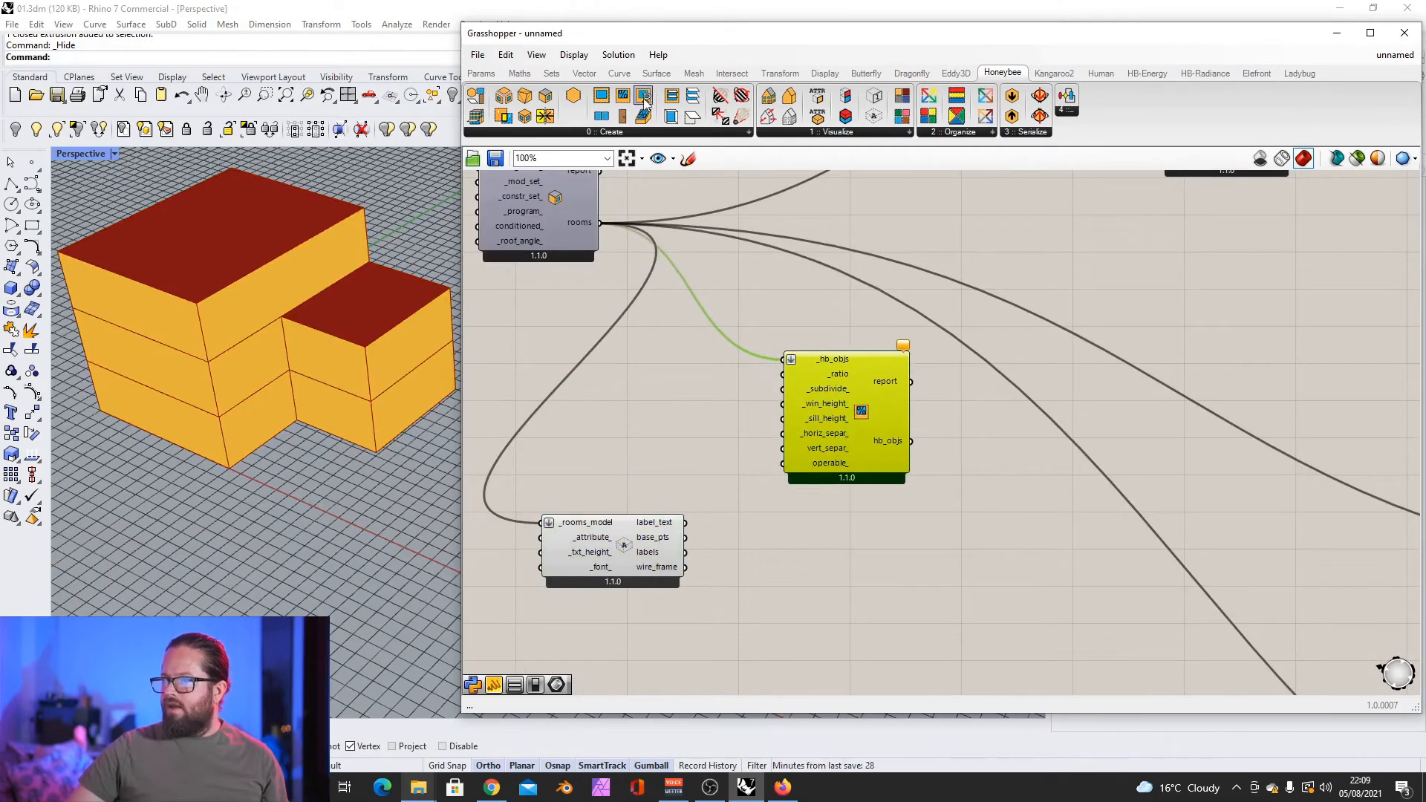
pyautogui.moveTo(849, 382); pyautogui.dragTo(856, 380)
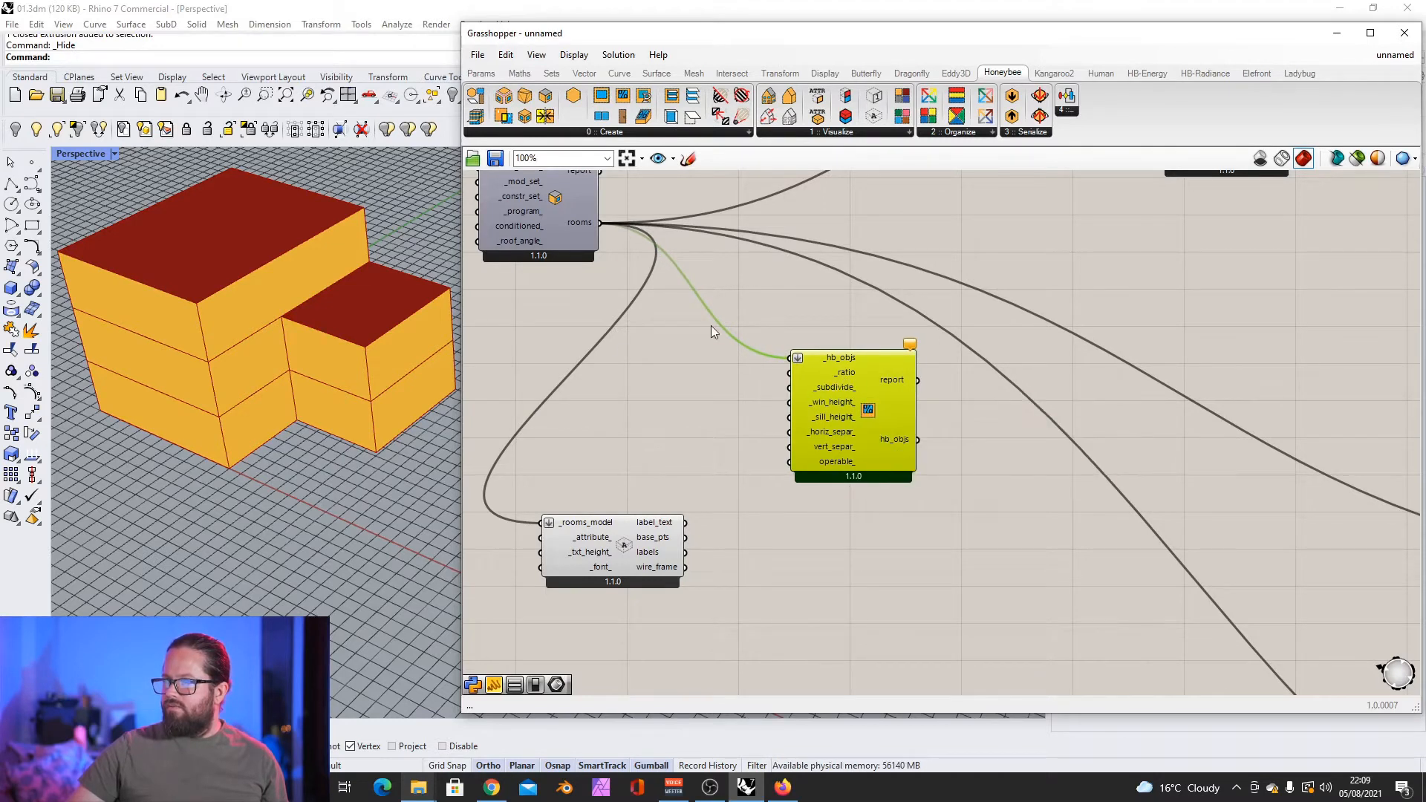
pyautogui.doubleClick(716, 401)
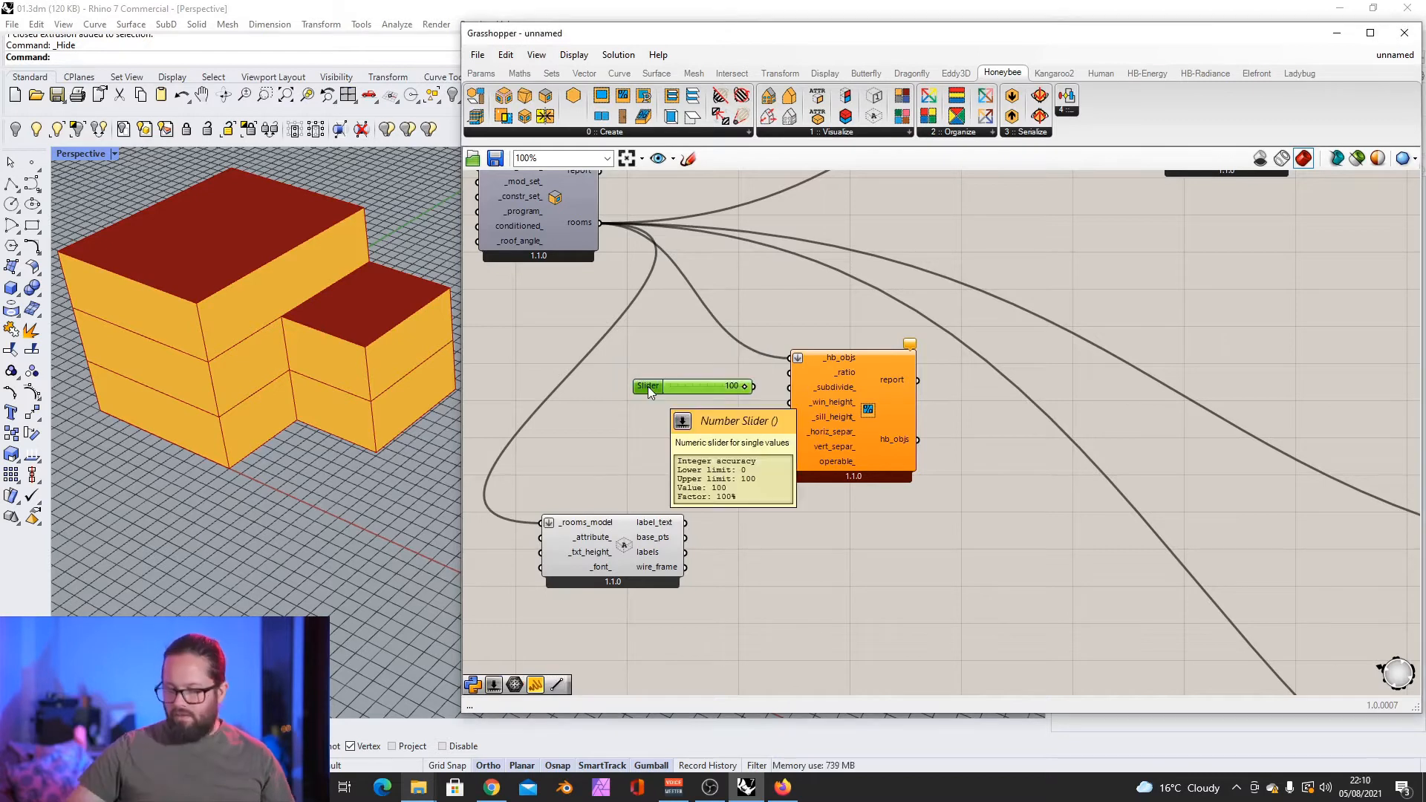
pyautogui.press('Delete')
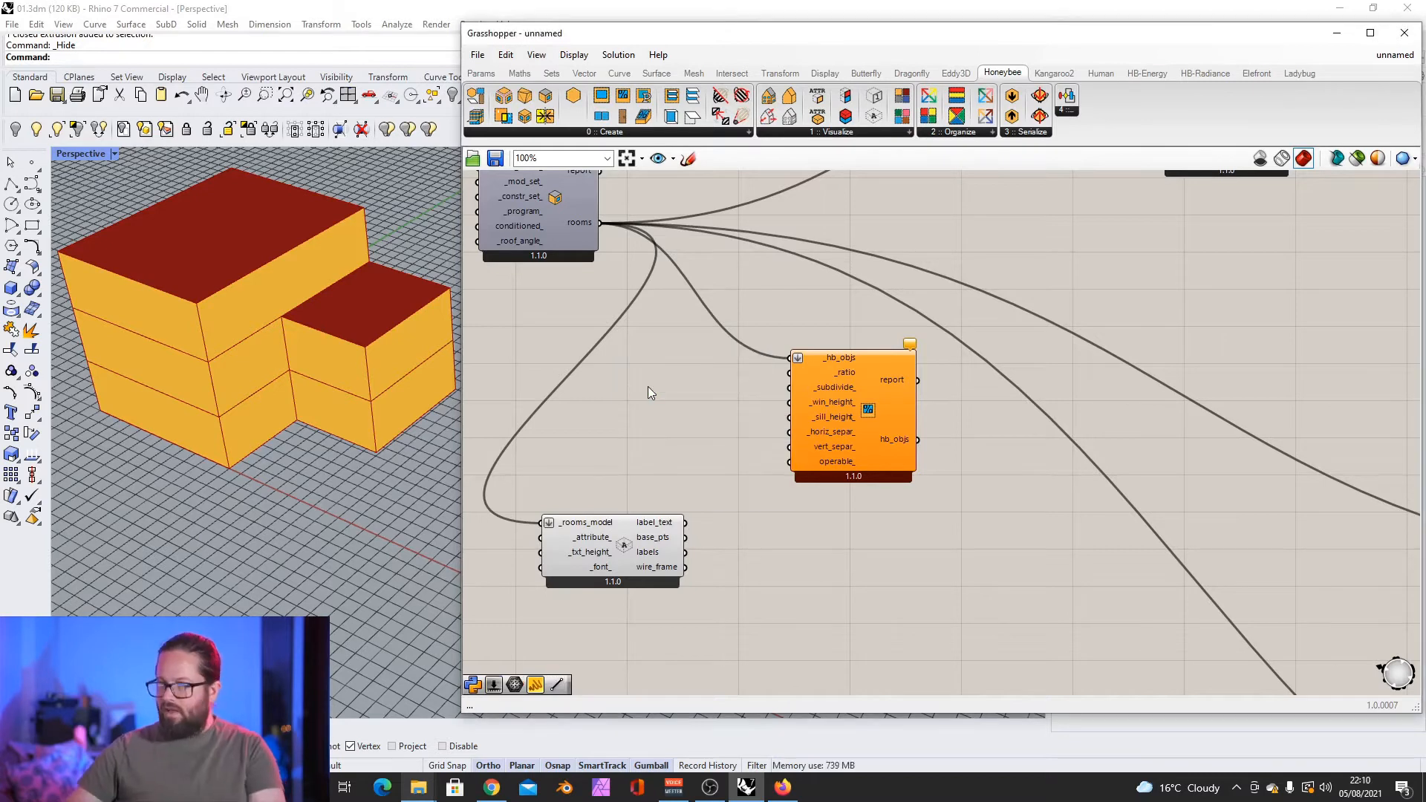
pyautogui.doubleClick(648, 387)
pyautogui.doubleClick(649, 395)
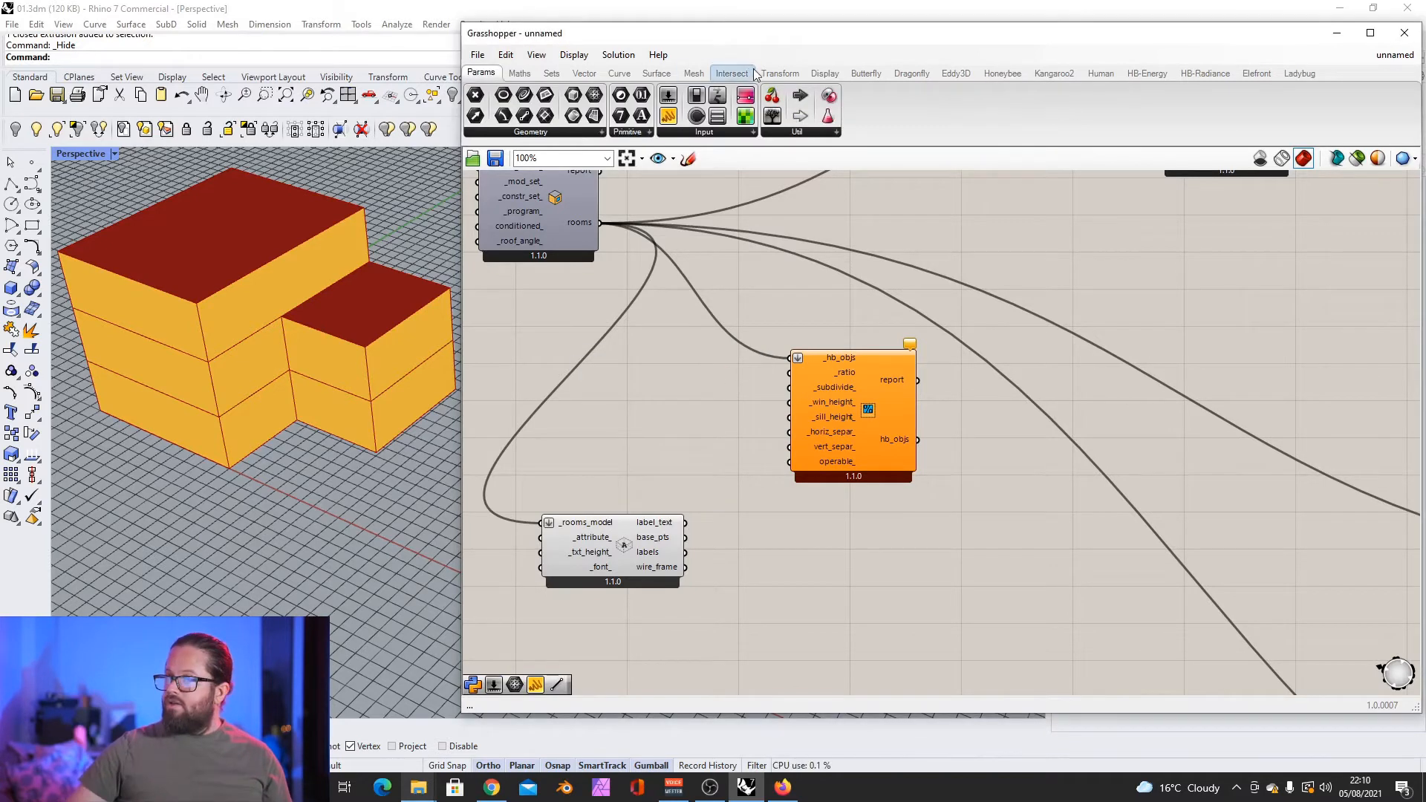
# Step: Add a decimal Number Slider set to 0.630 and connect it to the _ratio input of HB Apertures by Ratio
pyautogui.moveTo(675, 102); pyautogui.dragTo(611, 392)
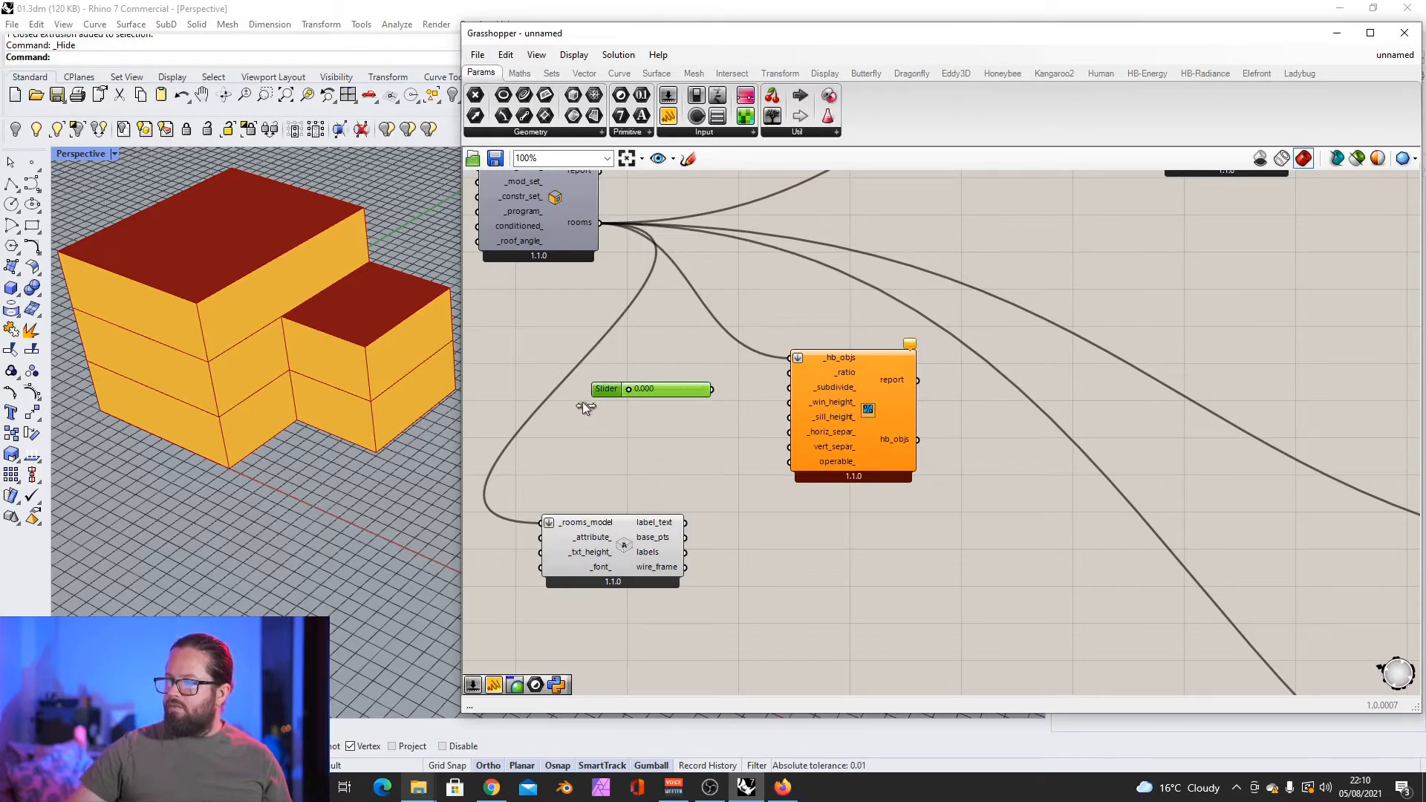
pyautogui.moveTo(712, 389); pyautogui.dragTo(789, 373)
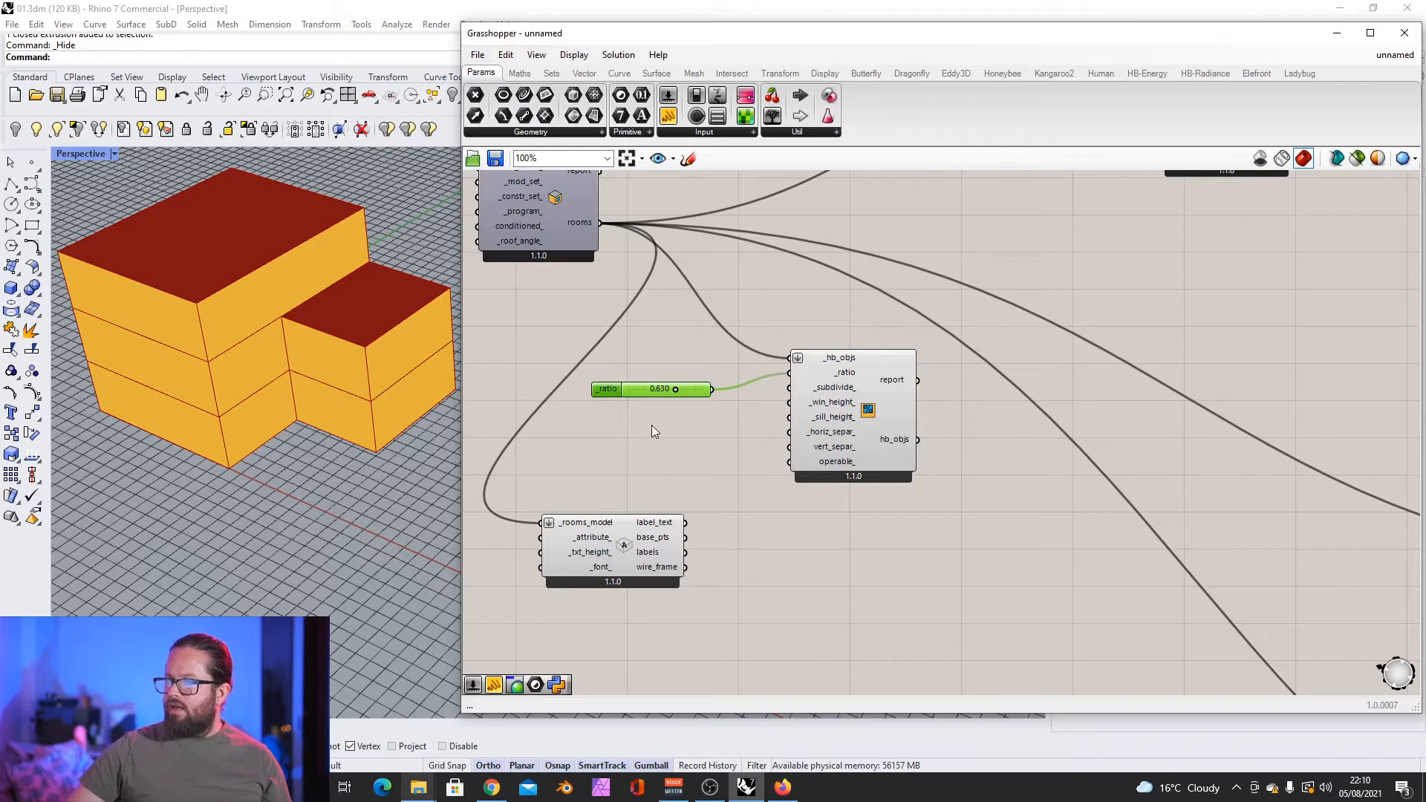
pyautogui.scroll(-3, 652, 426)
pyautogui.scroll(-3, 522, 471)
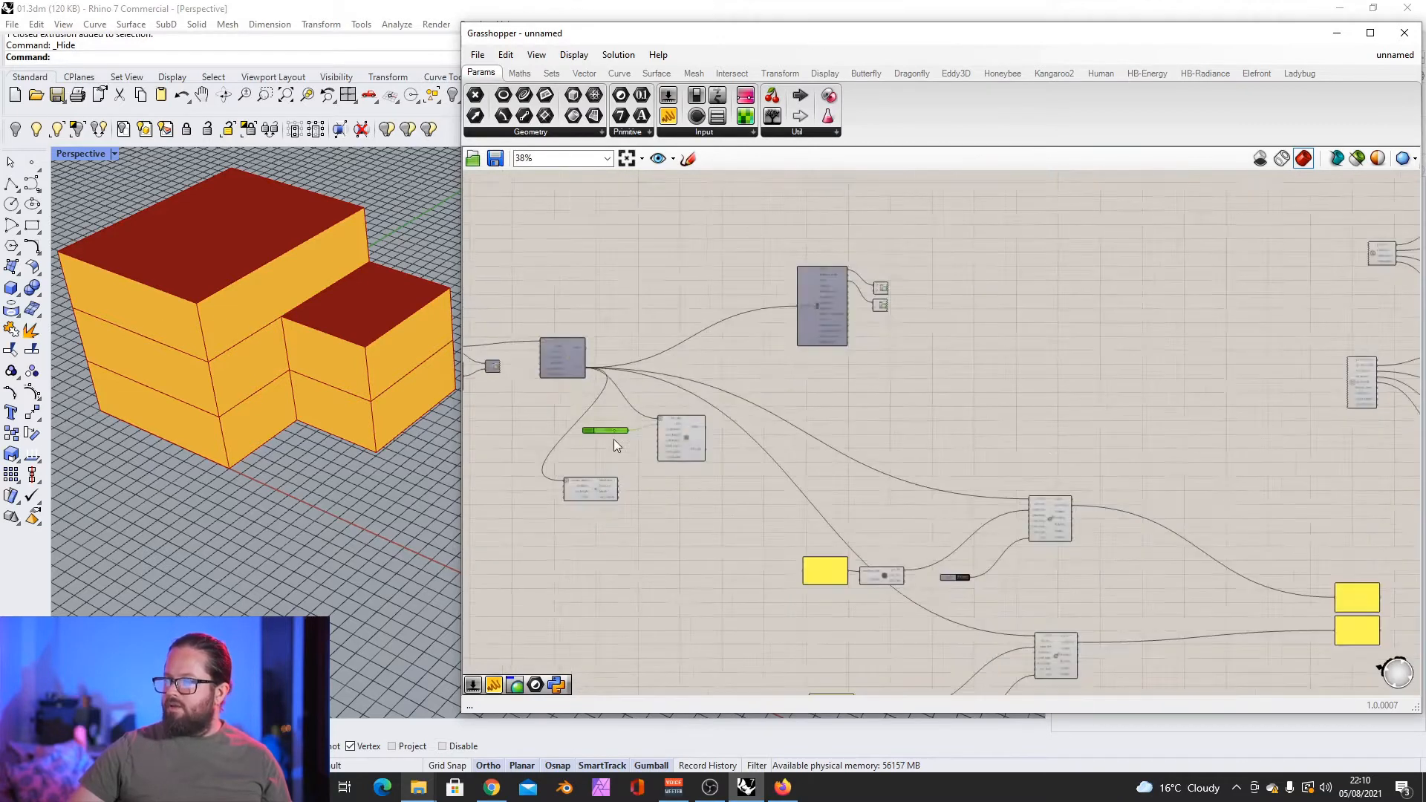
# Step: Connect the hb_objs output of HB Apertures by Ratio to the face visualization component's _hb_objs input and inspect the window openings
pyautogui.scroll(4, 754, 364)
pyautogui.moveTo(737, 375); pyautogui.dragTo(851, 366, button='right')
pyautogui.click(519, 358)
pyautogui.scroll(1, 520, 330)
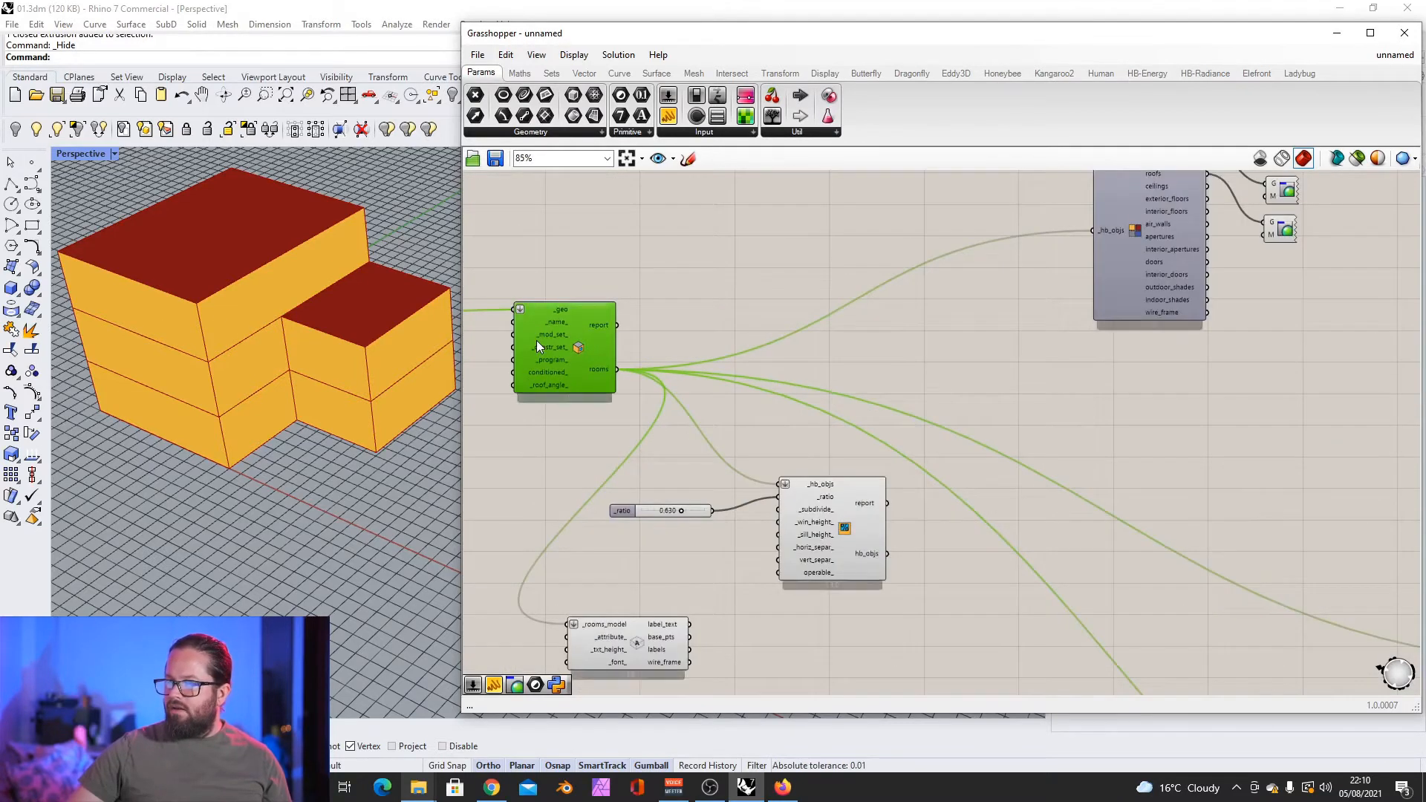
pyautogui.click(860, 504)
pyautogui.scroll(-2, 817, 497)
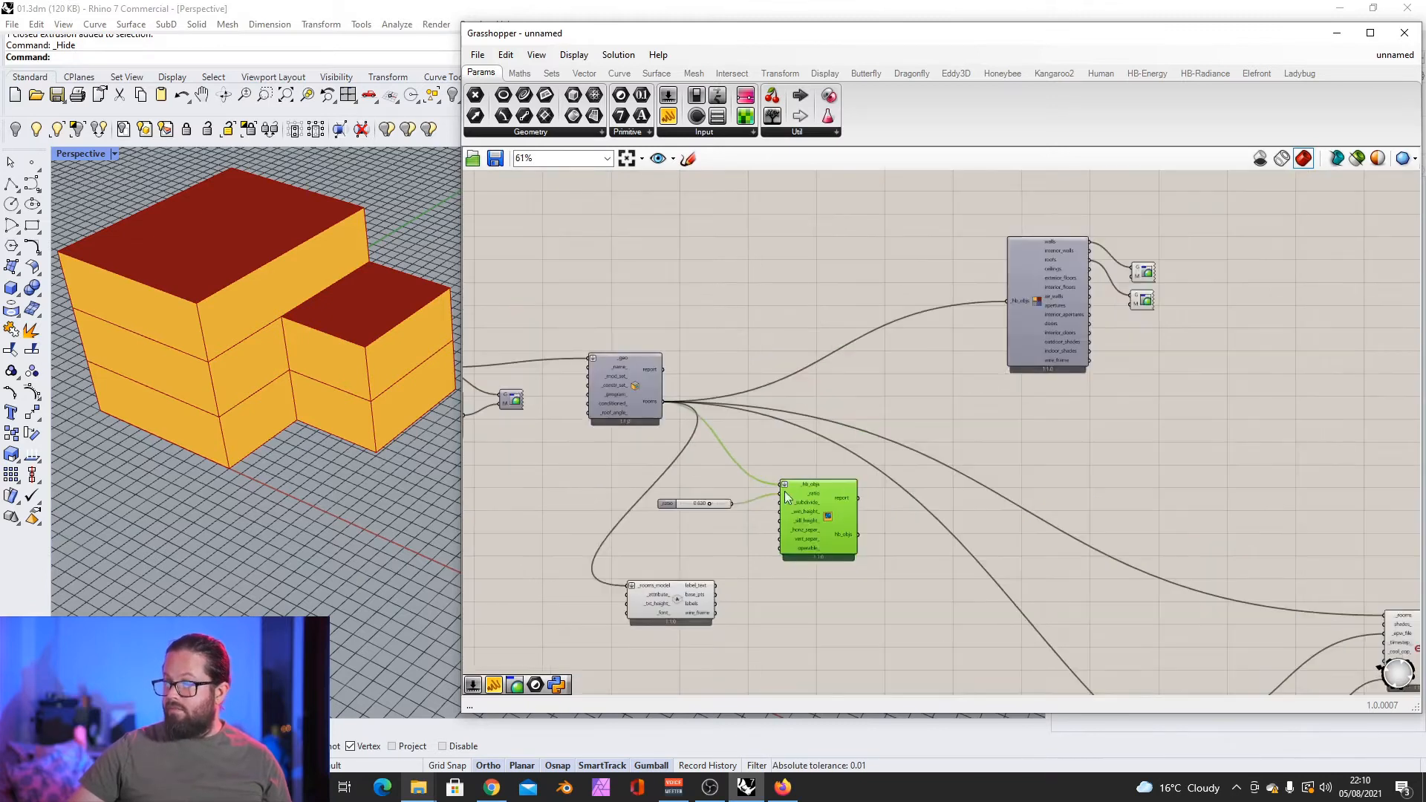
pyautogui.scroll(-1, 814, 513)
pyautogui.scroll(2, 774, 503)
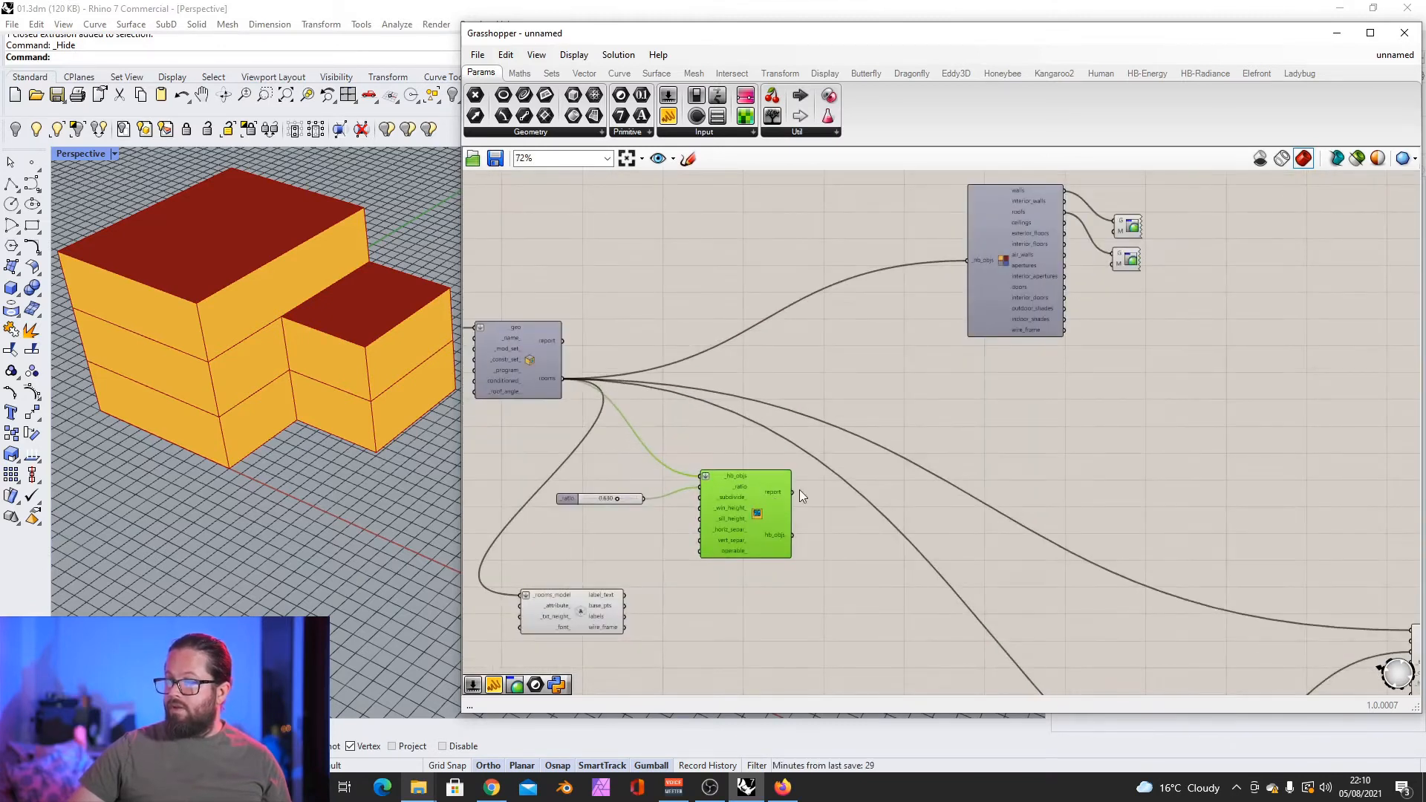
pyautogui.moveTo(793, 536); pyautogui.dragTo(968, 263)
pyautogui.moveTo(256, 394)
pyautogui.mouseDown(button='right')
pyautogui.moveTo(225, 304)
pyautogui.moveTo(256, 371)
pyautogui.mouseUp(button='right')
pyautogui.scroll(5, 229, 302)
pyautogui.scroll(-3, 228, 301)
pyautogui.scroll(-4, 256, 374)
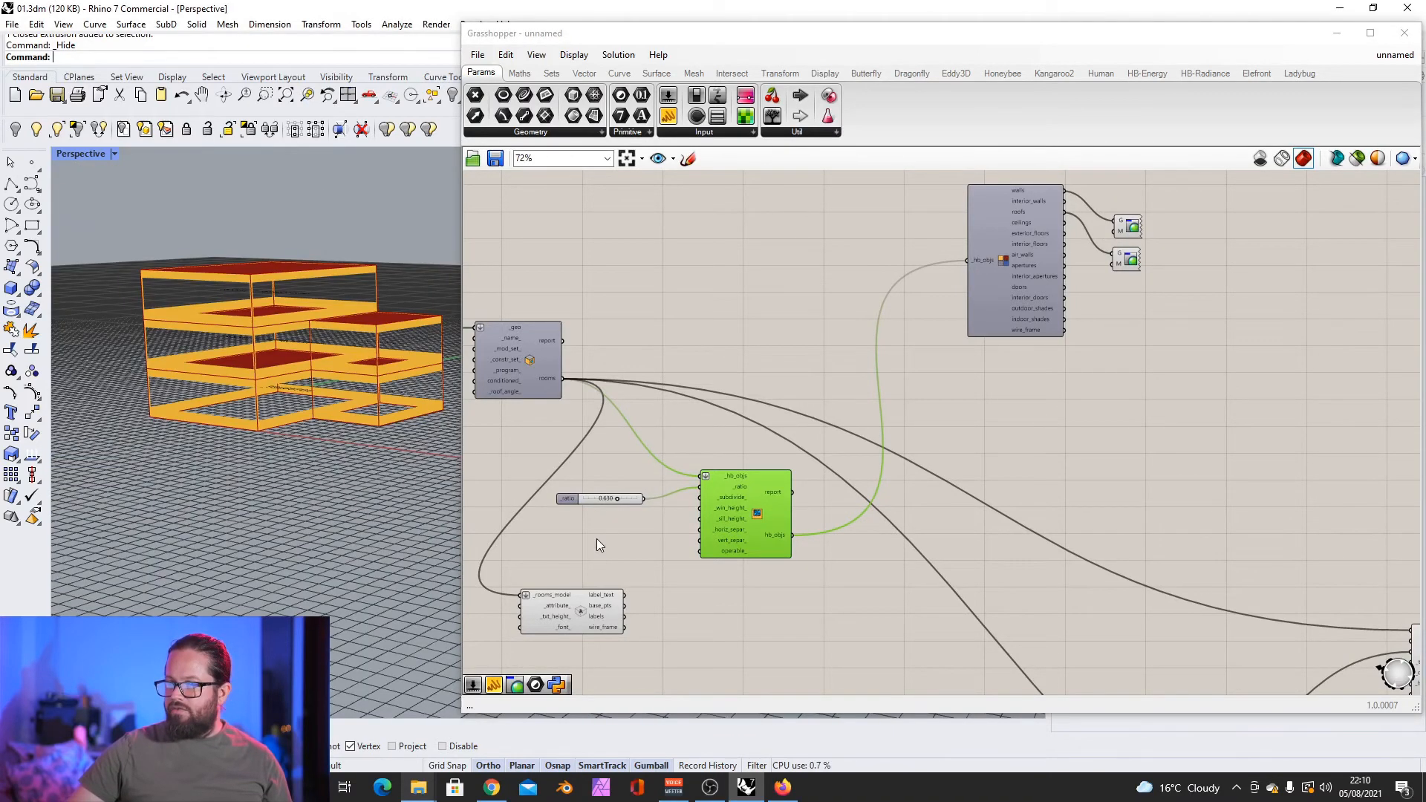
# Step: Set the _ratio slider to 0.237 and inspect the smaller windows in the Rhino viewport
pyautogui.scroll(4, 608, 505)
pyautogui.moveTo(618, 499); pyautogui.dragTo(582, 493)
pyautogui.scroll(5, 319, 376)
pyautogui.scroll(-5, 319, 376)
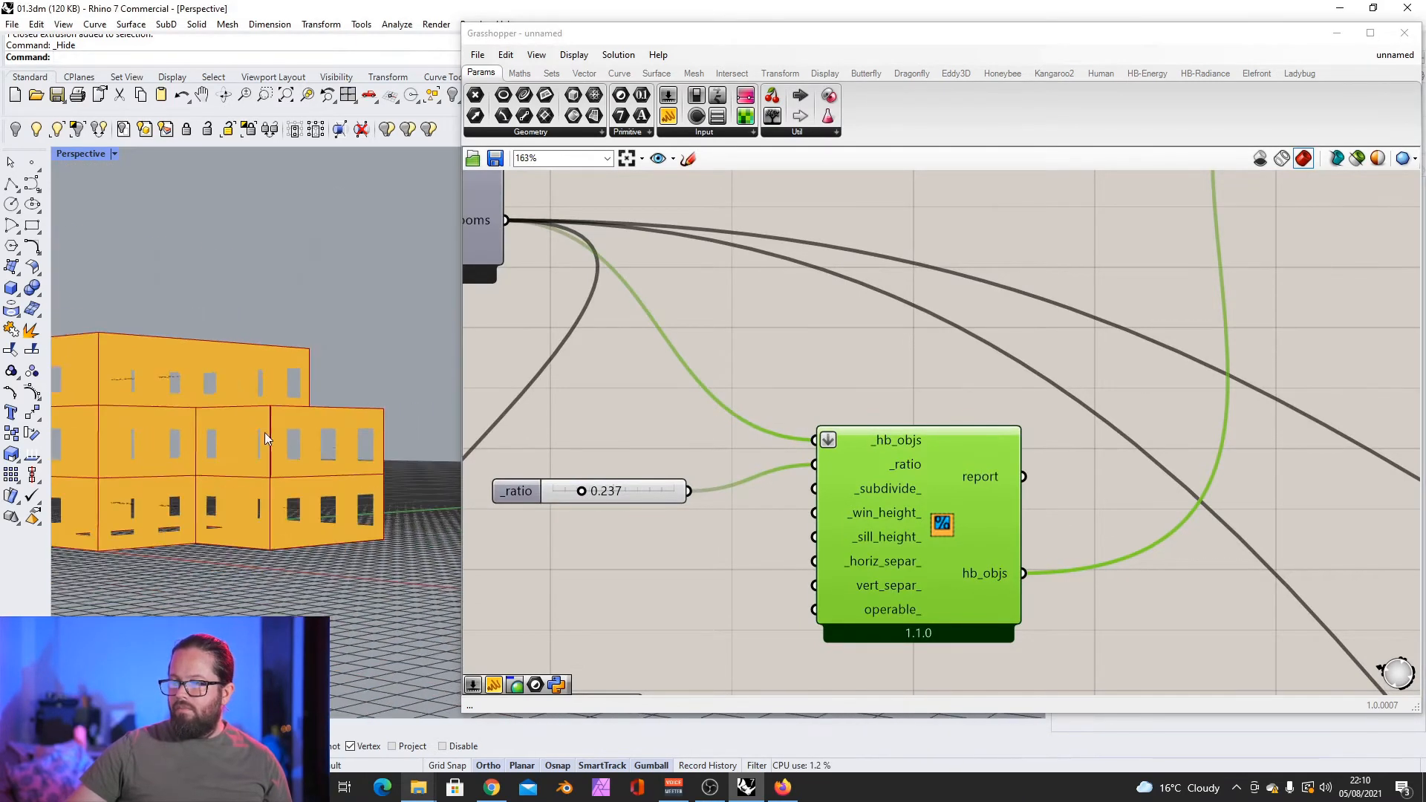
# Step: Move the room label component below HB Apertures by Ratio and connect the hb_objs output to its _rooms_model input
pyautogui.moveTo(264, 433); pyautogui.dragTo(271, 468, button='right')
pyautogui.scroll(-5, 268, 463)
pyautogui.scroll(6, 262, 457)
pyautogui.scroll(8, 262, 457)
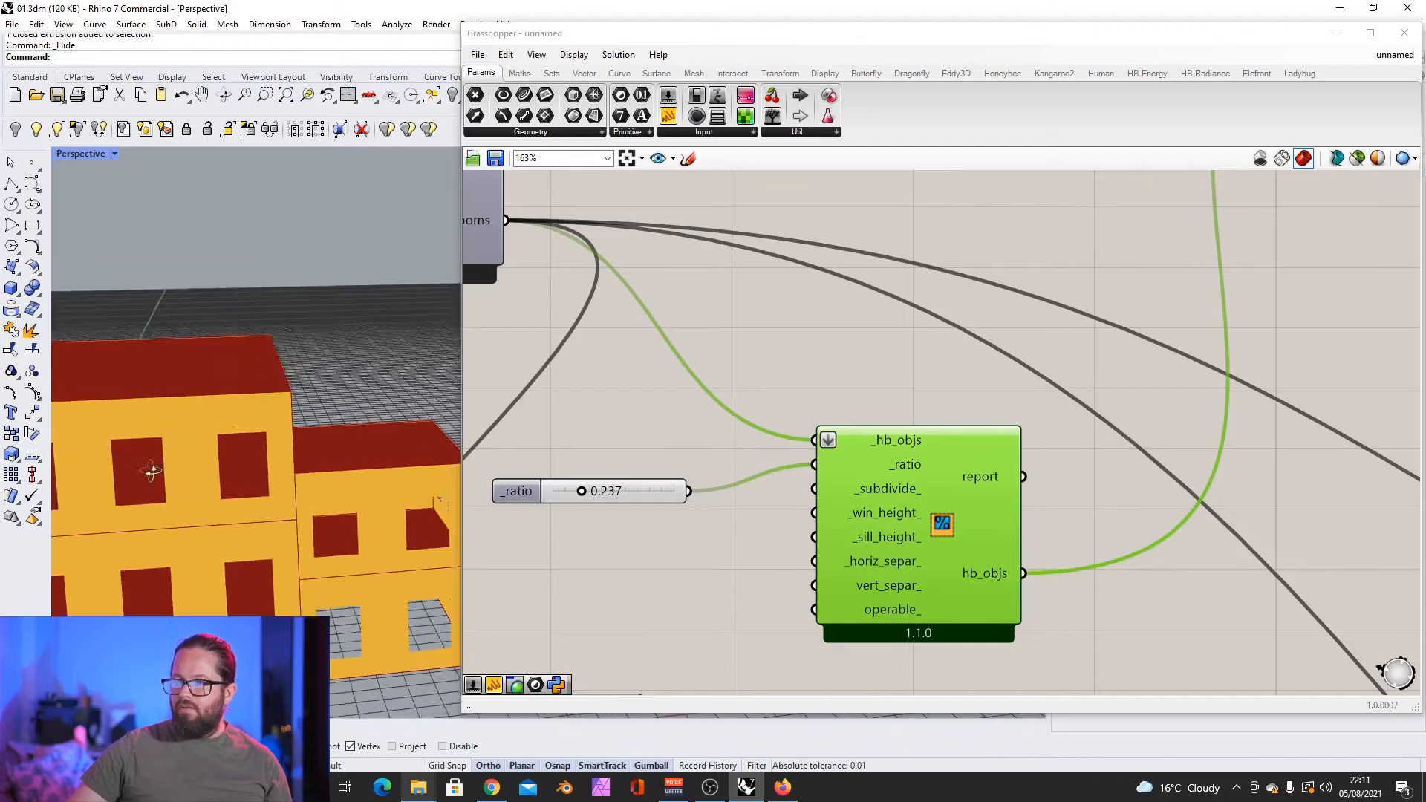
pyautogui.moveTo(249, 500); pyautogui.dragTo(292, 510, button='right')
pyautogui.click(684, 275)
pyautogui.scroll(-2, 726, 178)
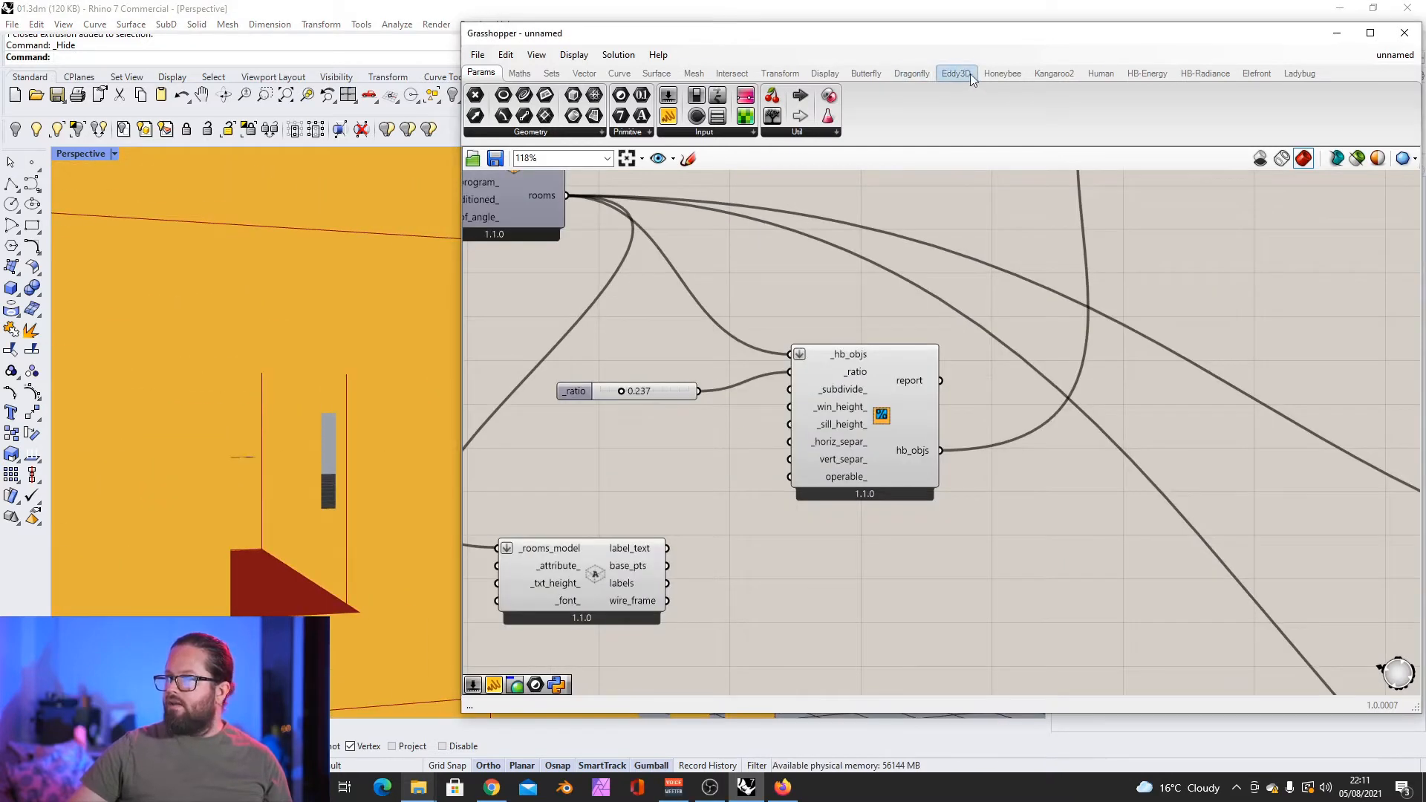
pyautogui.click(1002, 73)
pyautogui.scroll(-3, 778, 412)
pyautogui.moveTo(784, 427); pyautogui.dragTo(790, 424, button='right')
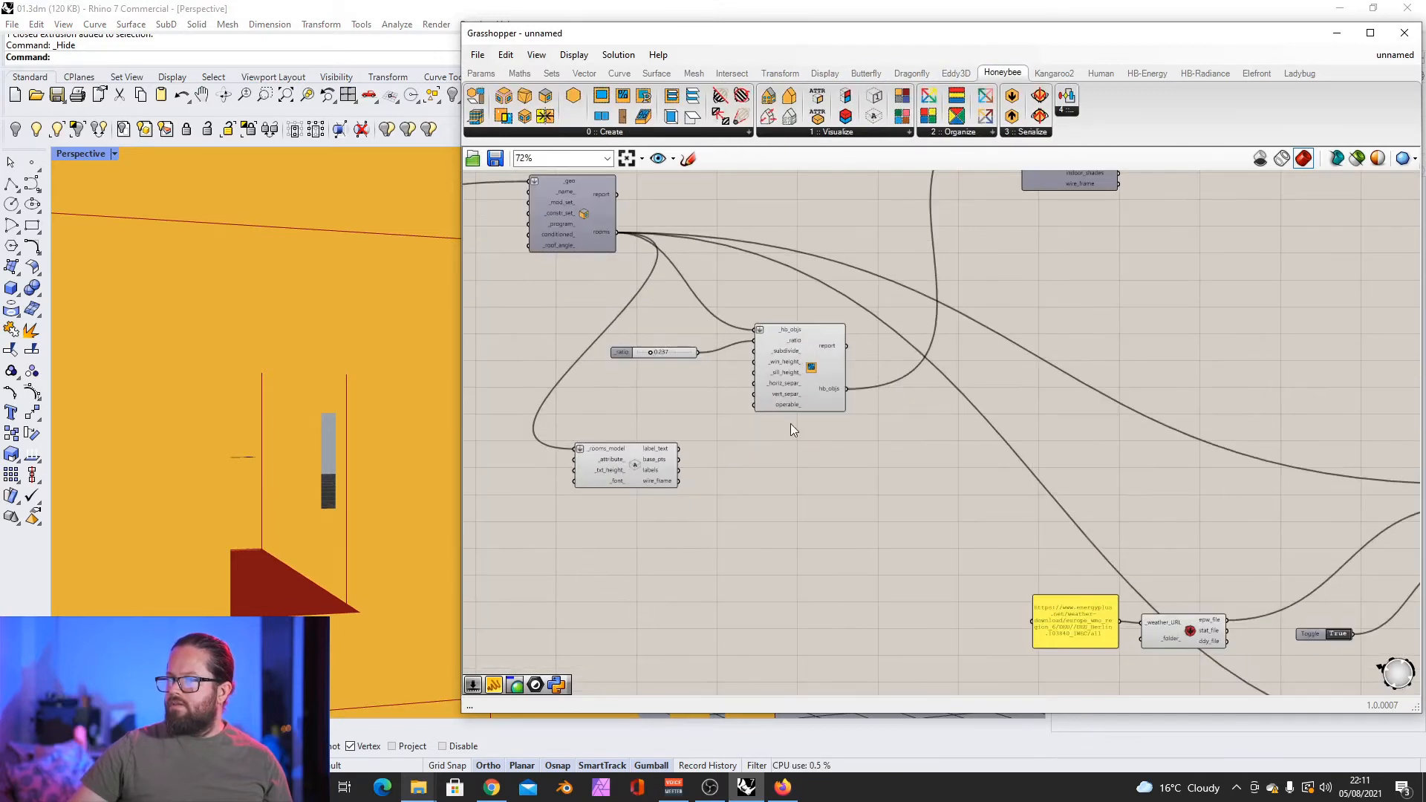
pyautogui.moveTo(848, 392); pyautogui.dragTo(891, 502)
pyautogui.scroll(2, 904, 465)
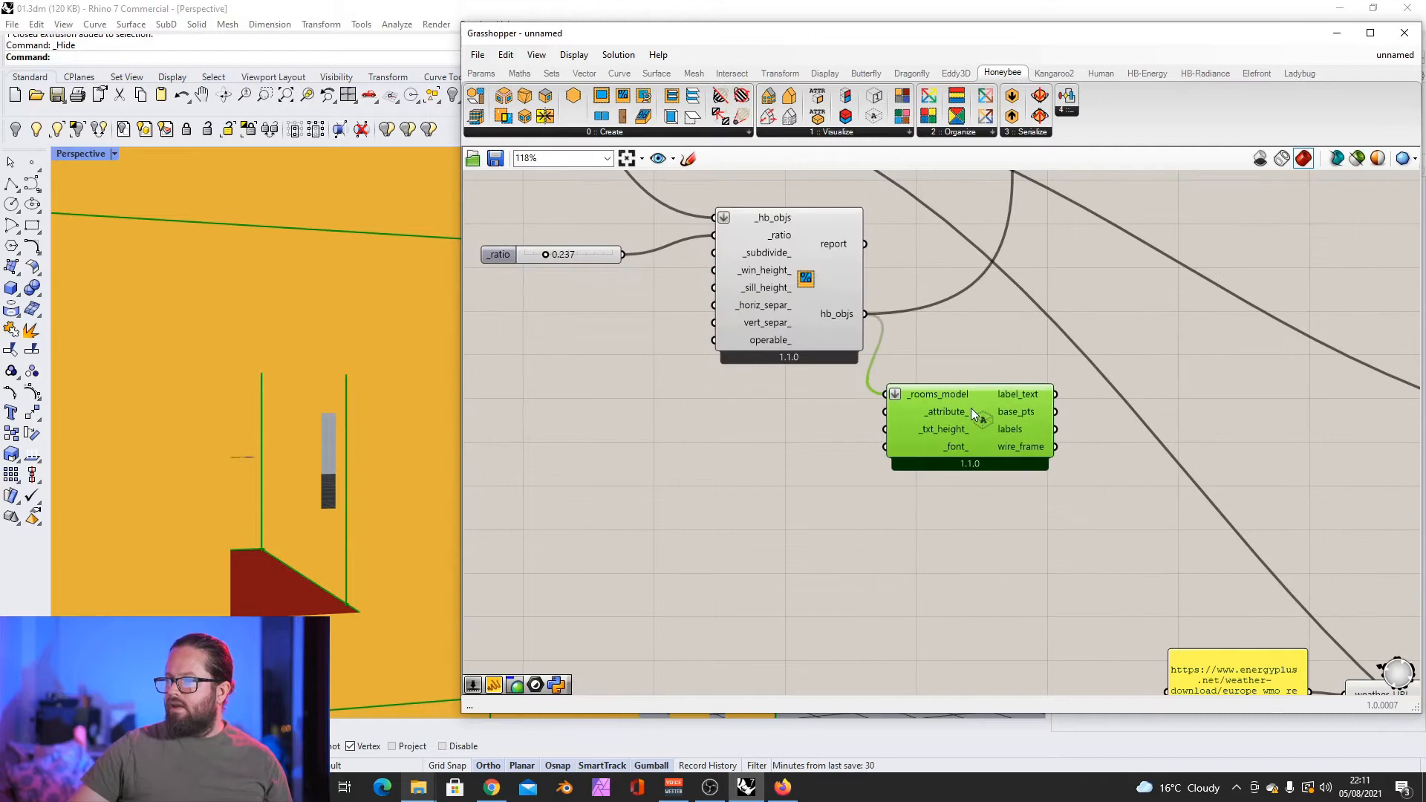
# Step: Add a Honeybee face label component below the room label component and connect the apertures' hb_objs output to its _hb_objs input
pyautogui.scroll(-2, 970, 408)
pyautogui.moveTo(882, 103); pyautogui.dragTo(917, 514)
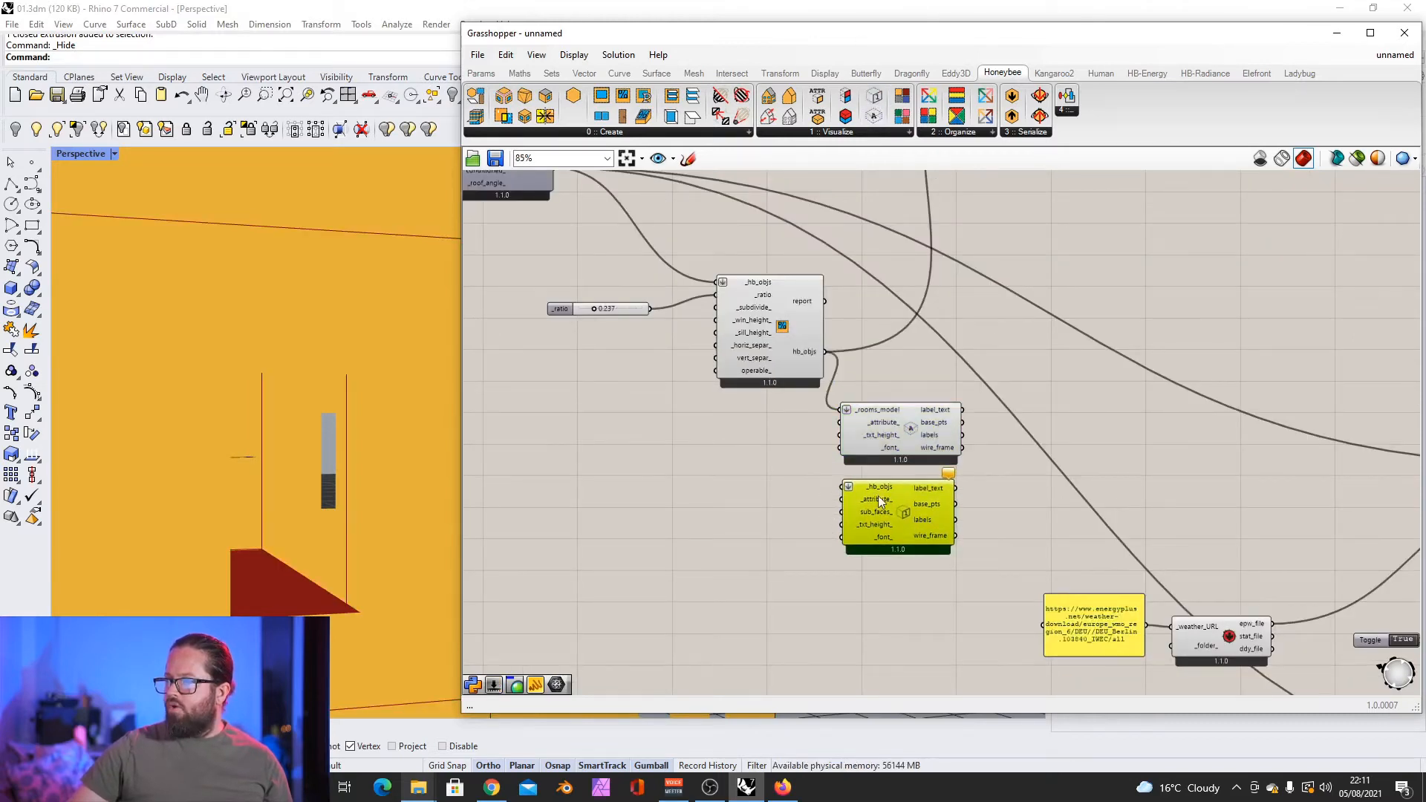
pyautogui.moveTo(824, 351); pyautogui.dragTo(847, 487)
pyautogui.scroll(3, 267, 496)
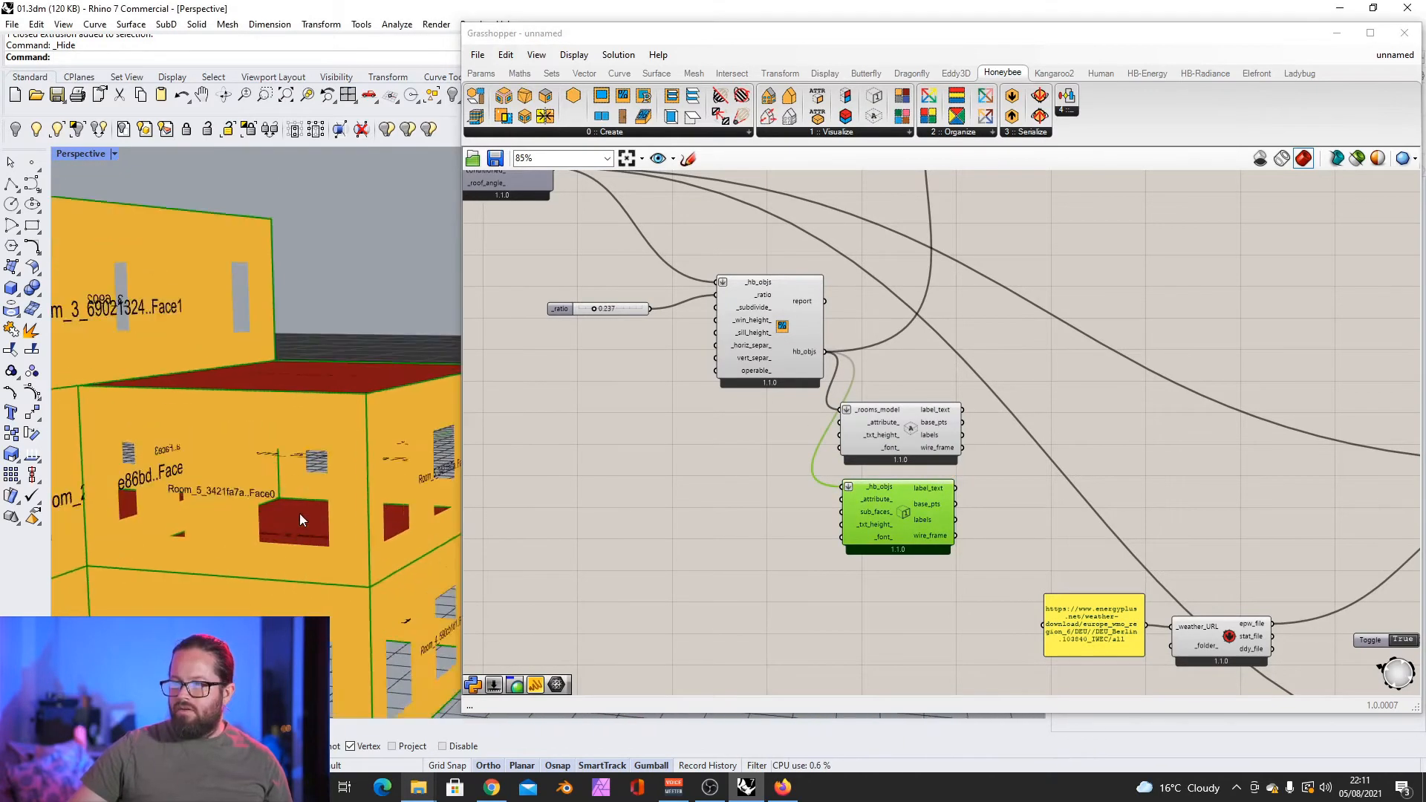
# Step: Add a Boolean Toggle, connect it to the face label component's sub_faces_ input and set it to True
pyautogui.click(881, 529)
pyautogui.scroll(2, 881, 529)
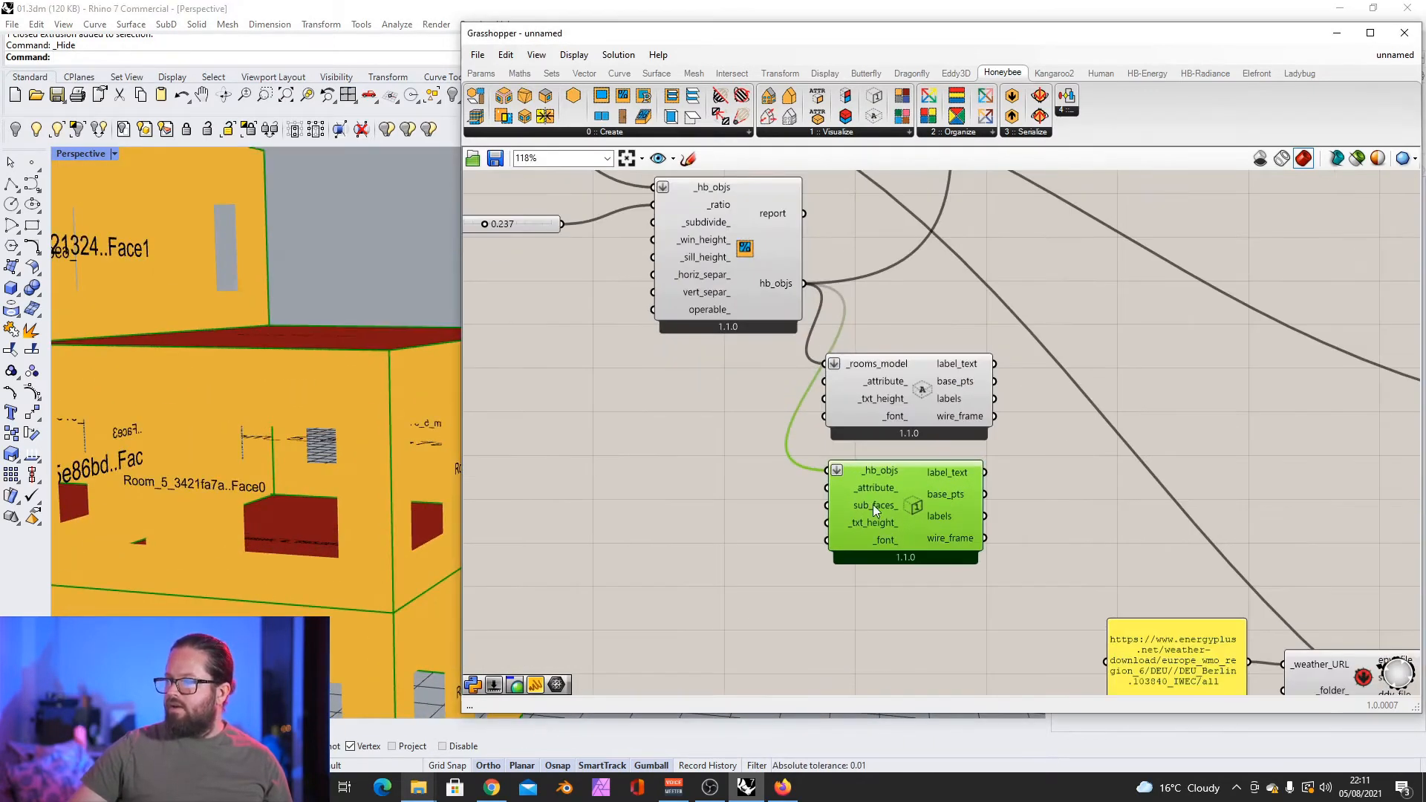
pyautogui.doubleClick(674, 501)
pyautogui.write('too')
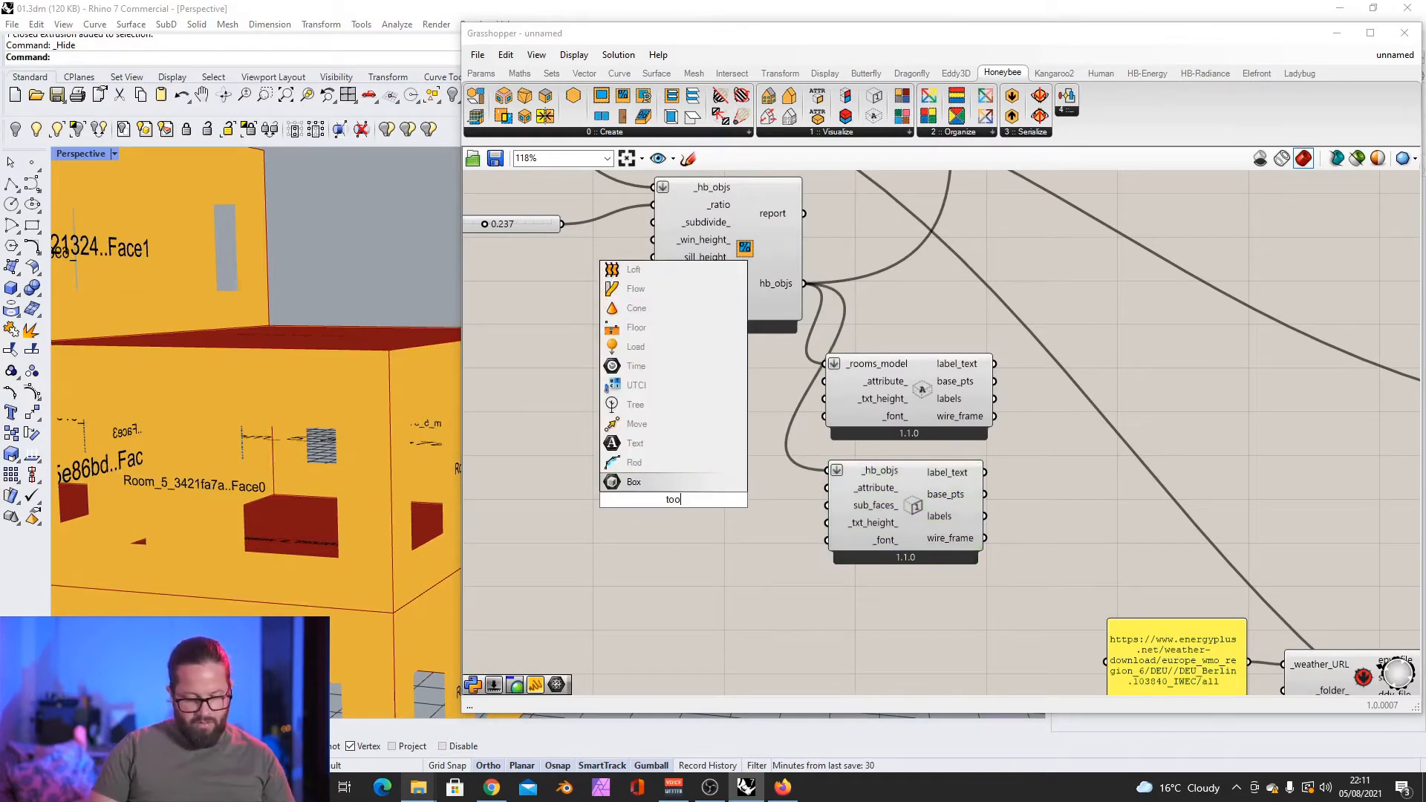
pyautogui.press('BackSpace')
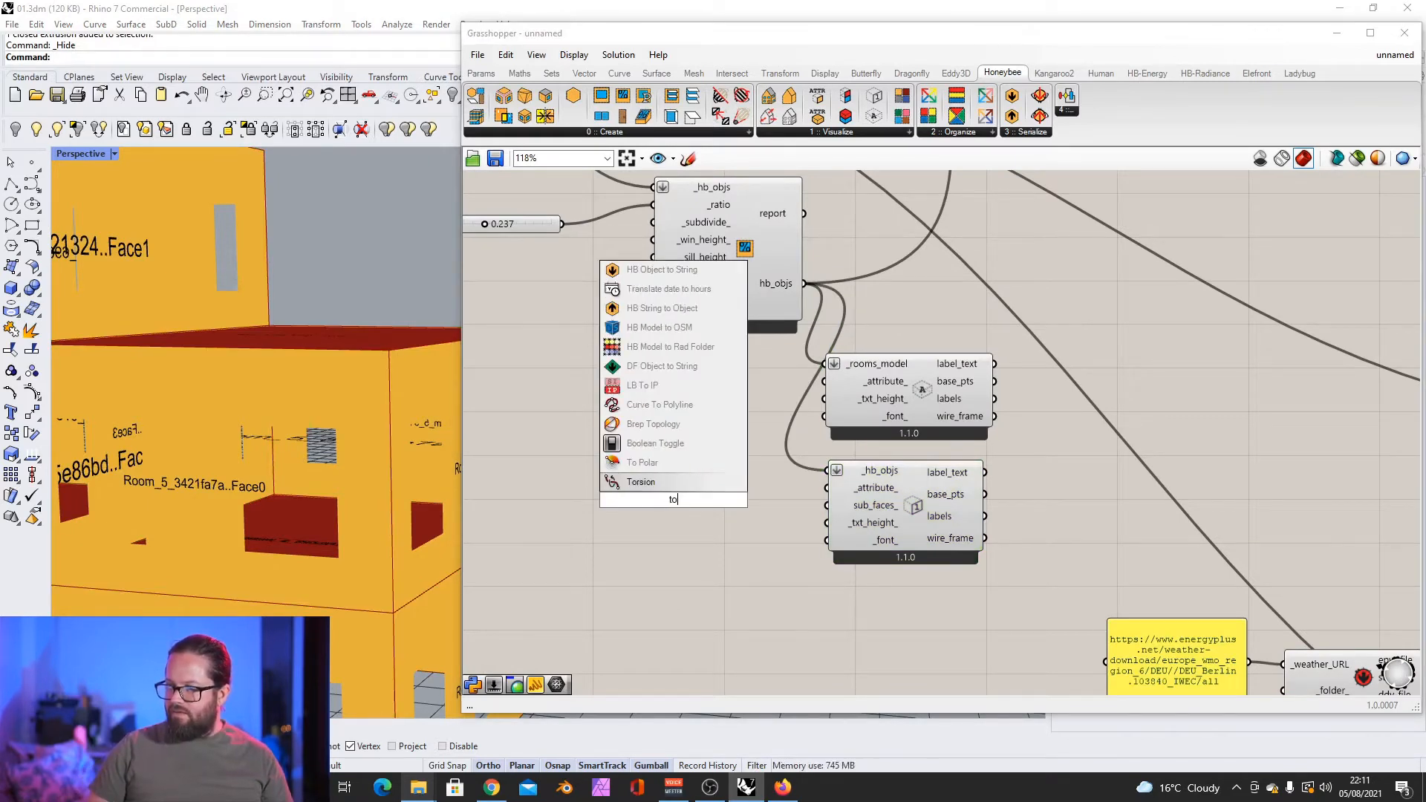
pyautogui.write('g')
pyautogui.press('Return')
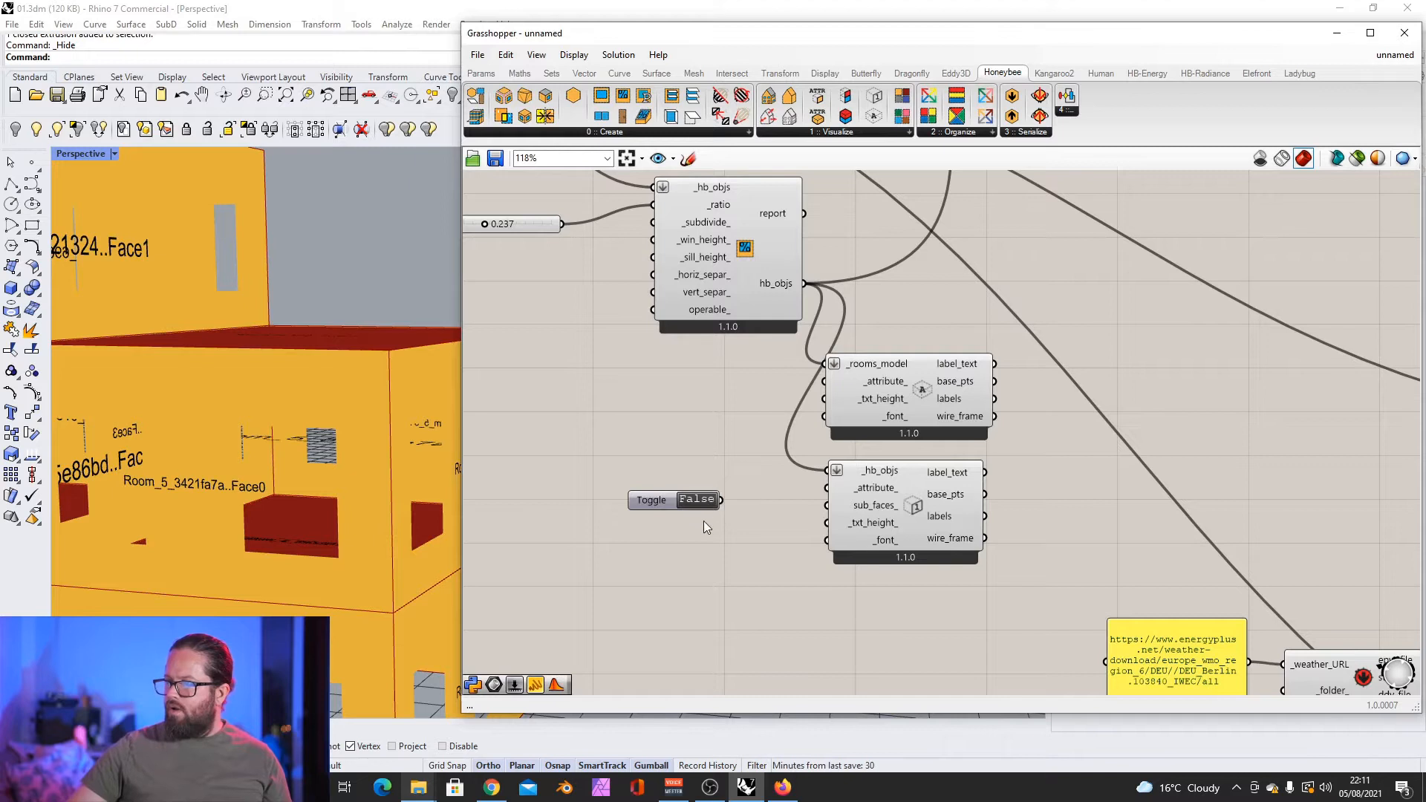
pyautogui.moveTo(722, 501); pyautogui.dragTo(827, 506)
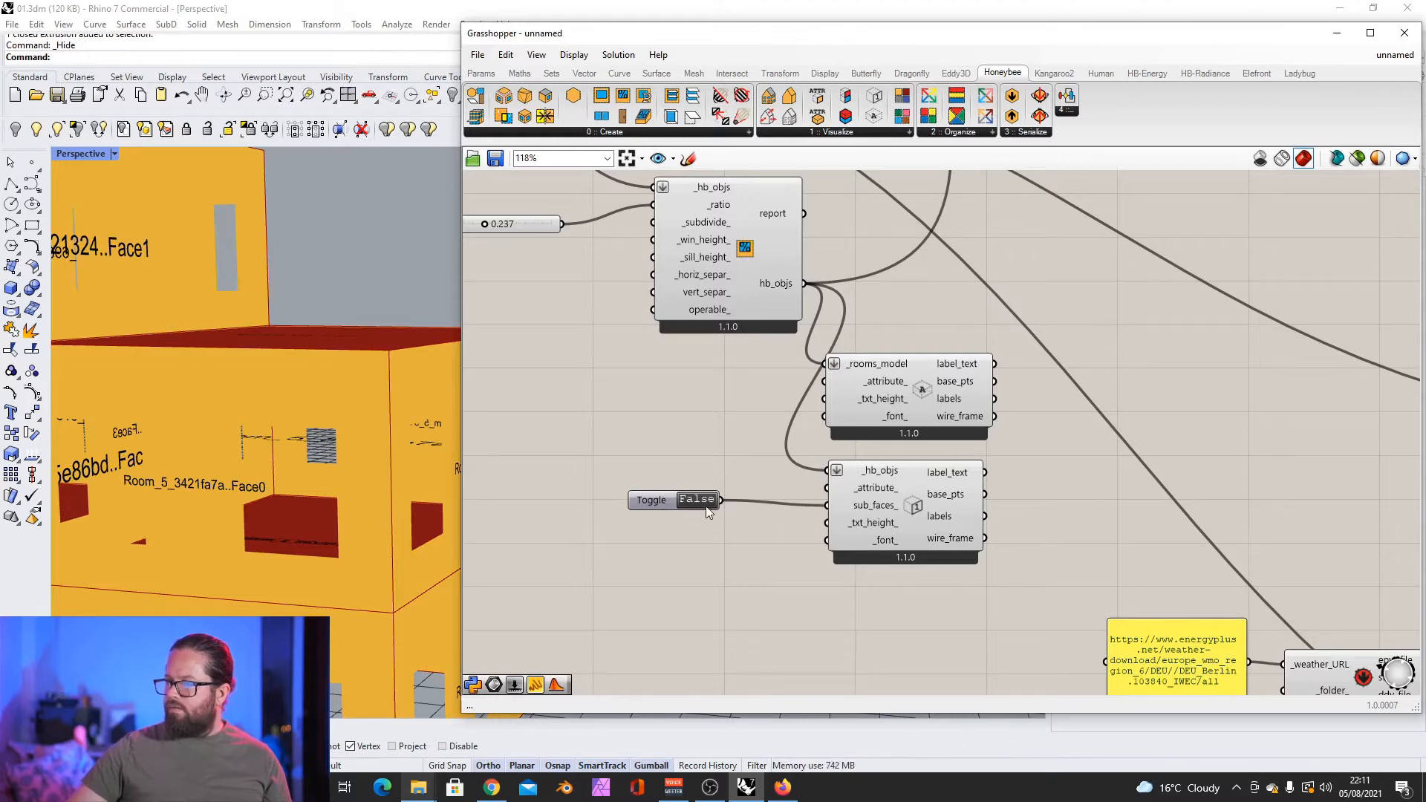
pyautogui.doubleClick(700, 500)
# Step: Examine the window openings and sub-face labels around the building in the Rhino viewport
pyautogui.scroll(-5, 319, 434)
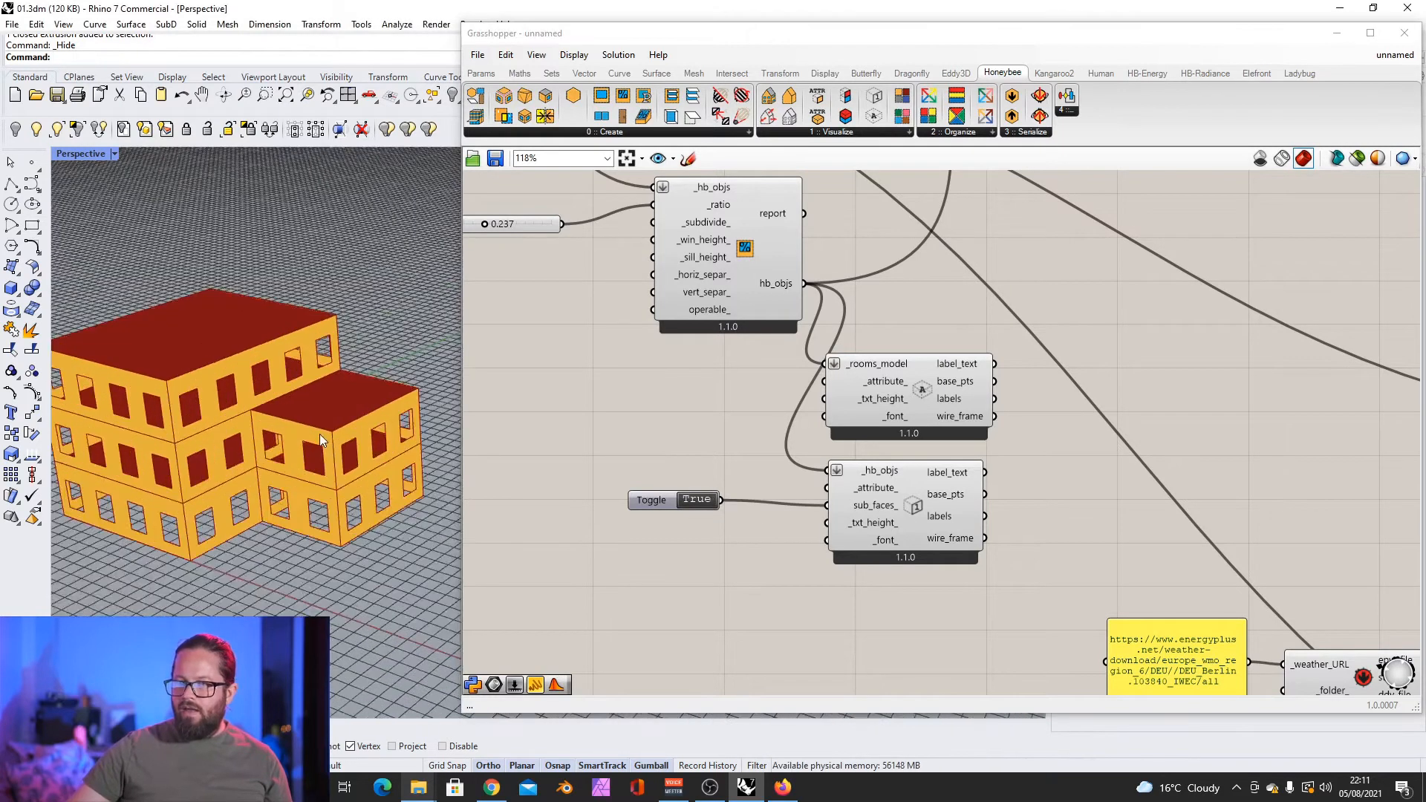
pyautogui.scroll(4, 319, 434)
pyautogui.moveTo(320, 434); pyautogui.dragTo(189, 399, button='right')
pyautogui.scroll(-3, 347, 368)
pyautogui.scroll(12, 261, 341)
pyautogui.scroll(-5, 372, 337)
pyautogui.scroll(-8, 319, 408)
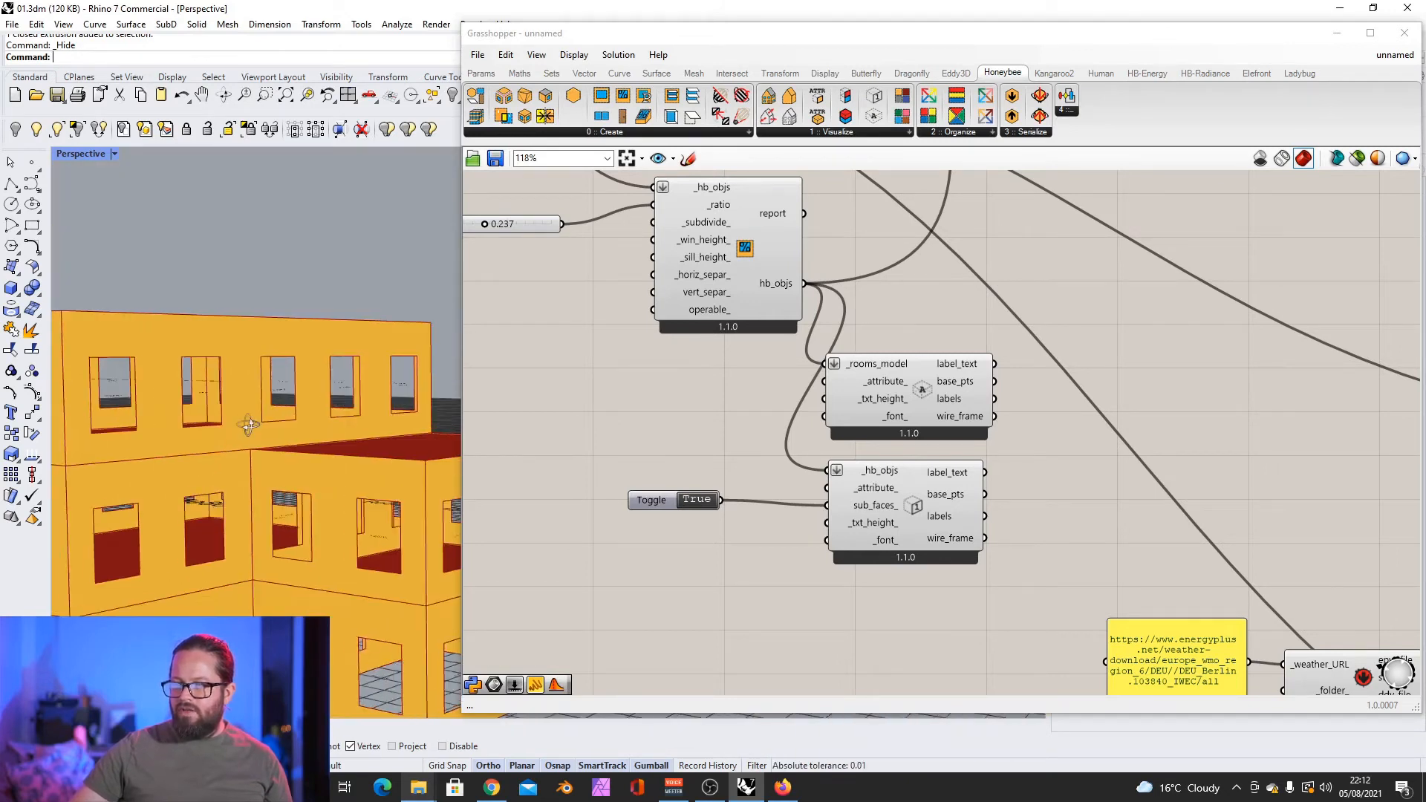
# Step: Duplicate the lowest custom preview component and connect the apertures output to the copy's G input
pyautogui.click(673, 430)
pyautogui.scroll(-5, 768, 413)
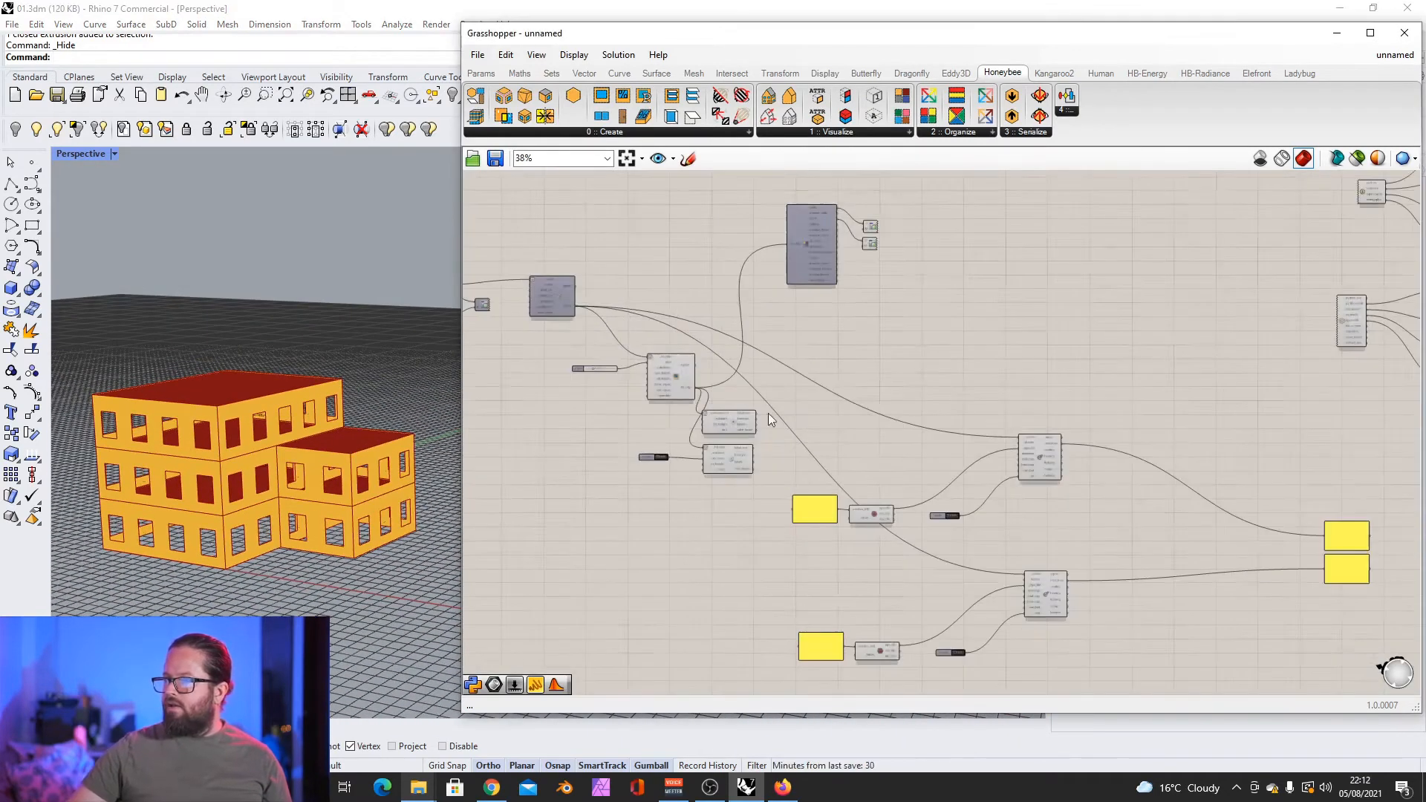
pyautogui.scroll(6, 881, 221)
pyautogui.scroll(2, 862, 271)
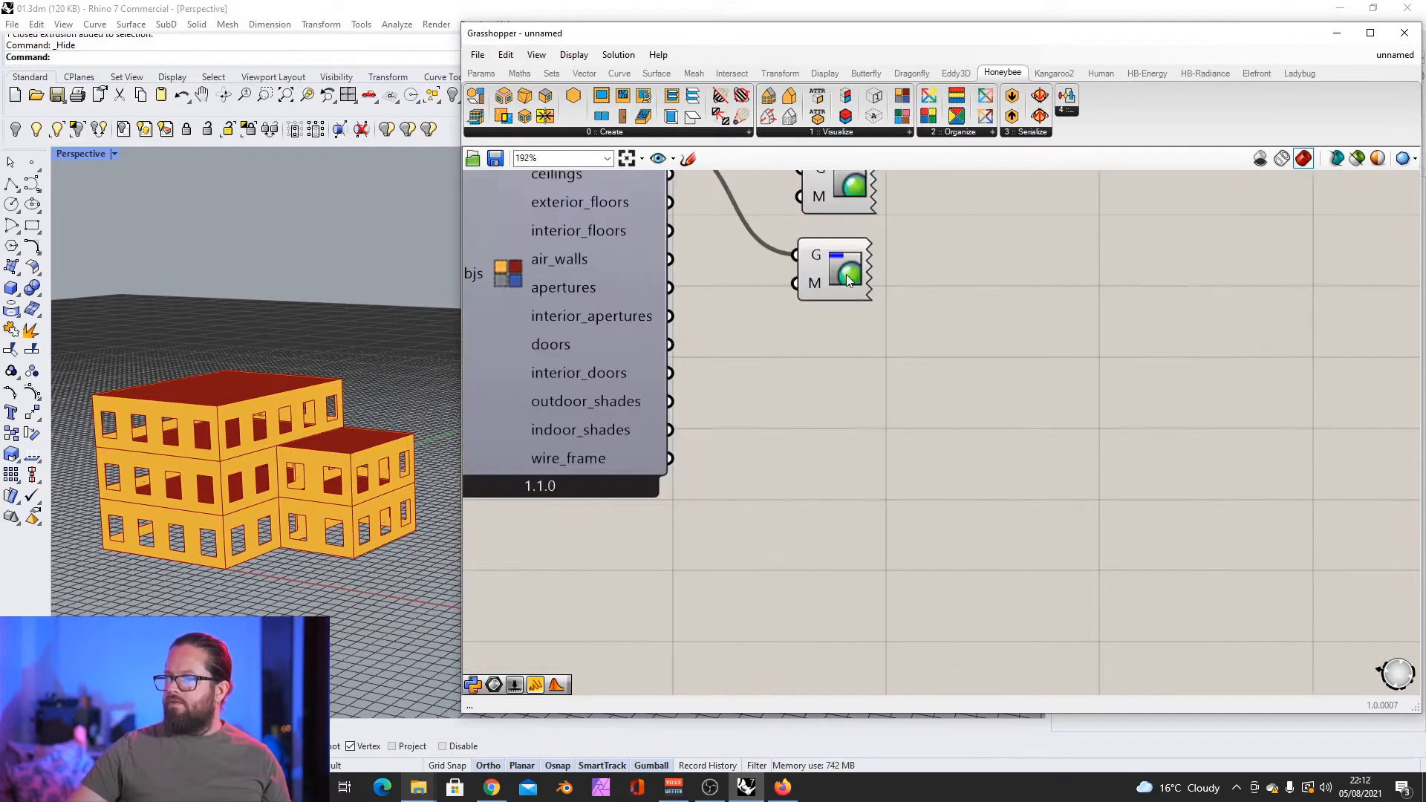
pyautogui.moveTo(850, 275); pyautogui.dragTo(858, 403)
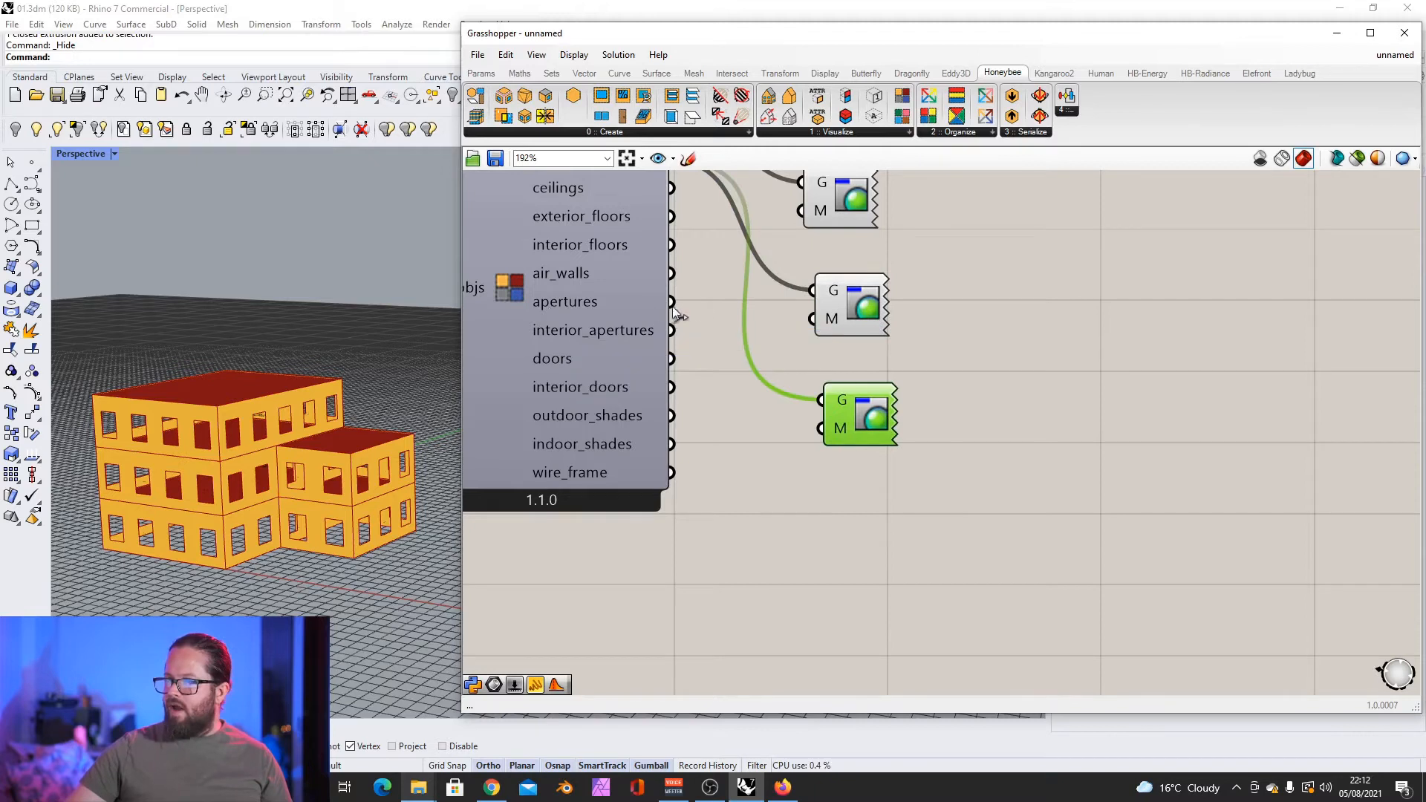
pyautogui.moveTo(672, 302); pyautogui.dragTo(827, 408)
pyautogui.moveTo(279, 513); pyautogui.dragTo(284, 438, button='right')
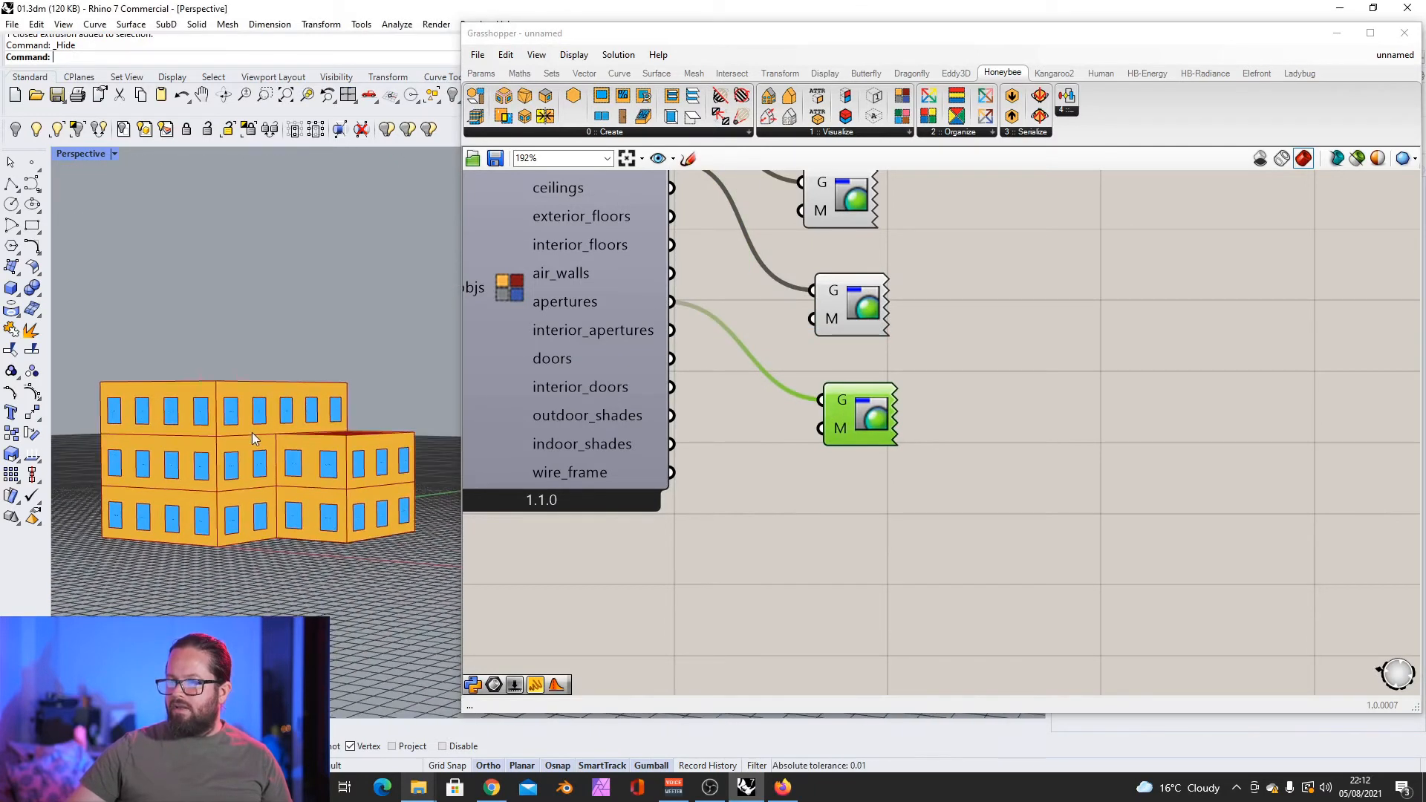
pyautogui.scroll(-4, 285, 439)
# Step: Rearrange the custom preview components beside the face visualization component's outputs
pyautogui.moveTo(885, 439); pyautogui.dragTo(879, 409)
pyautogui.scroll(-8, 889, 379)
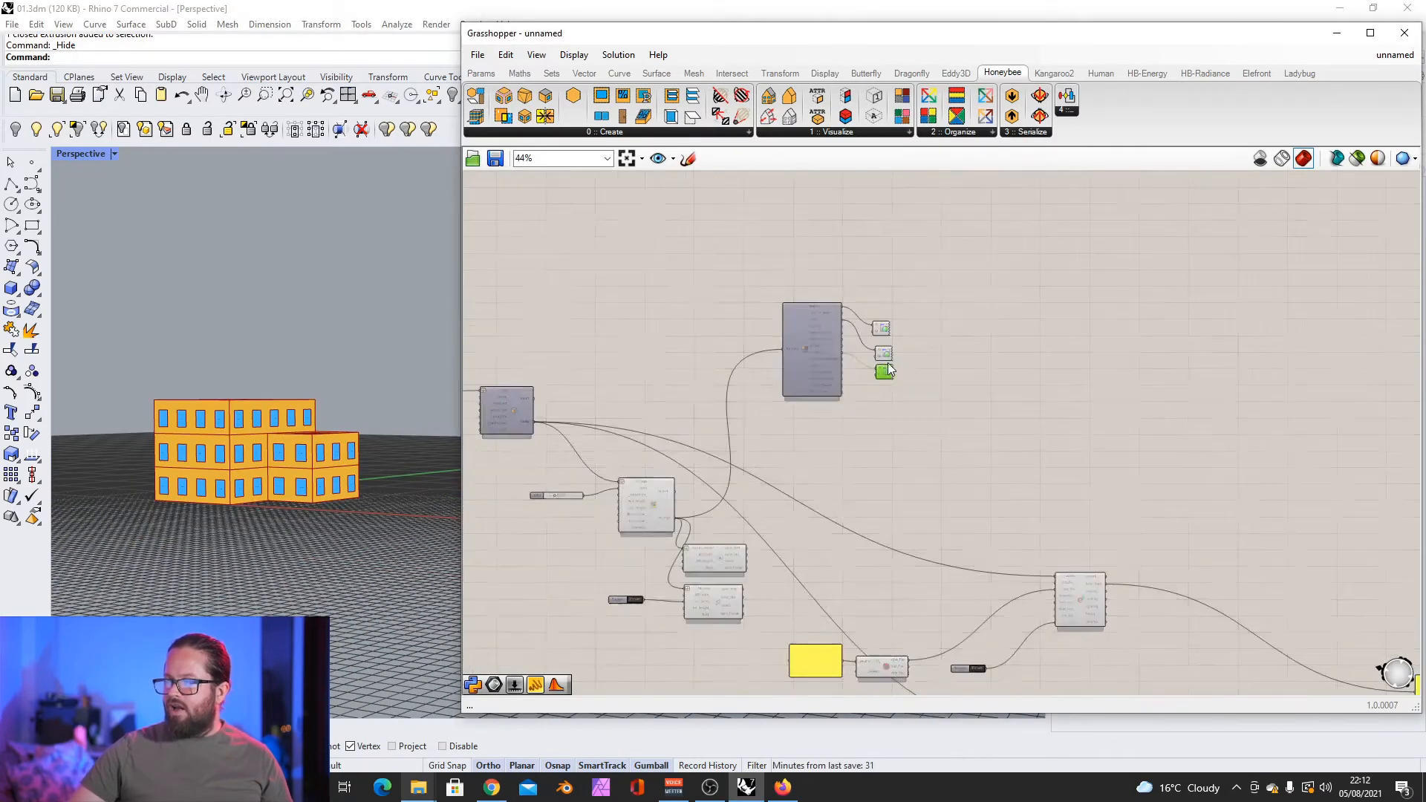
pyautogui.scroll(4, 882, 341)
pyautogui.moveTo(885, 300); pyautogui.dragTo(908, 269)
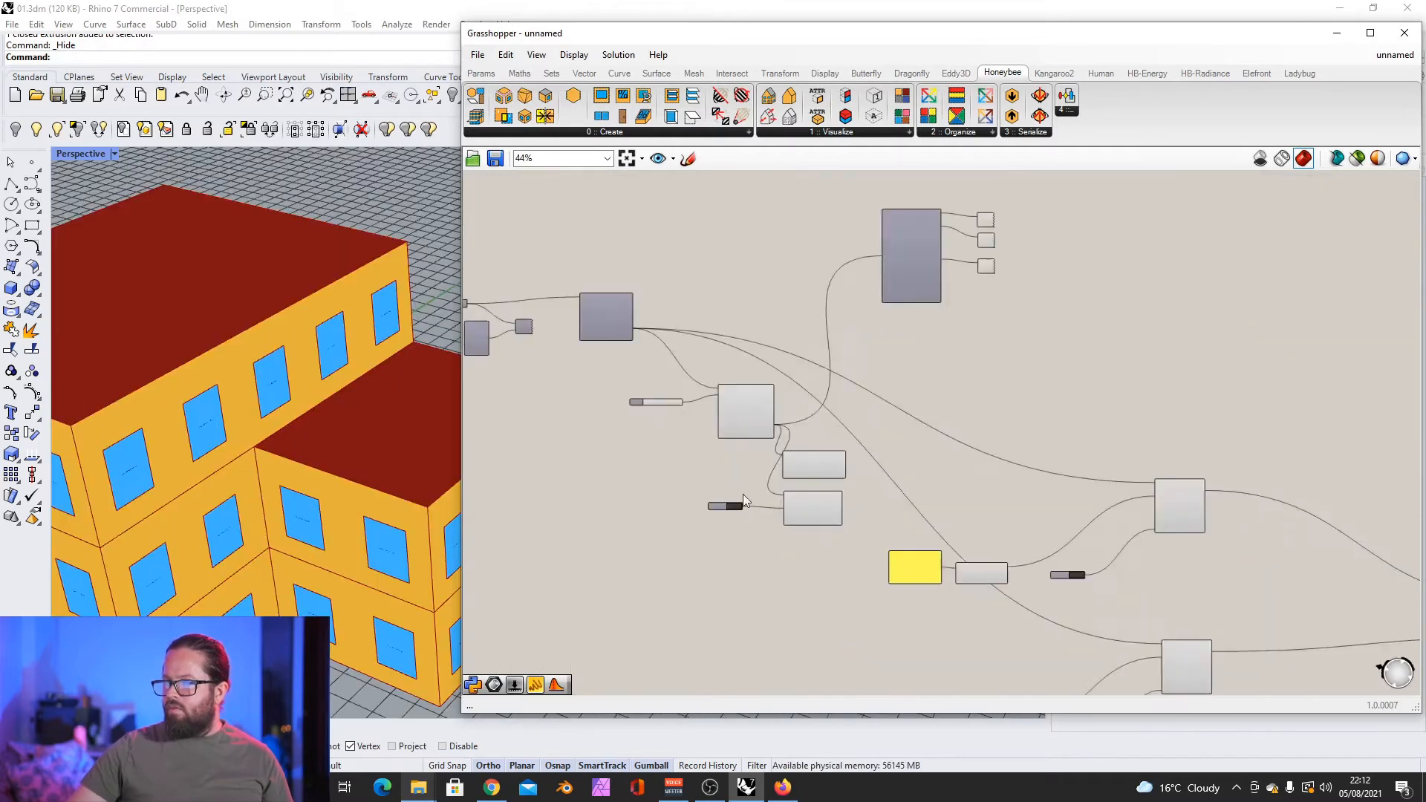
# Step: Add a Honeybee facade parameters component below the _ratio slider and connect its fac_par output to the _ratio input, replacing the slider
pyautogui.scroll(3, 786, 430)
pyautogui.scroll(-3, 786, 430)
pyautogui.scroll(5, 595, 327)
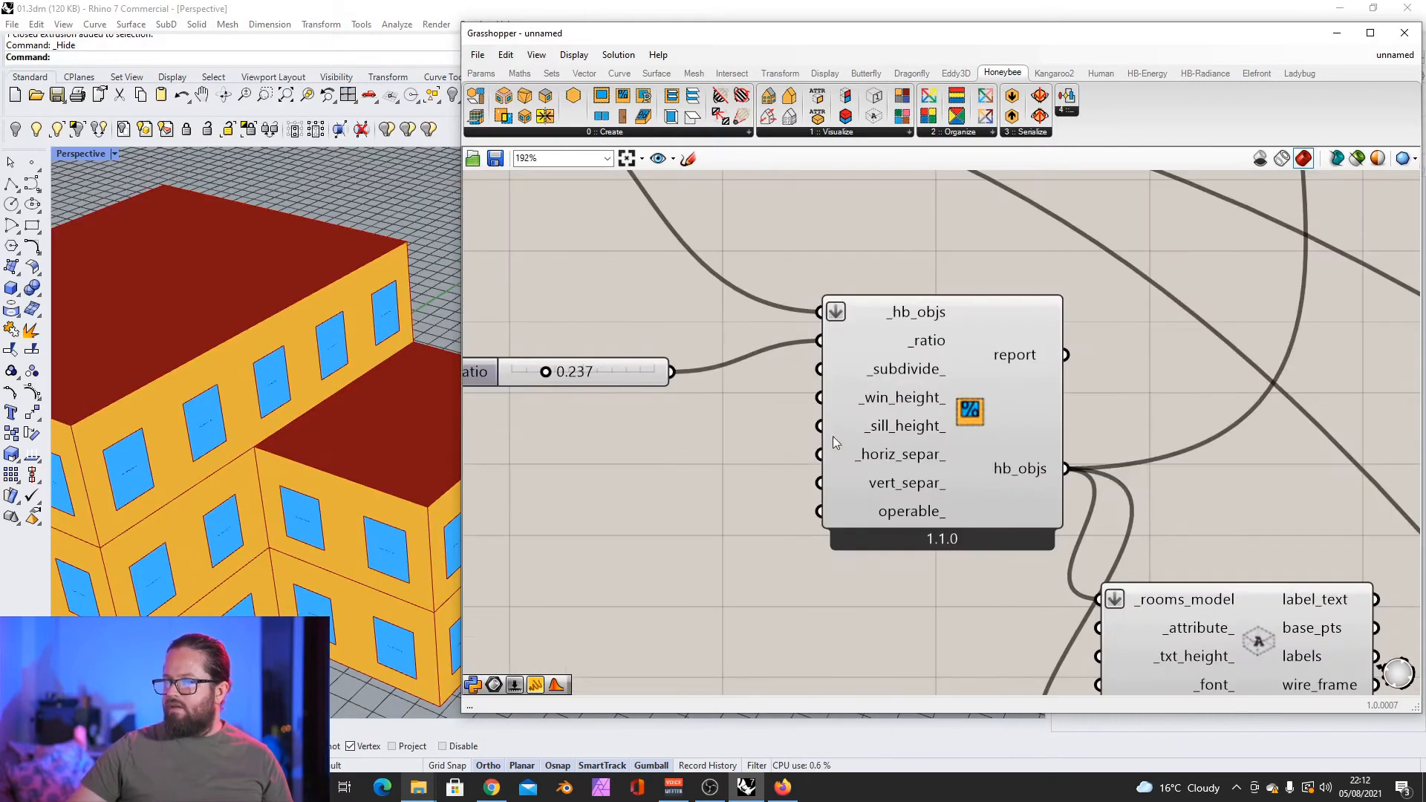
pyautogui.scroll(-3, 832, 437)
pyautogui.scroll(3, 640, 382)
pyautogui.moveTo(727, 406); pyautogui.dragTo(718, 377)
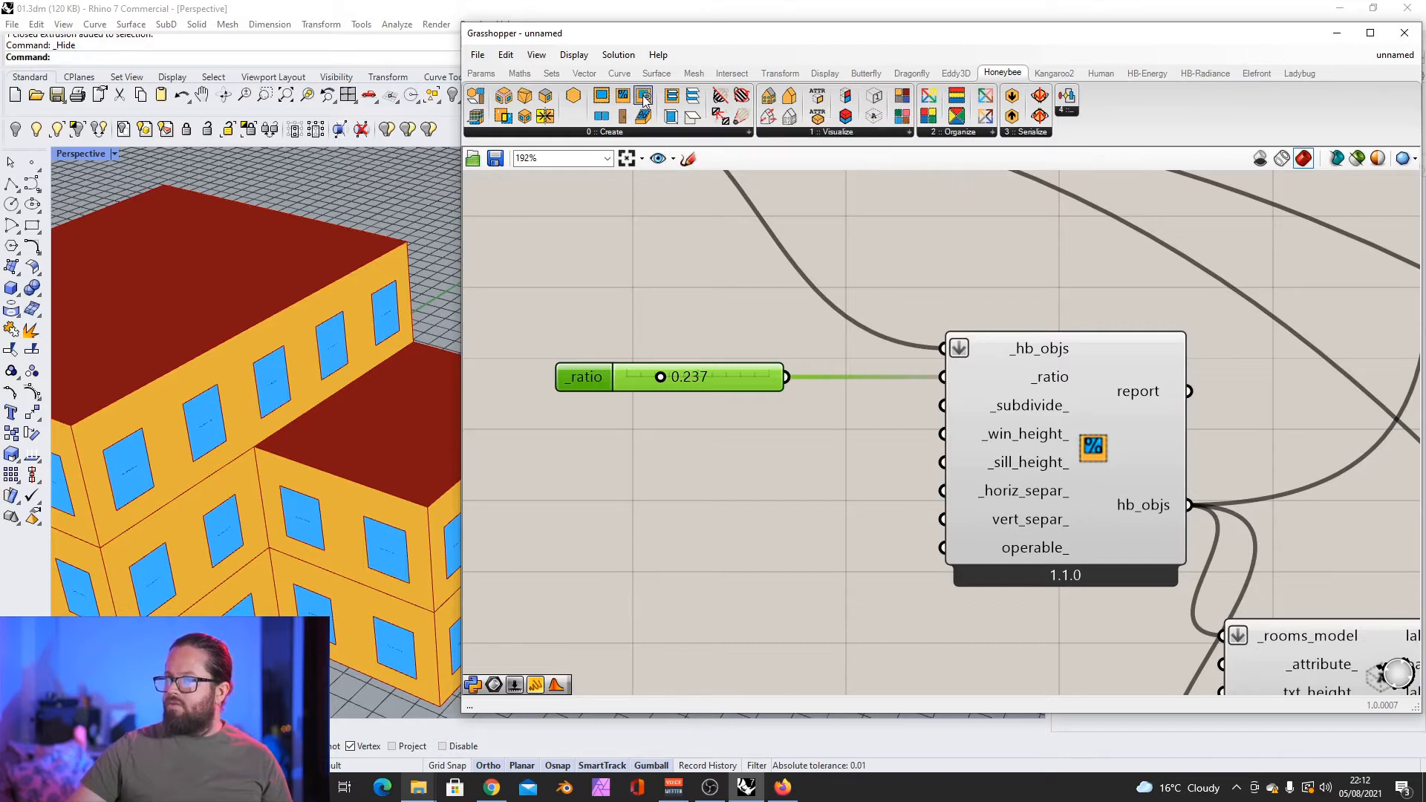
pyautogui.moveTo(643, 96); pyautogui.dragTo(752, 487)
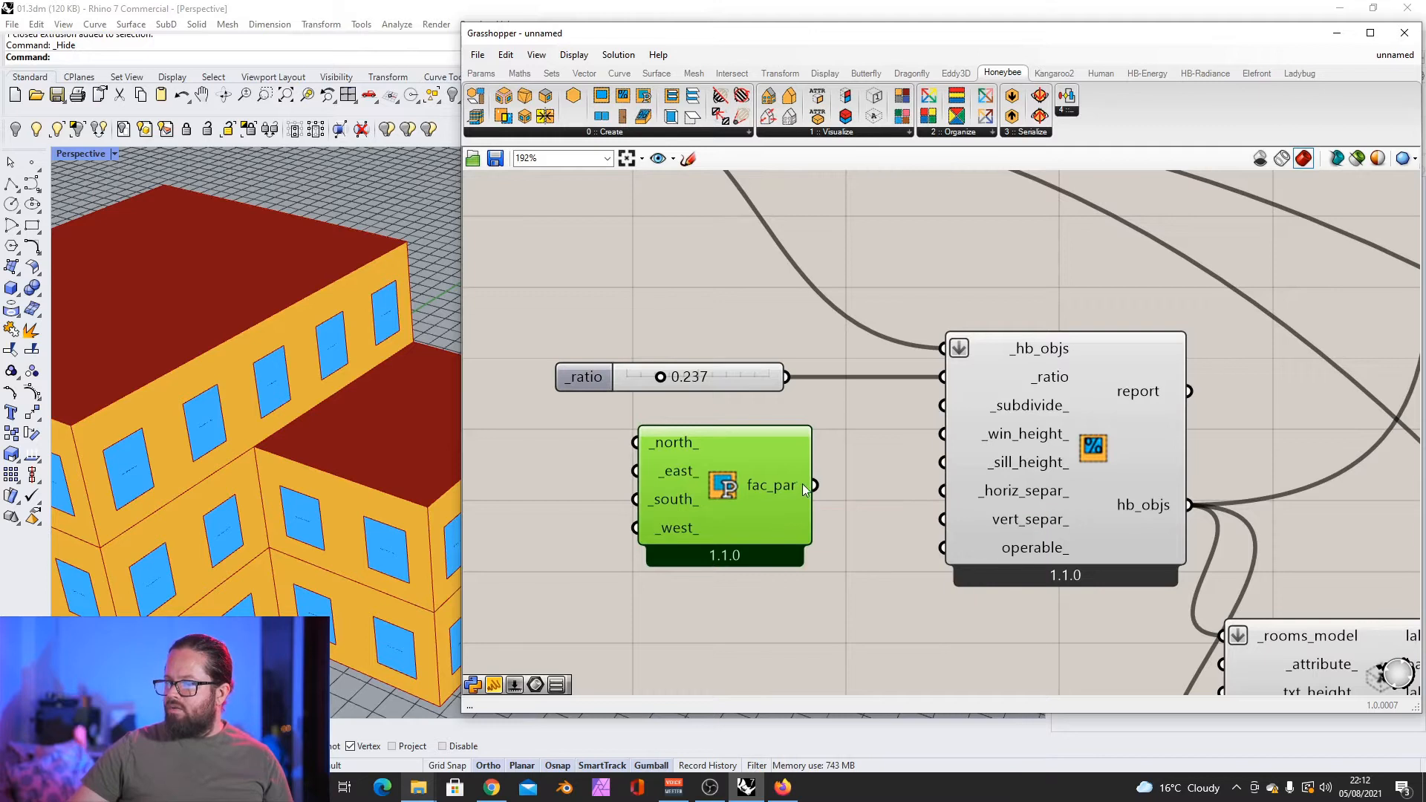
pyautogui.moveTo(812, 486); pyautogui.dragTo(941, 375)
# Step: Connect the 0.237 slider to the facade parameters component's _north_ input and inspect the north-facing windows in the Rhino viewport
pyautogui.scroll(-3, 817, 409)
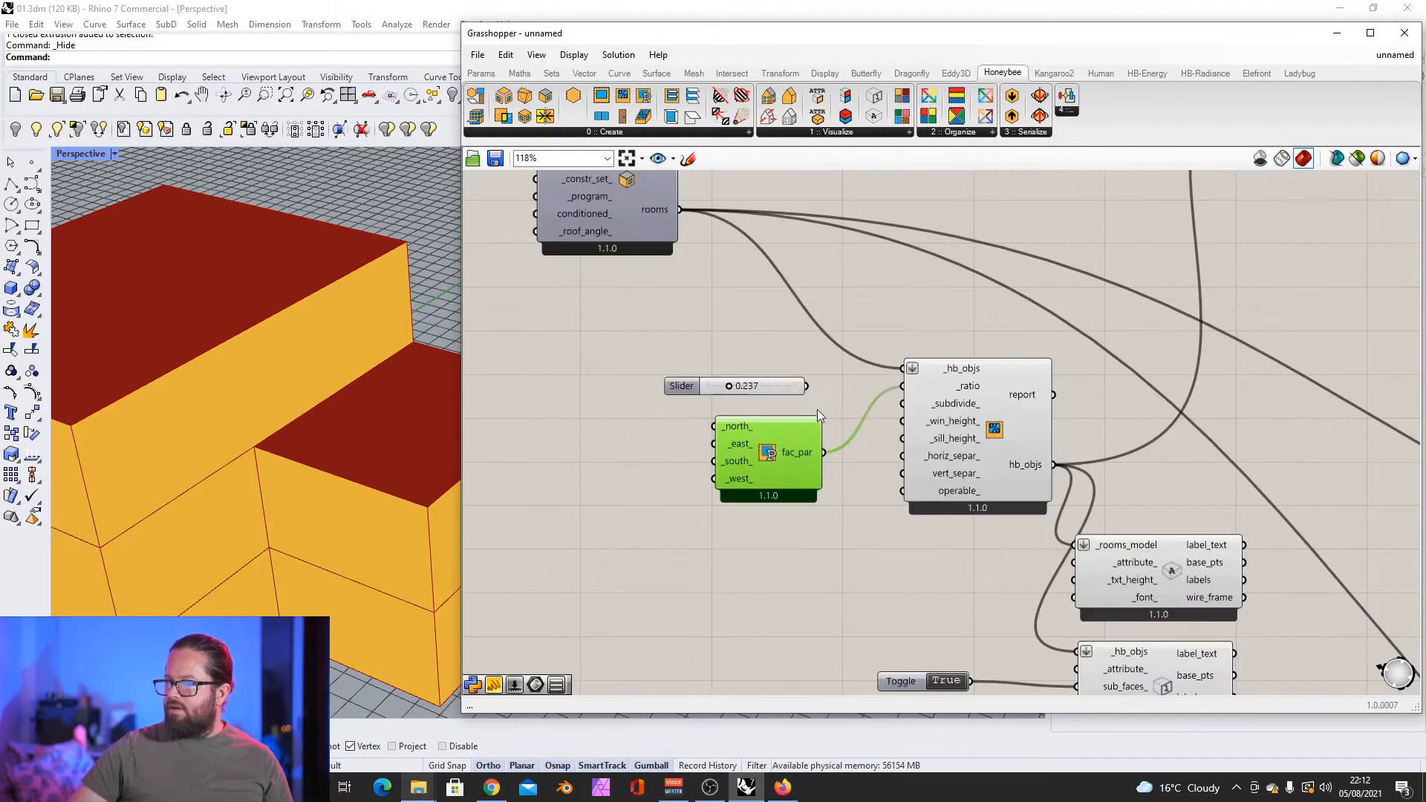
pyautogui.scroll(2, 694, 369)
pyautogui.moveTo(693, 370); pyautogui.dragTo(542, 380)
pyautogui.scroll(-1, 544, 385)
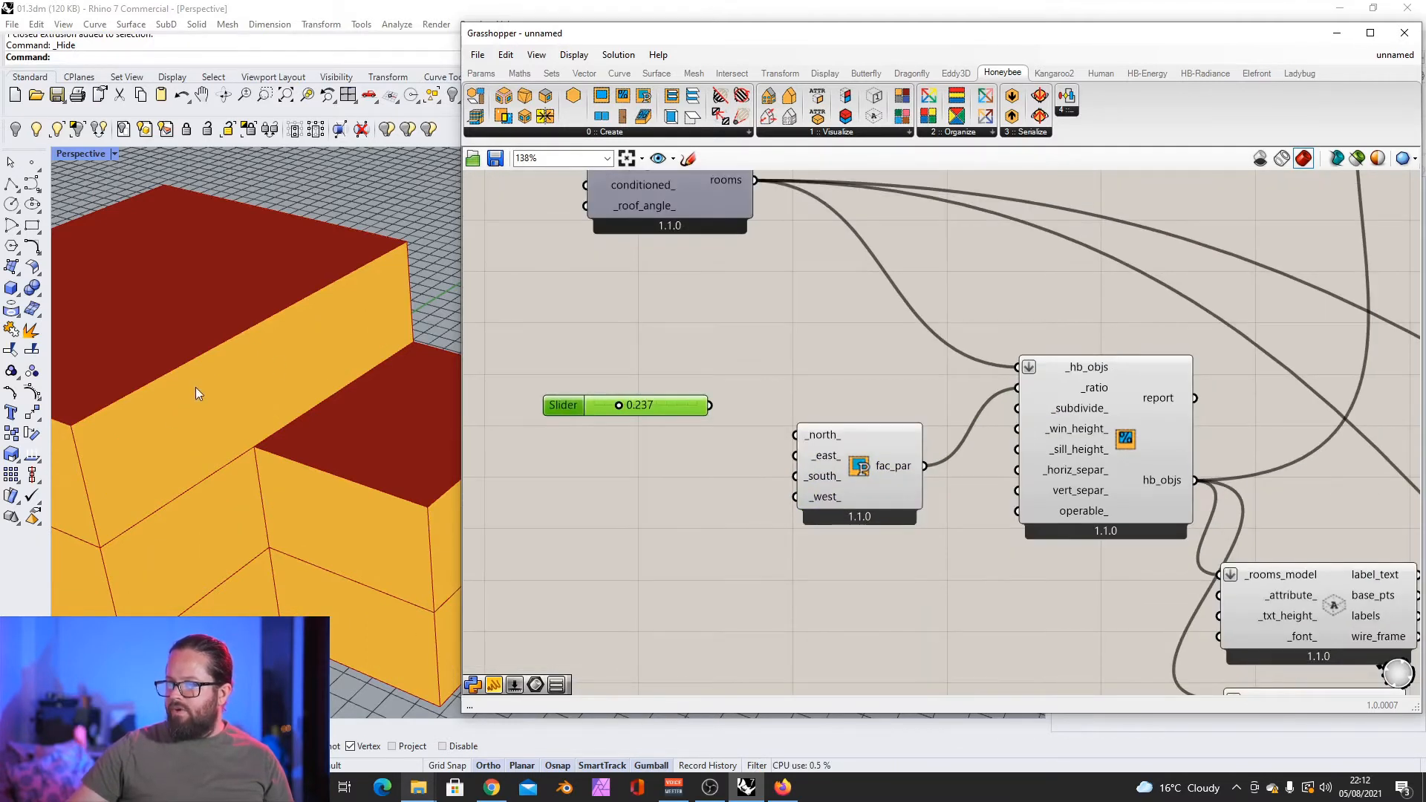
pyautogui.moveTo(722, 411); pyautogui.dragTo(795, 434)
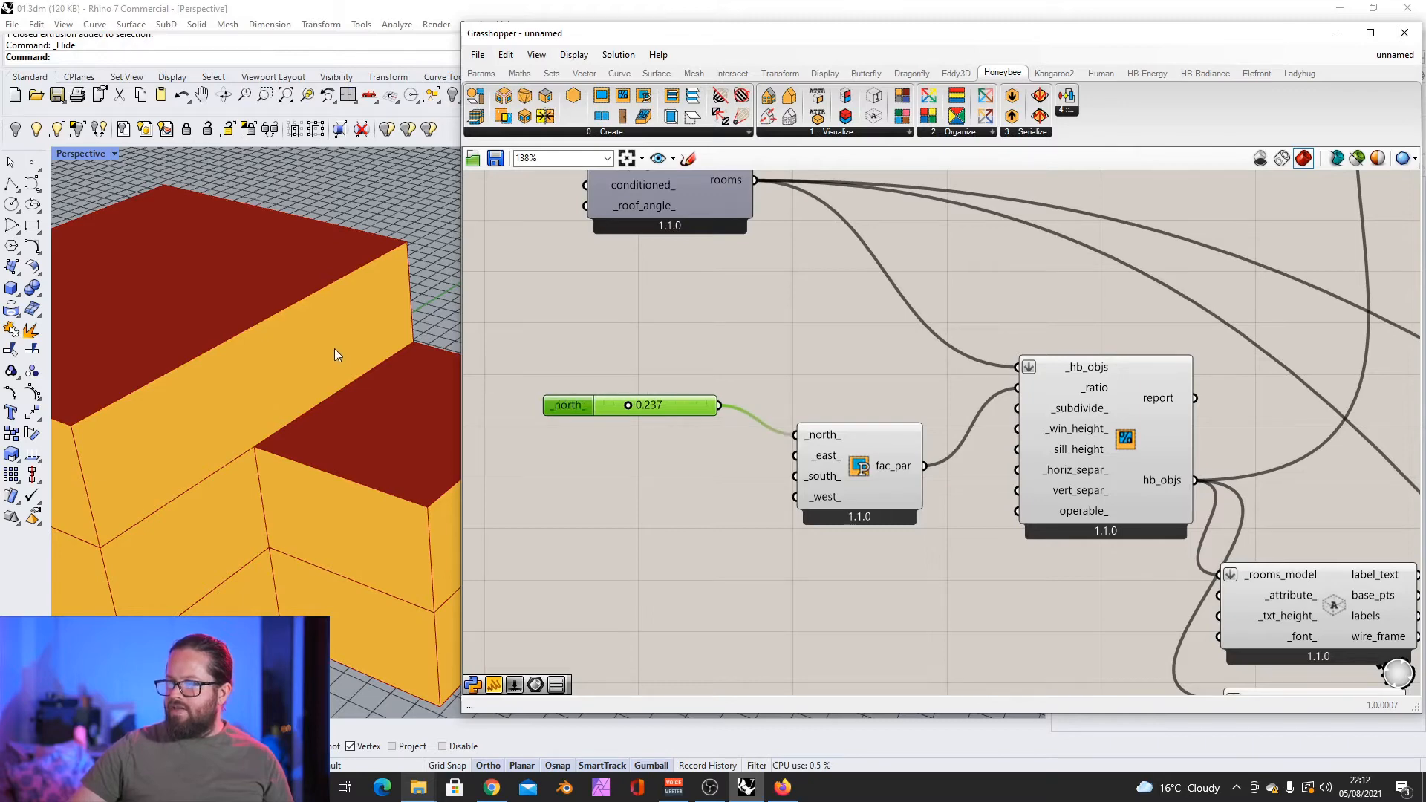
pyautogui.moveTo(335, 349); pyautogui.dragTo(586, 385, button='right')
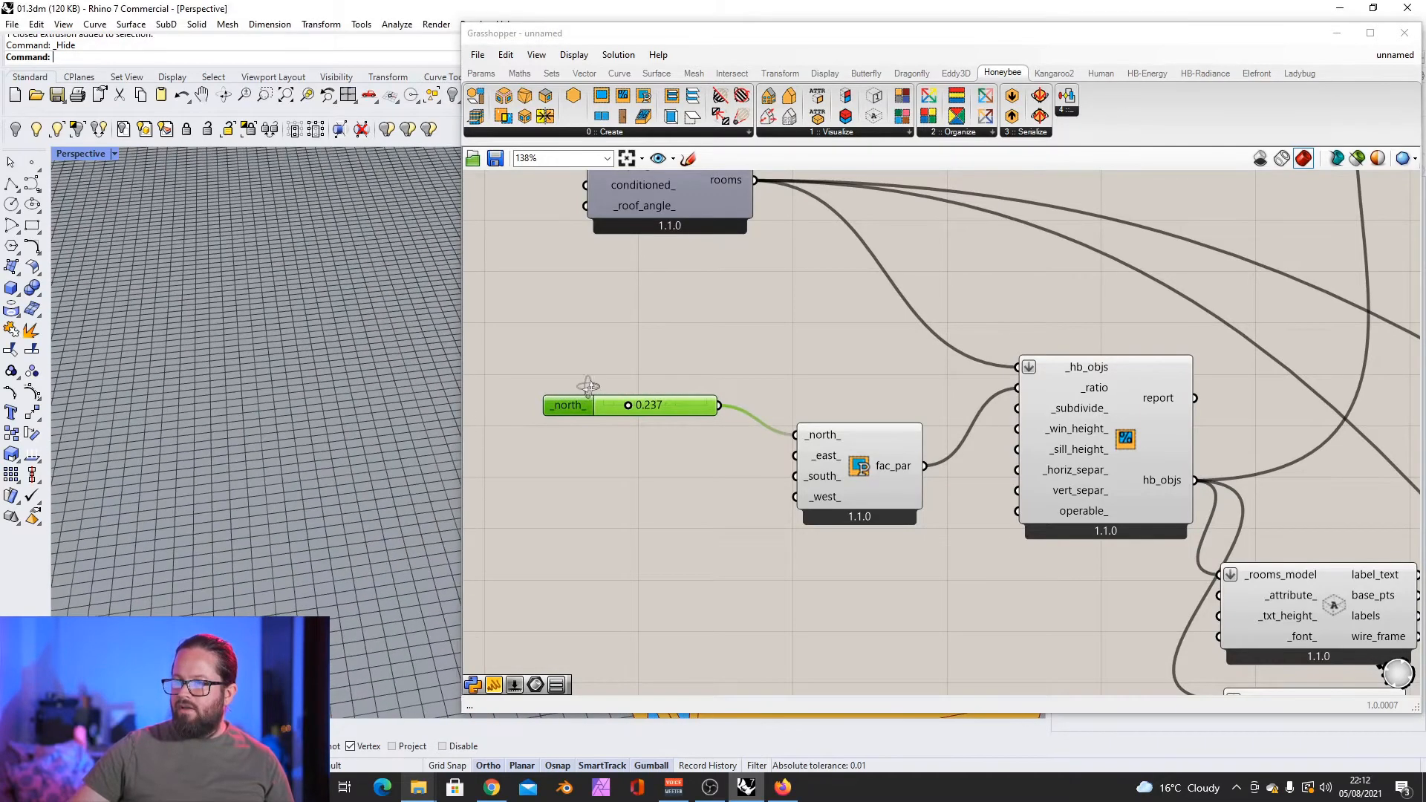
pyautogui.scroll(-5, 376, 475)
pyautogui.scroll(4, 356, 475)
pyautogui.scroll(-6, 357, 479)
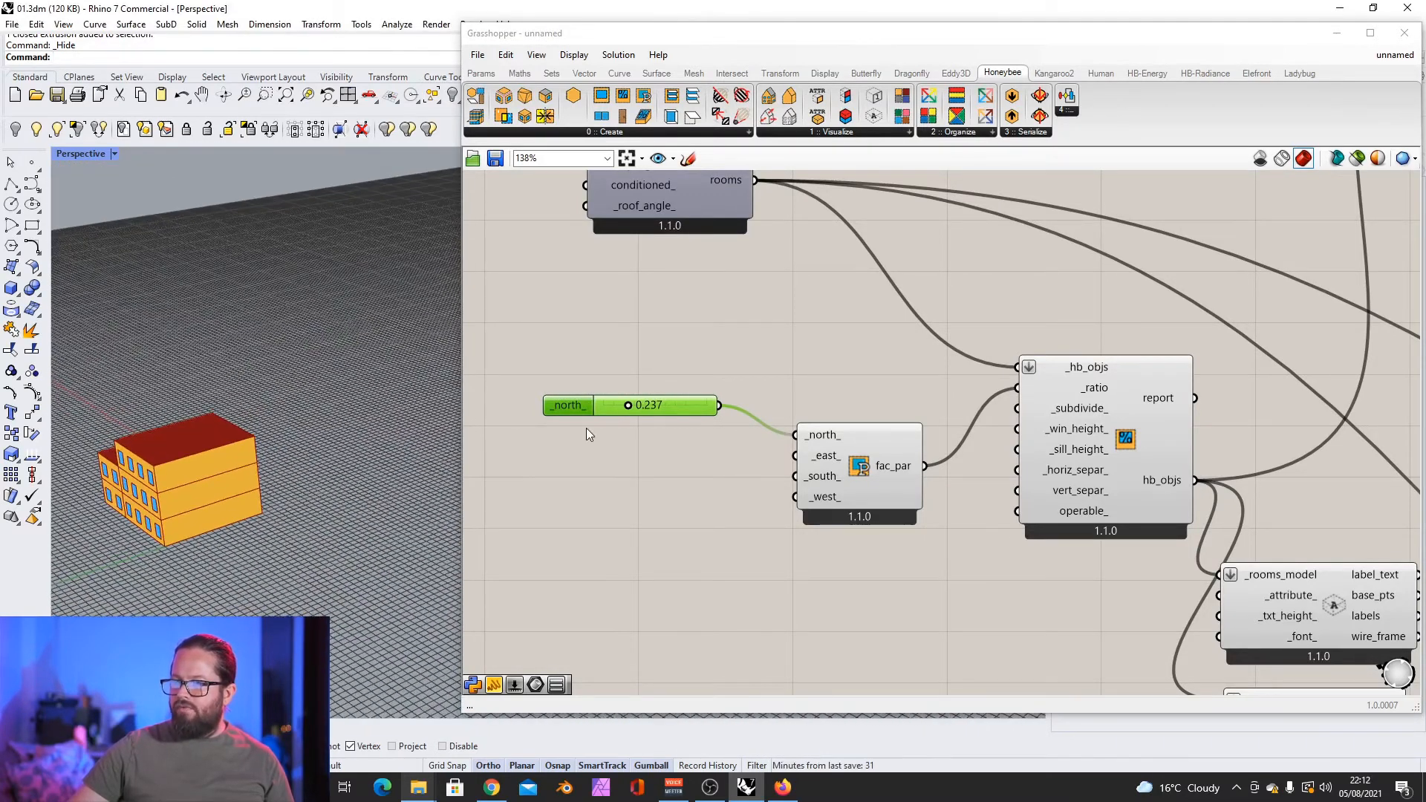
# Step: Align the _north_ slider with its input and duplicate it to feed the _east_ and _south_ inputs of the facade parameters component
pyautogui.moveTo(581, 409); pyautogui.dragTo(554, 443)
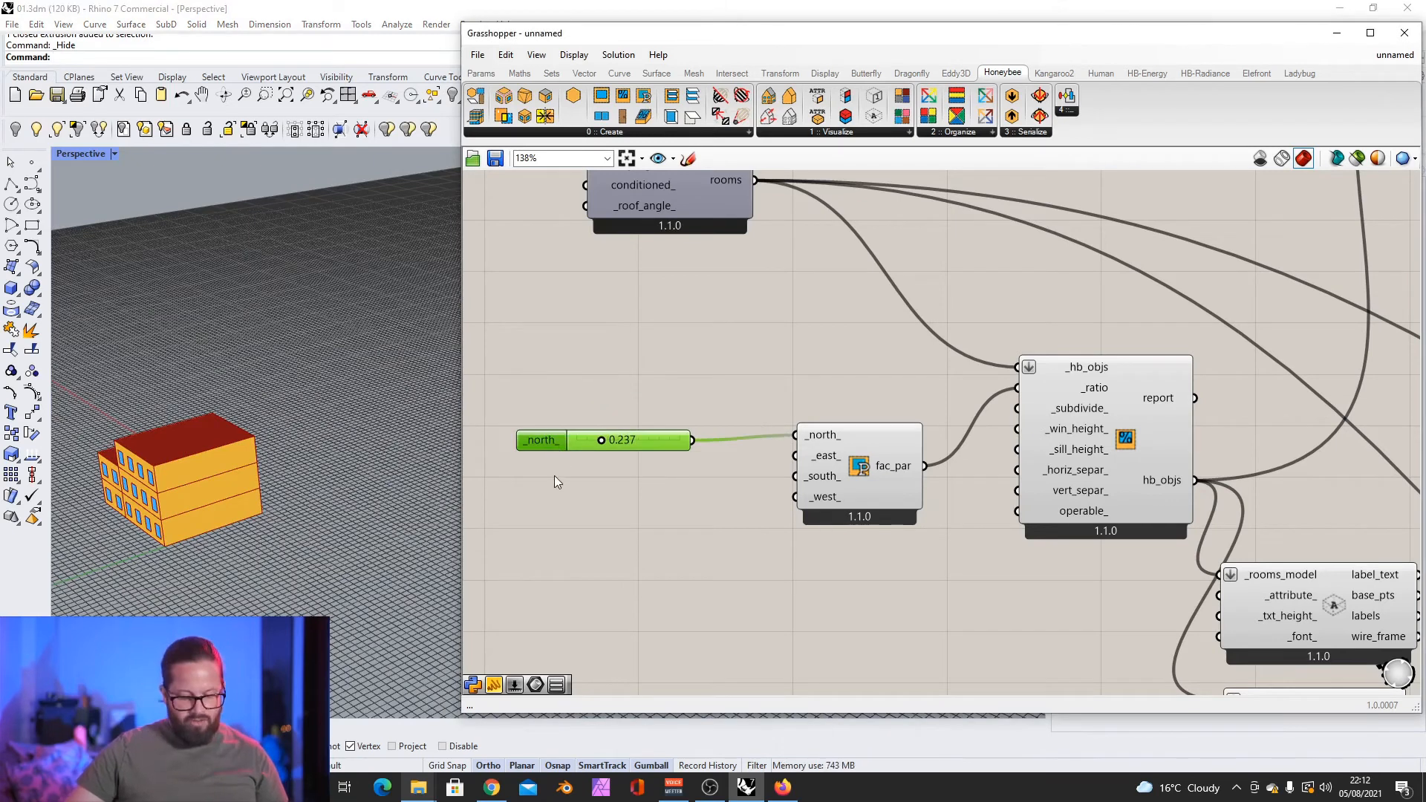
pyautogui.click(554, 475)
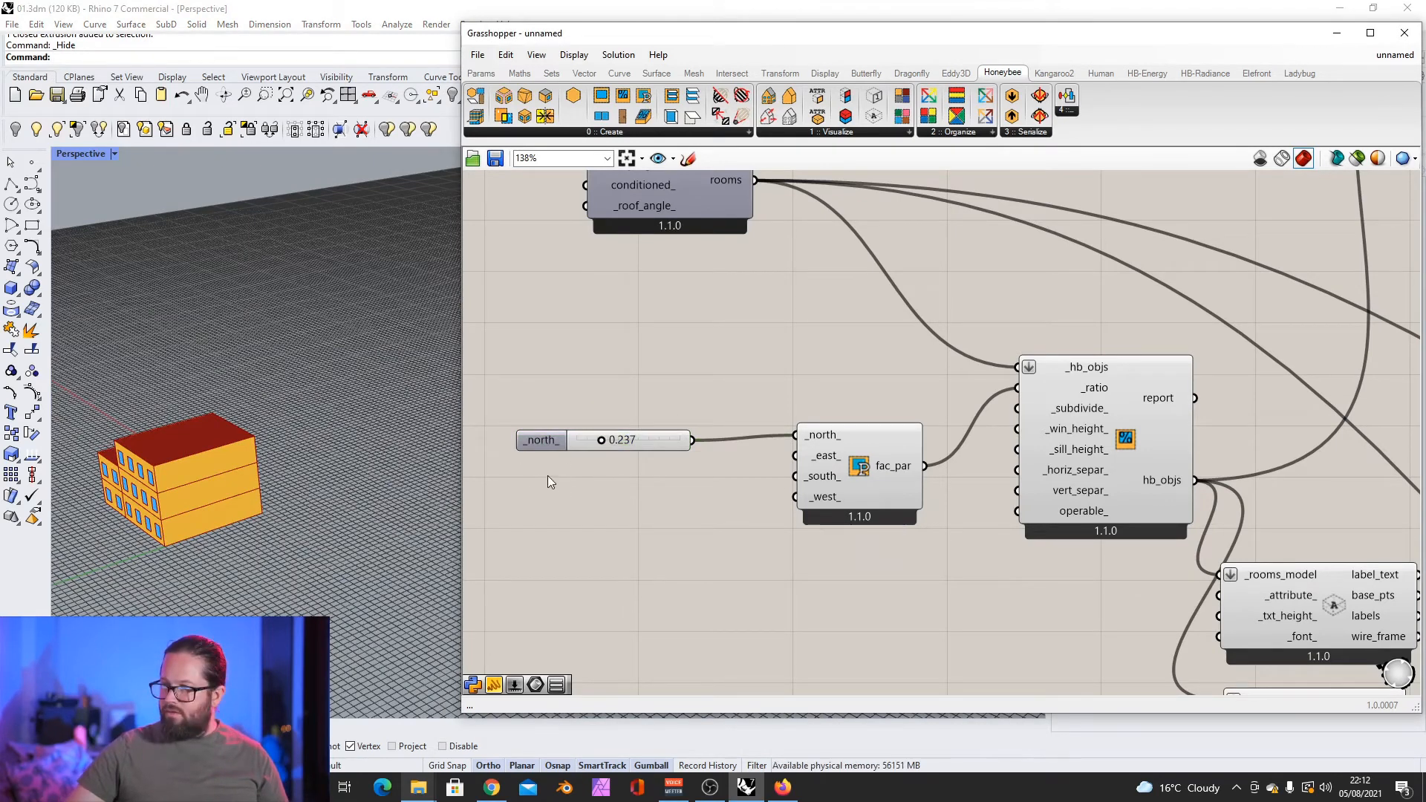
pyautogui.click(543, 443)
pyautogui.keyDown('alt'); pyautogui.moveTo(543, 443); pyautogui.dragTo(542, 475); pyautogui.keyUp('alt')
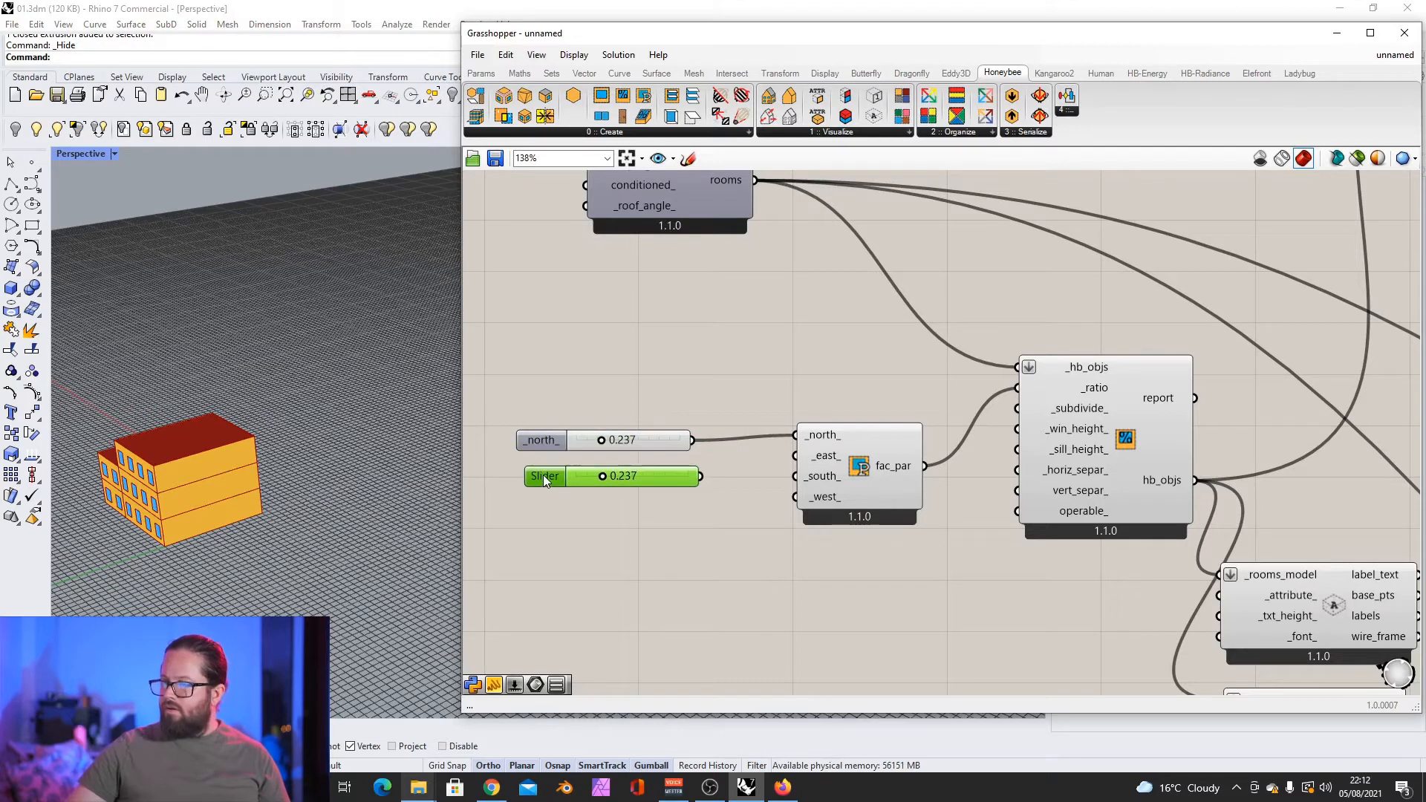
pyautogui.moveTo(701, 476); pyautogui.dragTo(795, 455)
pyautogui.keyDown('alt'); pyautogui.moveTo(644, 474); pyautogui.dragTo(795, 476); pyautogui.keyUp('alt')
# Step: Set the _south_ window ratio slider to 0.5 and the _east_ slider to 0.1
pyautogui.moveTo(597, 503); pyautogui.dragTo(626, 506)
pyautogui.doubleClick(626, 506)
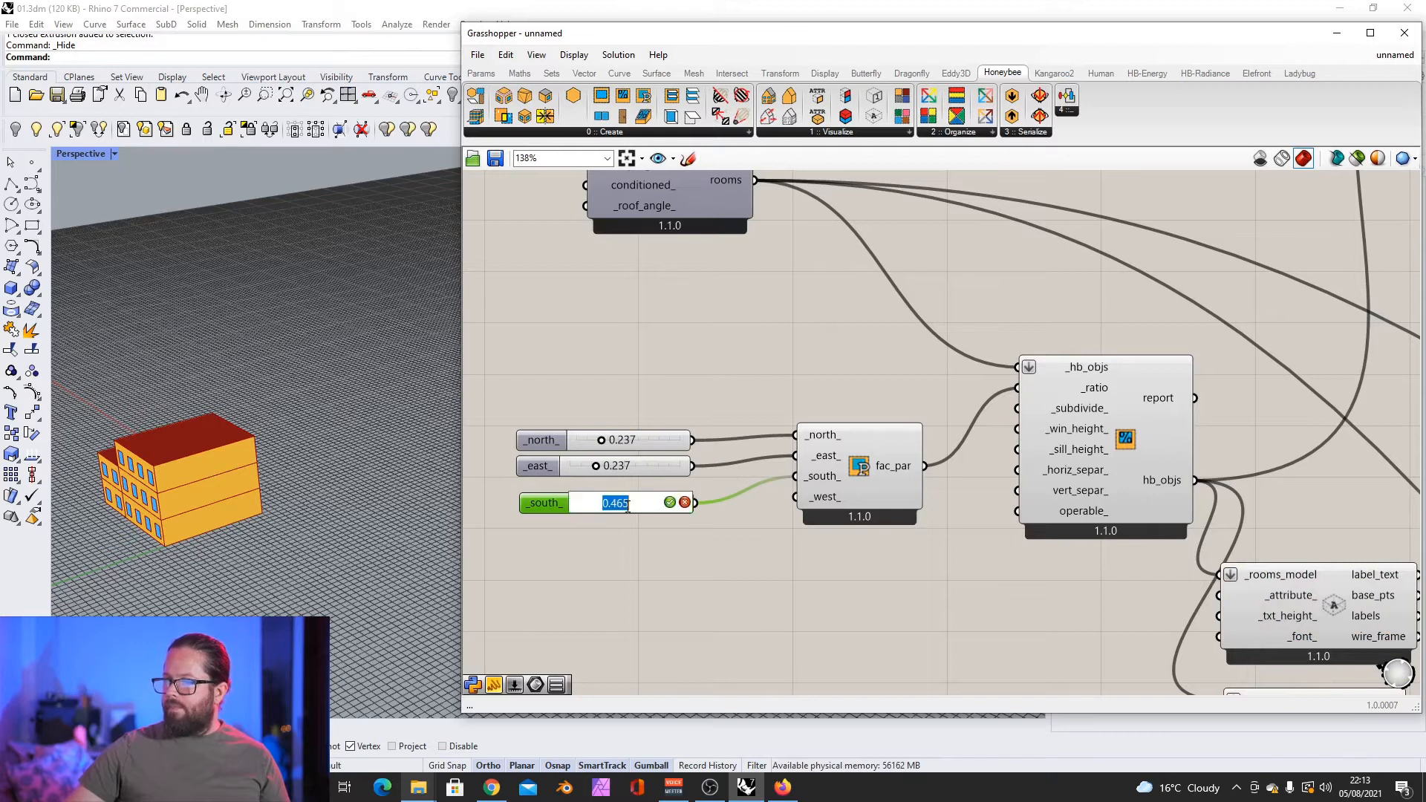
pyautogui.write('0.5')
pyautogui.press('Return')
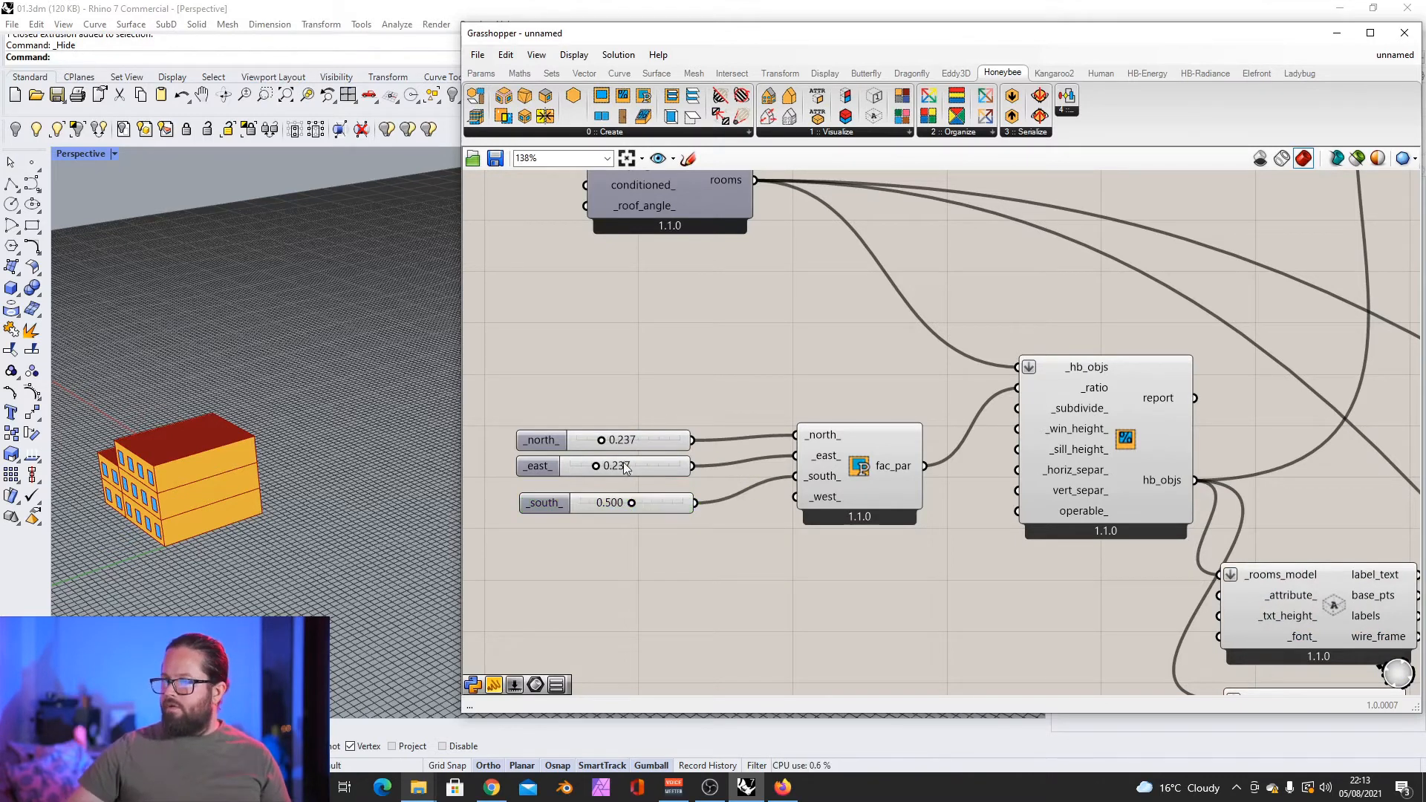
pyautogui.click(622, 465)
pyautogui.doubleClick(620, 464)
pyautogui.write('0.1')
pyautogui.press('Return')
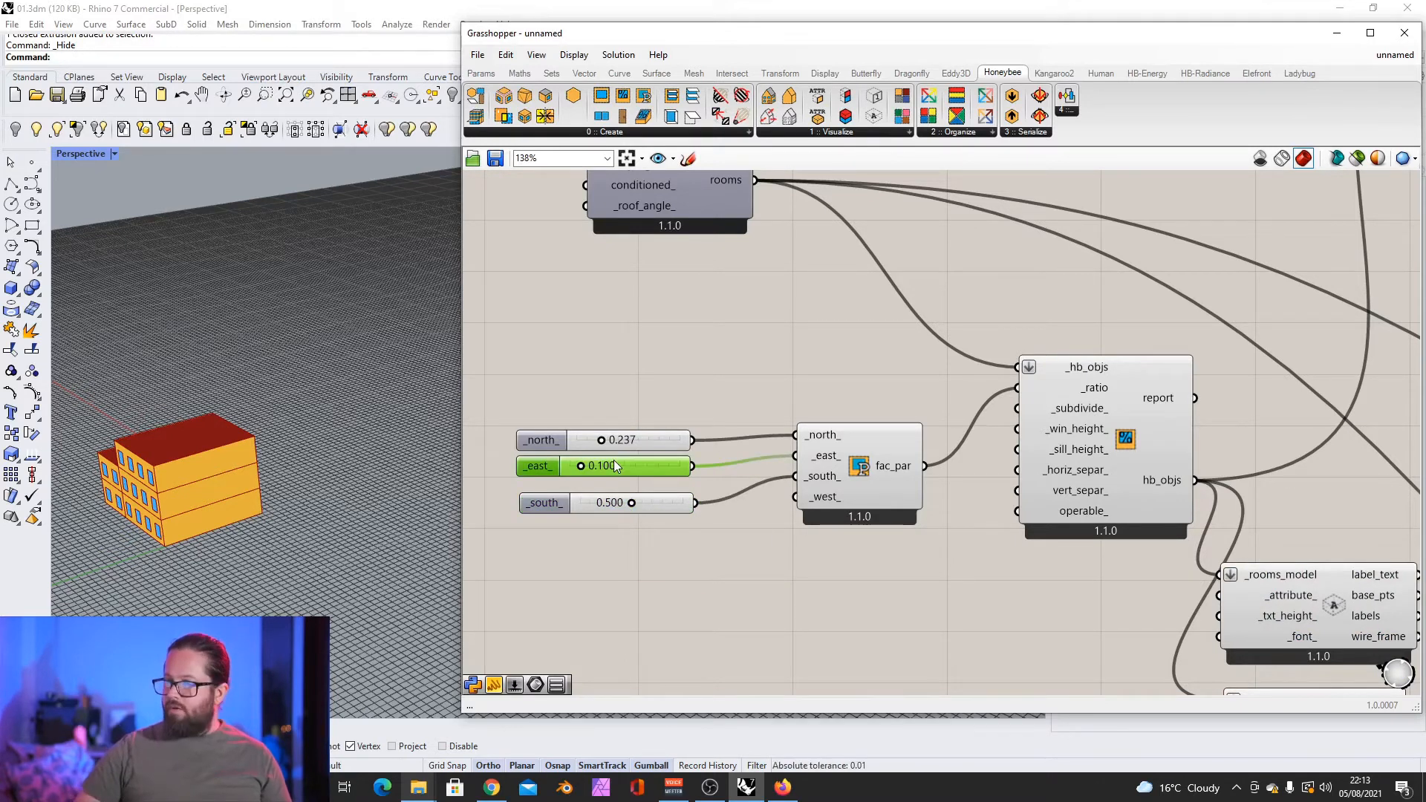
# Step: Set the north window ratio to 0.390 and the south ratio to 0.204, and add a west ratio slider at 0.383
pyautogui.moveTo(624, 462); pyautogui.dragTo(621, 435)
pyautogui.doubleClick(629, 442)
pyautogui.write('0.6')
pyautogui.press('Return')
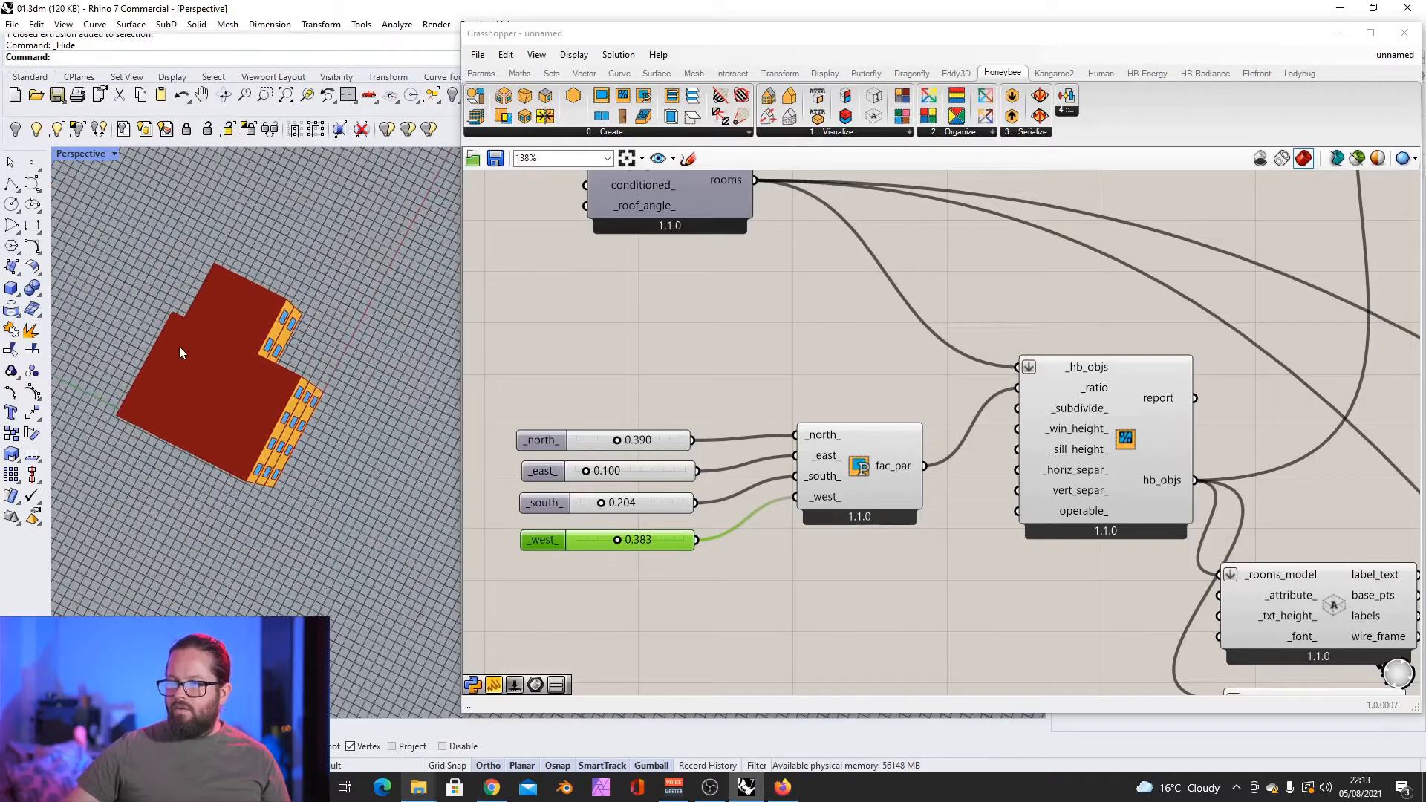
# Step: Set the Perspective viewport's display mode to Wireframe to see through the building with its facade windows
pyautogui.scroll(5, 180, 346)
pyautogui.moveTo(275, 415); pyautogui.dragTo(130, 358, button='right')
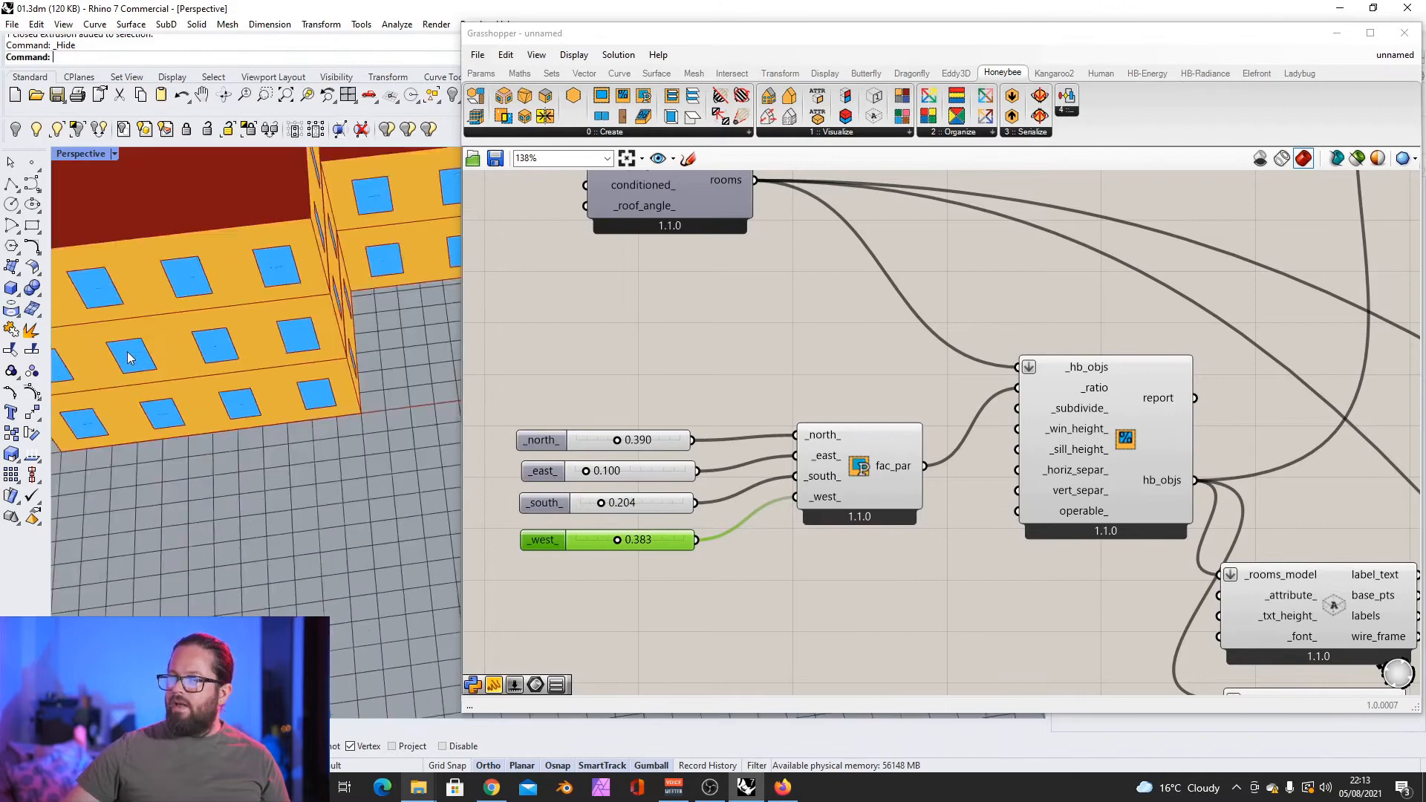
pyautogui.scroll(-8, 130, 359)
pyautogui.scroll(5, 245, 274)
pyautogui.moveTo(245, 274); pyautogui.dragTo(250, 243, button='right')
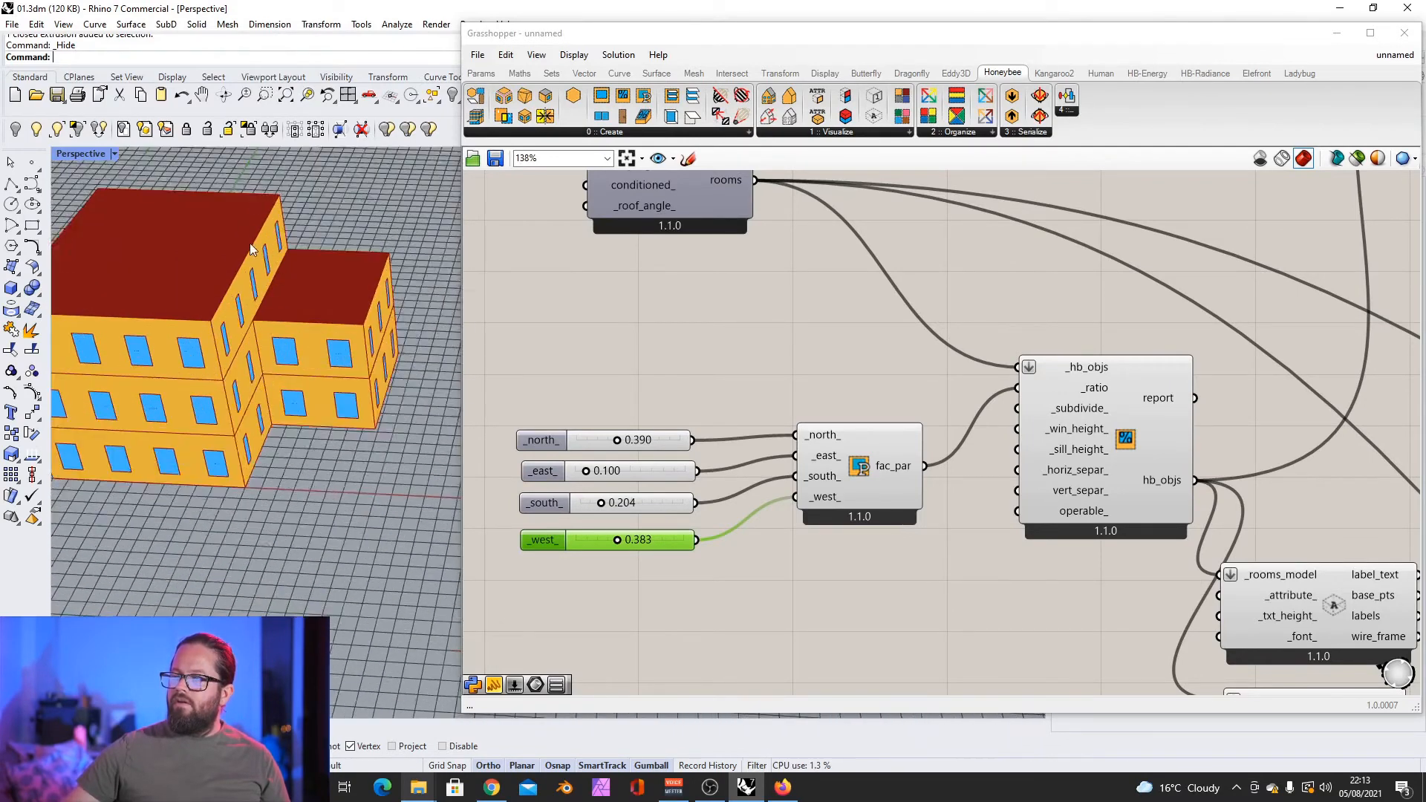
pyautogui.scroll(3, 110, 234)
pyautogui.click(67, 154)
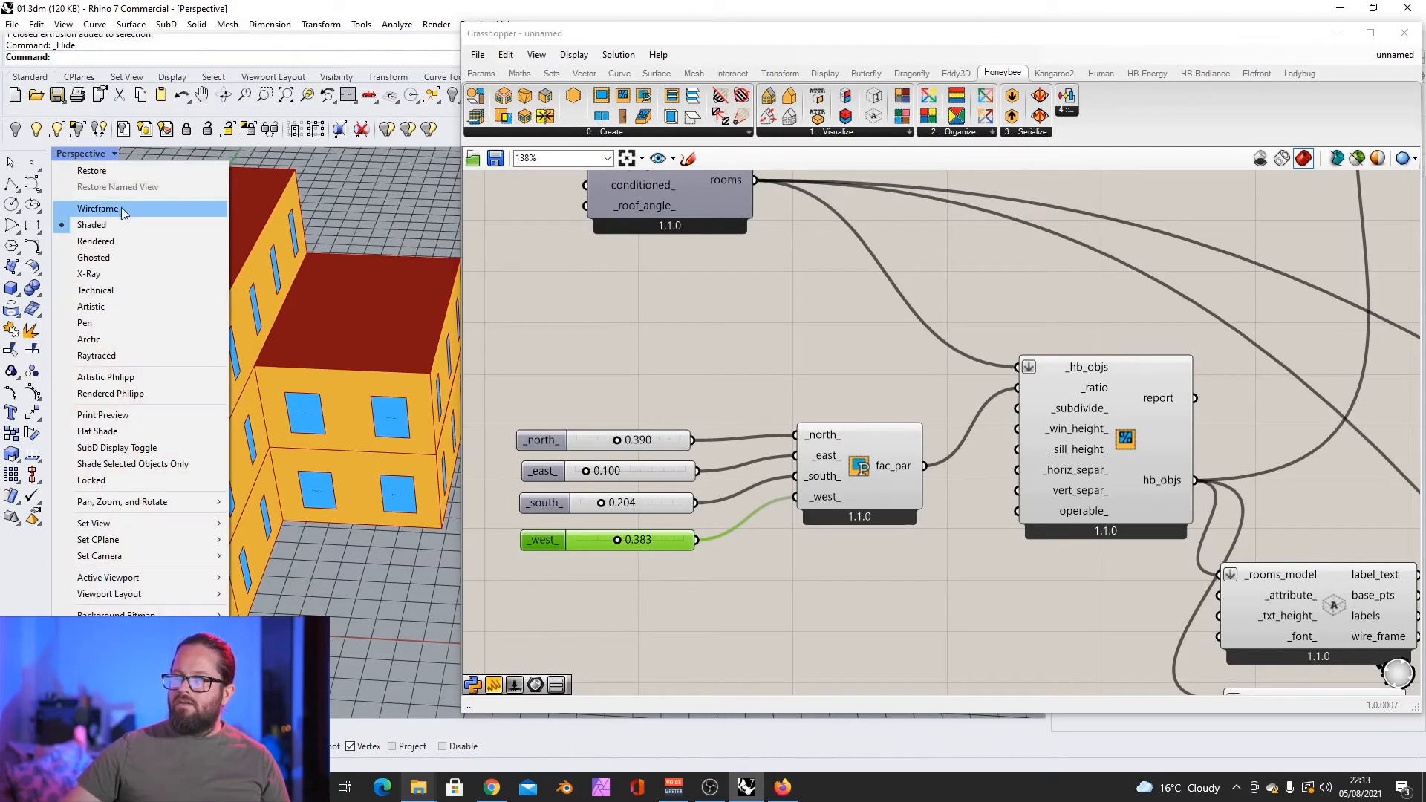
pyautogui.click(121, 207)
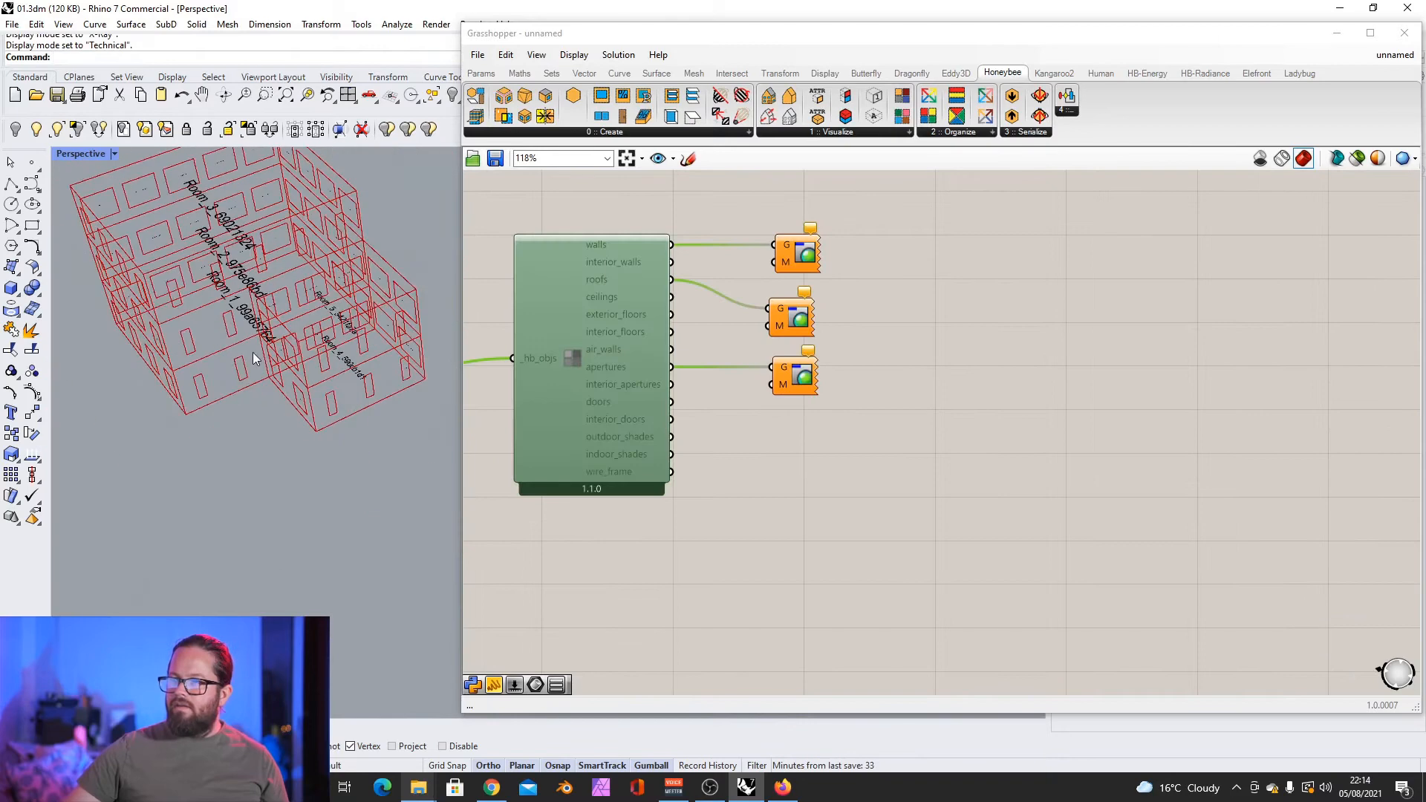
# Step: Examine the building's shared walls and floors and the windows on them from several sides of the model
pyautogui.scroll(8, 359, 286)
pyautogui.moveTo(359, 287); pyautogui.dragTo(229, 303, button='right')
pyautogui.scroll(-10, 231, 282)
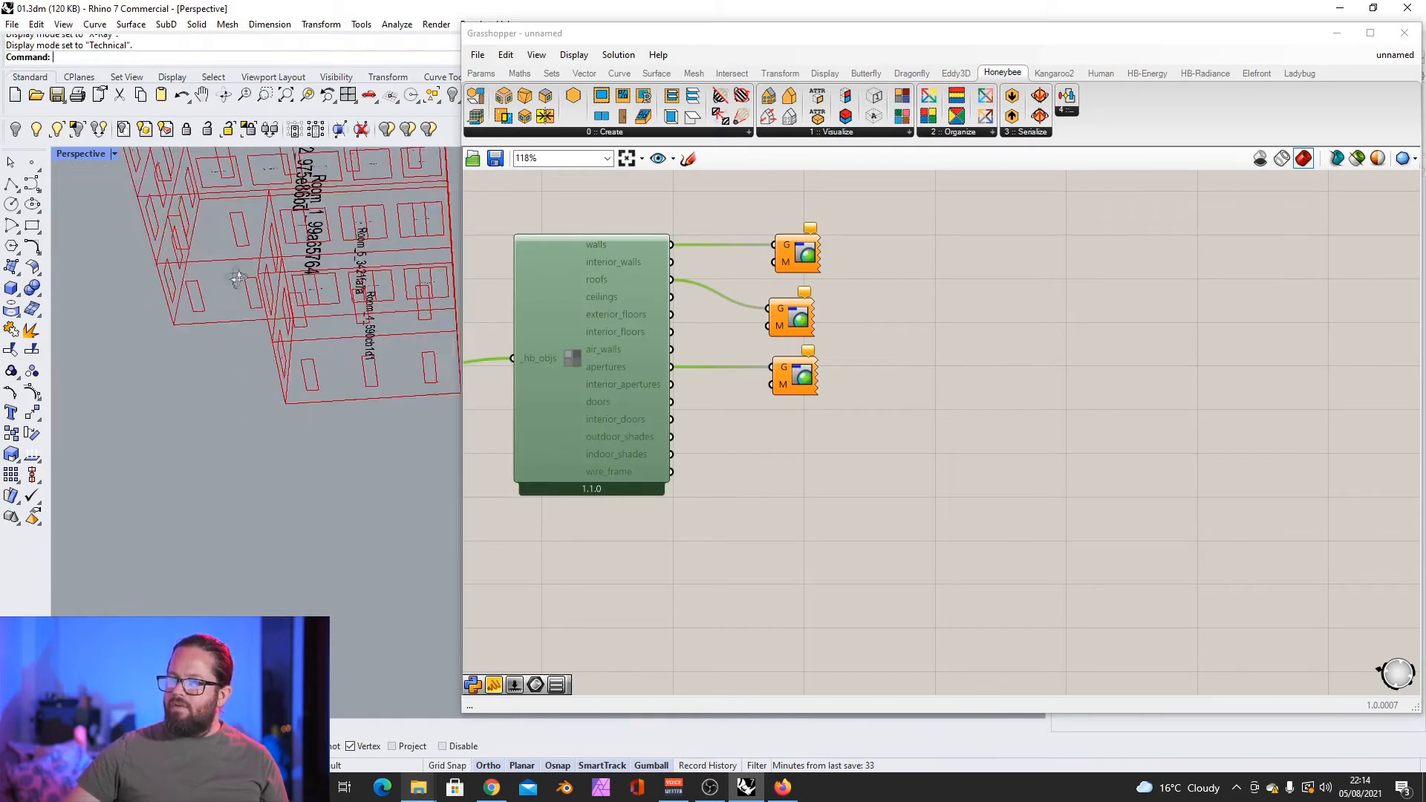
pyautogui.scroll(6, 361, 256)
pyautogui.moveTo(338, 331); pyautogui.dragTo(348, 427, button='right')
pyautogui.scroll(-5, 349, 429)
pyautogui.scroll(8, 274, 511)
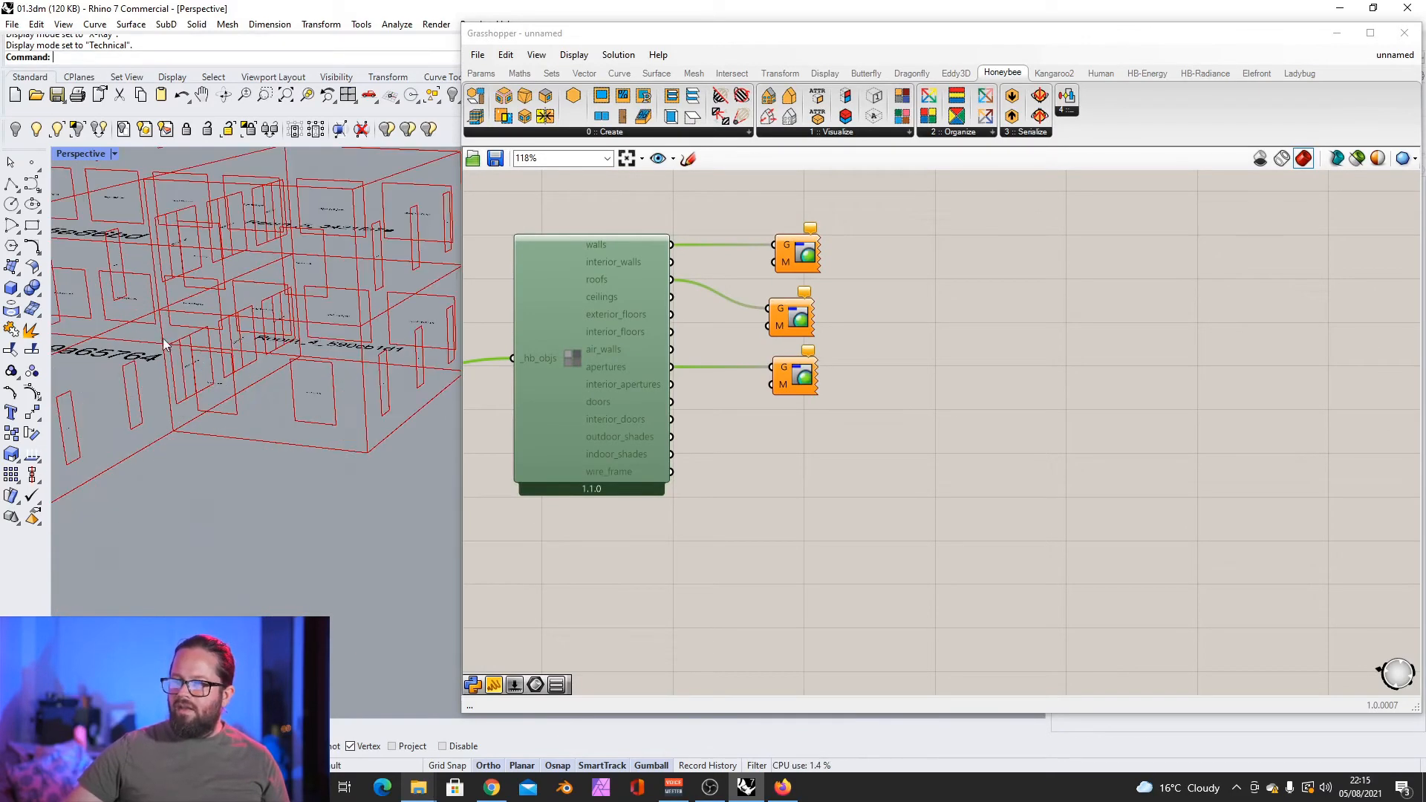
pyautogui.scroll(3, 230, 300)
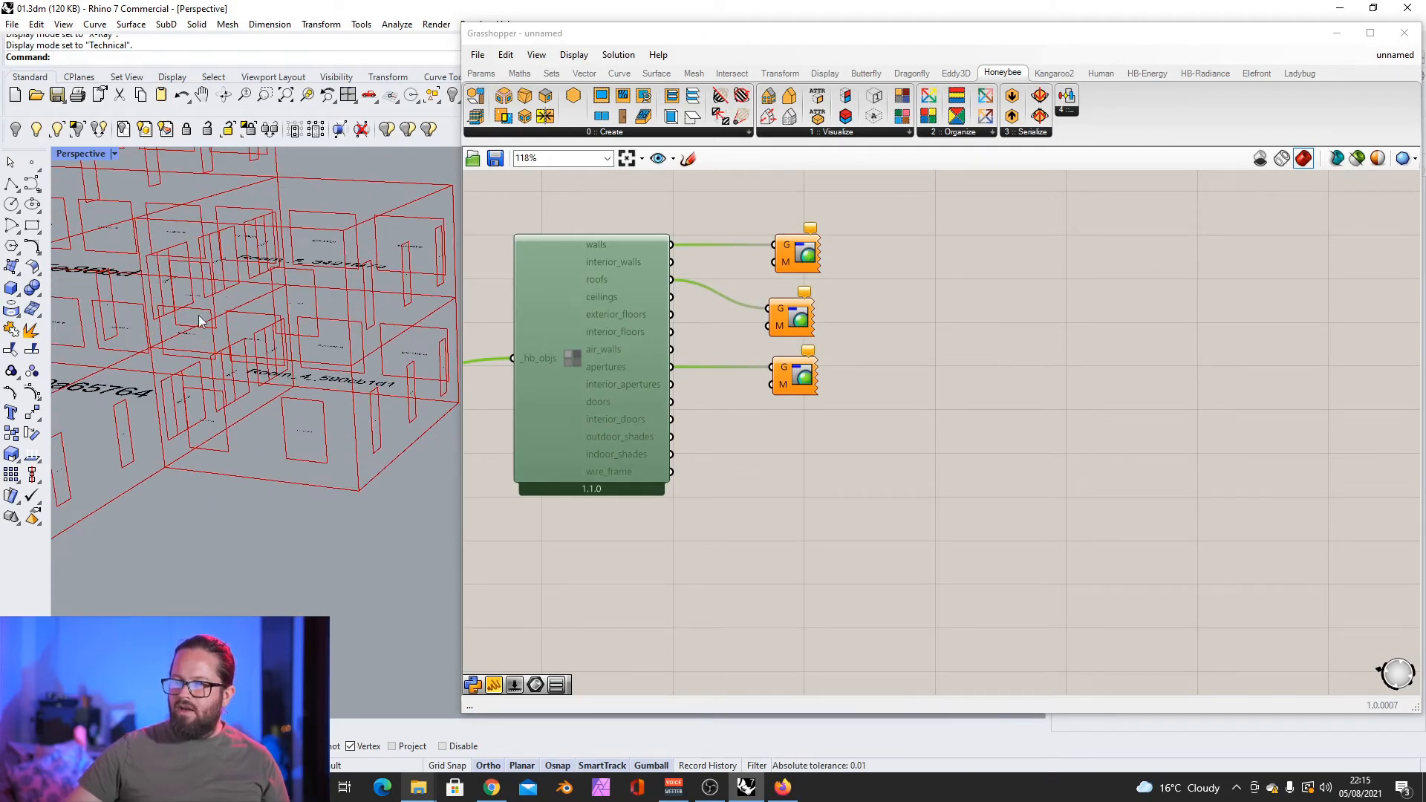
pyautogui.scroll(-4, 283, 330)
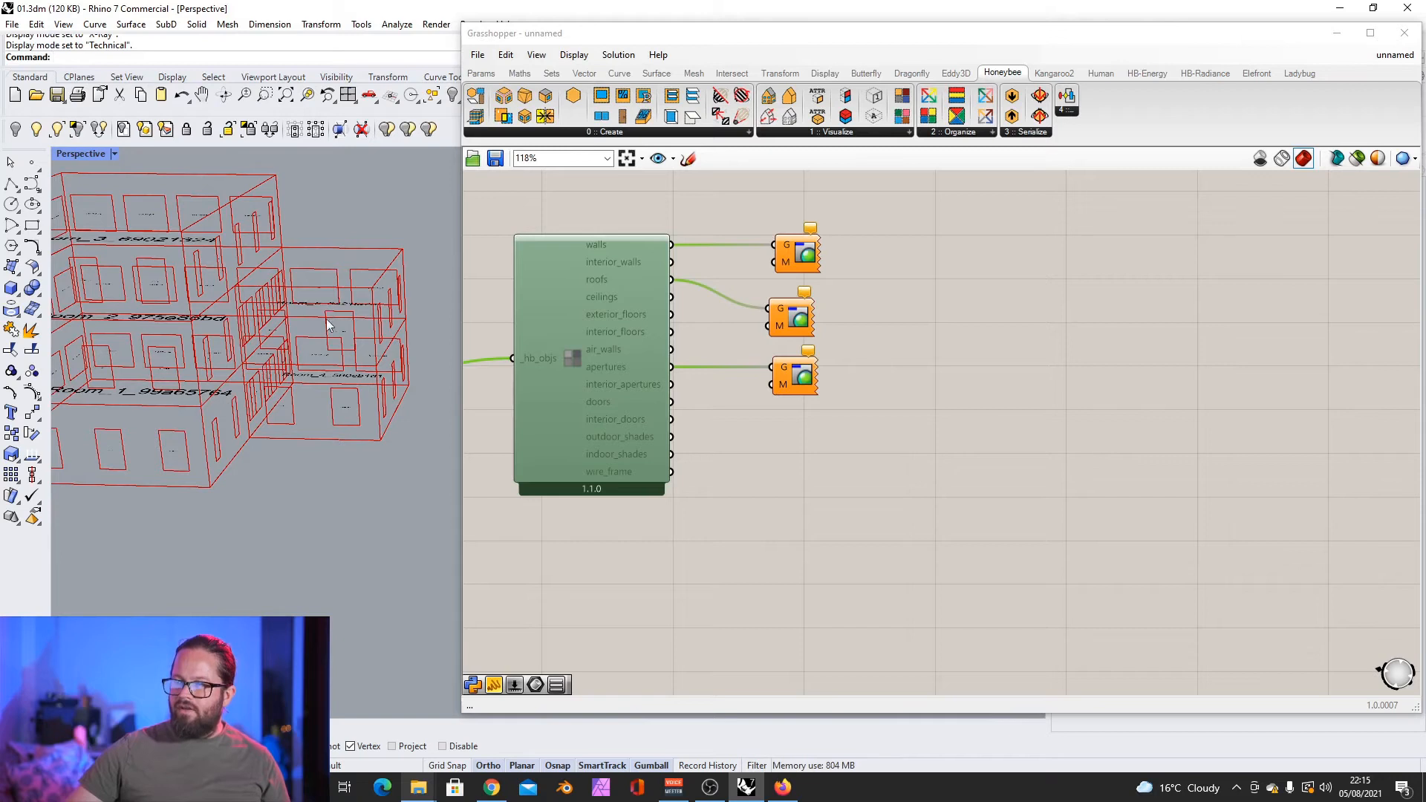
pyautogui.scroll(-4, 328, 325)
pyautogui.scroll(4, 275, 316)
pyautogui.scroll(-4, 274, 314)
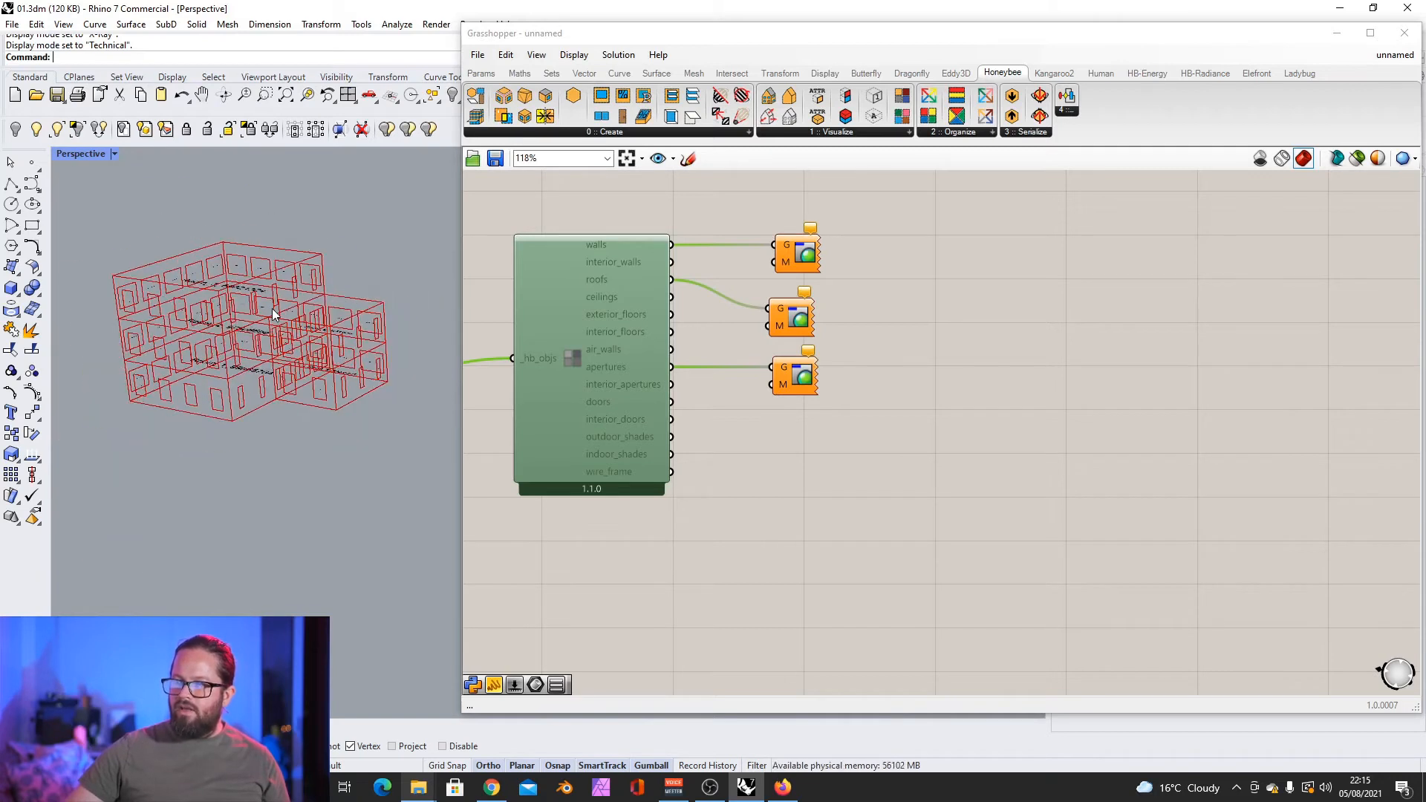
# Step: Add an HB Solve Adjacency component and feed its _rooms input from the window-ratio component's hb_objs output
pyautogui.click(897, 428)
pyautogui.scroll(-5, 897, 428)
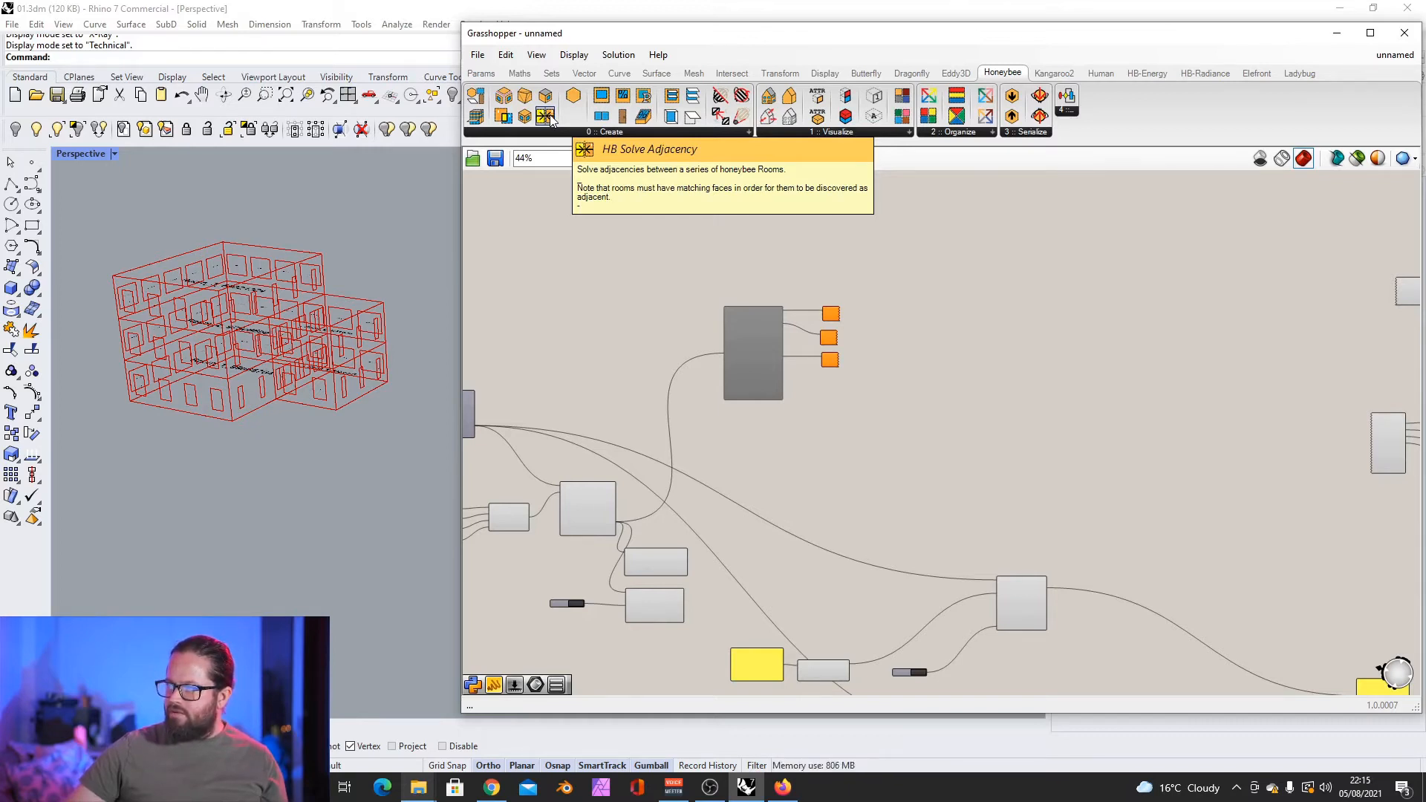
pyautogui.moveTo(546, 117); pyautogui.dragTo(758, 494)
pyautogui.scroll(5, 639, 474)
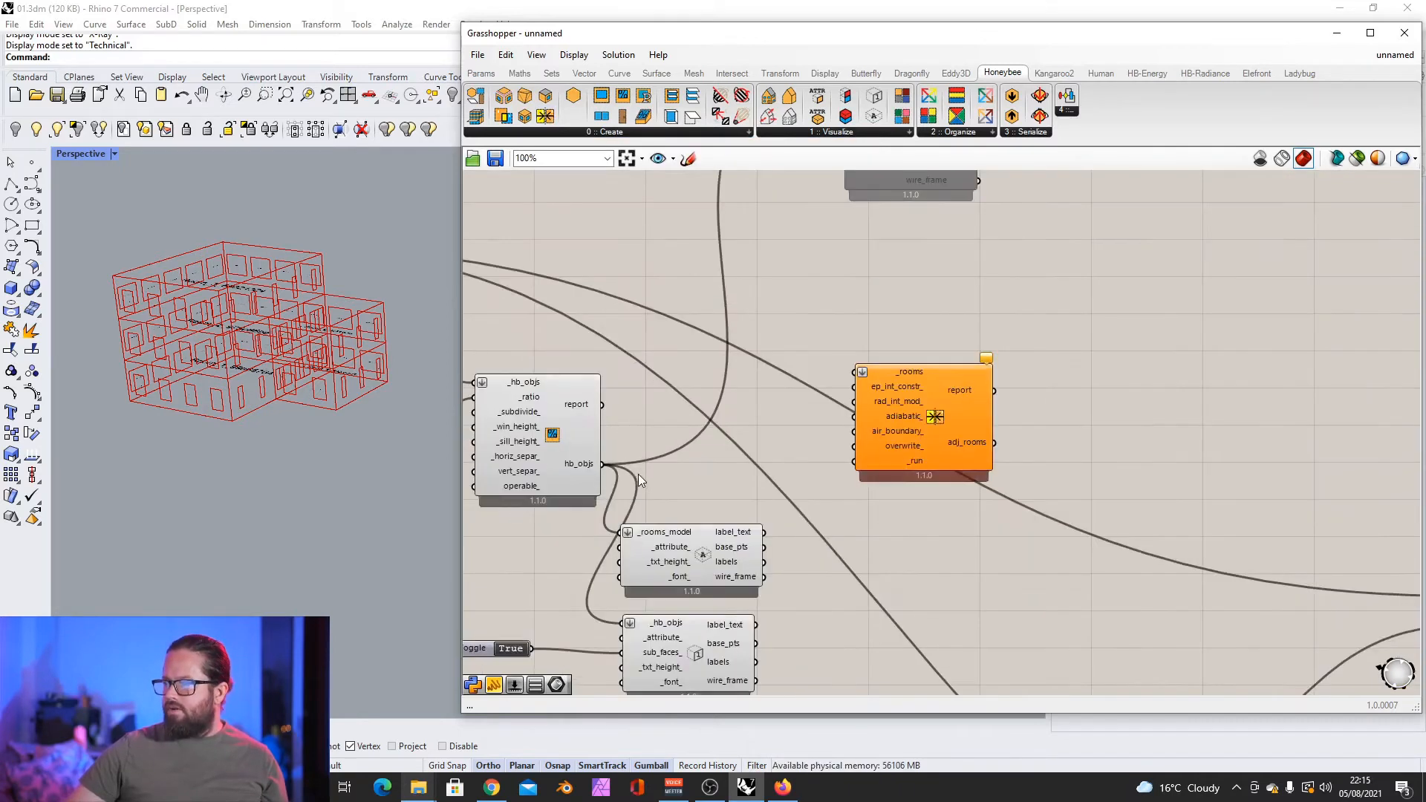
pyautogui.moveTo(995, 414); pyautogui.dragTo(967, 333)
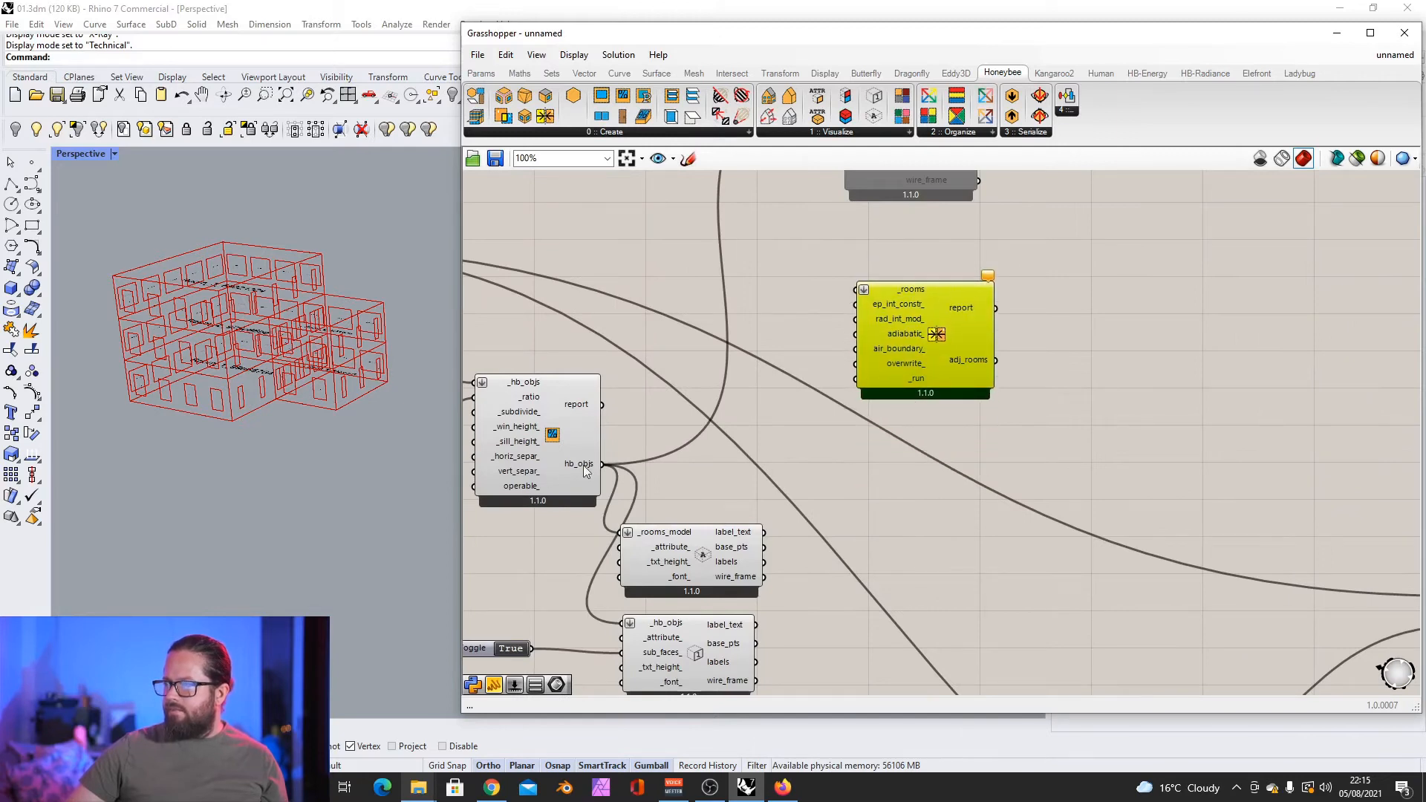
pyautogui.moveTo(601, 465); pyautogui.dragTo(858, 289)
pyautogui.moveTo(867, 428); pyautogui.dragTo(795, 355, button='right')
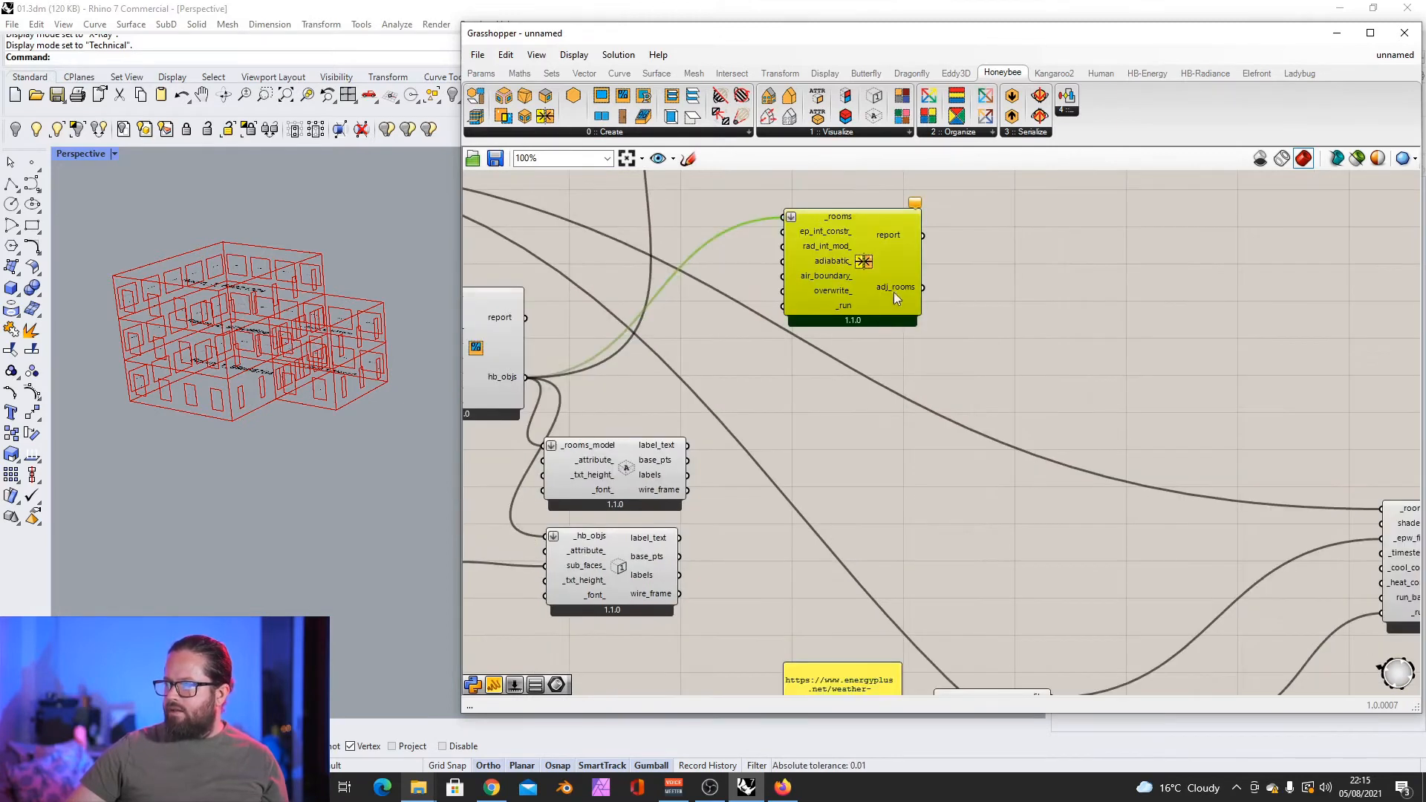
# Step: Relocate the room and face label components beside Solve Adjacency and feed both from its adj_rooms output
pyautogui.moveTo(629, 468); pyautogui.dragTo(1064, 366)
pyautogui.moveTo(924, 288); pyautogui.dragTo(978, 344)
pyautogui.moveTo(630, 555); pyautogui.dragTo(965, 514)
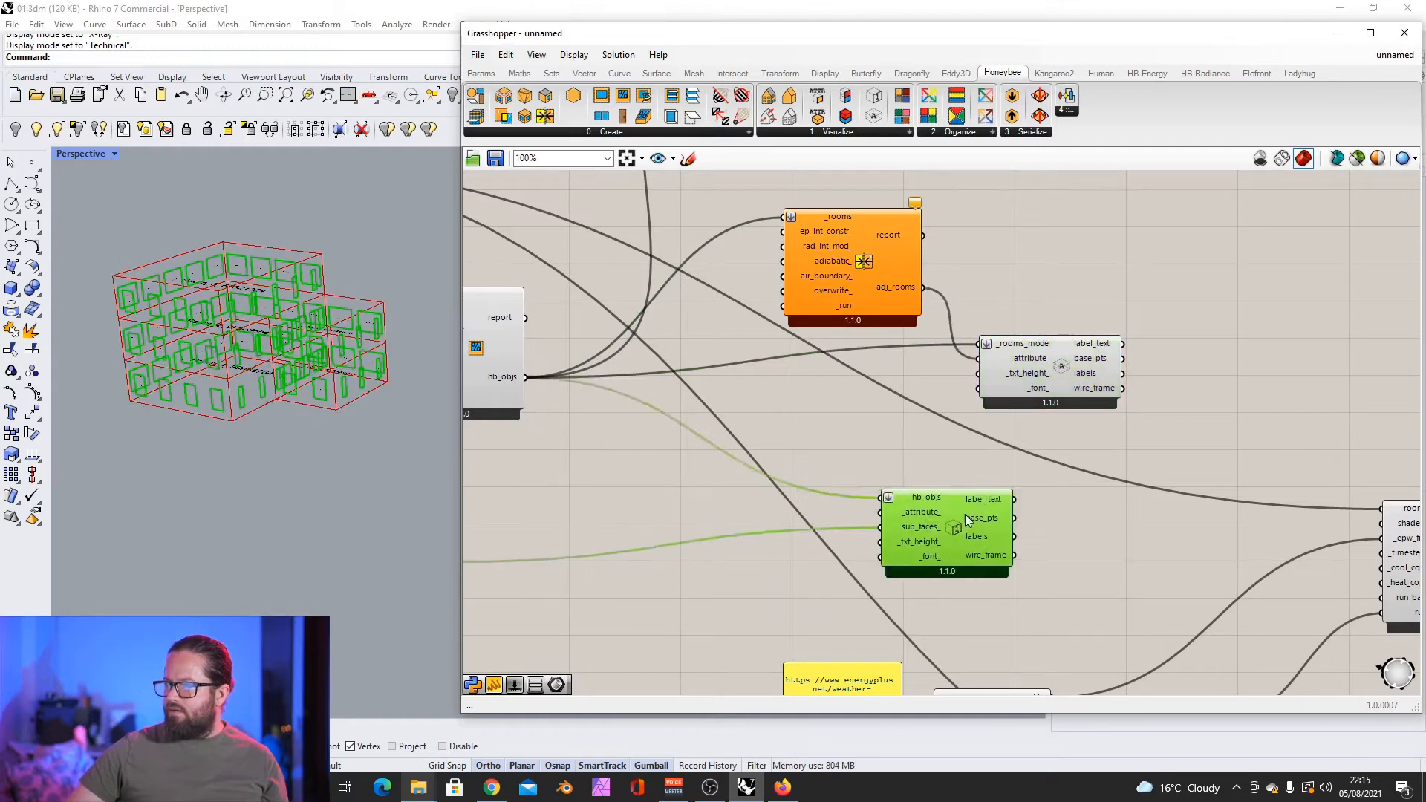
pyautogui.moveTo(965, 514); pyautogui.dragTo(1066, 451)
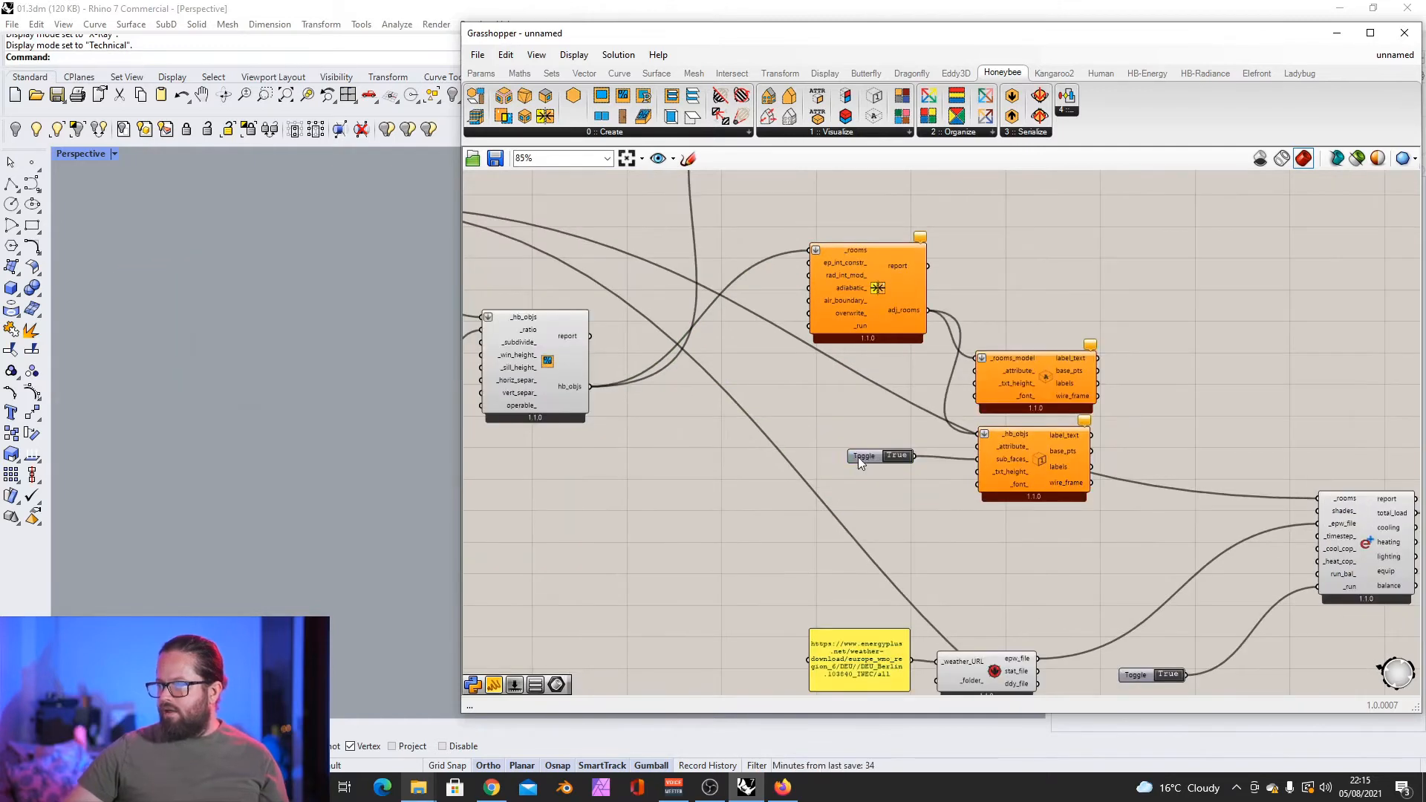
# Step: Duplicate the True toggle and connect the copy to Solve Adjacency's _run input
pyautogui.click(860, 456)
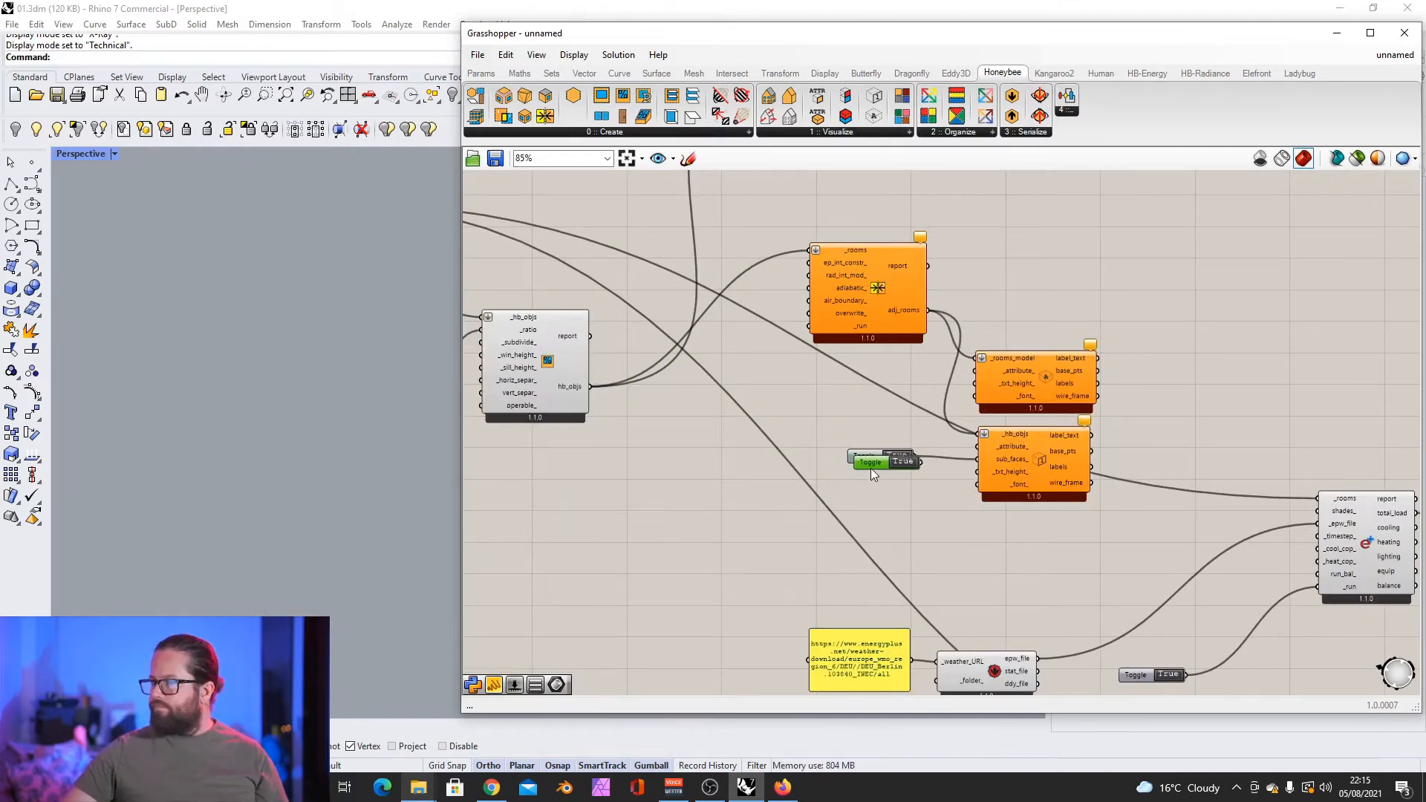
pyautogui.keyDown('alt'); pyautogui.moveTo(860, 457); pyautogui.dragTo(658, 423); pyautogui.keyUp('alt')
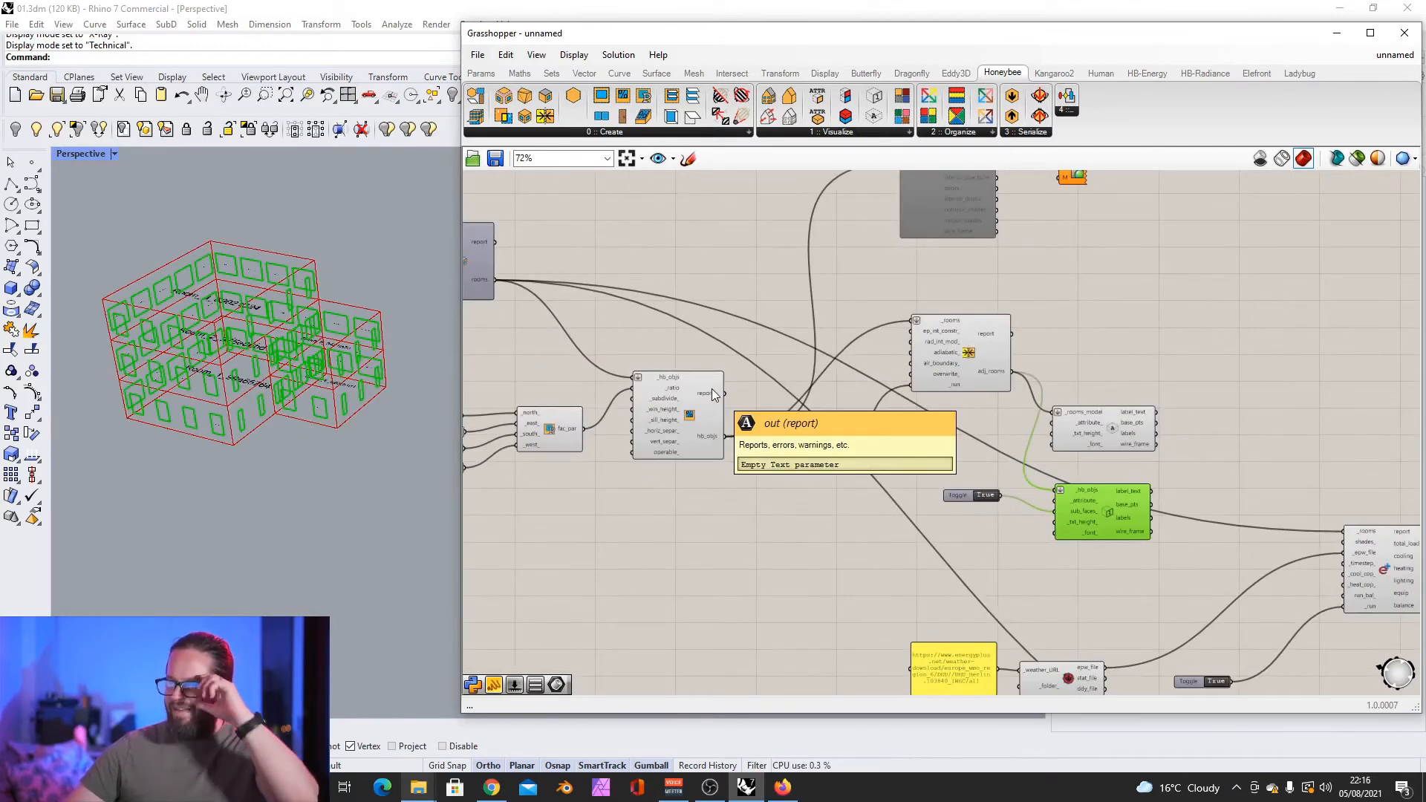
pyautogui.scroll(-4, 768, 356)
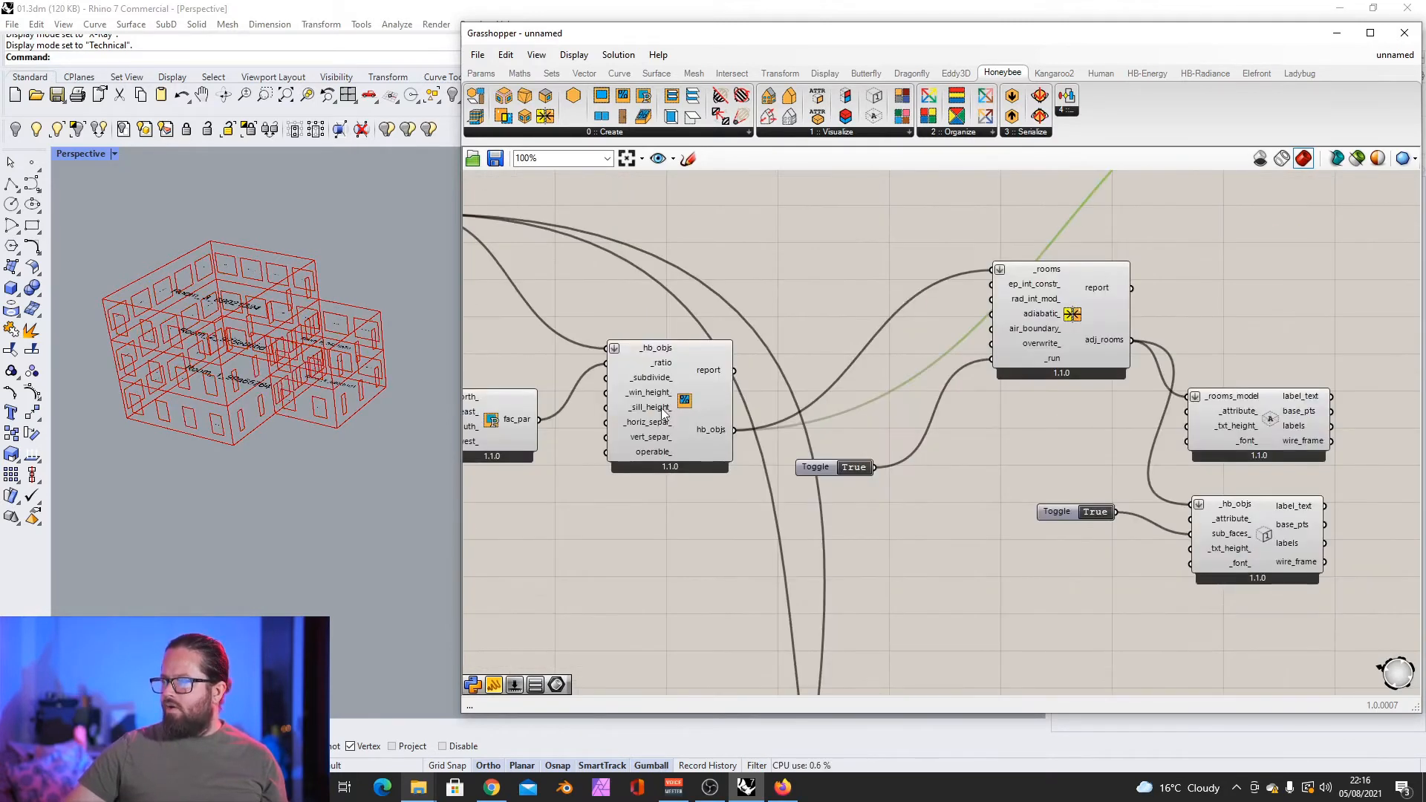
# Step: Shift the window-ratio component slightly upward and inspect the labelled rooms in the model
pyautogui.click(675, 363)
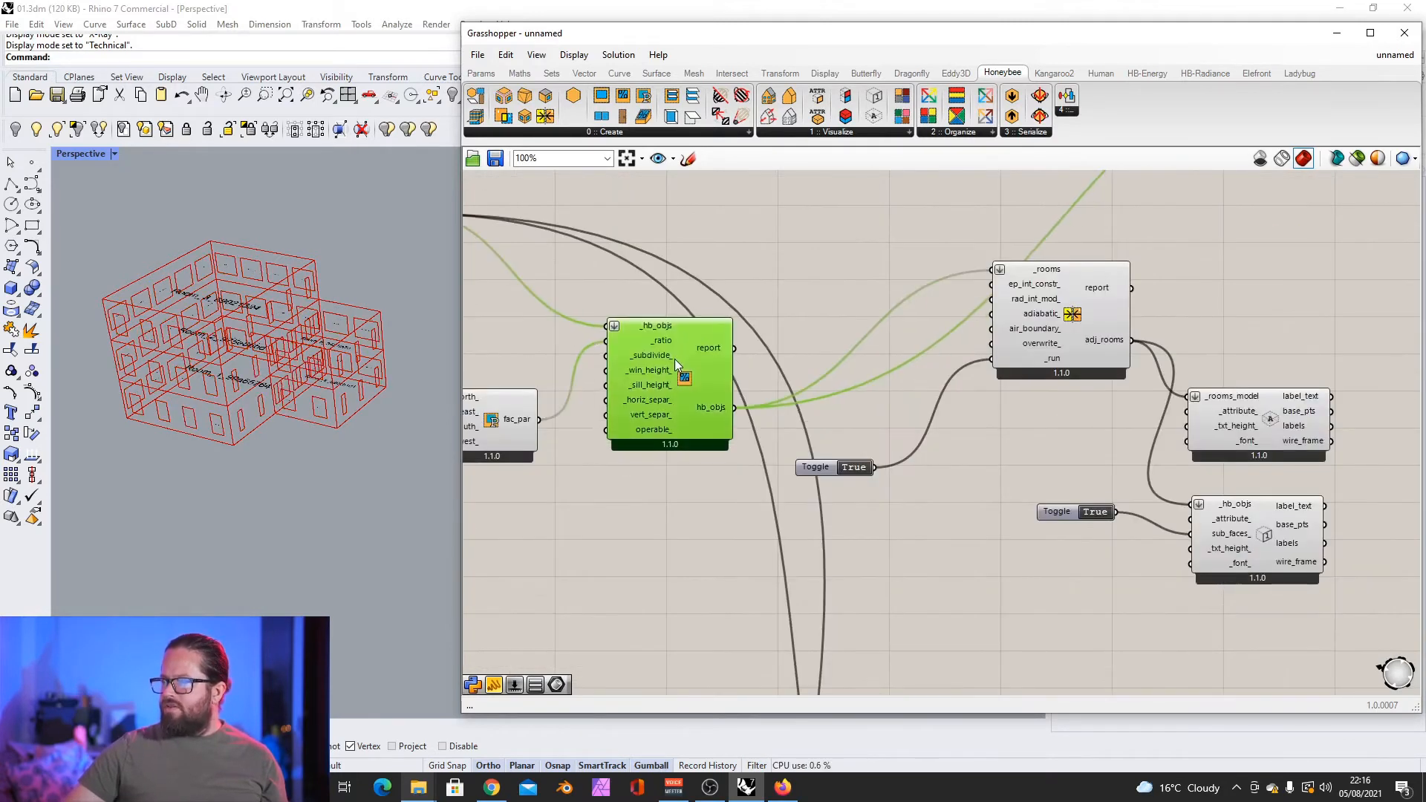
pyautogui.scroll(-4, 913, 327)
pyautogui.scroll(4, 1000, 314)
pyautogui.scroll(-5, 1000, 317)
pyautogui.scroll(8, 270, 350)
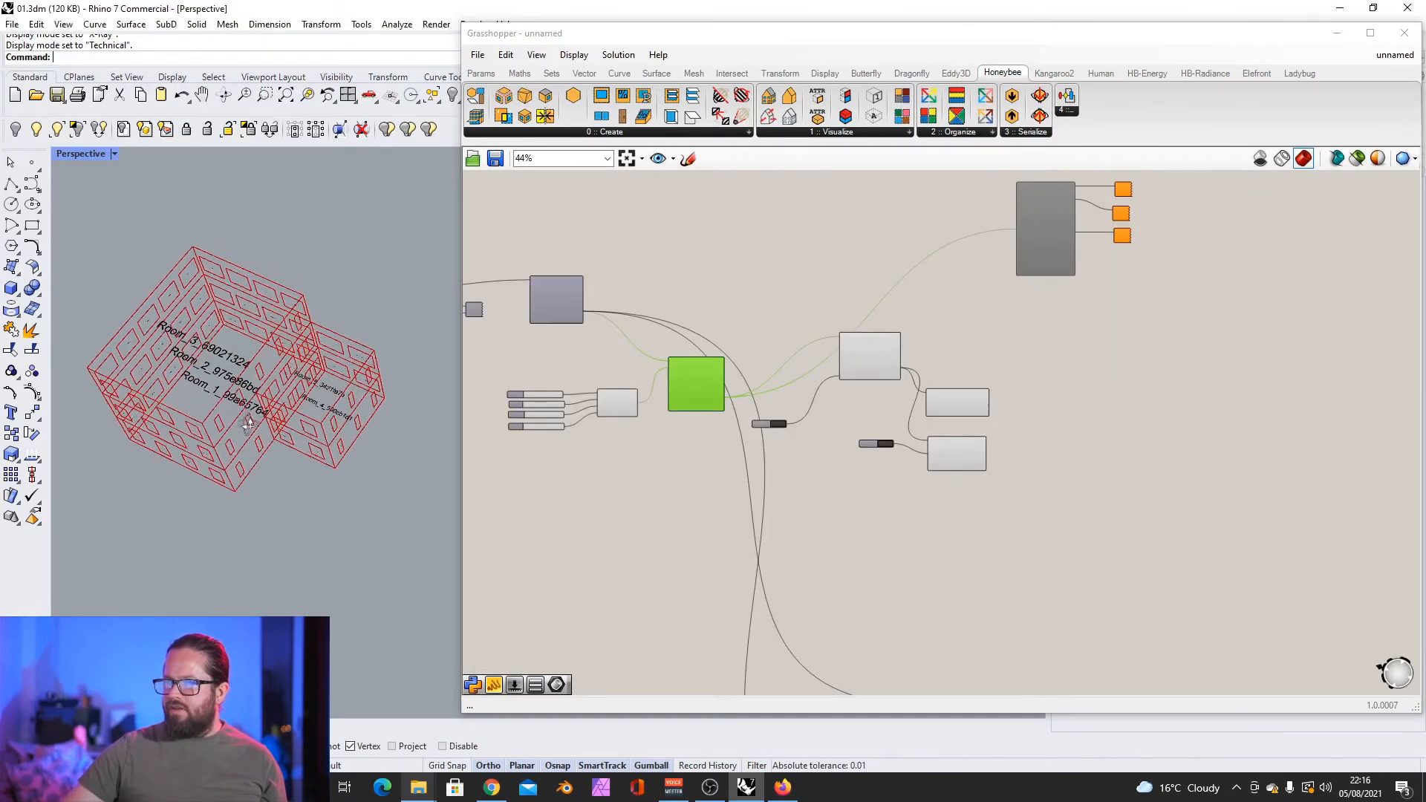
pyautogui.scroll(-8, 270, 349)
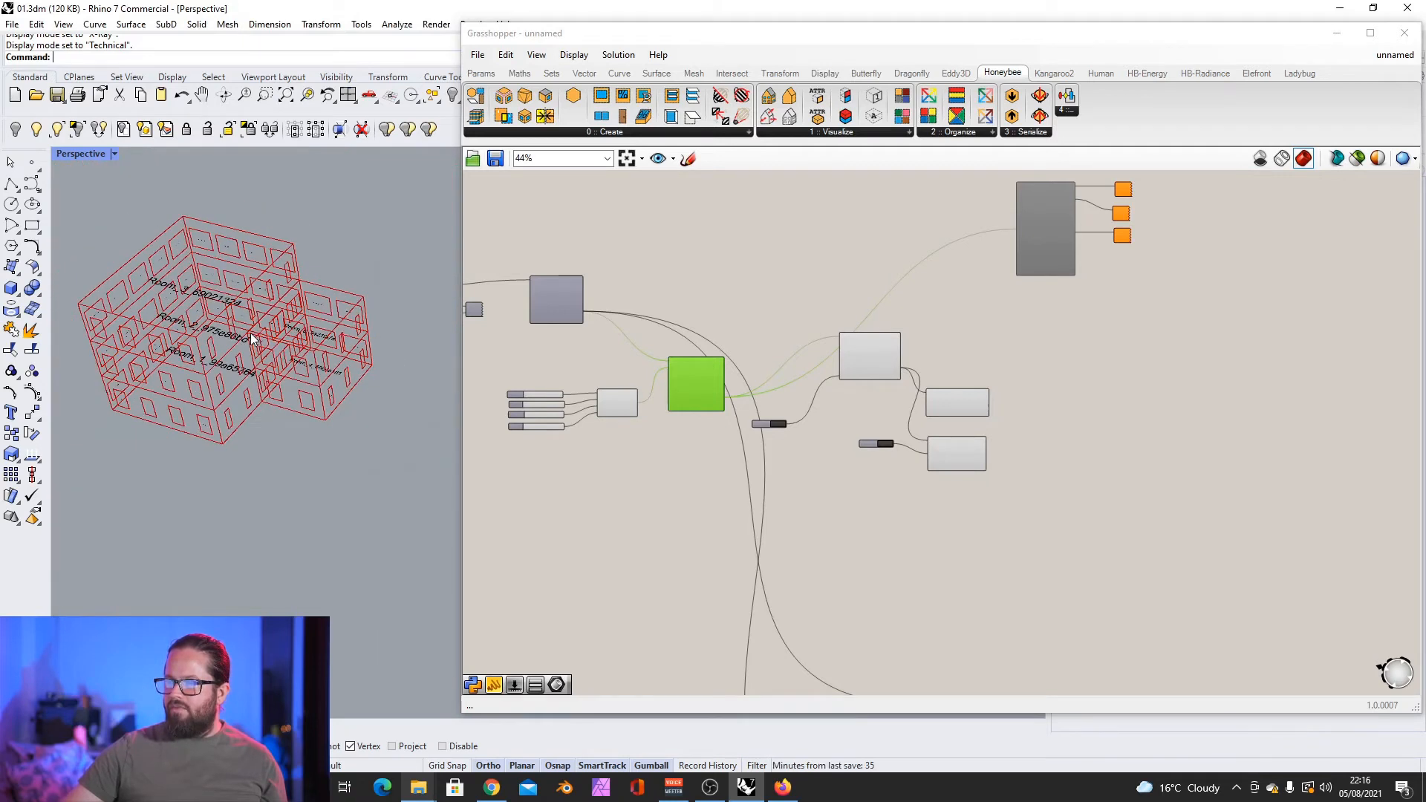
# Step: Attach a panel to Solve Adjacency's report output and compare the listed adjacent faces with the room labels in the model
pyautogui.click(734, 281)
pyautogui.scroll(-3, 934, 395)
pyautogui.scroll(5, 810, 373)
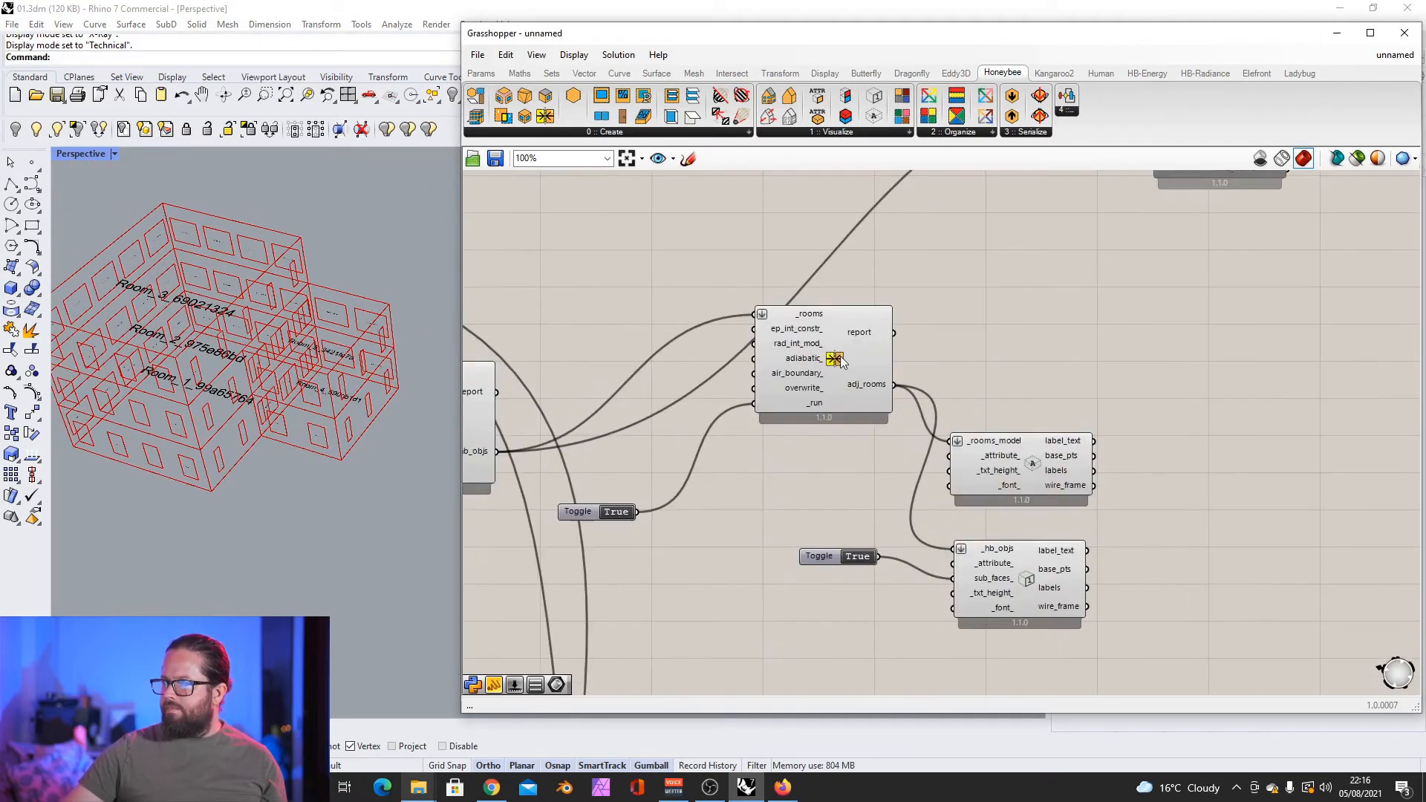
pyautogui.scroll(-6, 764, 315)
pyautogui.scroll(5, 1003, 572)
pyautogui.click(1061, 538)
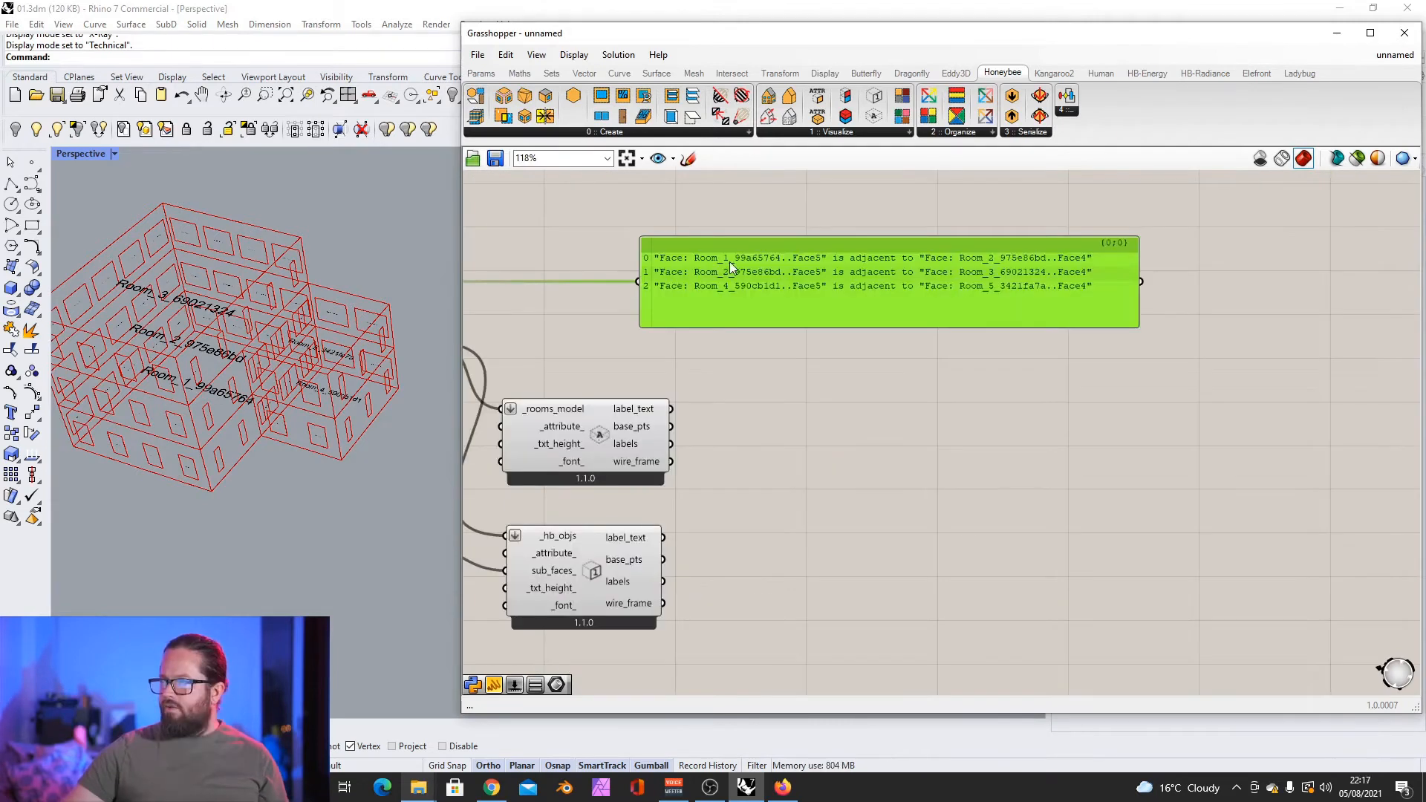
pyautogui.scroll(2, 737, 256)
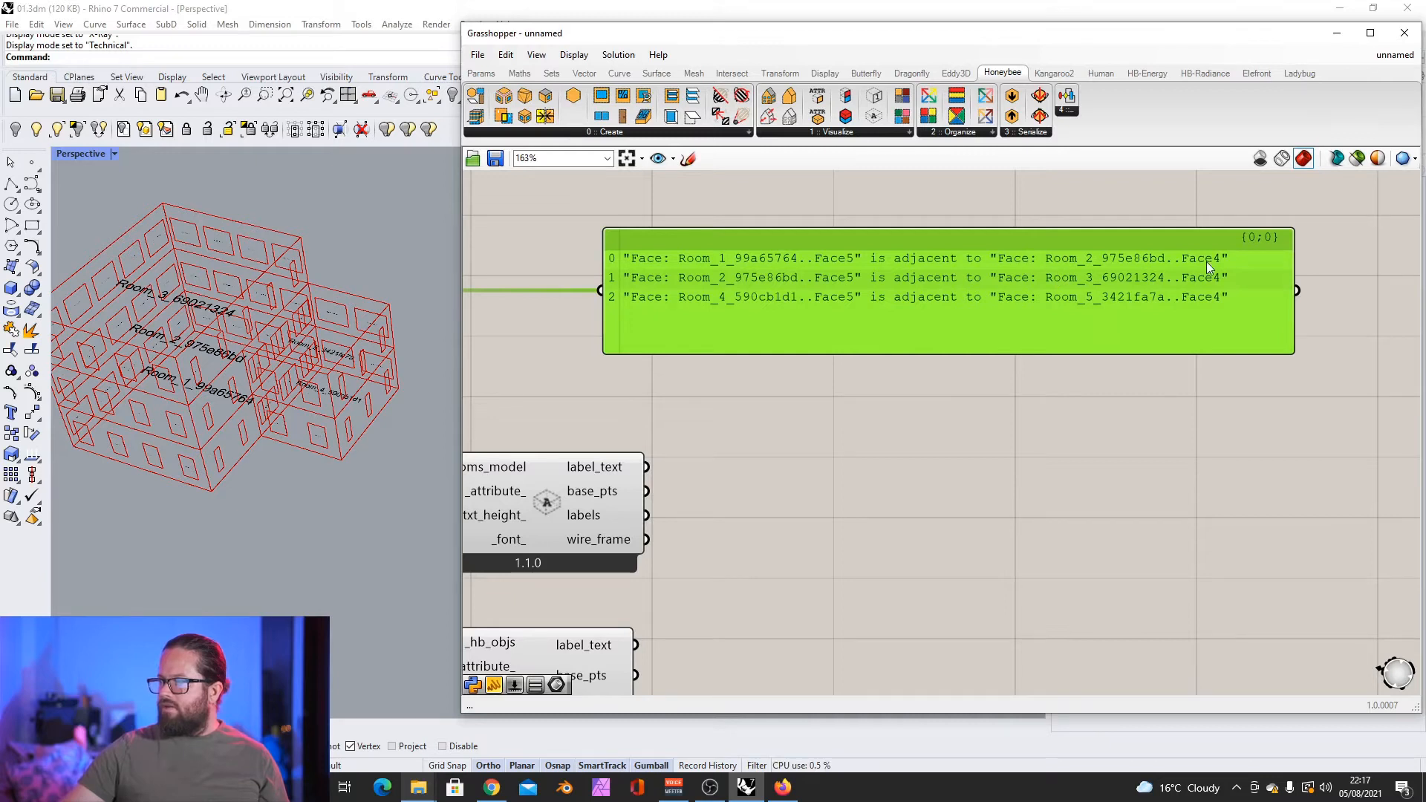
pyautogui.scroll(5, 282, 325)
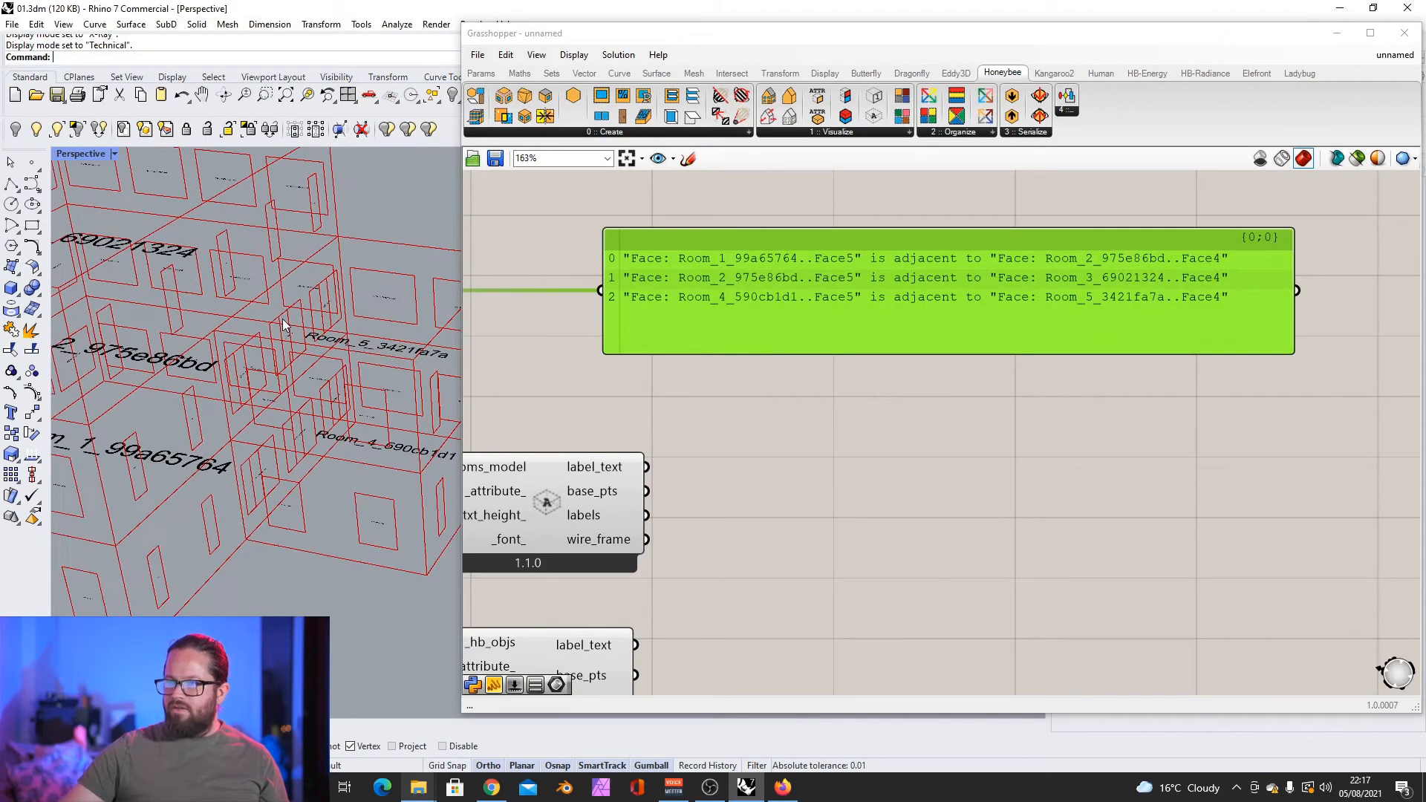
pyautogui.scroll(-2, 327, 339)
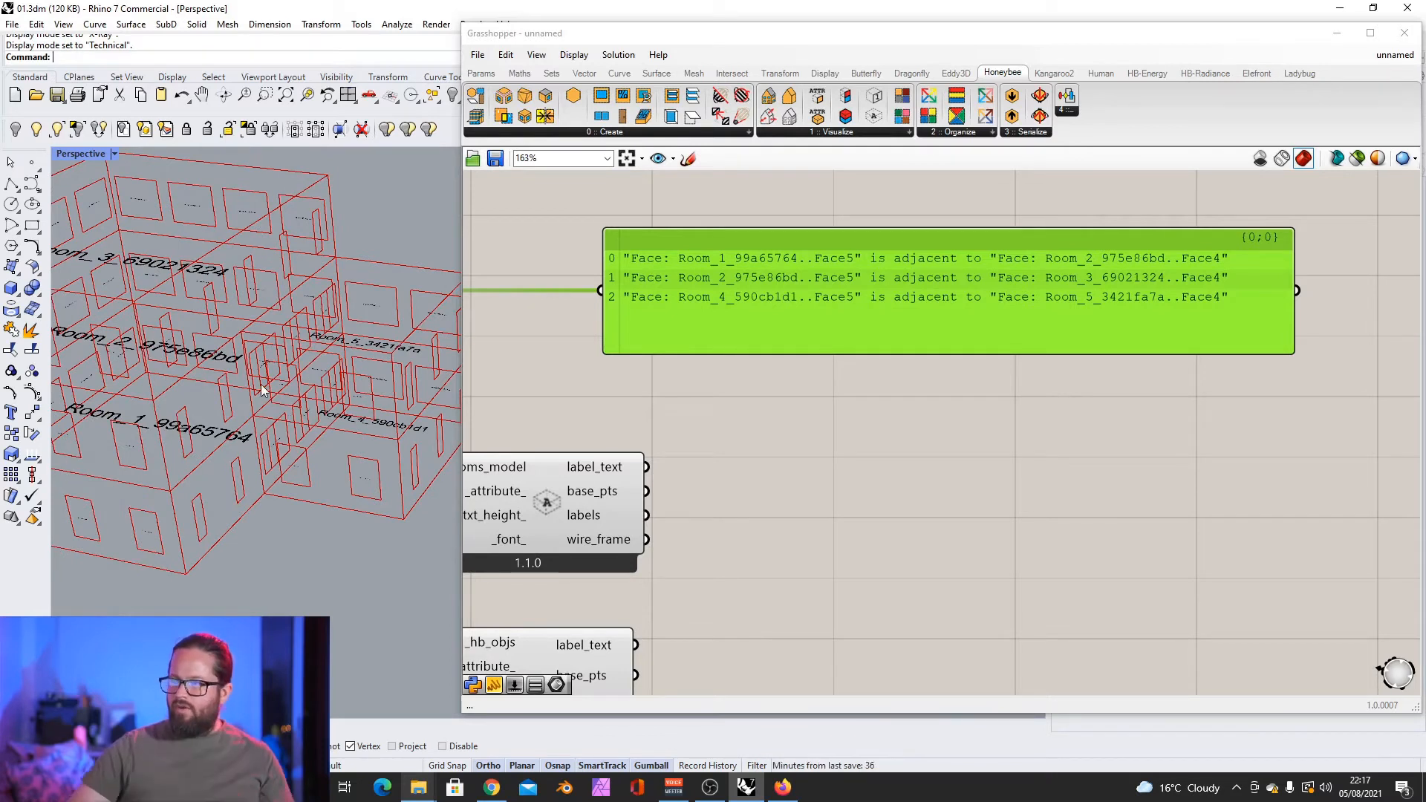
pyautogui.scroll(-5, 1055, 476)
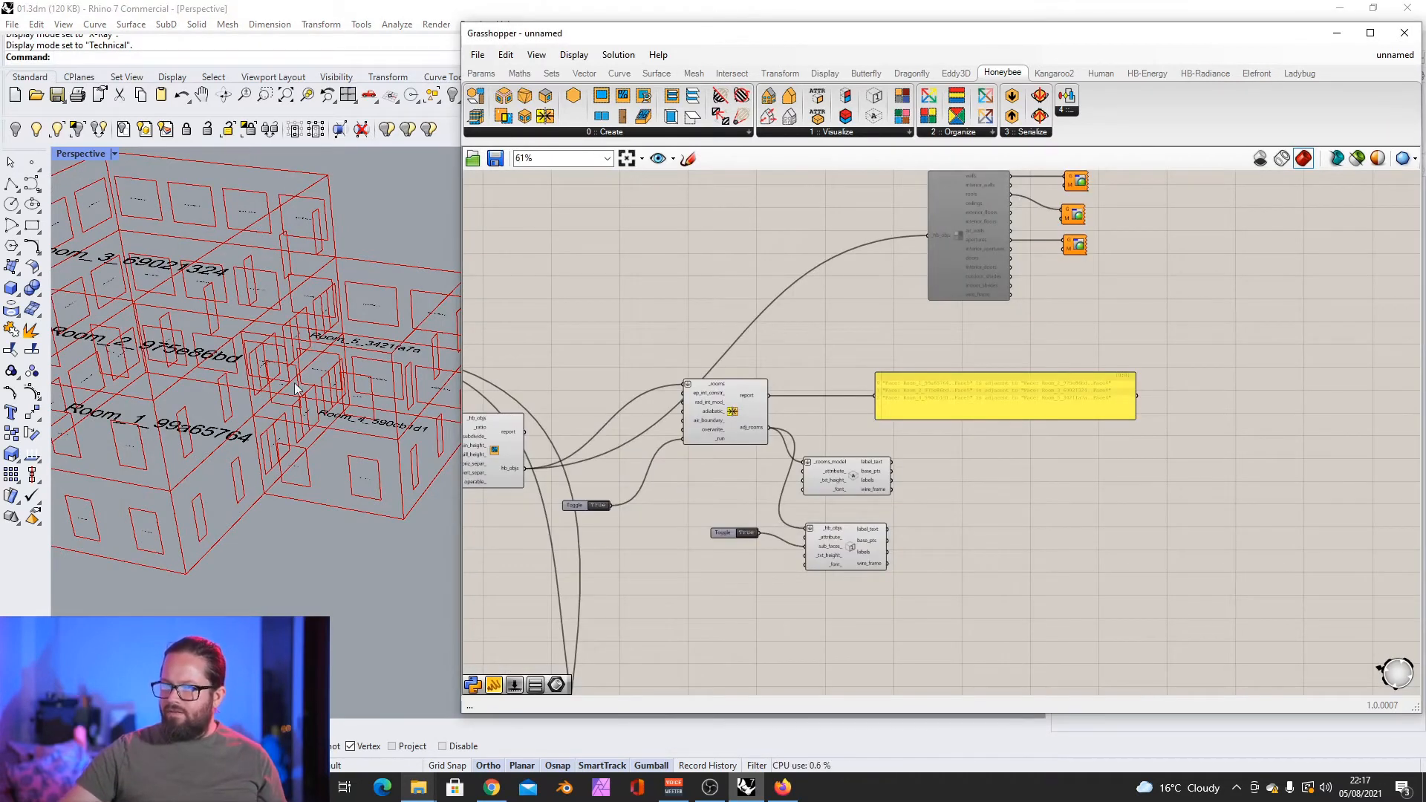
# Step: Move the window-ratio component, its facade parameters component and the four ratio sliders lower on the canvas as a group
pyautogui.scroll(-2, 887, 523)
pyautogui.scroll(3, 674, 514)
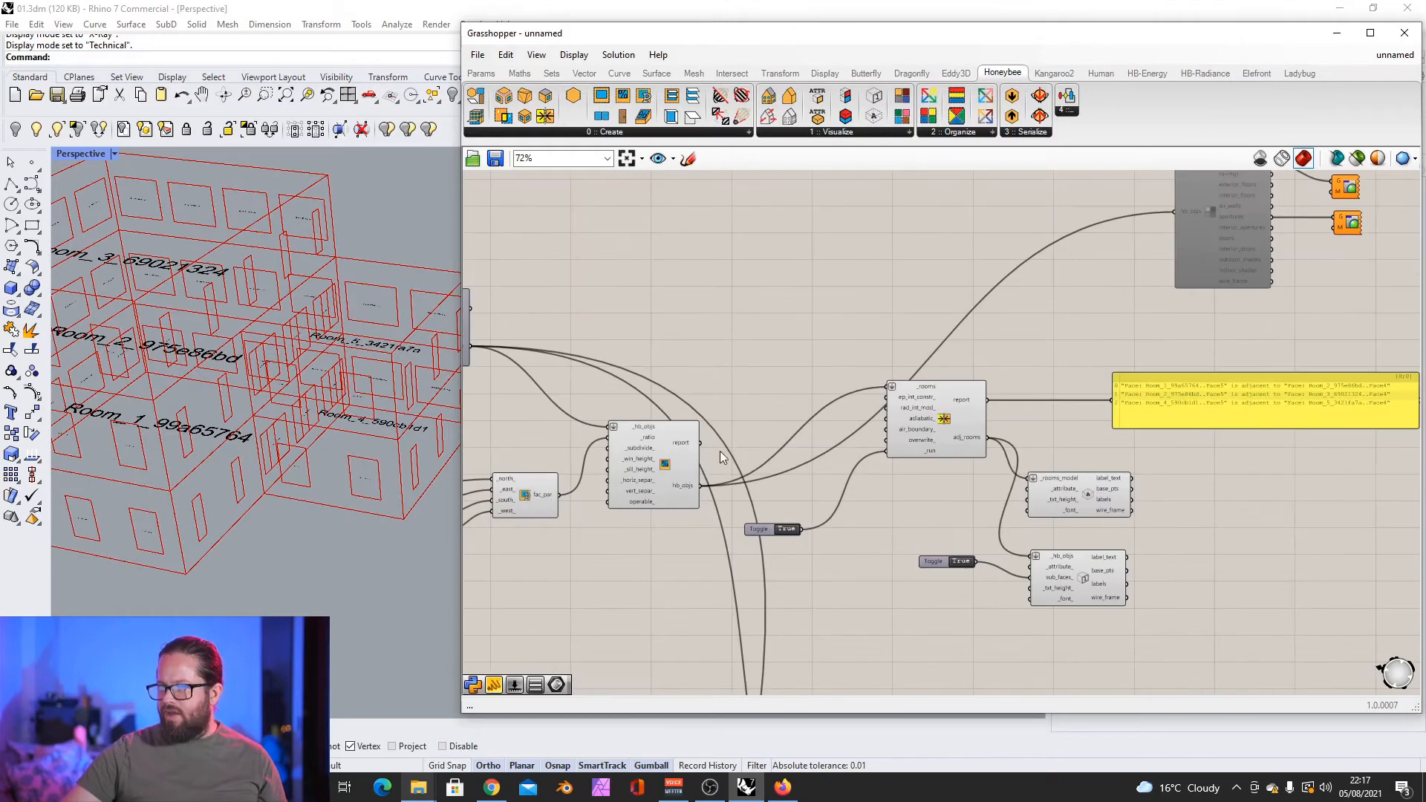
pyautogui.scroll(-3, 646, 452)
pyautogui.moveTo(512, 427); pyautogui.dragTo(751, 527)
pyautogui.moveTo(731, 470); pyautogui.dragTo(739, 483)
pyautogui.keyDown('shift'); pyautogui.click(634, 475); pyautogui.keyUp('shift')
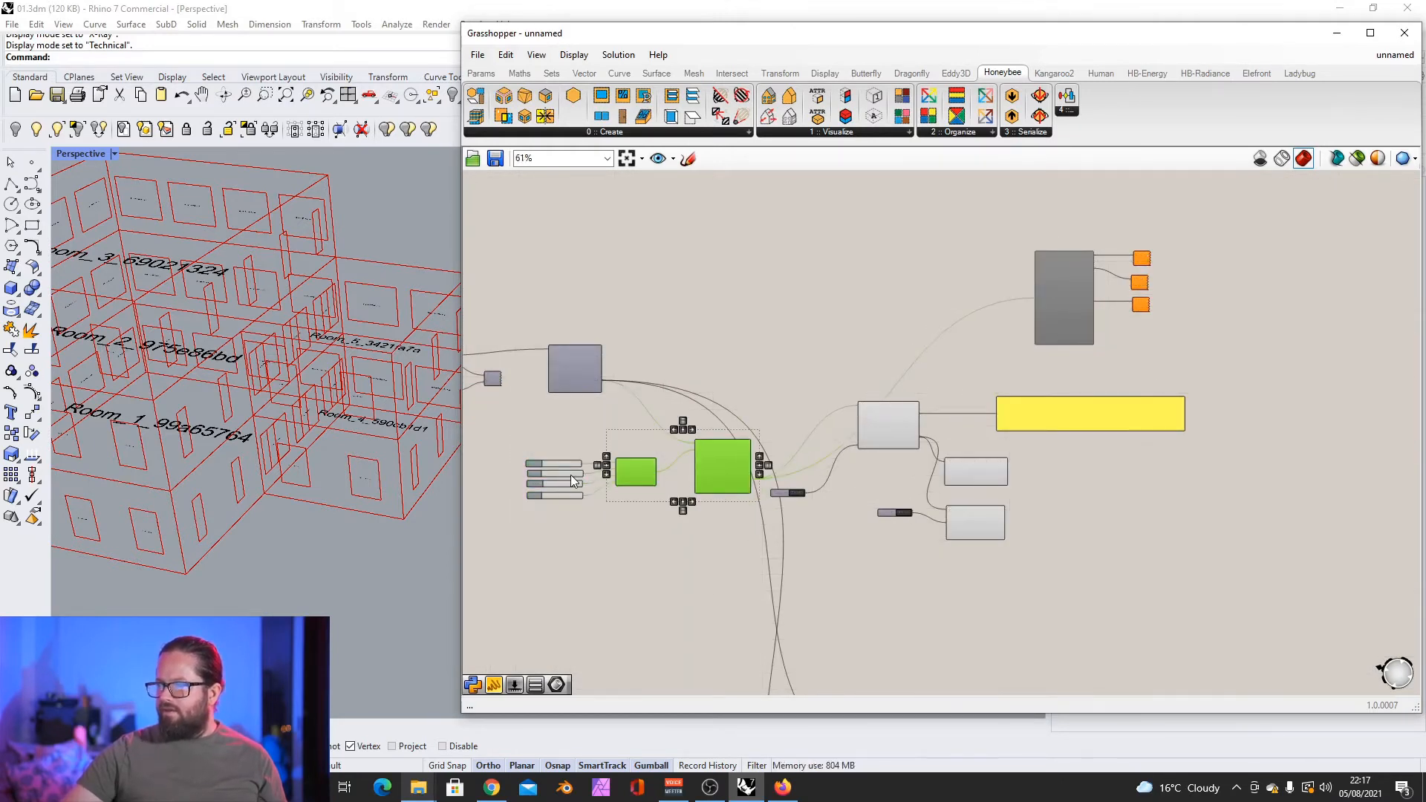
pyautogui.scroll(2, 571, 476)
pyautogui.scroll(-2, 565, 420)
pyautogui.keyDown('shift'); pyautogui.moveTo(565, 420); pyautogui.dragTo(548, 496); pyautogui.keyUp('shift')
pyautogui.moveTo(747, 467); pyautogui.dragTo(724, 528)
# Step: Place Solve Adjacency directly after the room component and feed its _rooms input from that component's rooms output
pyautogui.click(917, 397)
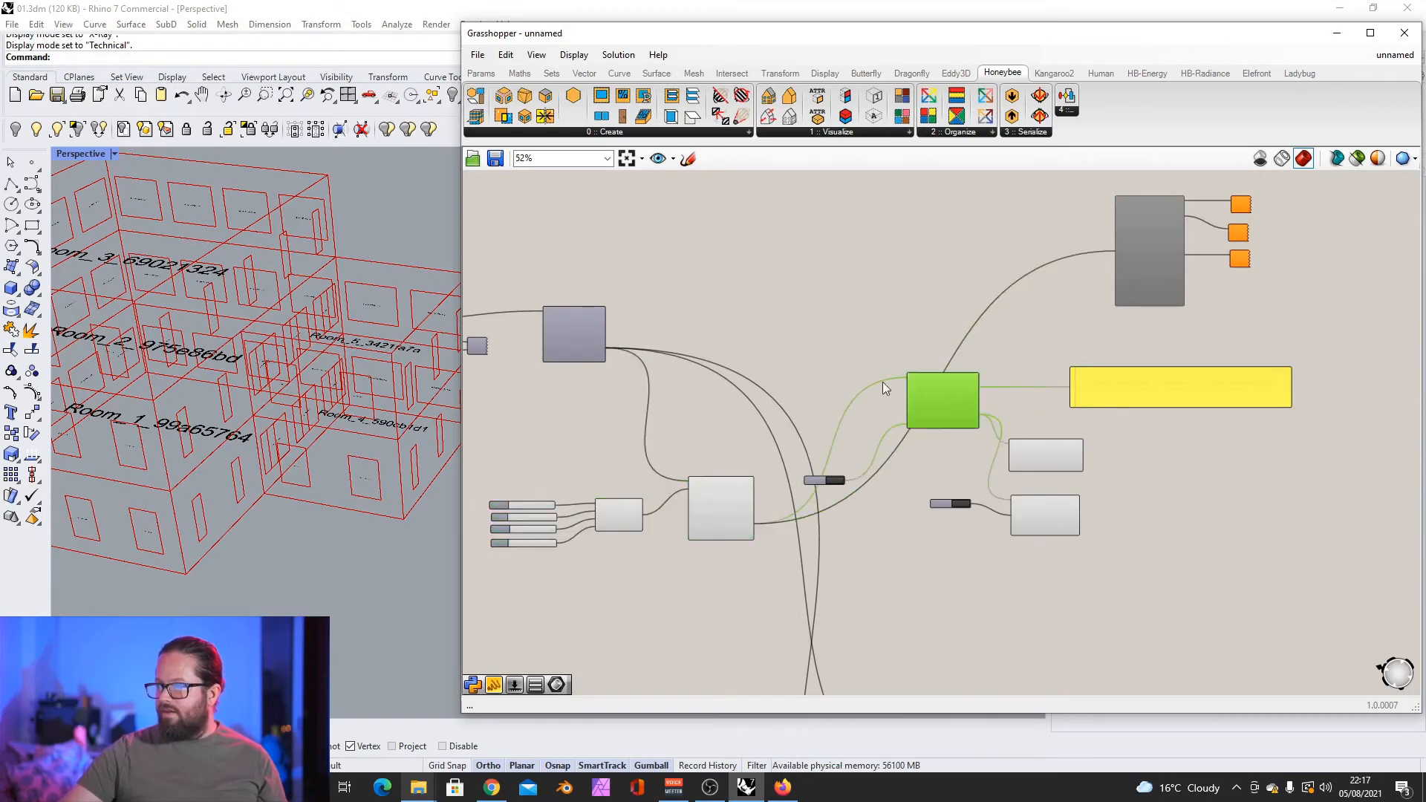
pyautogui.scroll(2, 742, 379)
pyautogui.moveTo(554, 336); pyautogui.dragTo(734, 354)
pyautogui.scroll(-1, 822, 406)
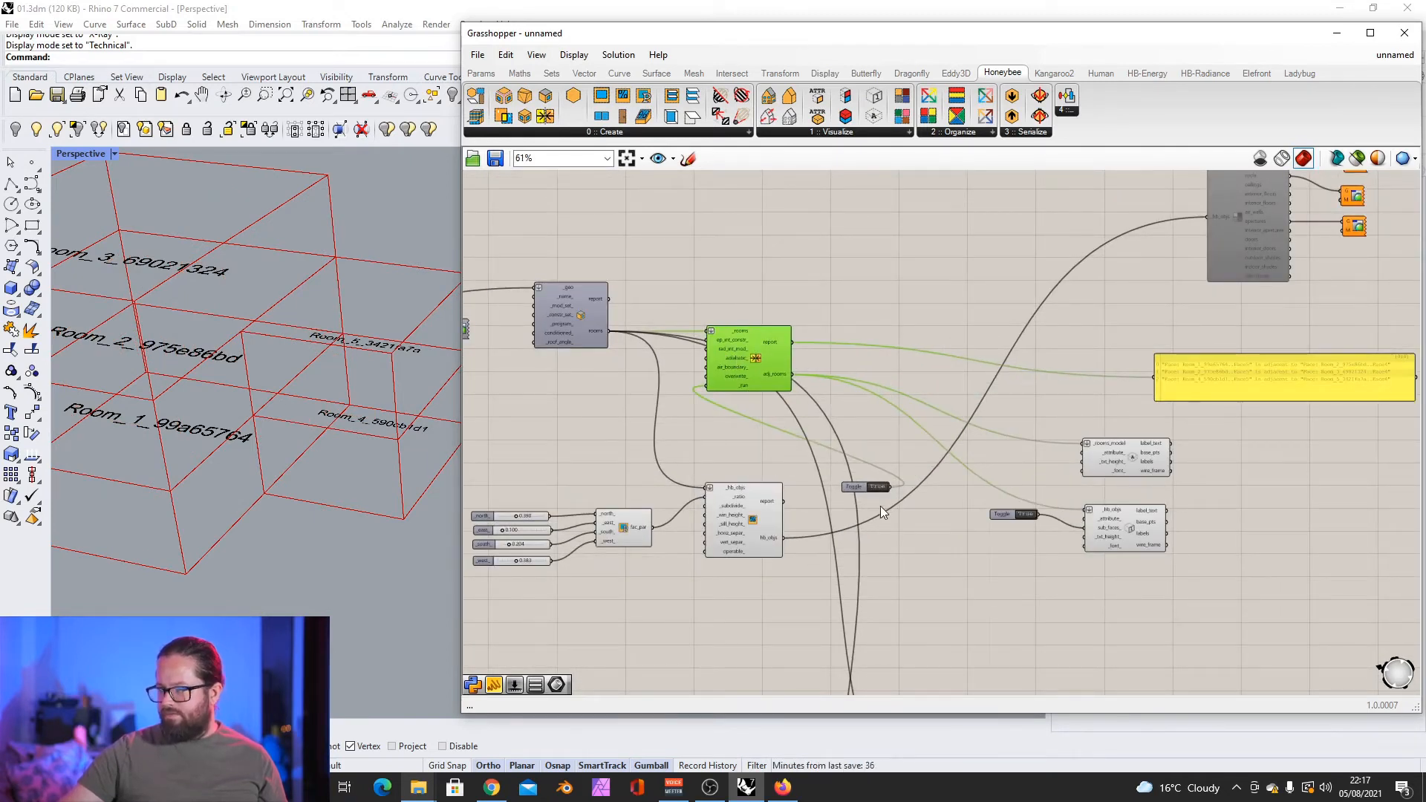
# Step: Position the run toggle beside Solve Adjacency and raise both above the window-ratio component
pyautogui.moveTo(849, 487); pyautogui.dragTo(658, 386)
pyautogui.moveTo(753, 352); pyautogui.dragTo(755, 282)
pyautogui.moveTo(660, 388); pyautogui.dragTo(664, 326)
# Step: Feed both label components from the window-ratio component's hb_objs output, and connect Solve Adjacency's adj_rooms output to its _hb_objs input
pyautogui.moveTo(1030, 391); pyautogui.dragTo(930, 336, button='right')
pyautogui.moveTo(684, 484); pyautogui.dragTo(982, 388)
pyautogui.moveTo(682, 483); pyautogui.dragTo(986, 455)
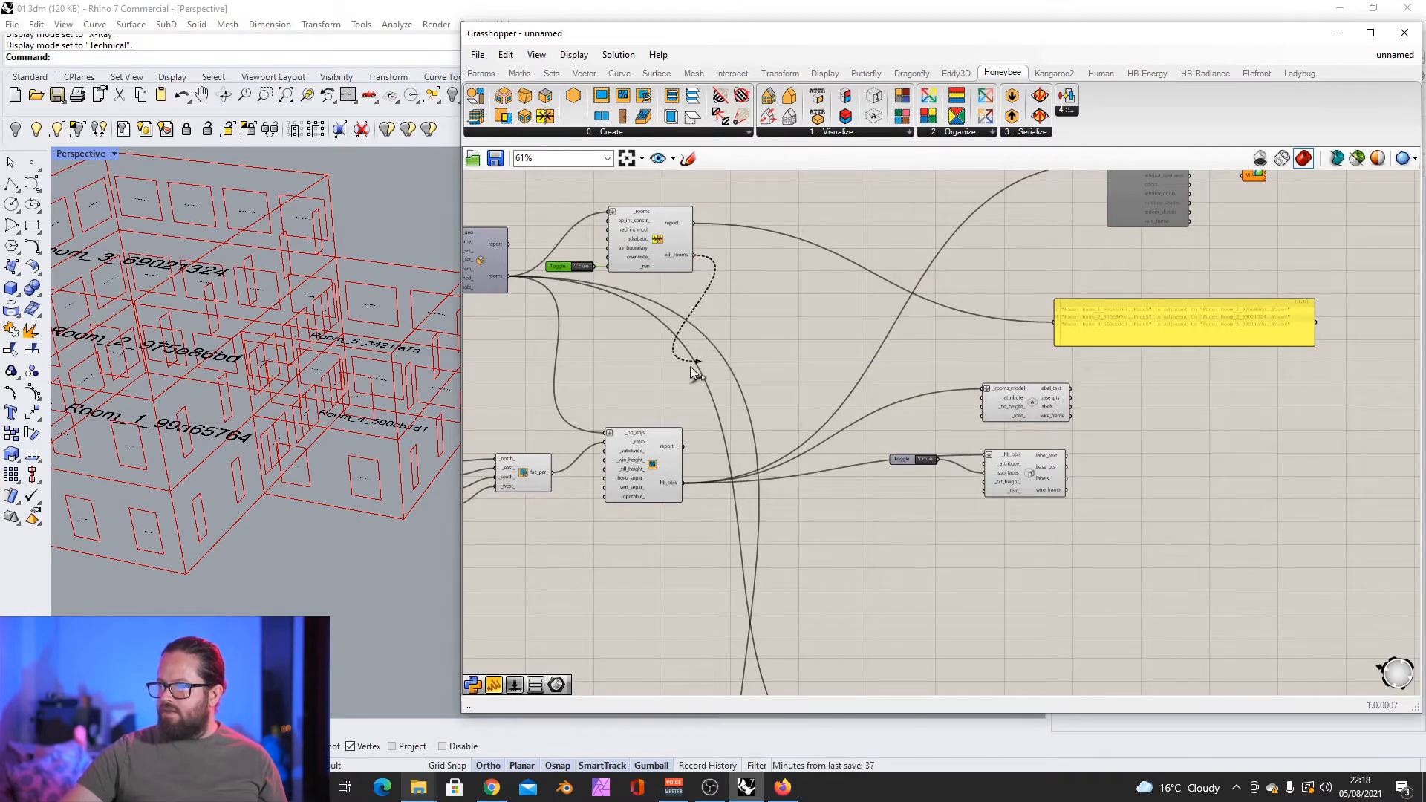
pyautogui.moveTo(689, 367); pyautogui.dragTo(599, 431)
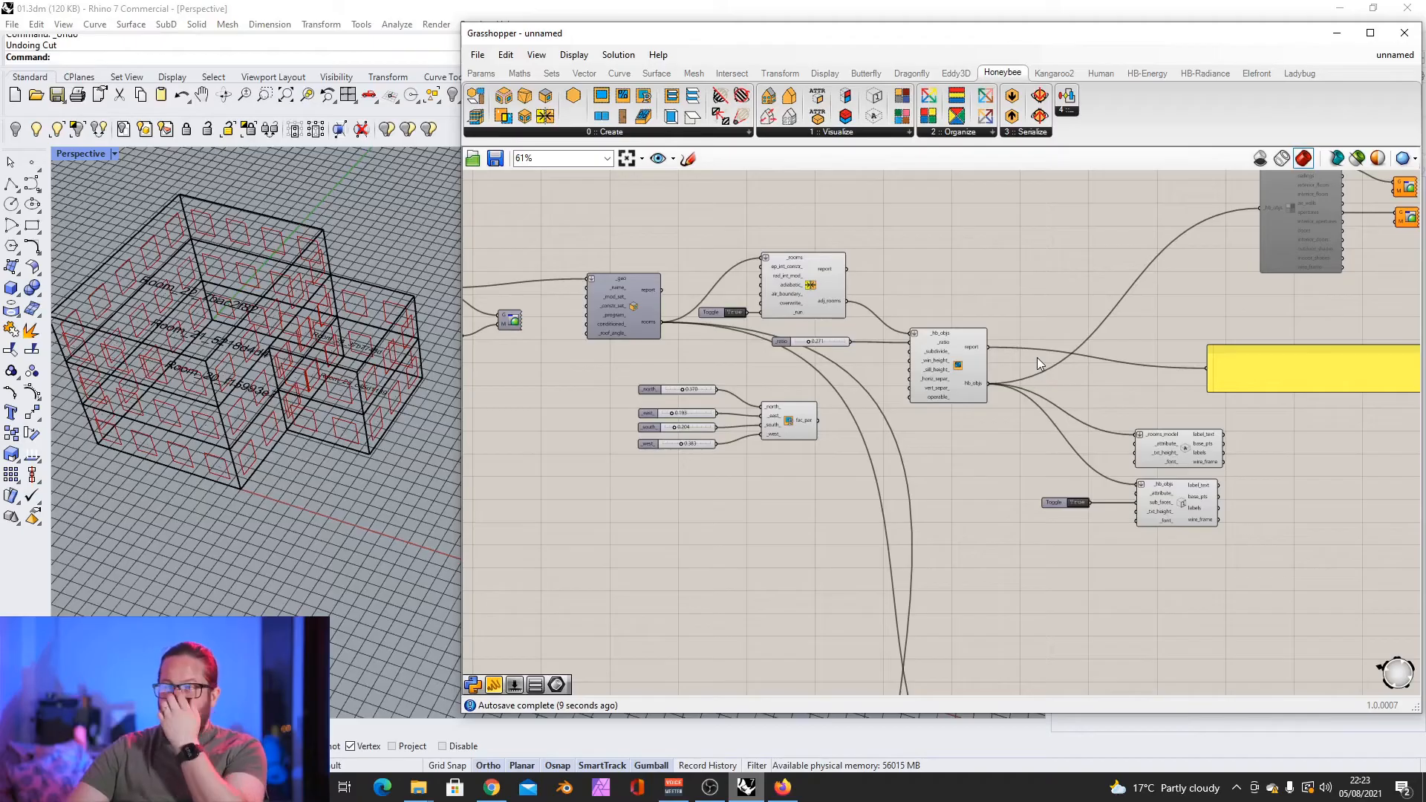
pyautogui.scroll(3, 827, 345)
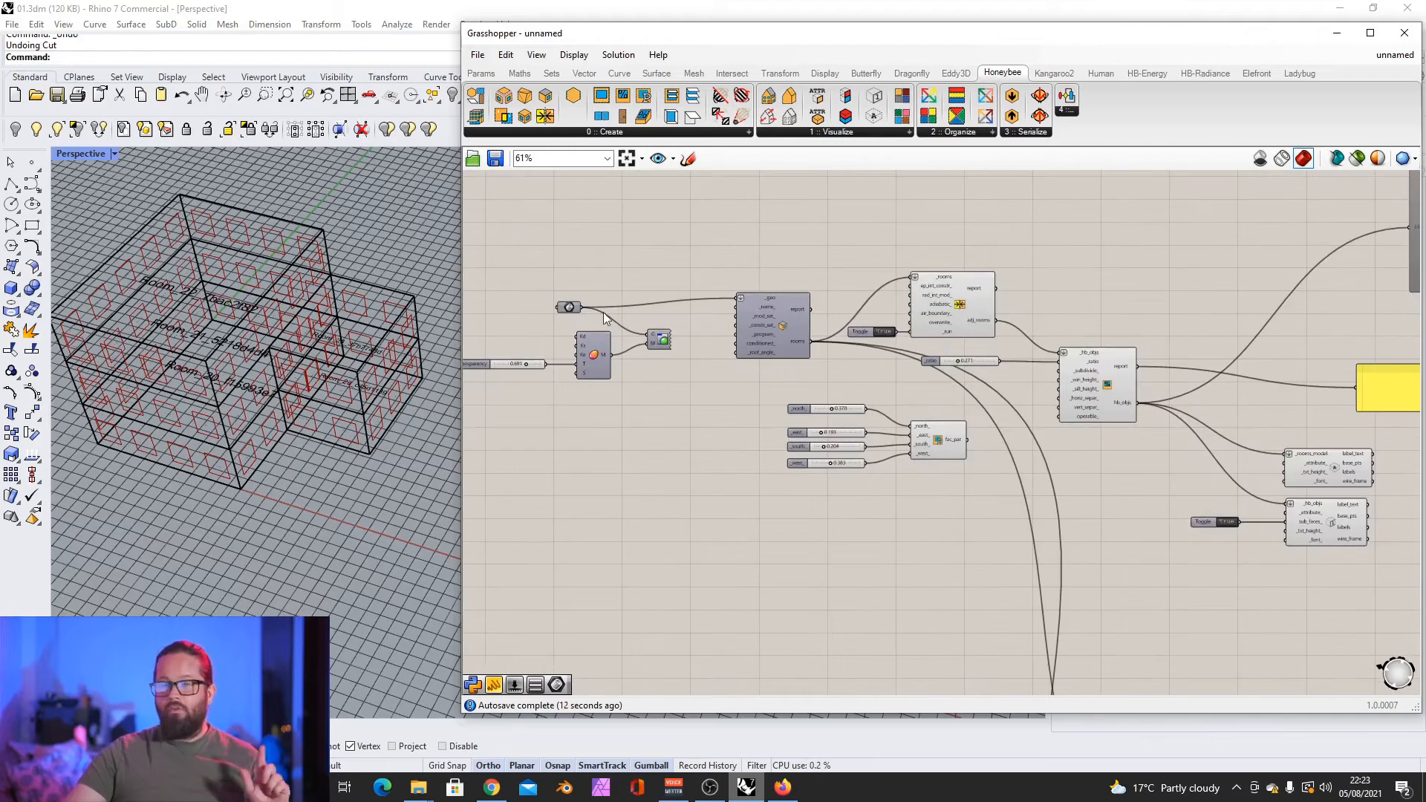
# Step: Place an HB Intersect Solids component above the geometry parameter, in front of the room component
pyautogui.scroll(6, 317, 371)
pyautogui.moveTo(319, 373); pyautogui.dragTo(372, 297, button='right')
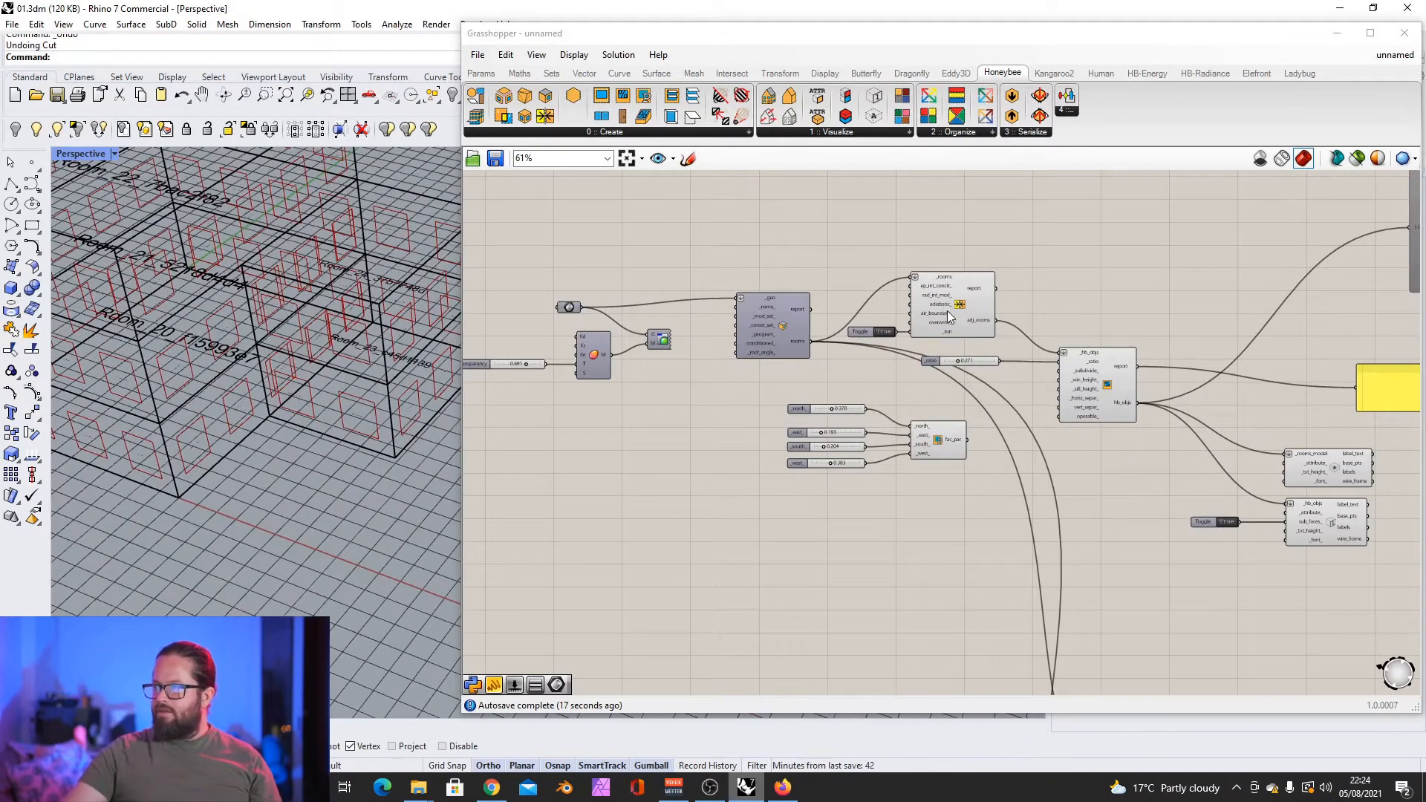
pyautogui.scroll(1, 948, 315)
pyautogui.scroll(-2, 783, 315)
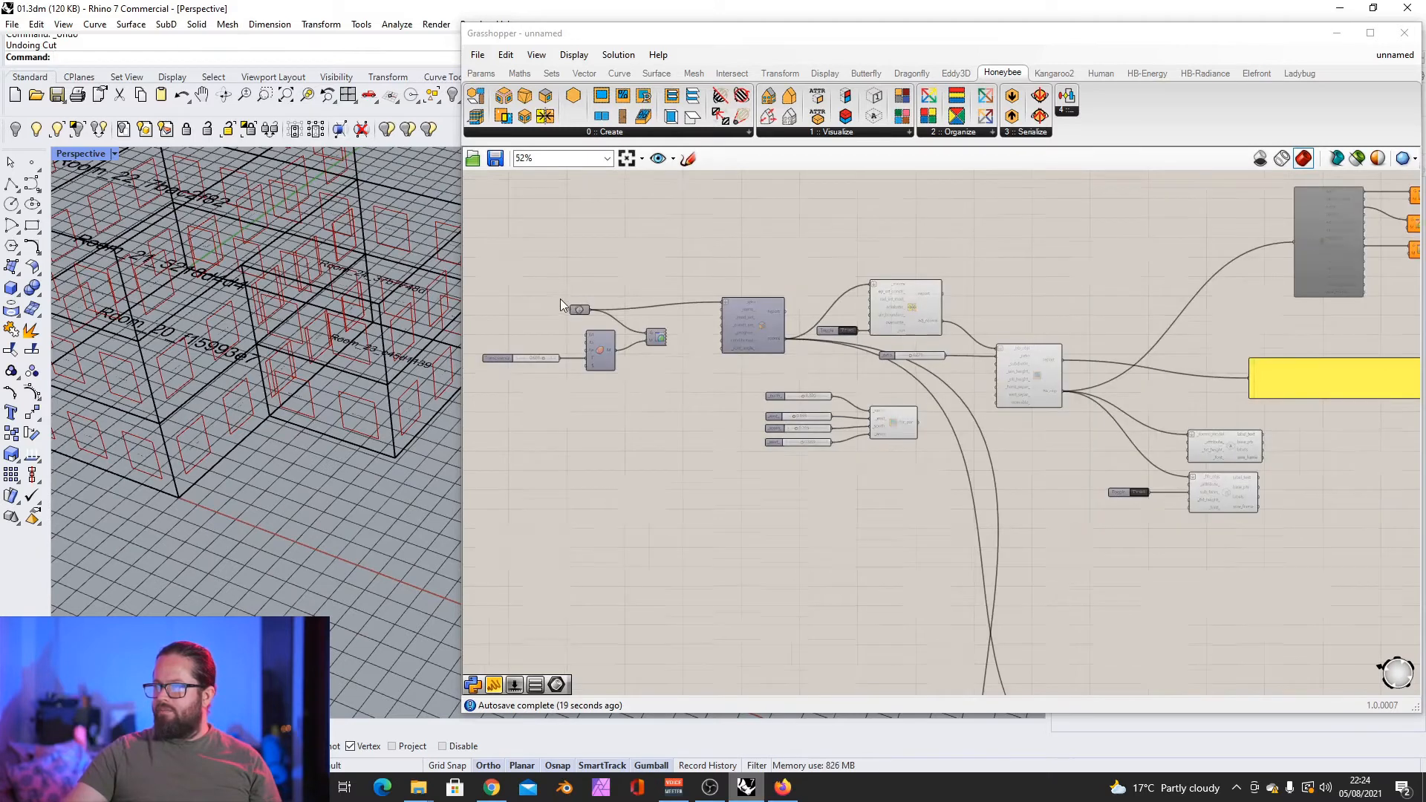
pyautogui.scroll(2, 559, 299)
pyautogui.moveTo(586, 315)
pyautogui.mouseDown()
pyautogui.moveTo(560, 283)
pyautogui.moveTo(550, 298)
pyautogui.moveTo(565, 298)
pyautogui.mouseUp()
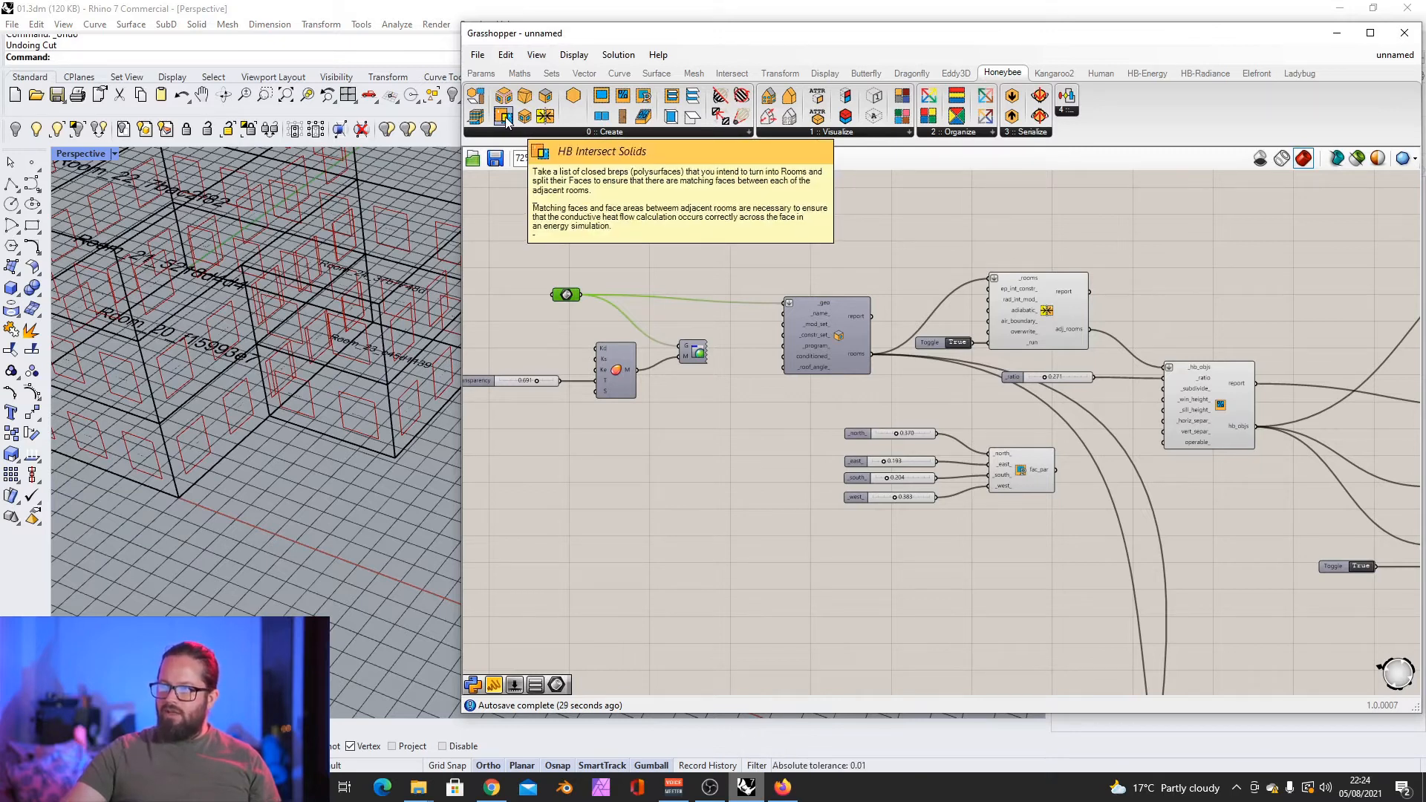
pyautogui.moveTo(505, 121); pyautogui.dragTo(677, 226)
pyautogui.scroll(3, 688, 260)
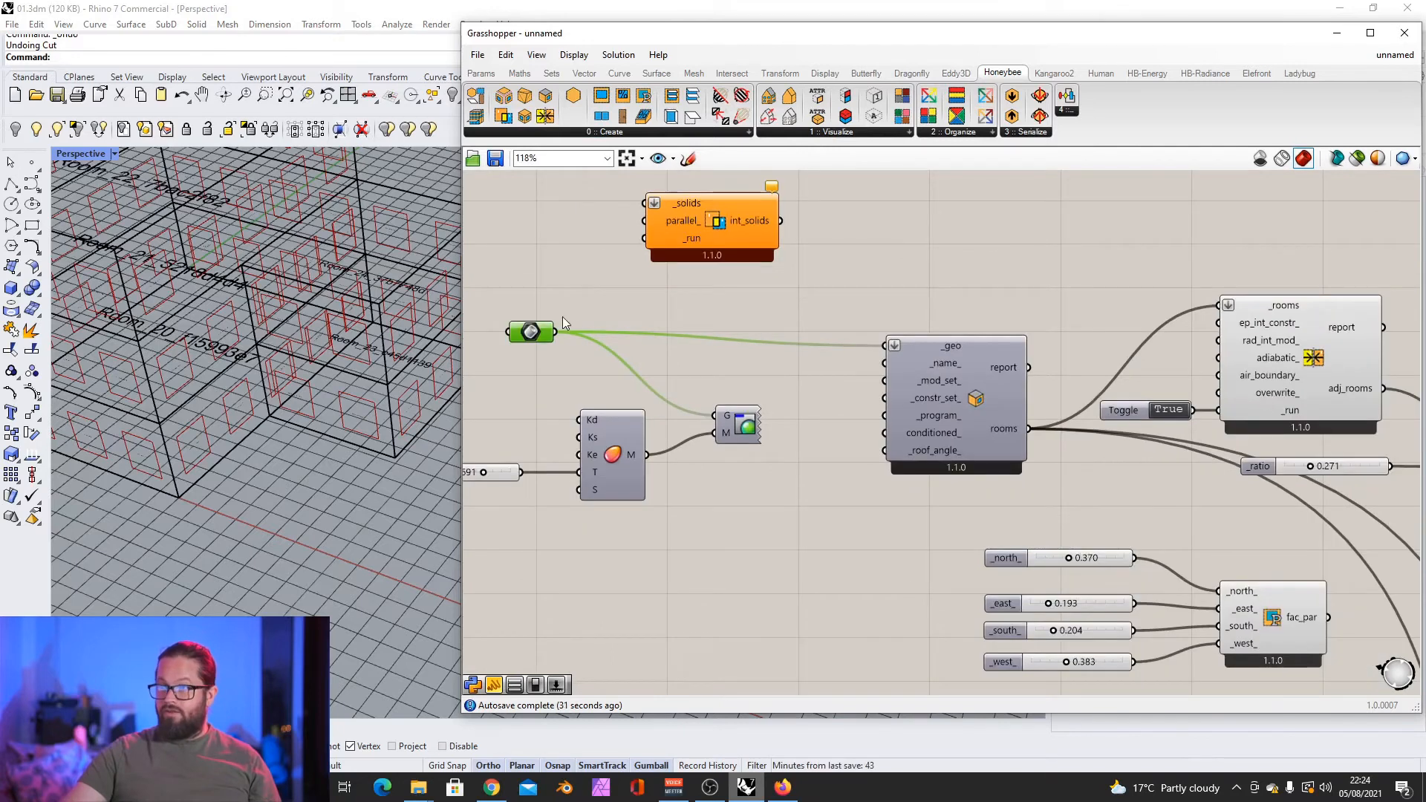
# Step: Connect the geometry parameter to Intersect Solids' _solids input and its int_solids output to the room component's _geo input
pyautogui.moveTo(547, 335); pyautogui.dragTo(646, 204)
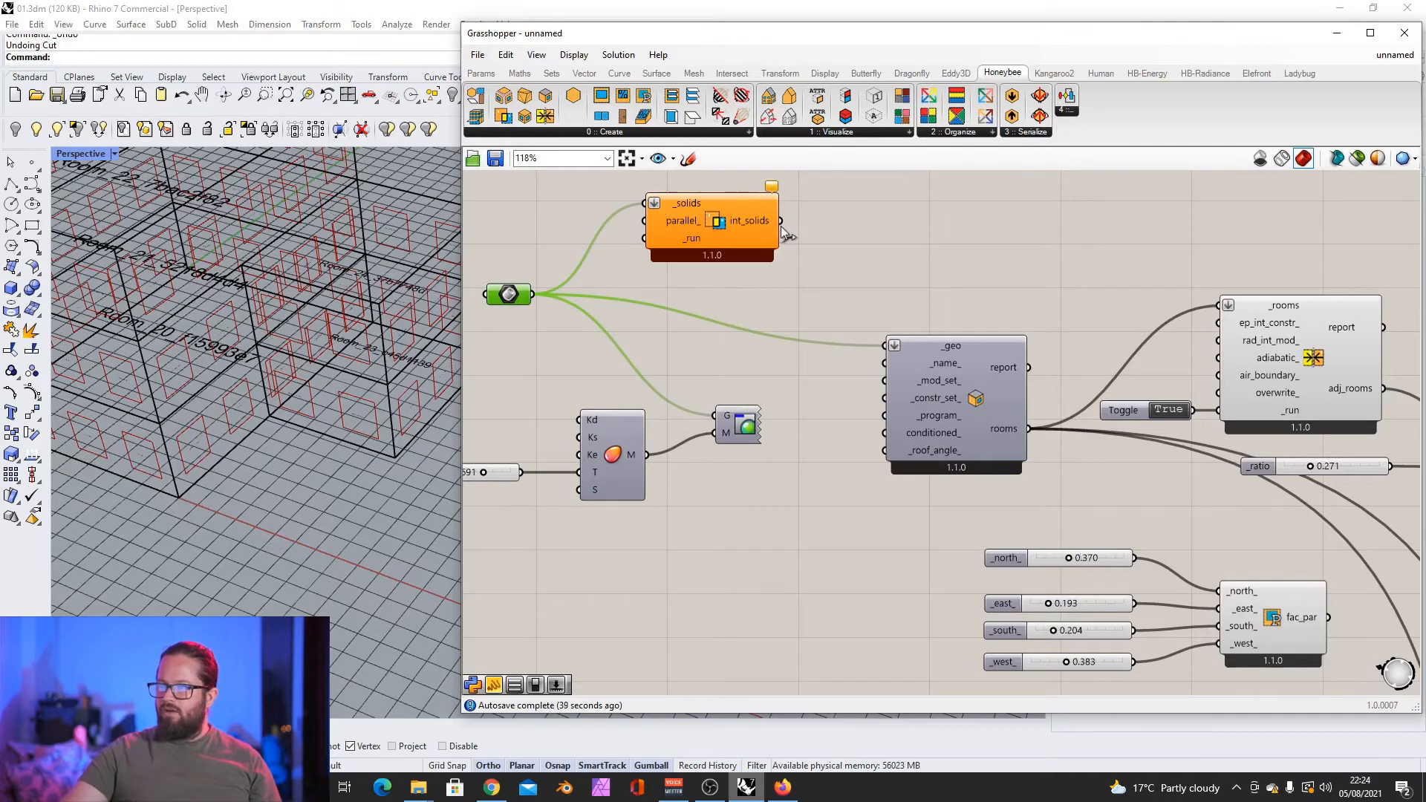
pyautogui.moveTo(781, 221); pyautogui.dragTo(884, 346)
pyautogui.scroll(-3, 857, 309)
pyautogui.scroll(2, 685, 237)
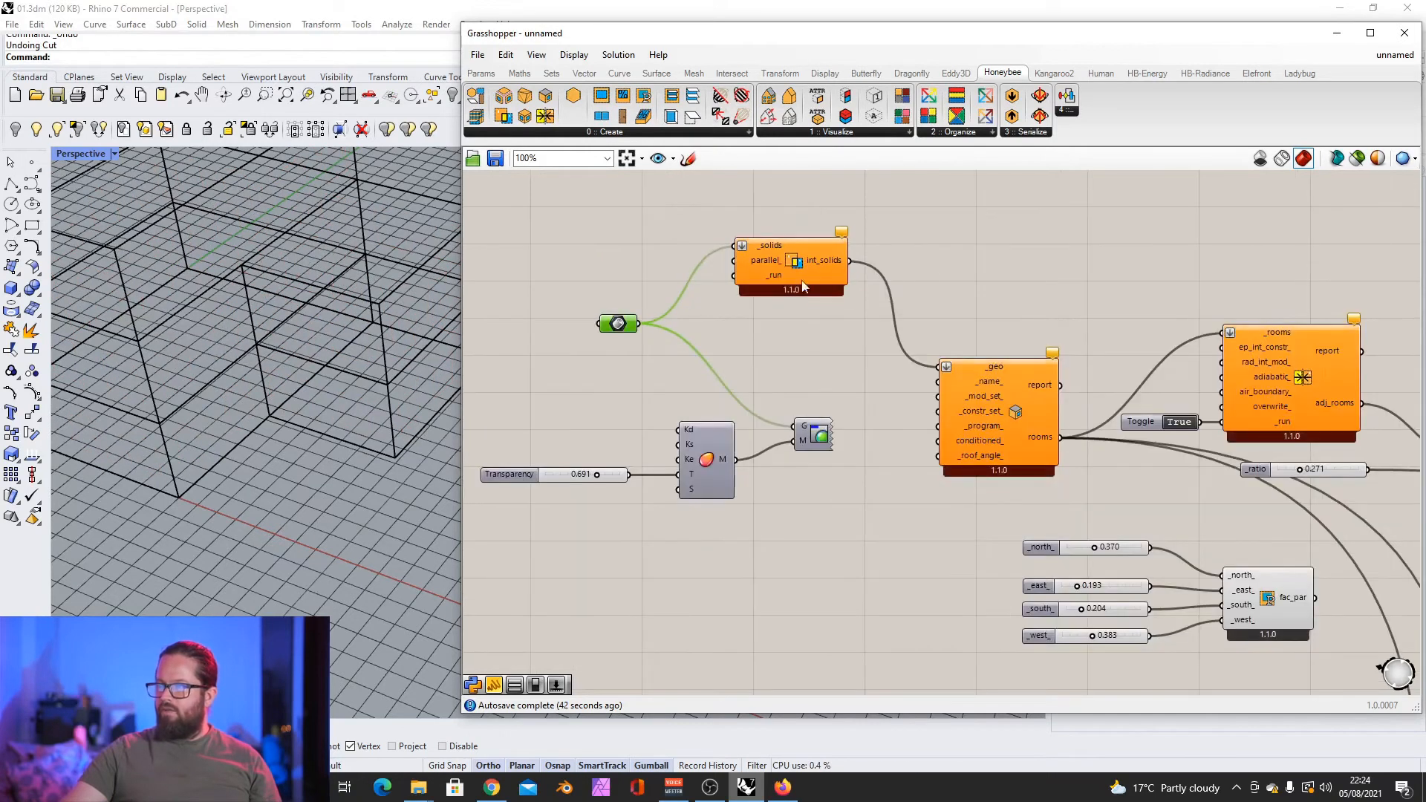
# Step: Feed a copy of the True toggle into Intersect Solids' _run input and turn off that component's preview
pyautogui.click(1161, 419)
pyautogui.moveTo(1160, 419)
pyautogui.mouseDown()
pyautogui.moveTo(1100, 418)
pyautogui.moveTo(628, 266)
pyautogui.moveTo(610, 243)
pyautogui.mouseUp()
pyautogui.moveTo(651, 241); pyautogui.dragTo(738, 279)
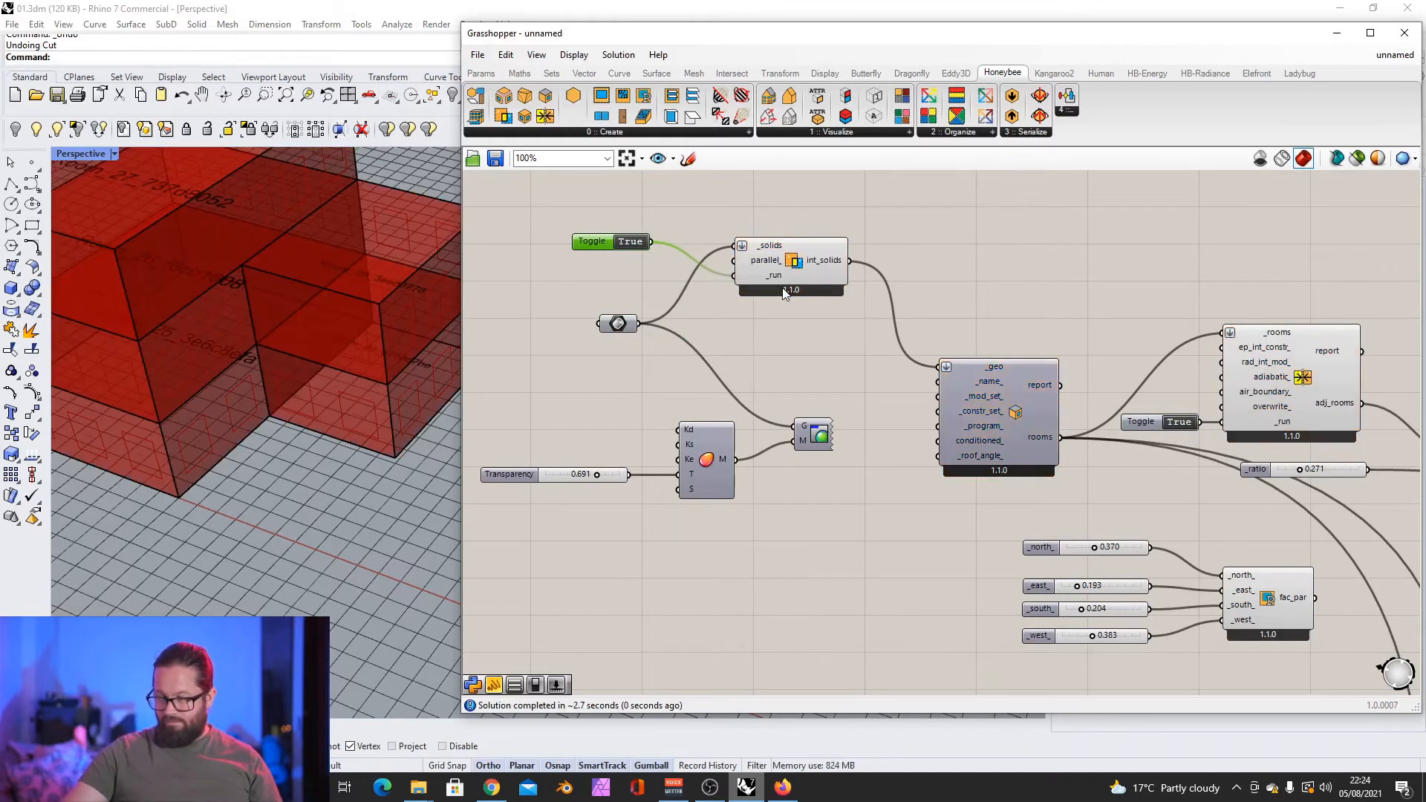
pyautogui.rightClick(789, 261)
# Step: Replace the single ratio slider with the facade parameters component's fac_par output as the window-ratio component's _ratio input
pyautogui.moveTo(292, 371); pyautogui.dragTo(364, 296, button='right')
pyautogui.scroll(-5, 294, 315)
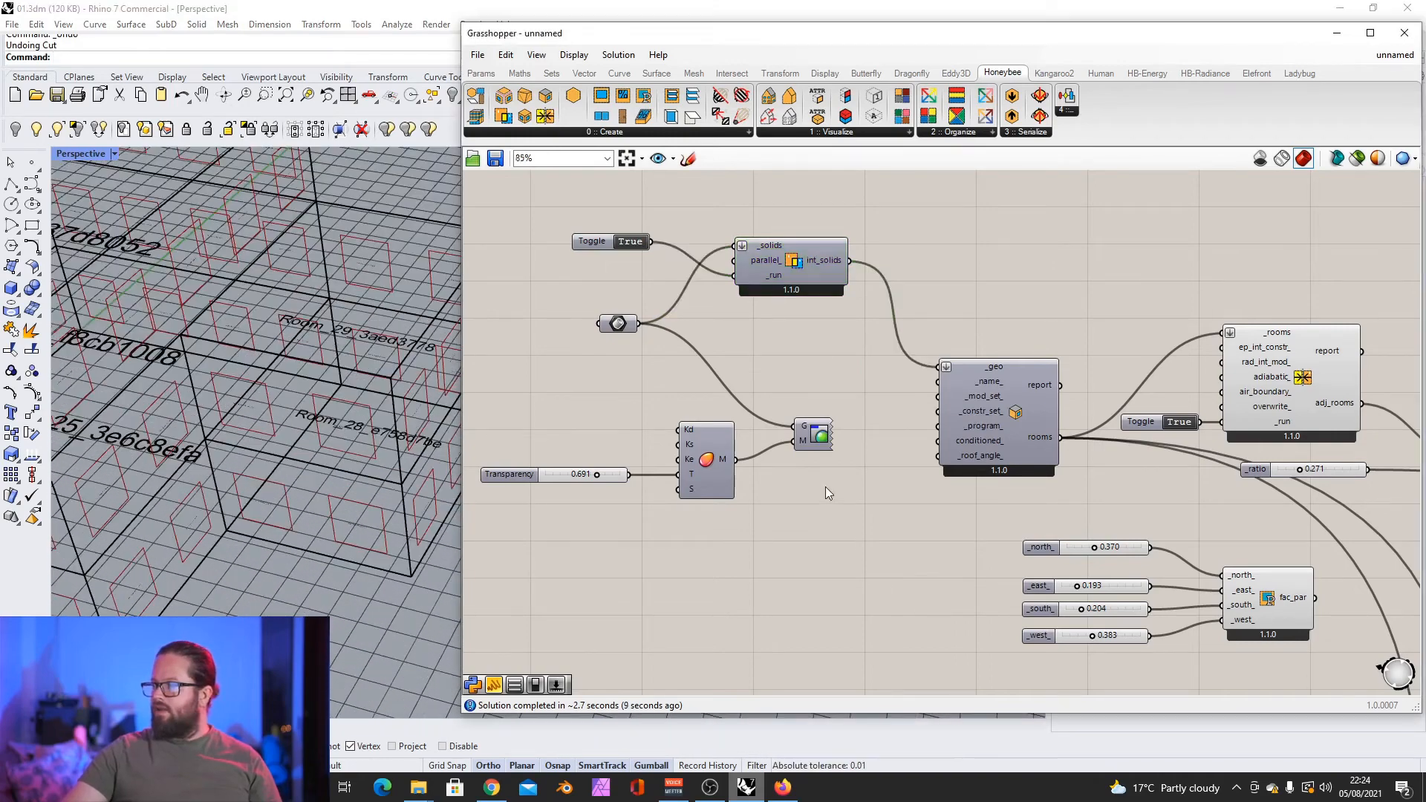
pyautogui.scroll(-2, 826, 487)
pyautogui.scroll(2, 1232, 525)
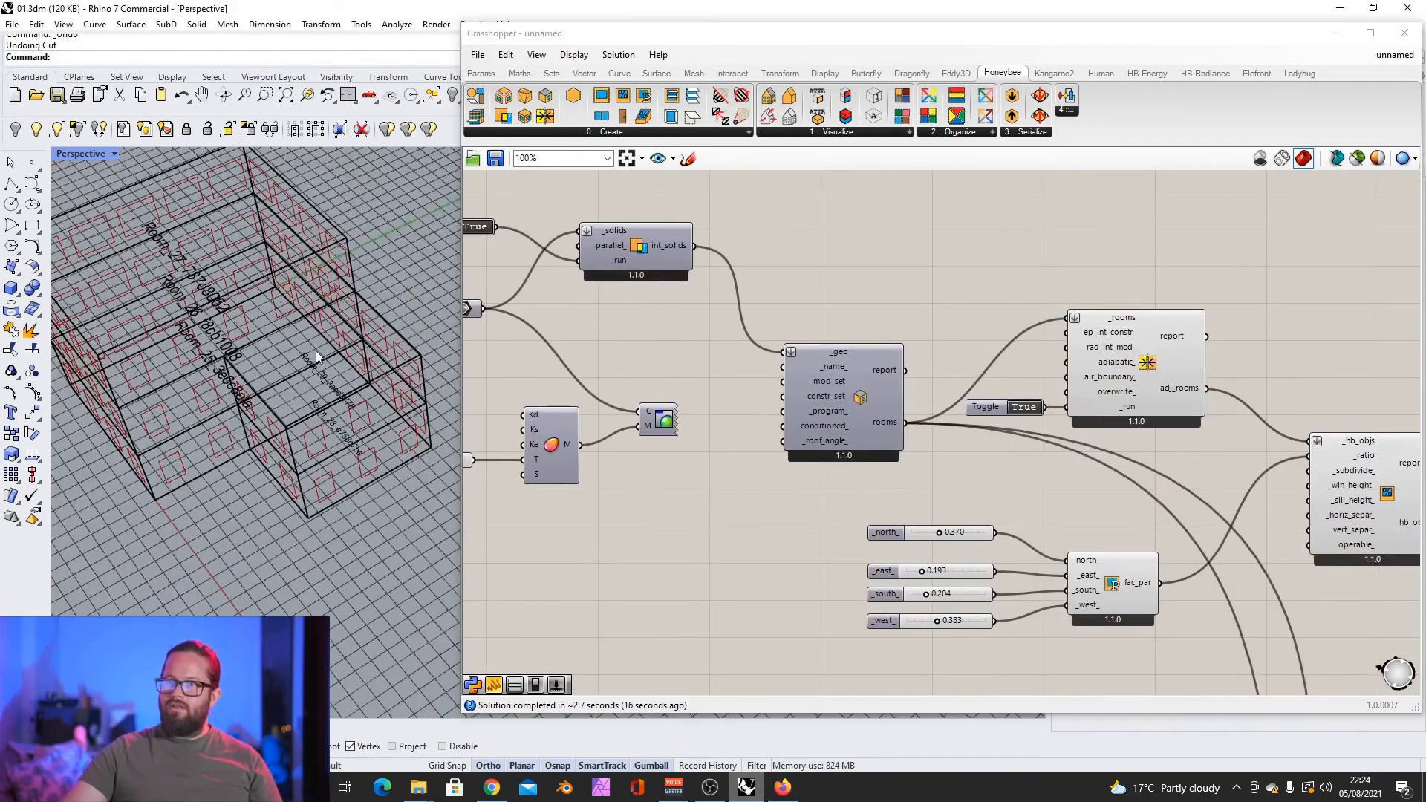
# Step: Examine the model from several angles to check the windows around the faces shared between adjacent rooms
pyautogui.scroll(6, 318, 352)
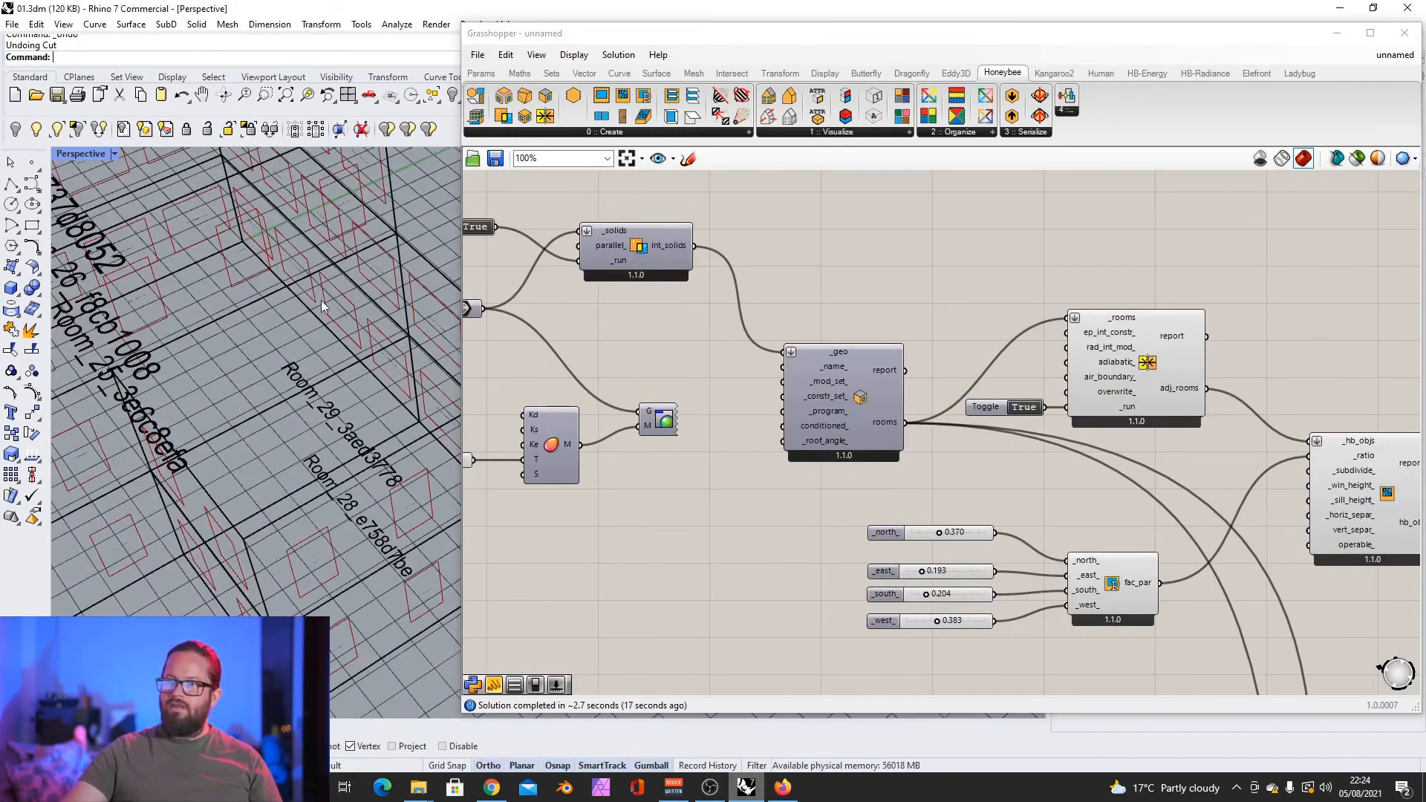
pyautogui.scroll(-5, 318, 304)
pyautogui.moveTo(298, 354); pyautogui.dragTo(333, 341, button='right')
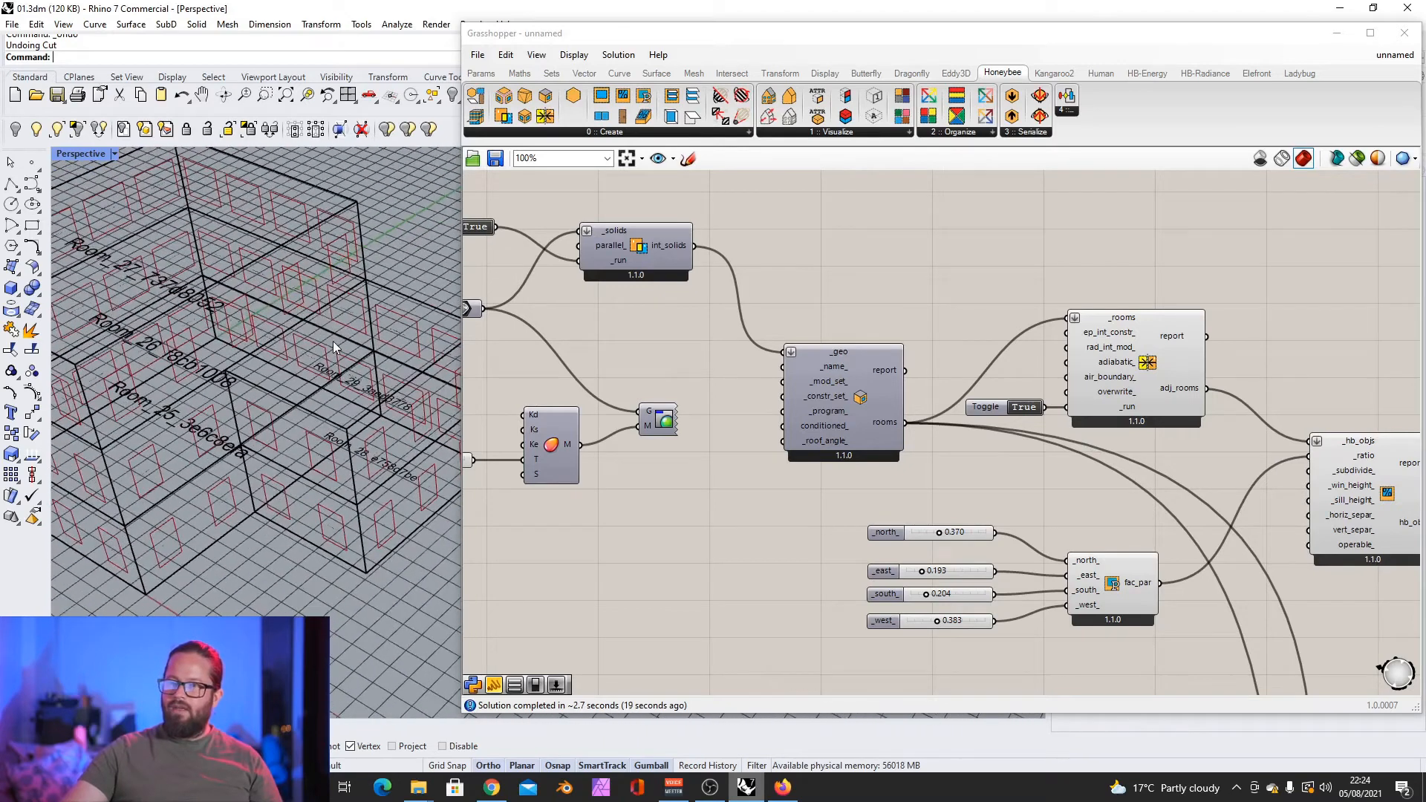
pyautogui.scroll(-6, 332, 341)
pyautogui.scroll(7, 281, 346)
pyautogui.scroll(-5, 229, 325)
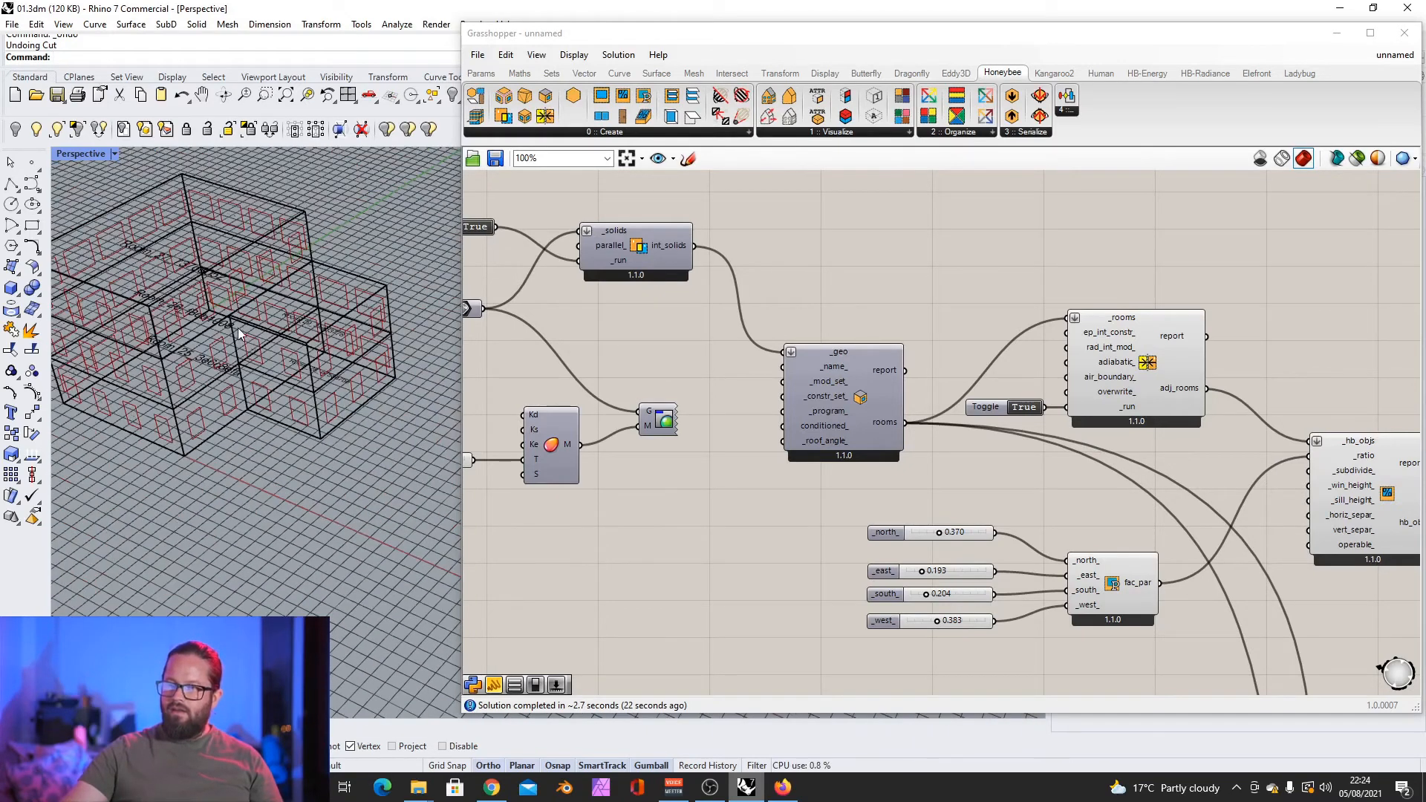
pyautogui.scroll(2, 515, 277)
# Step: Align the run toggles with the _run inputs of Intersect Solids and Solve Adjacency
pyautogui.moveTo(523, 231); pyautogui.dragTo(545, 271)
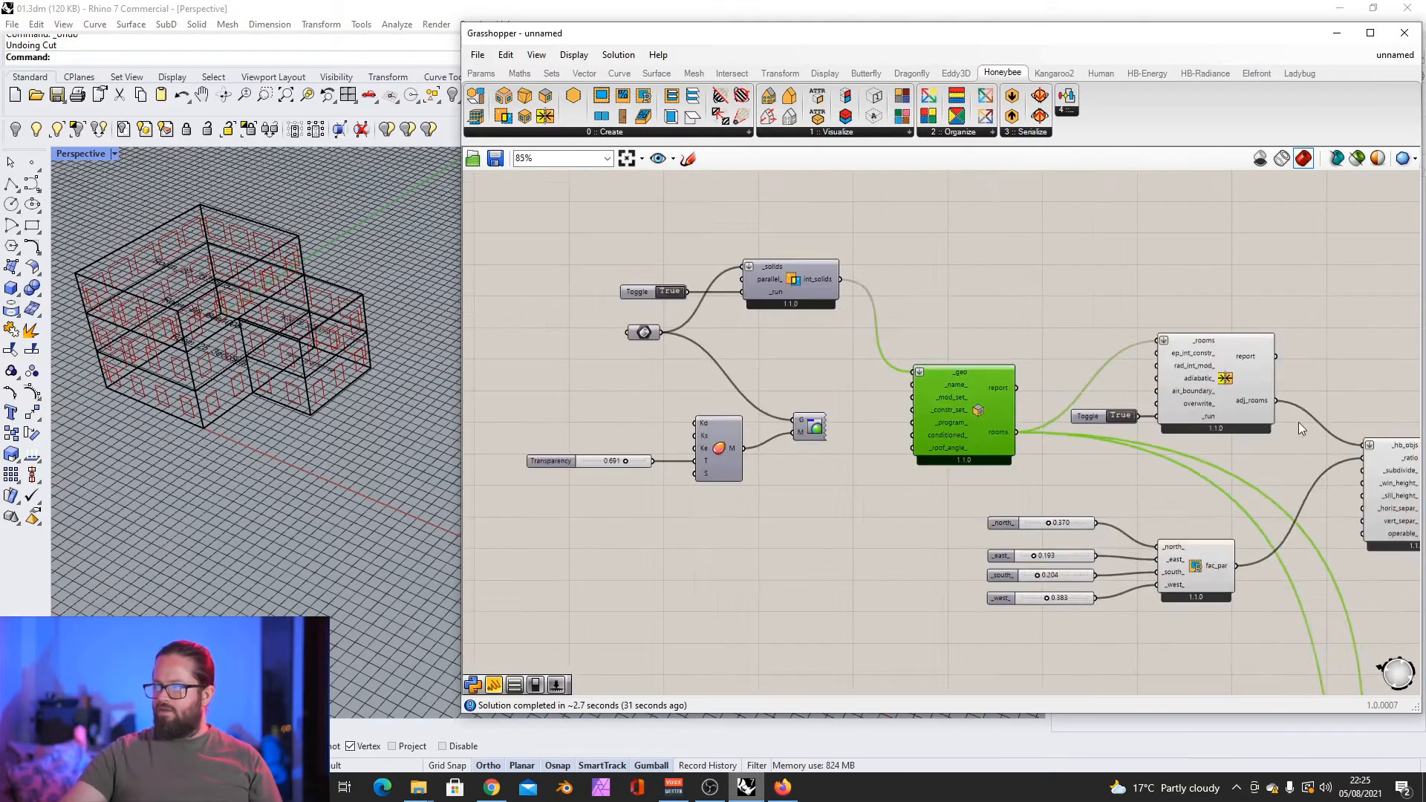
pyautogui.scroll(4, 1294, 372)
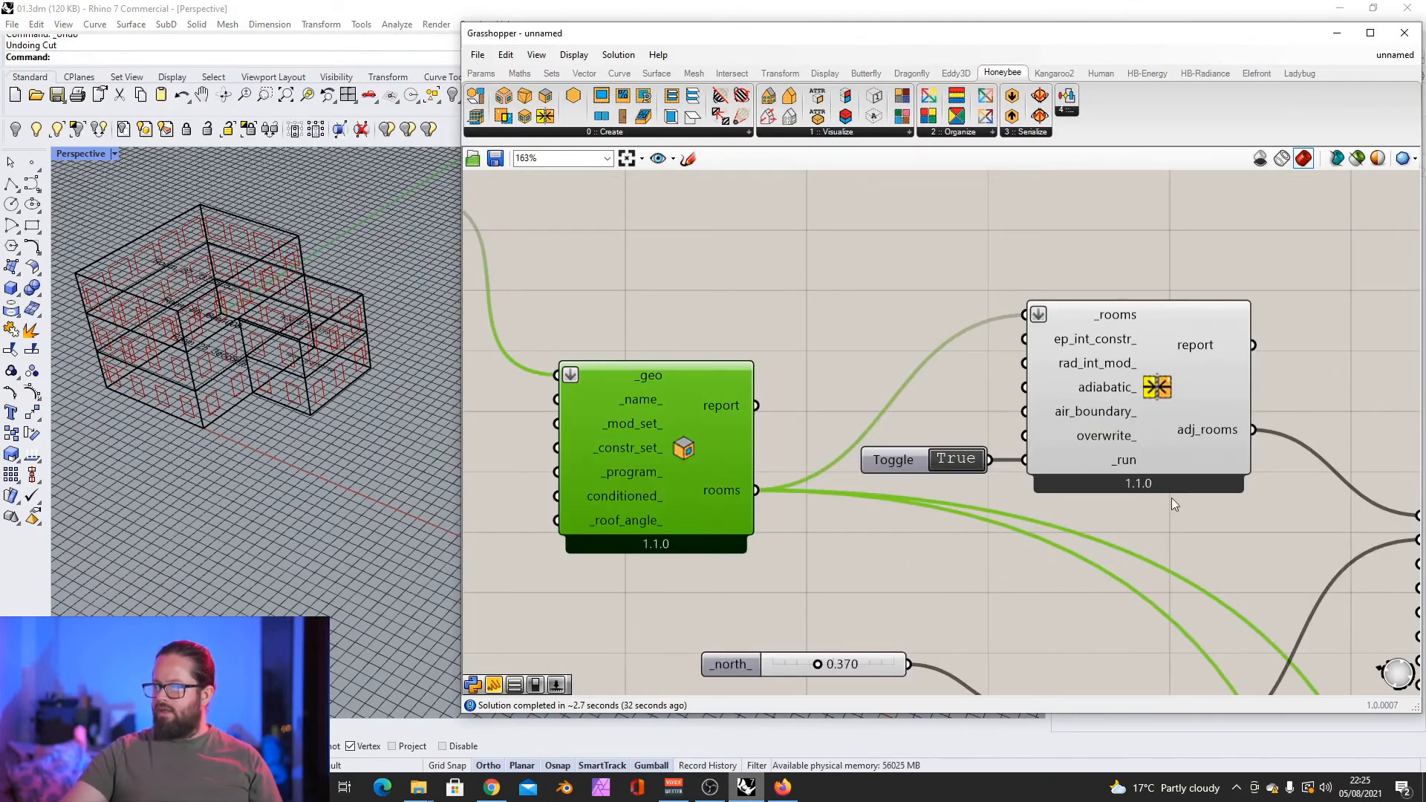
pyautogui.click(921, 461)
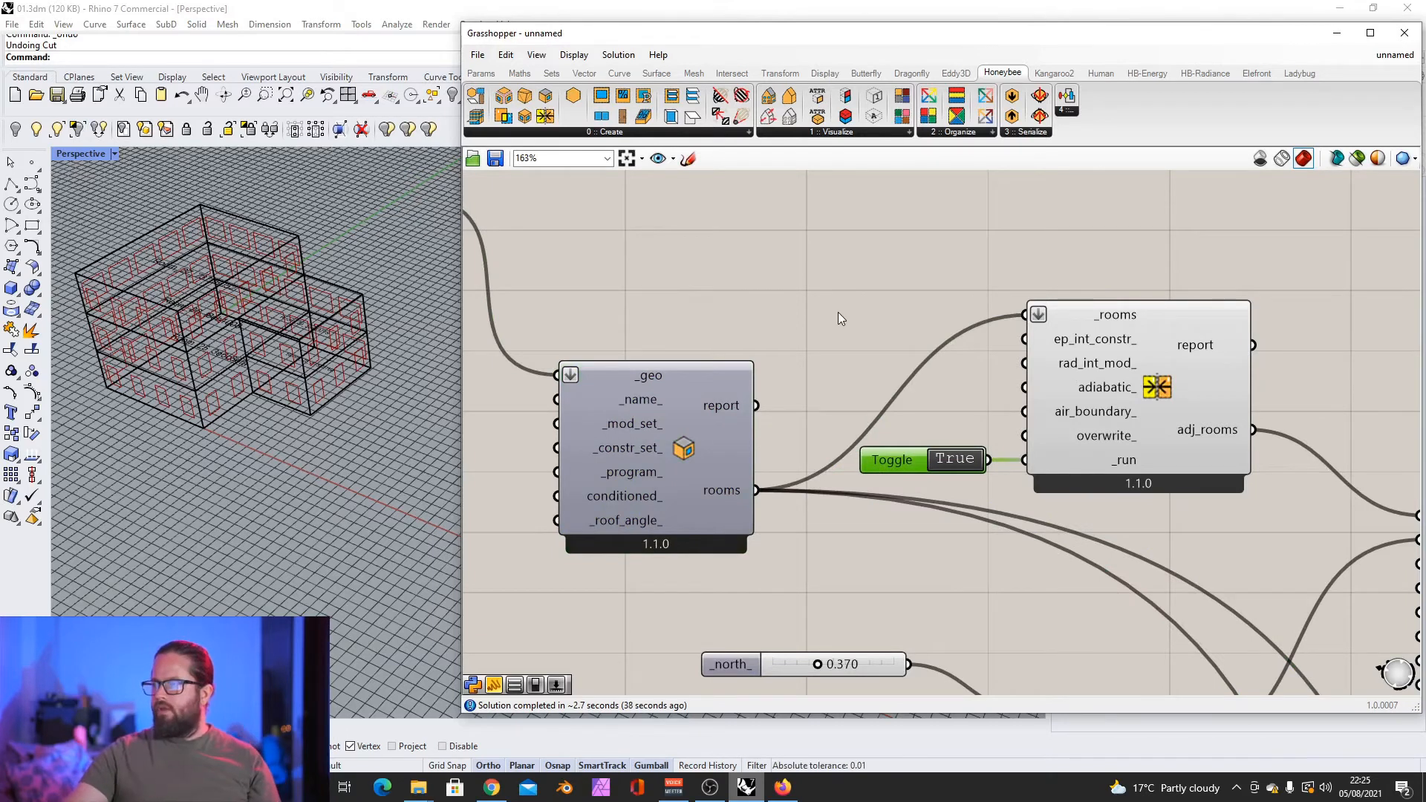
# Step: Enable the disabled visualize-by-type component that feeds the three custom previews
pyautogui.scroll(-5, 838, 312)
pyautogui.moveTo(1352, 427); pyautogui.dragTo(965, 458, button='right')
pyautogui.scroll(1, 965, 458)
pyautogui.scroll(-3, 700, 440)
pyautogui.scroll(6, 1047, 313)
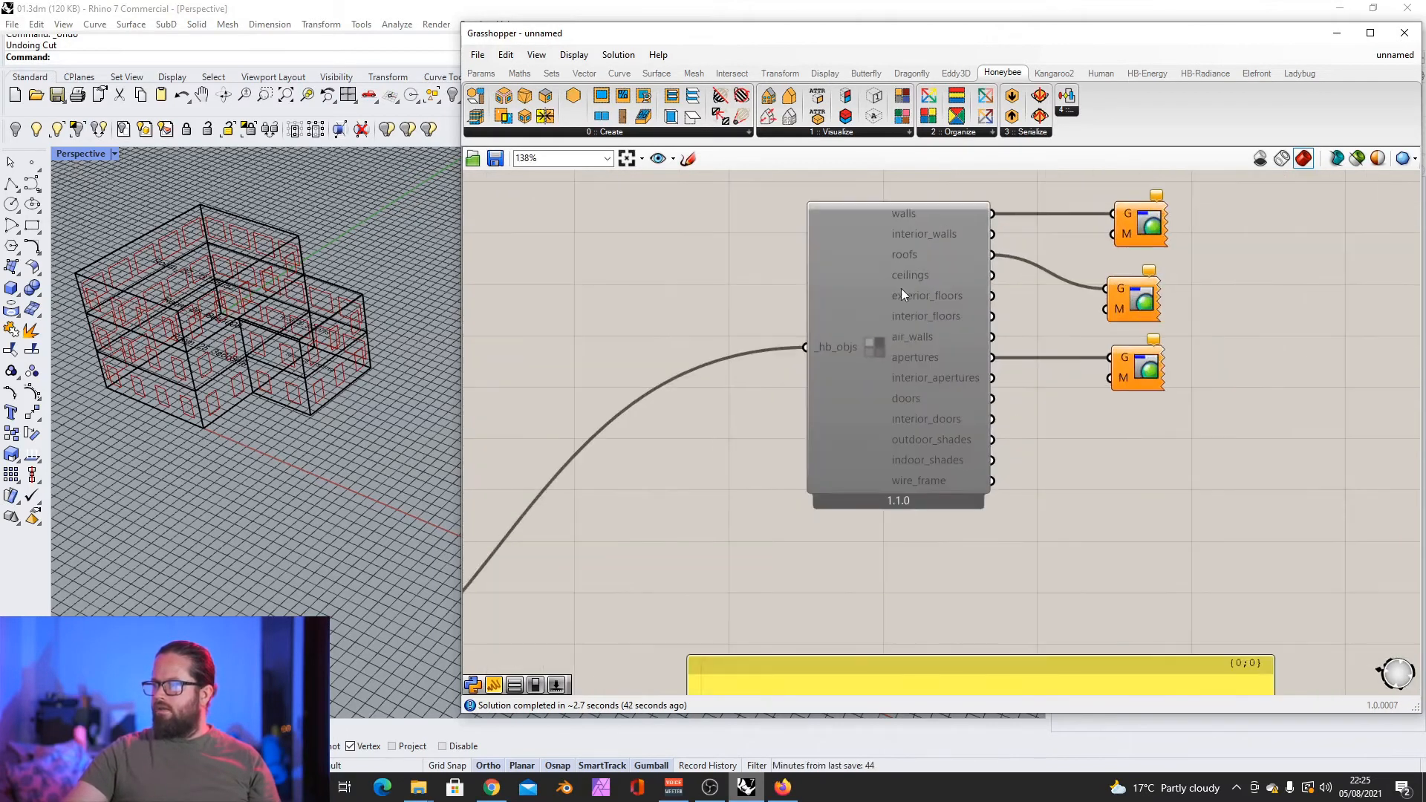
pyautogui.click(902, 288)
pyautogui.rightClick(898, 275)
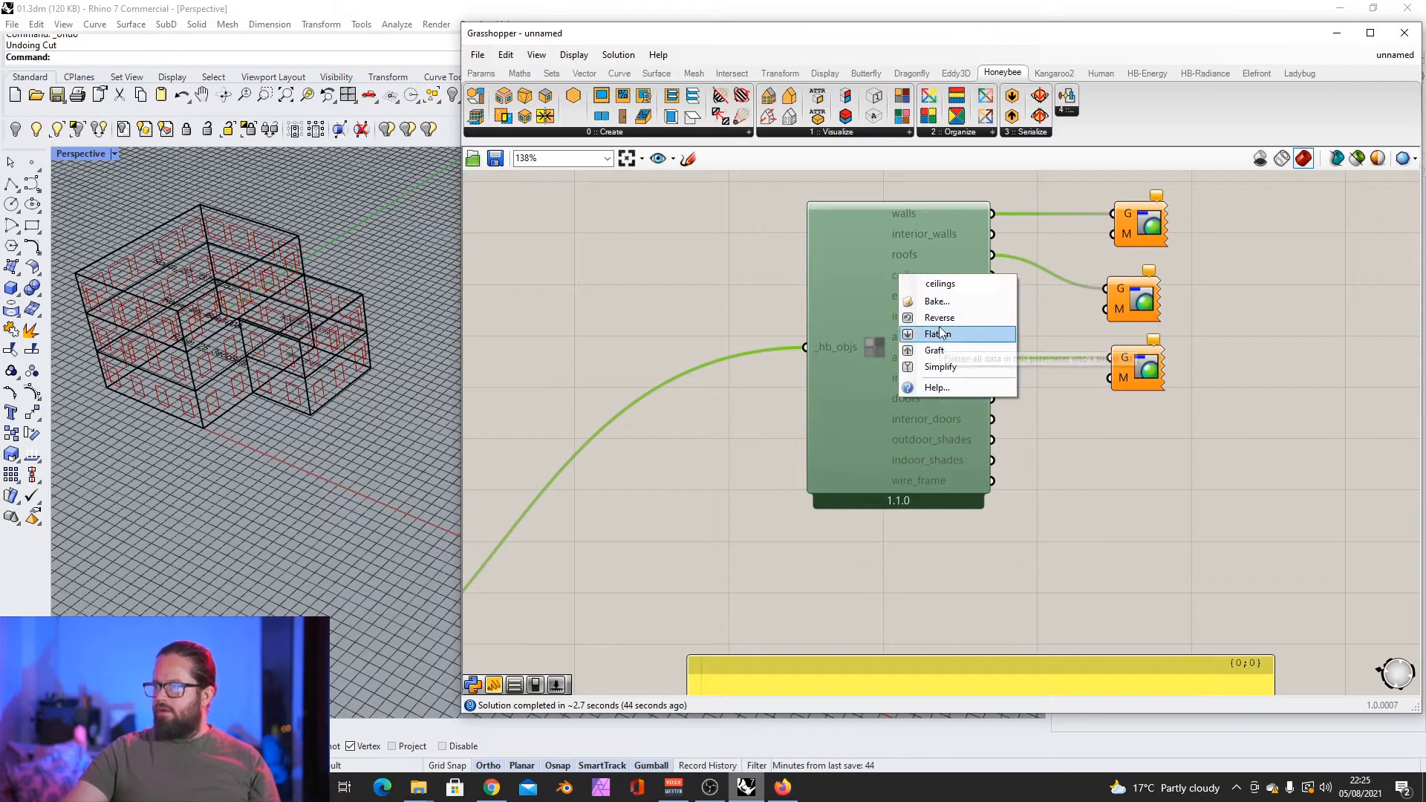
# Step: Turn off the custom previews connected to the apertures and roofs outputs
pyautogui.click(1138, 369)
pyautogui.rightClick(1136, 364)
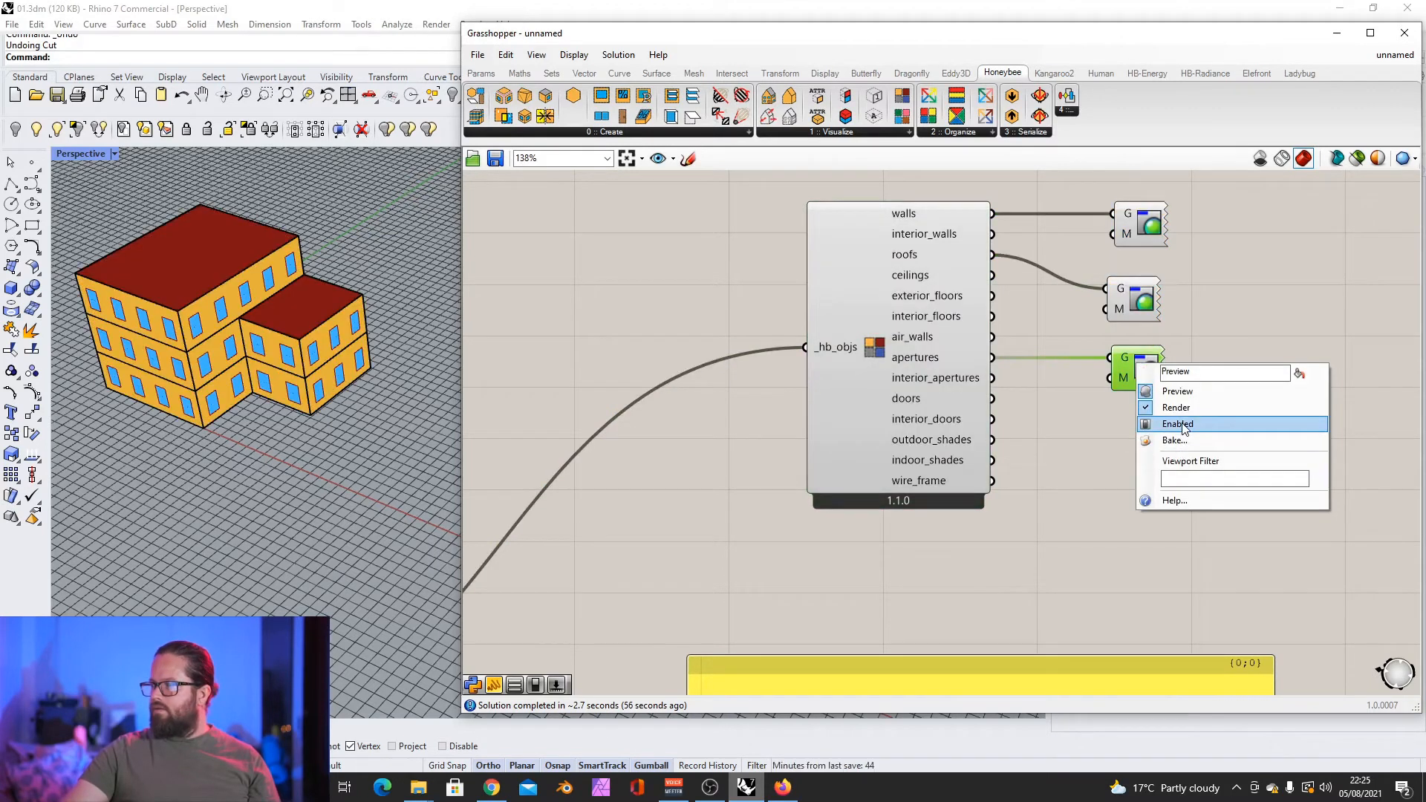
pyautogui.click(1179, 392)
pyautogui.rightClick(1143, 297)
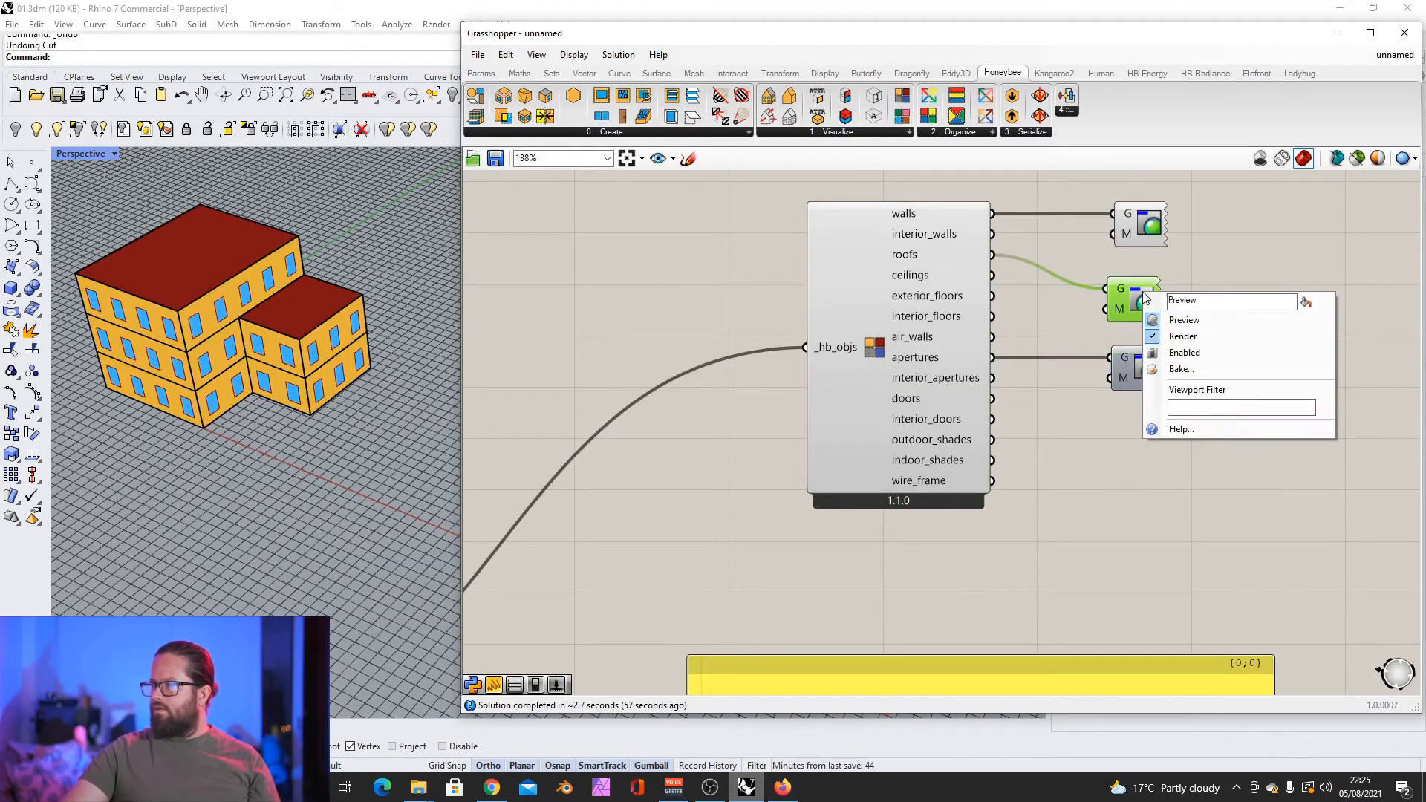
pyautogui.click(1183, 319)
# Step: Turn off the visualize-by-type component's own preview and select the custom preview of the walls
pyautogui.click(1152, 226)
pyautogui.rightClick(1151, 223)
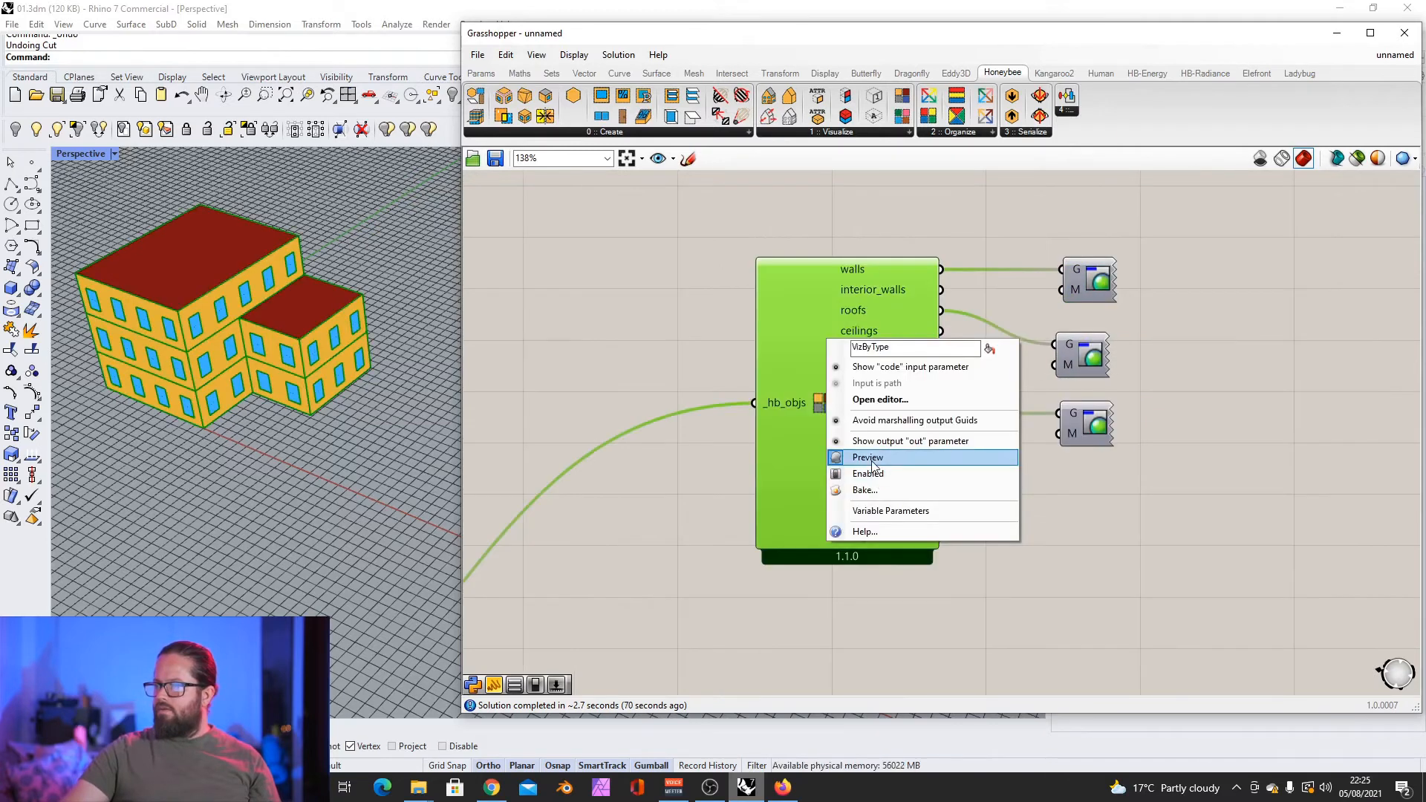
pyautogui.click(872, 459)
pyautogui.click(1102, 295)
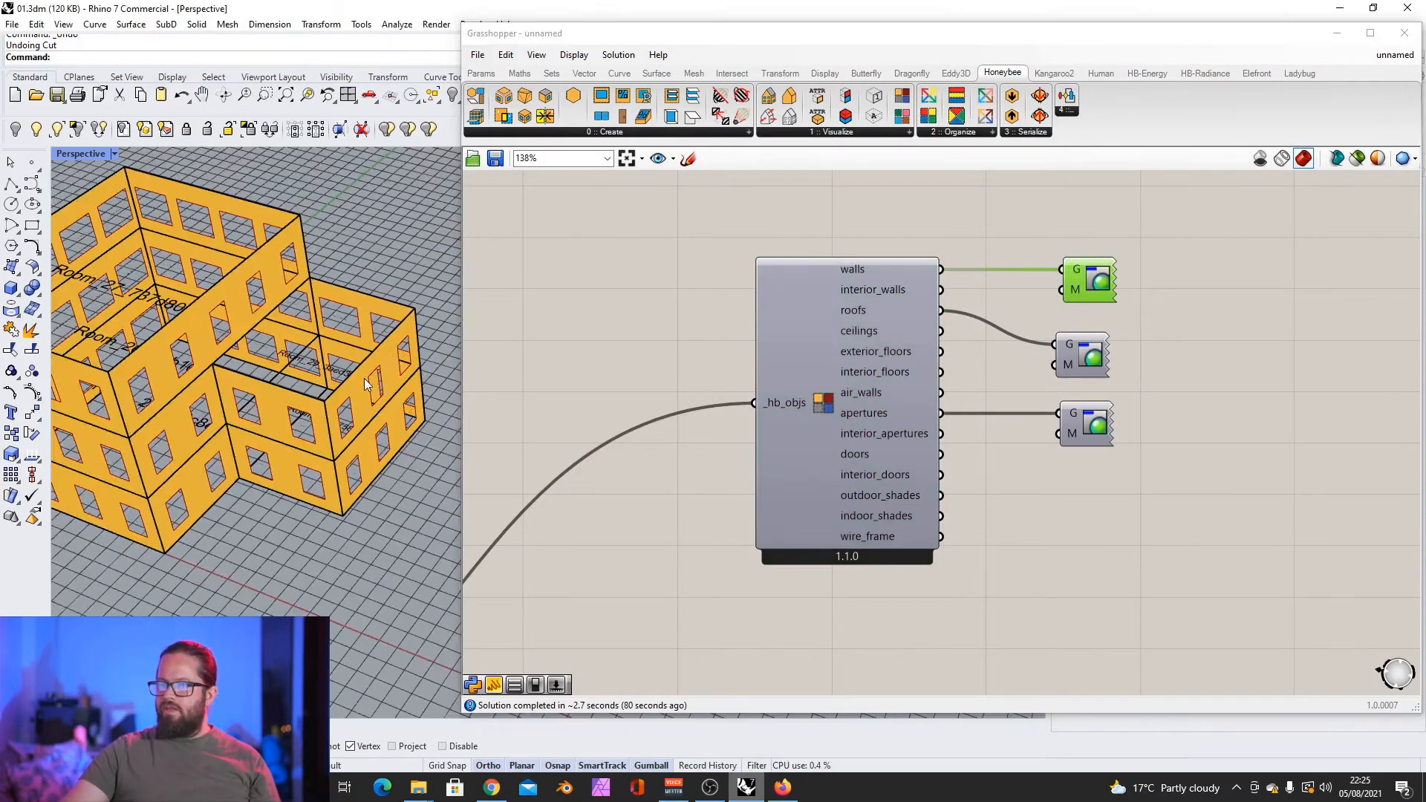
# Step: Feed the interior_walls output into the wall custom preview and examine the wall shared between the rooms
pyautogui.moveTo(320, 357); pyautogui.dragTo(352, 378, button='right')
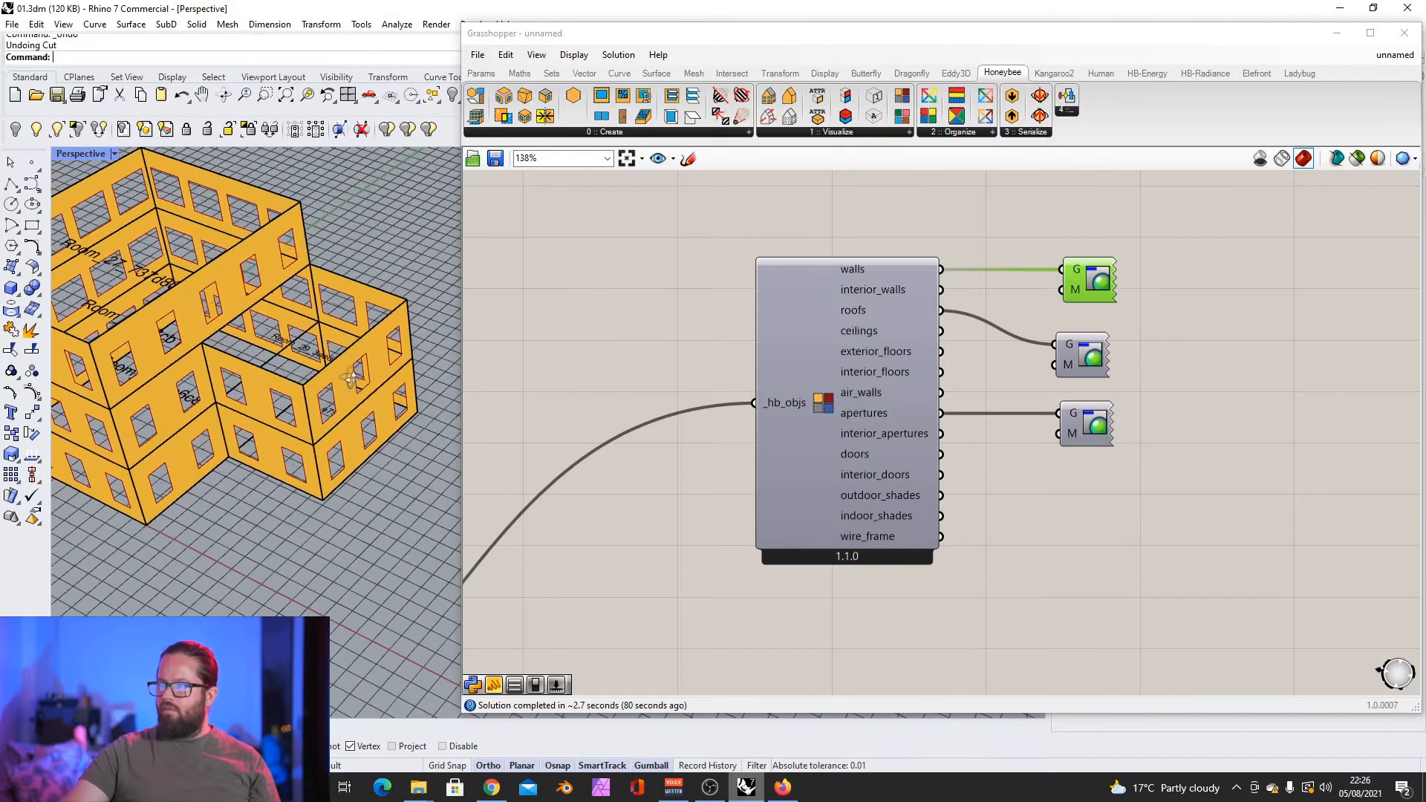
pyautogui.moveTo(941, 290); pyautogui.dragTo(1061, 269)
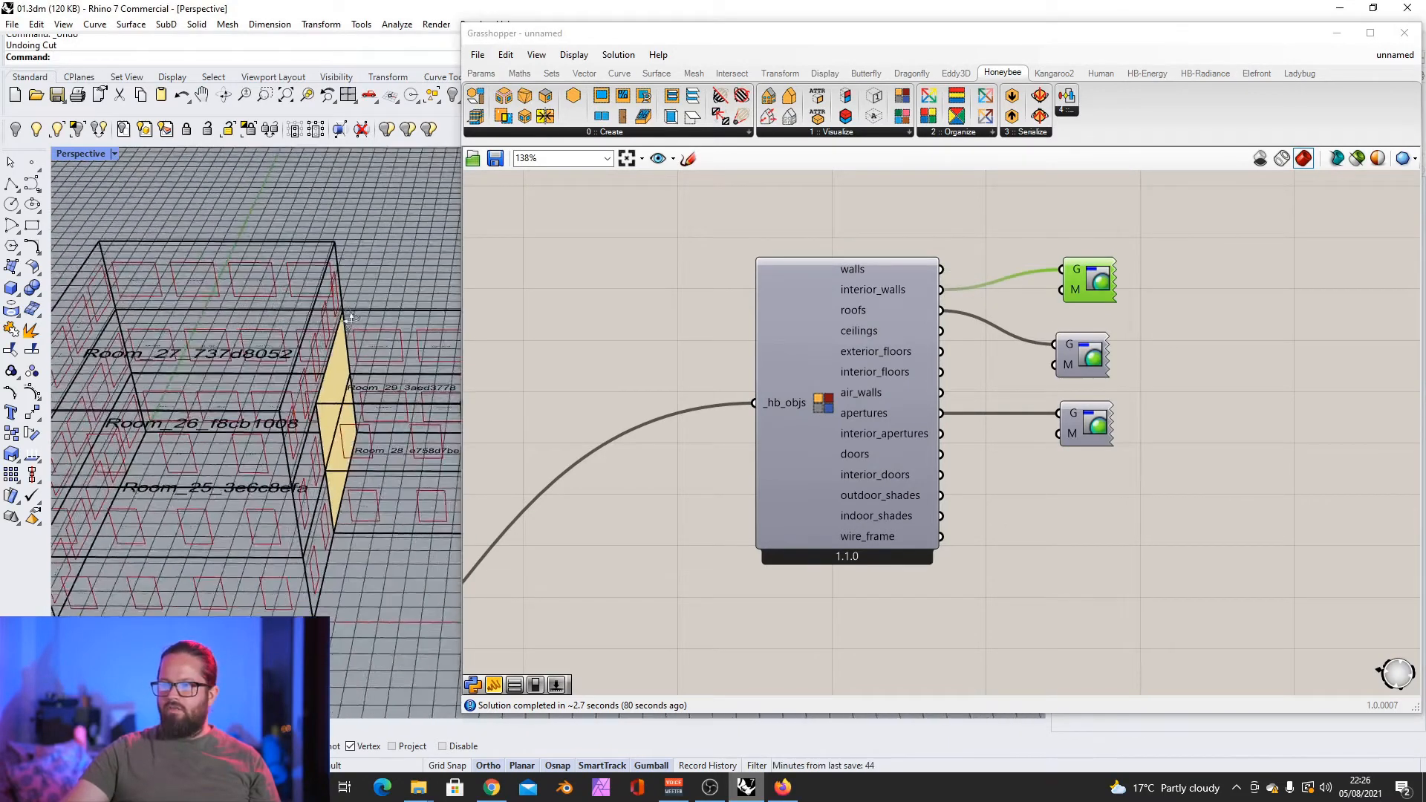
pyautogui.moveTo(349, 402); pyautogui.dragTo(281, 386, button='right')
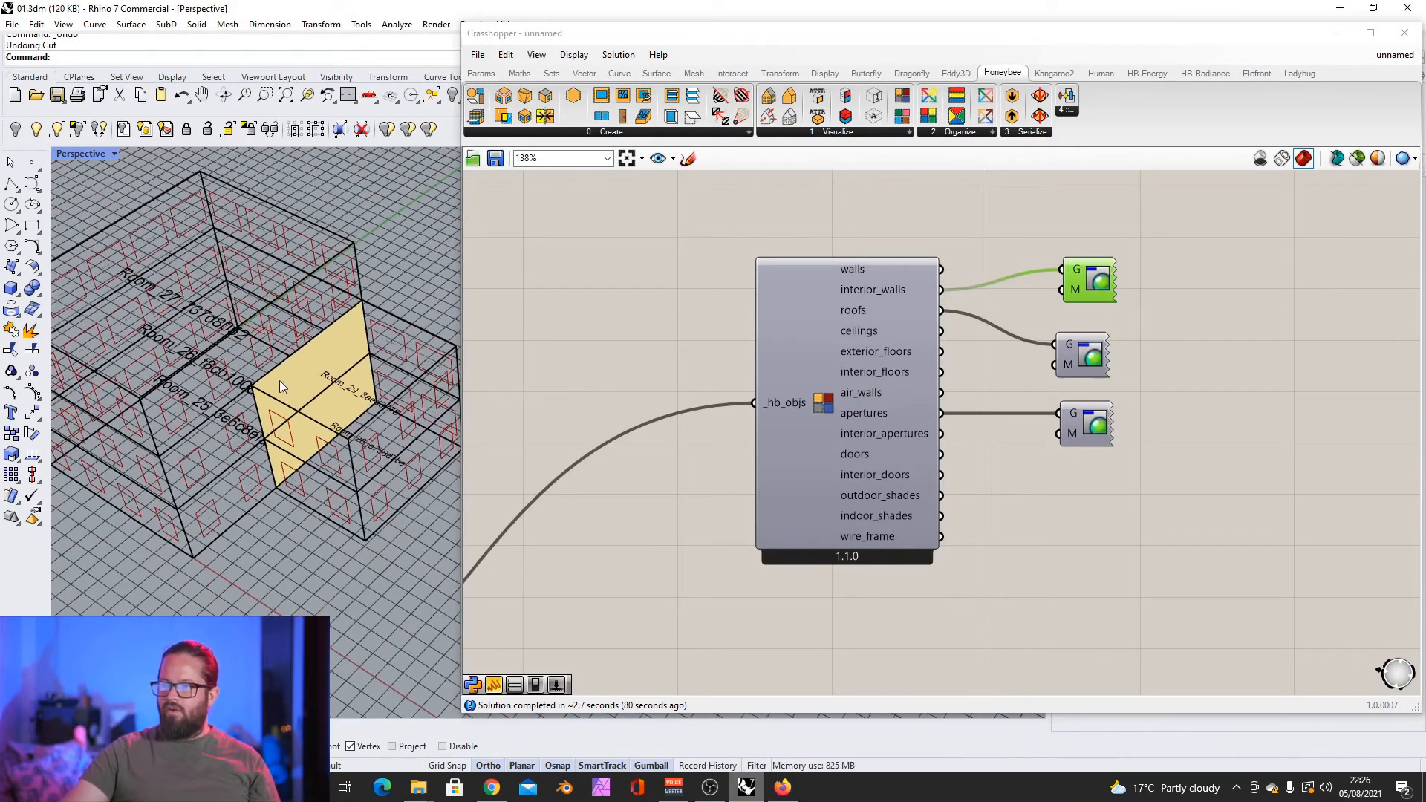
# Step: Give walls and interior_walls separate custom previews, and feed the ceilings output into the third preview
pyautogui.moveTo(1097, 283); pyautogui.dragTo(1089, 249)
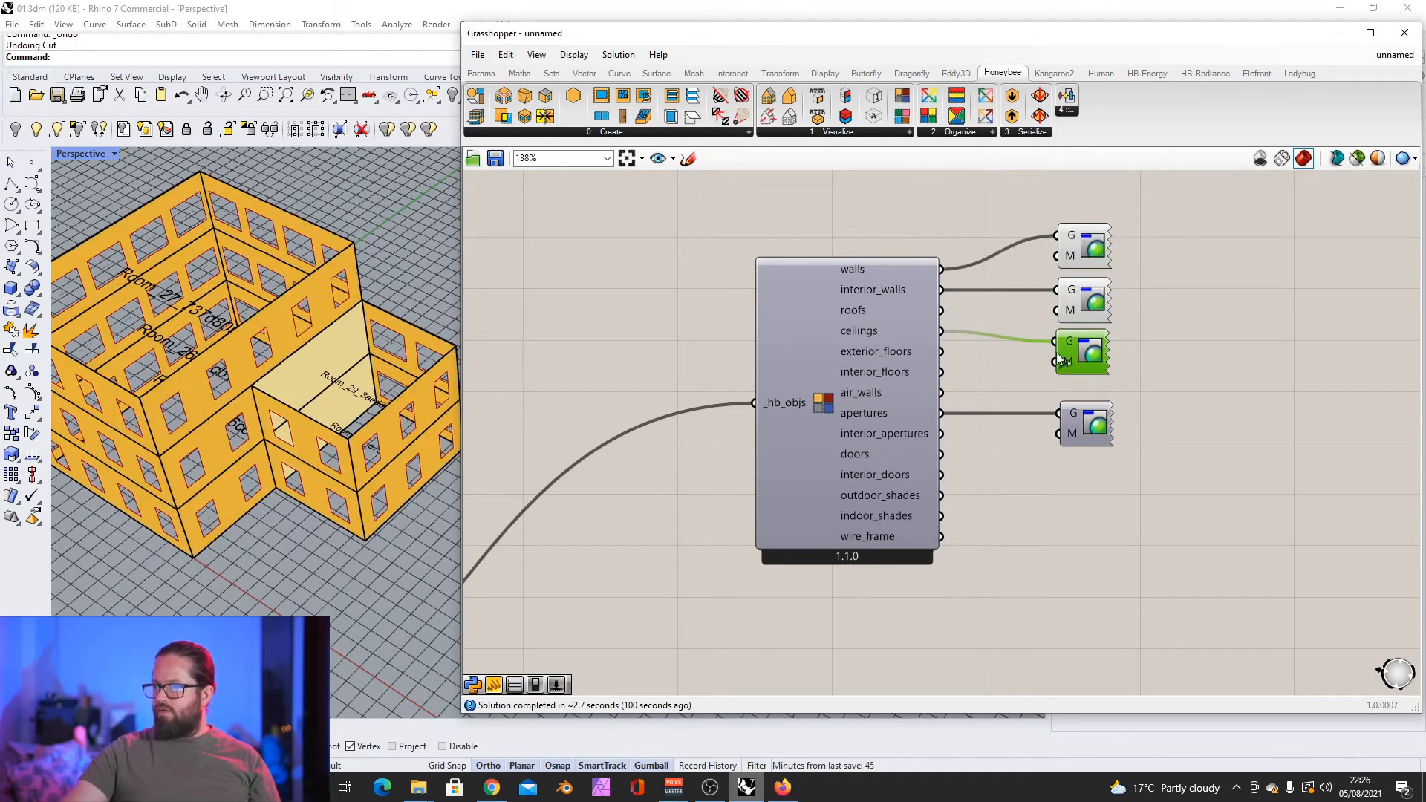
pyautogui.moveTo(942, 372); pyautogui.dragTo(1055, 342)
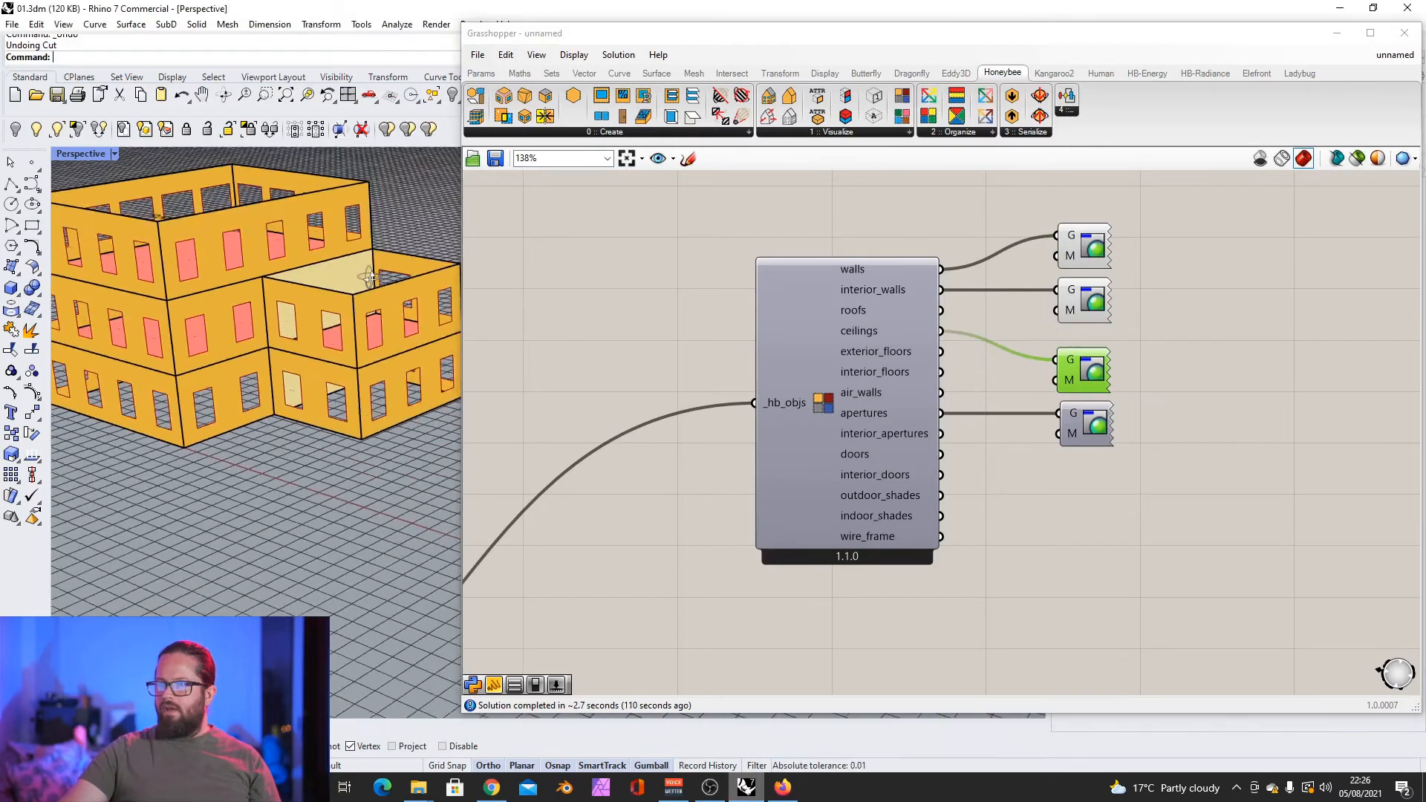
pyautogui.moveTo(365, 286); pyautogui.dragTo(364, 247, button='right')
# Step: Feed the exterior_floors output into the third custom preview and examine the model from different angles
pyautogui.moveTo(944, 354); pyautogui.dragTo(1048, 362)
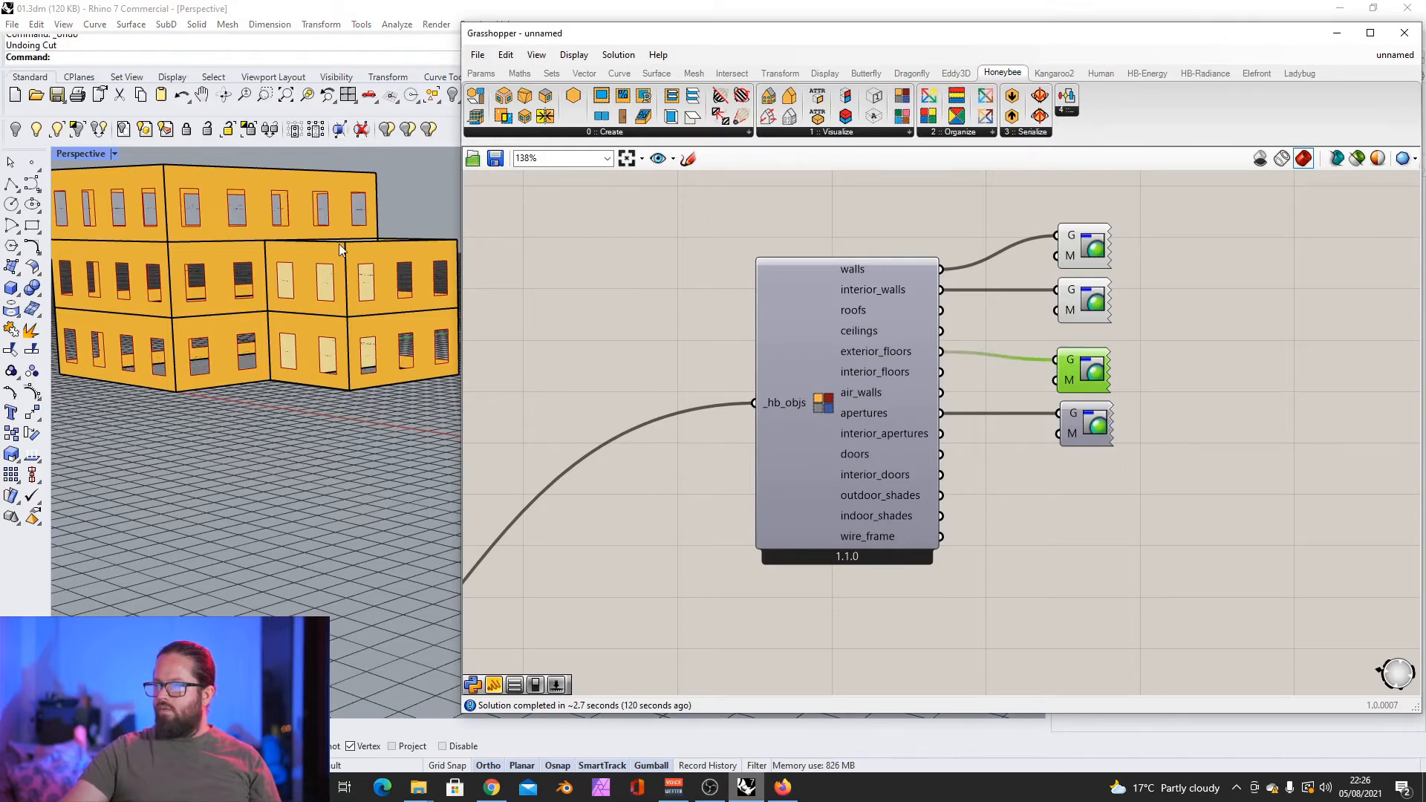
pyautogui.moveTo(340, 249); pyautogui.dragTo(295, 284, button='right')
pyautogui.moveTo(213, 353); pyautogui.dragTo(382, 289, button='right')
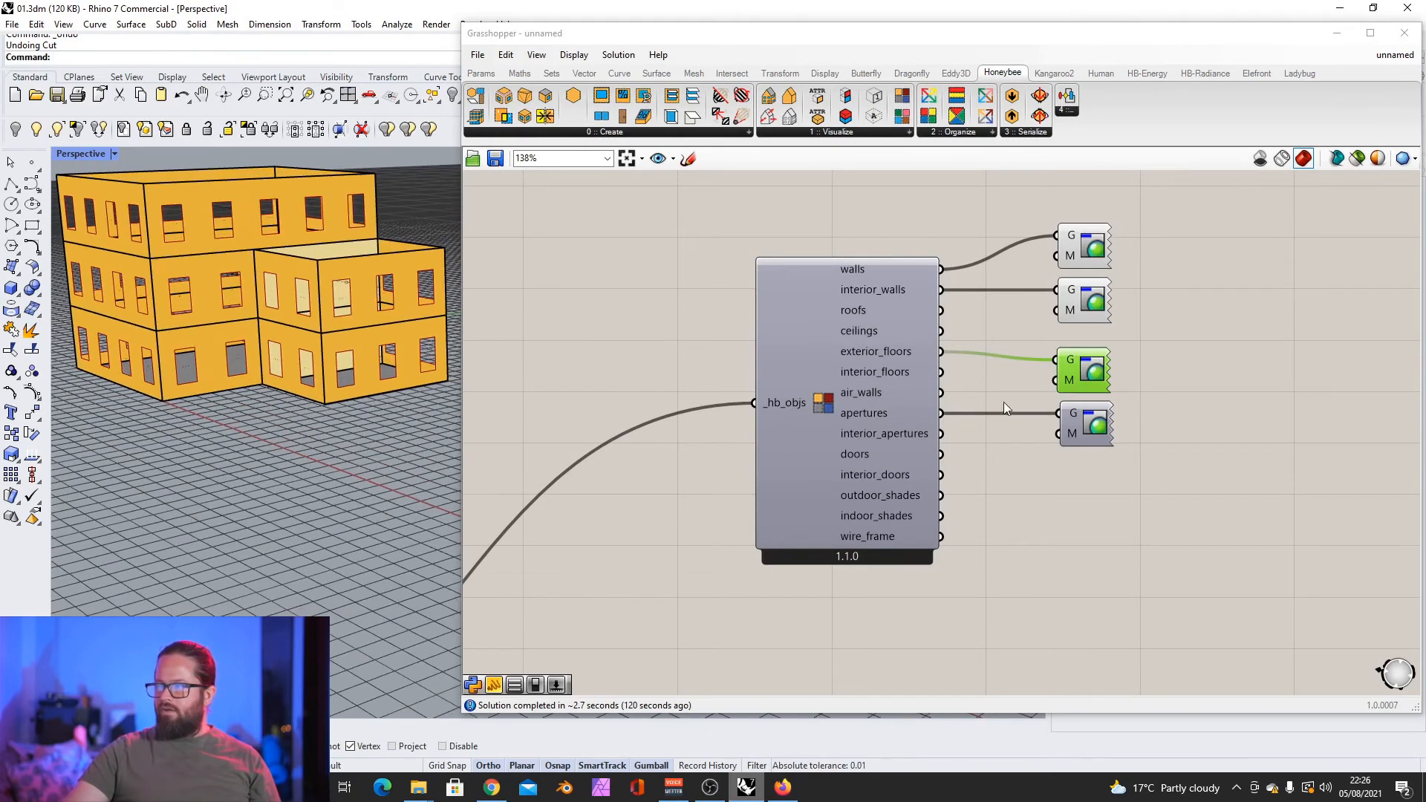
# Step: Feed only the interior_floors output into the third custom preview and examine the floors between storeys from above
pyautogui.click(948, 369)
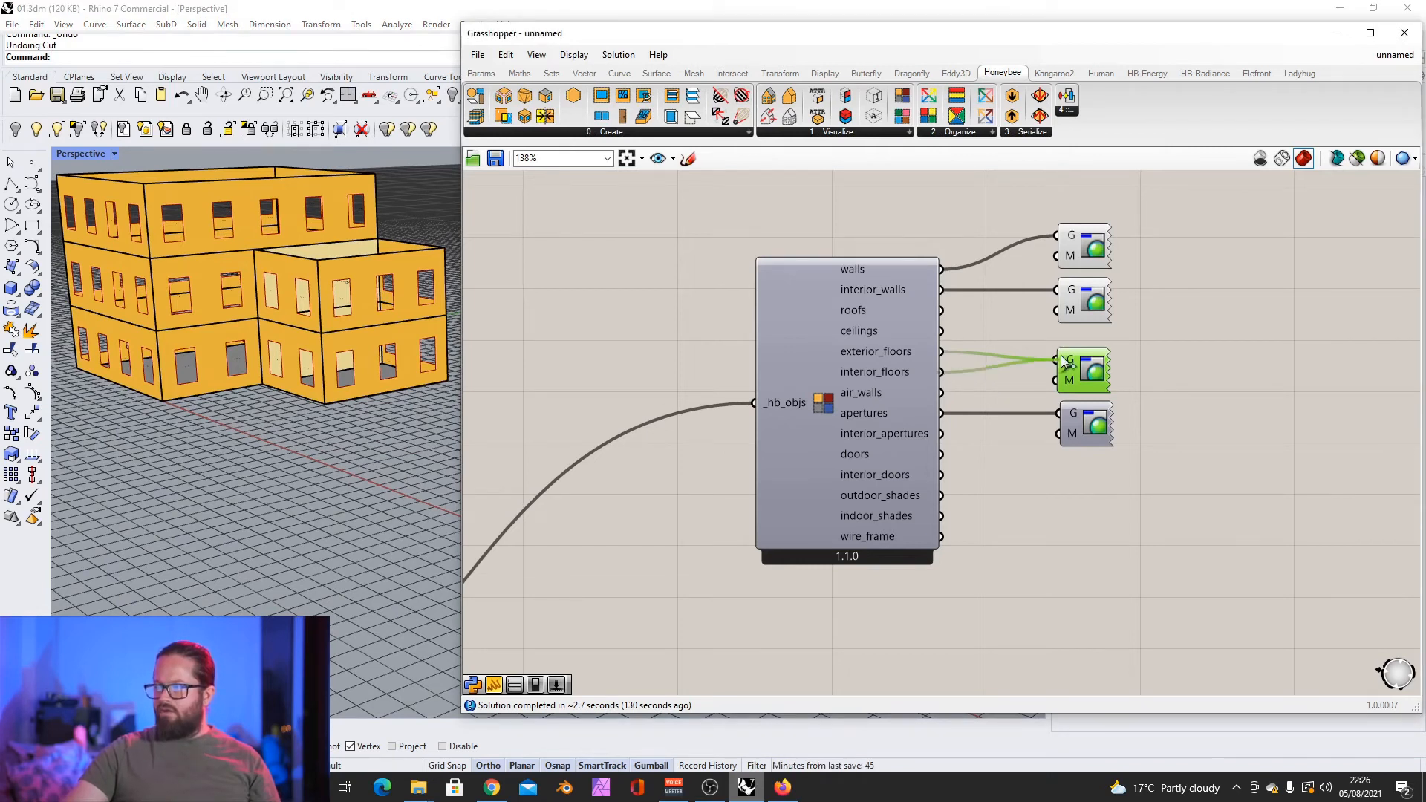
pyautogui.moveTo(1065, 361); pyautogui.dragTo(1062, 360)
pyautogui.moveTo(315, 304); pyautogui.dragTo(307, 398, button='right')
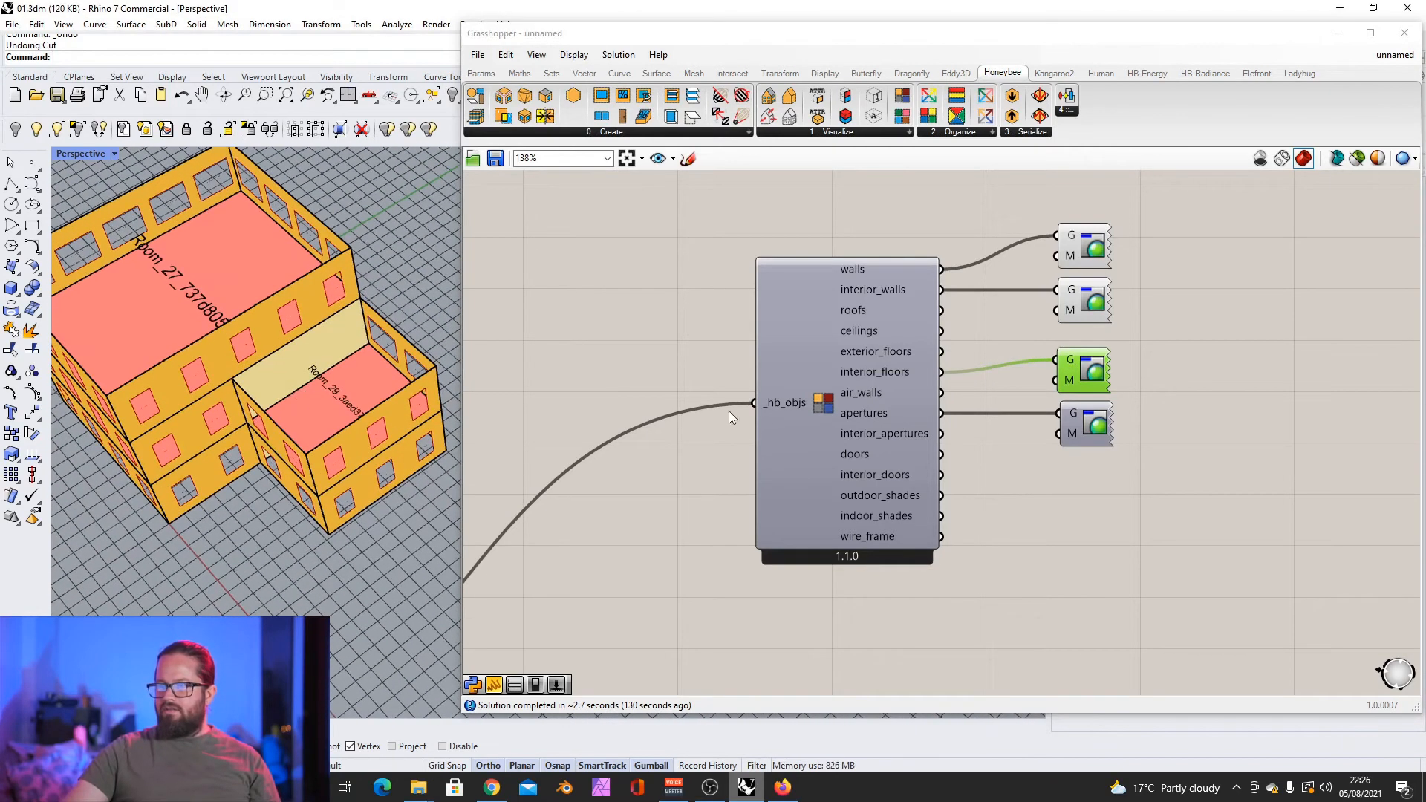
pyautogui.moveTo(334, 300)
pyautogui.mouseDown(button='right')
pyautogui.moveTo(306, 183)
pyautogui.moveTo(361, 299)
pyautogui.mouseUp(button='right')
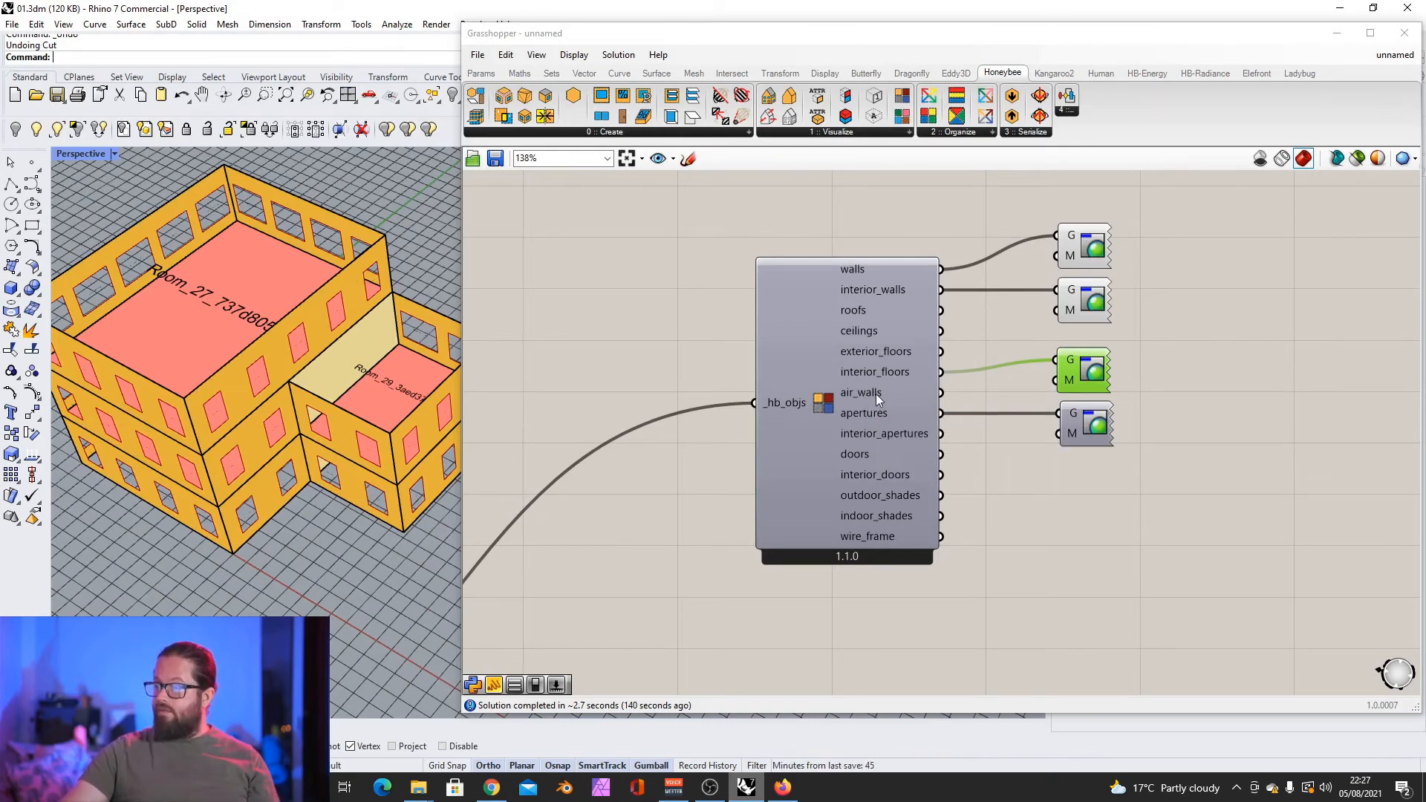
# Step: Shift Solve Adjacency slightly, duplicate its True toggle and connect the copy to the air_boundary_ input
pyautogui.scroll(-7, 1063, 410)
pyautogui.scroll(6, 613, 623)
pyautogui.scroll(-3, 712, 484)
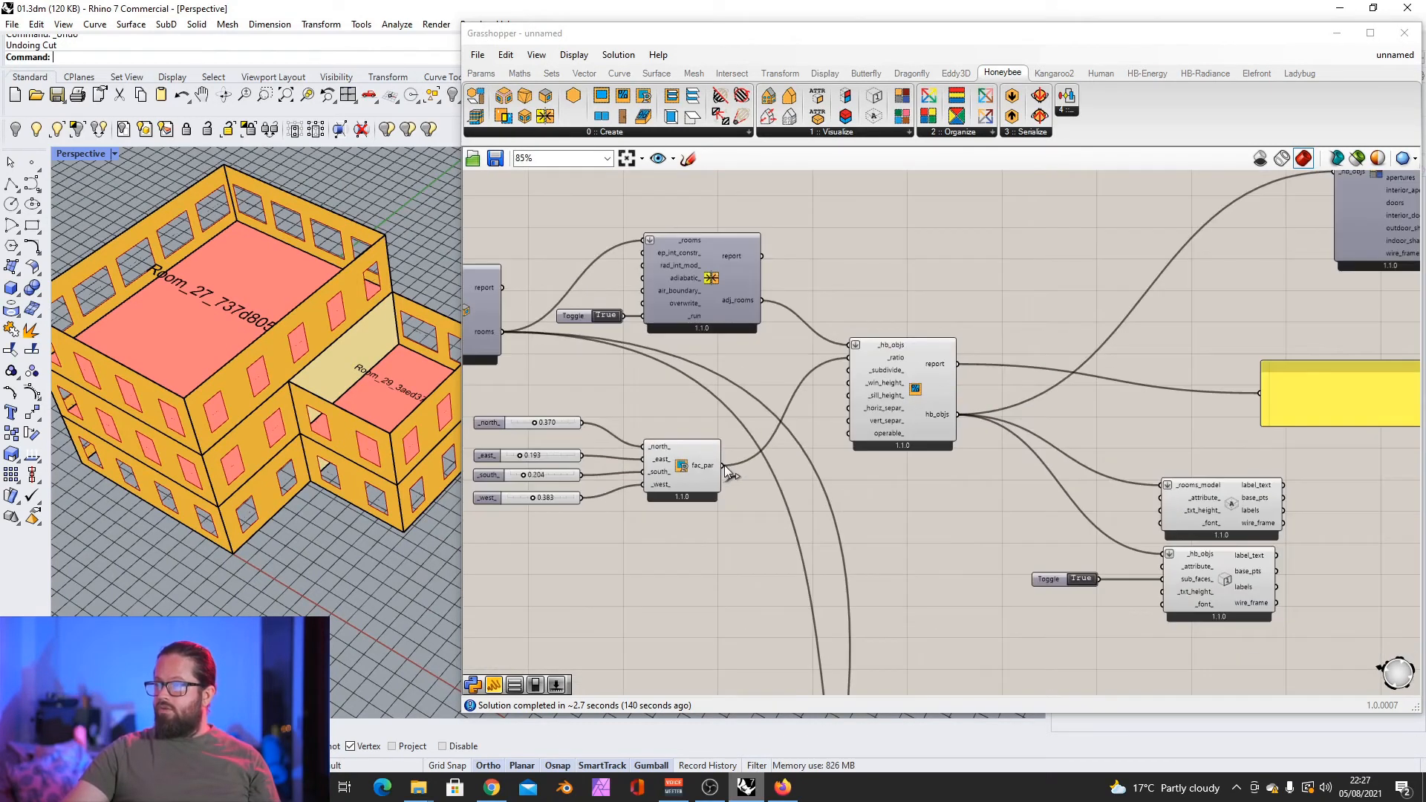
pyautogui.scroll(4, 636, 222)
pyautogui.scroll(-3, 291, 379)
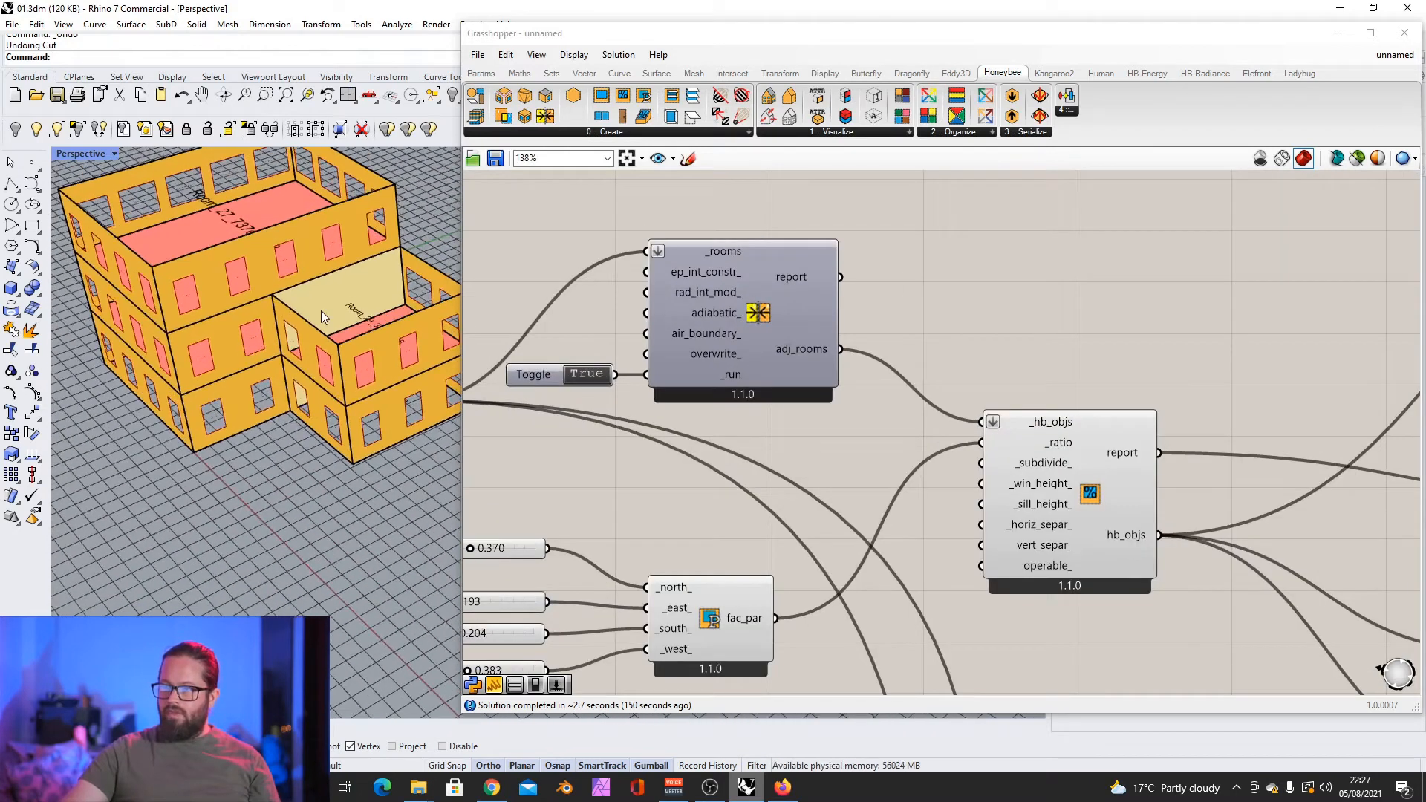
pyautogui.scroll(6, 320, 311)
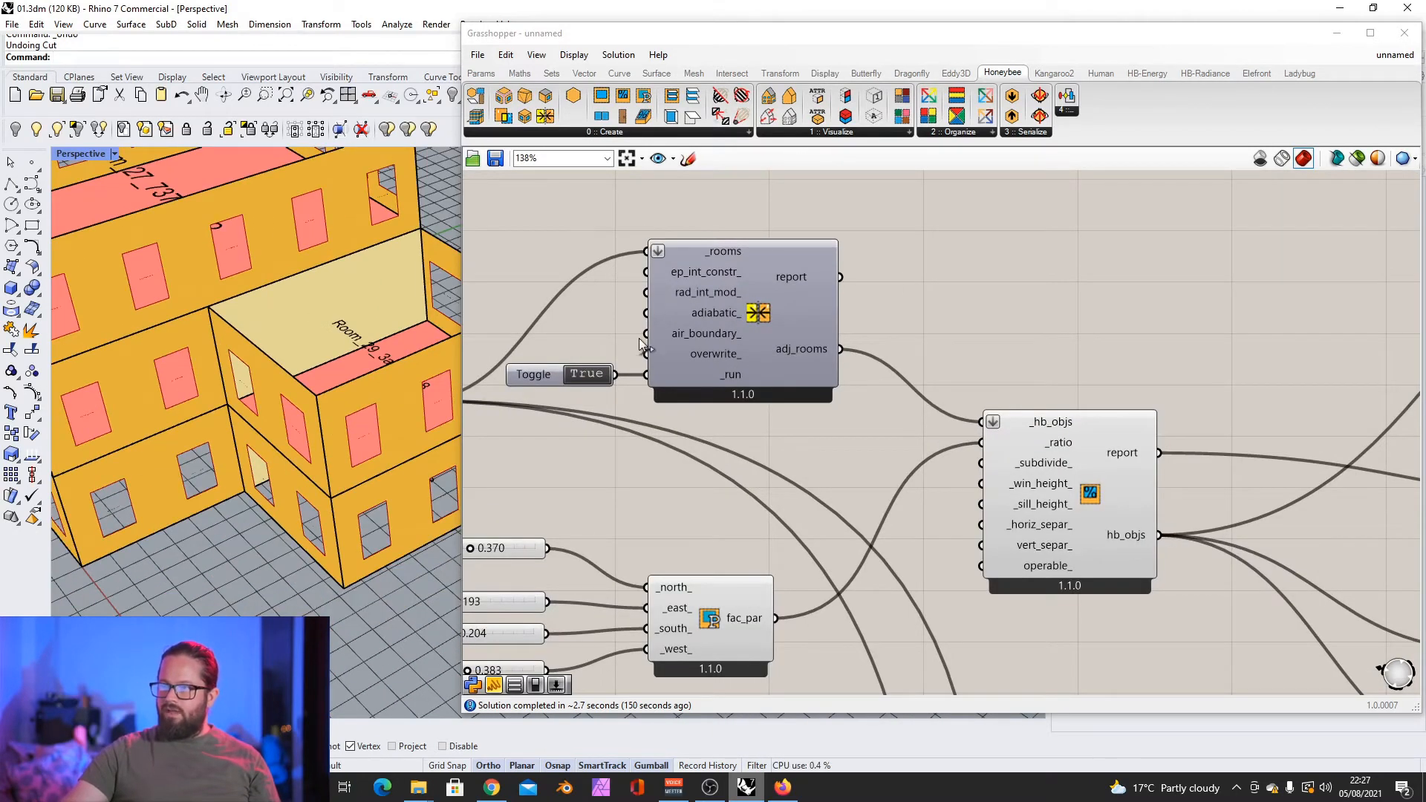
pyautogui.moveTo(701, 350); pyautogui.dragTo(715, 351)
pyautogui.click(551, 377)
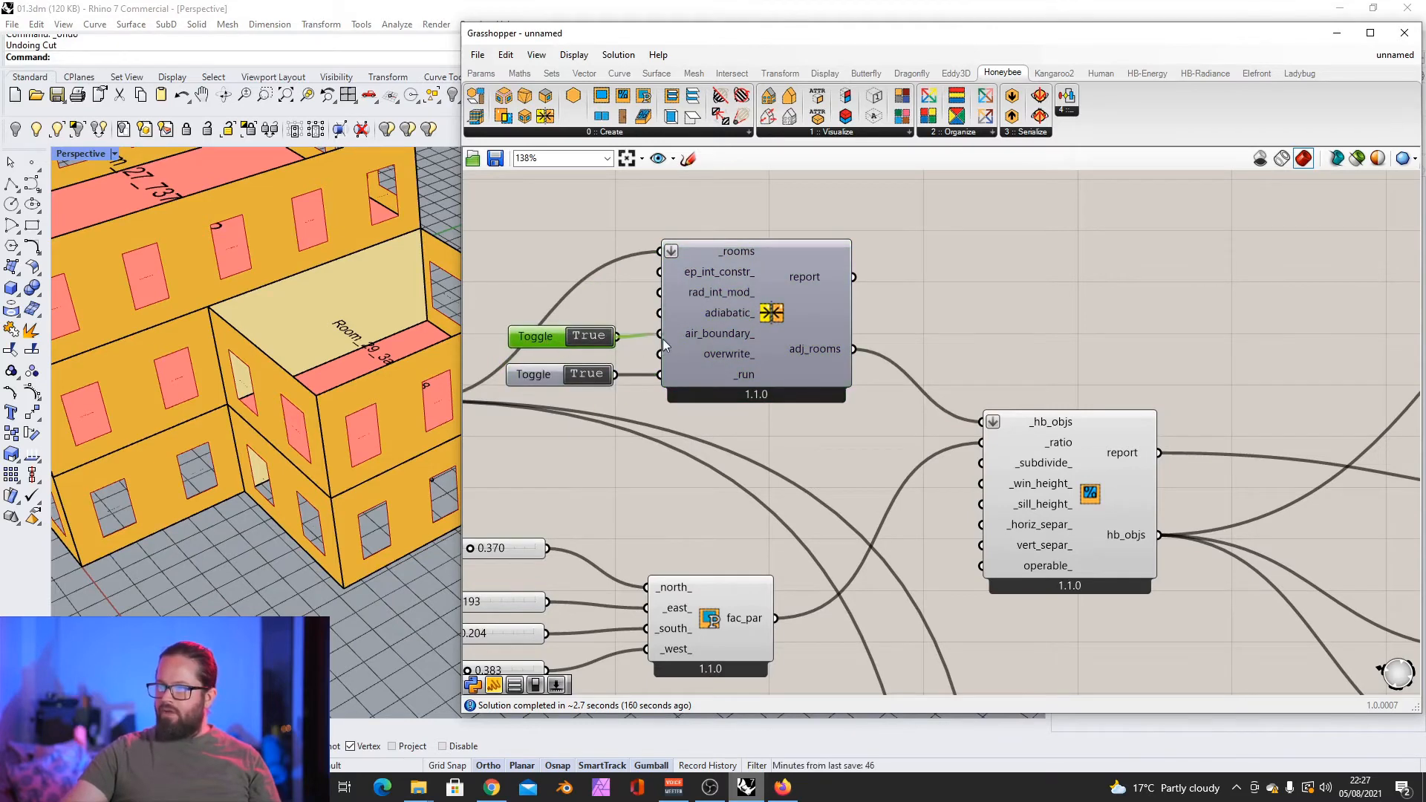
# Step: Delete the True toggle feeding the air_boundary_ input of Solve Adjacency and examine the building's floors and facades
pyautogui.scroll(-5, 306, 384)
pyautogui.moveTo(309, 368); pyautogui.dragTo(245, 389, button='right')
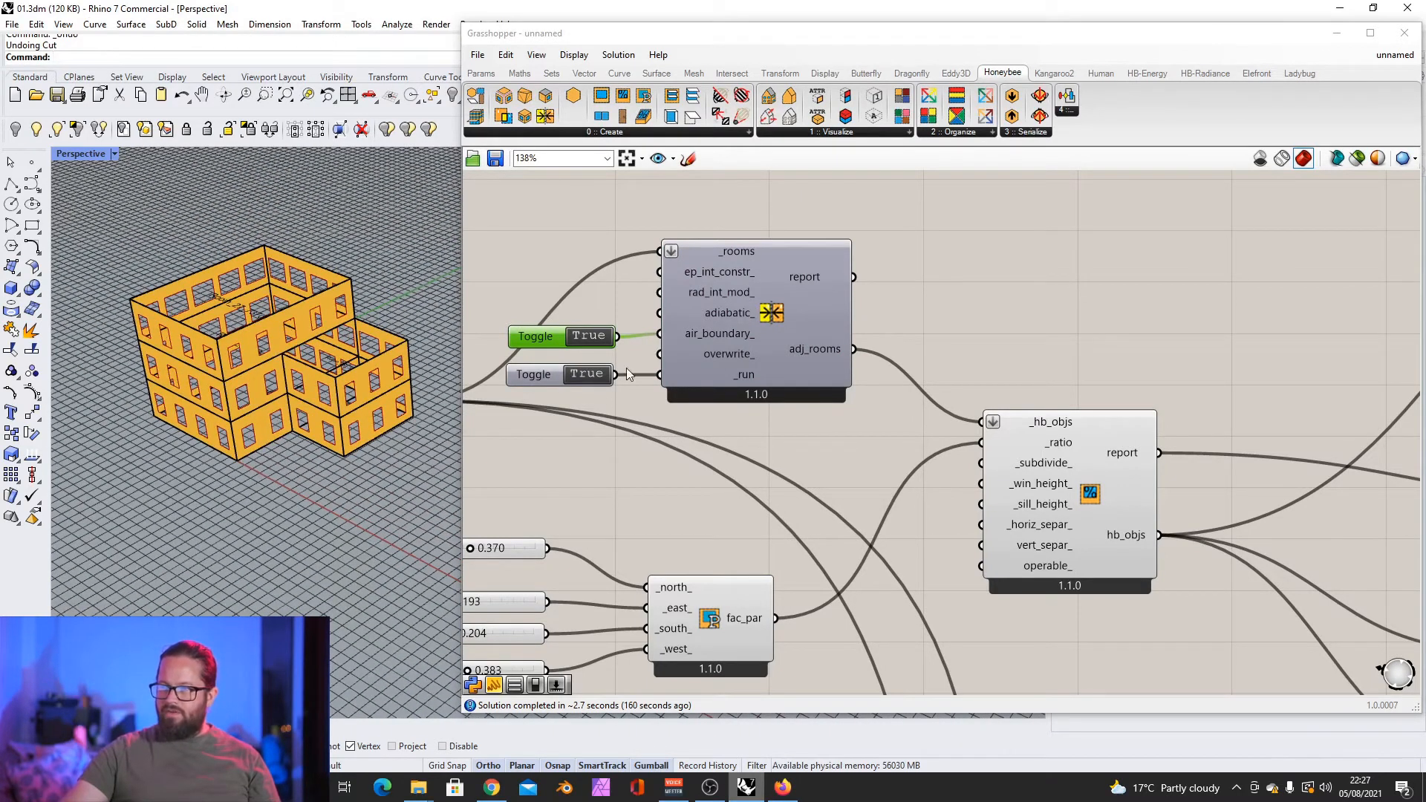
pyautogui.click(559, 335)
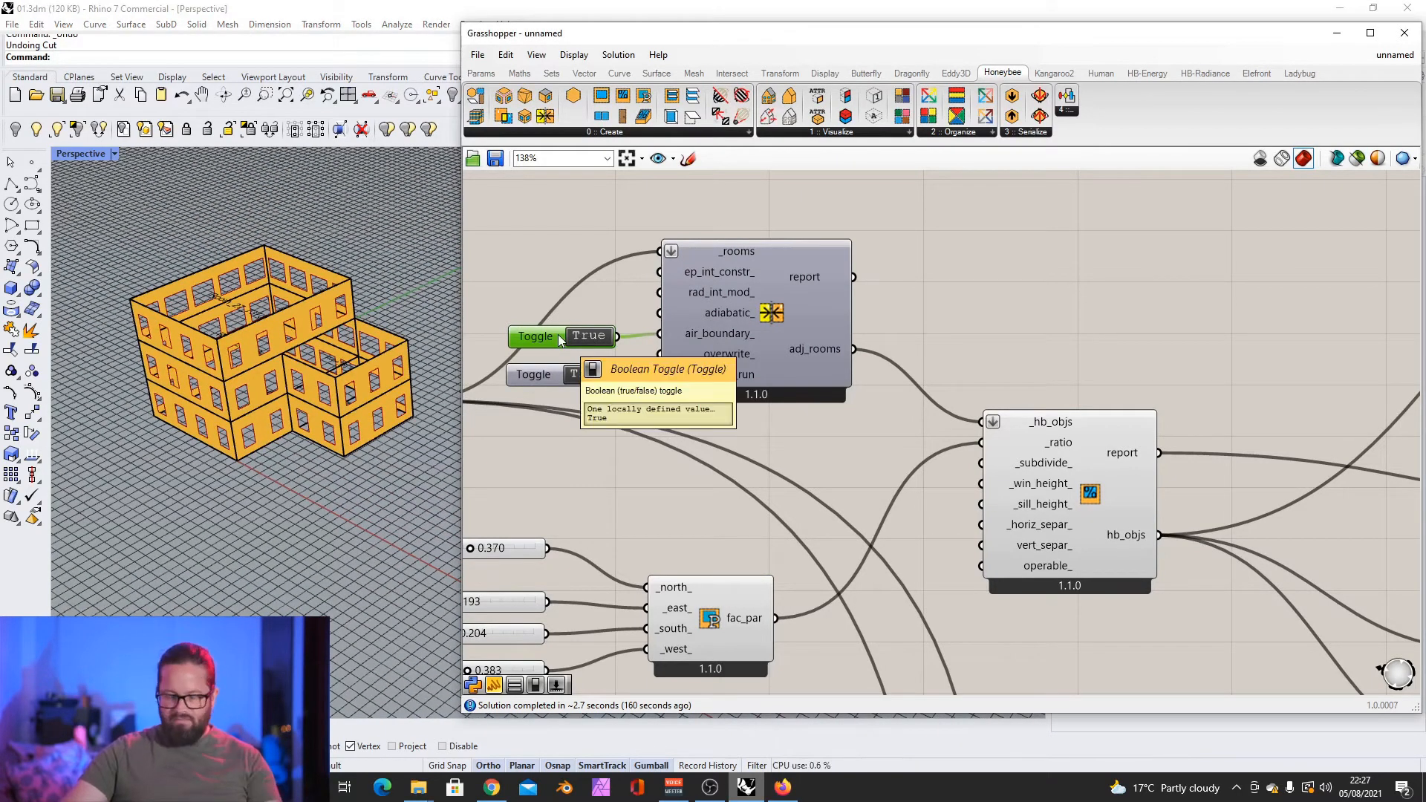
pyautogui.press('Delete')
pyautogui.scroll(-4, 256, 368)
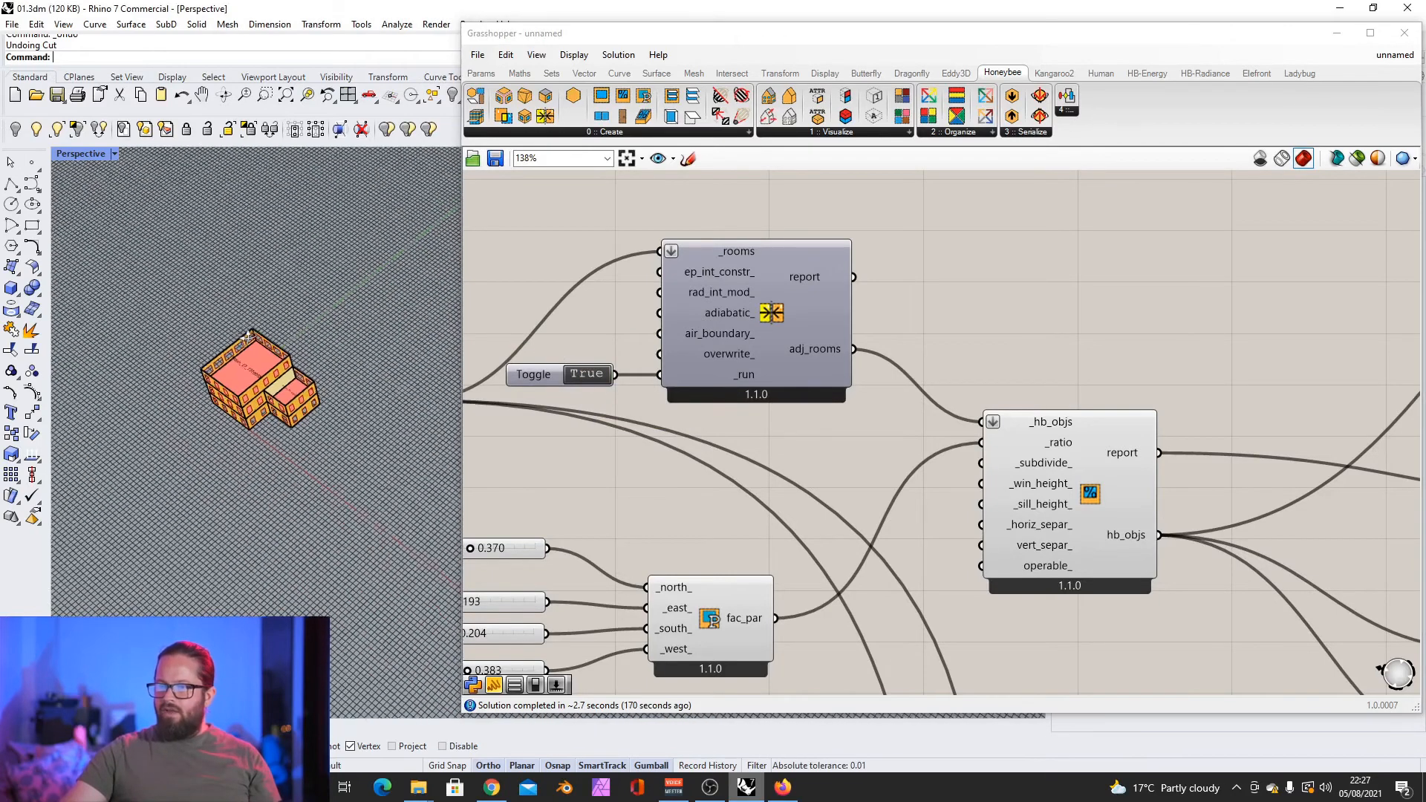
pyautogui.moveTo(249, 337)
pyautogui.mouseDown(button='right')
pyautogui.moveTo(253, 294)
pyautogui.moveTo(237, 314)
pyautogui.moveTo(234, 277)
pyautogui.moveTo(222, 334)
pyautogui.mouseUp(button='right')
pyautogui.scroll(8, 257, 334)
pyautogui.scroll(-4, 636, 422)
pyautogui.scroll(3, 679, 398)
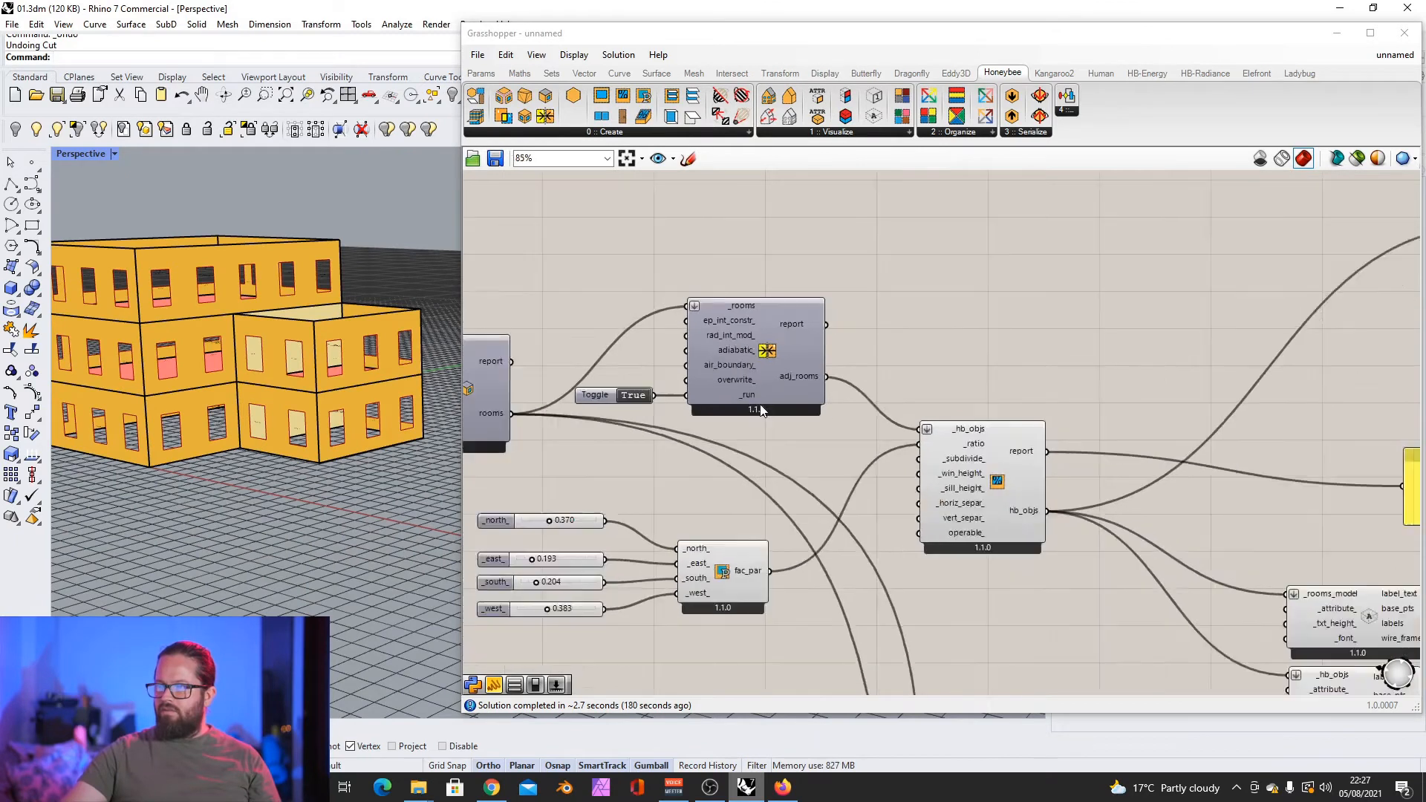
# Step: Turn on the viewport preview of the custom preview component fed by the apertures output
pyautogui.scroll(-1, 761, 410)
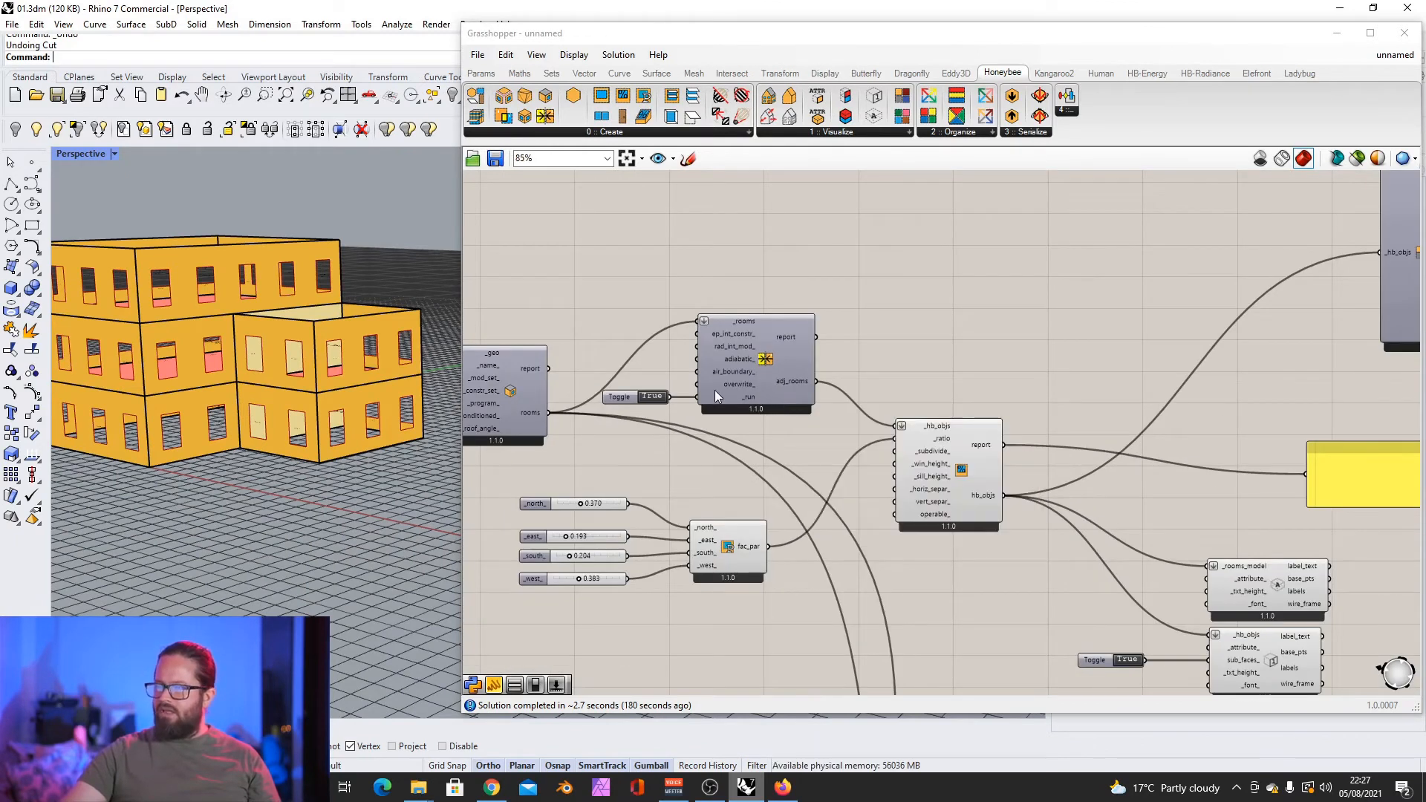
pyautogui.scroll(-3, 710, 395)
pyautogui.scroll(2, 755, 372)
pyautogui.scroll(3, 736, 382)
pyautogui.scroll(-4, 988, 383)
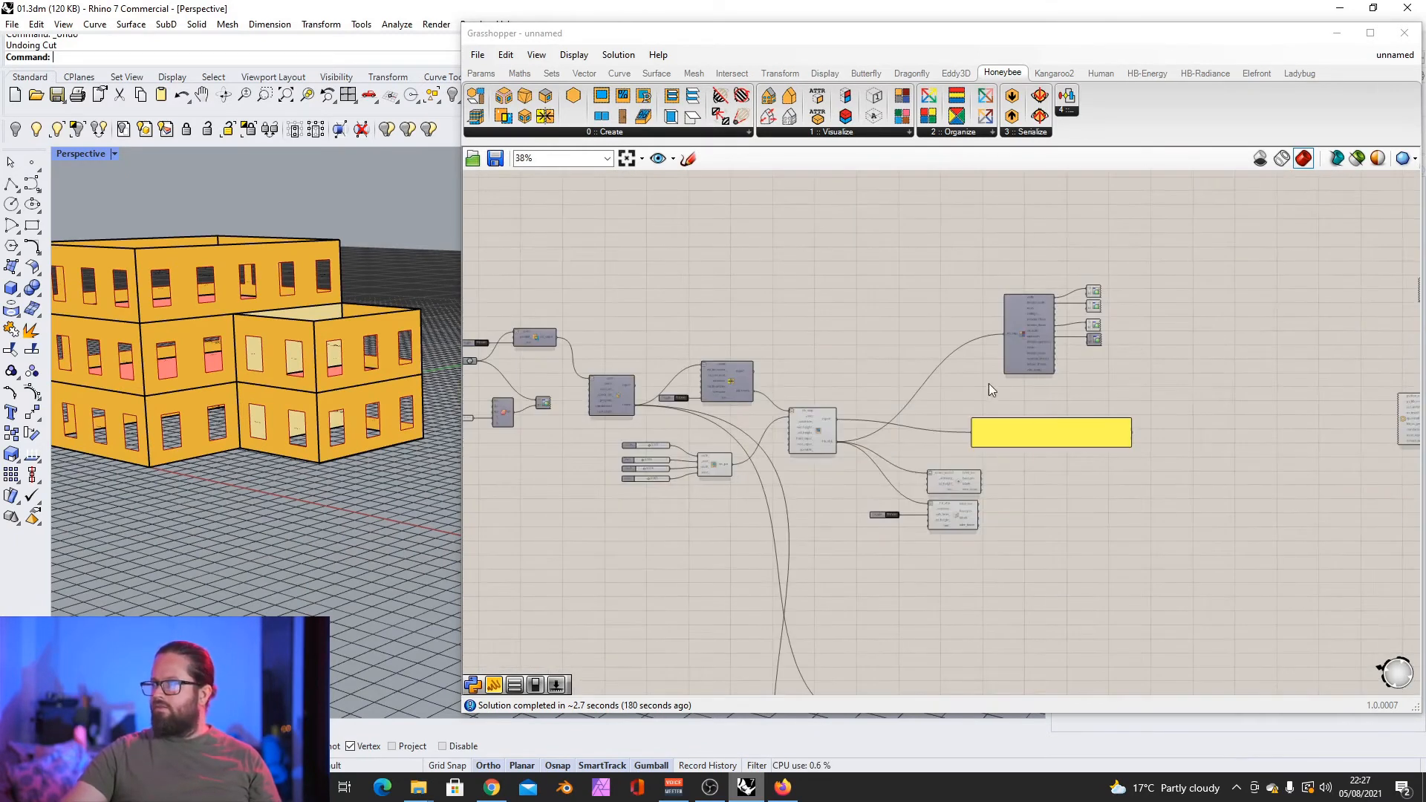
pyautogui.scroll(5, 1040, 335)
pyautogui.click(1042, 336)
pyautogui.scroll(3, 974, 333)
pyautogui.rightClick(1115, 329)
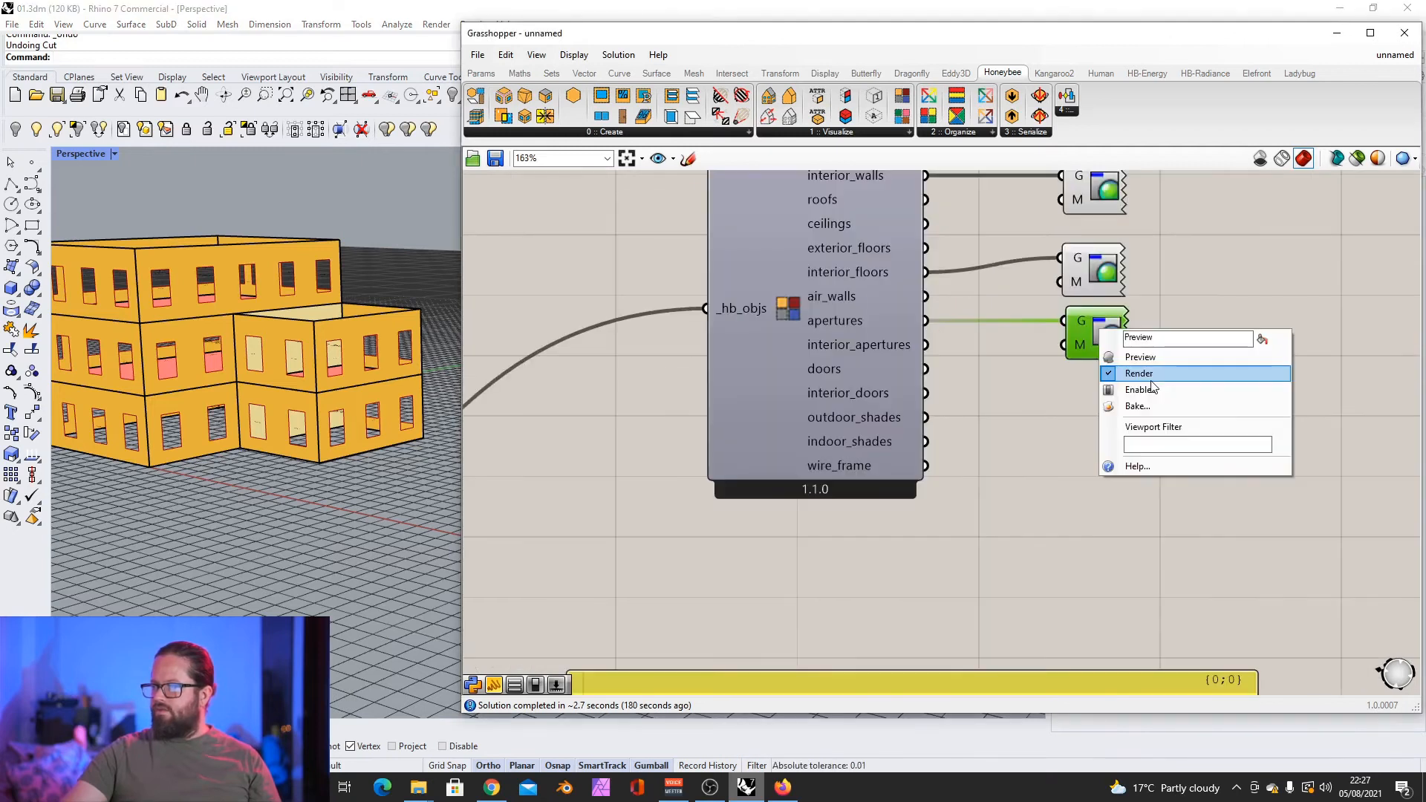
pyautogui.click(1148, 359)
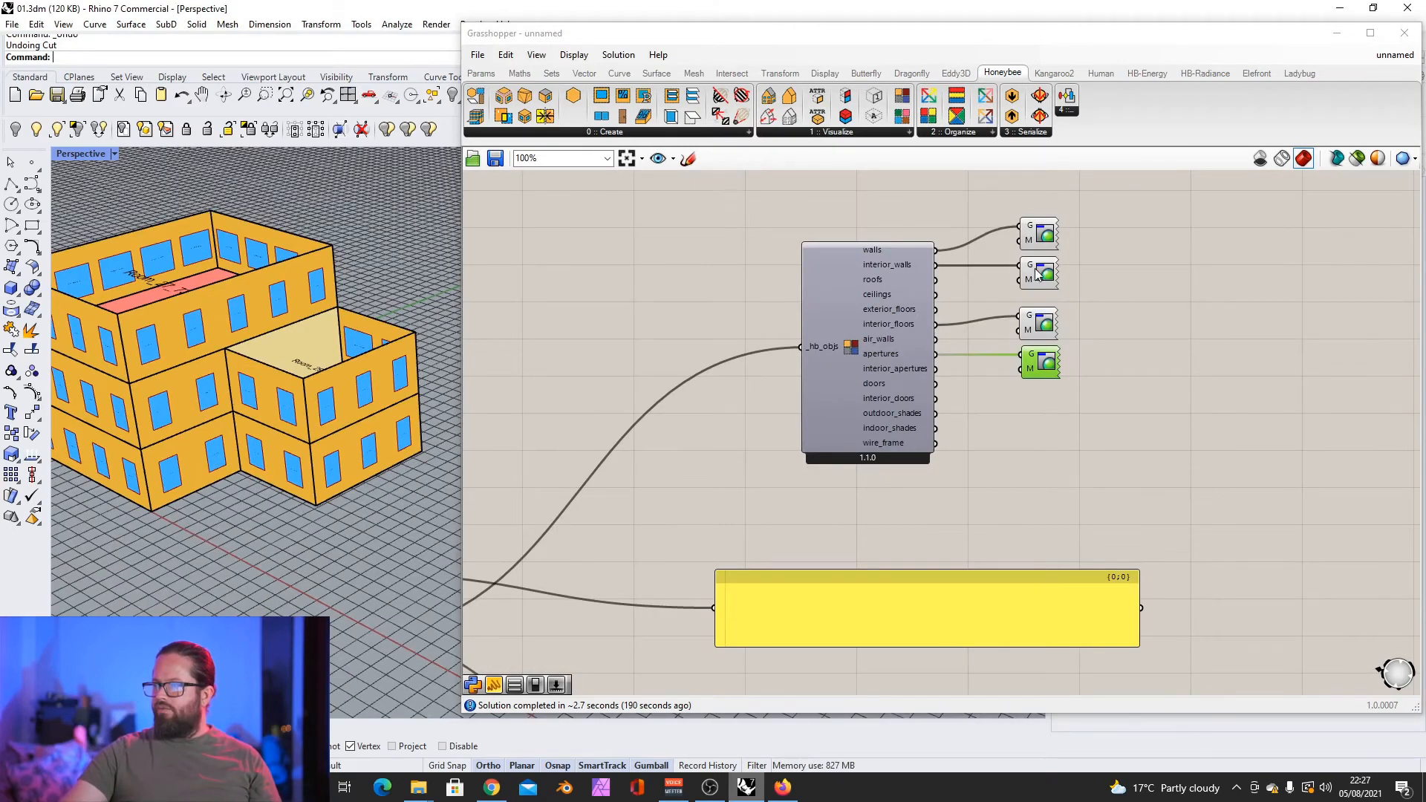
# Step: Add another custom preview component and feed it the roofs output
pyautogui.click(1039, 273)
pyautogui.hotkey('ctrl', 'v')
pyautogui.moveTo(1056, 286); pyautogui.dragTo(1119, 308)
pyautogui.moveTo(936, 280); pyautogui.dragTo(1090, 296)
# Step: Hide the interior_walls and walls previews and look at the remaining faces from a distance
pyautogui.click(1042, 276)
pyautogui.rightClick(1041, 271)
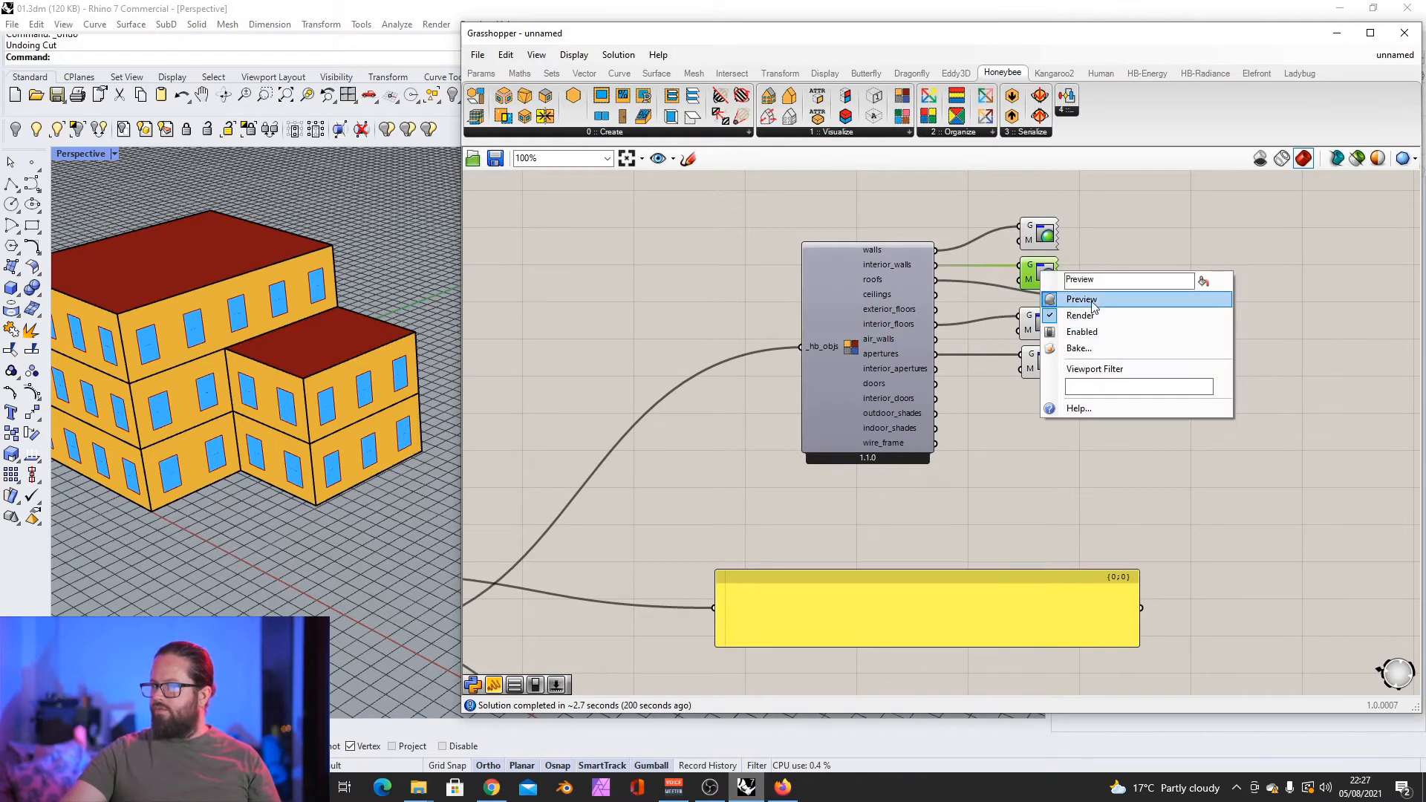
pyautogui.click(1086, 302)
pyautogui.rightClick(1037, 231)
pyautogui.click(1081, 261)
pyautogui.scroll(-6, 360, 323)
pyautogui.moveTo(360, 323)
pyautogui.mouseDown(button='right')
pyautogui.moveTo(353, 446)
pyautogui.moveTo(338, 298)
pyautogui.moveTo(342, 319)
pyautogui.mouseUp(button='right')
# Step: Arrange the roofs, interior_floors and apertures previews in one column below the wall previews
pyautogui.moveTo(1043, 357); pyautogui.dragTo(1036, 402)
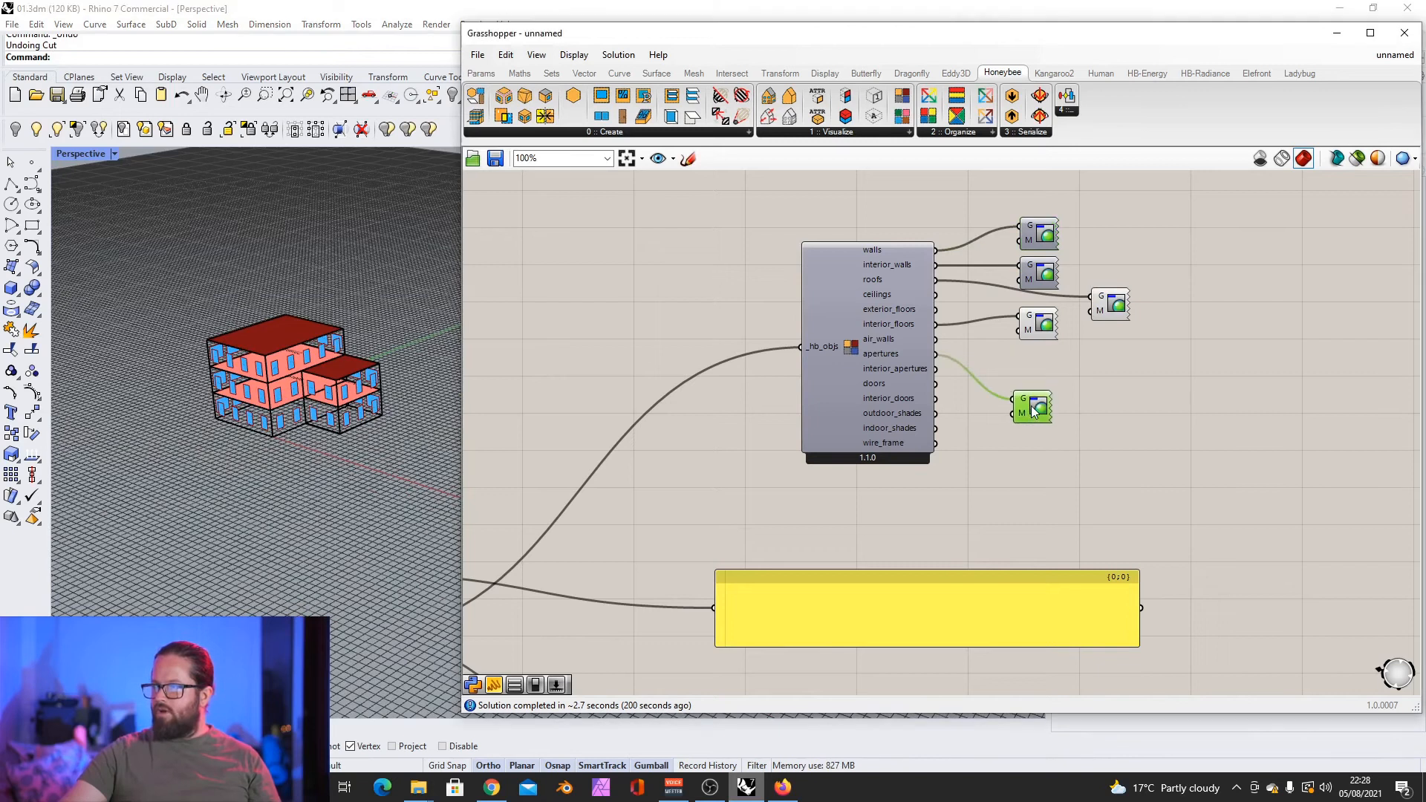
pyautogui.moveTo(1041, 319); pyautogui.dragTo(1036, 362)
pyautogui.moveTo(1118, 308); pyautogui.dragTo(1040, 324)
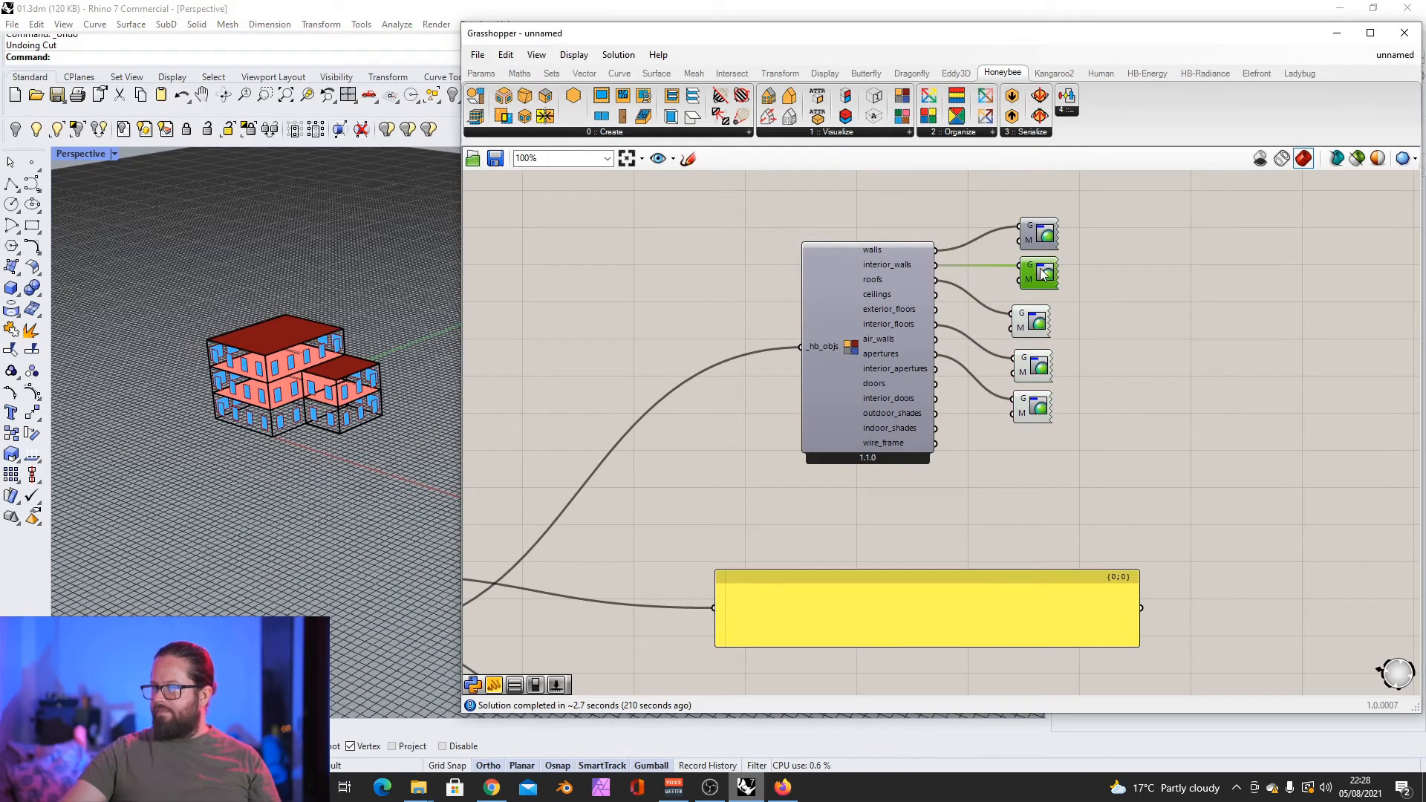
# Step: Show the walls and interior_walls previews again and examine the building from below
pyautogui.rightClick(1041, 271)
pyautogui.click(1099, 330)
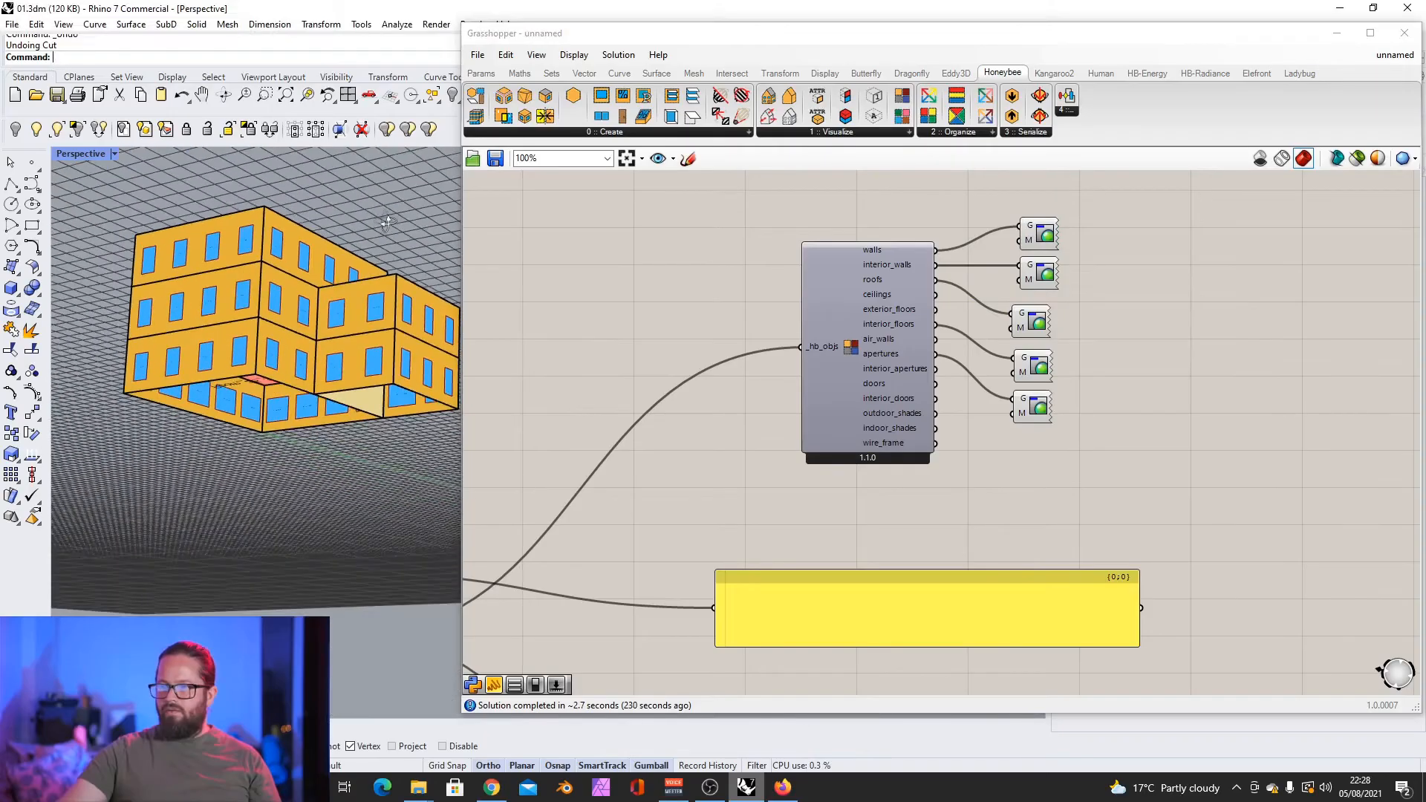
pyautogui.moveTo(387, 221); pyautogui.dragTo(384, 211, button='right')
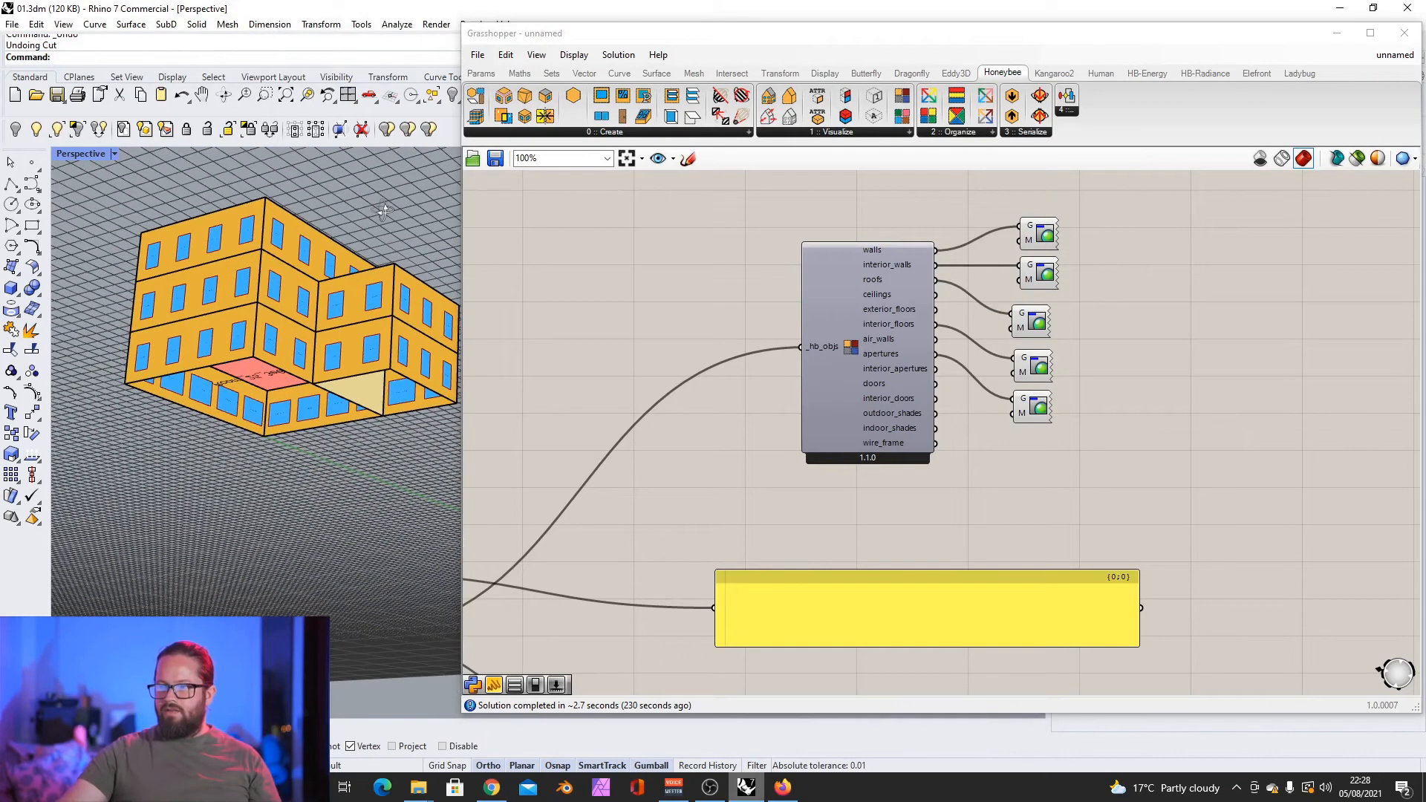
pyautogui.scroll(2, 375, 242)
pyautogui.click(1073, 468)
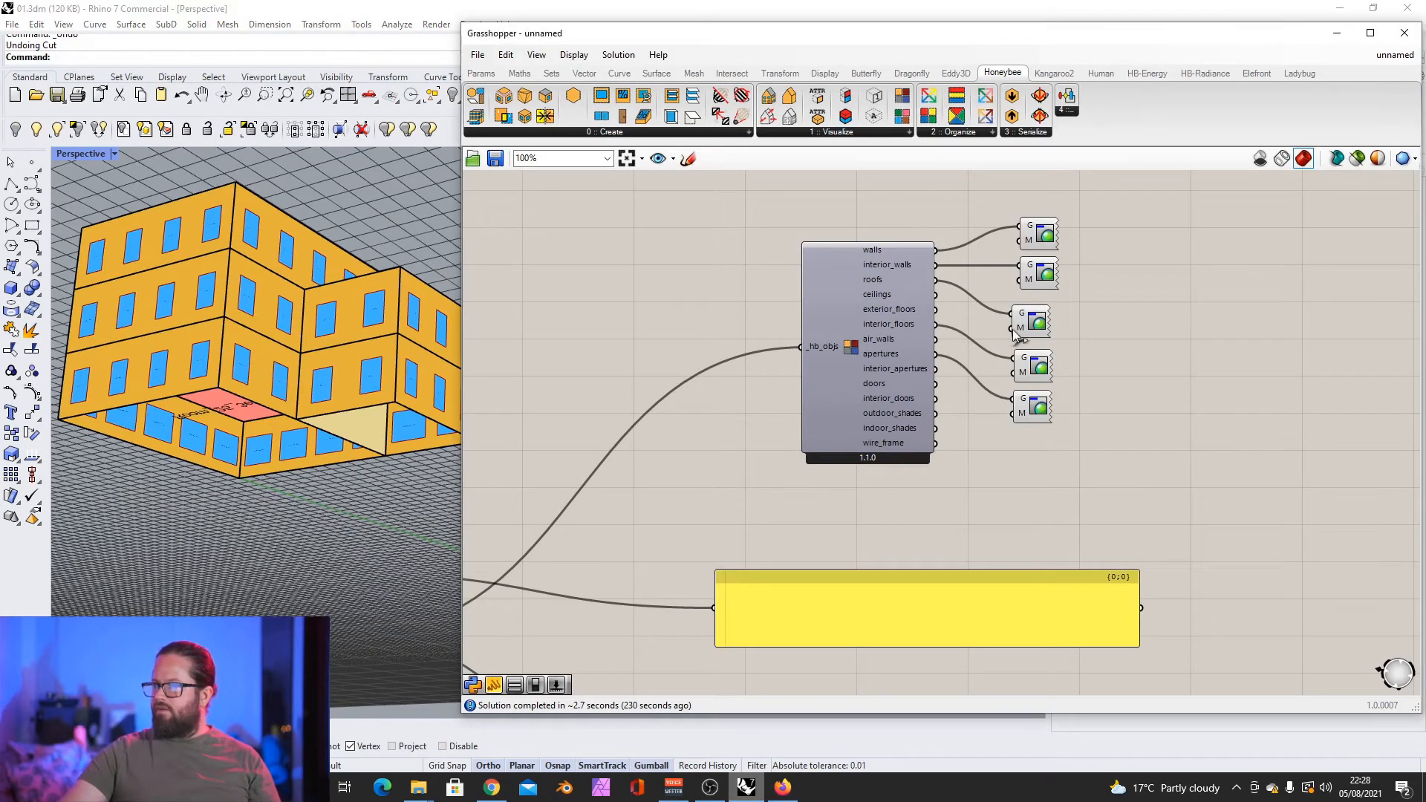
# Step: Align the roofs preview with its neighbours, shift the face-type component together with its five previews, and view the building from above
pyautogui.moveTo(1033, 328); pyautogui.dragTo(1042, 323)
pyautogui.moveTo(1040, 319); pyautogui.dragTo(1042, 320)
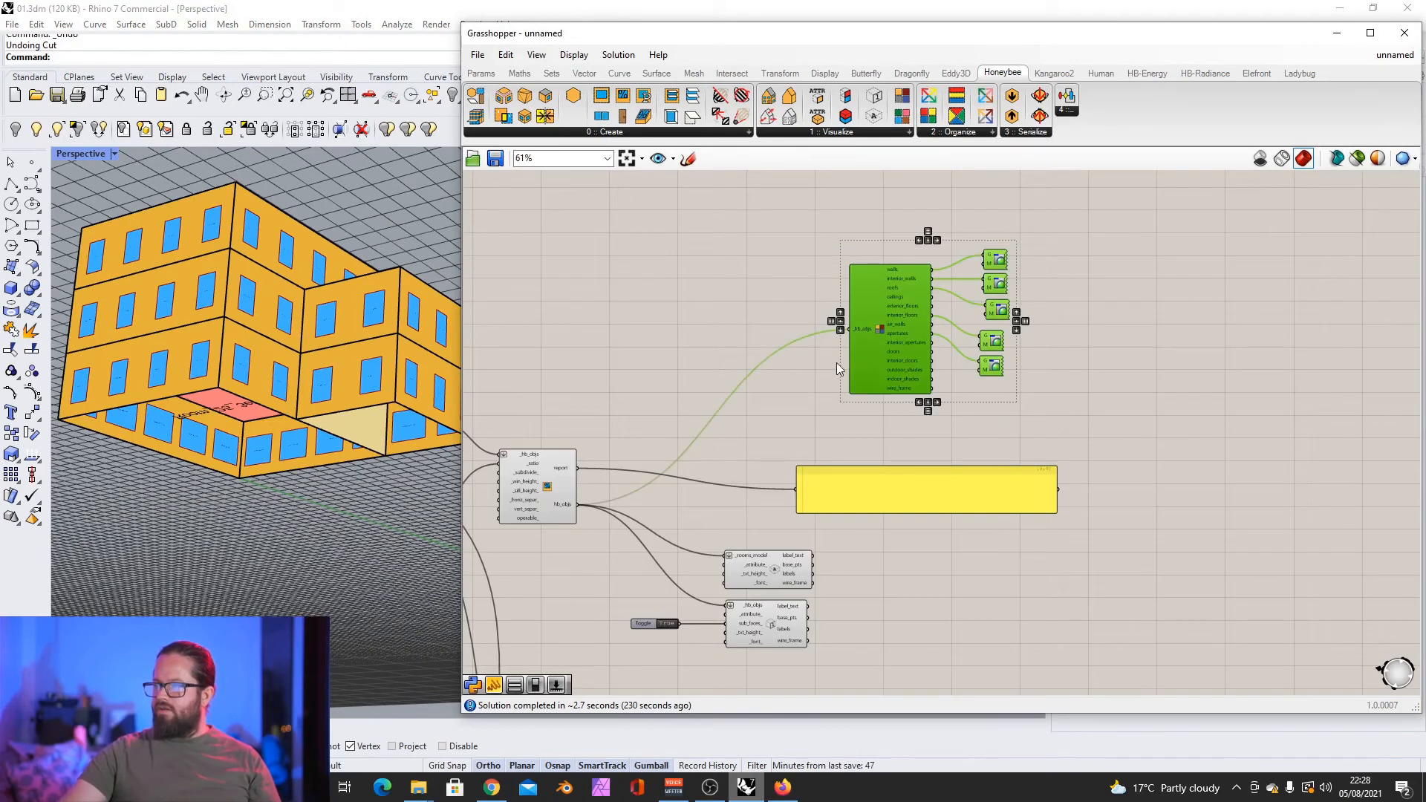
pyautogui.moveTo(891, 299)
pyautogui.mouseDown()
pyautogui.moveTo(933, 297)
pyautogui.moveTo(900, 305)
pyautogui.mouseUp()
pyautogui.scroll(-1, 775, 351)
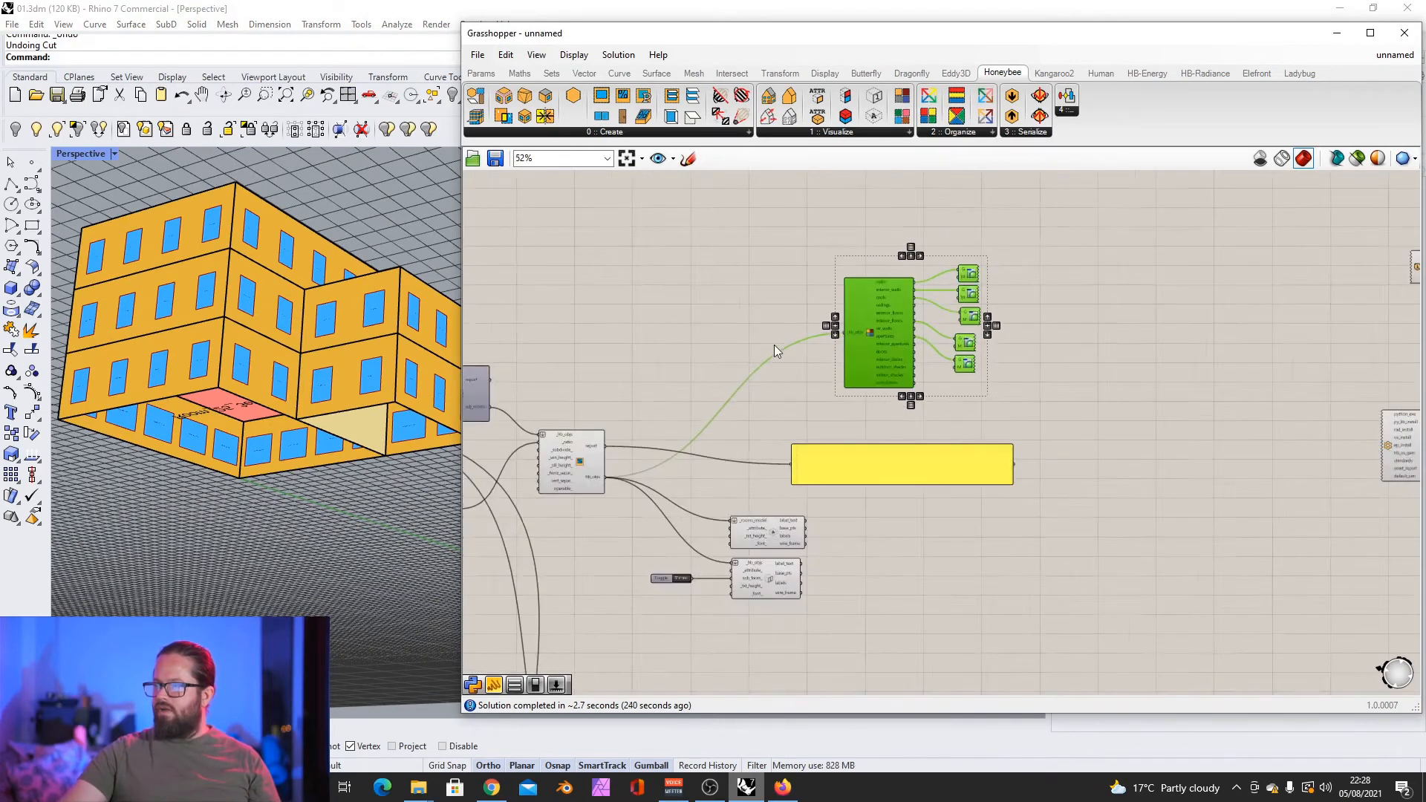
pyautogui.moveTo(249, 319); pyautogui.dragTo(334, 416, button='right')
pyautogui.scroll(2, 857, 331)
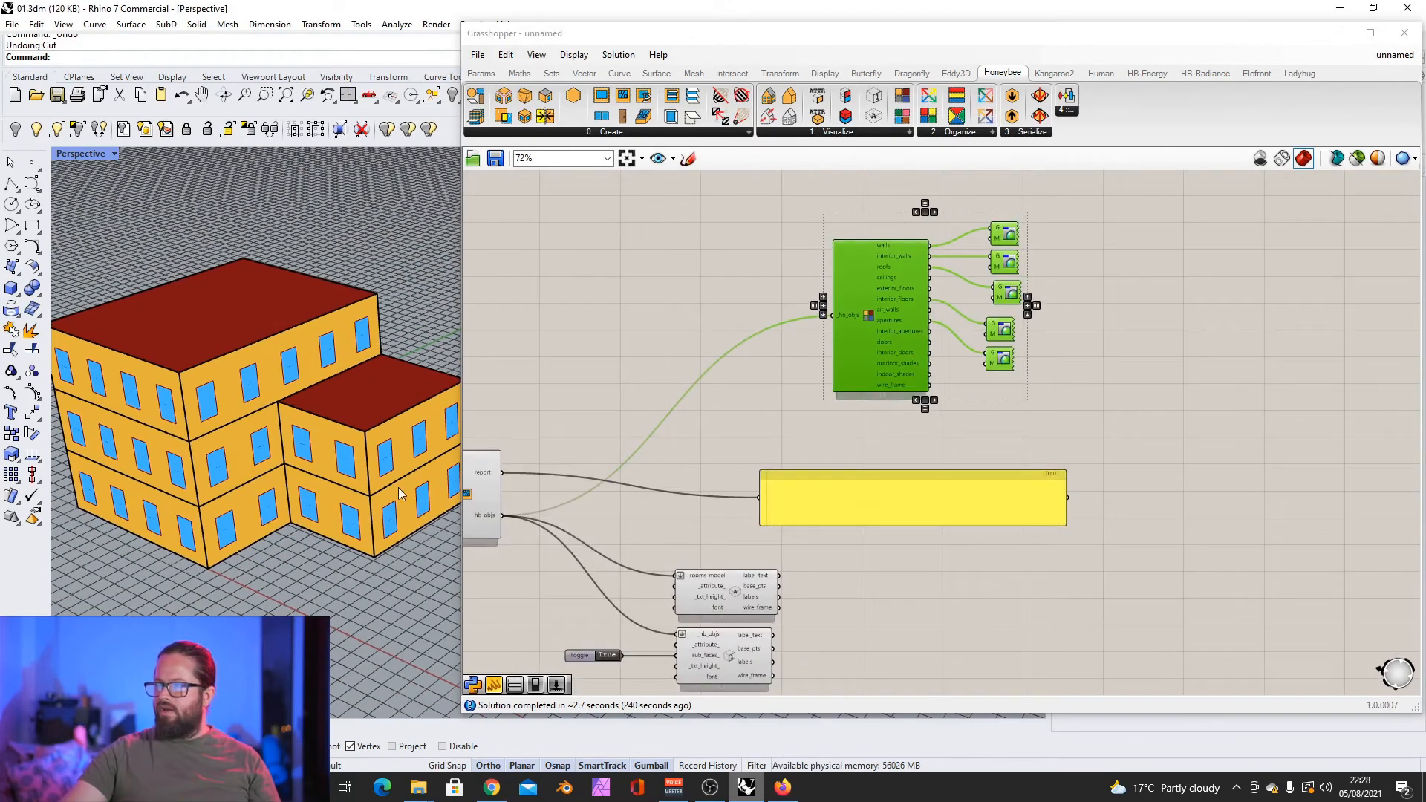
# Step: Add a text panel reading "Office" and connect it to the _name_ input of the room component
pyautogui.scroll(5, 283, 386)
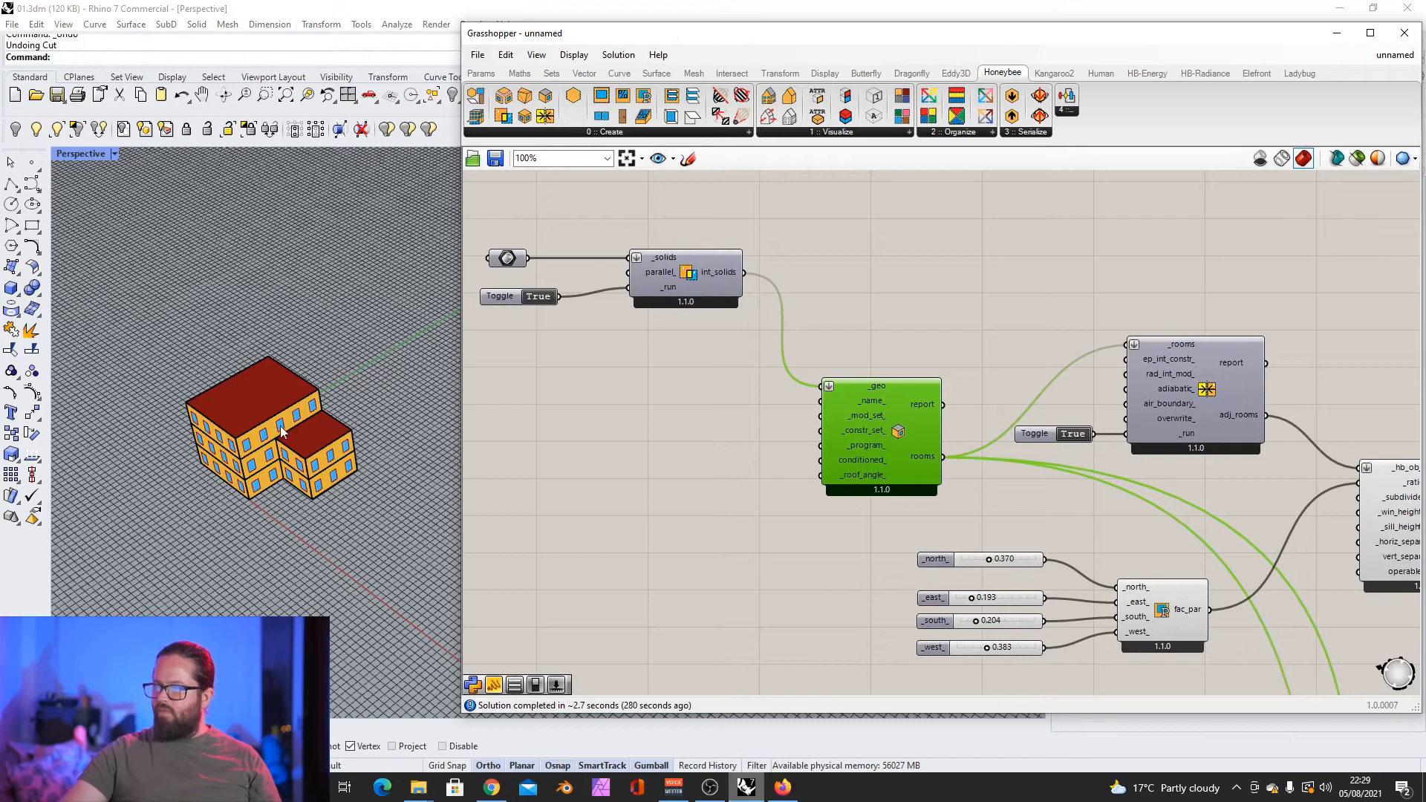
pyautogui.scroll(3, 282, 431)
pyautogui.scroll(-3, 836, 453)
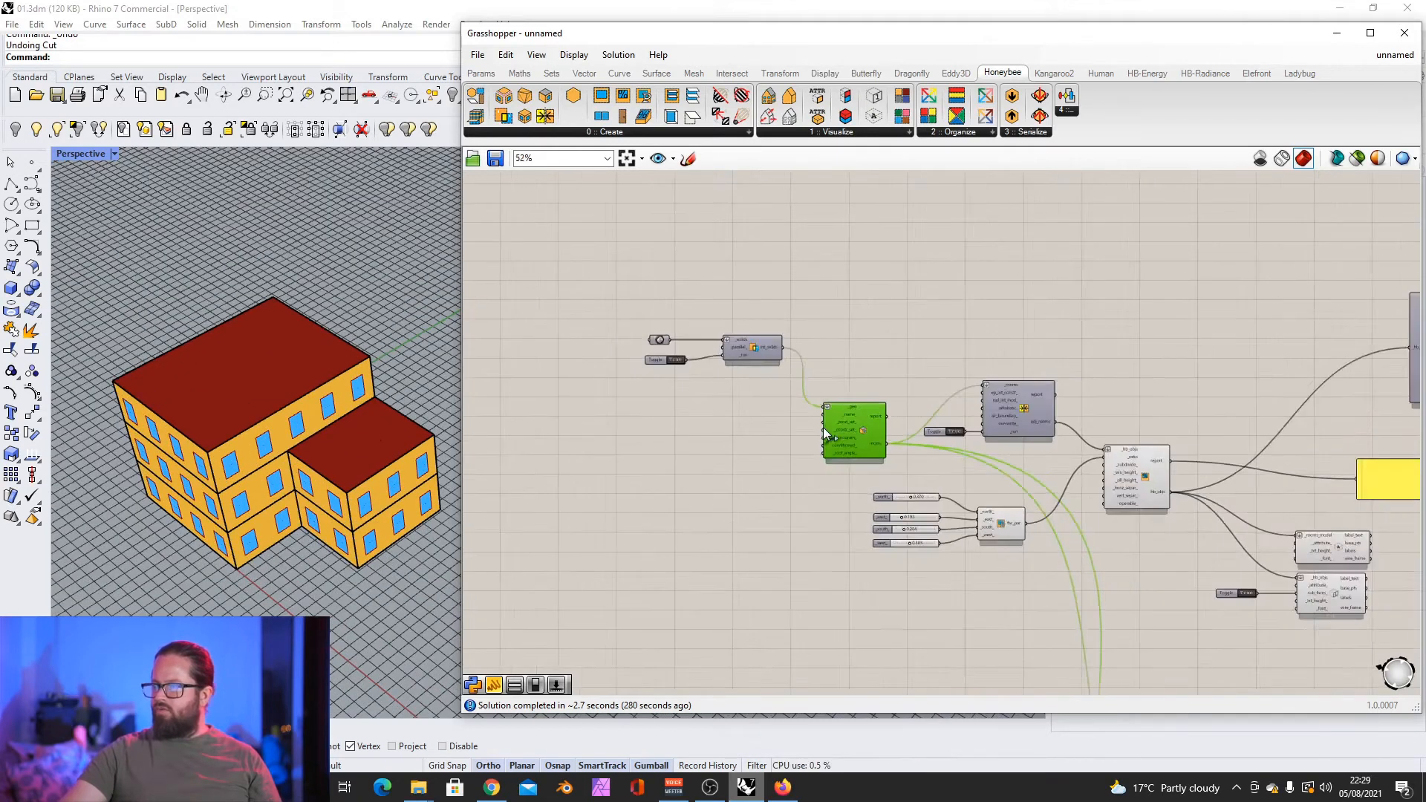
pyautogui.scroll(5, 648, 360)
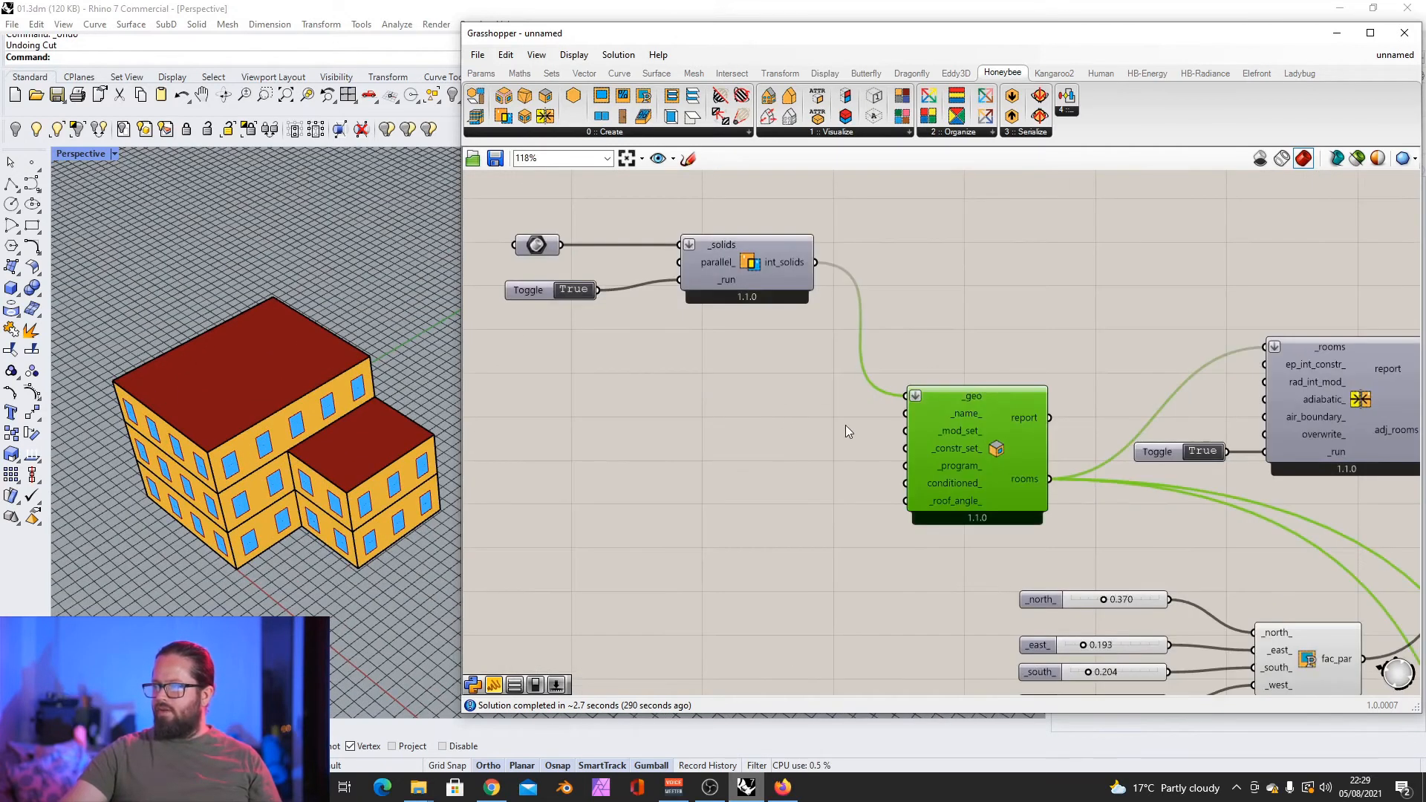
pyautogui.scroll(2, 876, 440)
pyautogui.scroll(-2, 753, 381)
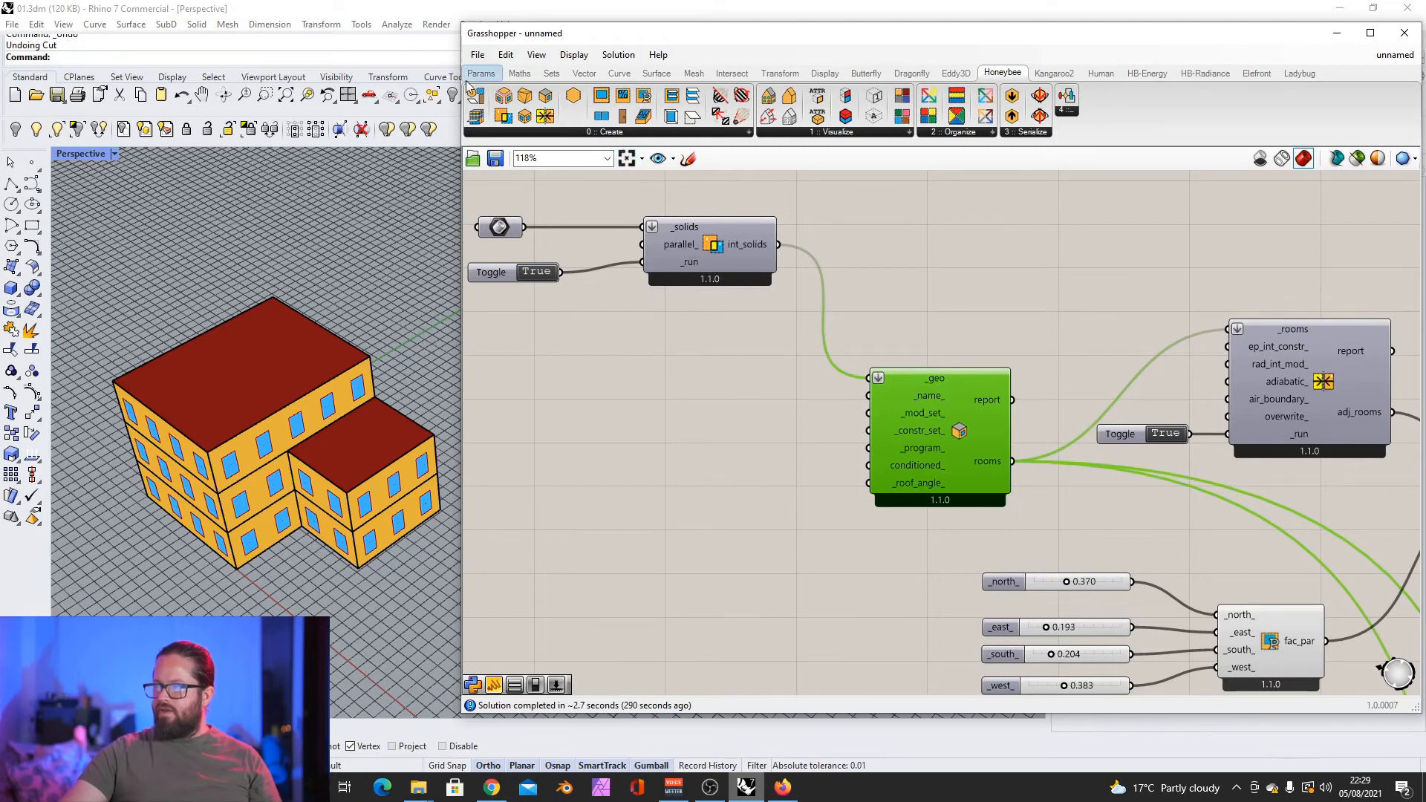
pyautogui.click(480, 74)
pyautogui.moveTo(762, 387); pyautogui.dragTo(868, 396)
pyautogui.doubleClick(726, 400)
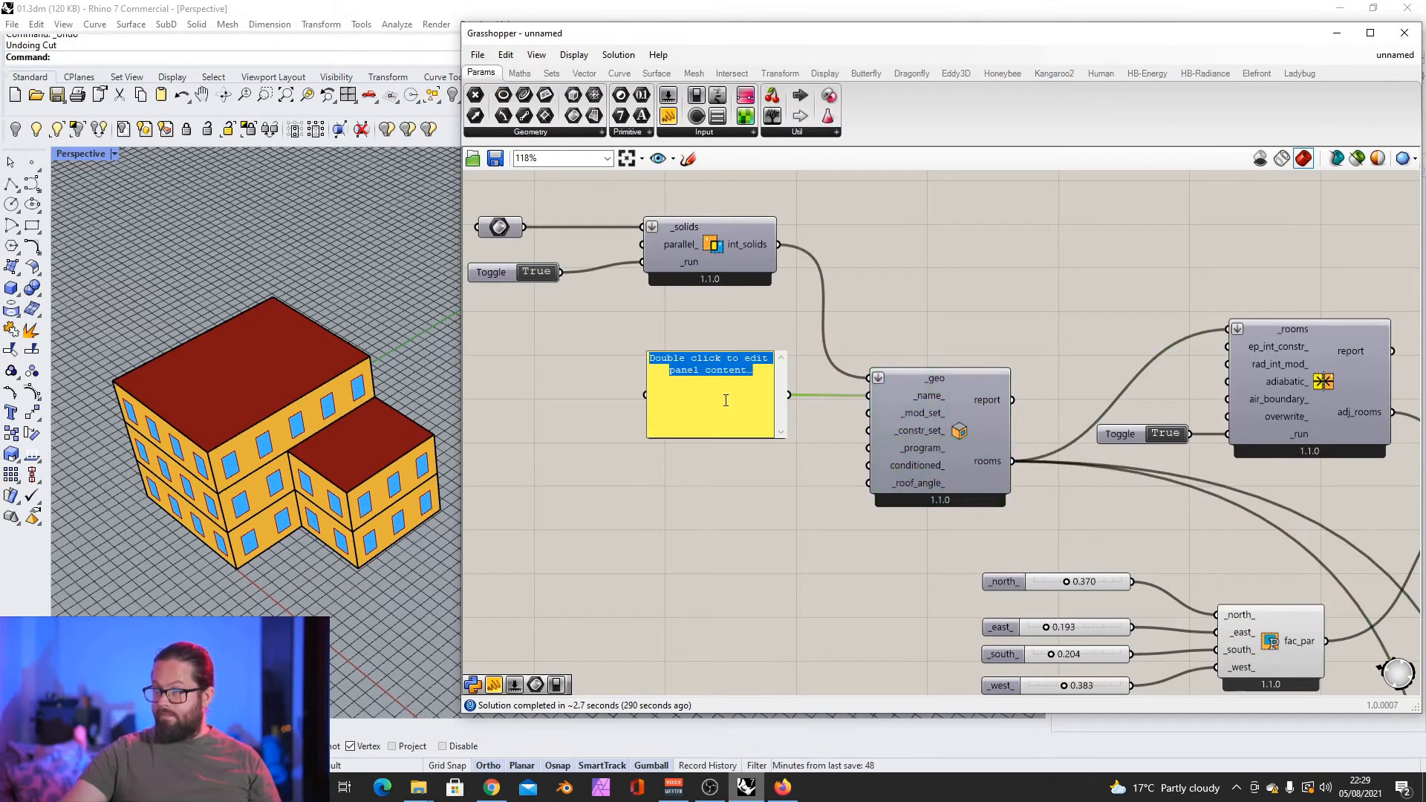
pyautogui.write('offic')
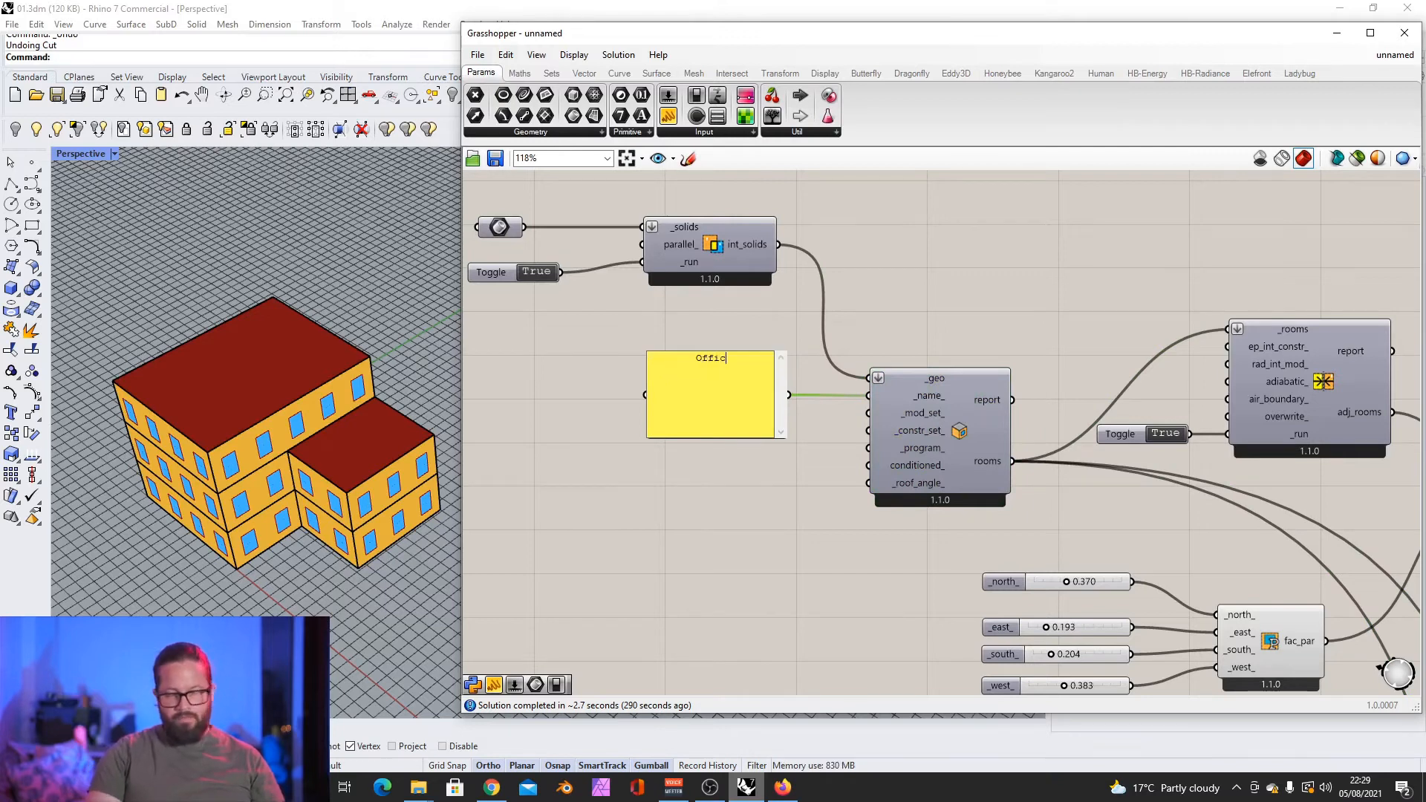
pyautogui.write('e')
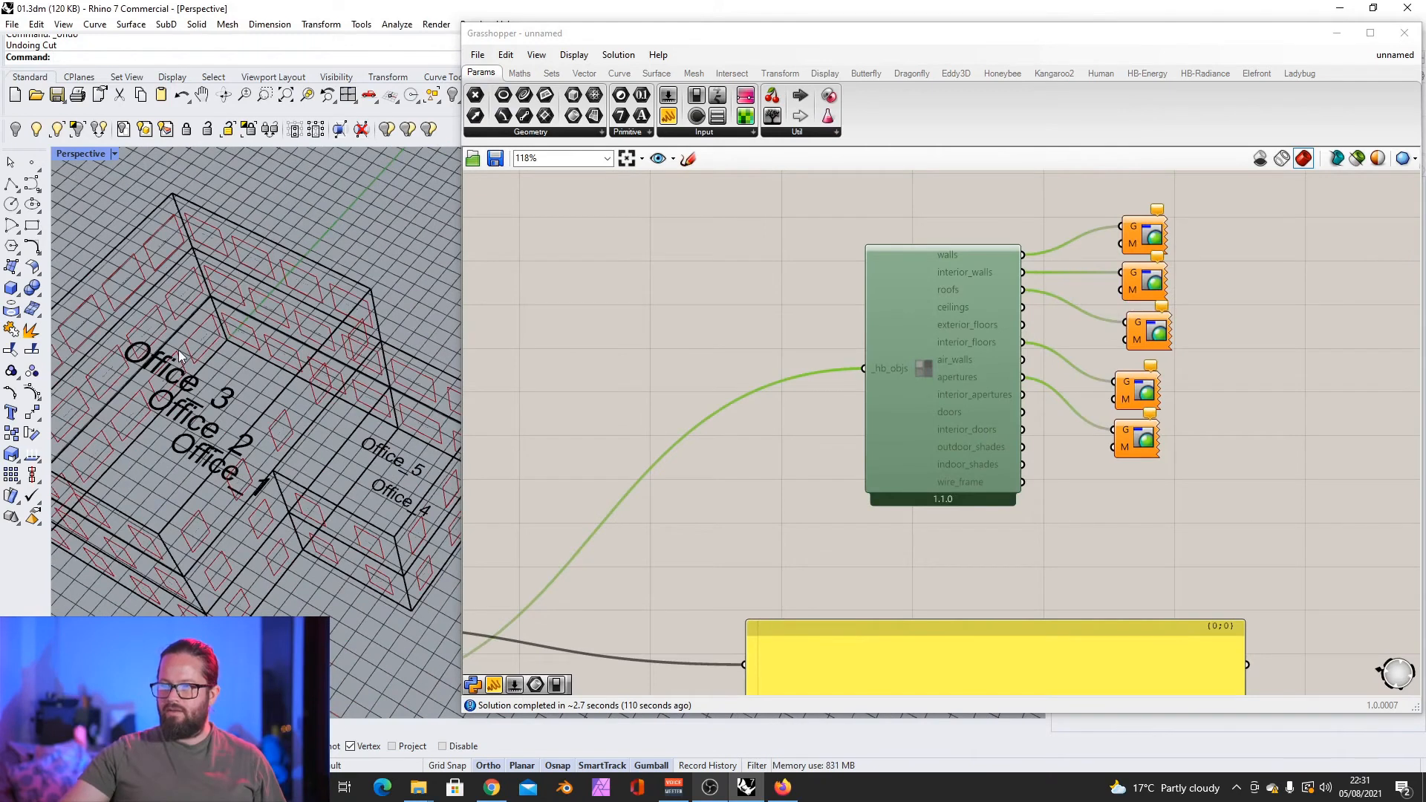
# Step: Examine the Office room labels in the model and the description of the room component's _mod_set_ input
pyautogui.click(724, 334)
pyautogui.scroll(-8, 943, 266)
pyautogui.scroll(10, 709, 321)
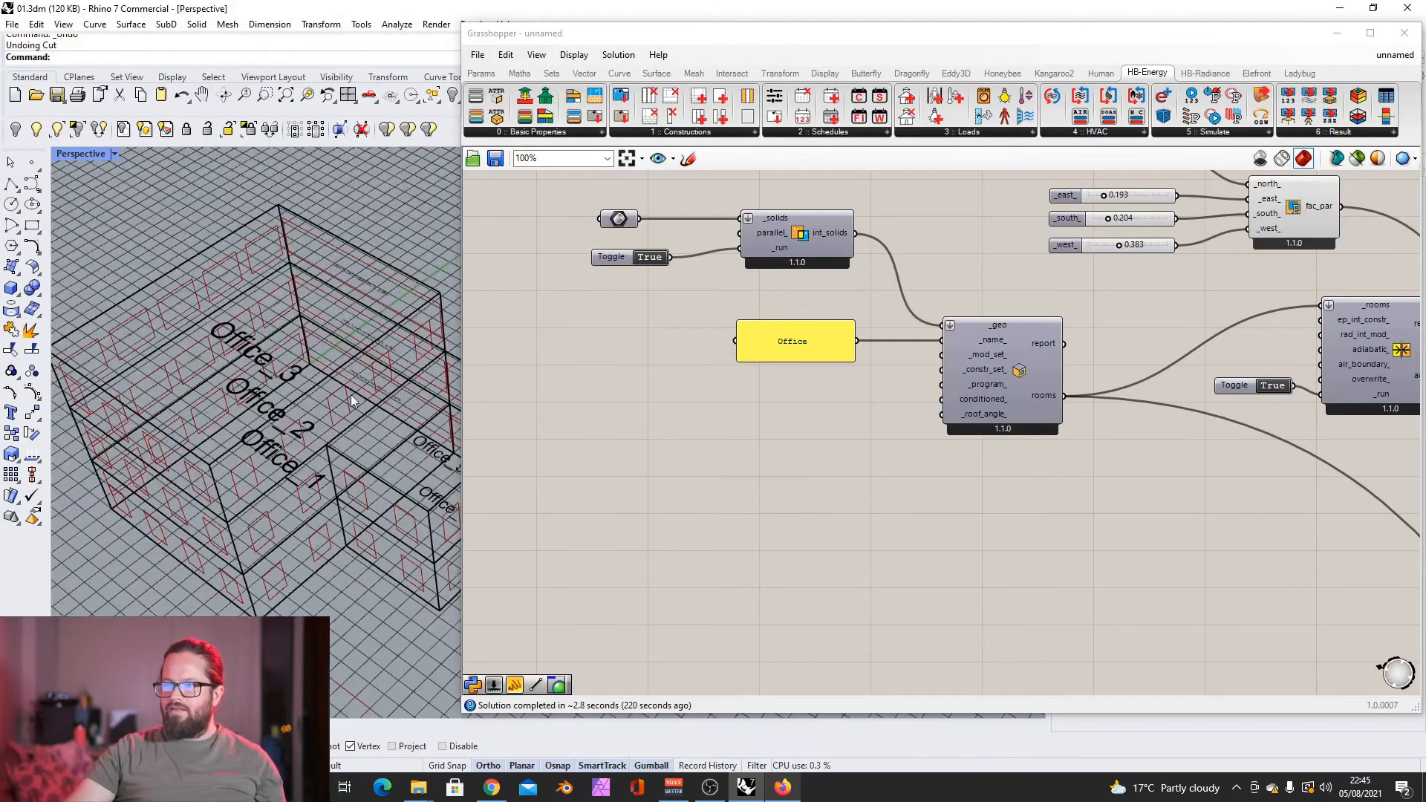
pyautogui.click(850, 358)
pyautogui.scroll(2, 853, 364)
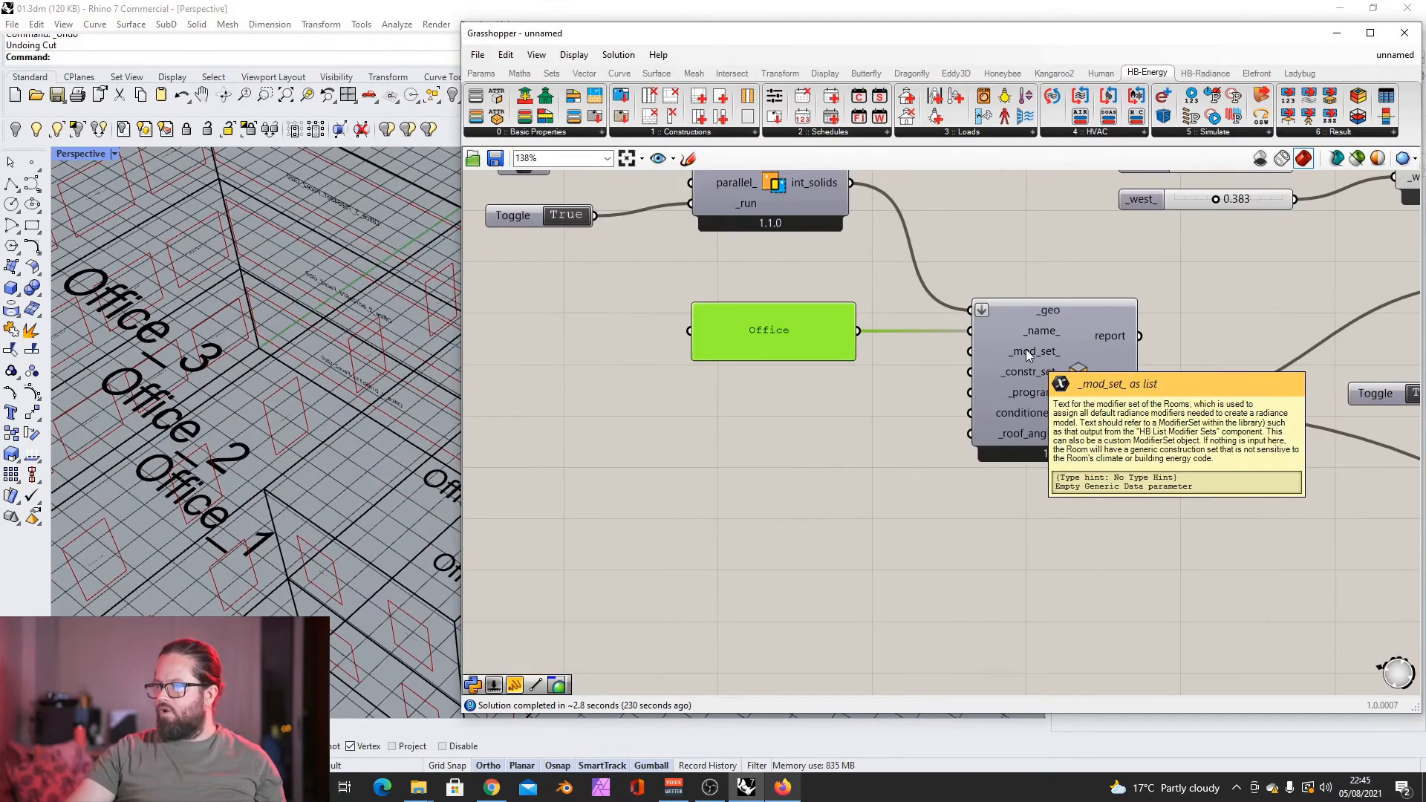
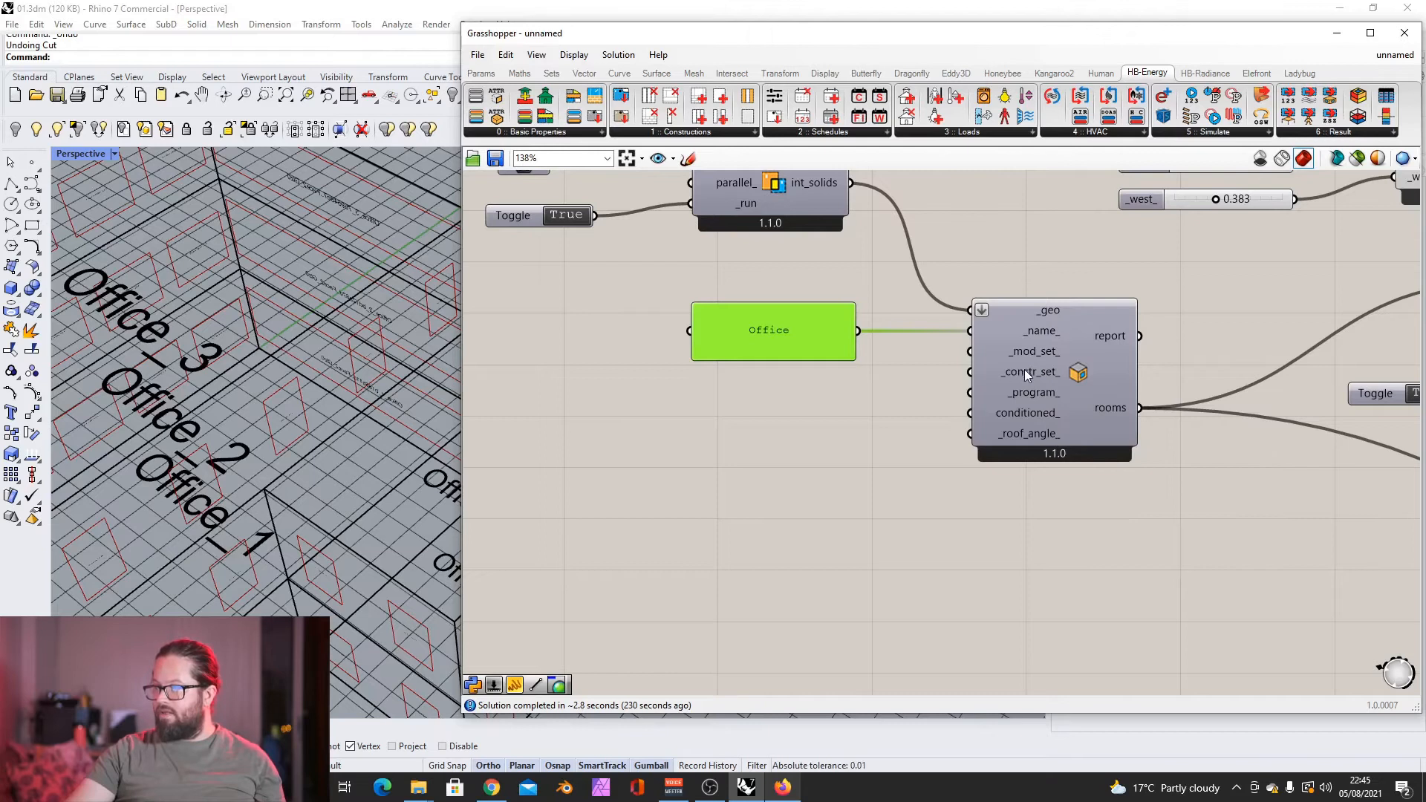
# Step: Move the Office panel up slightly and place an HB Construction Types list set to SteelFramed below it
pyautogui.moveTo(802, 342); pyautogui.dragTo(791, 313)
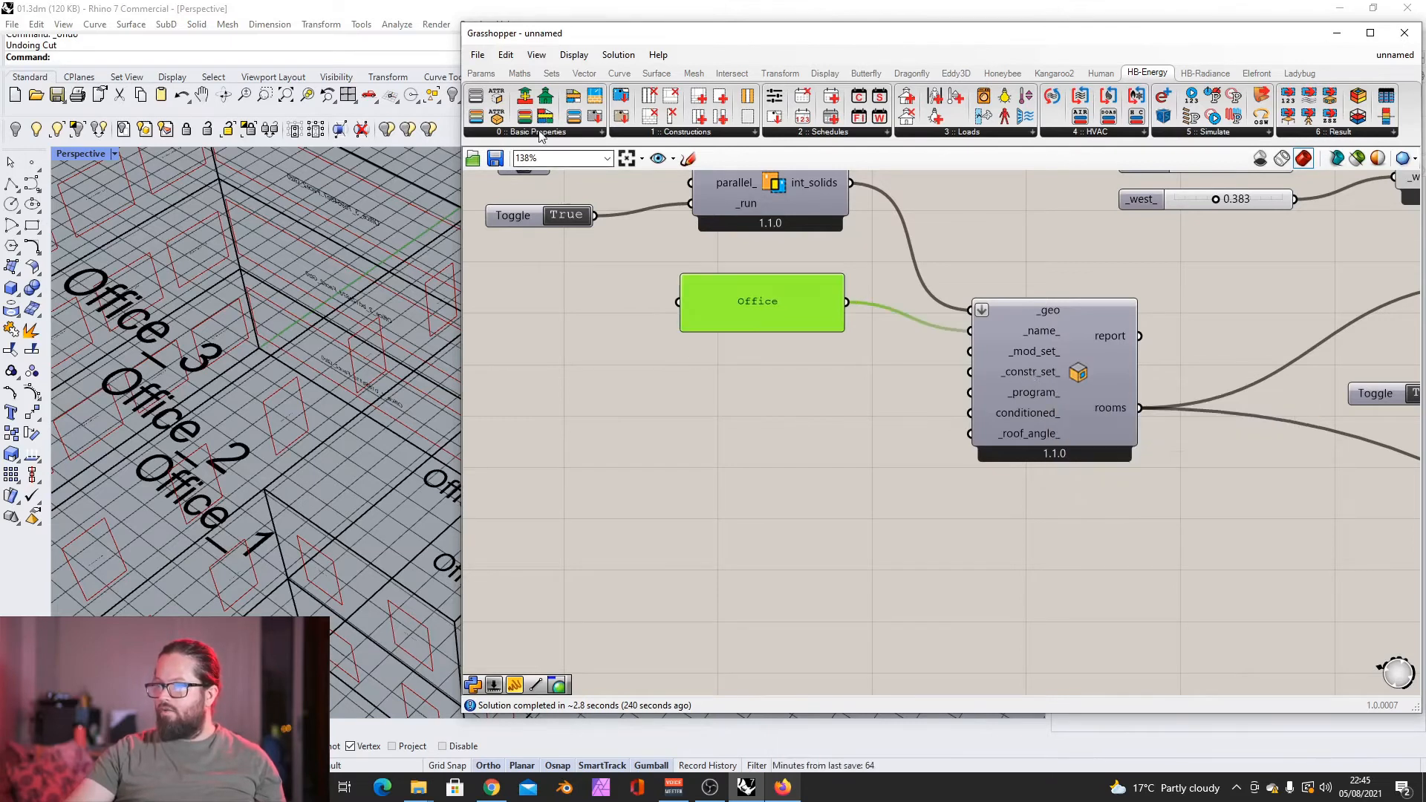
pyautogui.click(537, 134)
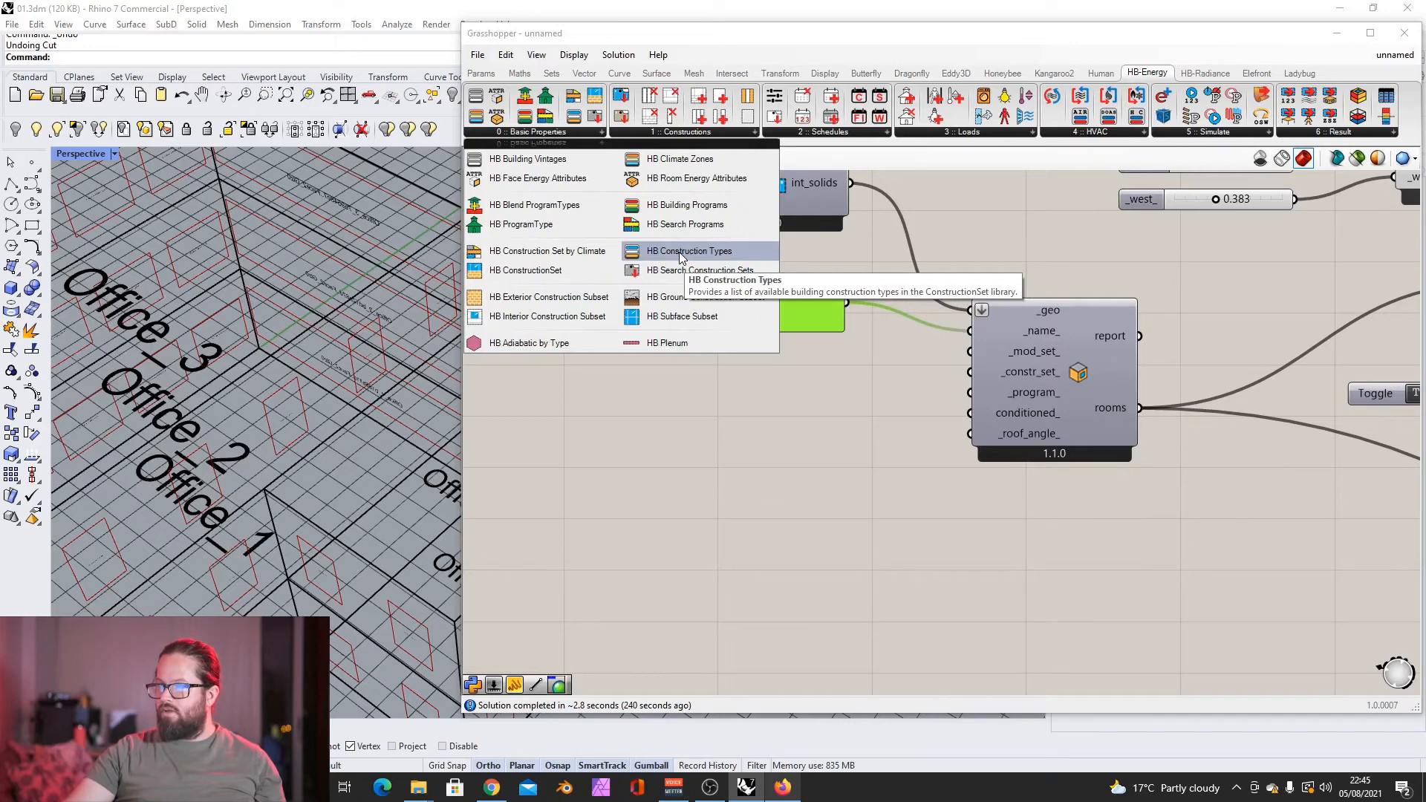
pyautogui.click(680, 256)
pyautogui.click(679, 500)
pyautogui.moveTo(645, 497); pyautogui.dragTo(621, 414)
pyautogui.click(758, 407)
# Step: Add HB Search Construction Sets, feed the construction type into its keywords_ input and place it below the ConstructionTypes list
pyautogui.click(537, 134)
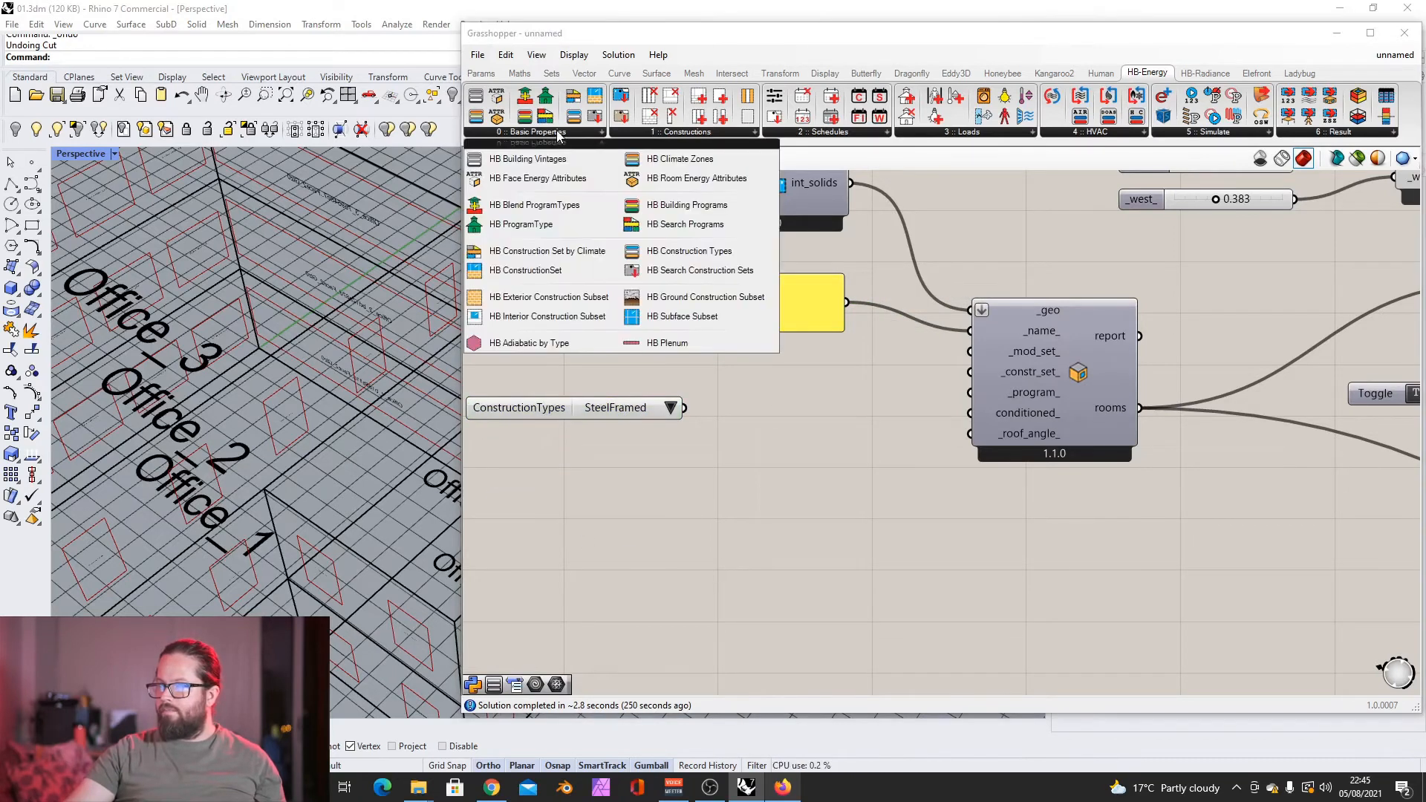
pyautogui.click(699, 270)
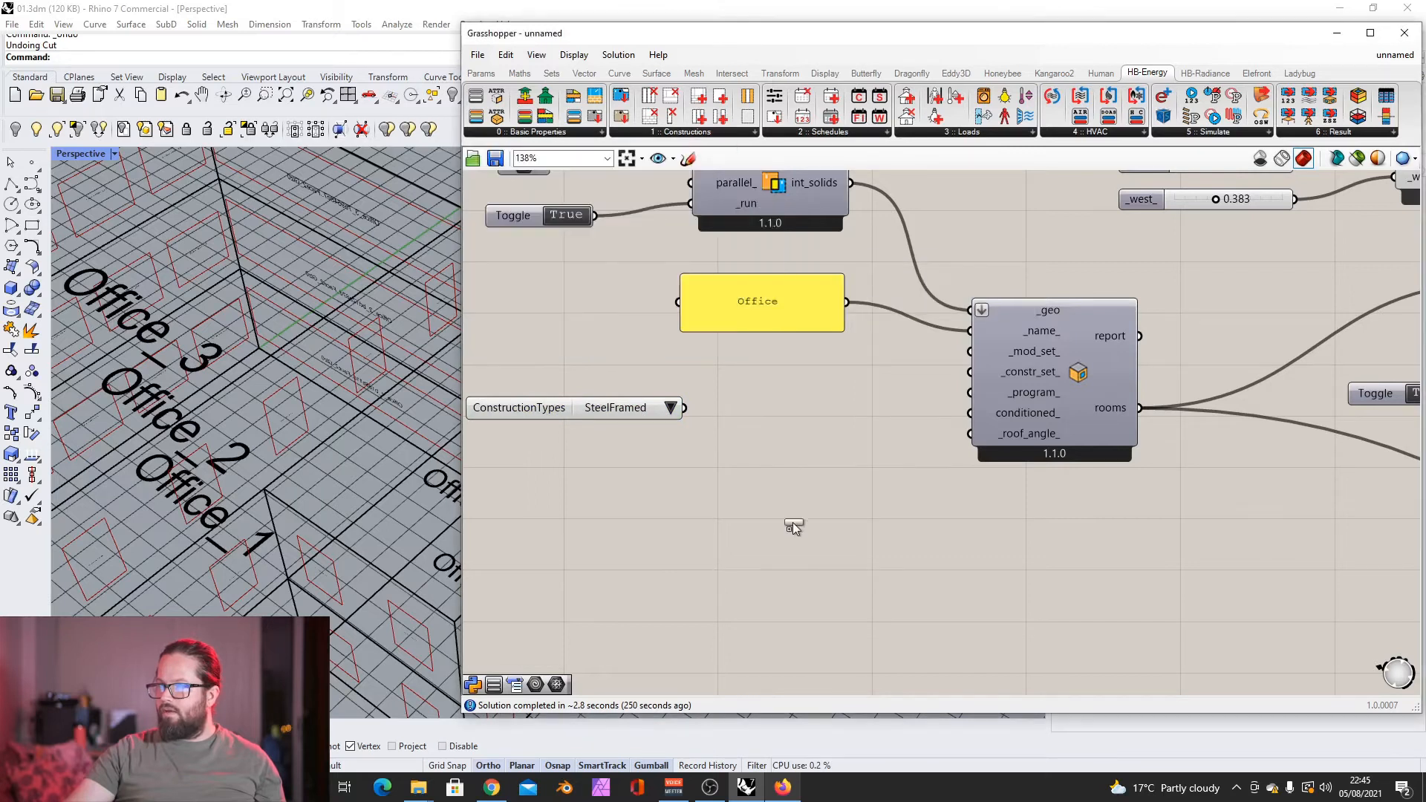
pyautogui.click(792, 523)
pyautogui.moveTo(814, 556); pyautogui.dragTo(779, 461)
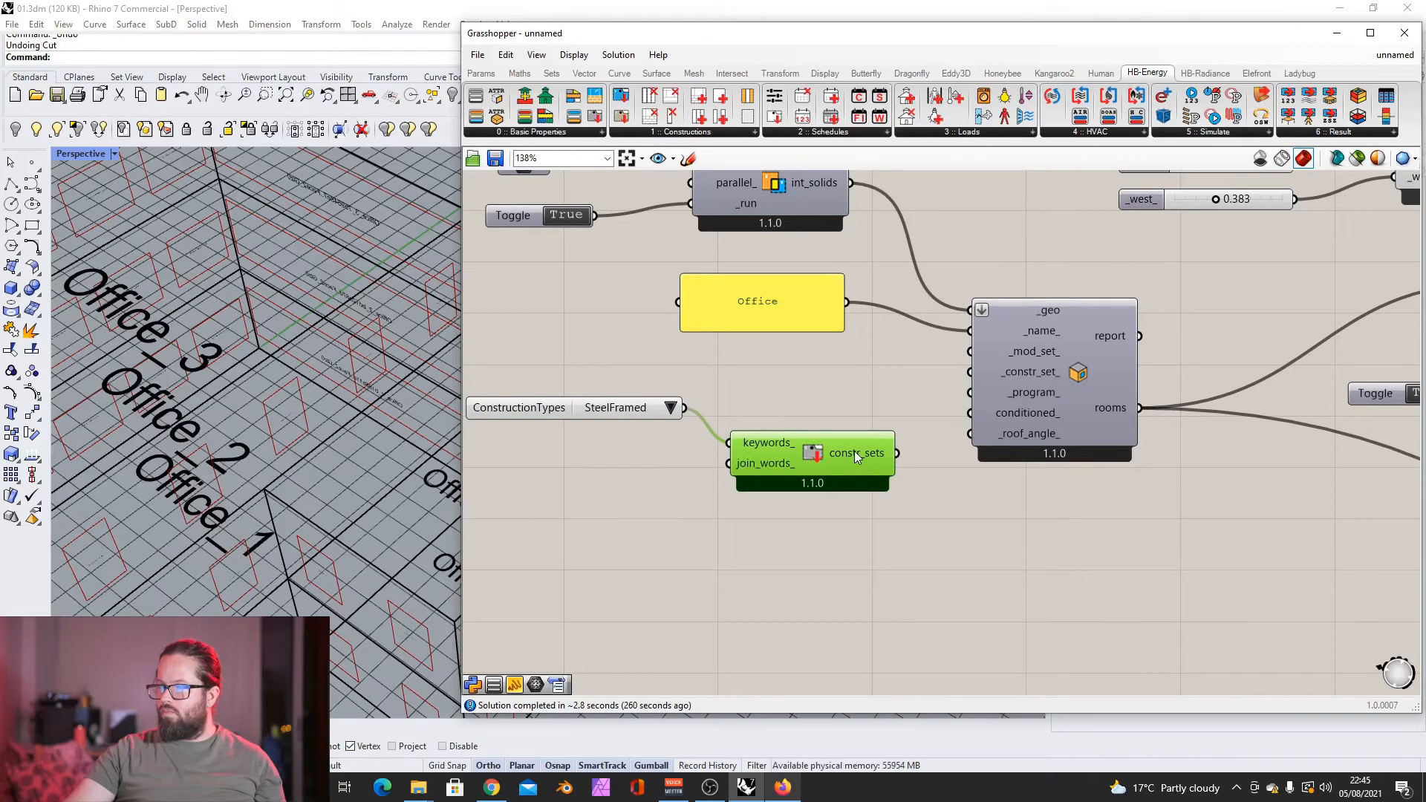
pyautogui.moveTo(855, 452)
pyautogui.moveTo(855, 452); pyautogui.dragTo(720, 500)
# Step: Look through the HB-Energy and Honeybee components and inspect the constr_sets output of the construction set search
pyautogui.click(547, 133)
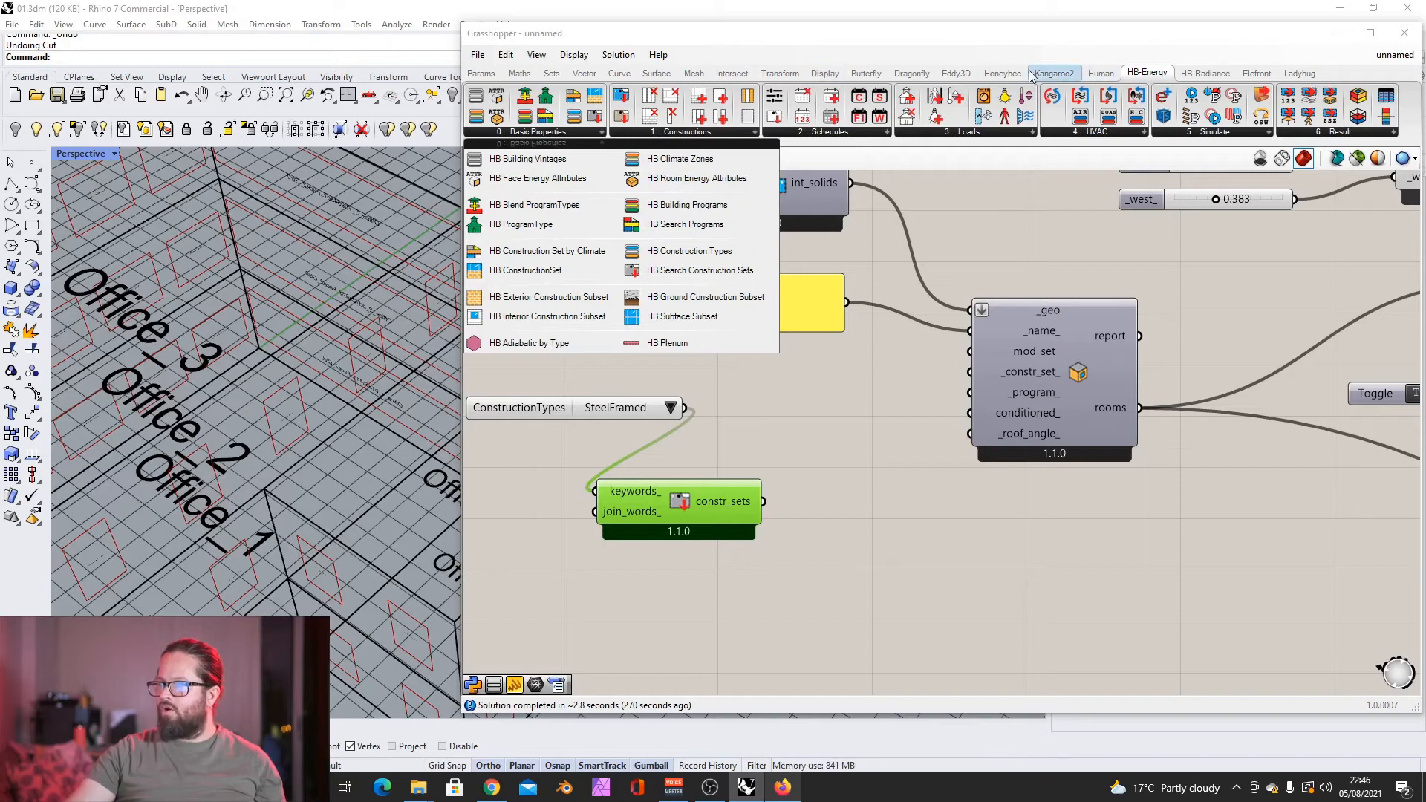
pyautogui.click(1003, 72)
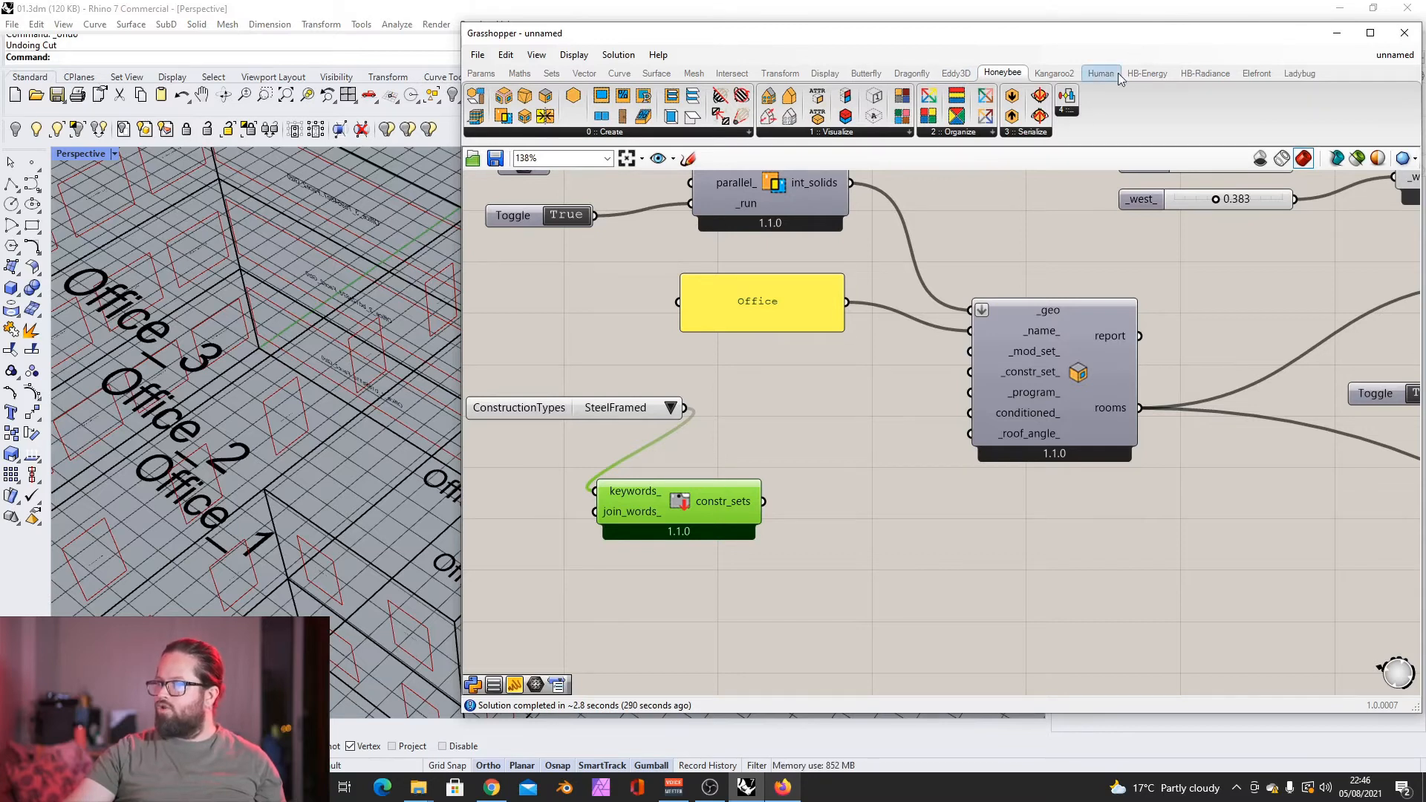
pyautogui.click(1164, 70)
pyautogui.click(820, 517)
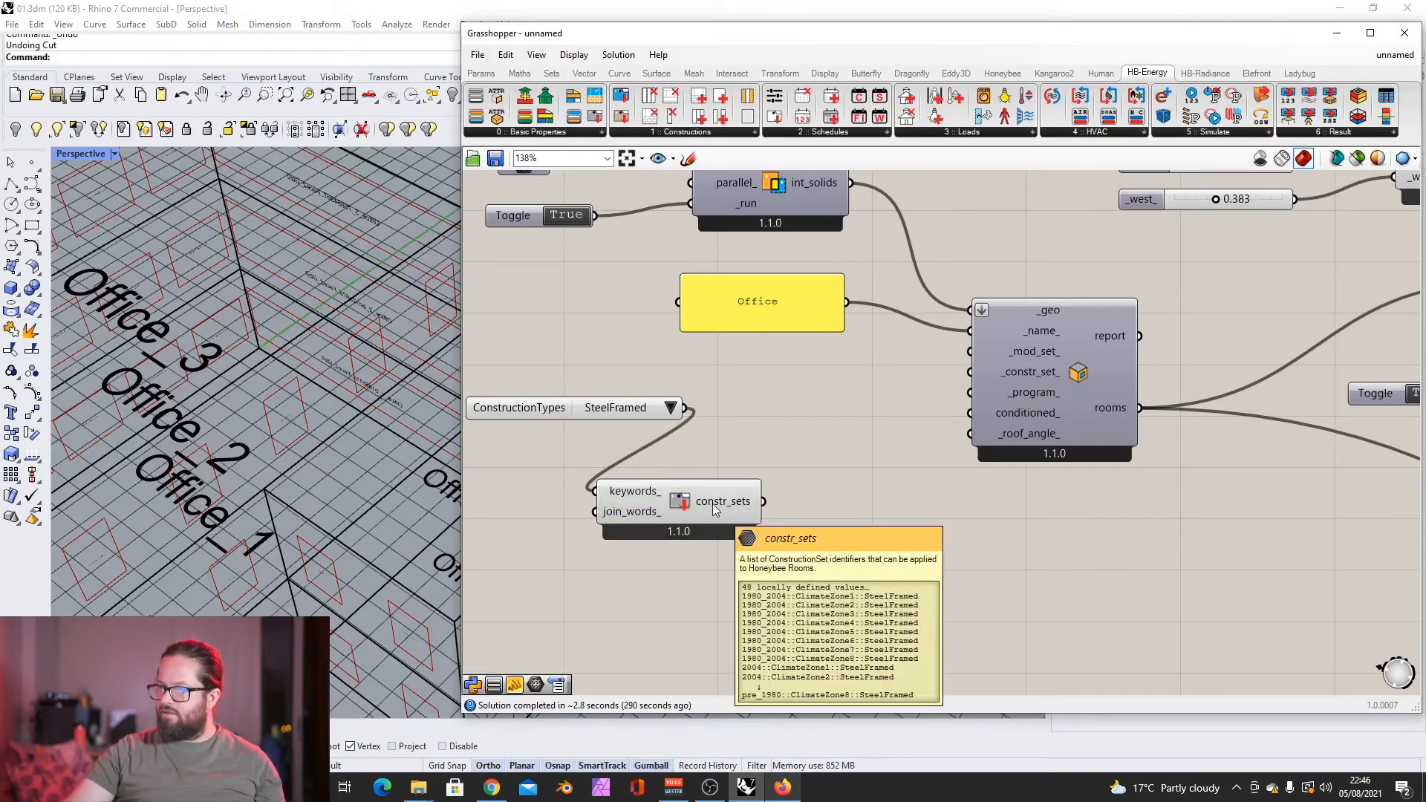
# Step: Reposition the construction set search beside the ConstructionTypes list and keep the construction type at SteelFramed
pyautogui.click(656, 497)
pyautogui.moveTo(656, 496); pyautogui.dragTo(759, 463)
pyautogui.click(671, 407)
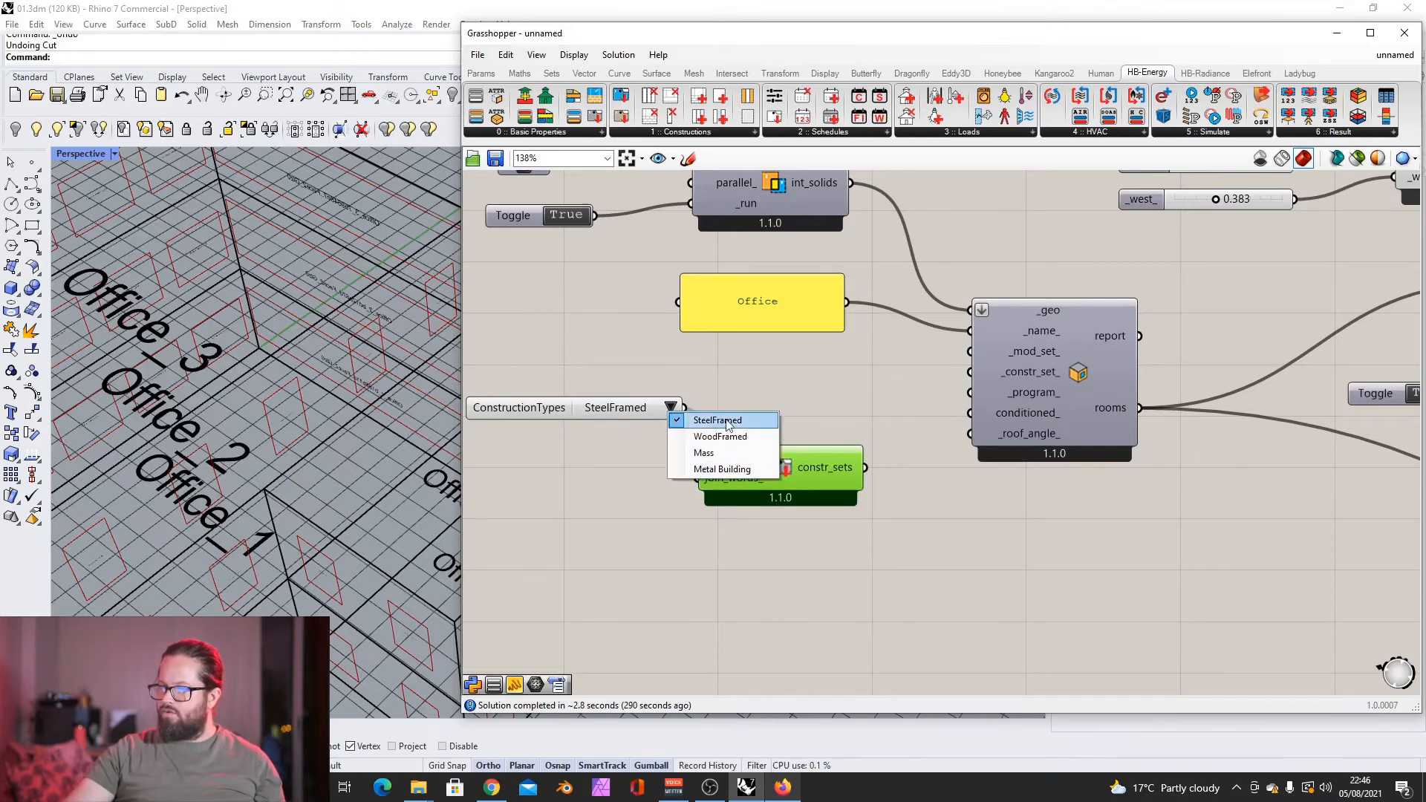
pyautogui.click(542, 410)
pyautogui.click(678, 406)
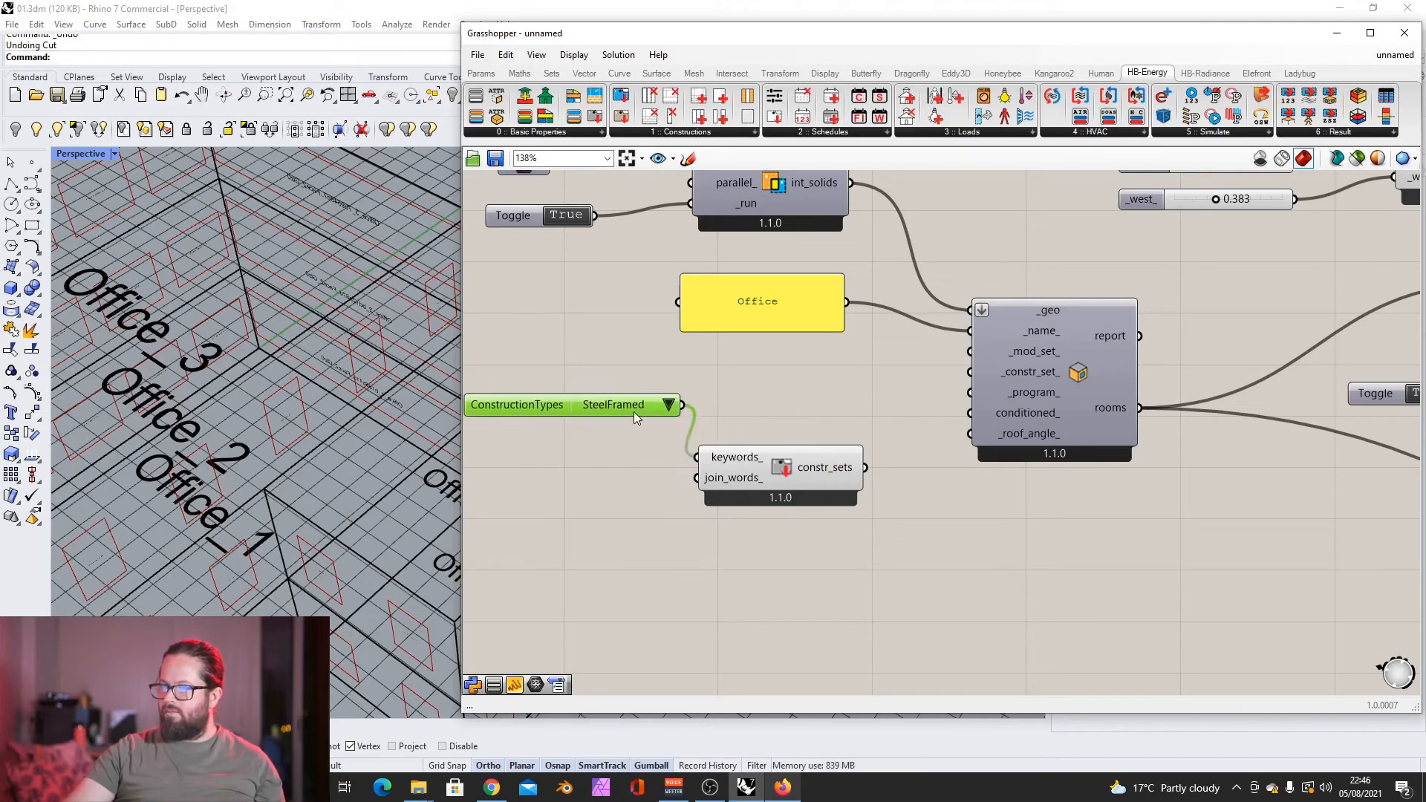
pyautogui.moveTo(736, 481); pyautogui.dragTo(766, 478)
pyautogui.click(853, 484)
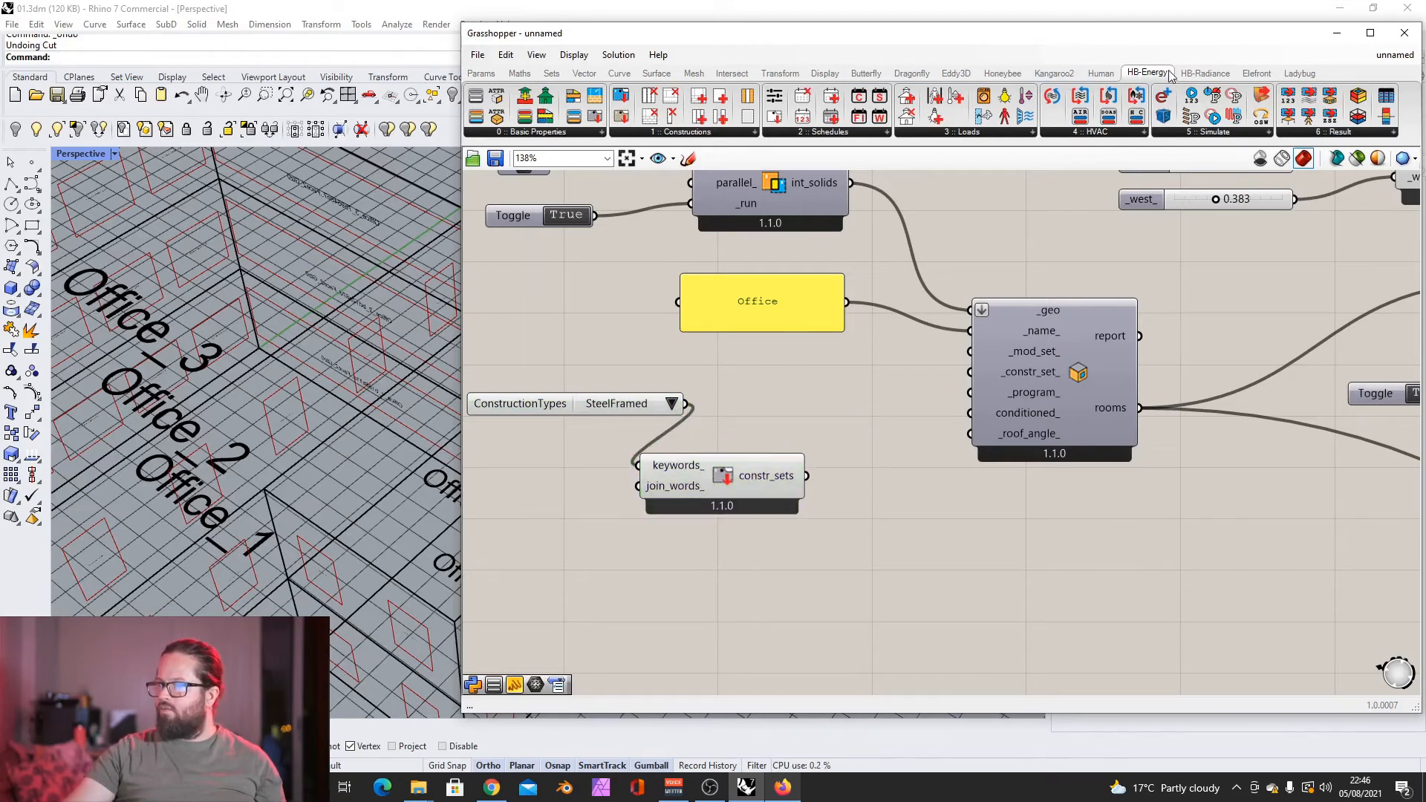
# Step: Add a Human Item Selector fed by the constr_sets output and choose 1980_2004::ClimateZone3::SteelFramed in it
pyautogui.click(1101, 72)
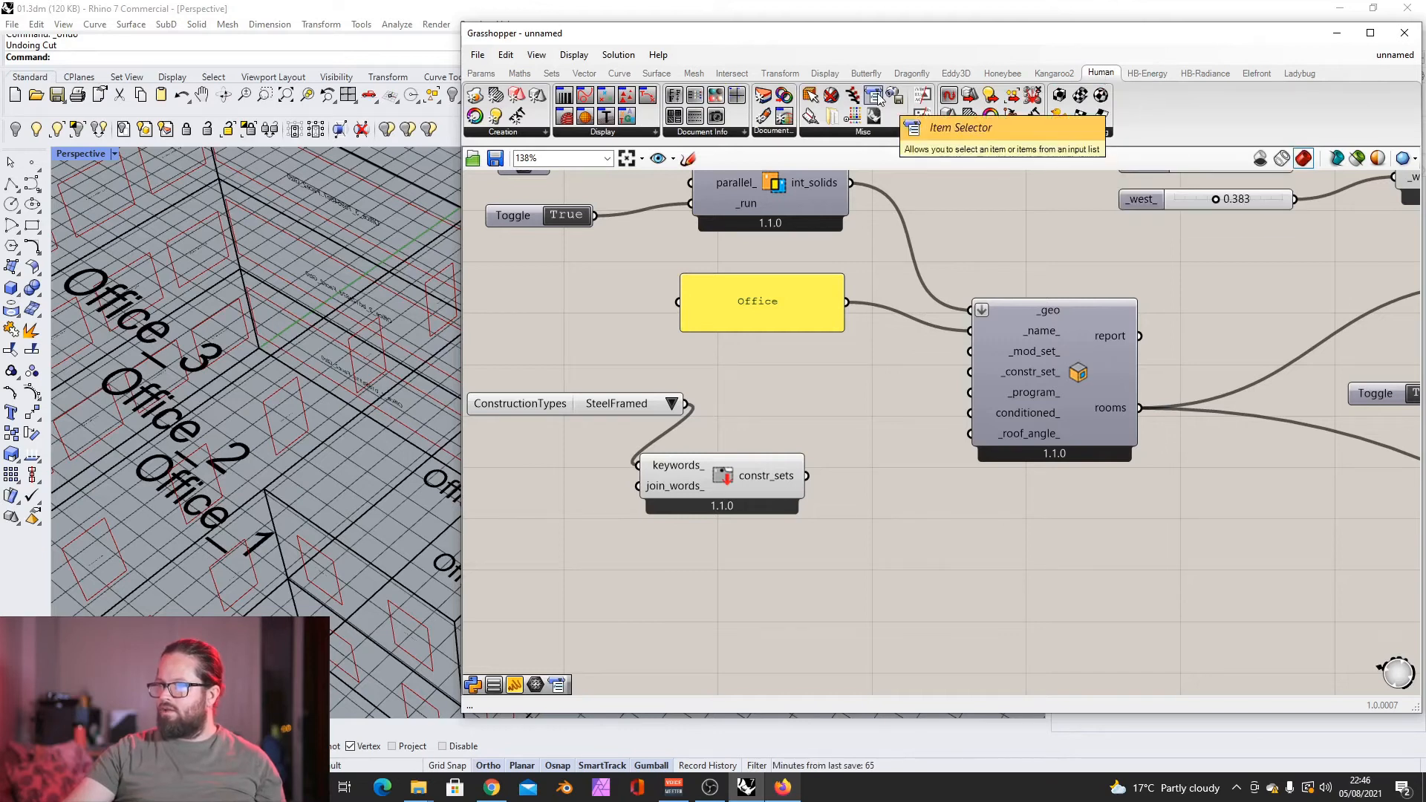
pyautogui.moveTo(879, 99); pyautogui.dragTo(852, 438)
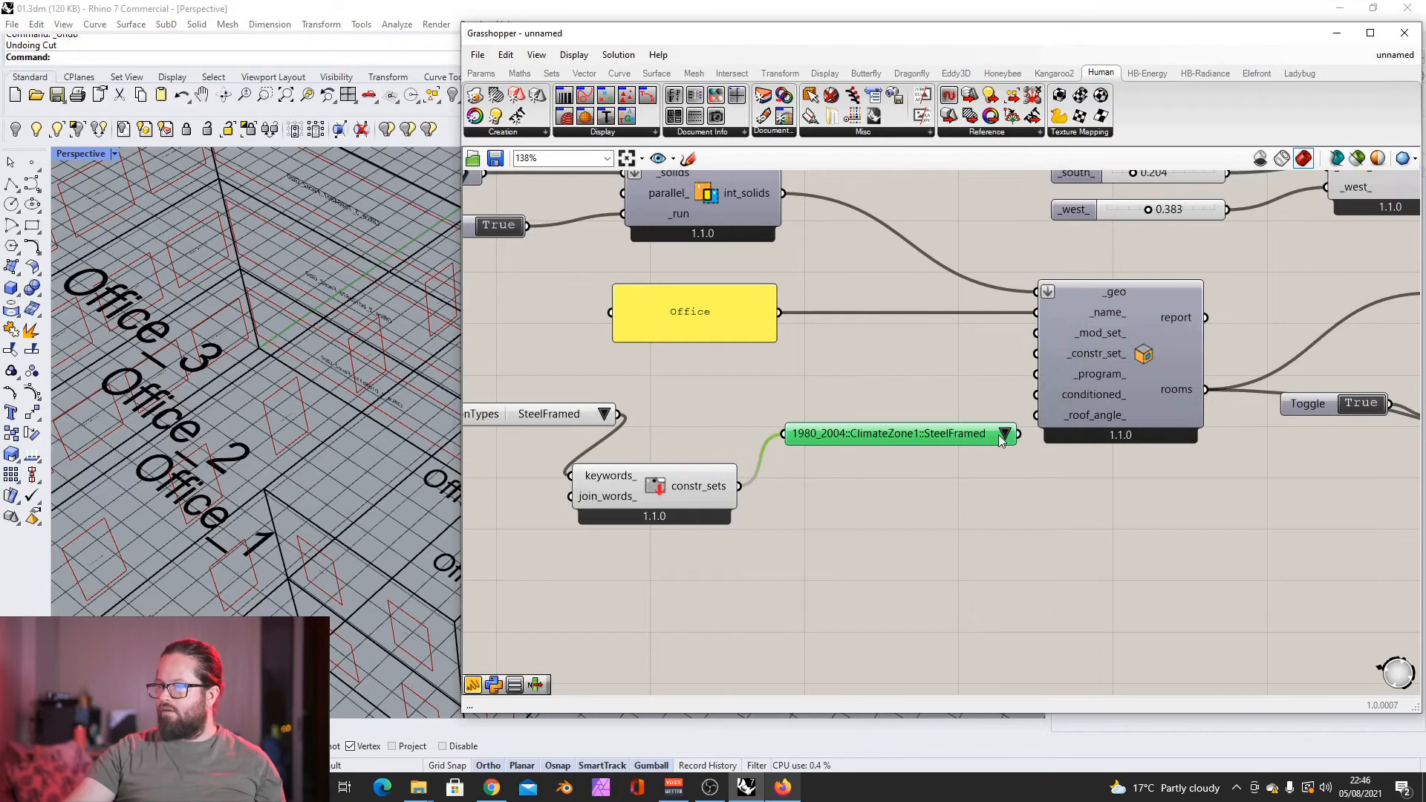
pyautogui.click(999, 435)
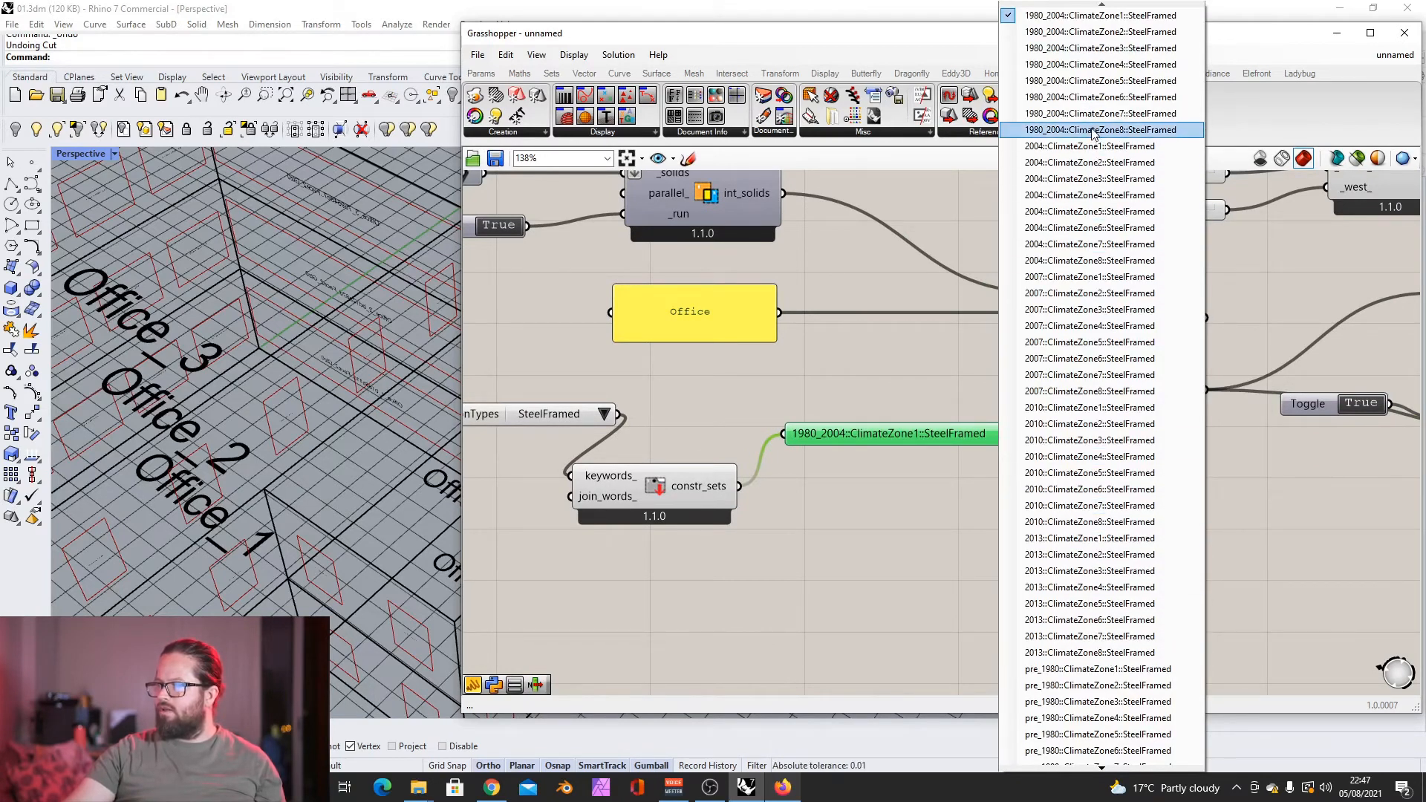
pyautogui.click(1101, 48)
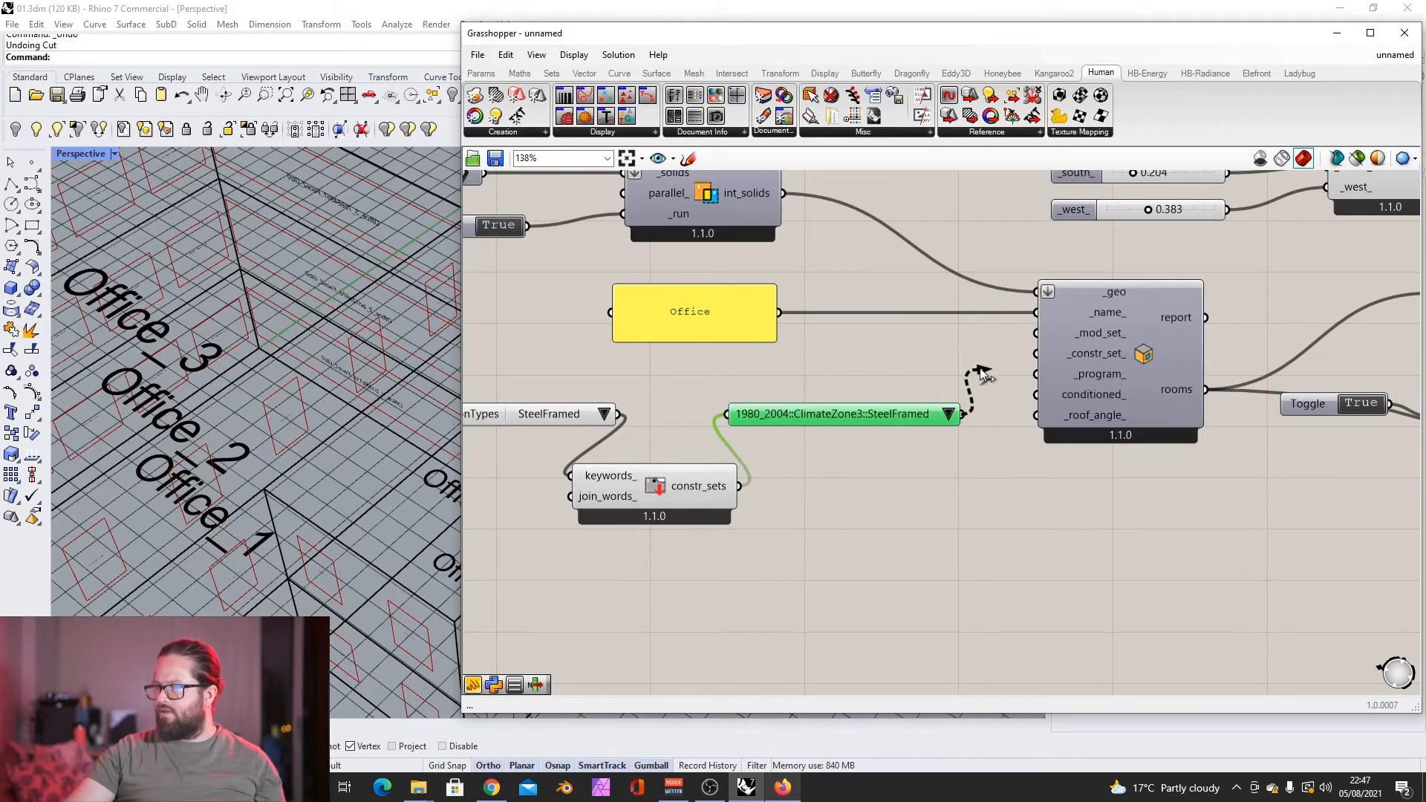
# Step: Connect the construction set selector to the room component's _constr_set_ input and align the construction components in one row
pyautogui.moveTo(907, 414); pyautogui.dragTo(901, 376)
pyautogui.moveTo(991, 375); pyautogui.dragTo(1037, 354)
pyautogui.scroll(-2, 884, 416)
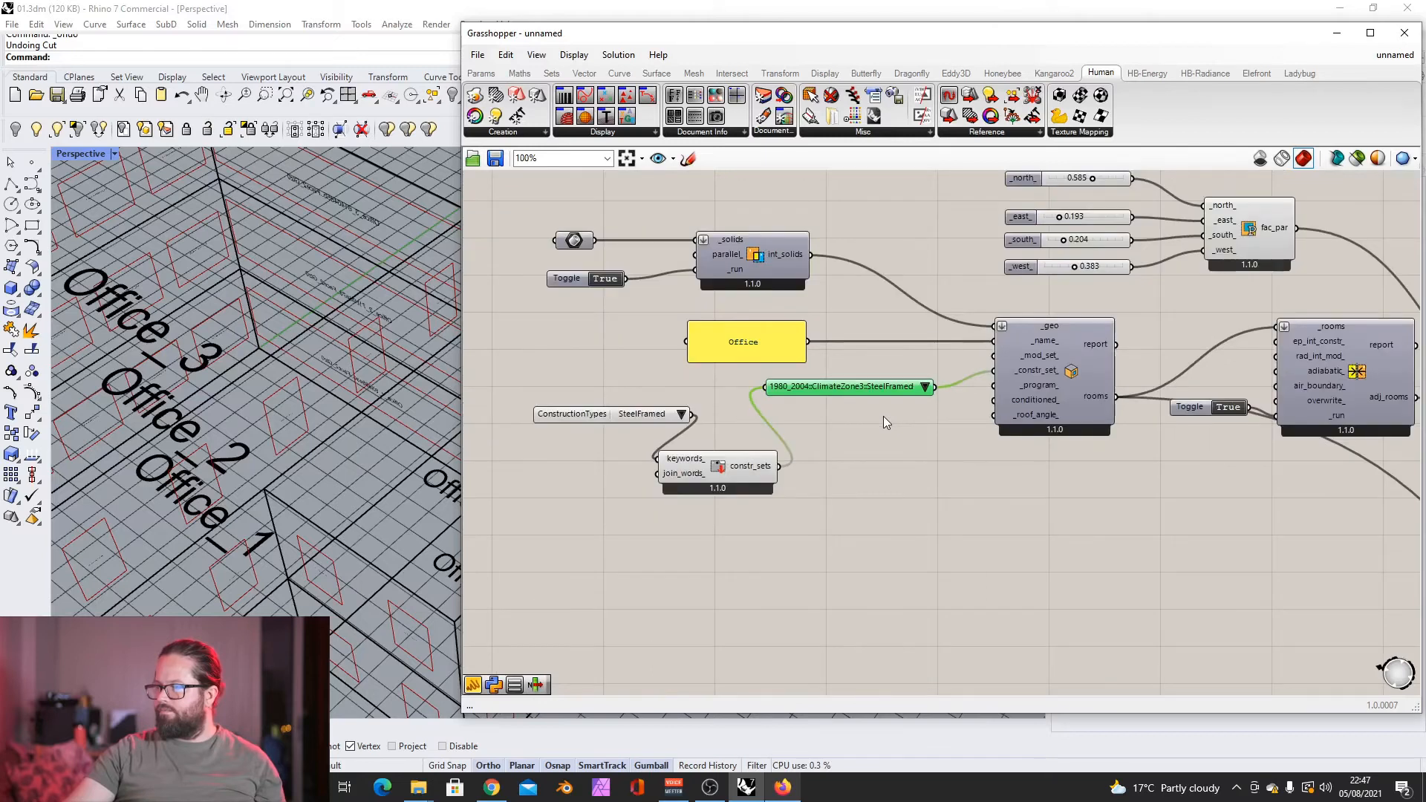
pyautogui.scroll(4, 974, 393)
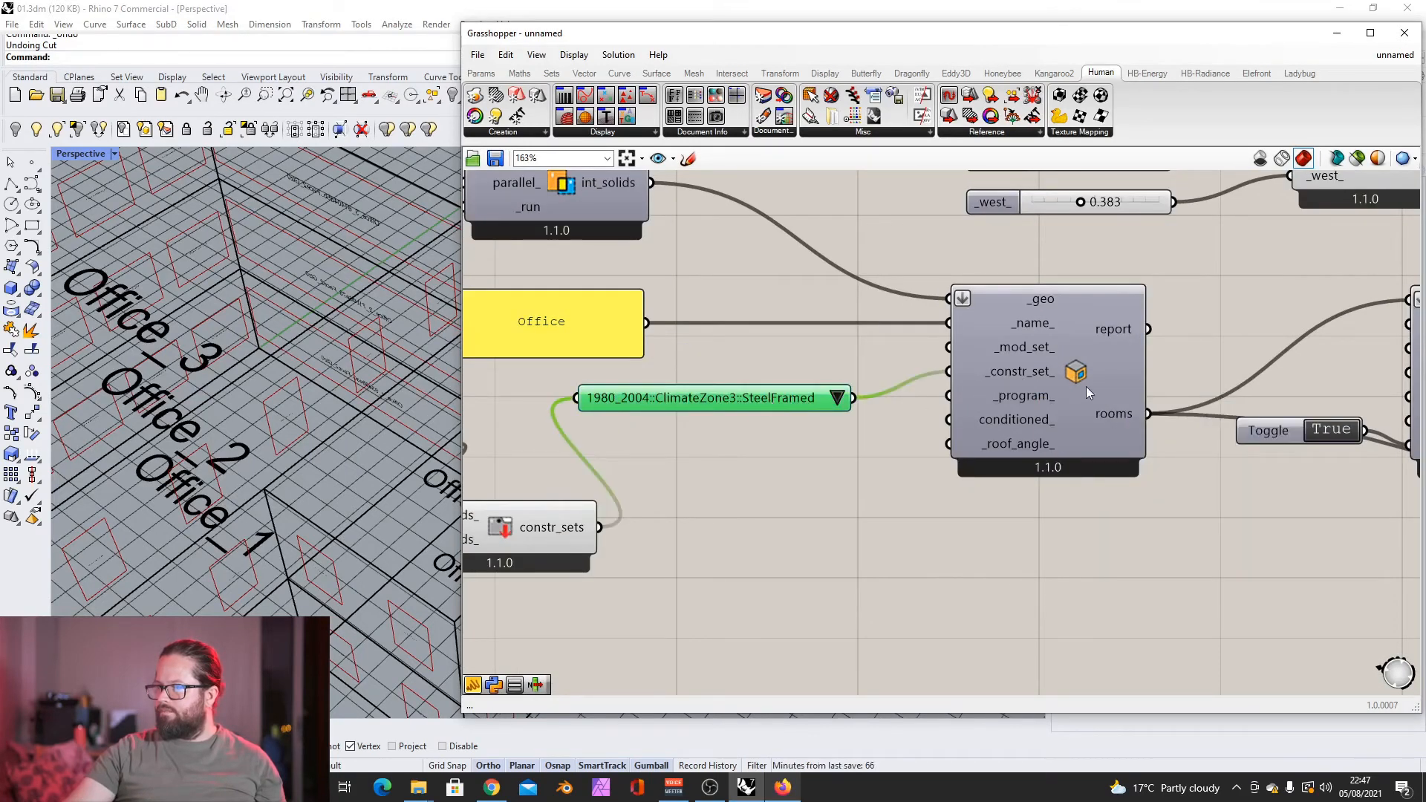
pyautogui.click(1028, 376)
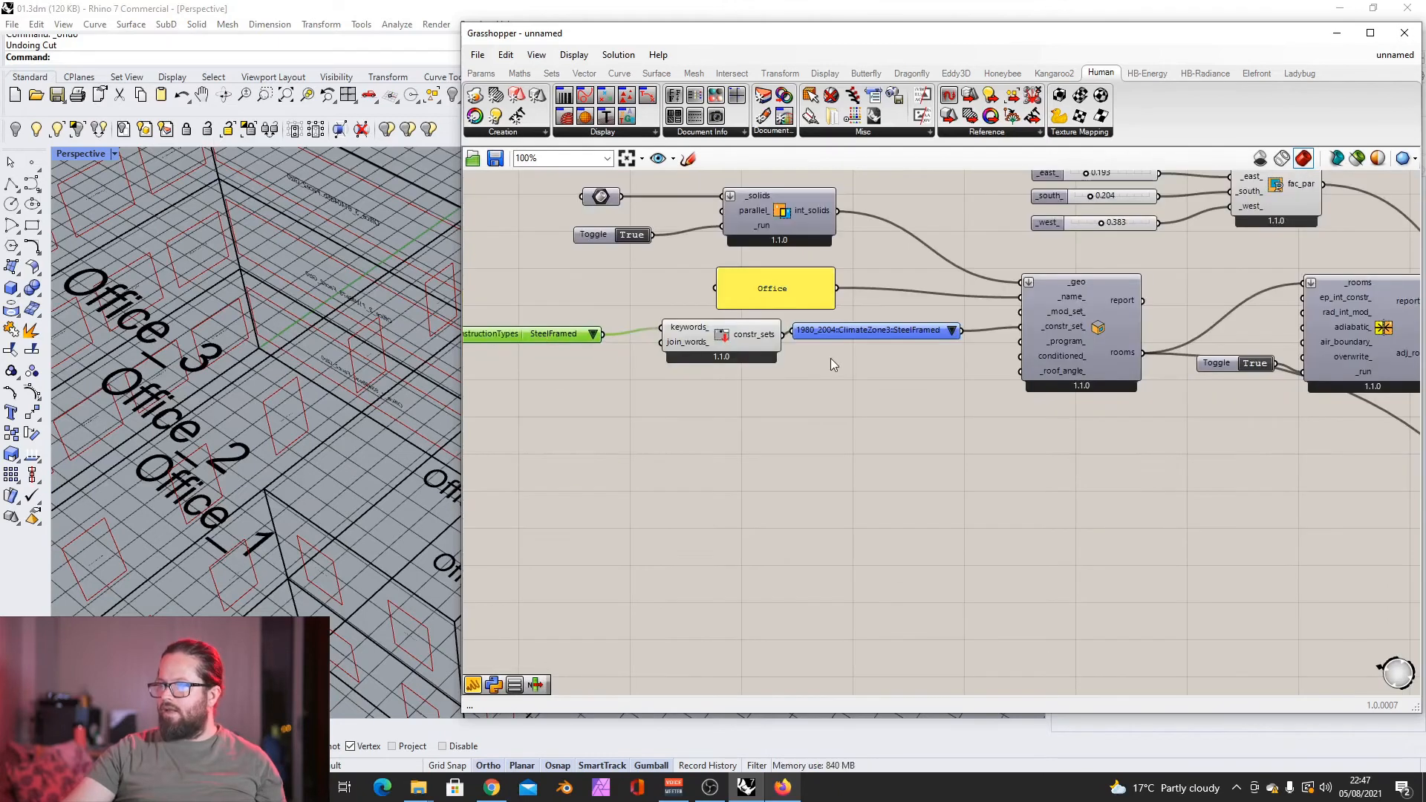
pyautogui.moveTo(732, 342); pyautogui.dragTo(715, 342)
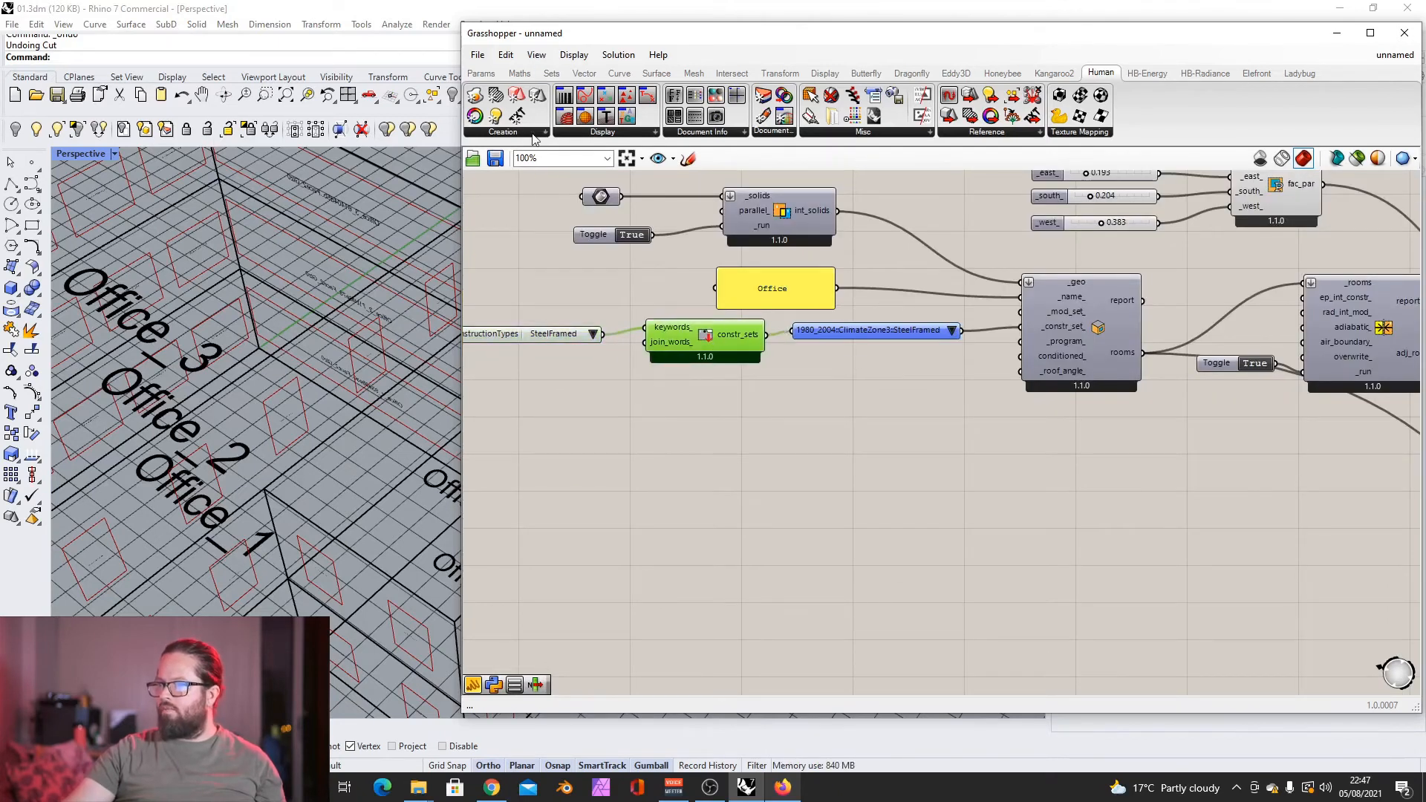
# Step: Add an HB Building Programs list below the ConstructionTypes list and set it to MediumOffice
pyautogui.click(1147, 74)
pyautogui.click(553, 131)
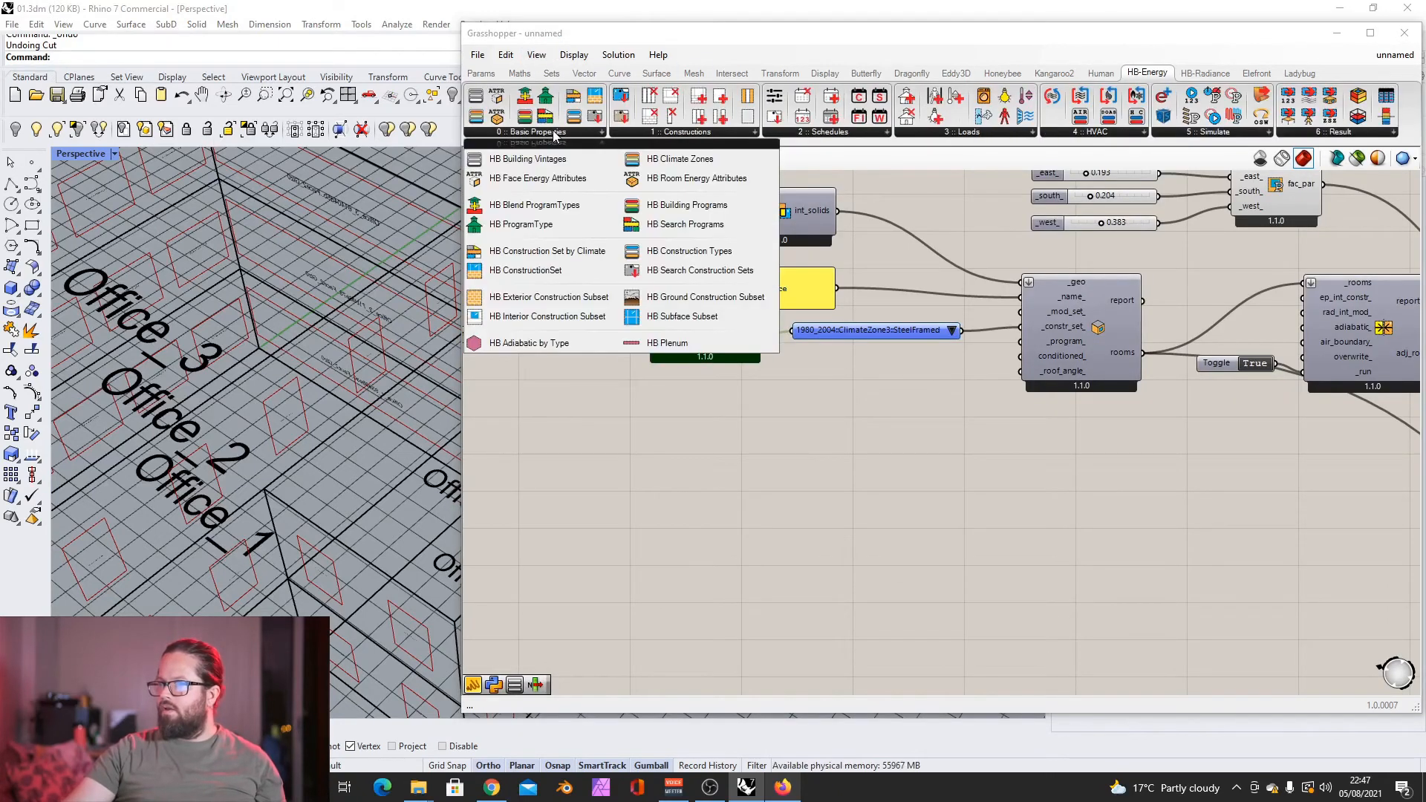
pyautogui.click(687, 206)
pyautogui.click(587, 405)
pyautogui.moveTo(498, 399); pyautogui.dragTo(614, 403, button='right')
pyautogui.scroll(-1, 612, 403)
pyautogui.scroll(1, 612, 403)
pyautogui.moveTo(617, 406); pyautogui.dragTo(589, 404)
pyautogui.click(712, 402)
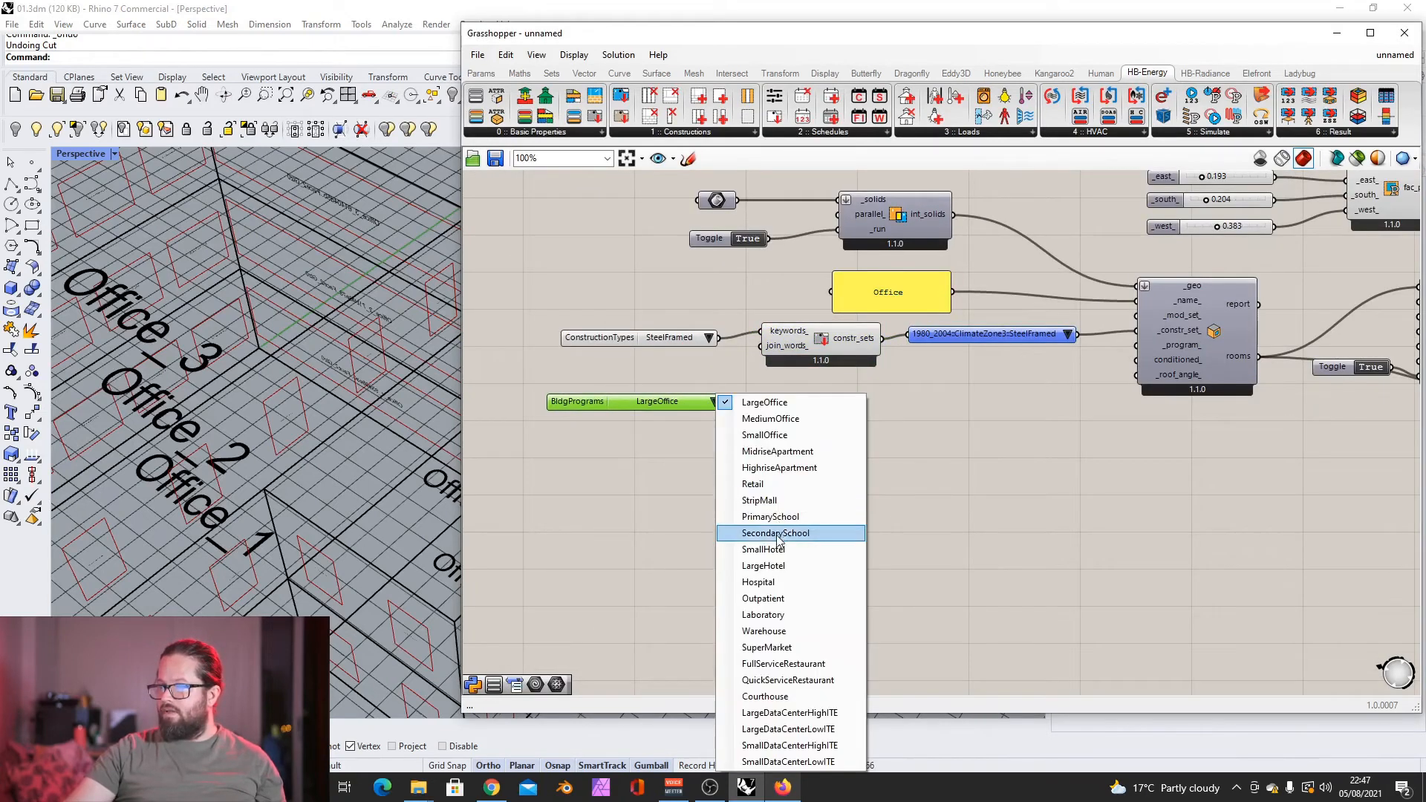
pyautogui.click(777, 419)
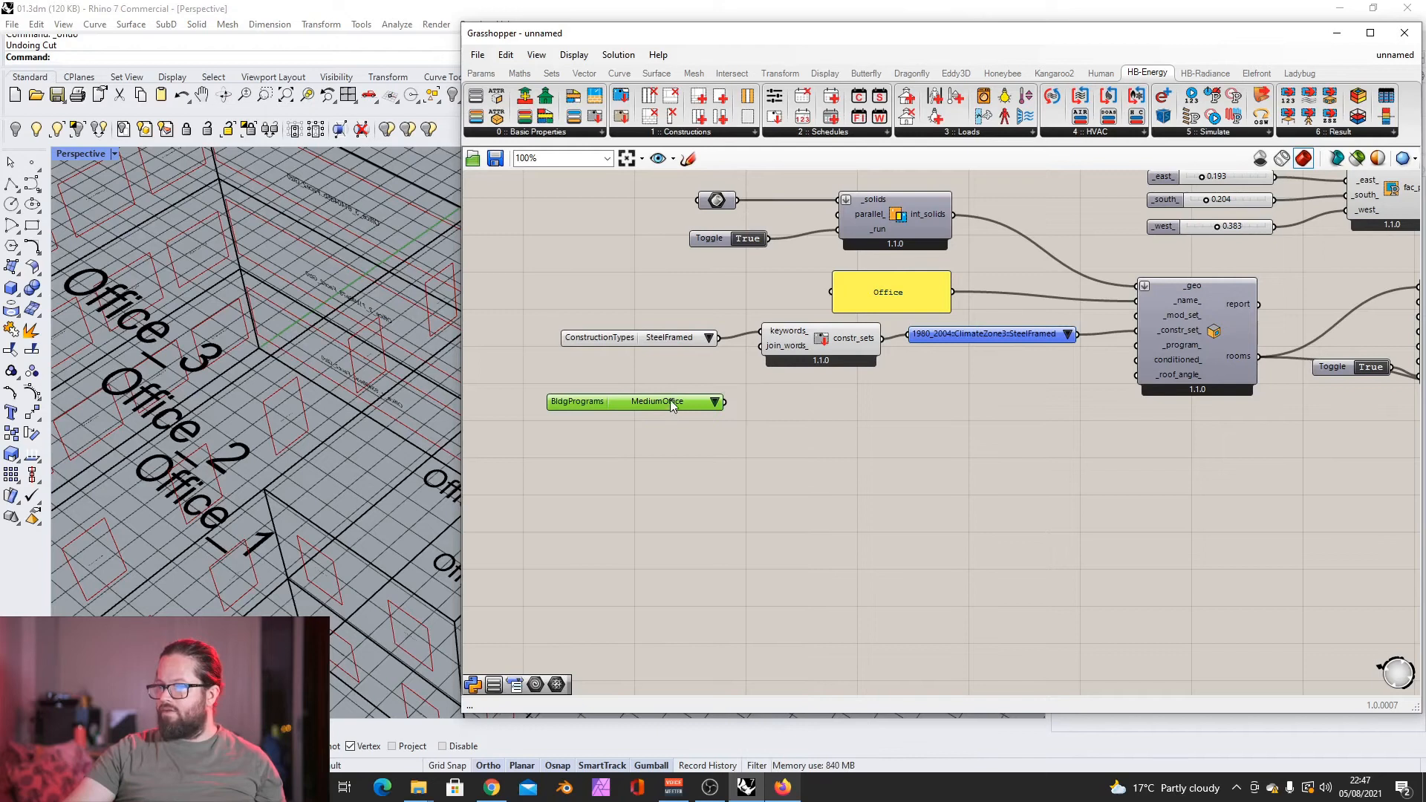
pyautogui.moveTo(670, 401); pyautogui.dragTo(672, 411)
pyautogui.click(648, 375)
# Step: Add HB Search Programs beside the BldgPrograms list and feed the building program into its bldg_prog_ input
pyautogui.click(566, 133)
pyautogui.click(676, 223)
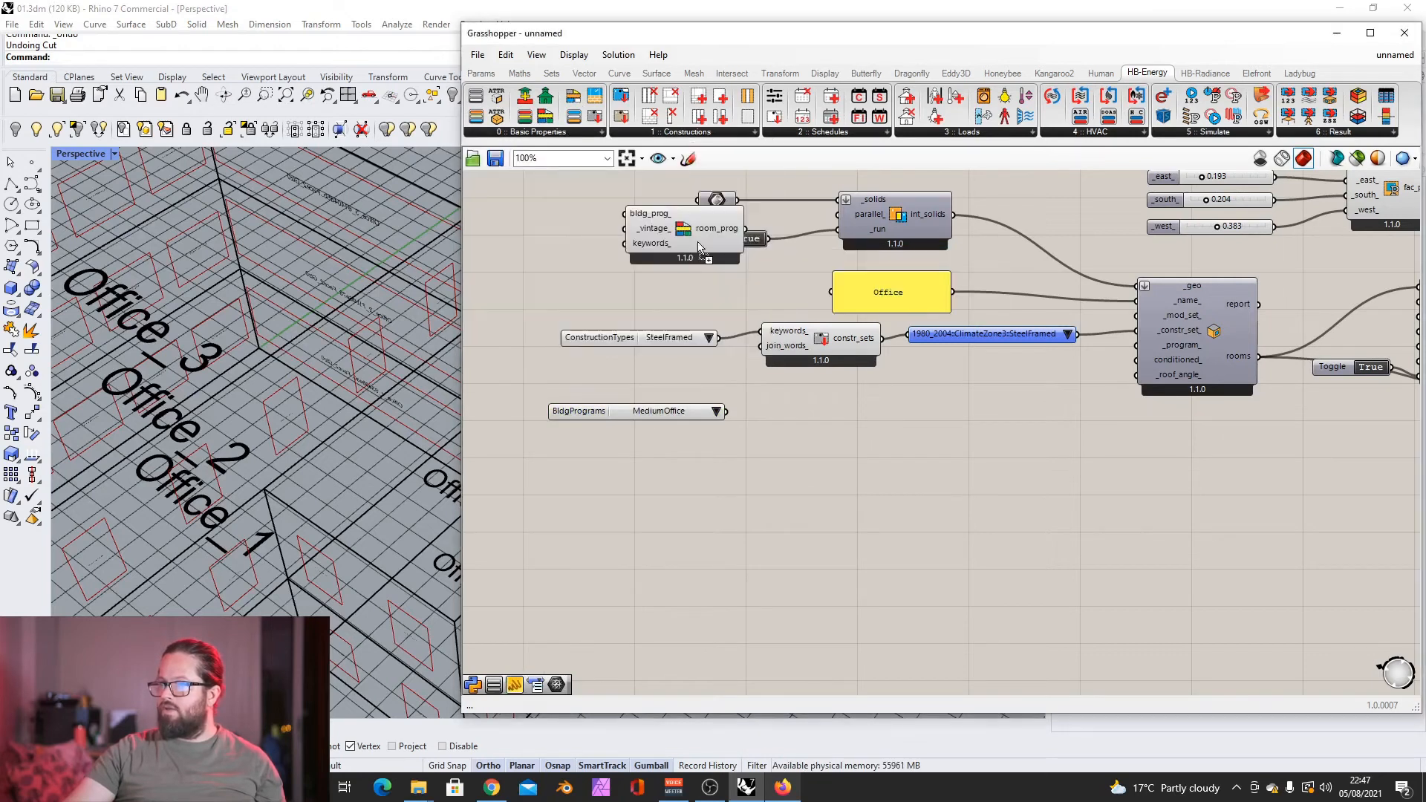
pyautogui.click(546, 131)
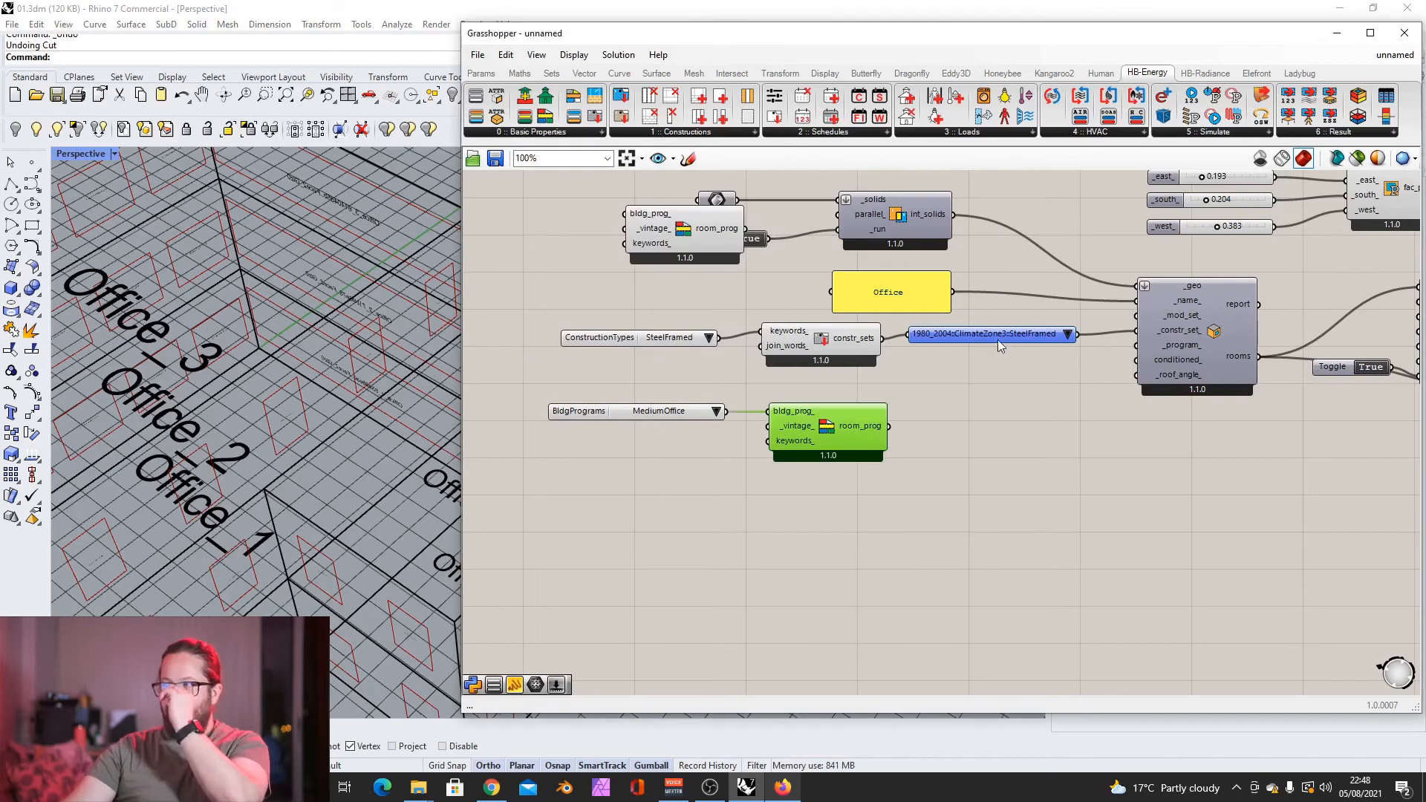
# Step: Duplicate the construction set selector, feed it from the room_prog output and choose 2013::MediumOffice::OpenOffice
pyautogui.click(993, 335)
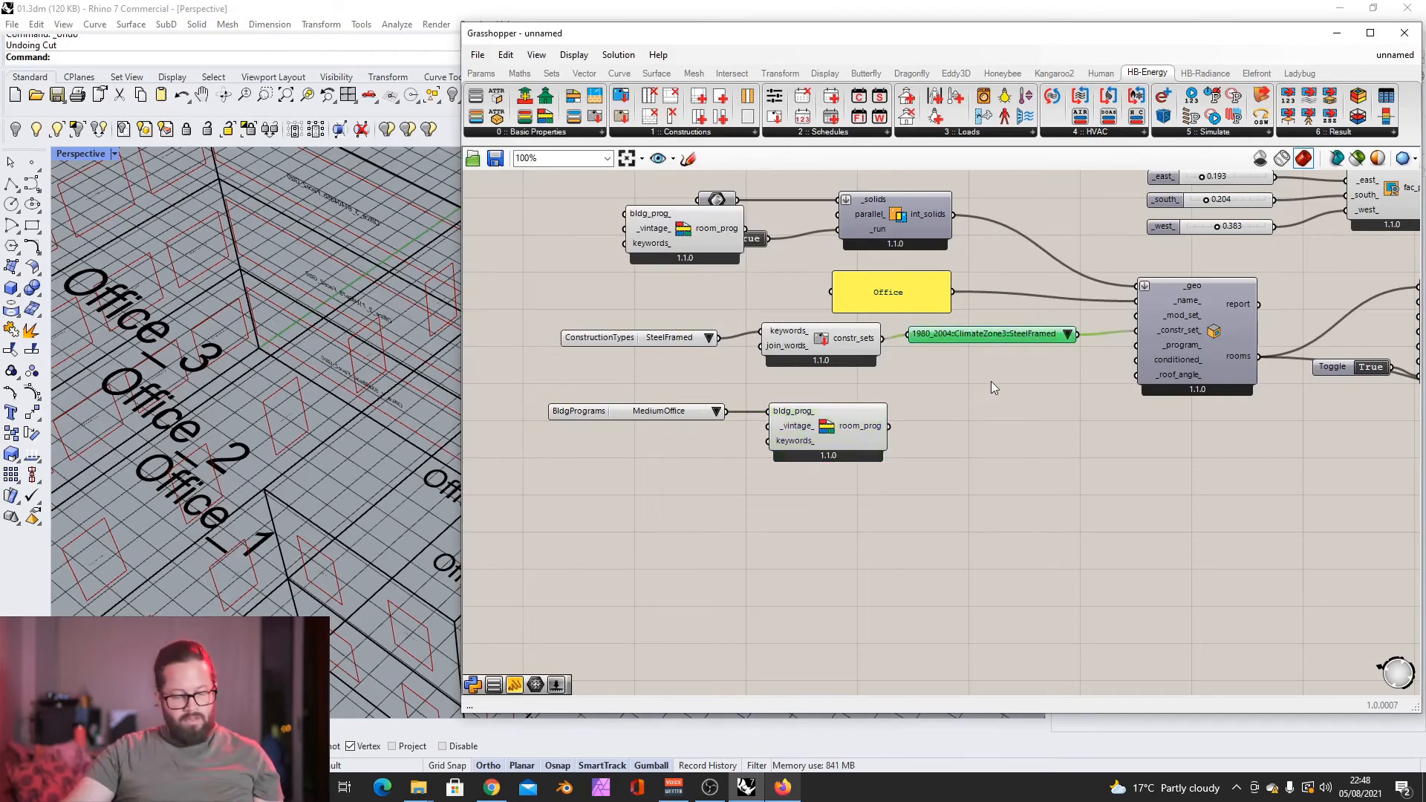
pyautogui.hotkey('ctrl', 'c')
pyautogui.hotkey('ctrl', 'v')
pyautogui.moveTo(987, 347); pyautogui.dragTo(993, 431)
pyautogui.click(1072, 431)
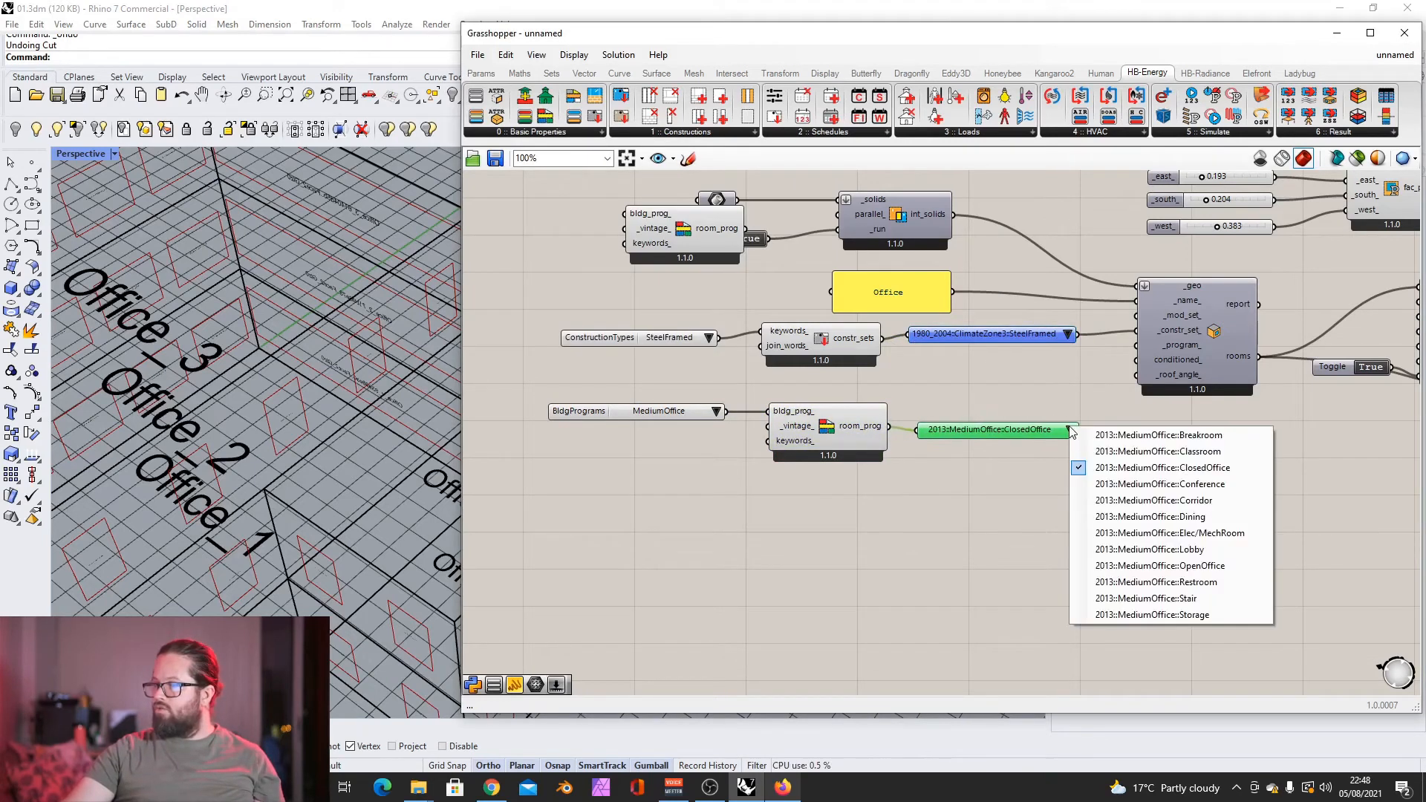
pyautogui.click(1169, 567)
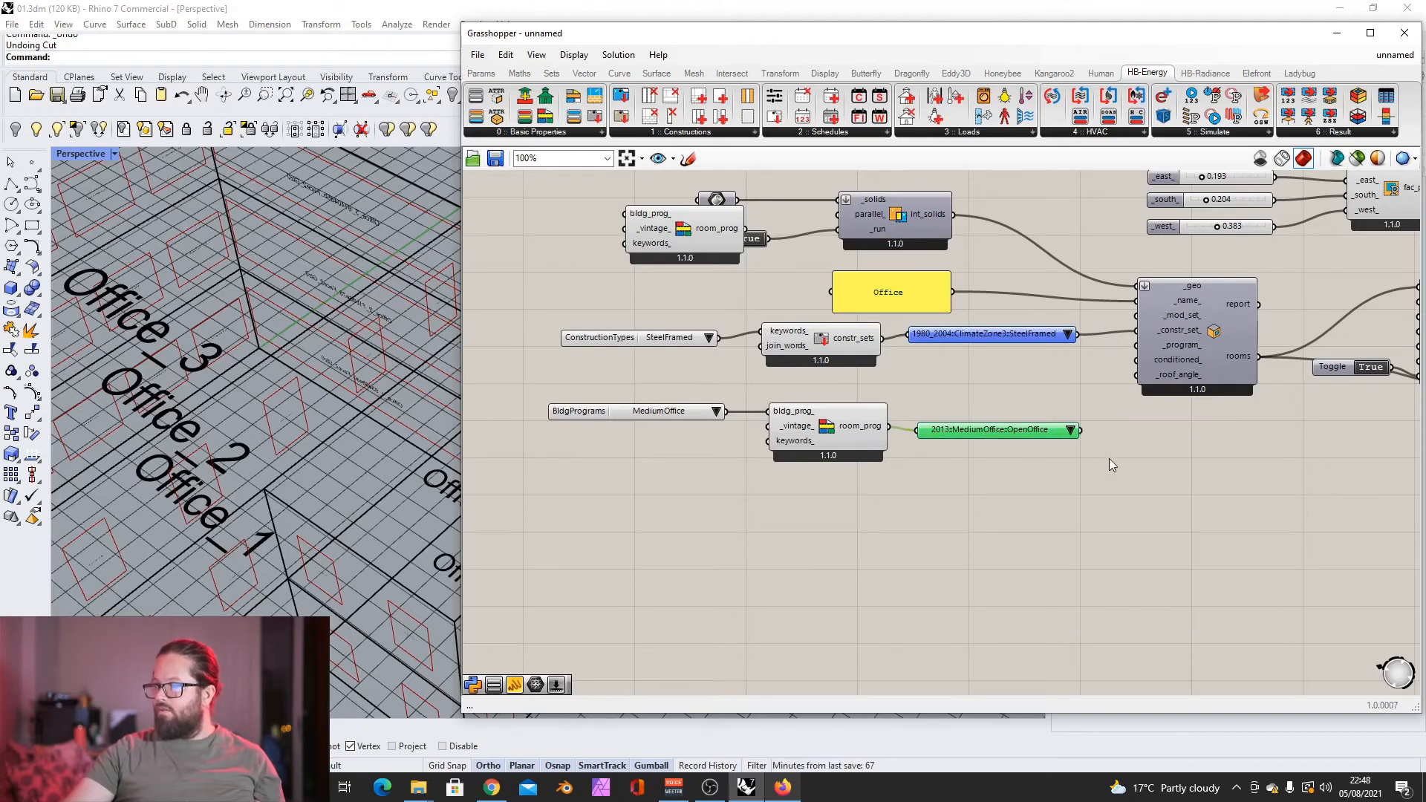
# Step: Connect the OpenOffice selector to the room component's _program_ input and move the selector and program search up slightly
pyautogui.click(1072, 431)
pyautogui.click(1046, 438)
pyautogui.moveTo(1089, 422); pyautogui.dragTo(1137, 357)
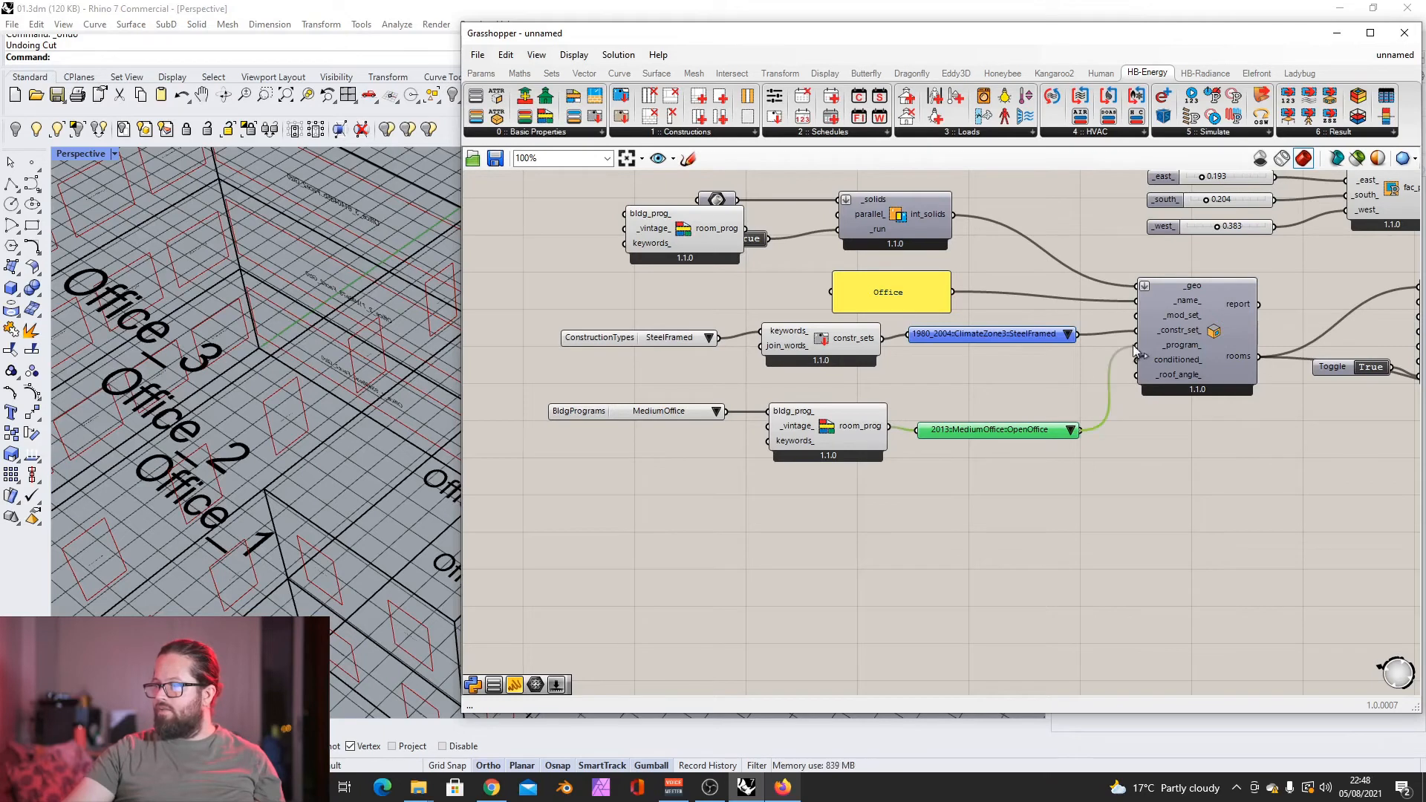
pyautogui.moveTo(1023, 427); pyautogui.dragTo(1025, 423)
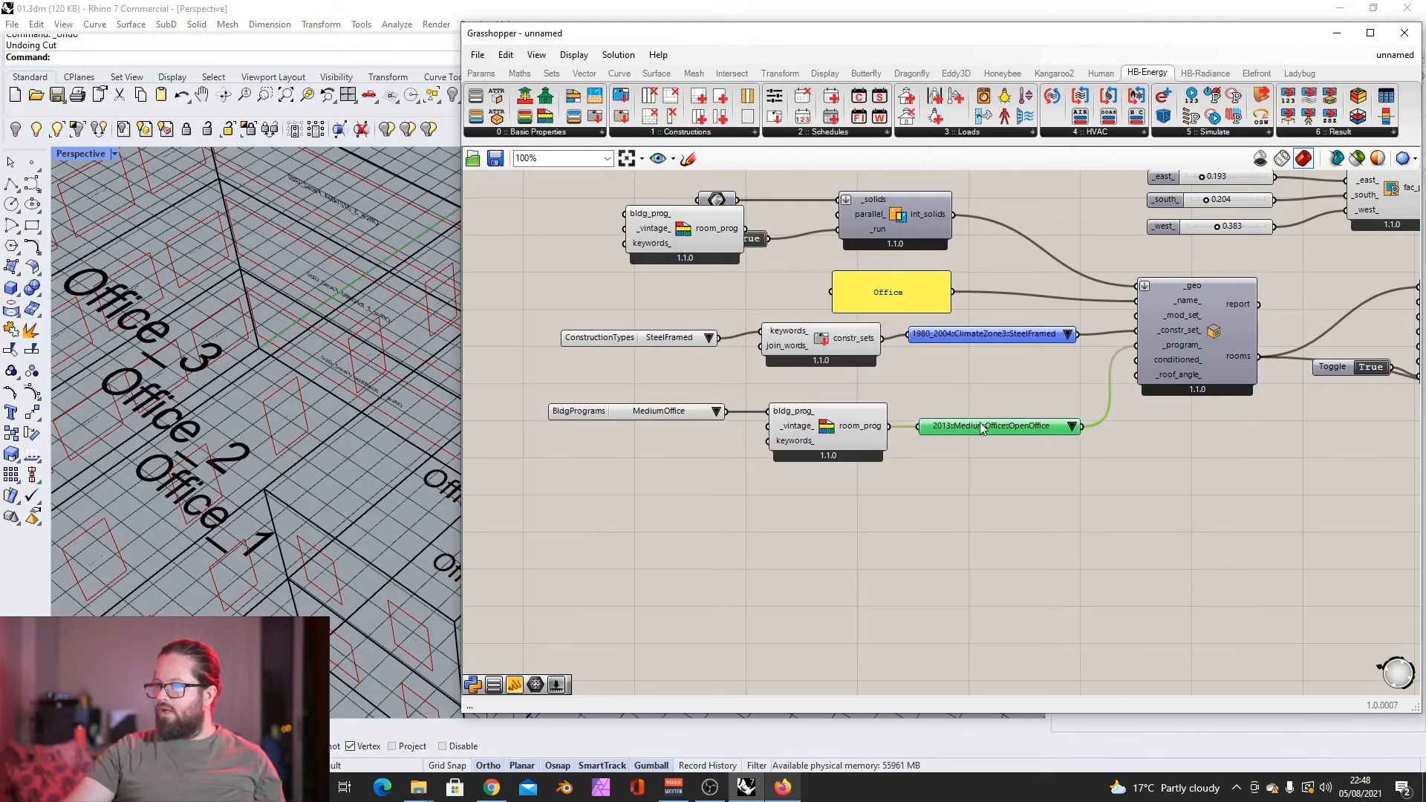
pyautogui.click(1204, 303)
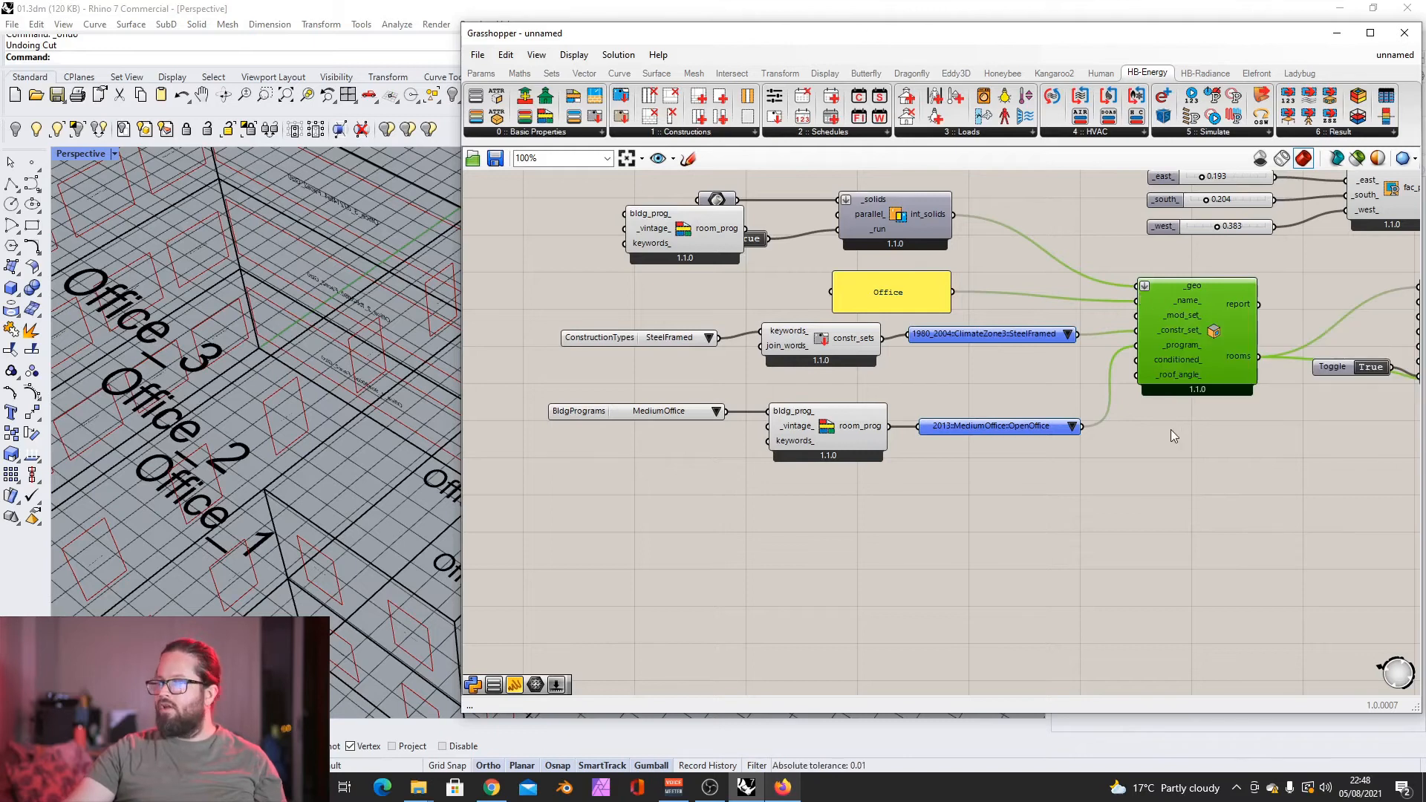
pyautogui.moveTo(1019, 430); pyautogui.dragTo(1021, 399)
pyautogui.moveTo(812, 422); pyautogui.dragTo(800, 416)
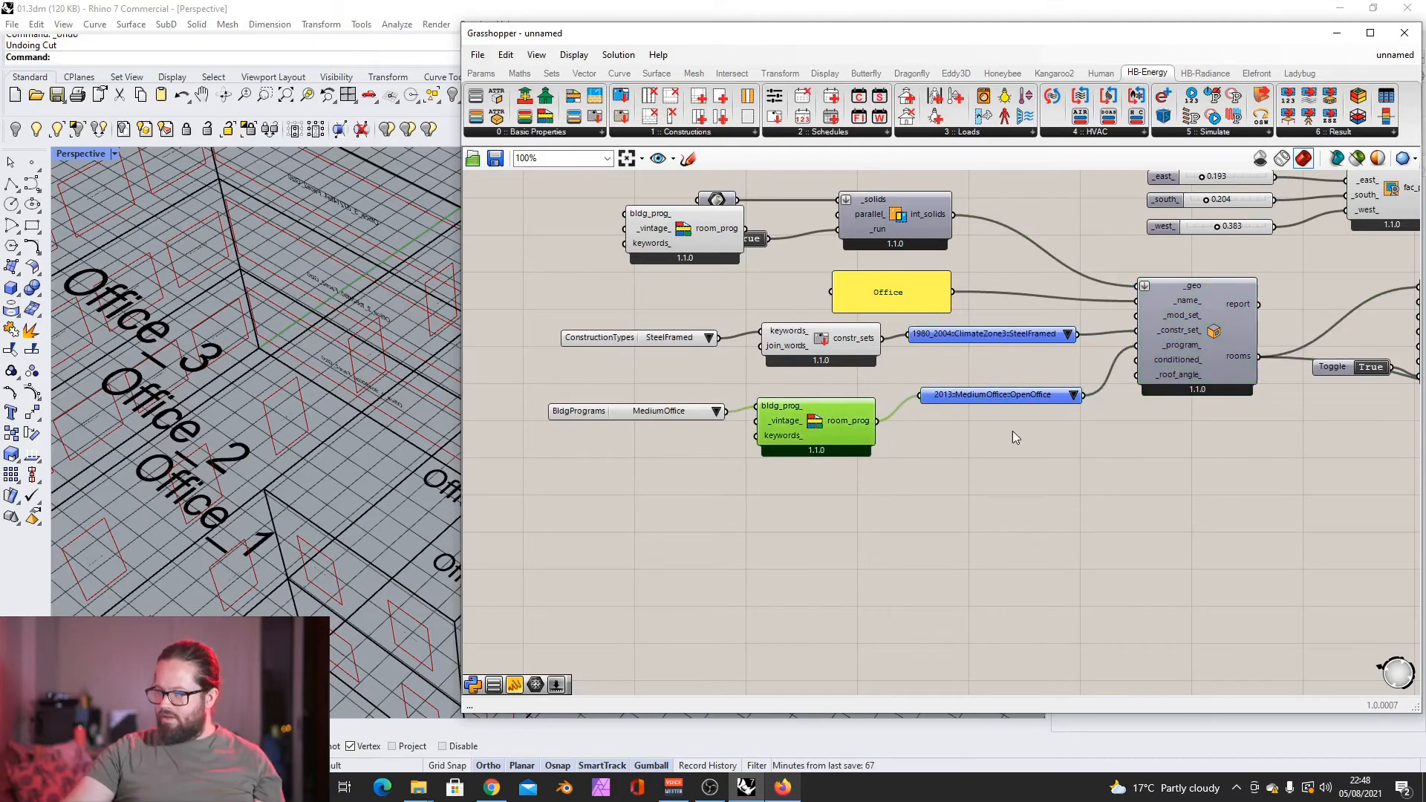
pyautogui.moveTo(1028, 399)
pyautogui.mouseDown()
pyautogui.moveTo(1015, 381)
pyautogui.moveTo(1033, 384)
pyautogui.mouseUp()
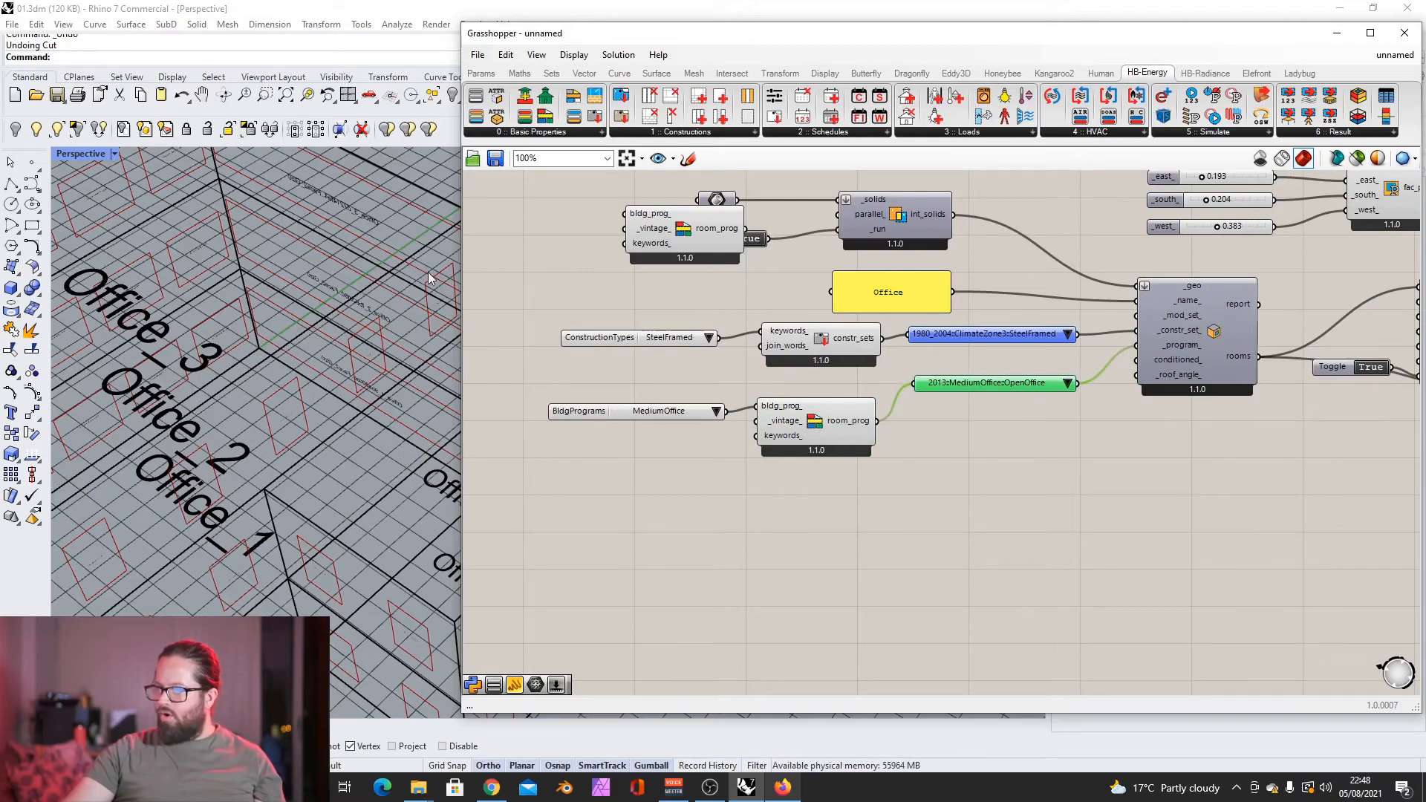
# Step: Tidy the Office panel, both search components and their item selectors into neat rows in front of the room component
pyautogui.scroll(-10, 242, 401)
pyautogui.scroll(9, 266, 423)
pyautogui.scroll(-9, 264, 416)
pyautogui.moveTo(264, 416); pyautogui.dragTo(347, 427, button='right')
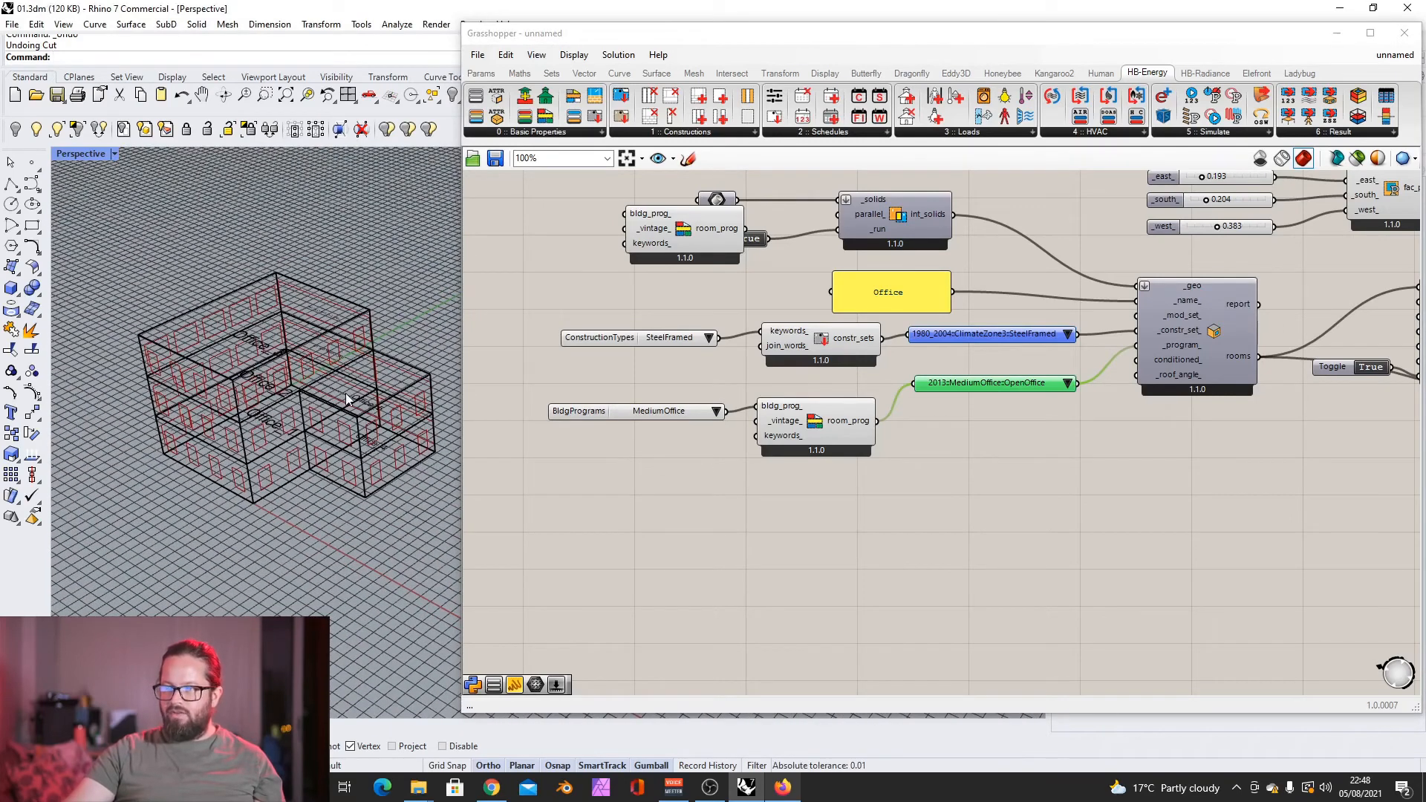
pyautogui.moveTo(1024, 385); pyautogui.dragTo(1026, 375)
pyautogui.moveTo(844, 403); pyautogui.dragTo(849, 388)
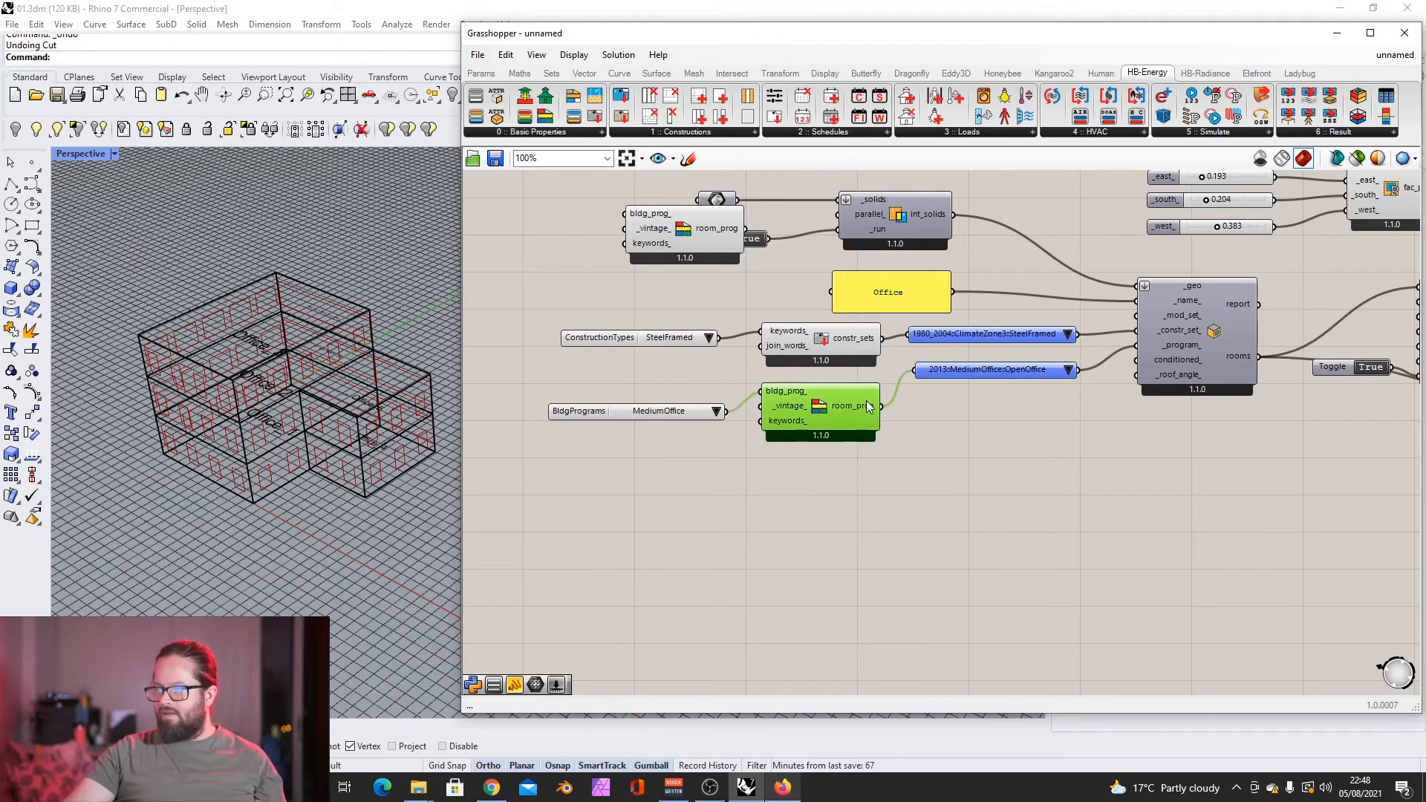
pyautogui.moveTo(992, 369); pyautogui.dragTo(992, 385)
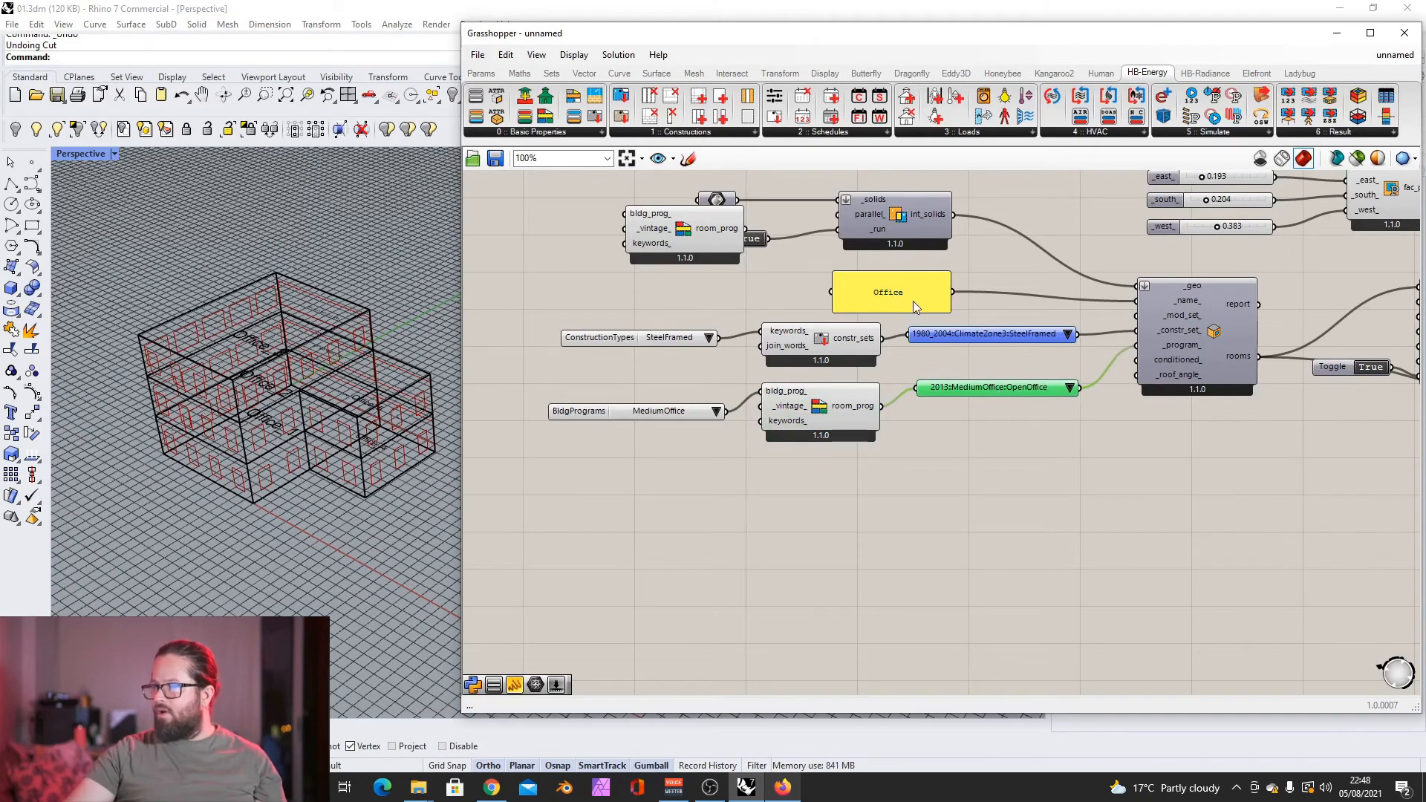
pyautogui.moveTo(914, 304); pyautogui.dragTo(905, 297)
pyautogui.moveTo(1019, 460); pyautogui.dragTo(818, 325)
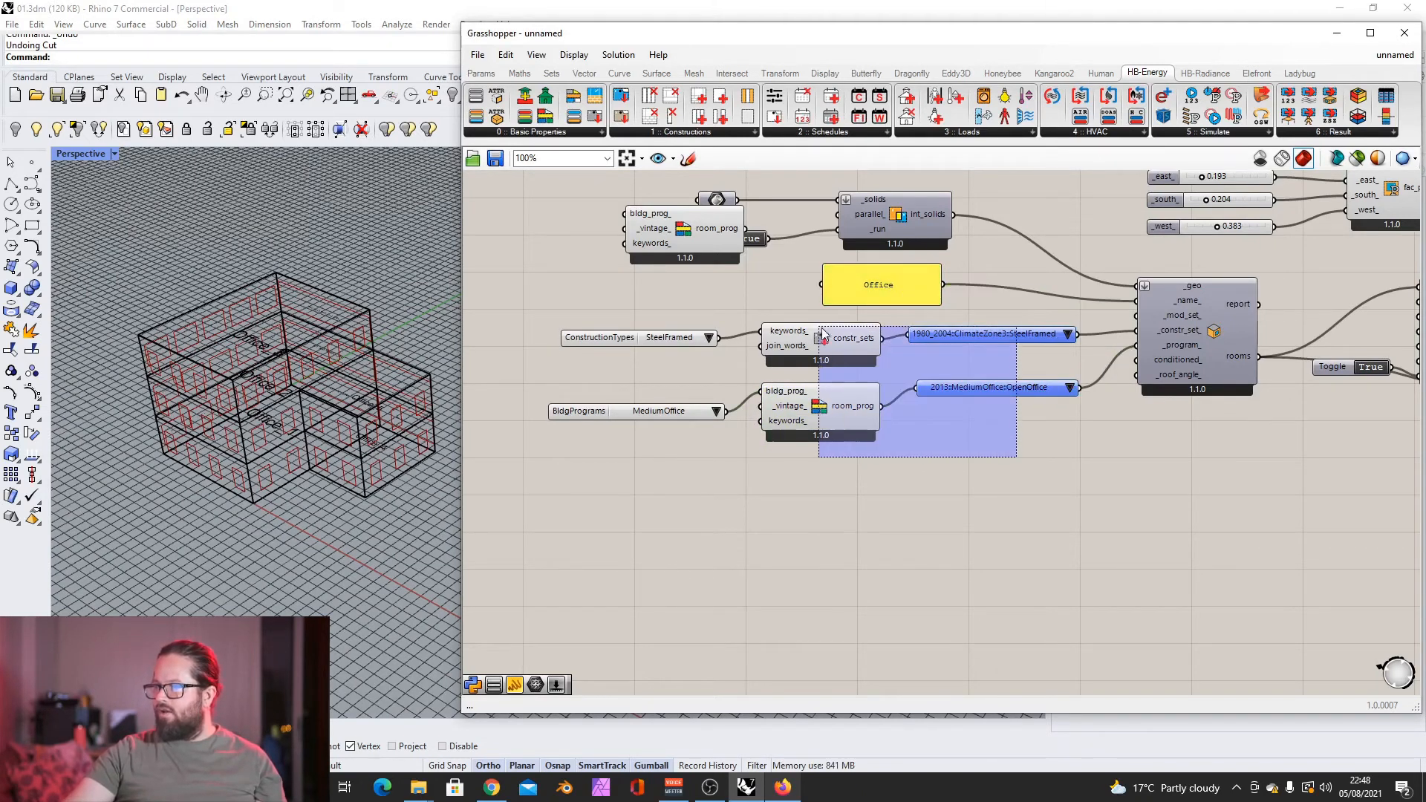
pyautogui.moveTo(969, 334); pyautogui.dragTo(961, 337)
pyautogui.click(1008, 458)
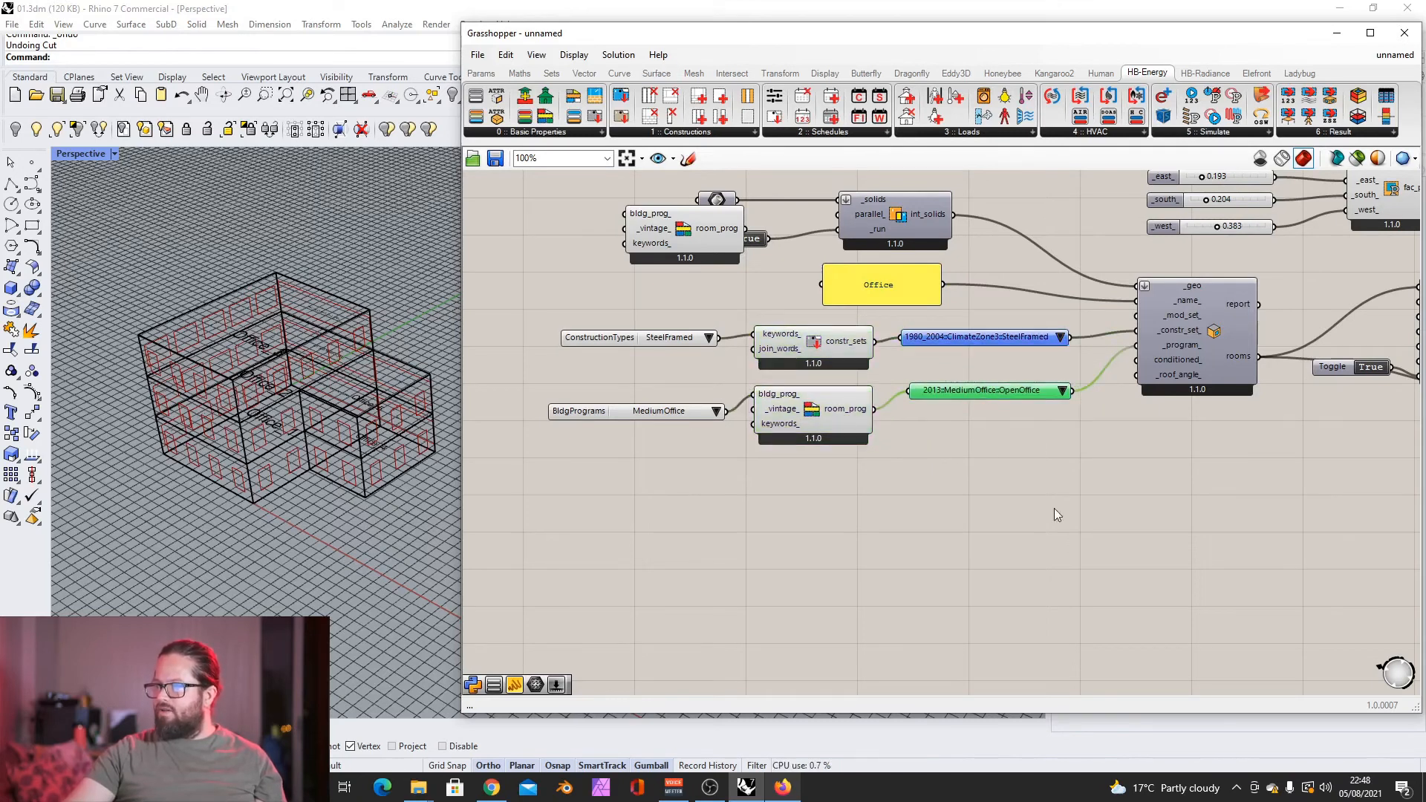
pyautogui.moveTo(1030, 402)
pyautogui.mouseDown()
pyautogui.moveTo(1029, 469)
pyautogui.moveTo(1029, 397)
pyautogui.mouseUp()
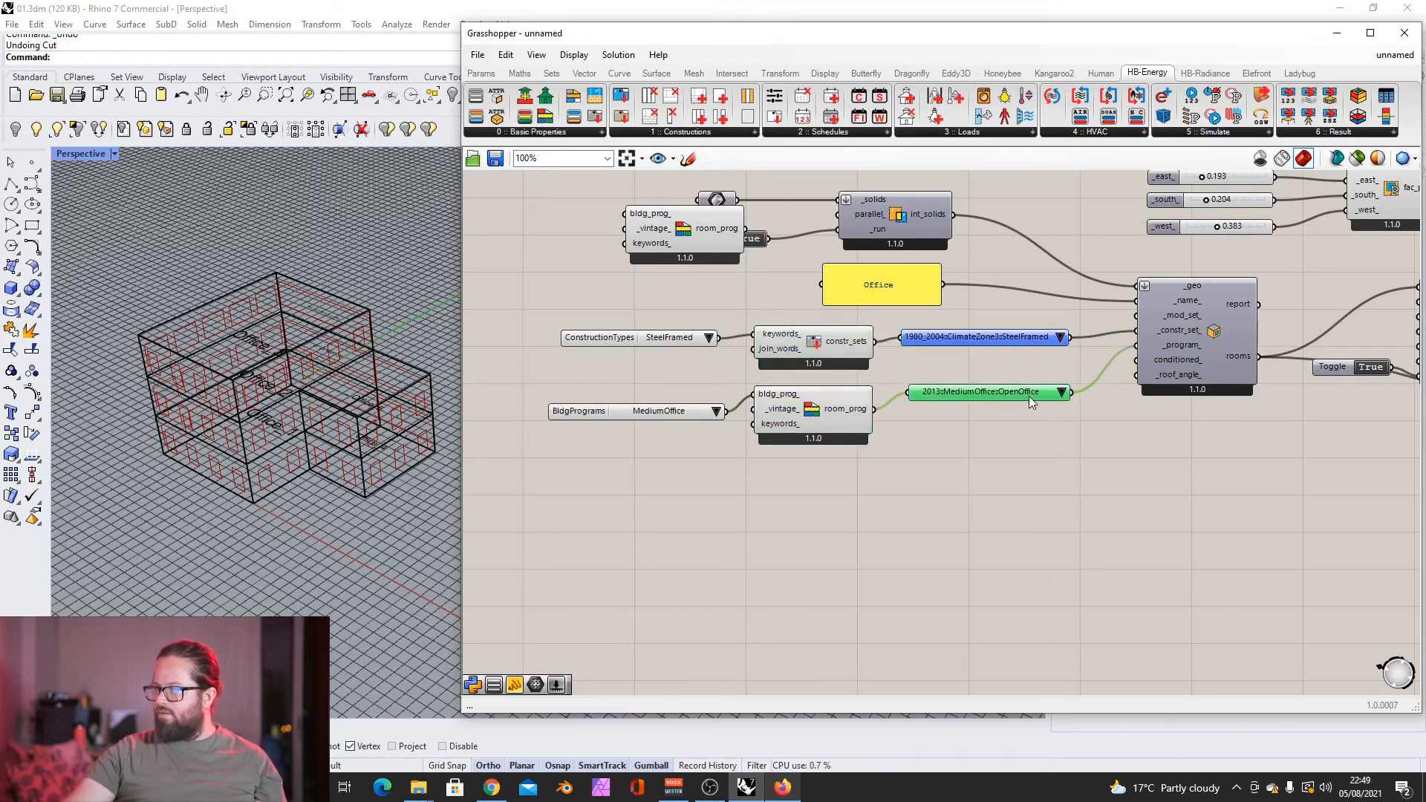
# Step: Add a List Item below the OpenOffice selector, feed it from room_prog and wire its output to the _program_ input instead
pyautogui.click(687, 74)
pyautogui.click(552, 72)
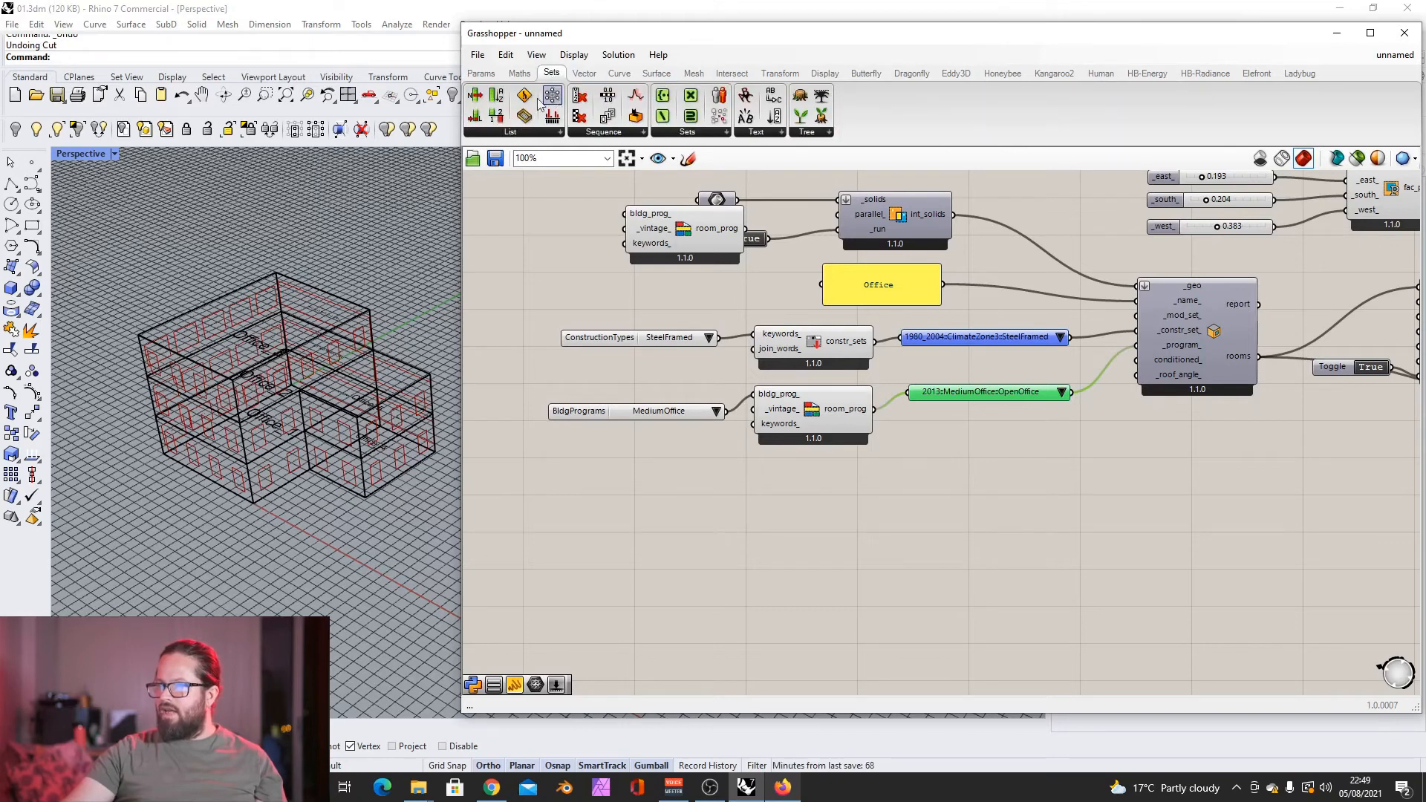
pyautogui.moveTo(472, 104); pyautogui.dragTo(996, 517)
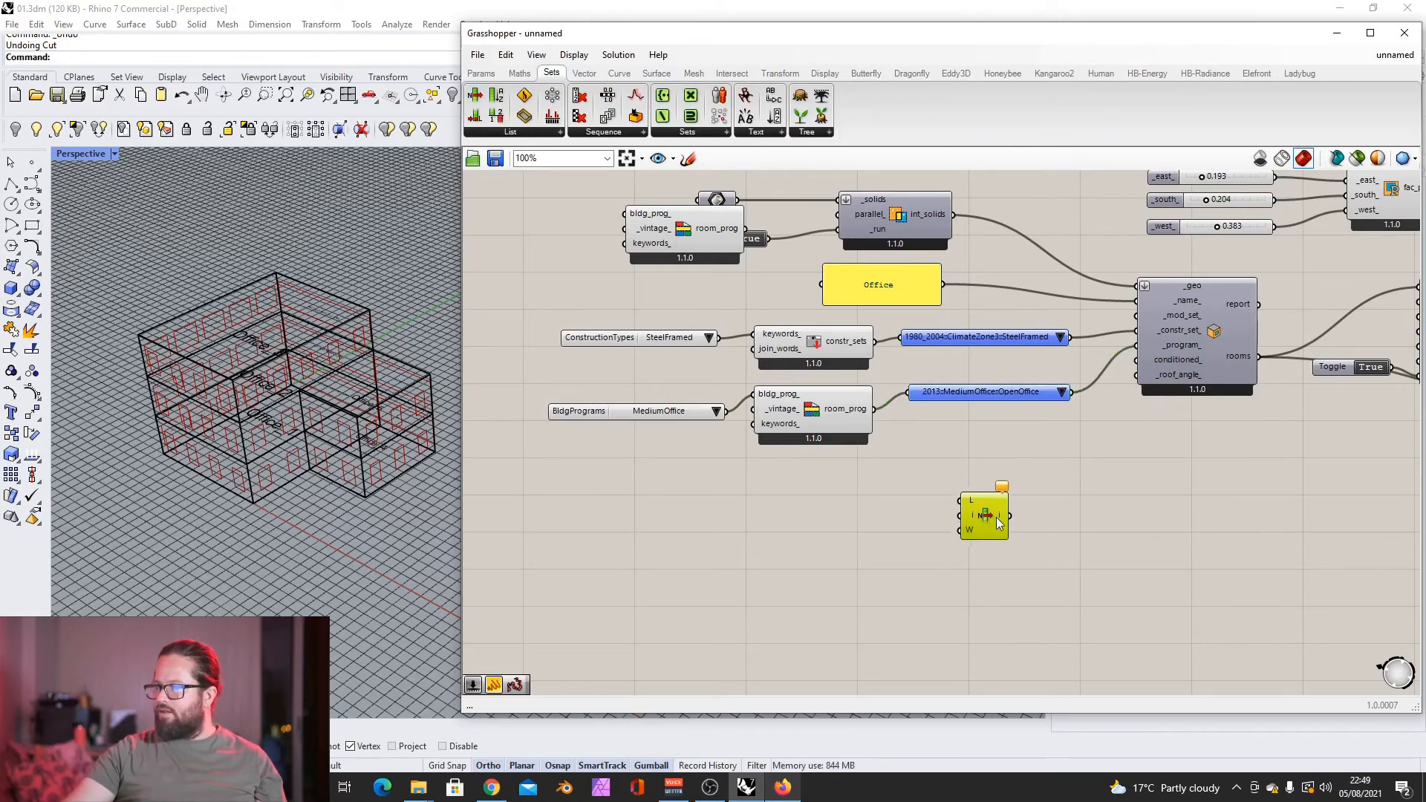
pyautogui.moveTo(874, 410); pyautogui.dragTo(981, 514)
pyautogui.moveTo(1031, 529); pyautogui.dragTo(1133, 347)
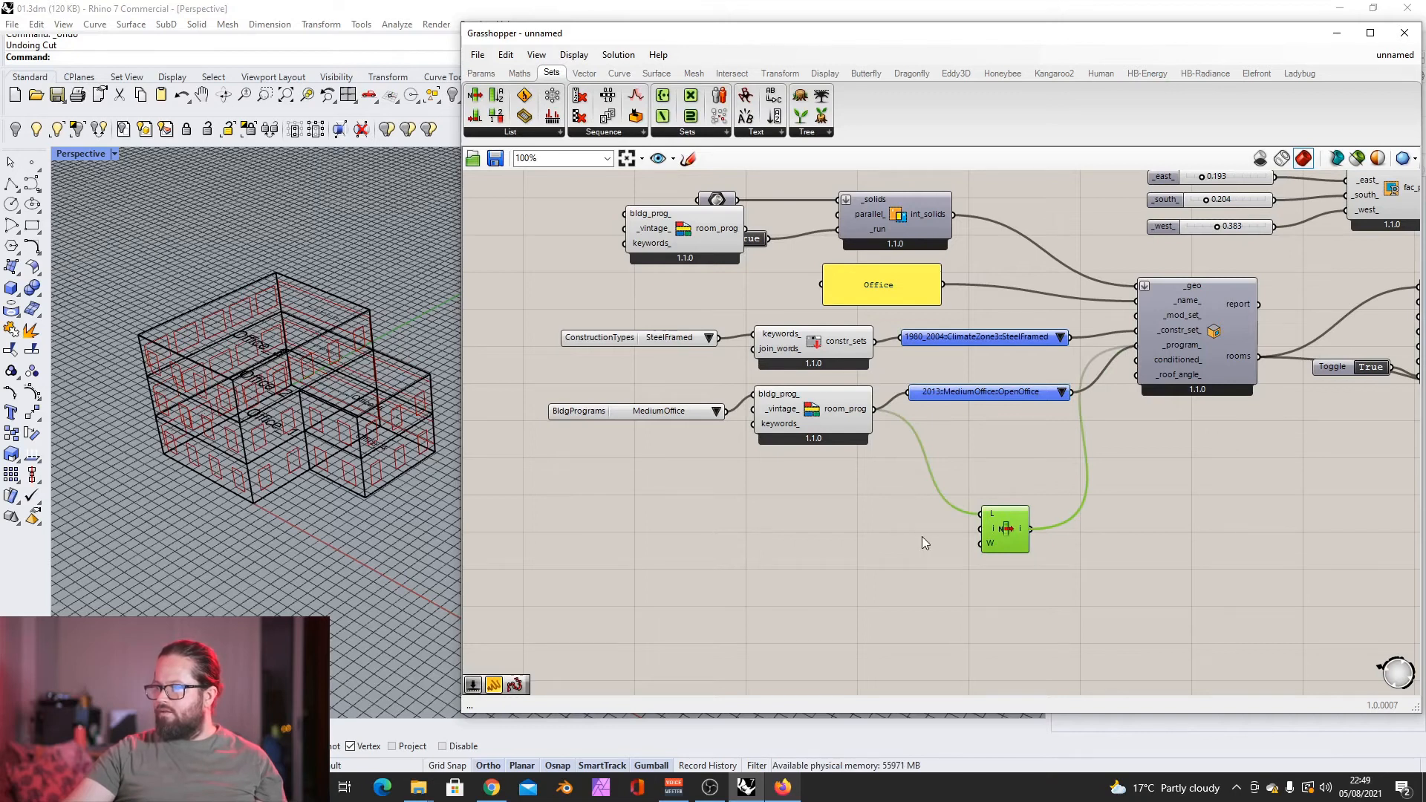
pyautogui.moveTo(1004, 529); pyautogui.dragTo(1004, 511)
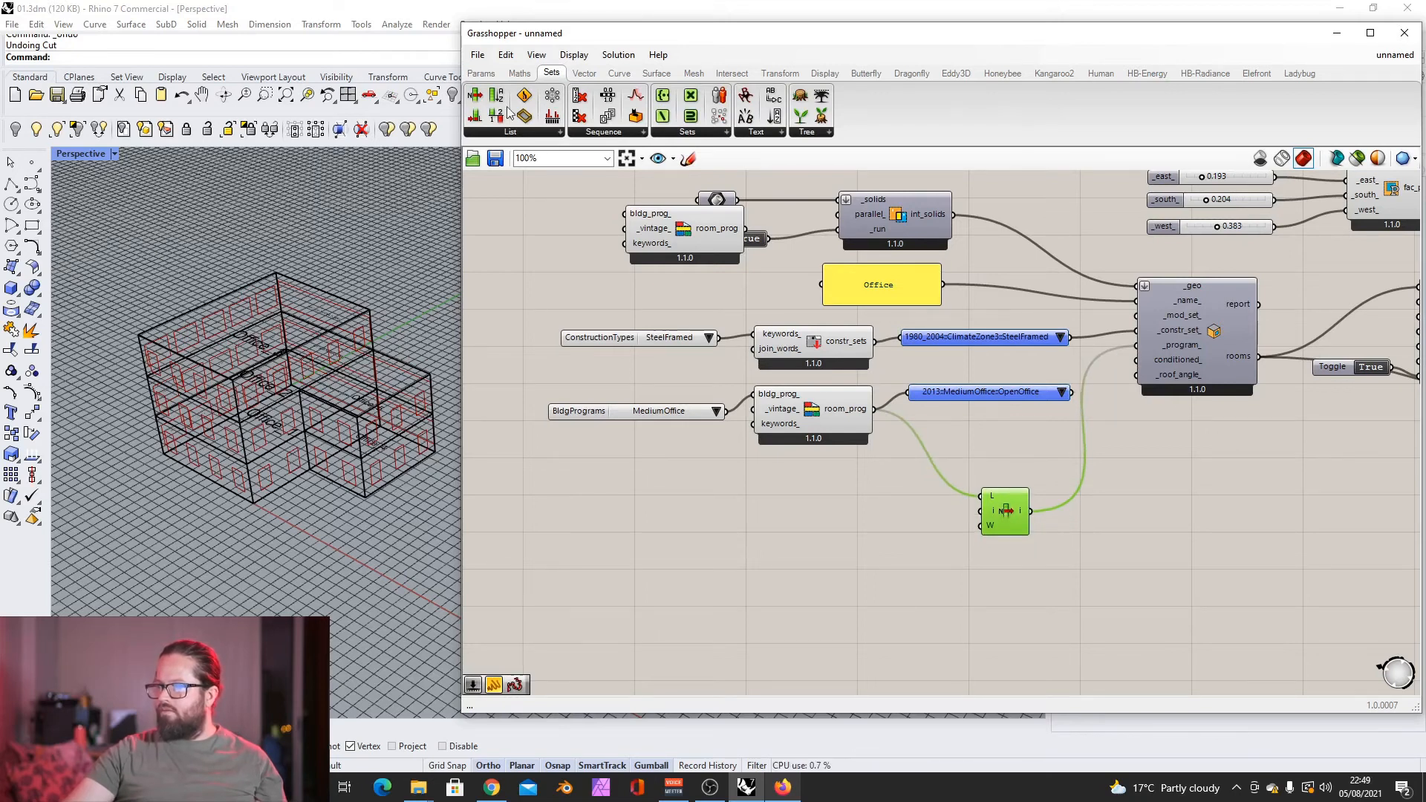
# Step: Add a number slider for the List Item's index input and set it to 4
pyautogui.doubleClick(848, 533)
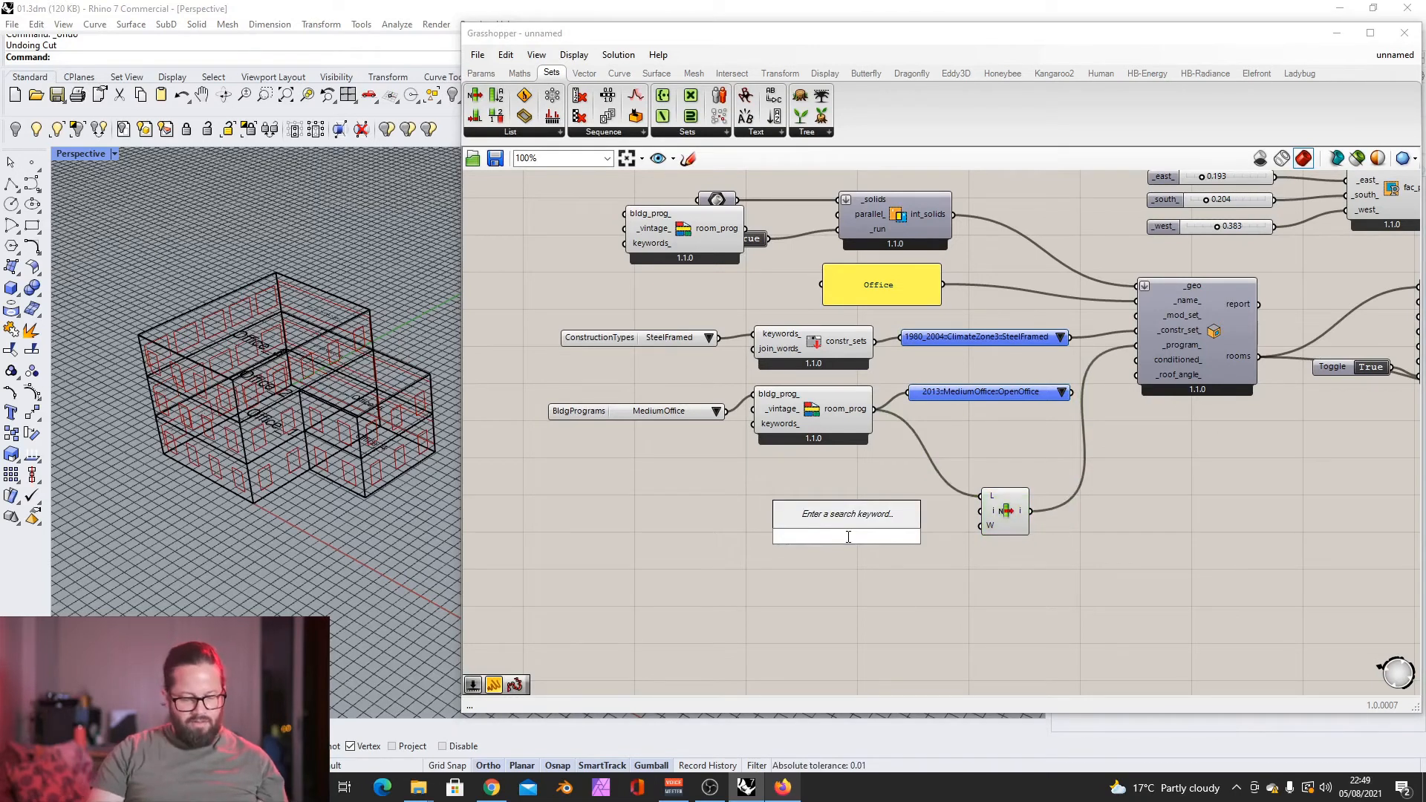
pyautogui.write('sl')
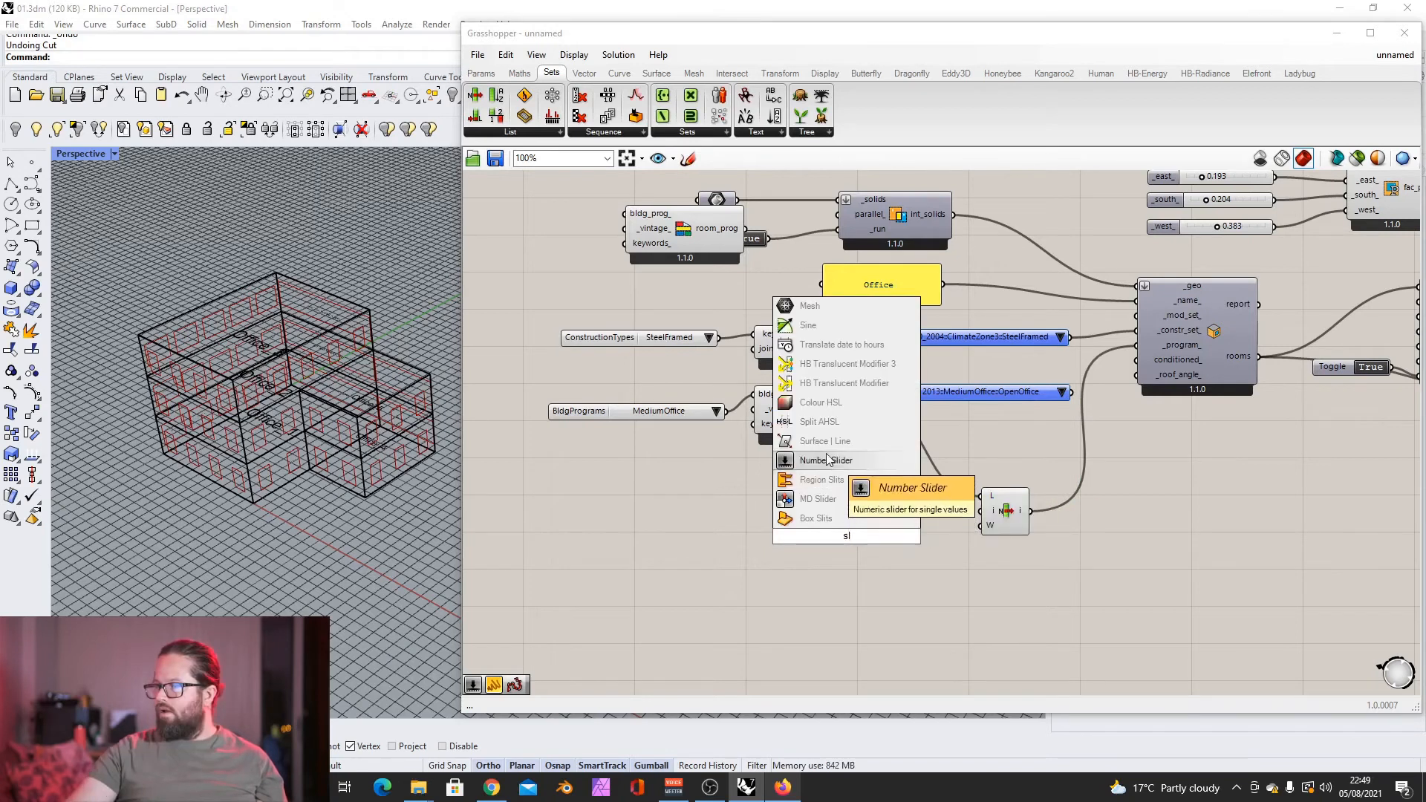
pyautogui.click(833, 461)
pyautogui.doubleClick(790, 537)
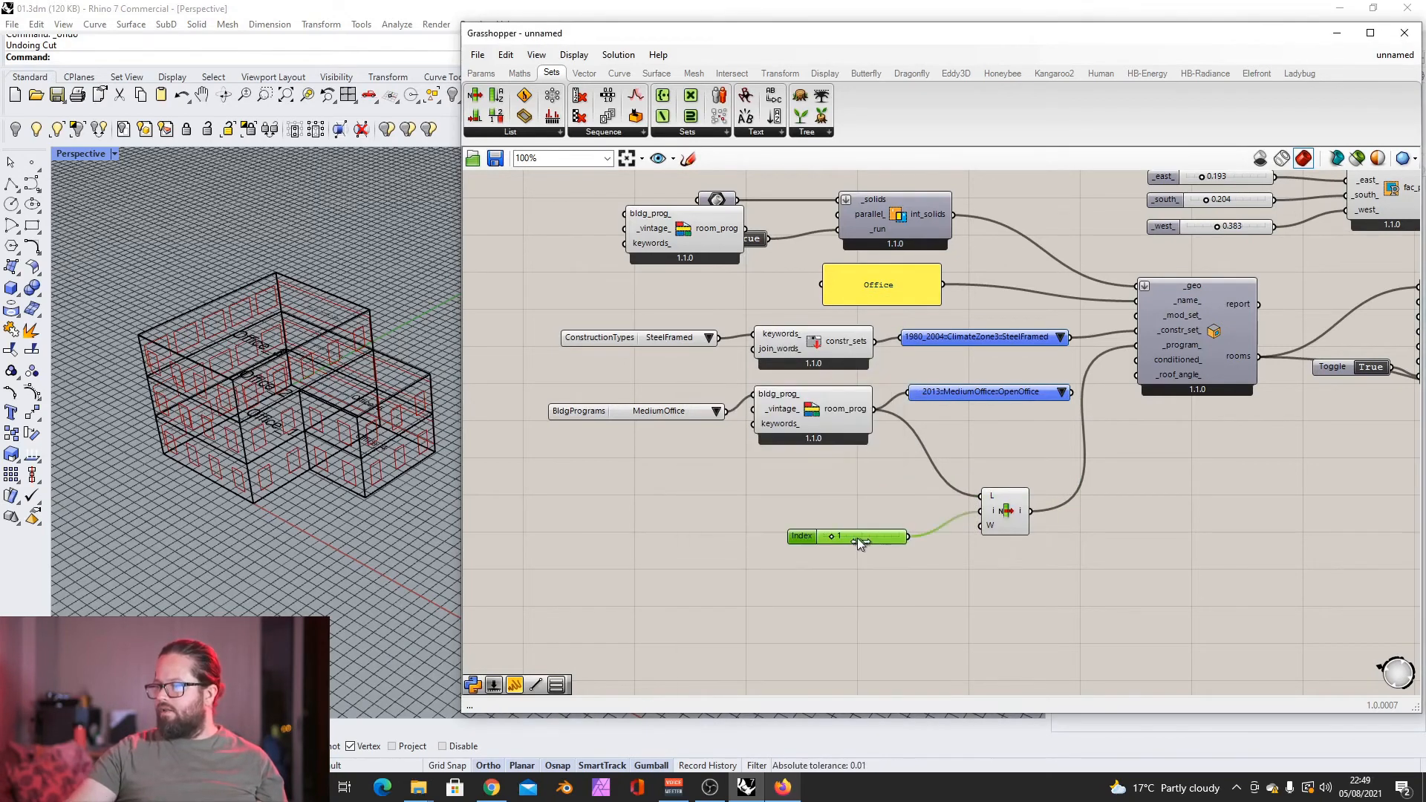
pyautogui.moveTo(857, 553); pyautogui.dragTo(855, 542)
# Step: Add an enlarged panel fed by the List Item output and check the selected program against the room_prog list
pyautogui.click(894, 293)
pyautogui.hotkey('ctrl', 'c')
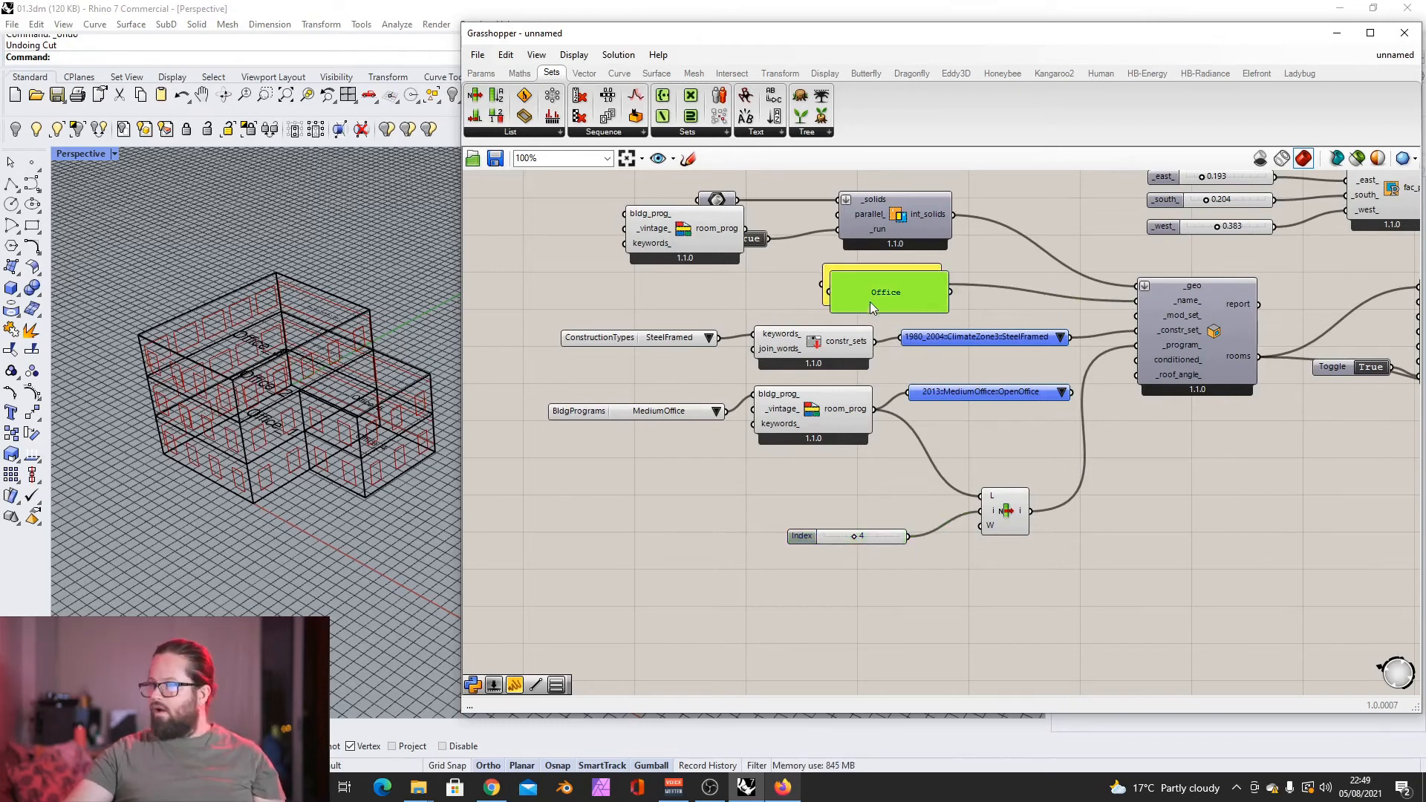
pyautogui.hotkey('ctrl', 'v')
pyautogui.moveTo(1031, 511); pyautogui.dragTo(1225, 672)
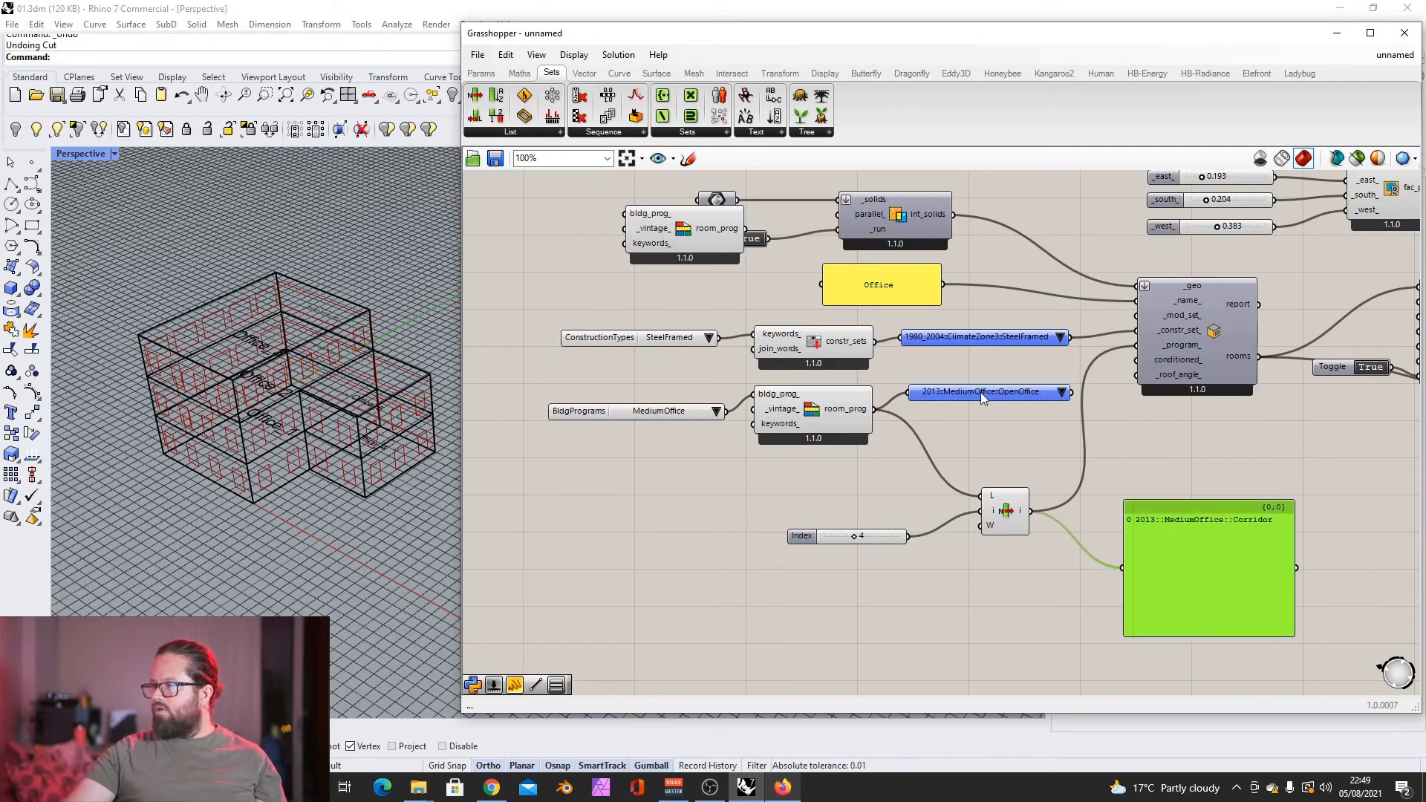
pyautogui.moveTo(844, 416)
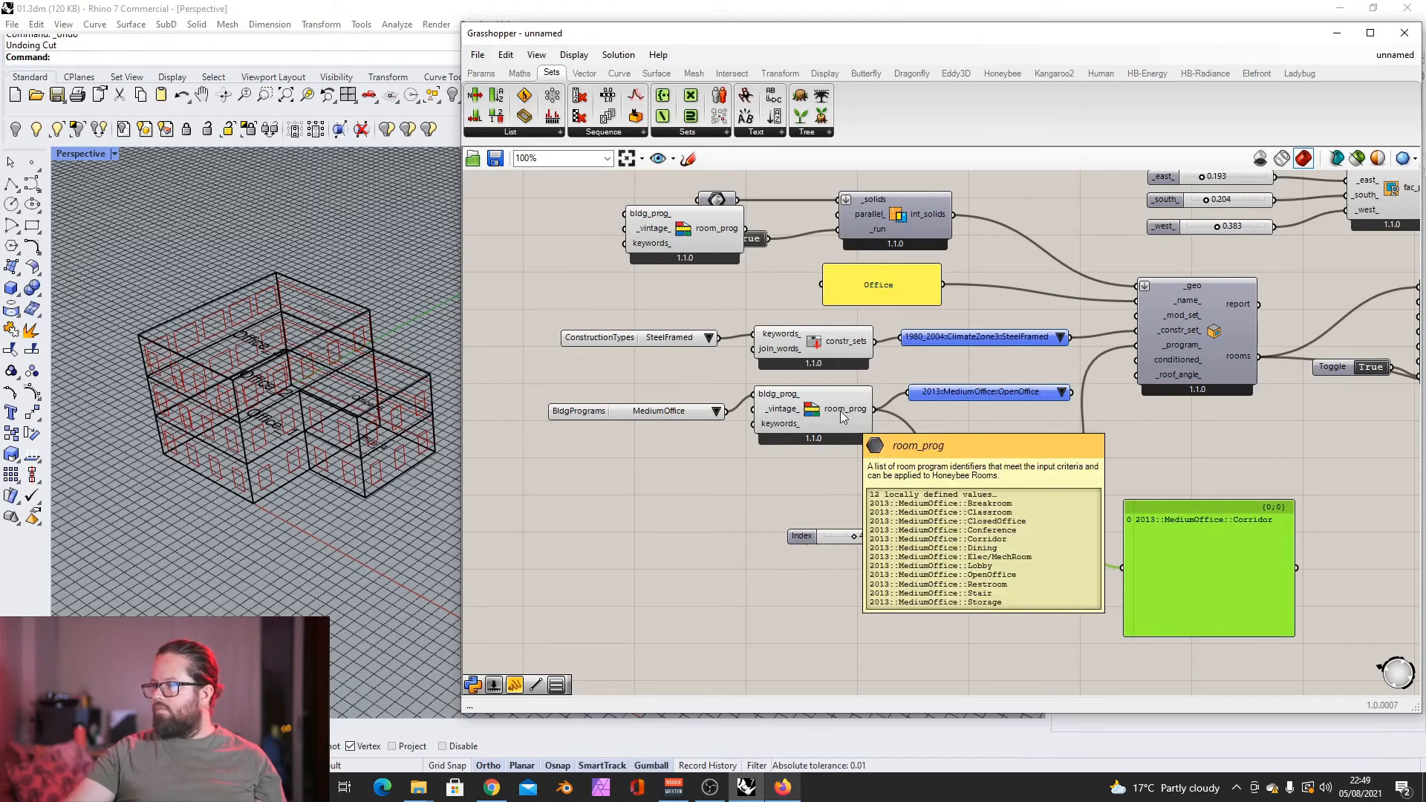
pyautogui.click(843, 416)
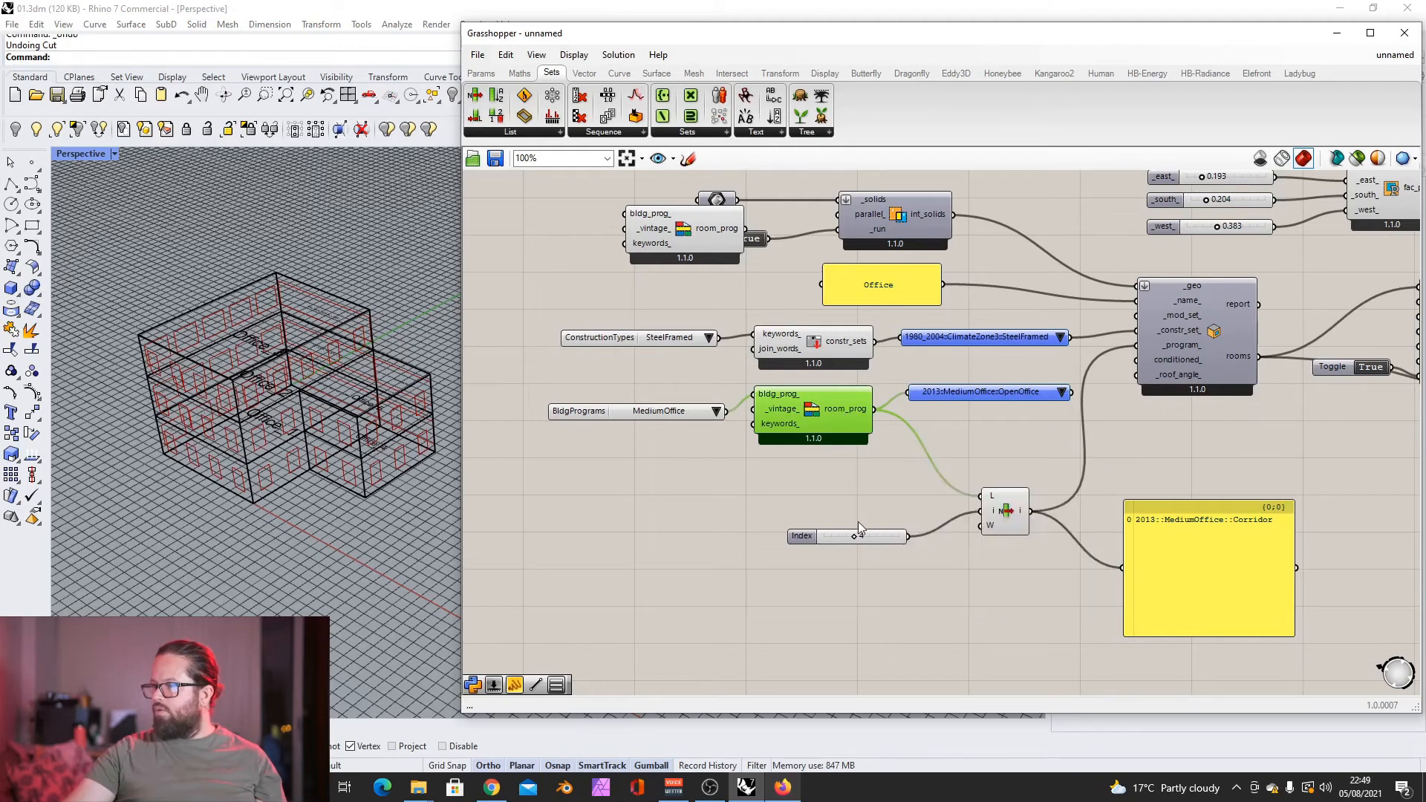
pyautogui.click(1150, 518)
pyautogui.click(875, 538)
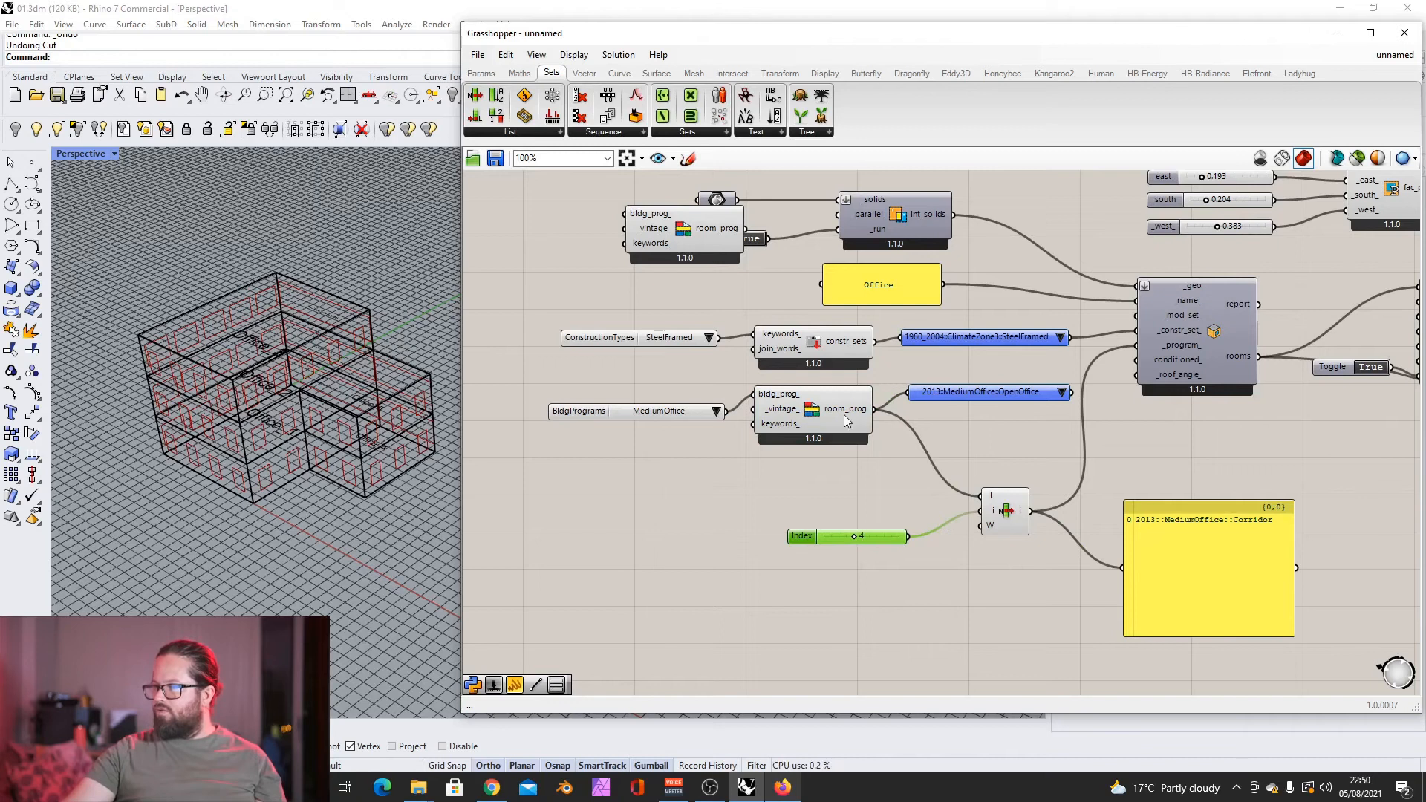
# Step: Reconnect the OpenOffice selector to the room component's _program_ input and remove the List Item with its index slider and panel
pyautogui.moveTo(1014, 389); pyautogui.dragTo(1010, 383)
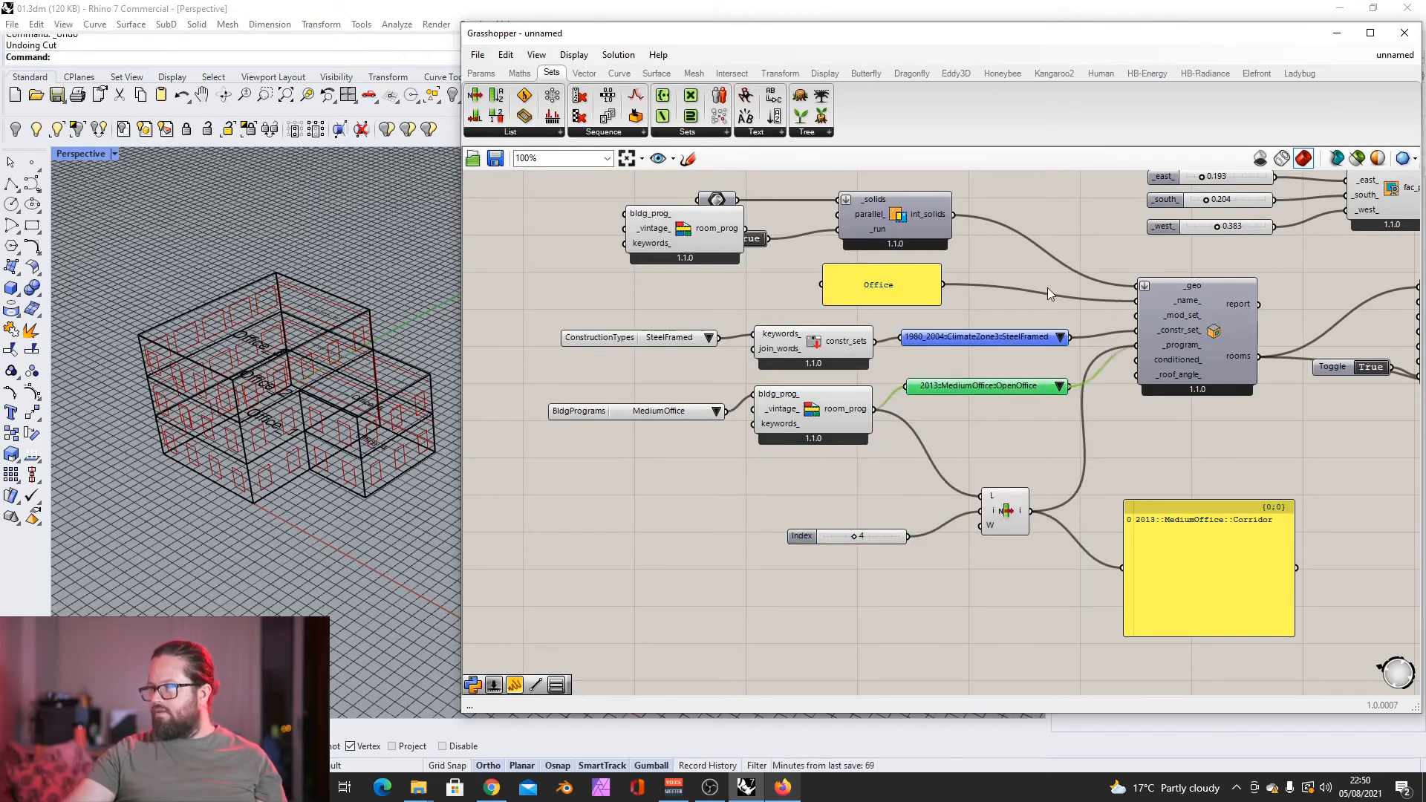
pyautogui.click(1101, 73)
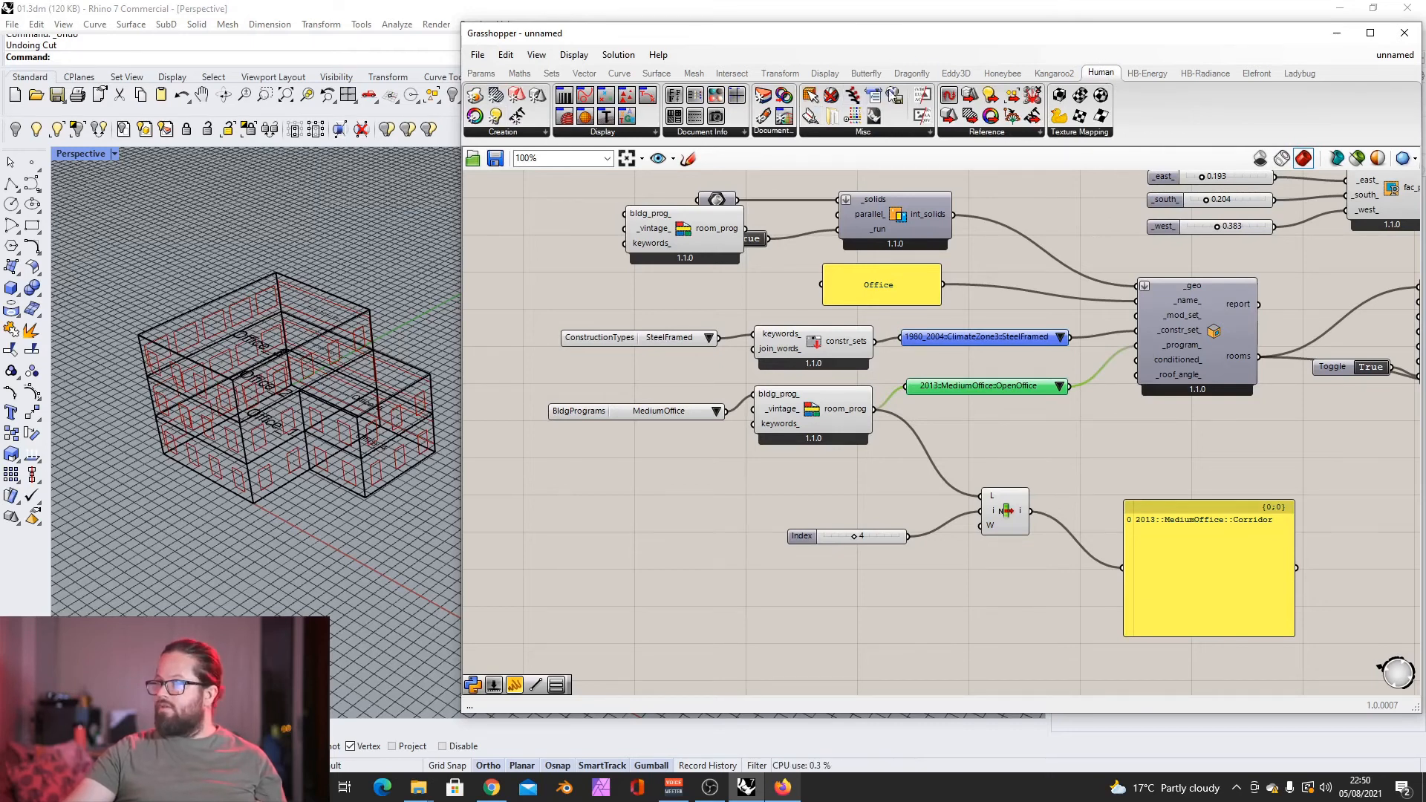
pyautogui.hotkey('ctrl', 'z')
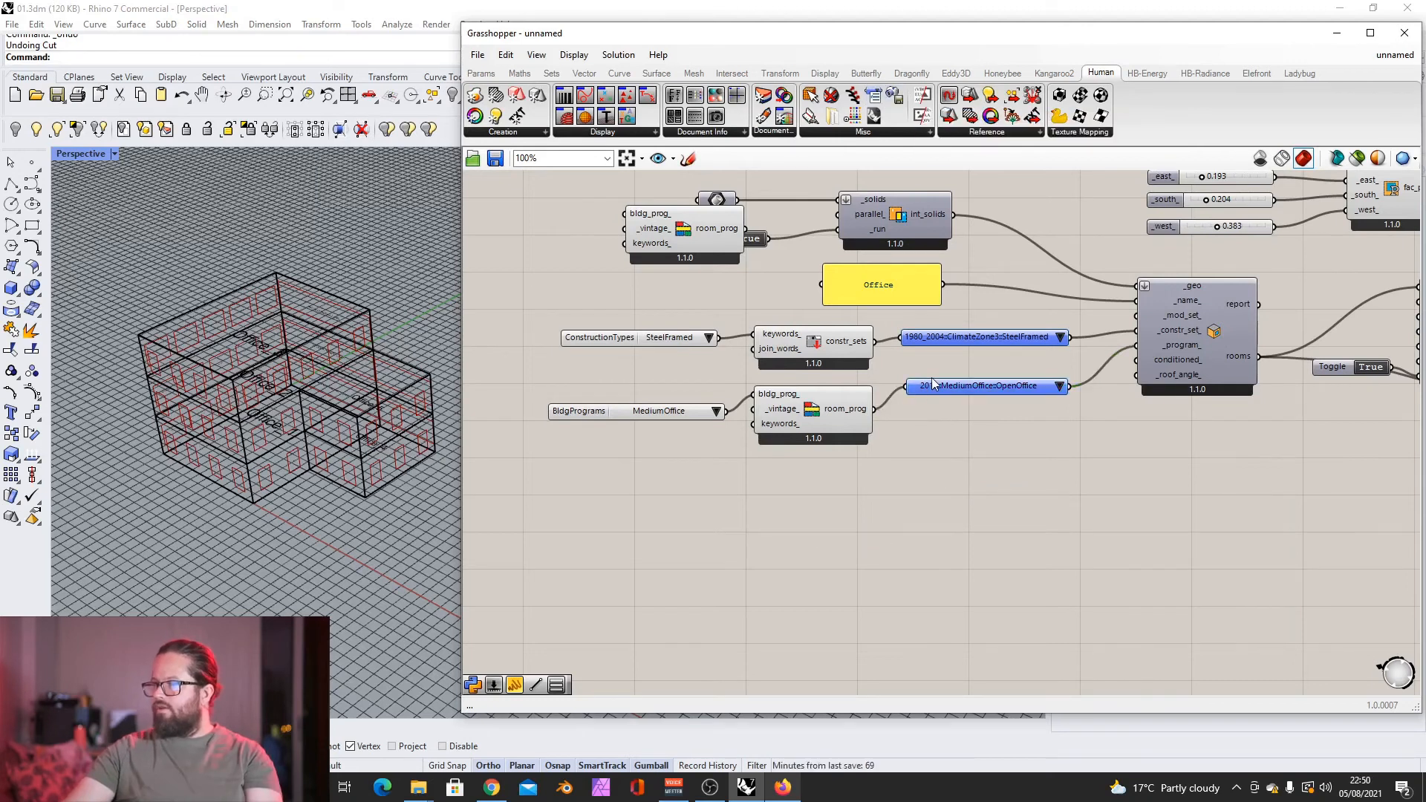
pyautogui.click(933, 382)
# Step: Line up the room, adjacency and aperture components in one row, and move the window ratio sliders with their parameters component closer
pyautogui.scroll(-4, 248, 367)
pyautogui.moveTo(248, 366); pyautogui.dragTo(274, 368, button='right')
pyautogui.click(690, 394)
pyautogui.scroll(-9, 689, 399)
pyautogui.moveTo(1022, 613); pyautogui.dragTo(945, 543, button='right')
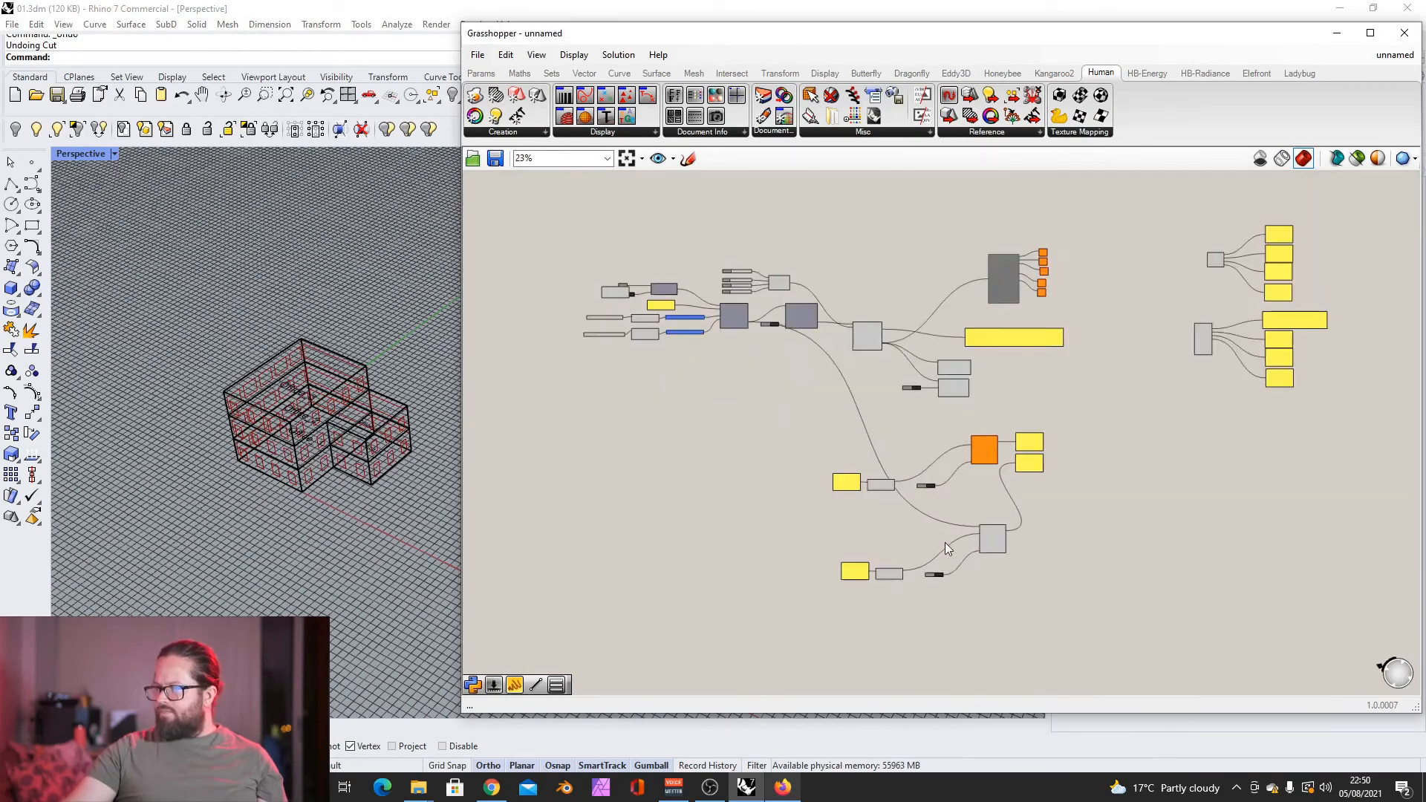
pyautogui.scroll(6, 960, 444)
pyautogui.scroll(-3, 1041, 496)
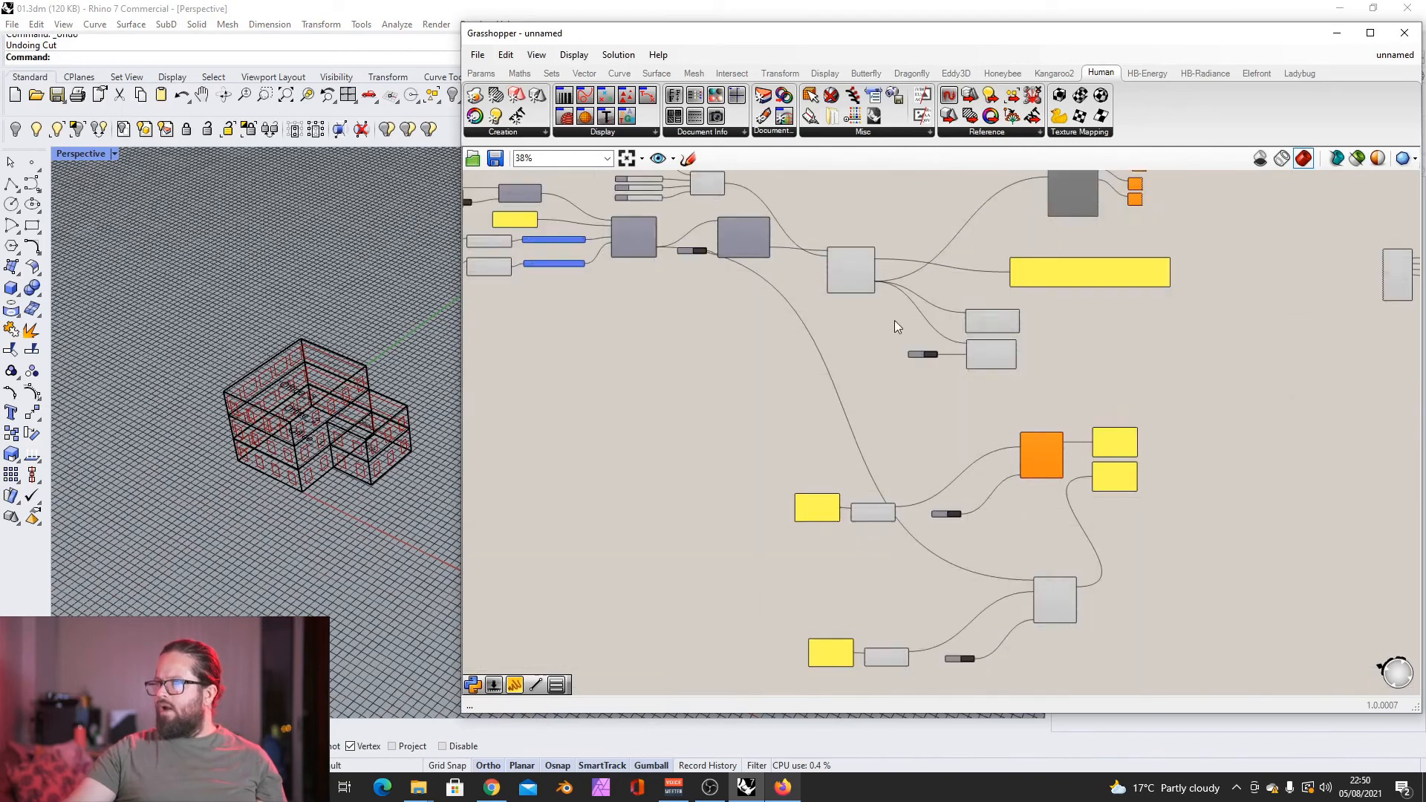
pyautogui.moveTo(638, 259); pyautogui.dragTo(713, 292, button='right')
pyautogui.scroll(3, 719, 292)
pyautogui.moveTo(850, 363); pyautogui.dragTo(883, 389, button='right')
pyautogui.moveTo(750, 280); pyautogui.dragTo(750, 269)
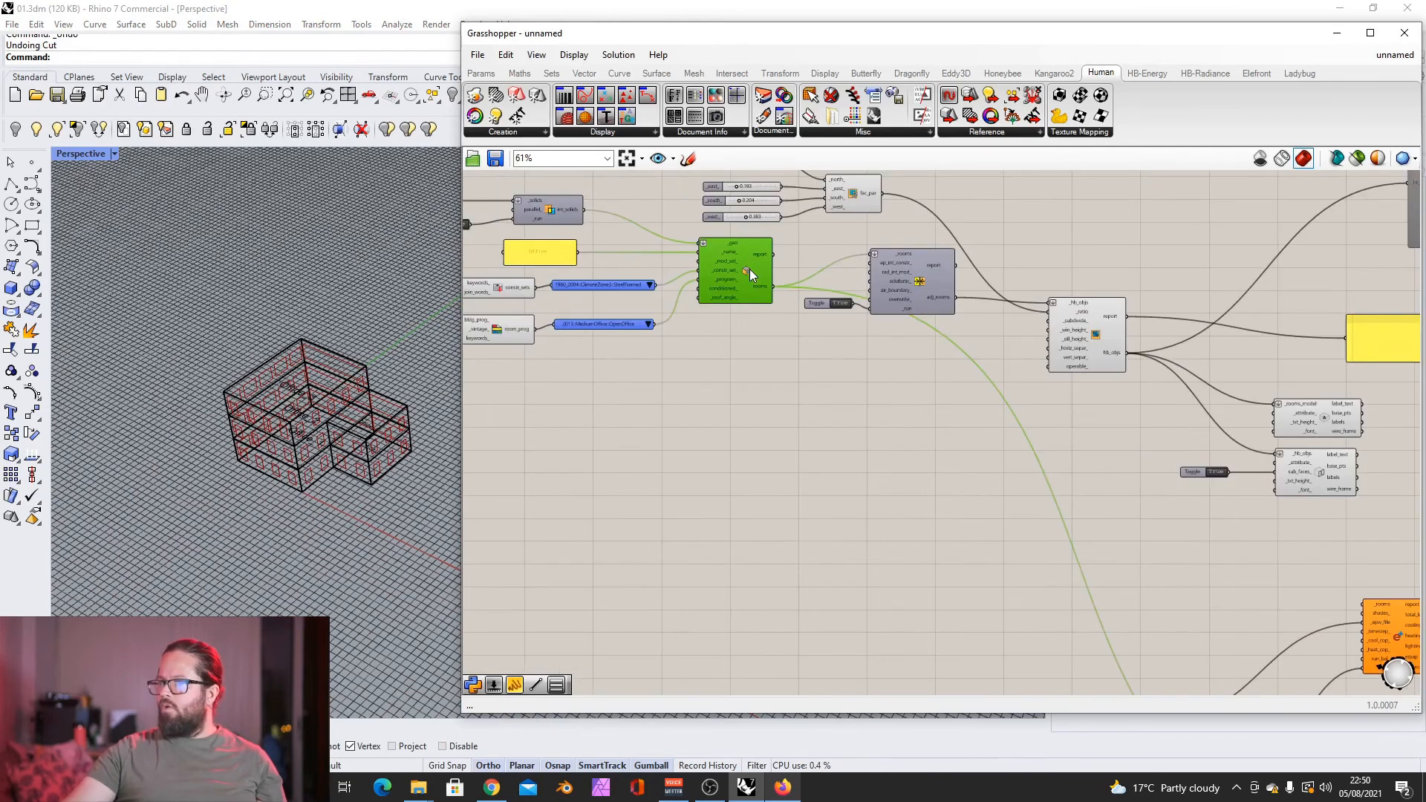
pyautogui.moveTo(928, 273); pyautogui.dragTo(930, 264)
pyautogui.moveTo(1058, 320); pyautogui.dragTo(1030, 366, button='right')
pyautogui.moveTo(1070, 378); pyautogui.dragTo(1068, 309)
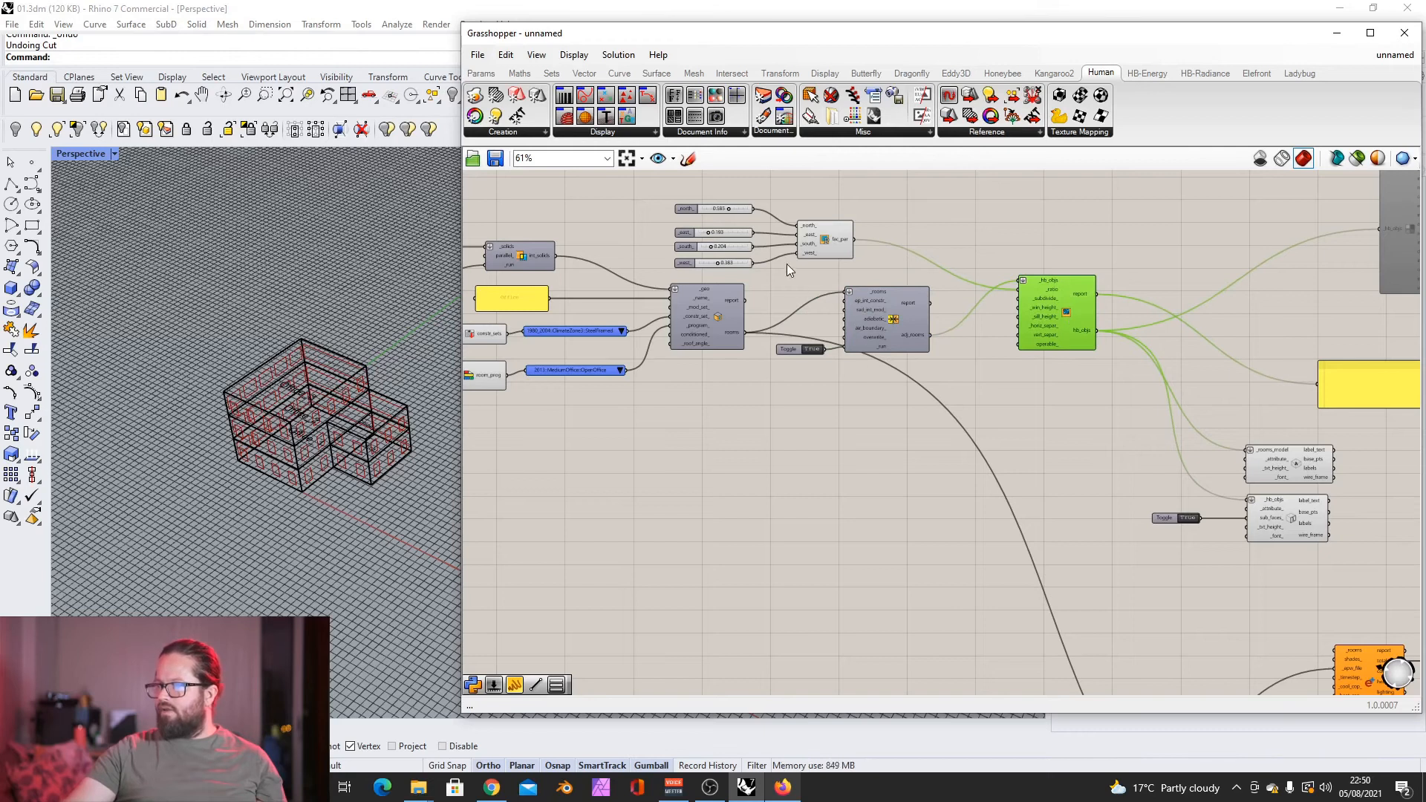
pyautogui.moveTo(653, 188); pyautogui.dragTo(864, 276)
# Step: Connect the model's rooms to the _rooms input of the upper annual loads simulation that is missing them
pyautogui.scroll(-3, 854, 292)
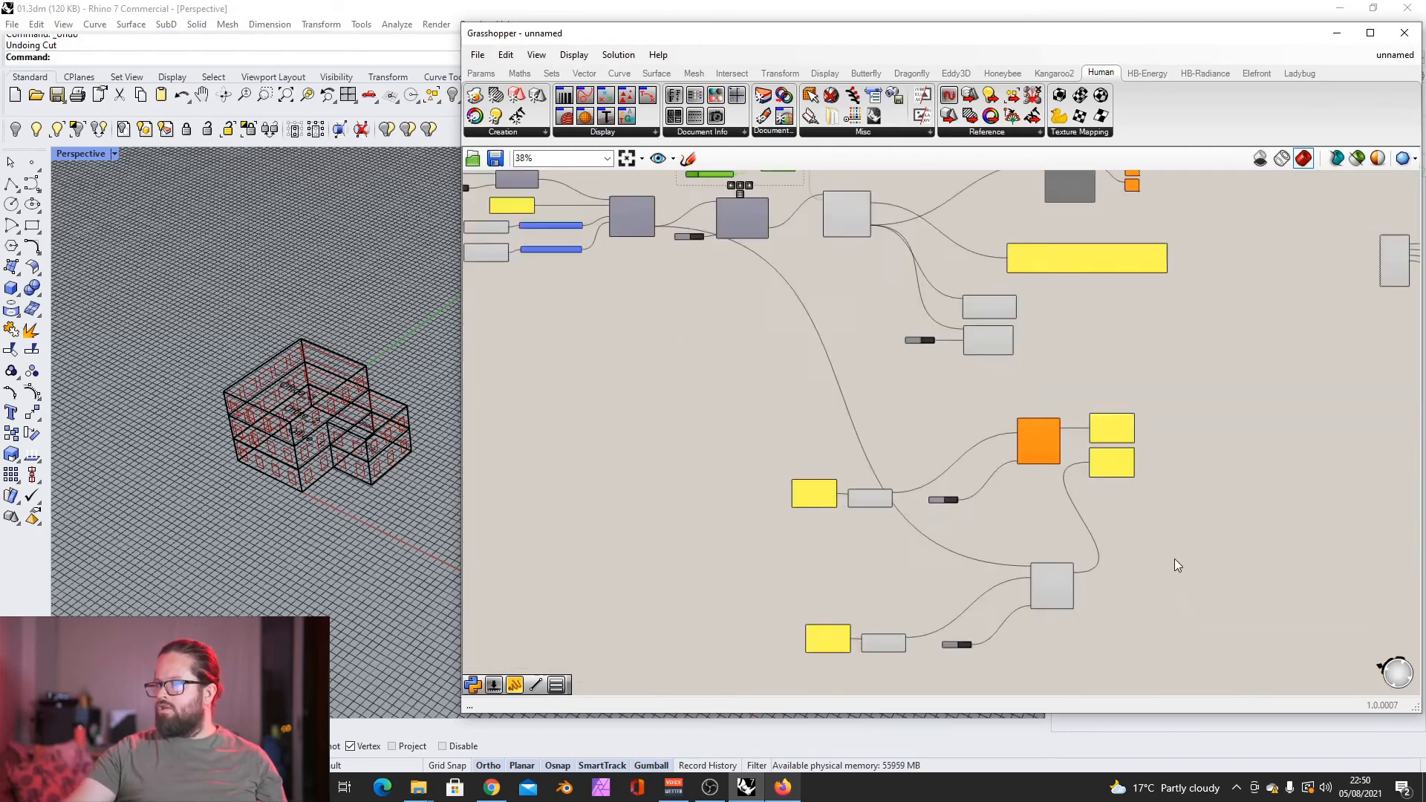
pyautogui.scroll(5, 1148, 497)
pyautogui.scroll(-2, 1121, 437)
pyautogui.moveTo(1120, 437); pyautogui.dragTo(1154, 593, button='right')
pyautogui.scroll(-4, 927, 479)
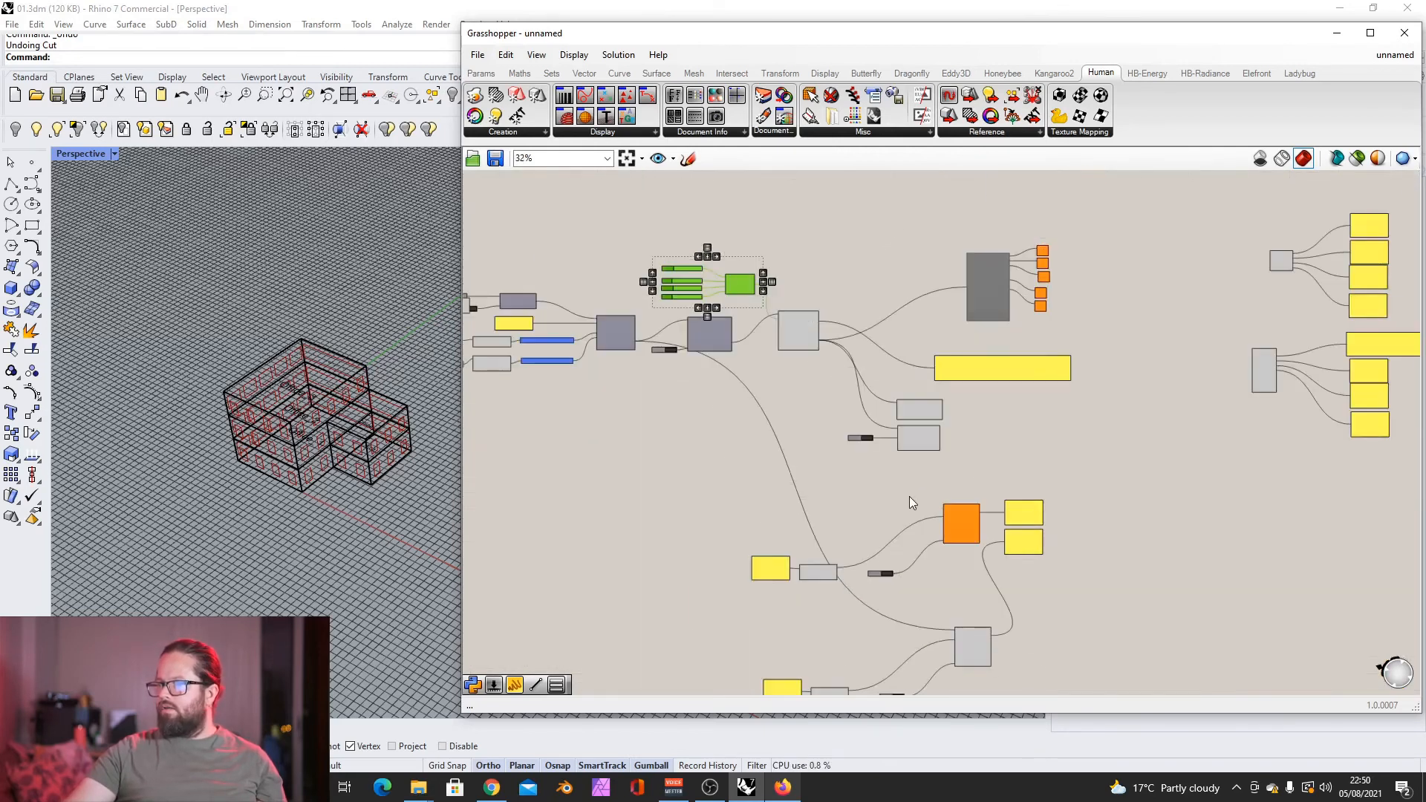
pyautogui.scroll(3, 939, 653)
pyautogui.click(996, 629)
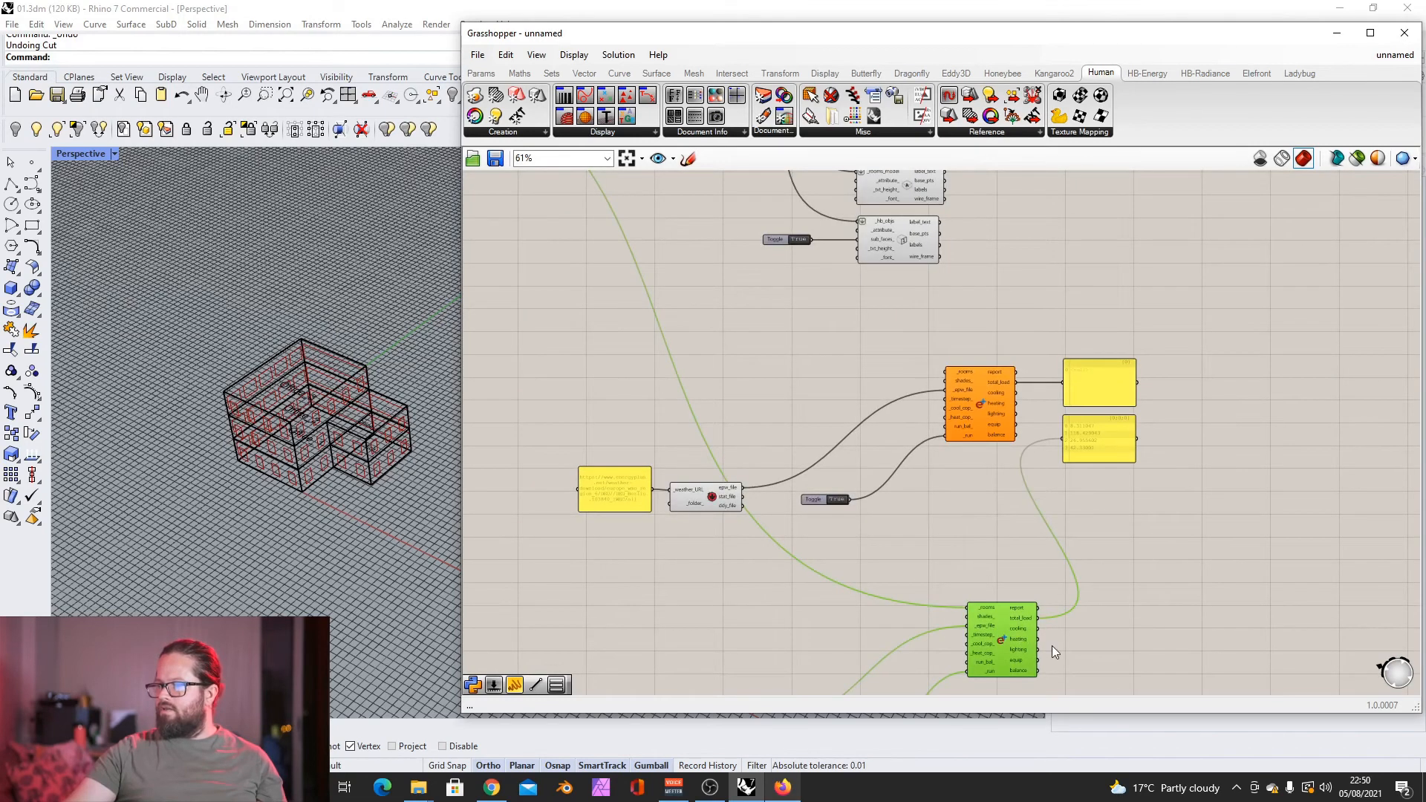
pyautogui.scroll(-2, 1052, 644)
pyautogui.scroll(-2, 587, 259)
pyautogui.scroll(6, 589, 239)
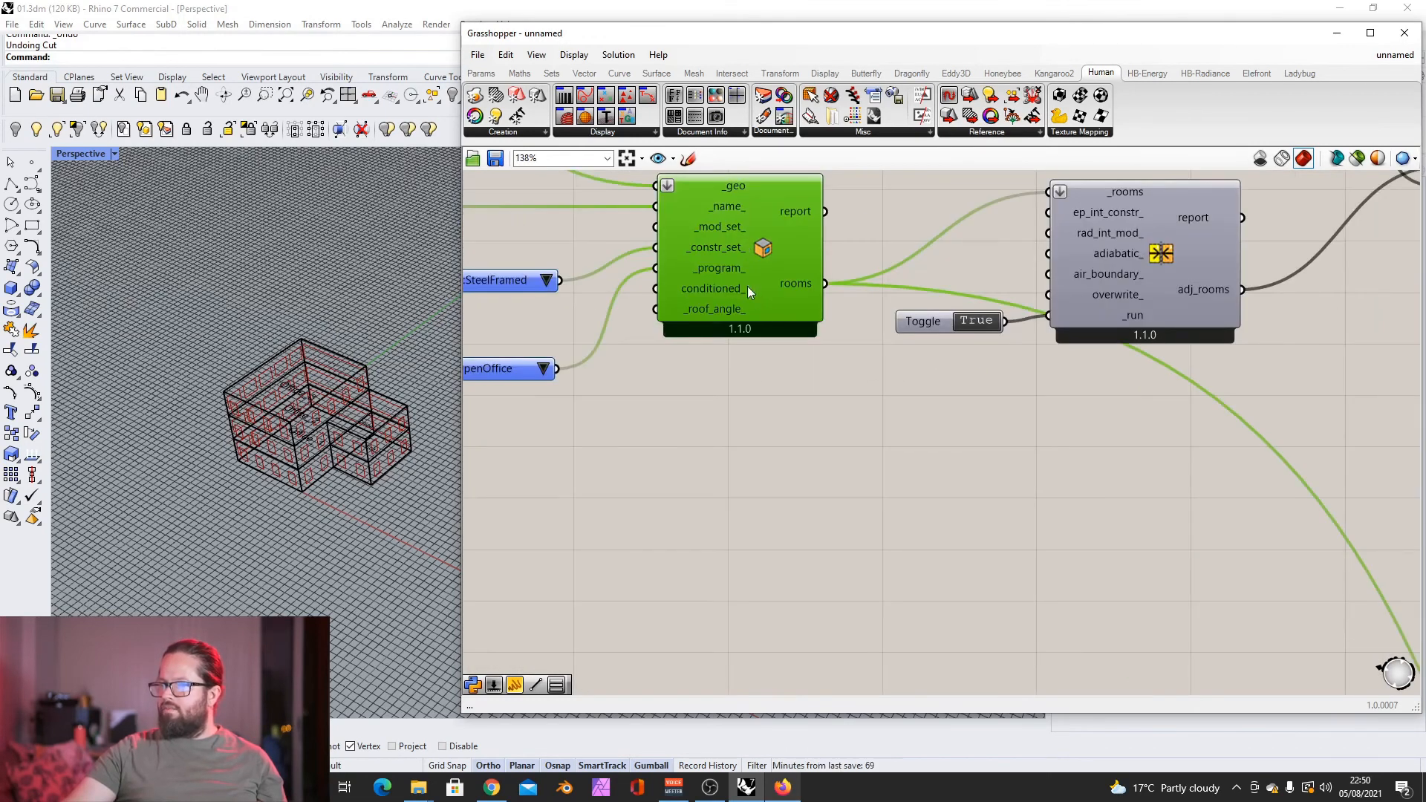
pyautogui.scroll(-5, 801, 288)
pyautogui.scroll(3, 917, 283)
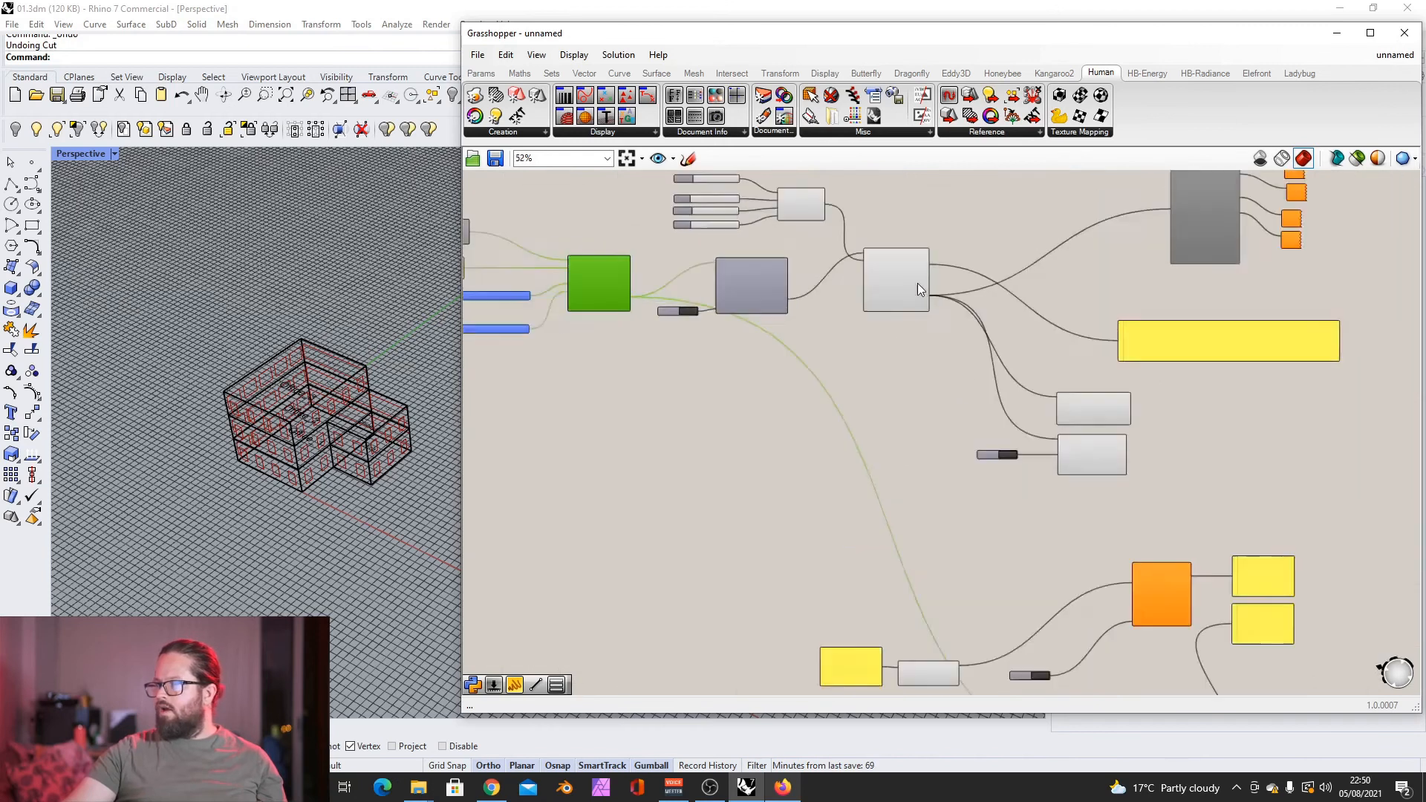
pyautogui.scroll(-5, 796, 278)
pyautogui.scroll(3, 931, 446)
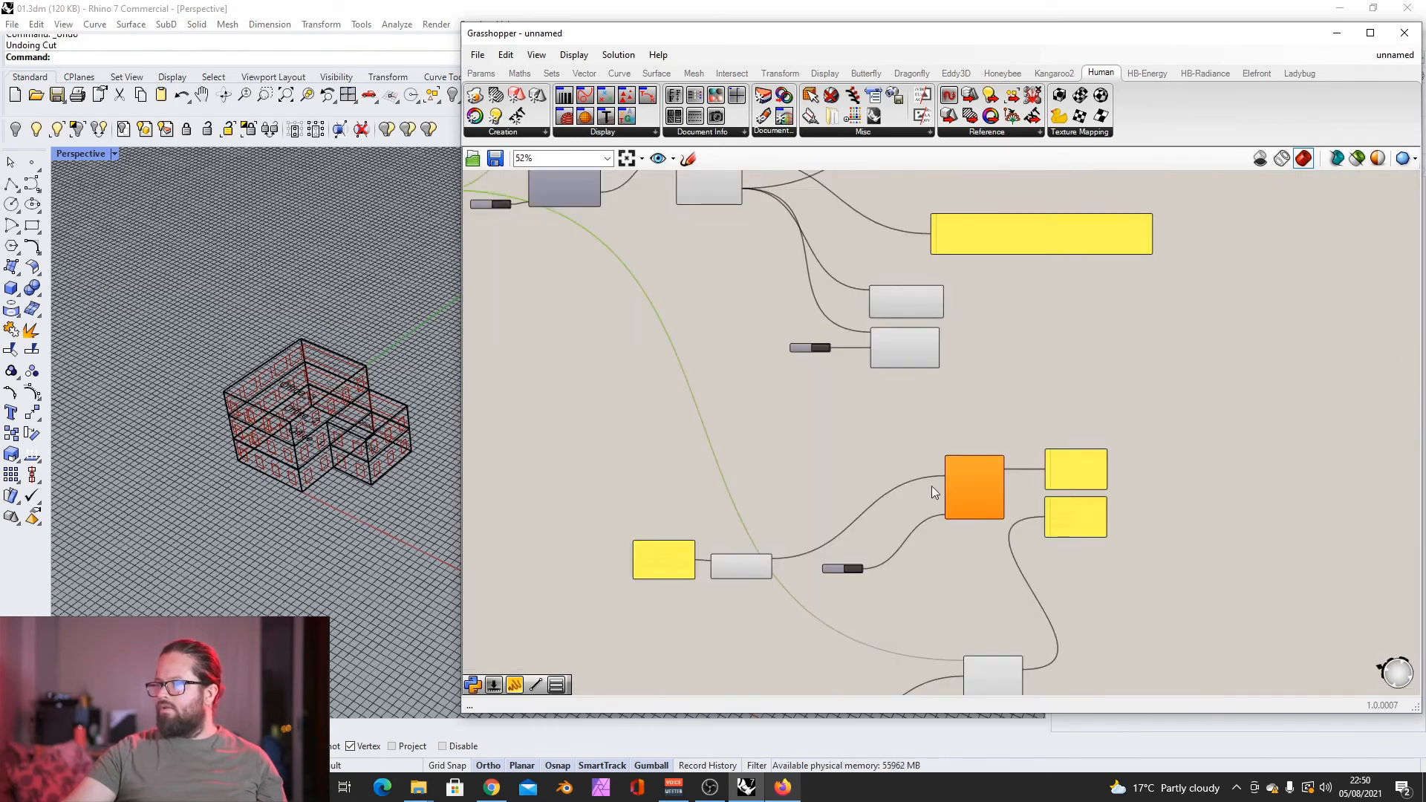
pyautogui.scroll(-1, 931, 486)
pyautogui.scroll(3, 792, 236)
pyautogui.scroll(2, 791, 235)
pyautogui.moveTo(747, 227); pyautogui.dragTo(743, 428)
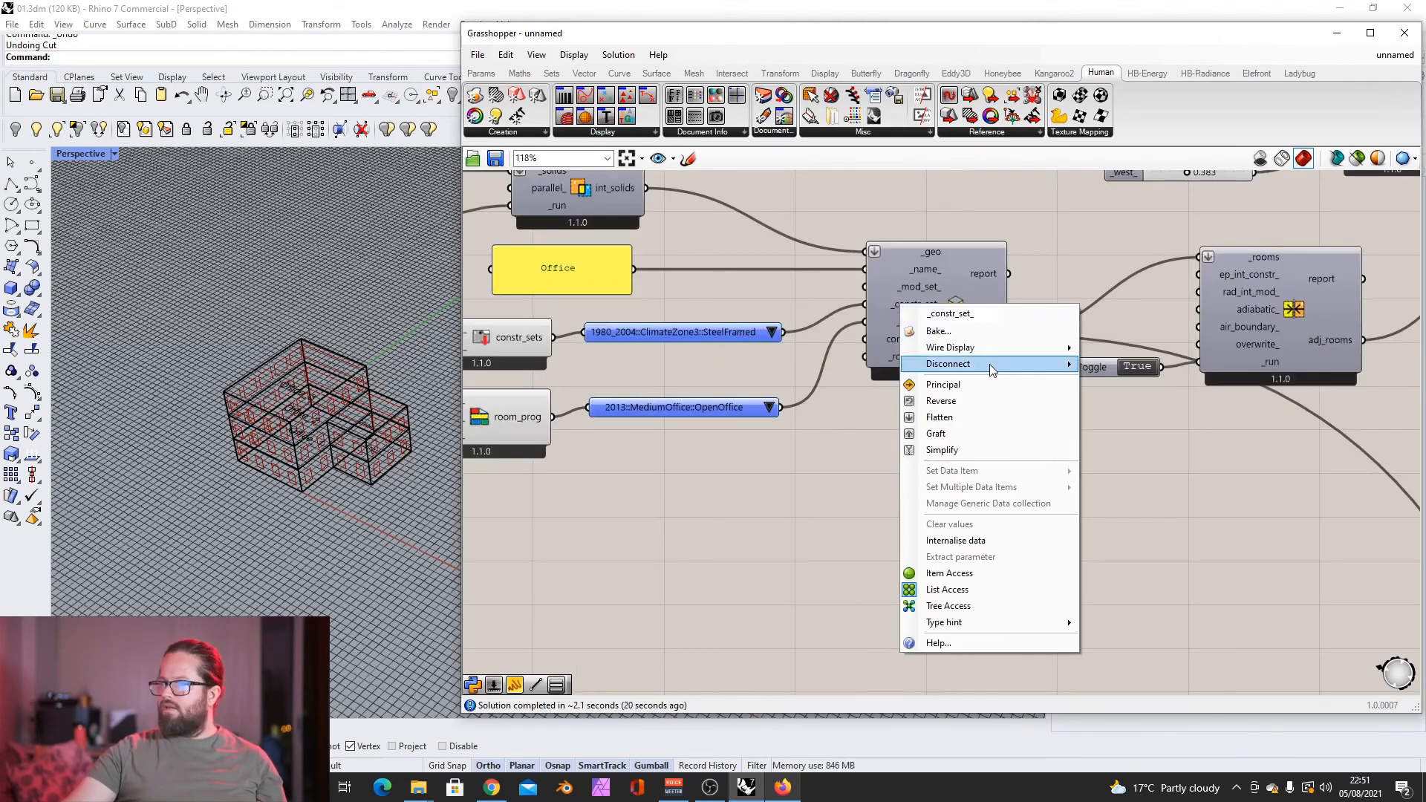
# Step: Disconnect the construction set from the room component's _constr_set_ input and compare the total_load results of the two simulations
pyautogui.moveTo(990, 364)
pyautogui.click(1097, 368)
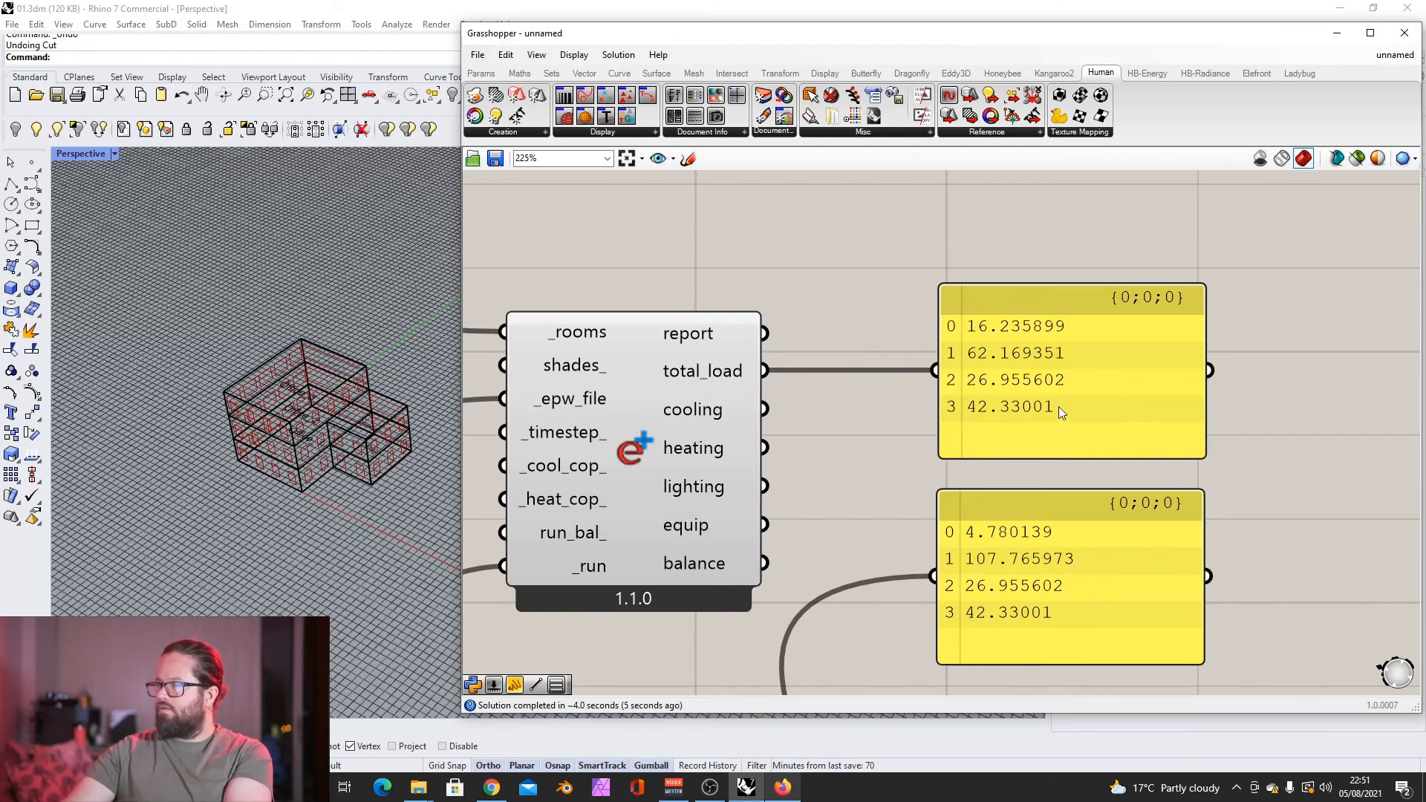
pyautogui.moveTo(717, 380)
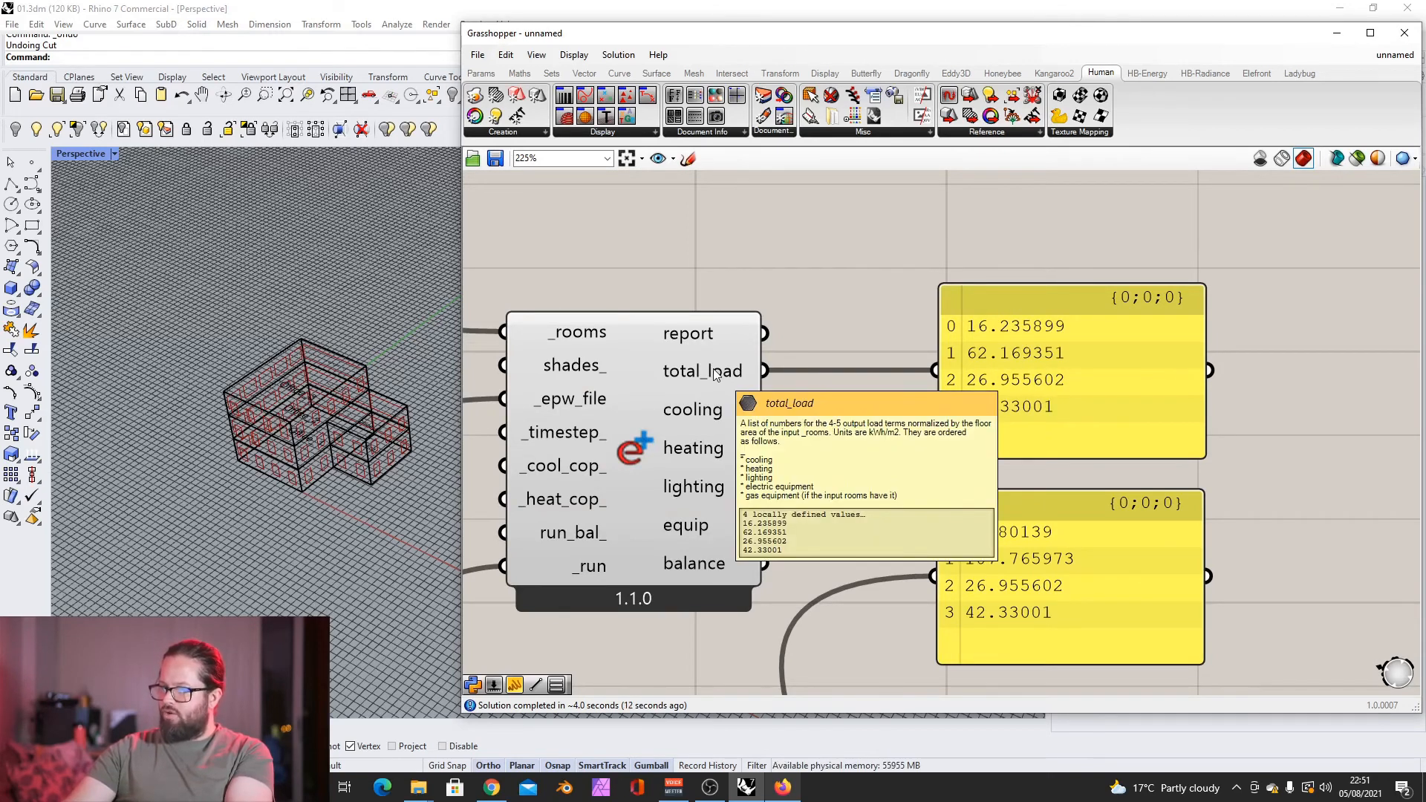
pyautogui.scroll(-8, 908, 370)
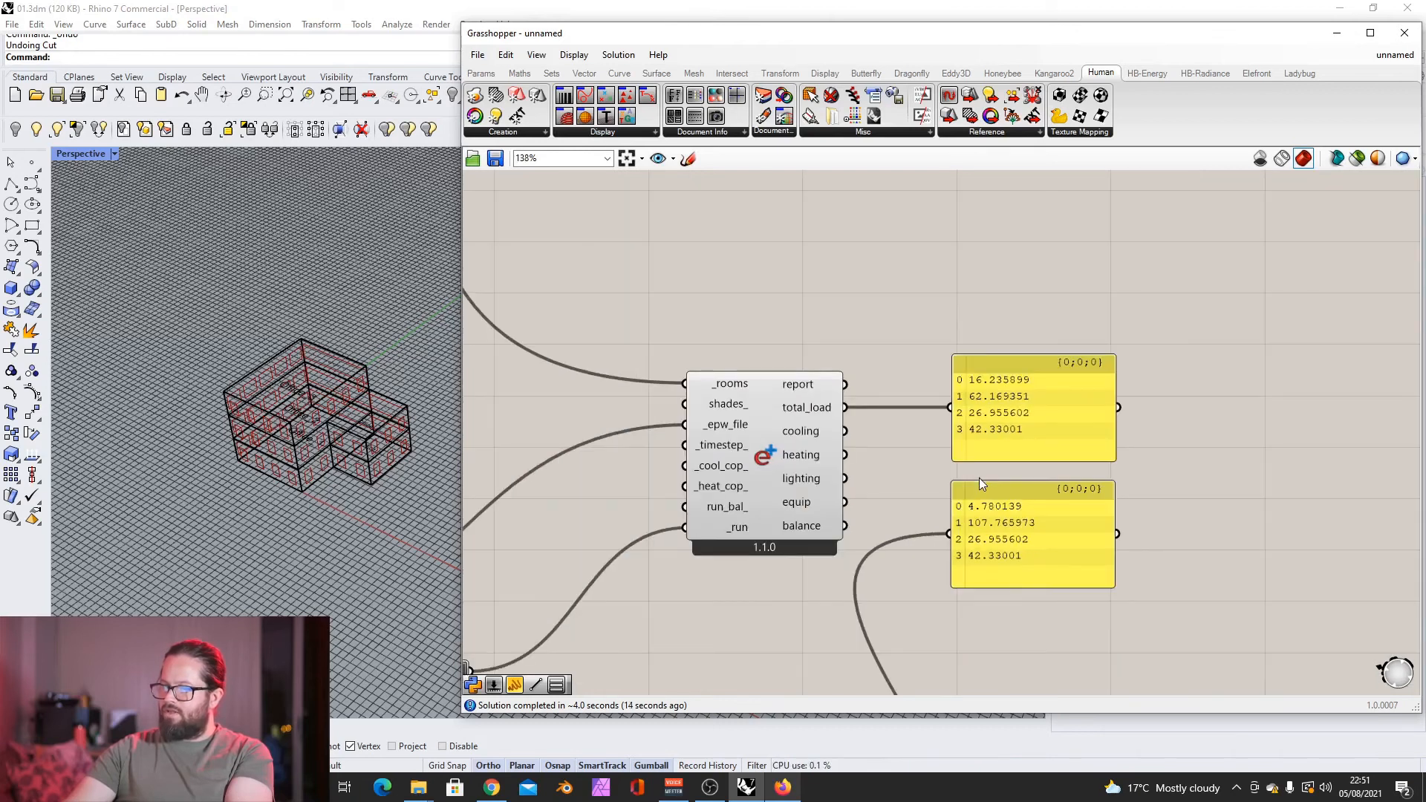
pyautogui.scroll(7, 698, 415)
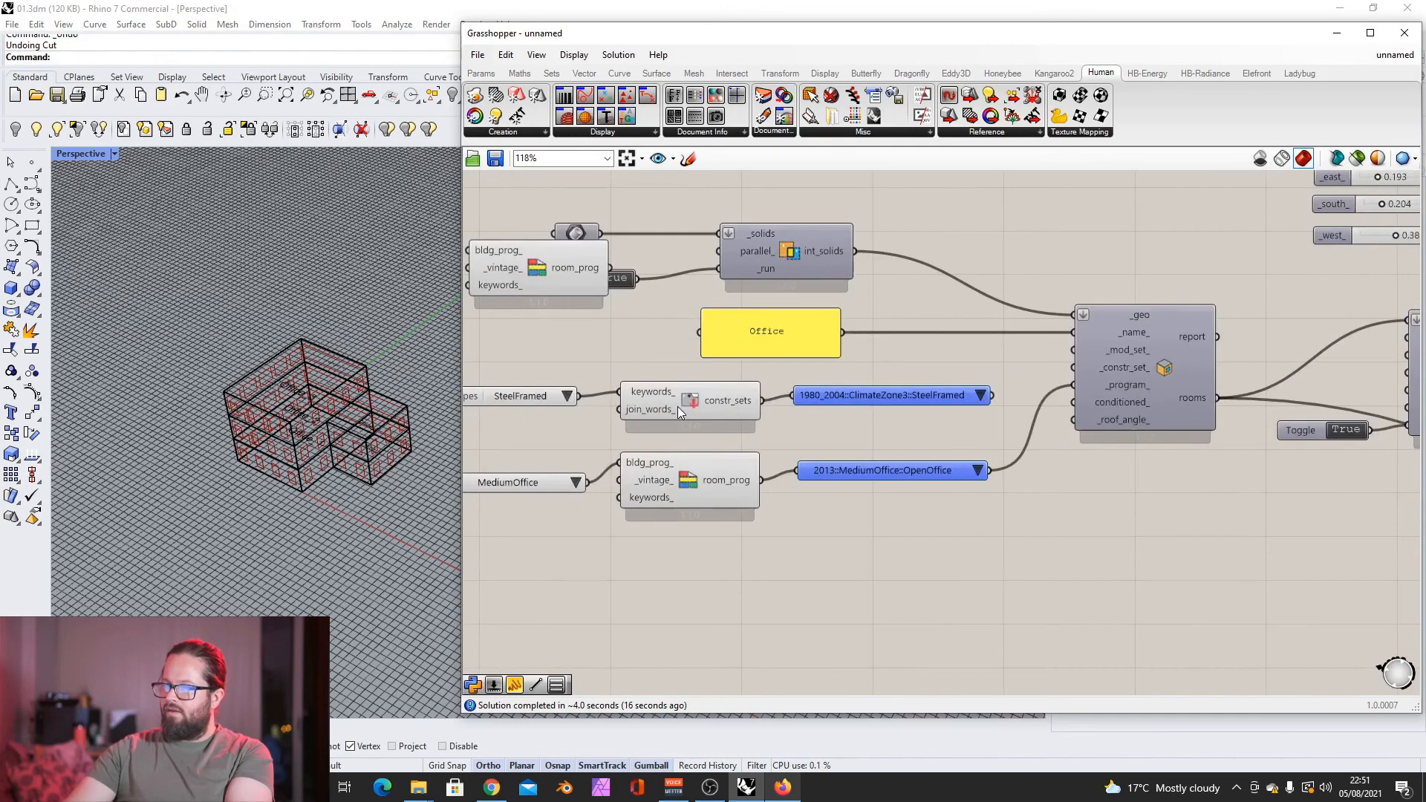
# Step: Rearrange the ConstructionTypes selector, Office panel, solids intersection component and SteelFramed selector in front of the room component
pyautogui.moveTo(661, 363); pyautogui.dragTo(681, 355)
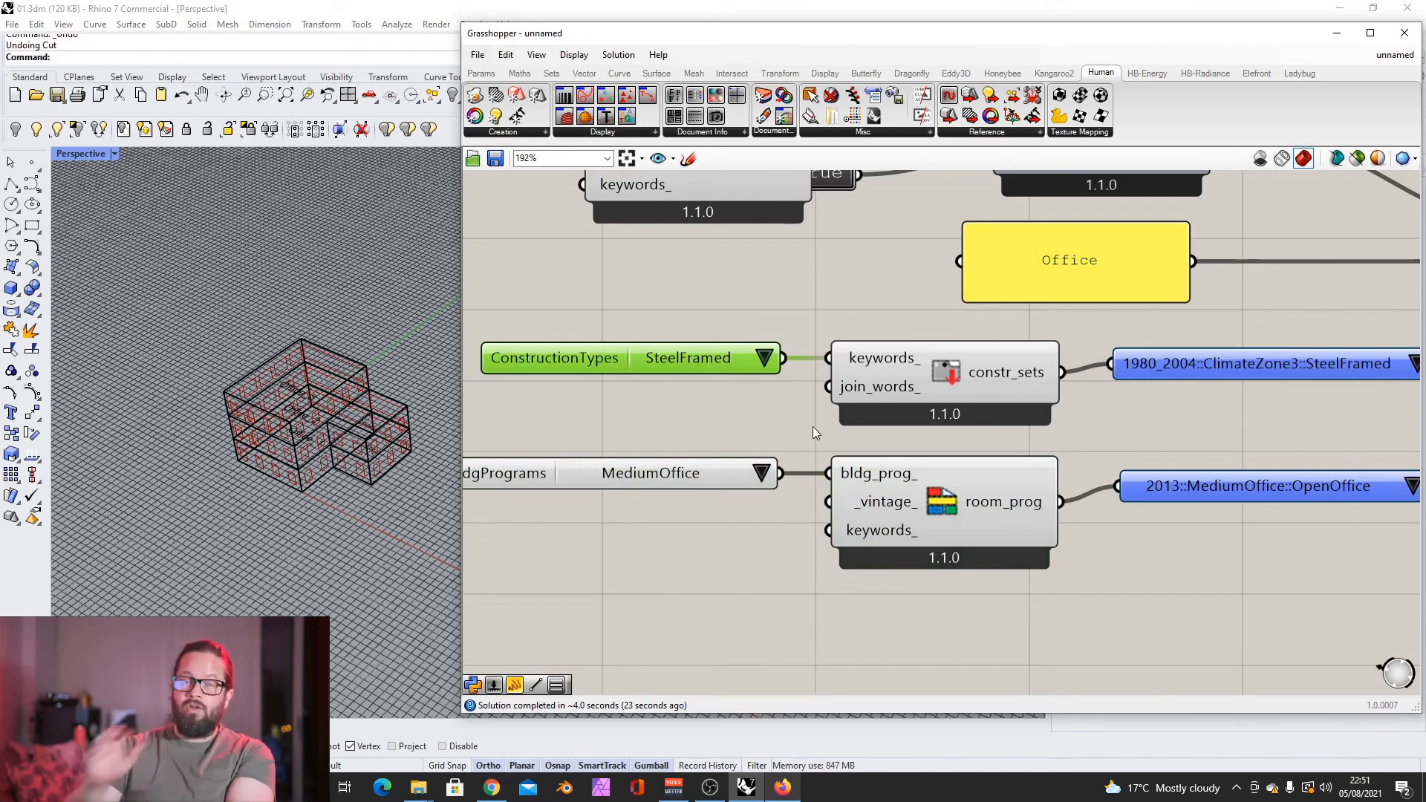
pyautogui.scroll(-4, 728, 435)
pyautogui.scroll(2, 1010, 413)
pyautogui.moveTo(789, 337); pyautogui.dragTo(918, 337)
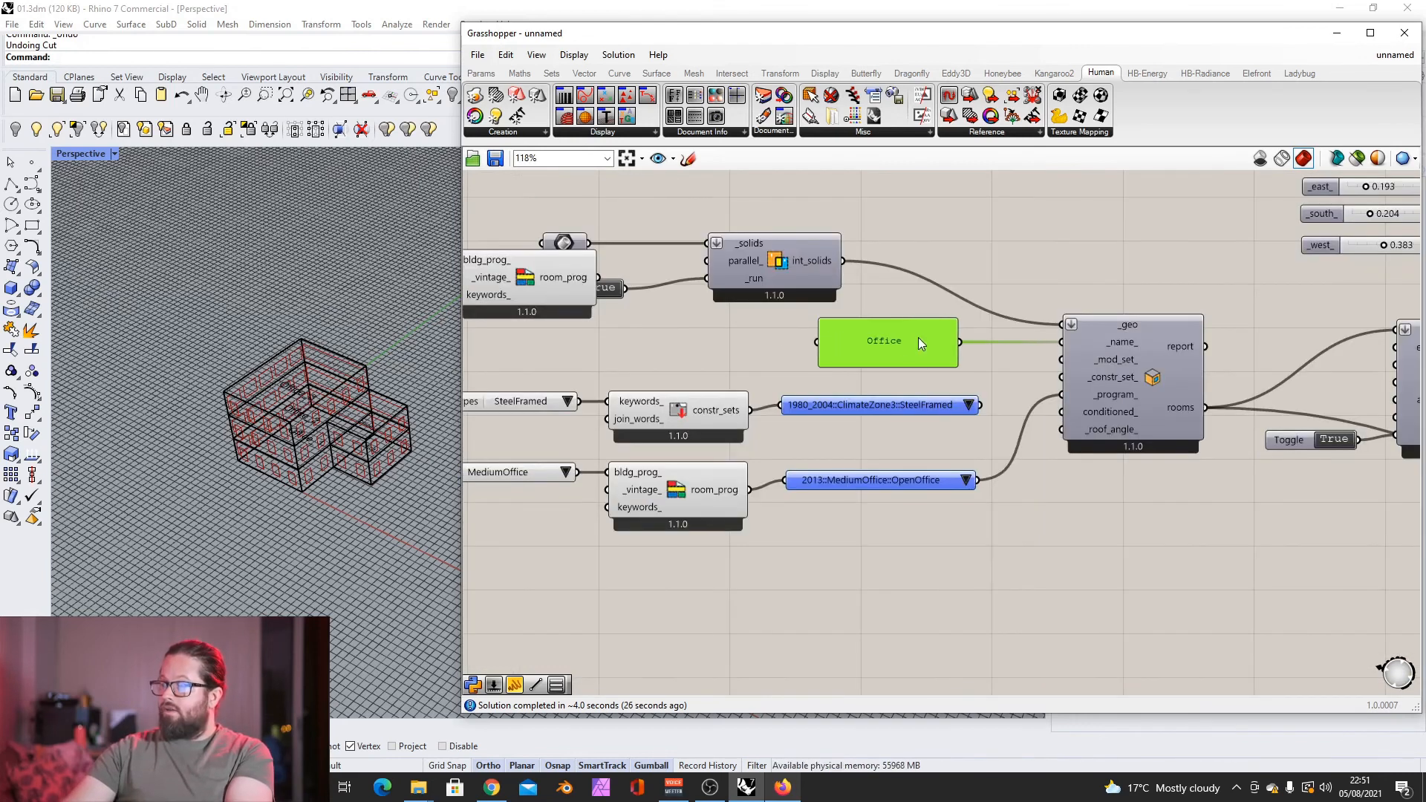
pyautogui.moveTo(792, 270); pyautogui.dragTo(904, 239)
pyautogui.scroll(-1, 946, 414)
pyautogui.scroll(2, 867, 390)
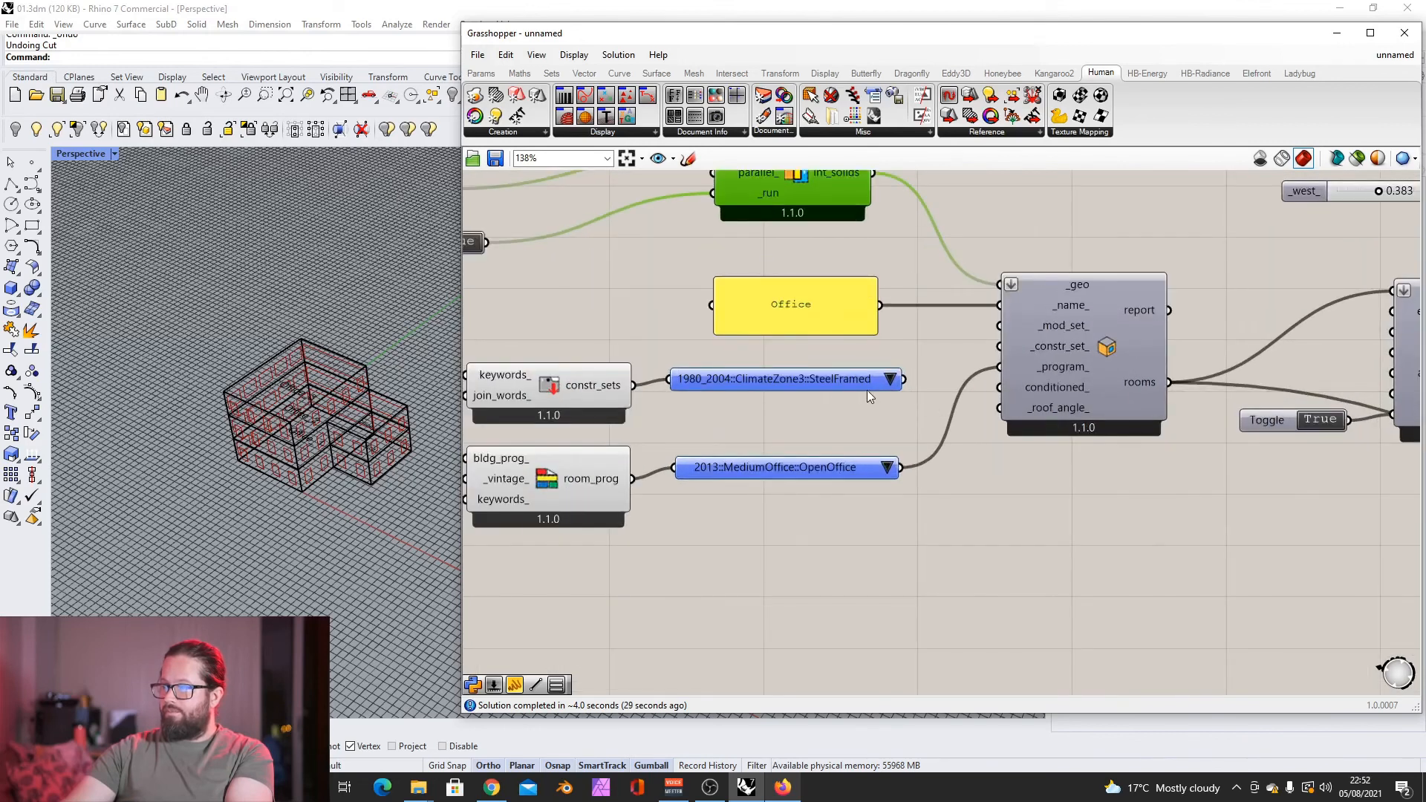
pyautogui.click(869, 388)
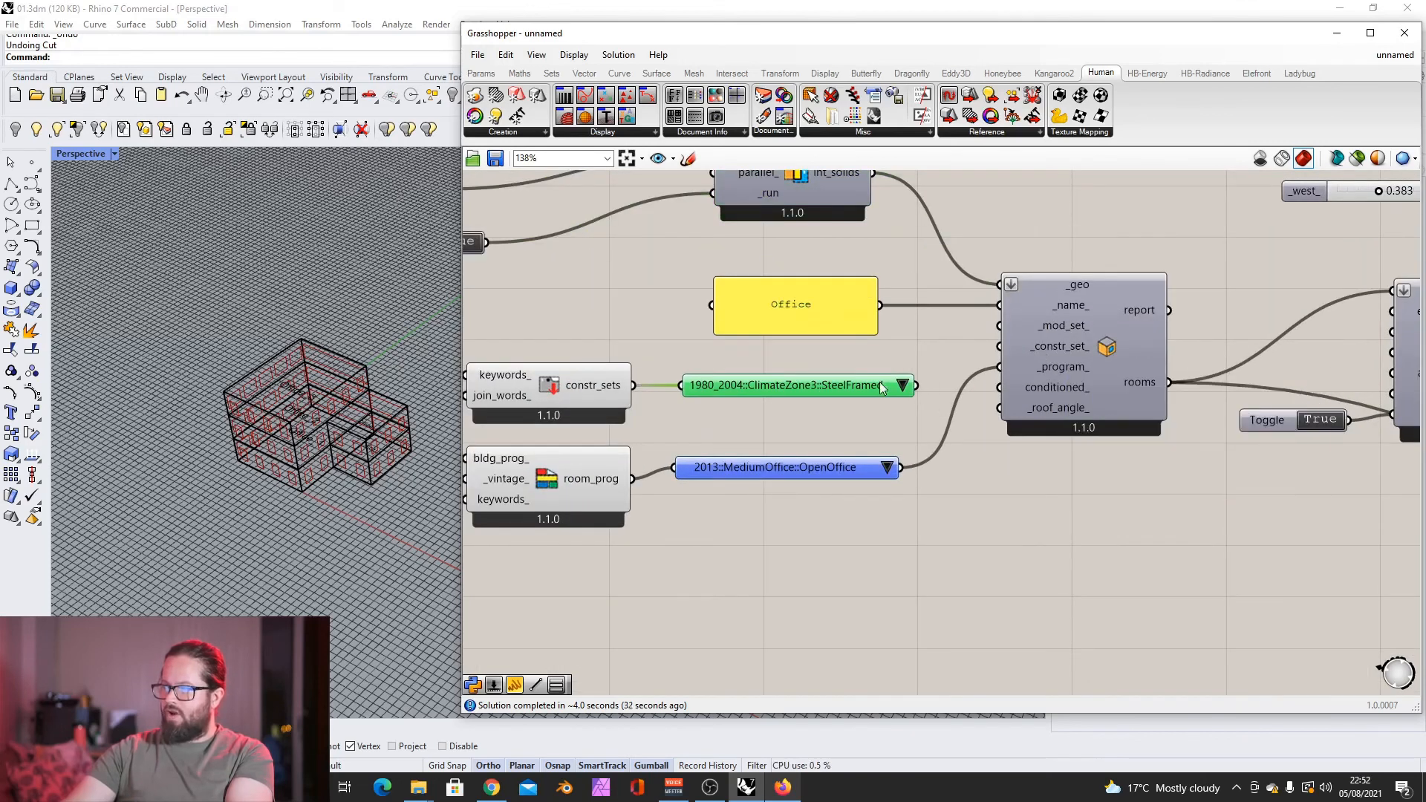
# Step: Compare the heating and cooling values in the two total_load panels
pyautogui.scroll(-3, 831, 385)
pyautogui.scroll(3, 1184, 547)
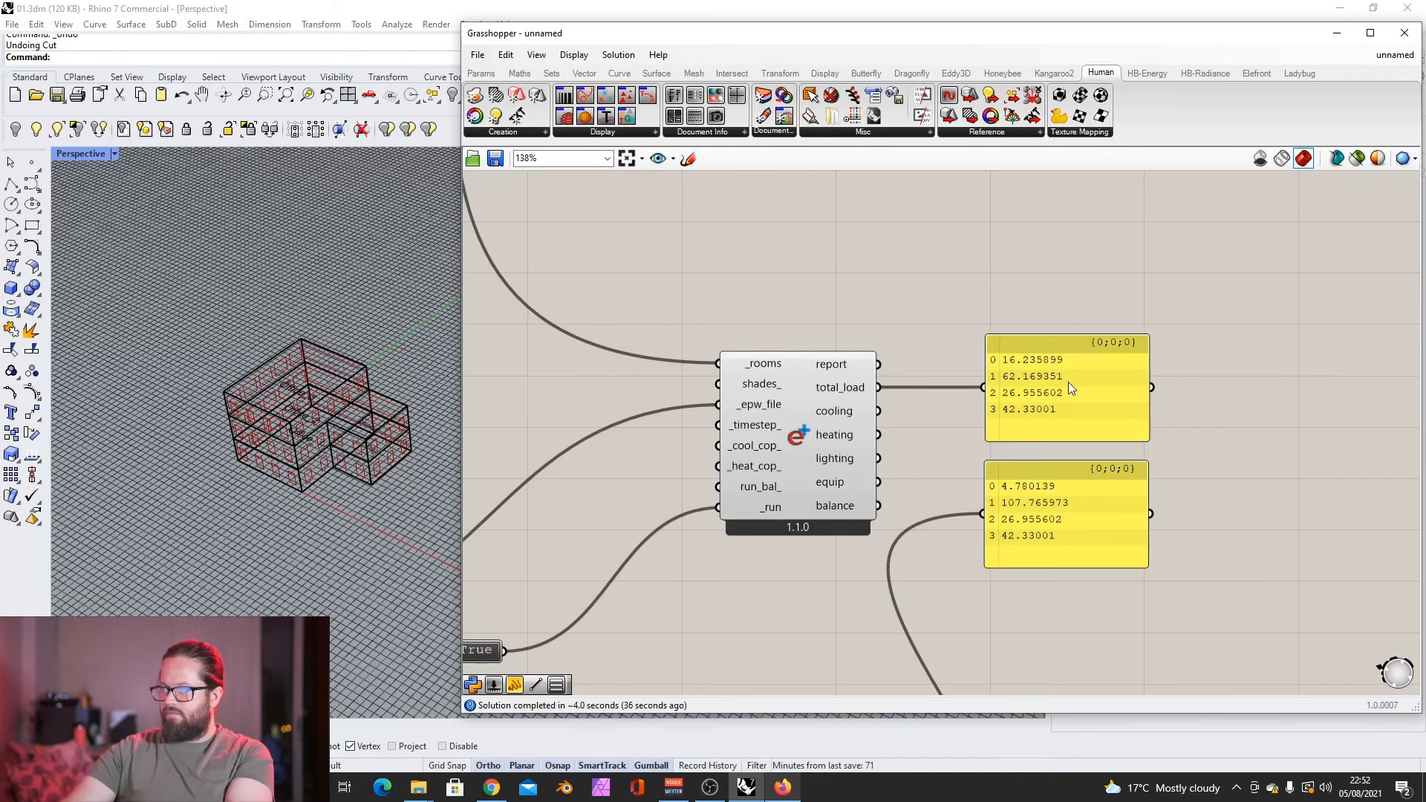
pyautogui.click(1047, 505)
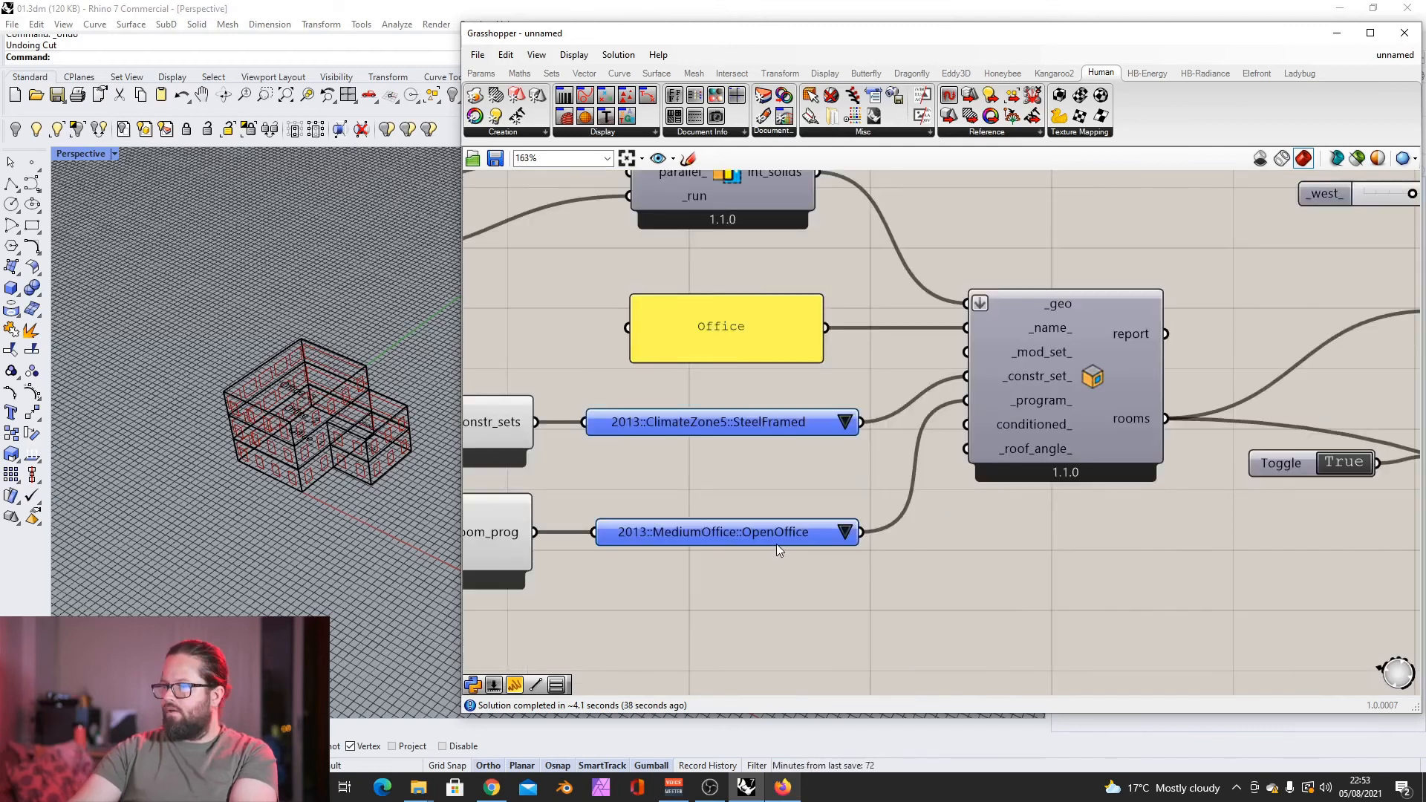
# Step: Move the OpenOffice selector up under the construction set selector and connect a copy of the True toggle to the conditioned_ input
pyautogui.moveTo(777, 544); pyautogui.dragTo(772, 471)
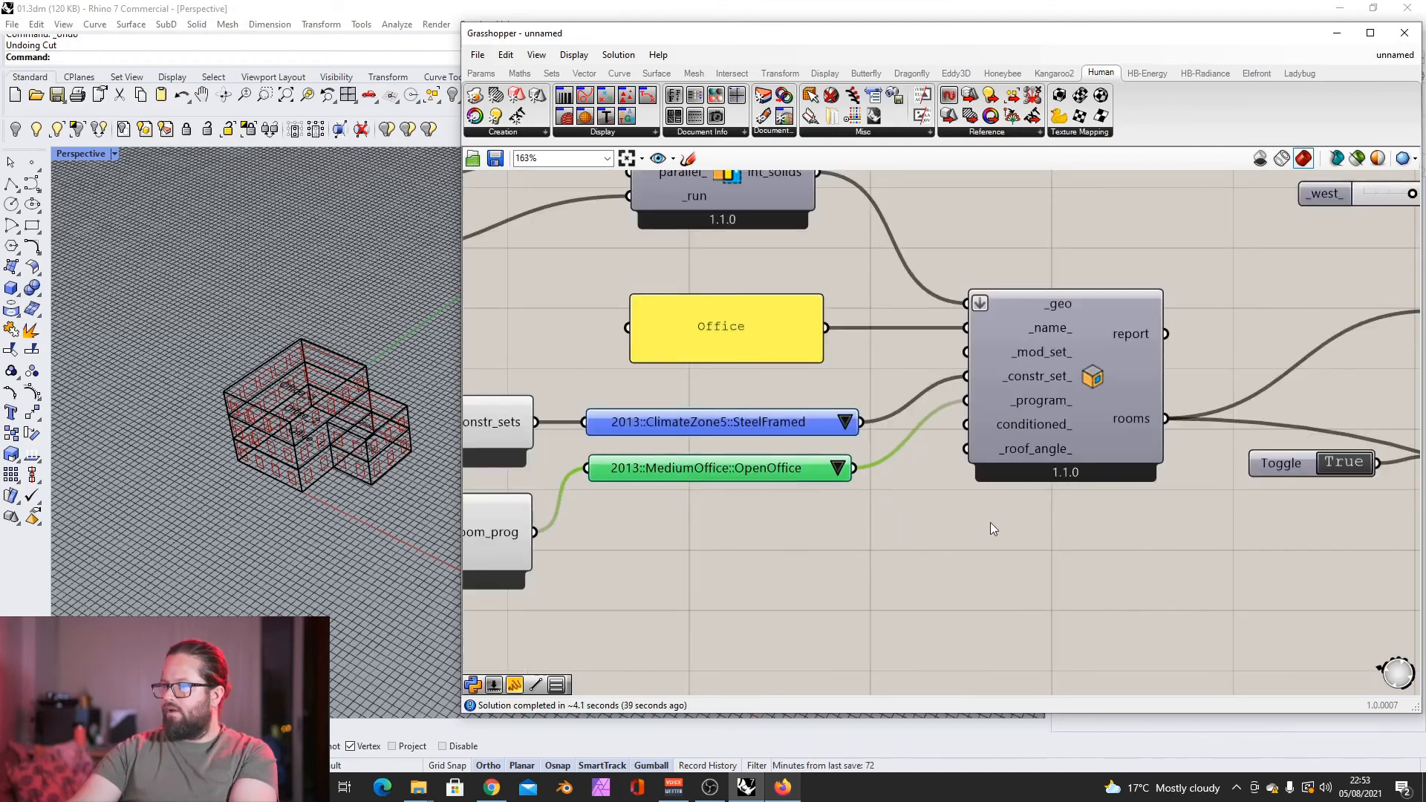
pyautogui.click(1085, 492)
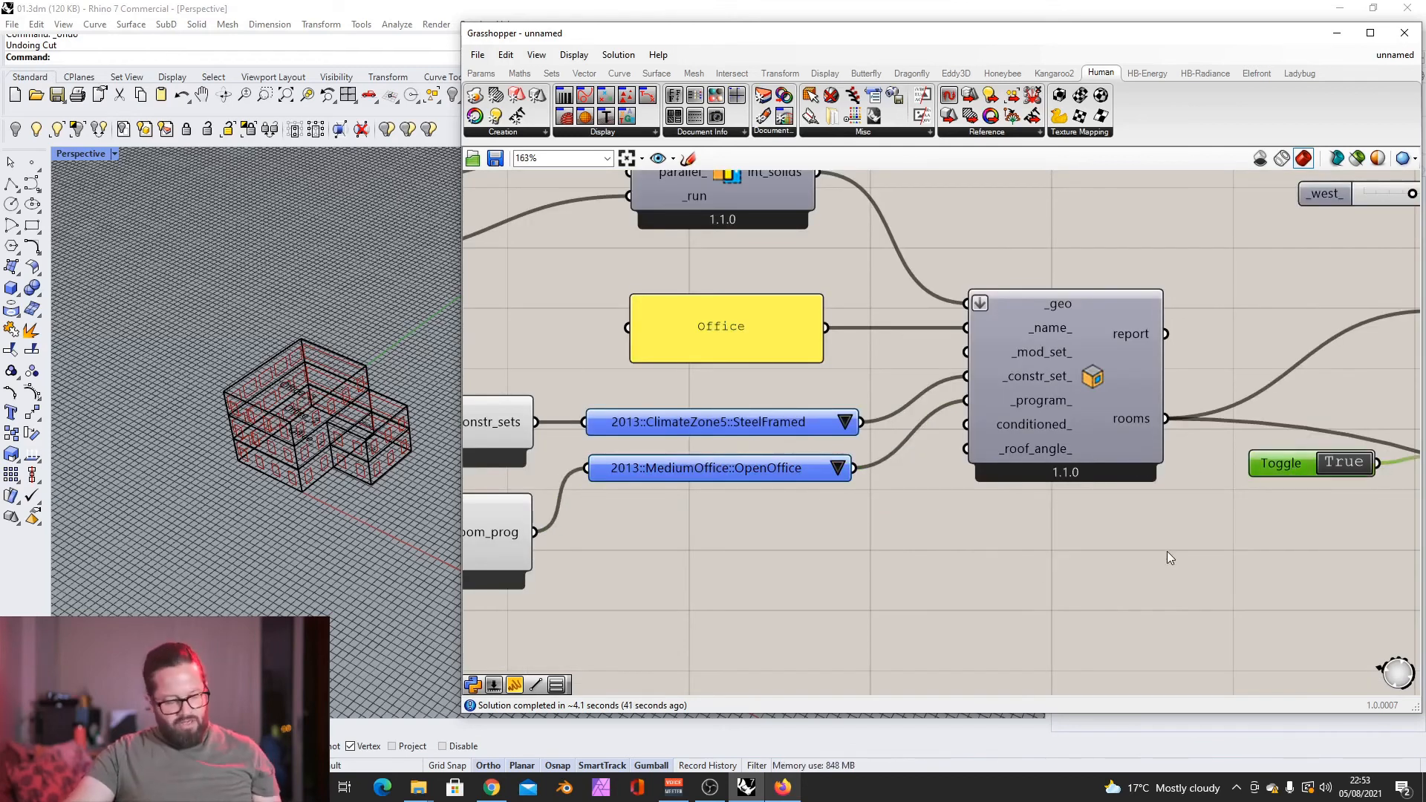
pyautogui.hotkey('ctrl', 'v')
pyautogui.moveTo(1308, 478); pyautogui.dragTo(967, 425)
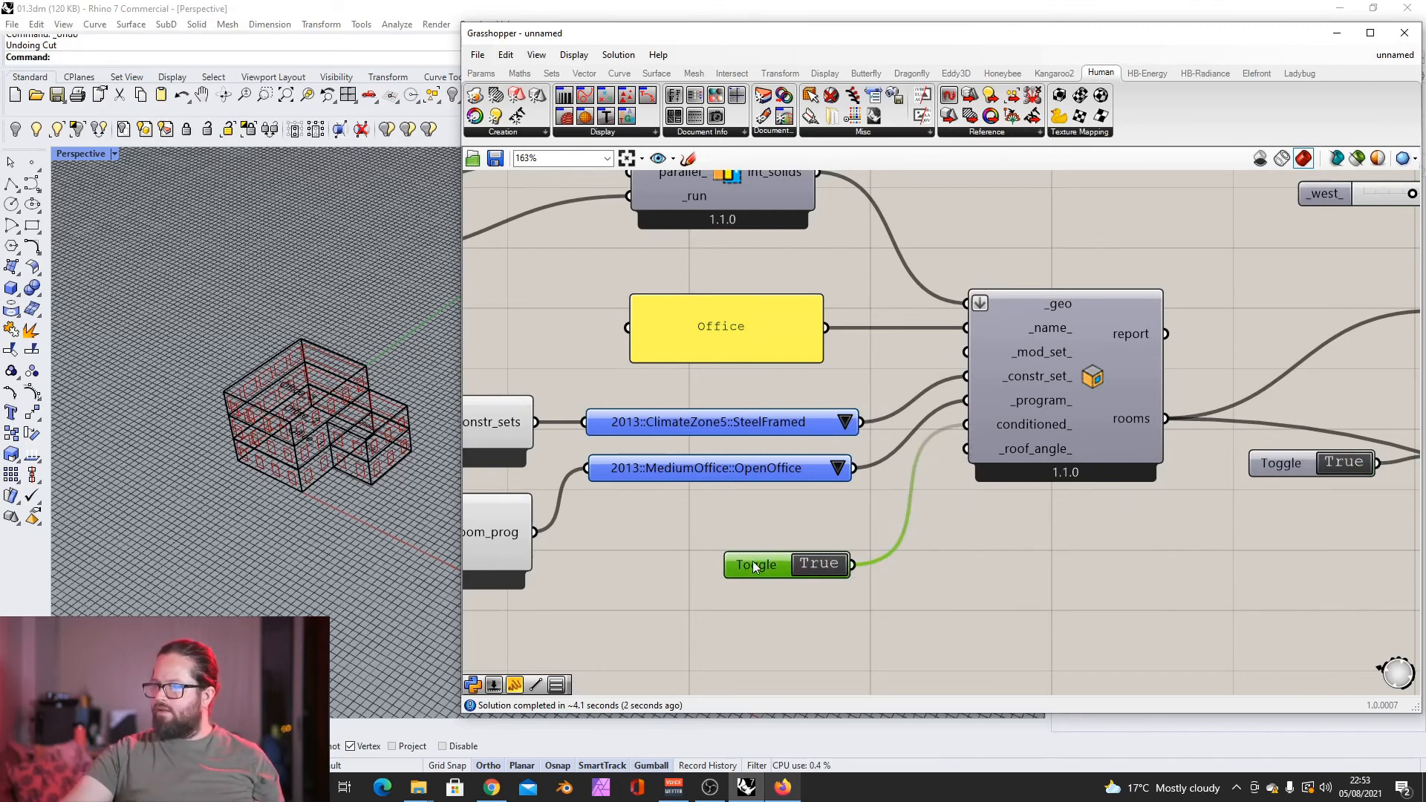
# Step: Compare the total_load panel values of the two annual loads simulations once more
pyautogui.scroll(-8, 703, 412)
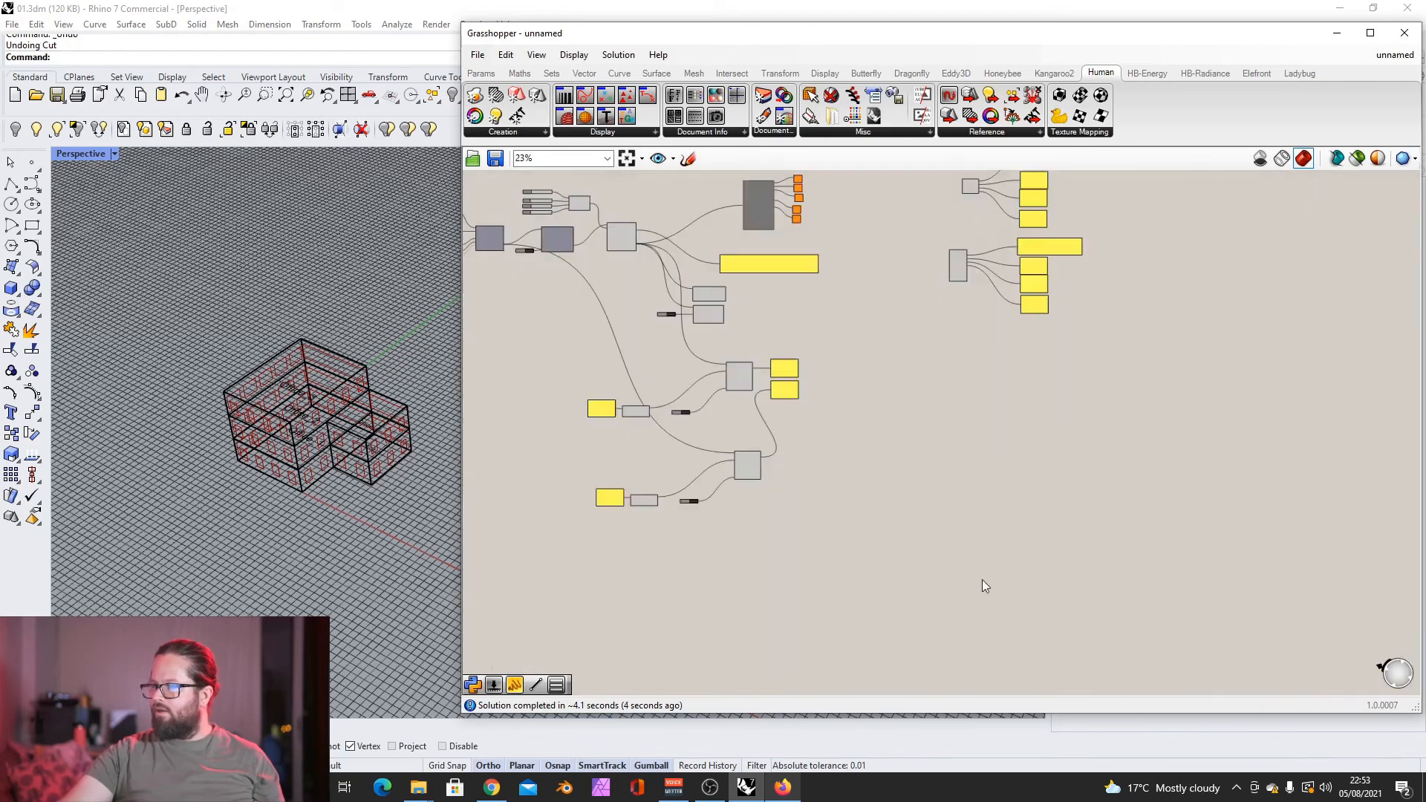
pyautogui.scroll(2, 907, 535)
pyautogui.scroll(7, 735, 305)
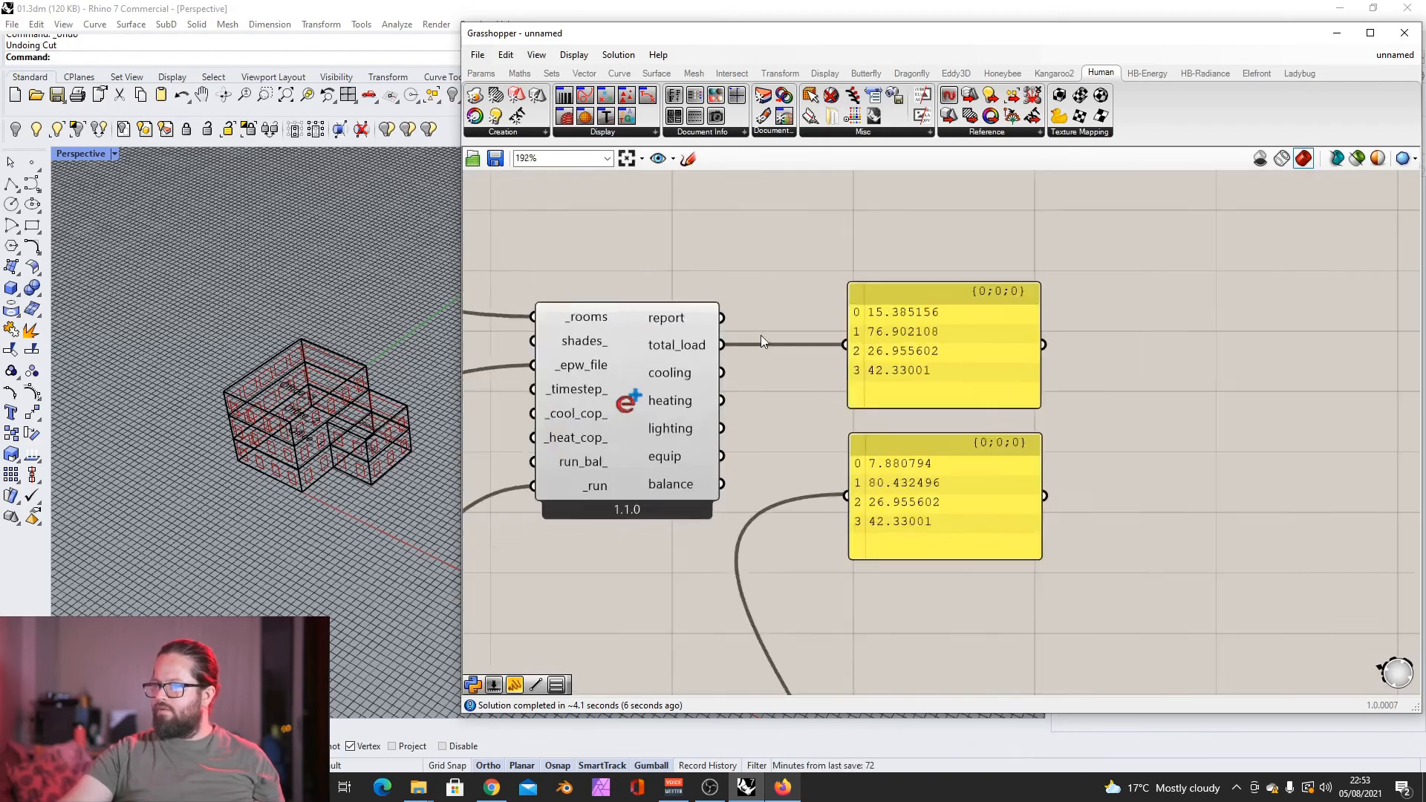
pyautogui.scroll(2, 953, 422)
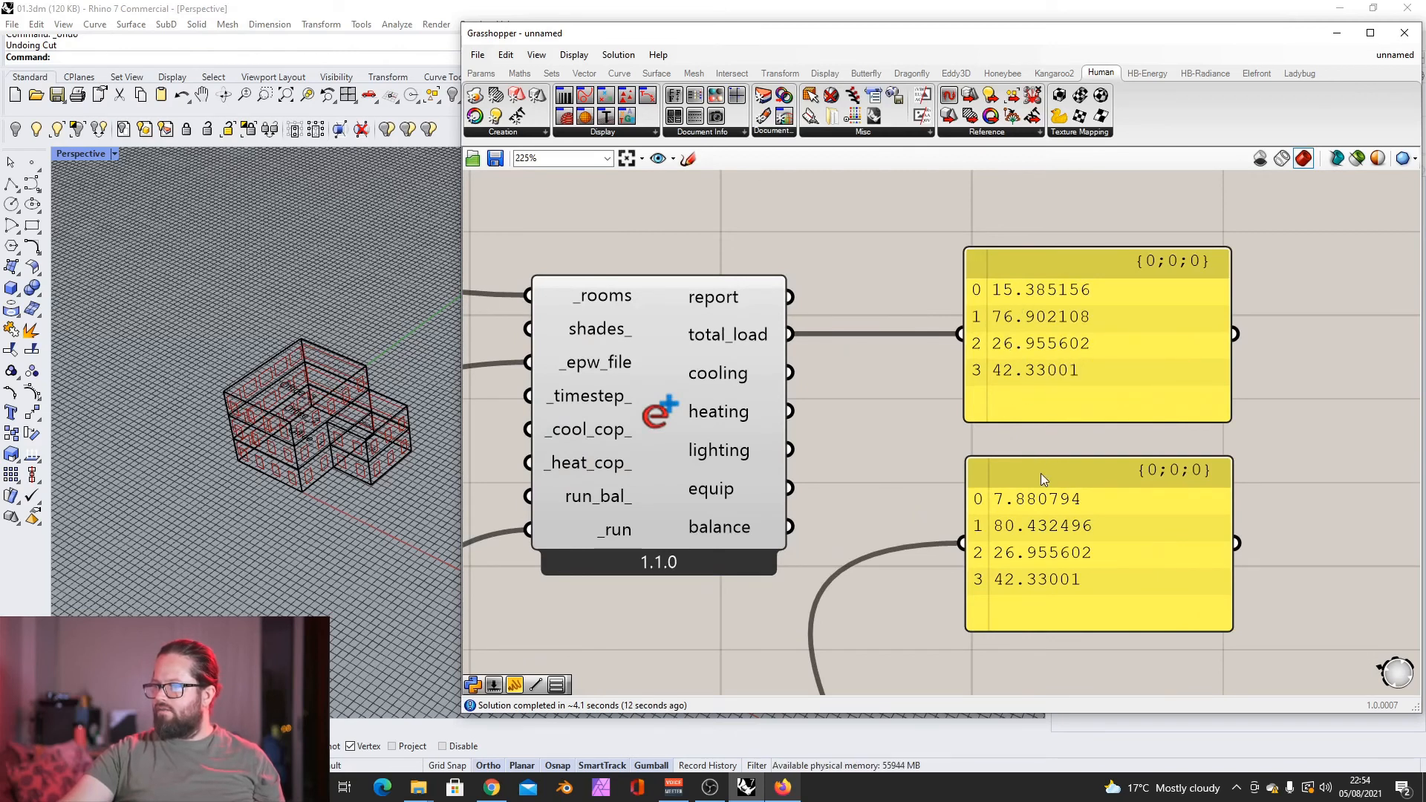
pyautogui.scroll(-9, 1041, 473)
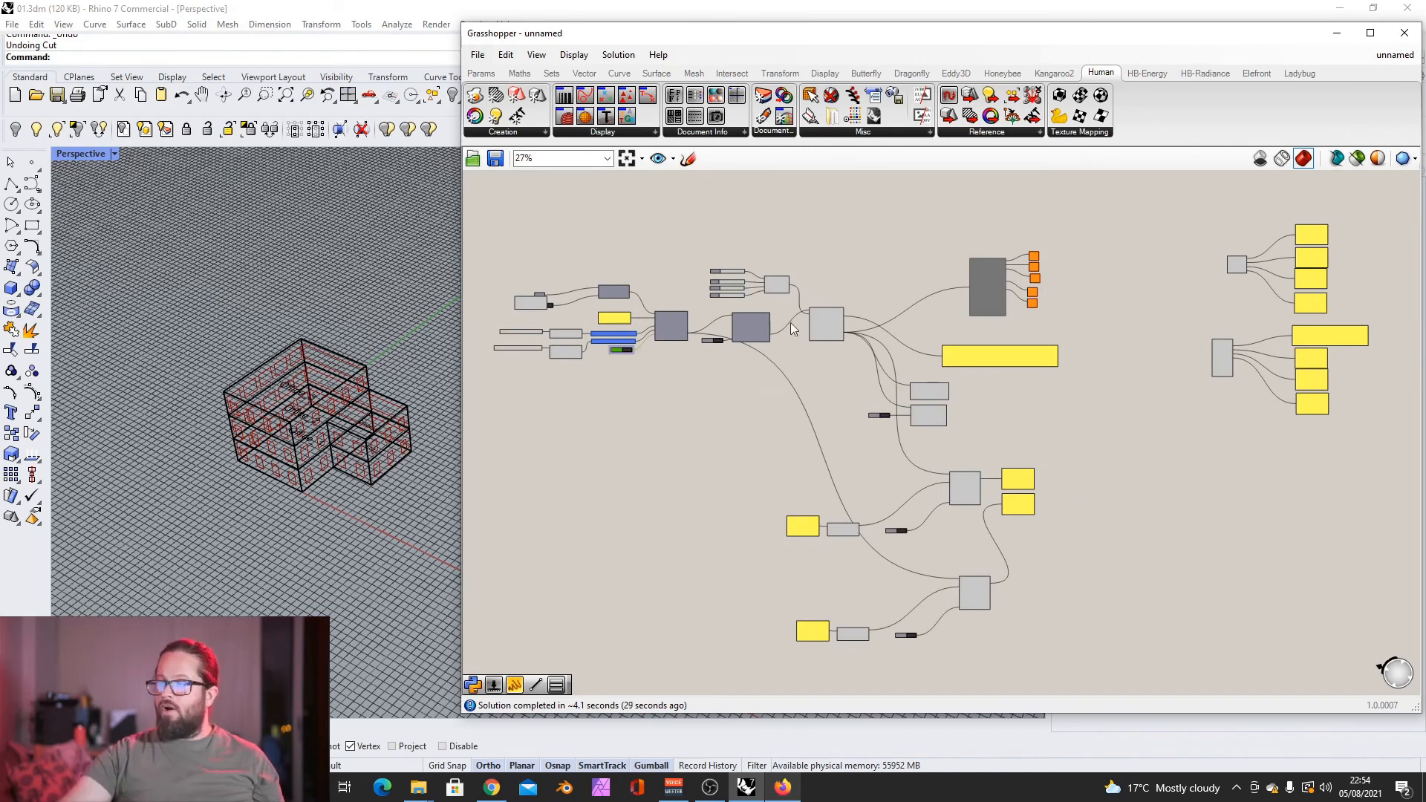
# Step: Move the geometry parameter clear of the stray room program component and remove that unconnected duplicate
pyautogui.scroll(5, 773, 357)
pyautogui.scroll(-2, 771, 362)
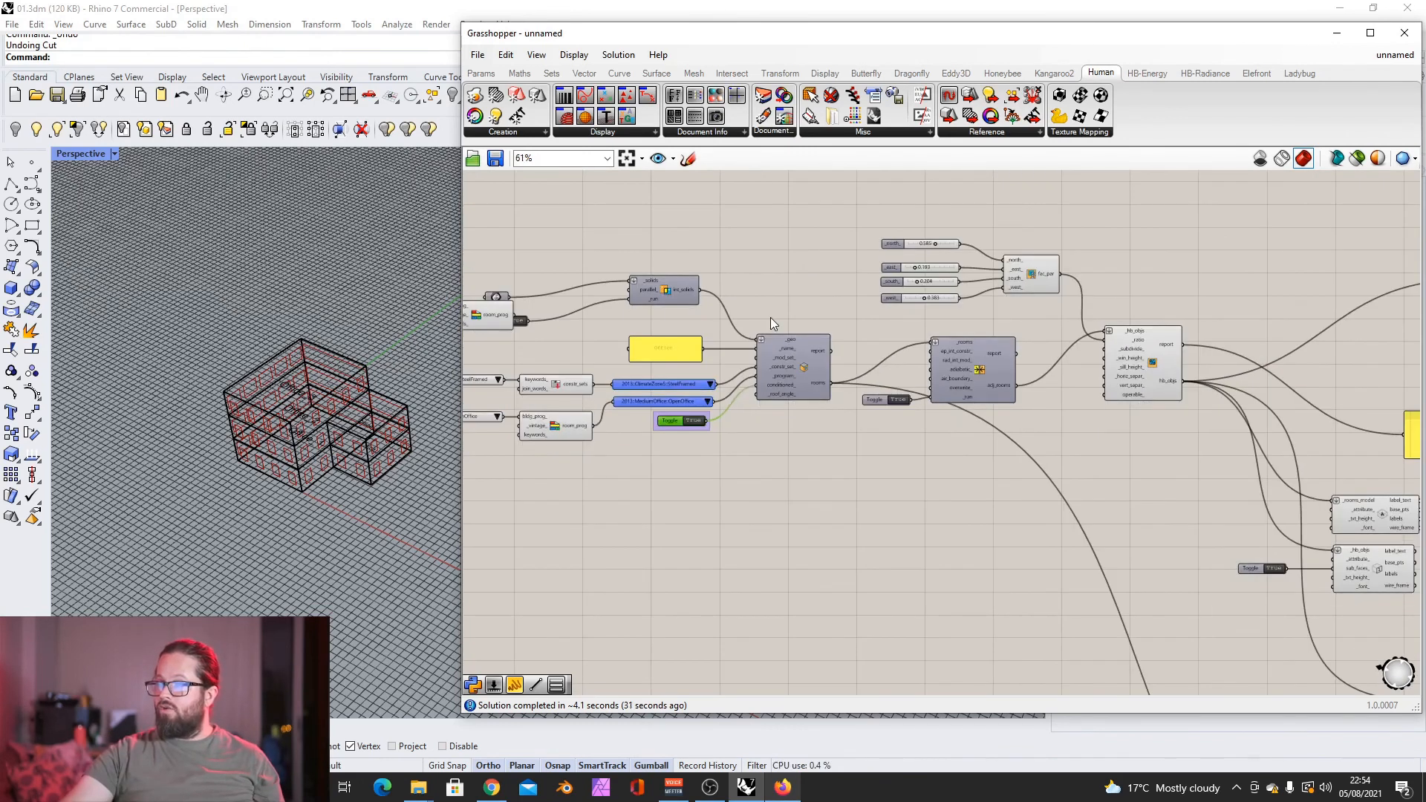
pyautogui.scroll(-4, 910, 322)
pyautogui.scroll(9, 688, 322)
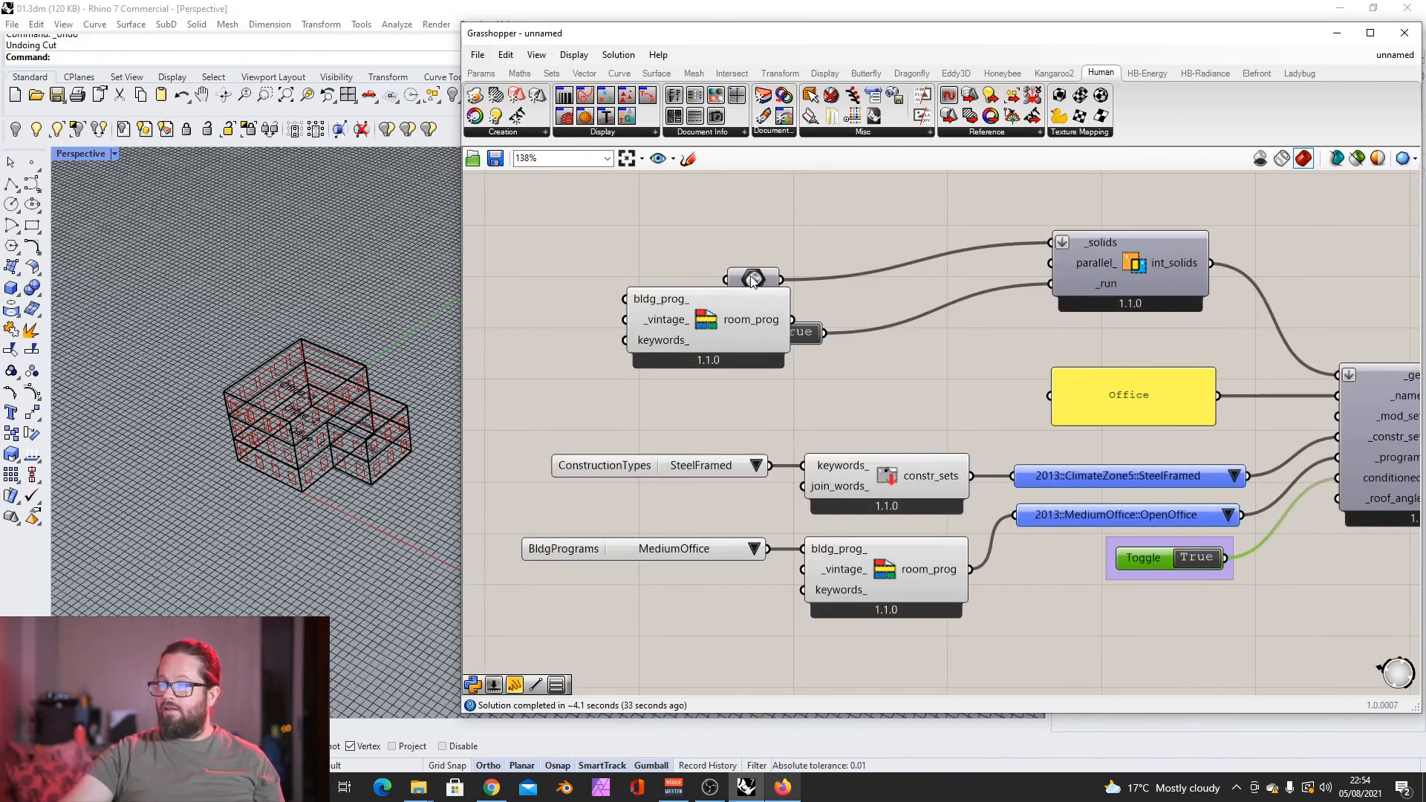
pyautogui.moveTo(752, 278); pyautogui.dragTo(753, 244)
pyautogui.moveTo(727, 310); pyautogui.dragTo(640, 260)
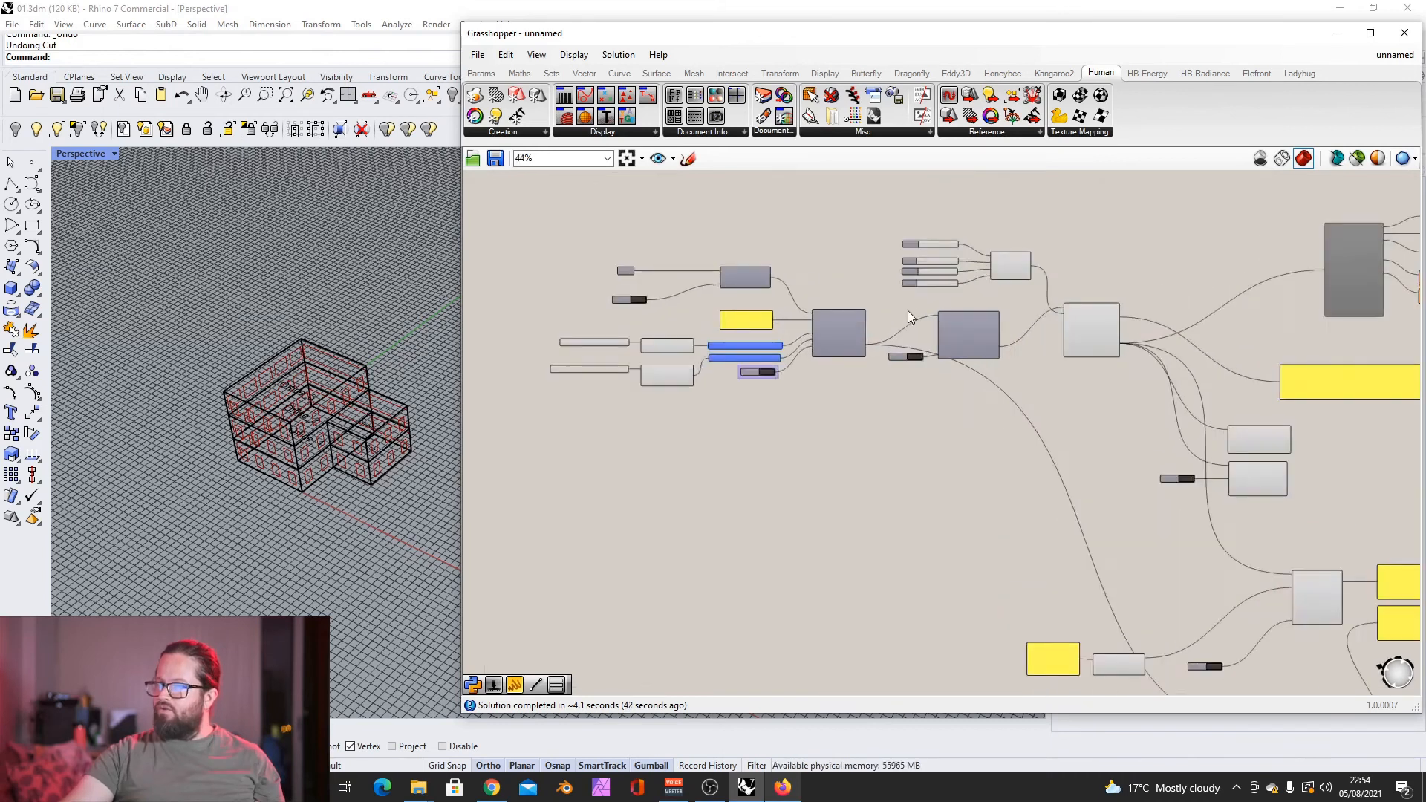
# Step: Move the adjacency-solving component closer to the apertures component and line its True toggle up with the _run input
pyautogui.scroll(3, 908, 320)
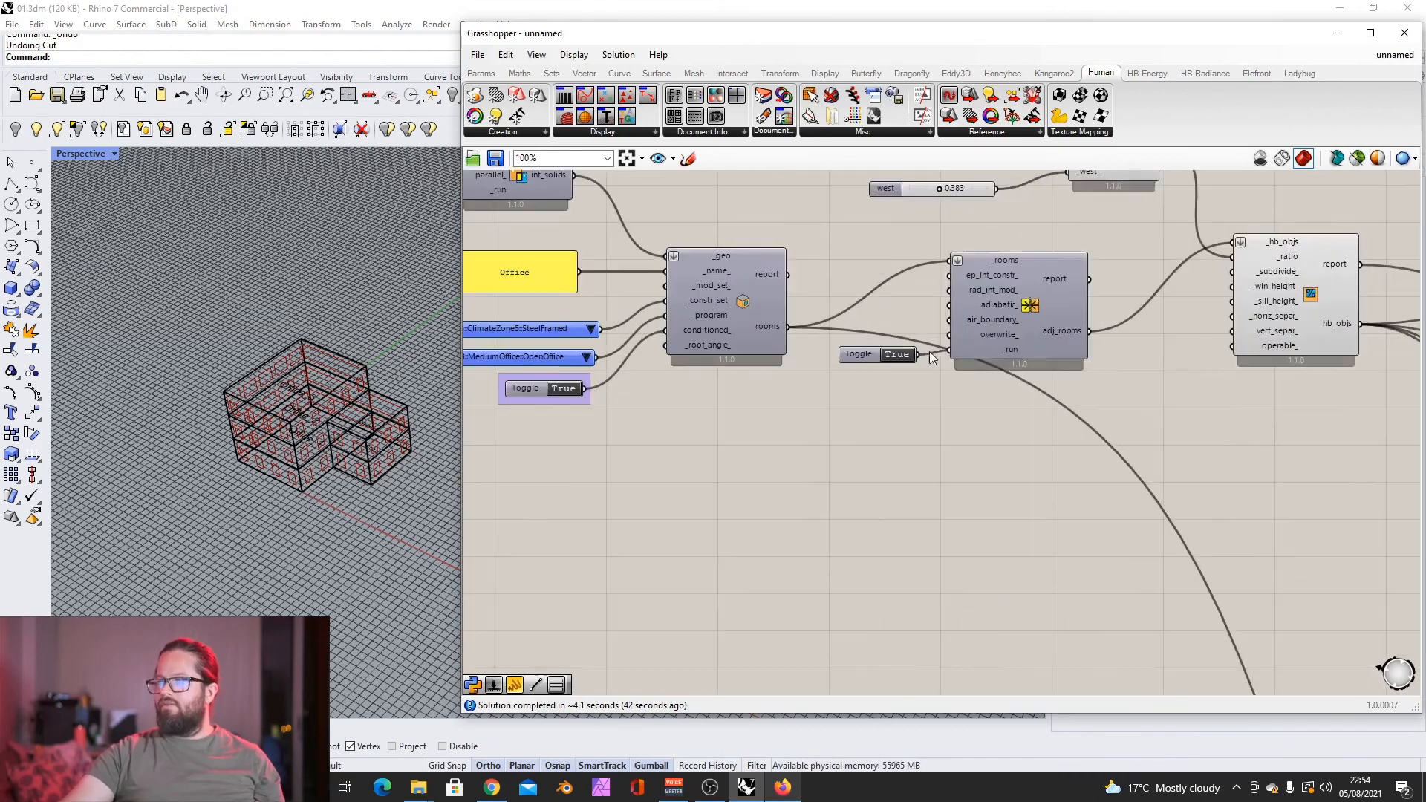
pyautogui.moveTo(879, 351)
pyautogui.mouseDown()
pyautogui.moveTo(873, 339)
pyautogui.moveTo(875, 353)
pyautogui.mouseUp()
pyautogui.moveTo(1013, 326); pyautogui.dragTo(1060, 284)
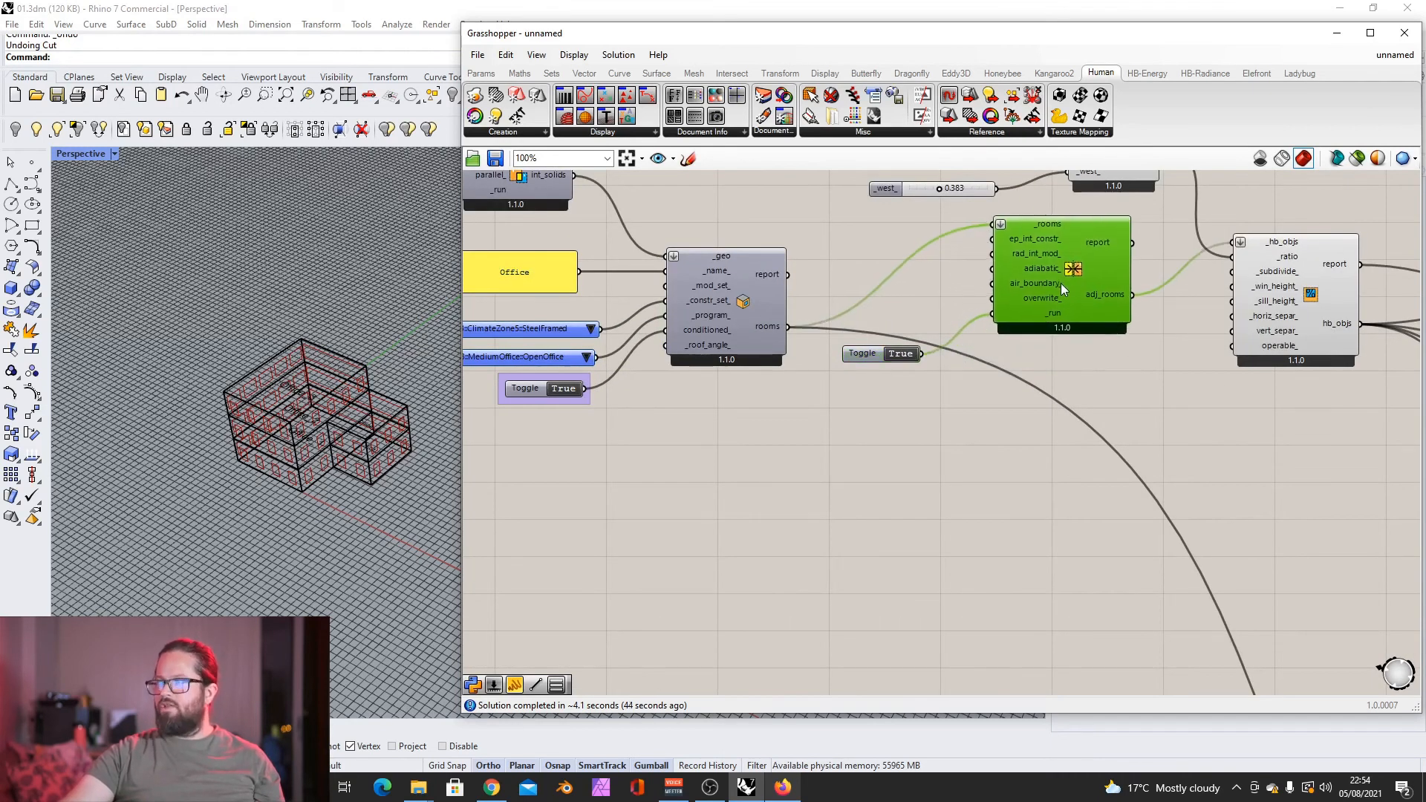
pyautogui.moveTo(895, 353); pyautogui.dragTo(941, 313)
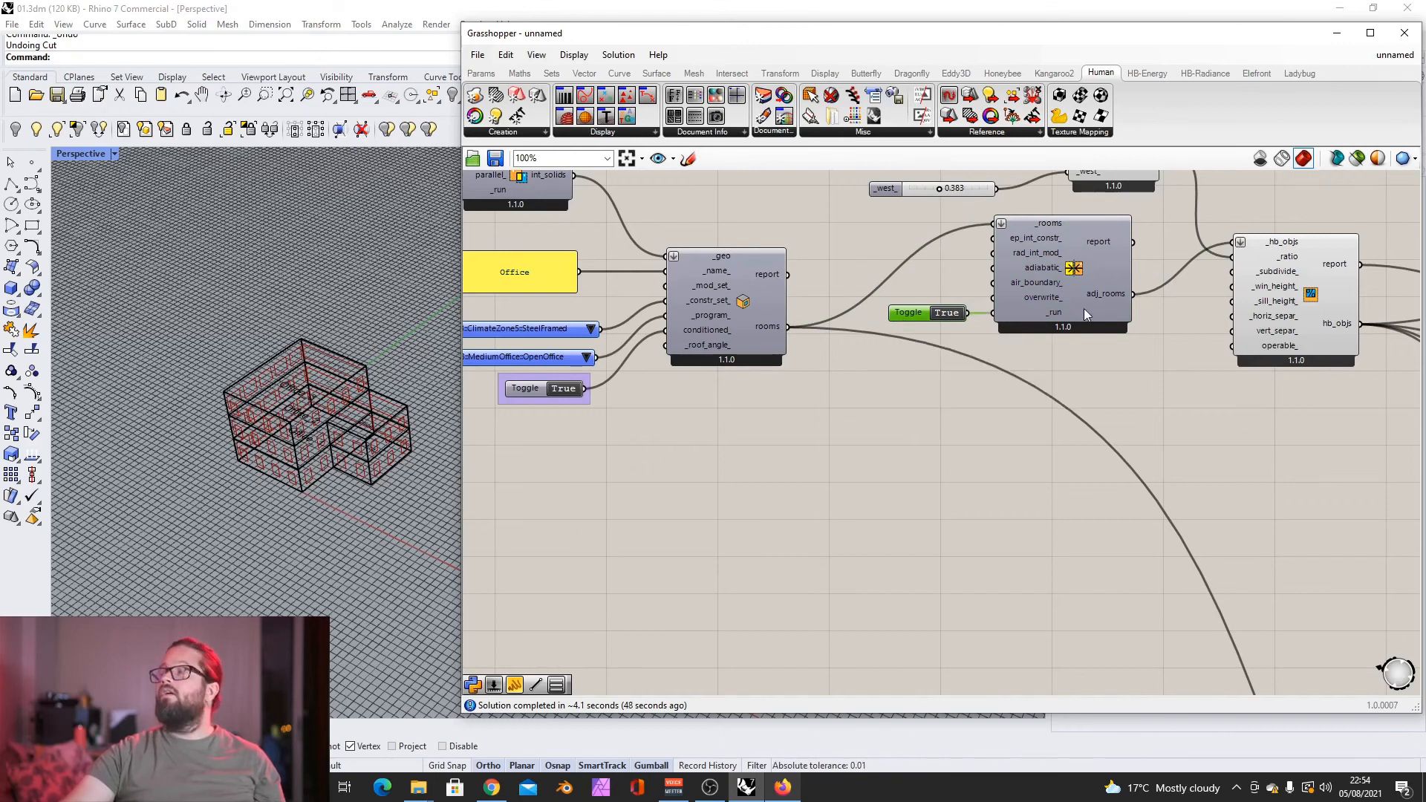
# Step: Move the two label components and their toggle beneath the face-type visualization component, and clear away the wide yellow panel
pyautogui.scroll(-5, 992, 383)
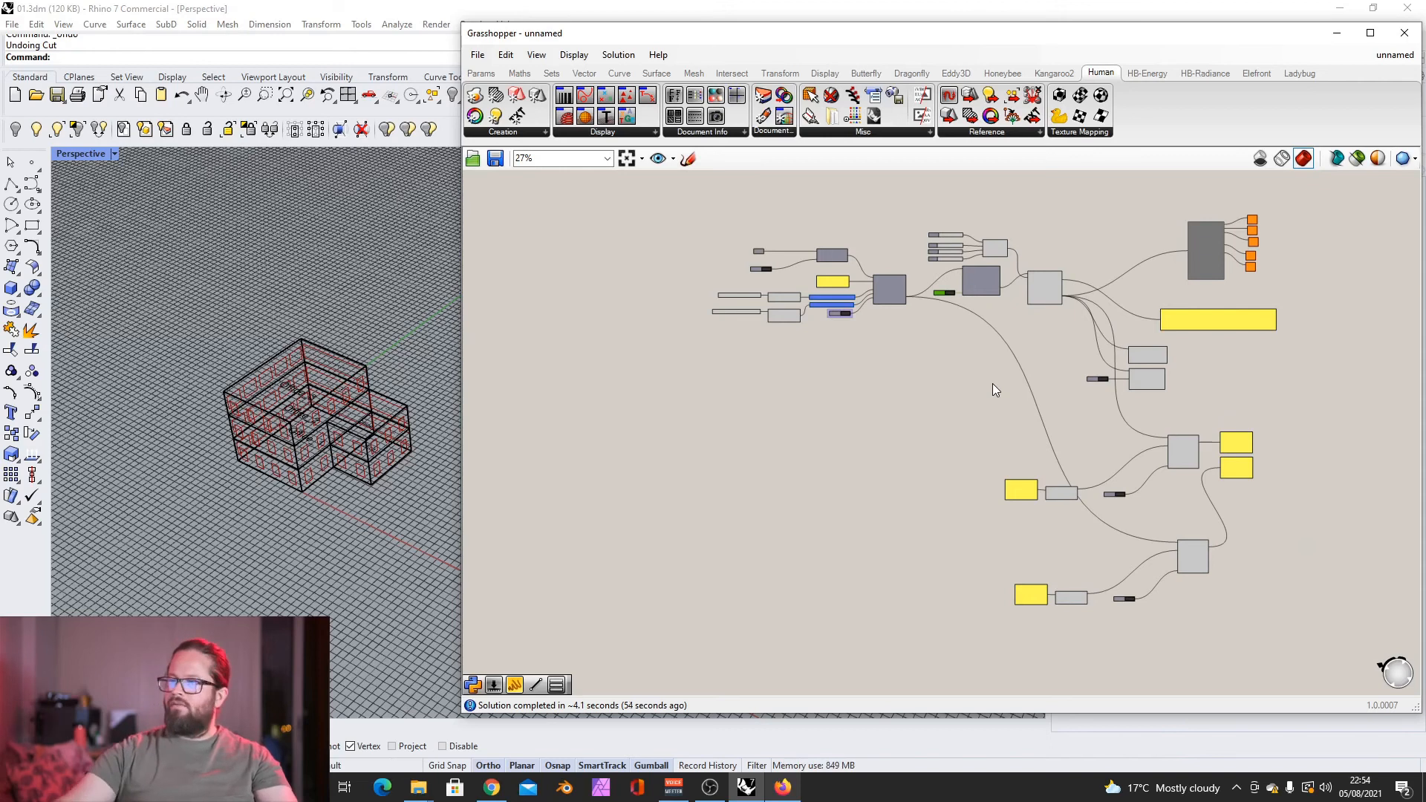
pyautogui.scroll(3, 798, 253)
pyautogui.scroll(-4, 814, 271)
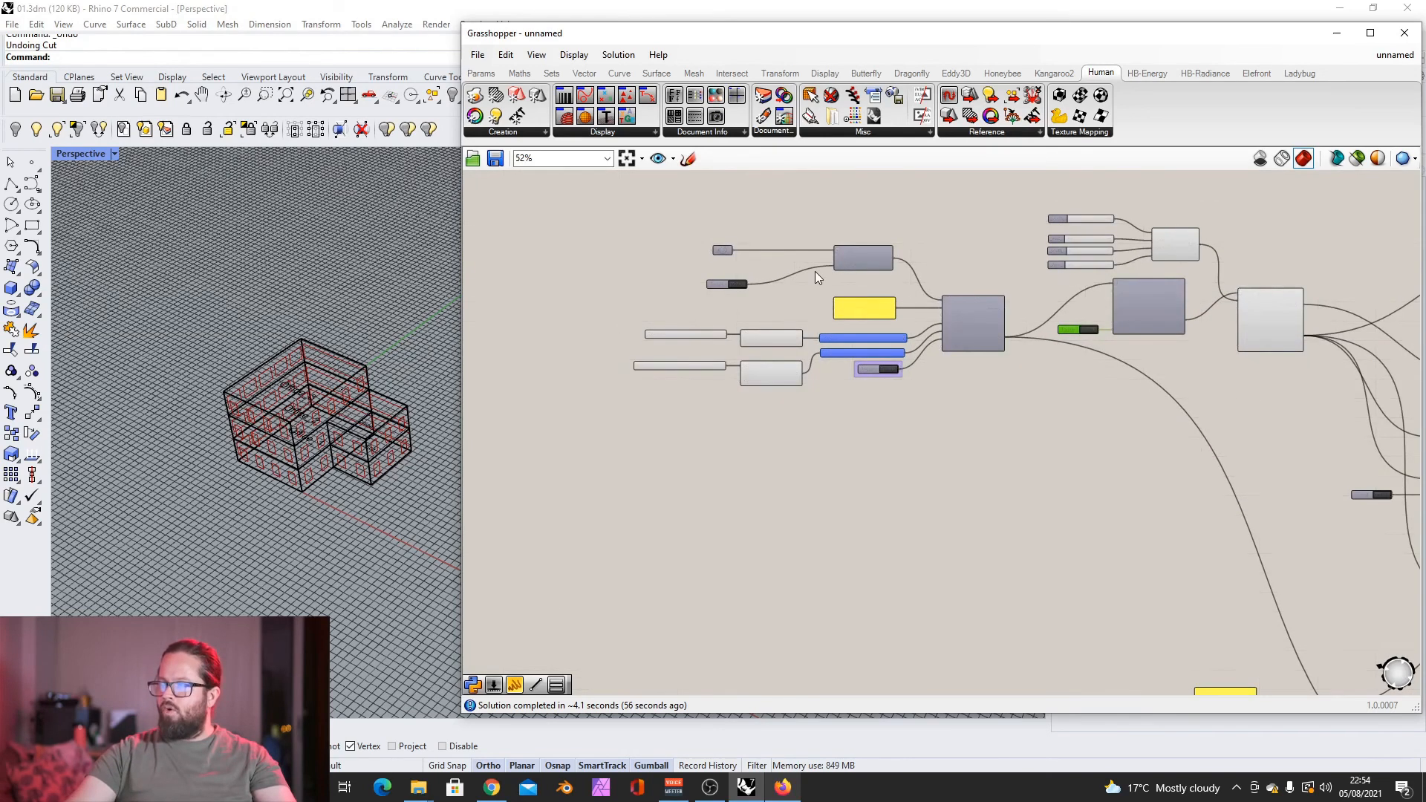
pyautogui.scroll(3, 1147, 275)
pyautogui.scroll(4, 1042, 305)
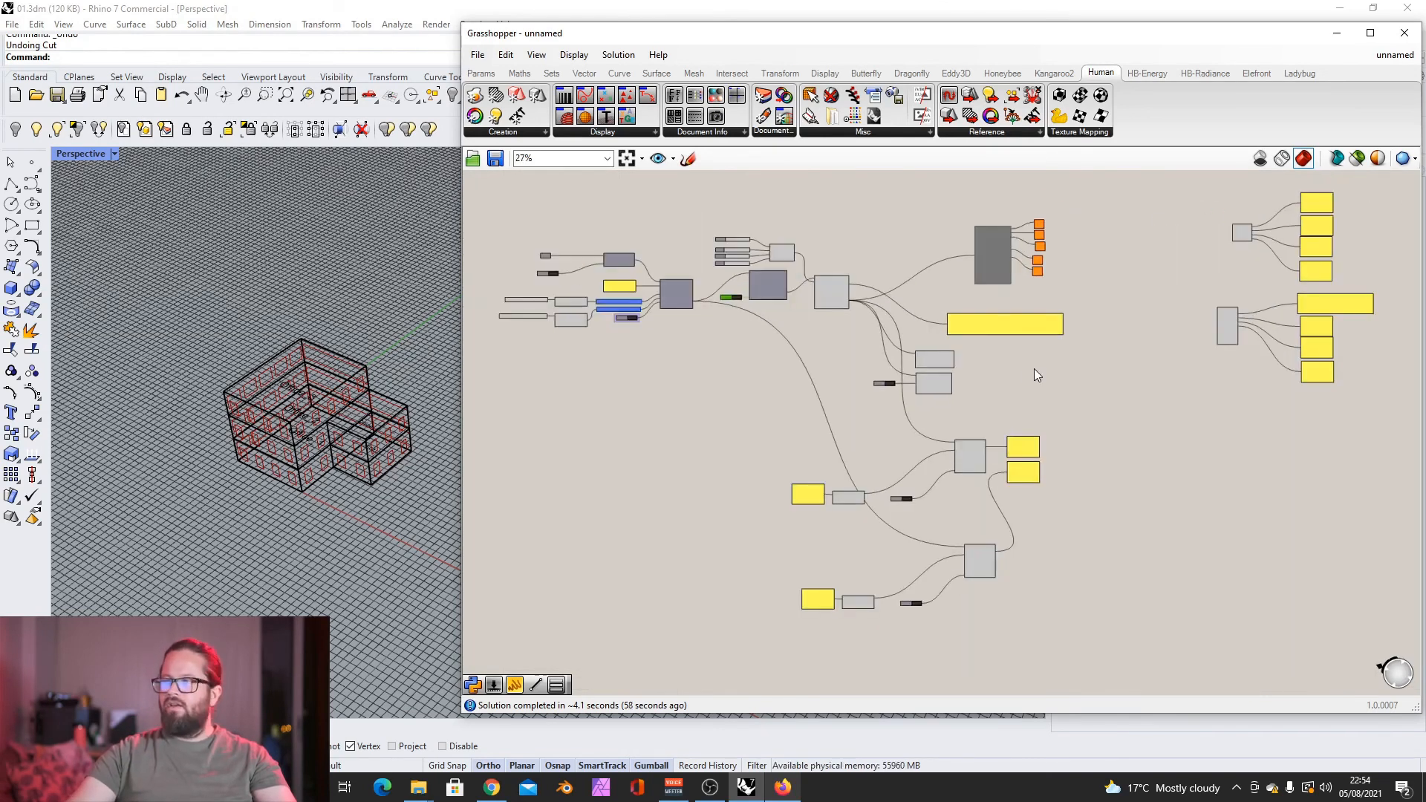
pyautogui.moveTo(1028, 331); pyautogui.dragTo(734, 474)
pyautogui.moveTo(899, 391); pyautogui.dragTo(1090, 383)
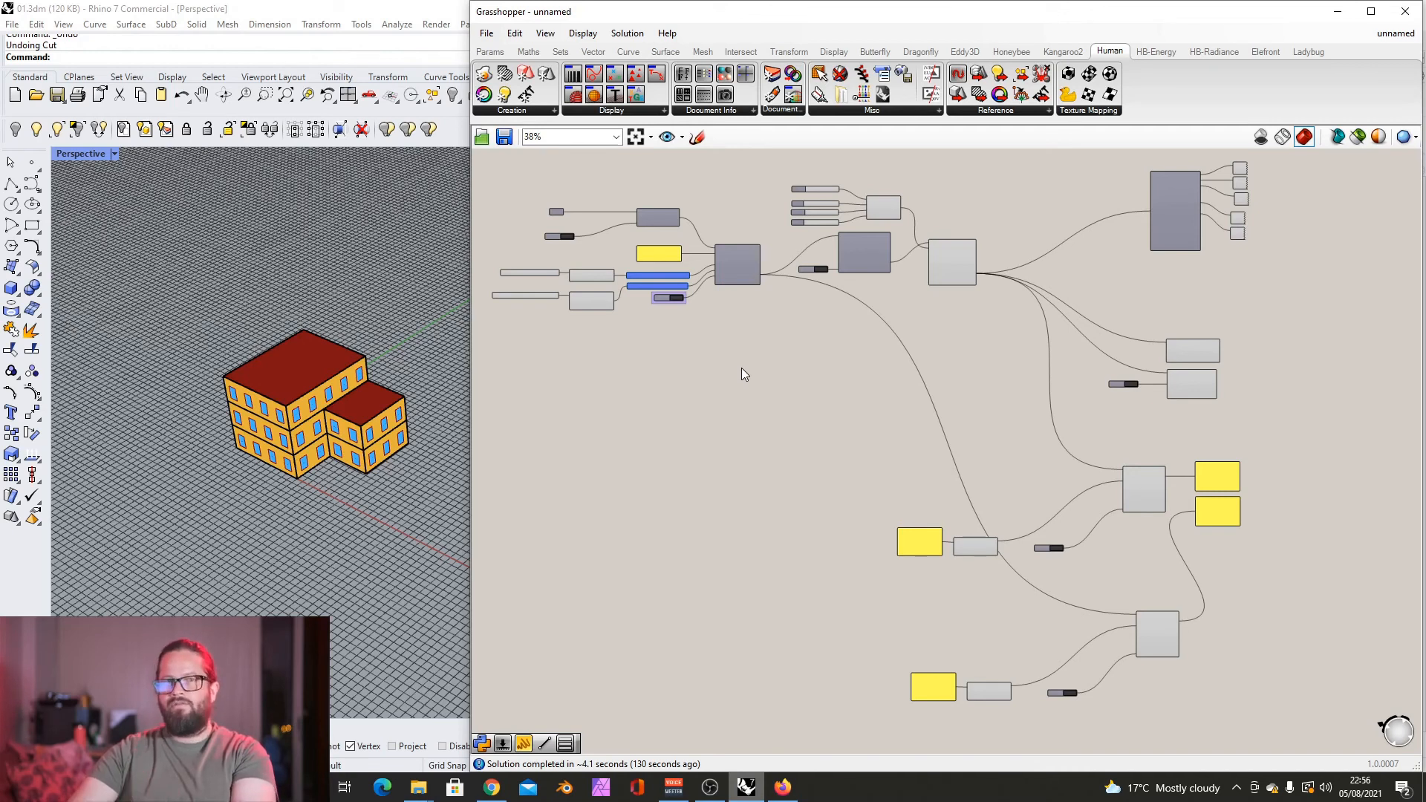
# Step: Examine the adjacency component's _rooms input and the room component that feeds it
pyautogui.scroll(4, 682, 306)
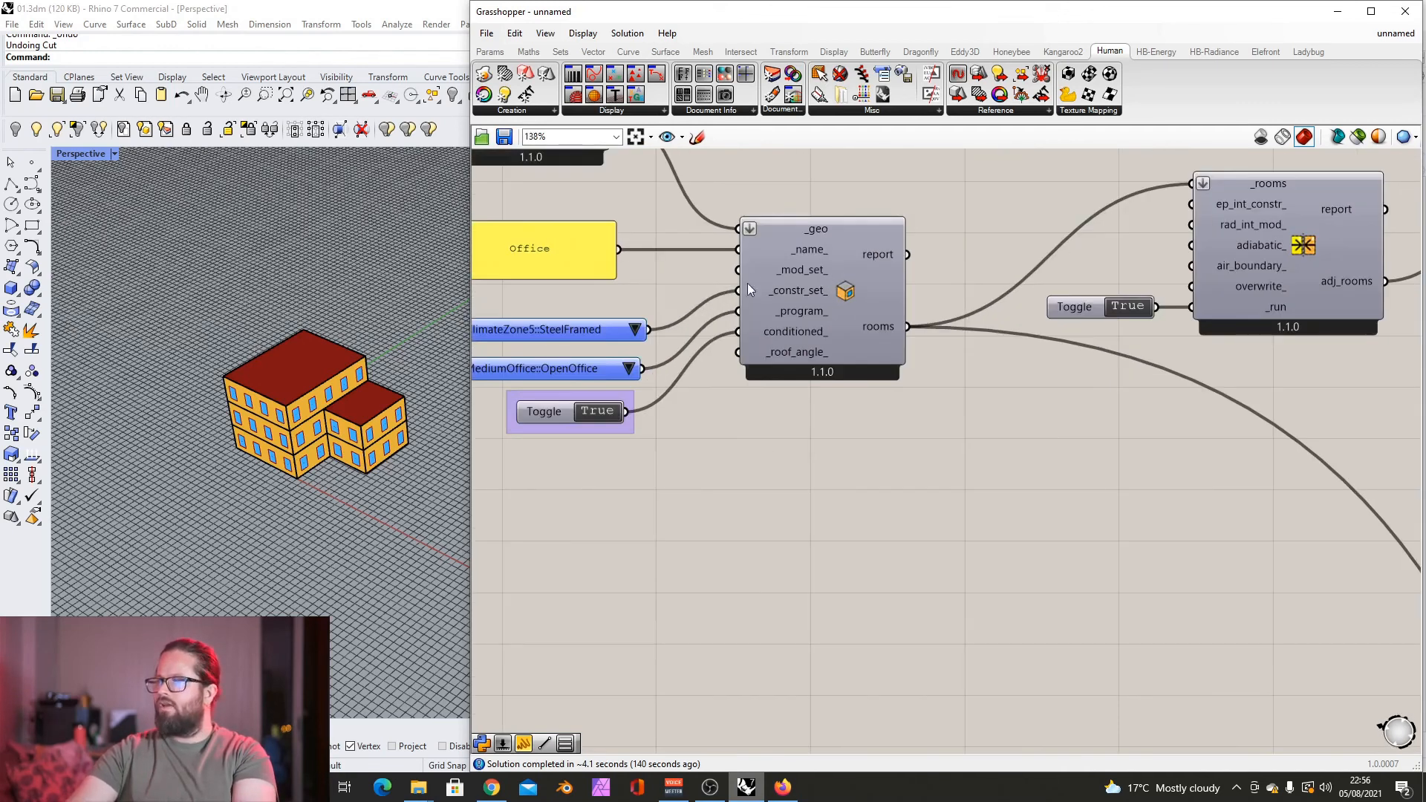
pyautogui.scroll(8, 1037, 252)
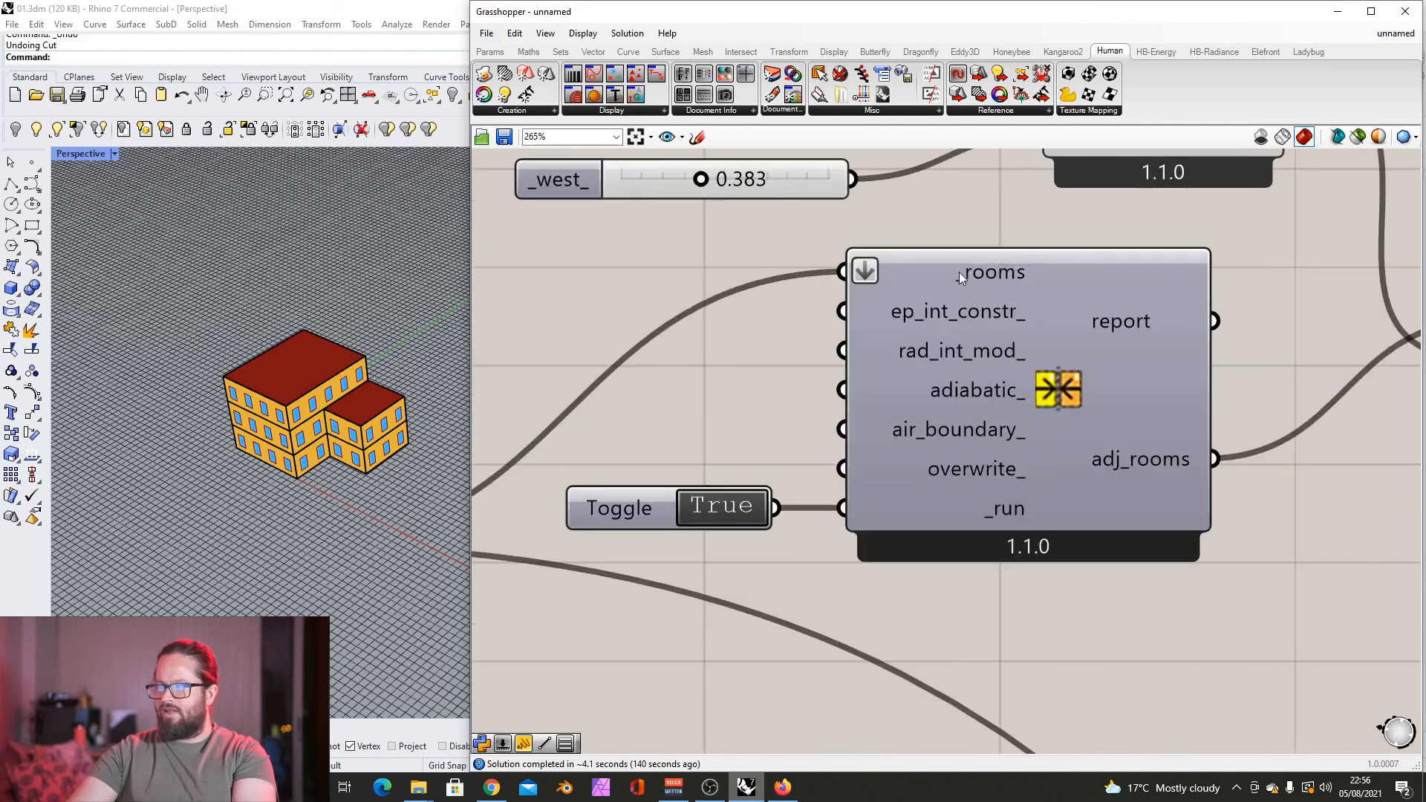
pyautogui.click(1018, 274)
pyautogui.moveTo(979, 279)
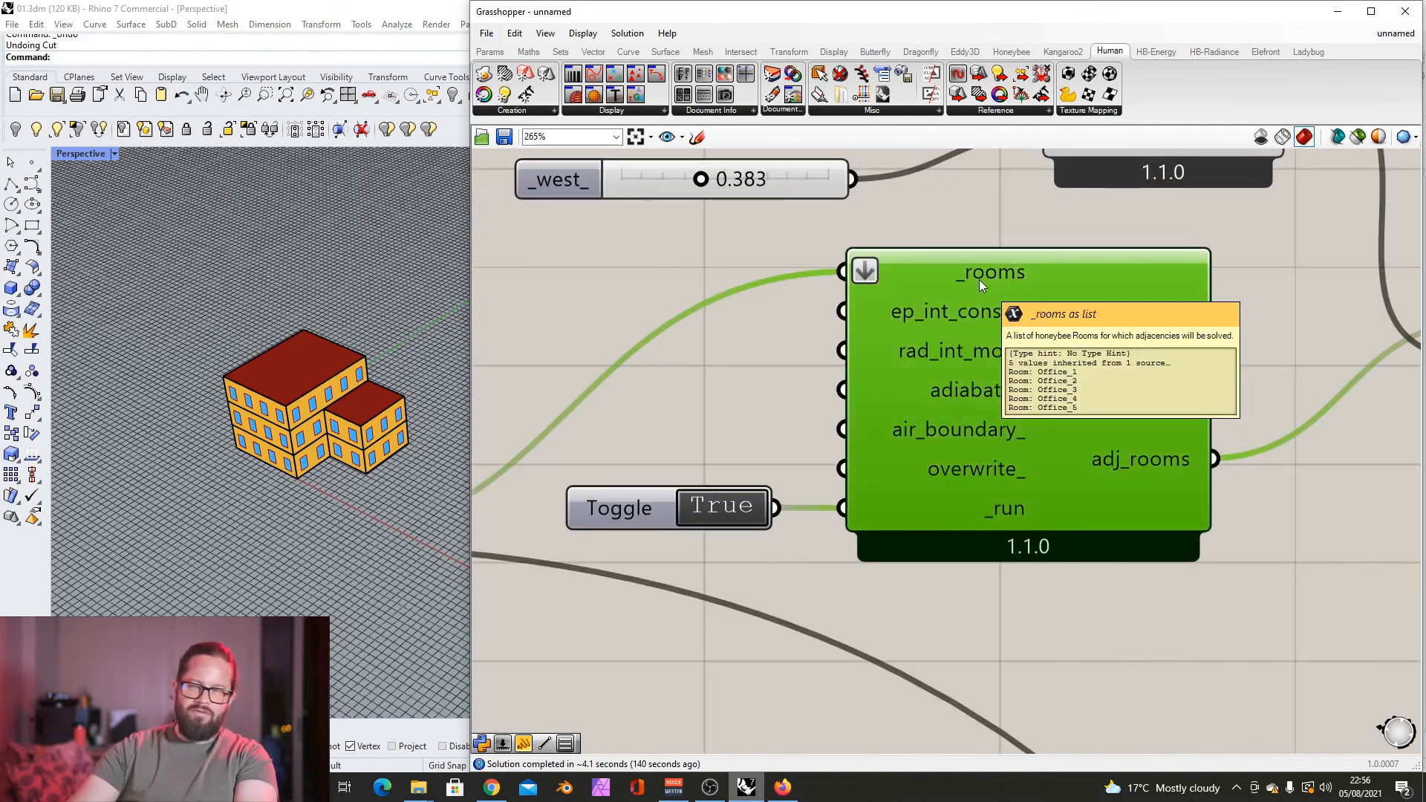
pyautogui.scroll(-6, 868, 295)
pyautogui.scroll(3, 685, 296)
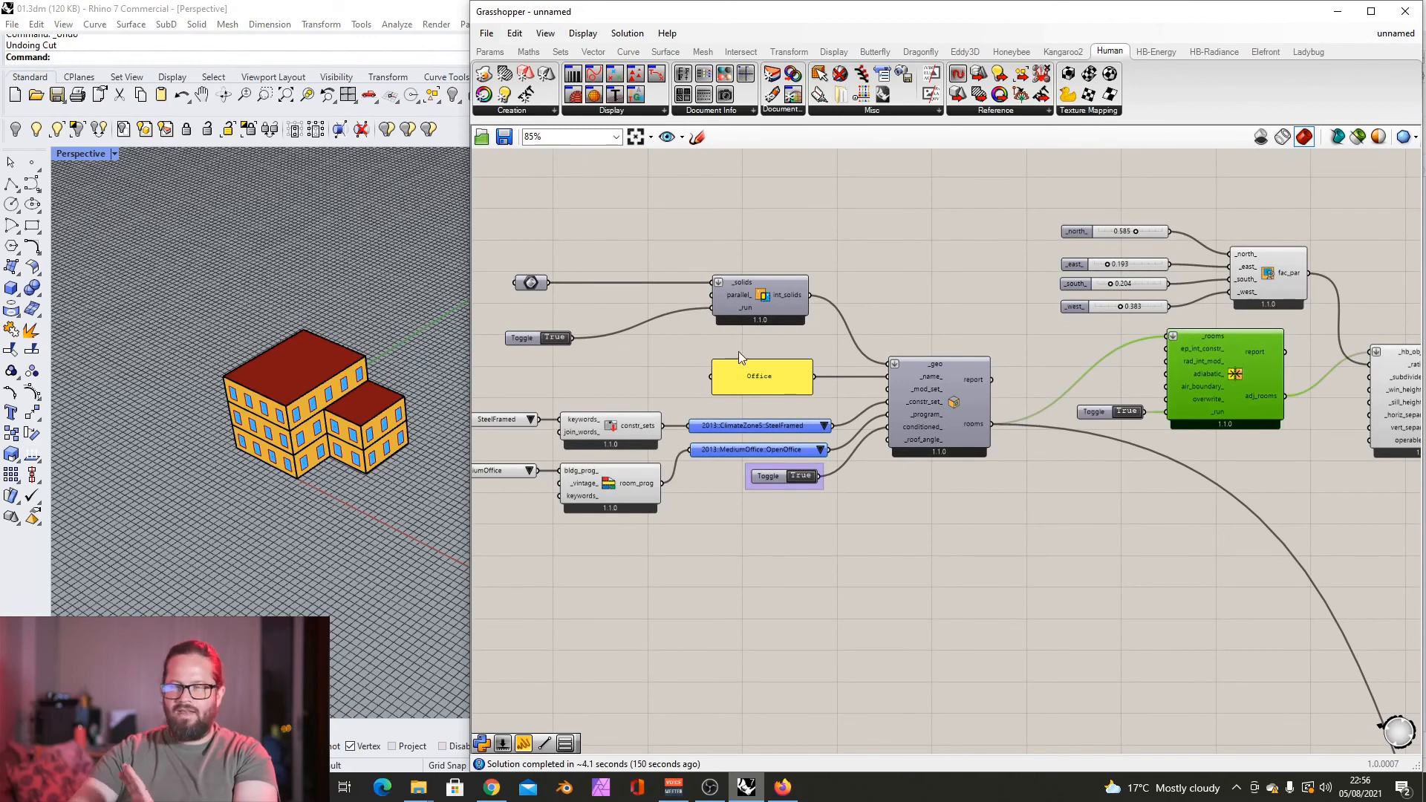
pyautogui.scroll(3, 1156, 385)
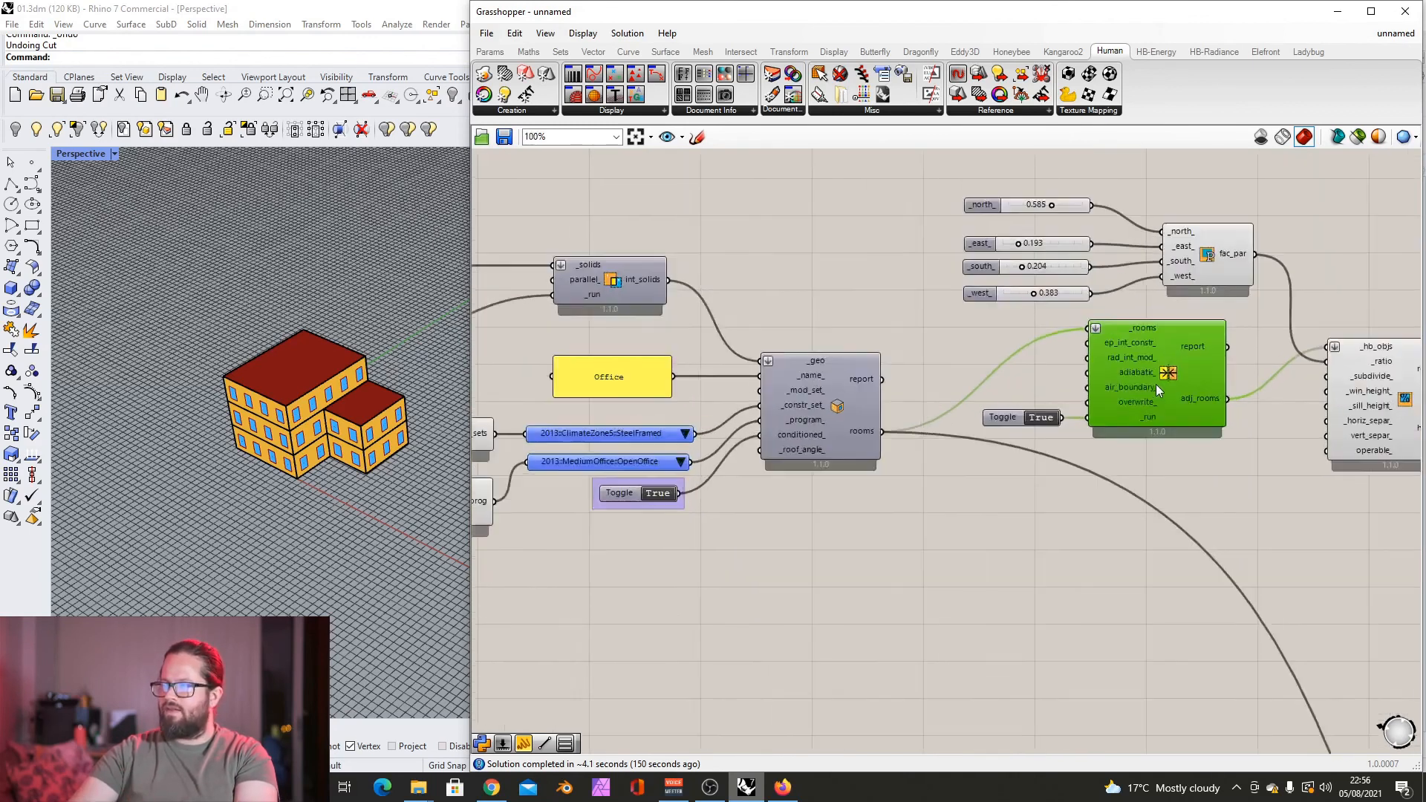
pyautogui.moveTo(1175, 331)
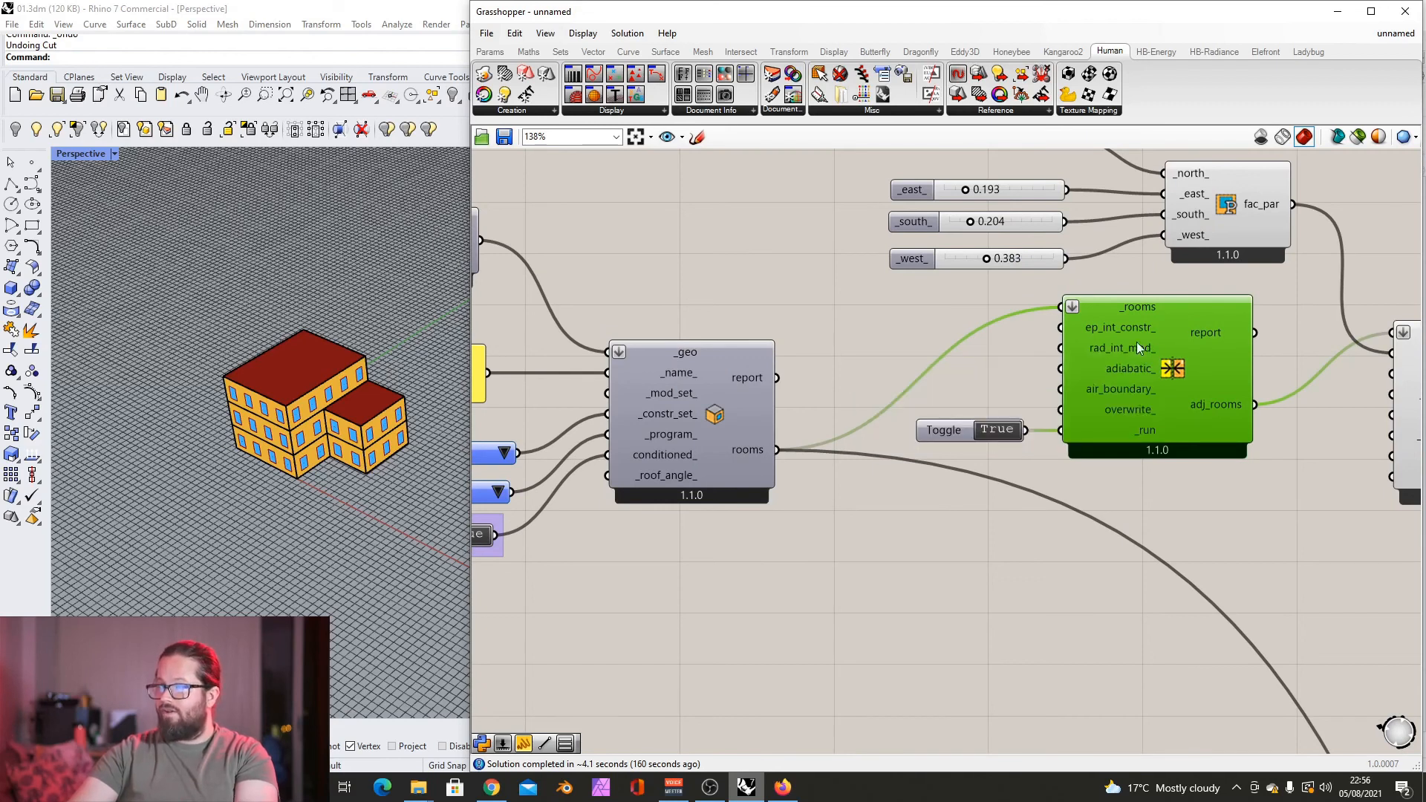
# Step: Examine the HB Apertures by Ratio component and the two label components connected to its hb_objs output
pyautogui.scroll(-6, 979, 429)
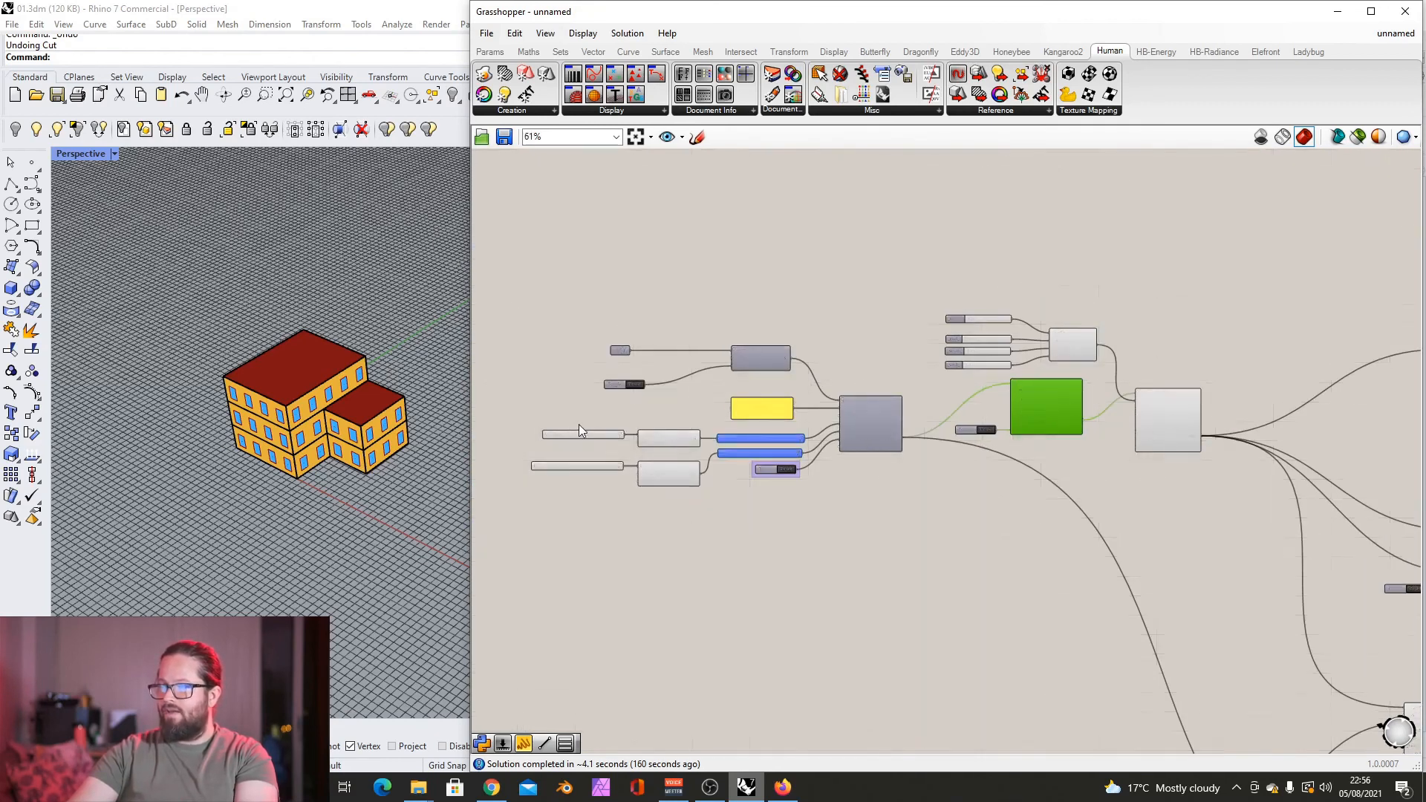
pyautogui.scroll(4, 688, 452)
pyautogui.scroll(2, 966, 446)
pyautogui.scroll(-5, 1037, 413)
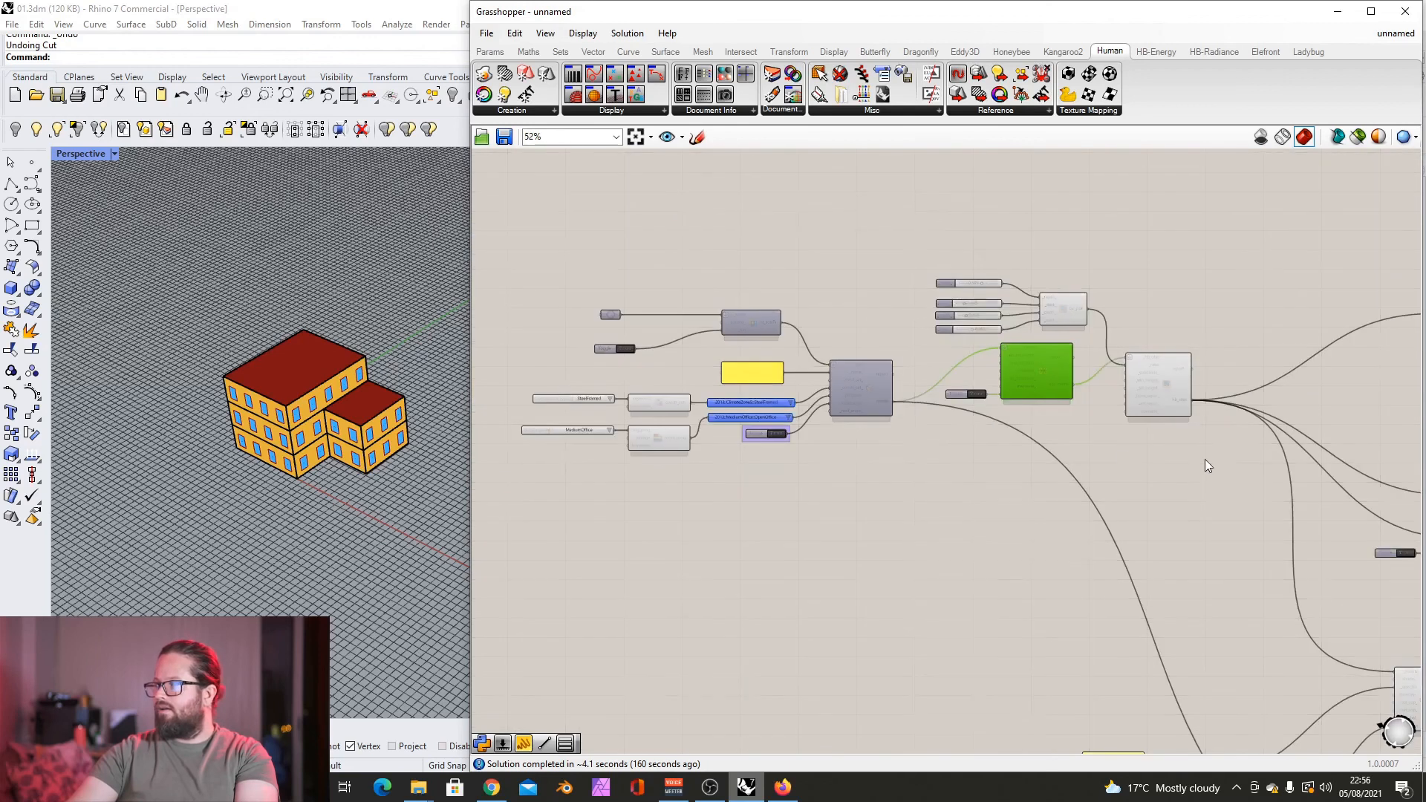
pyautogui.scroll(3, 1188, 416)
pyautogui.scroll(2, 1188, 413)
pyautogui.click(1102, 295)
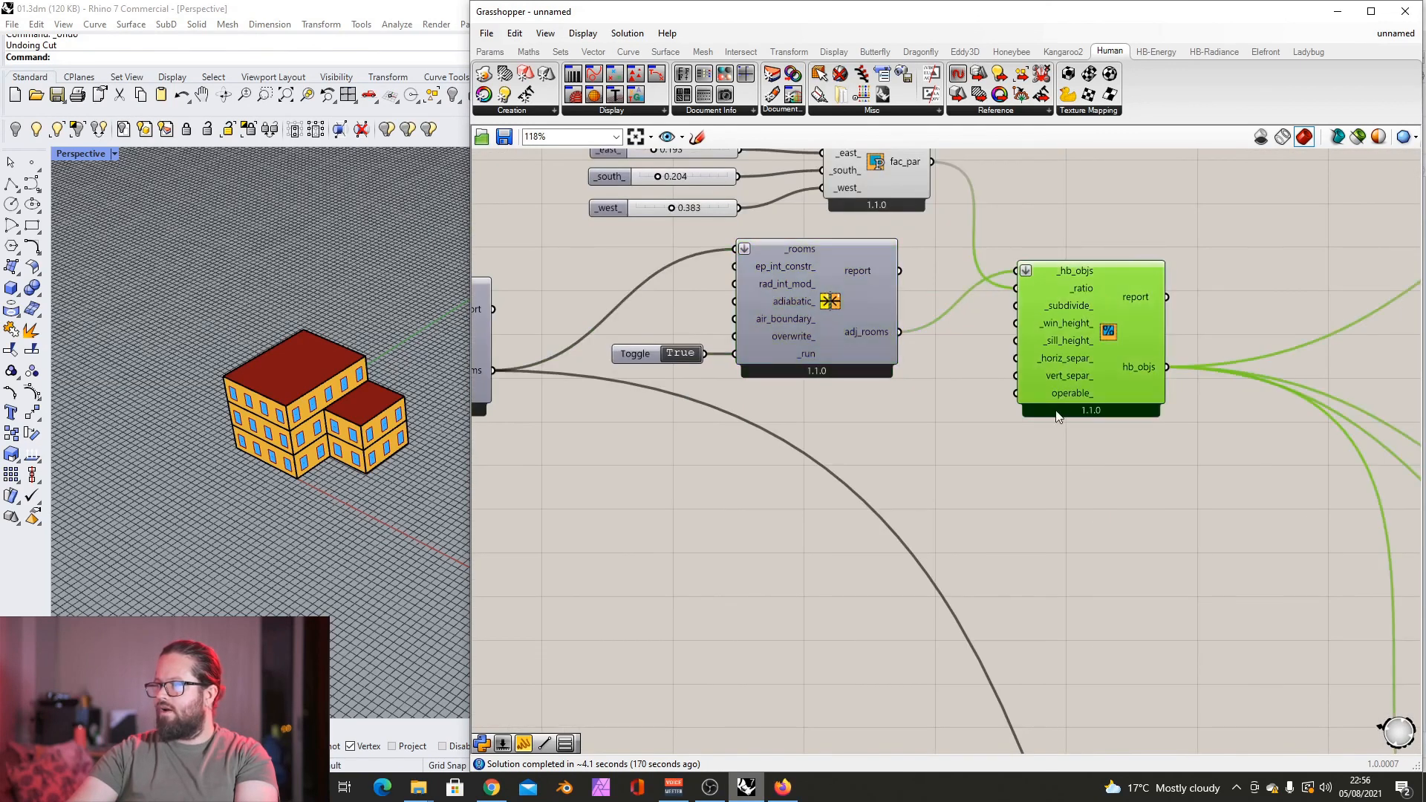
pyautogui.scroll(-2, 1055, 411)
pyautogui.scroll(-4, 1095, 332)
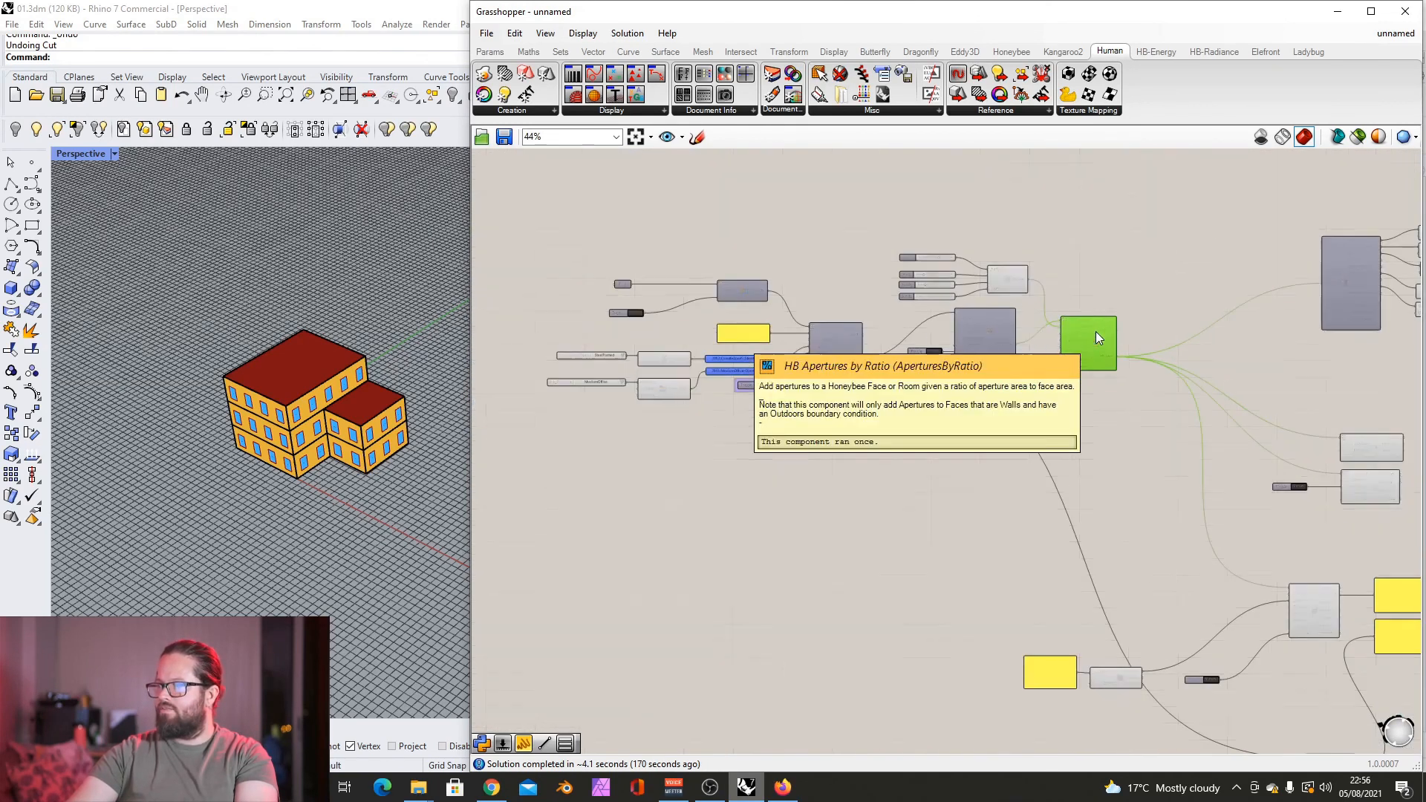
pyautogui.scroll(2, 1316, 437)
pyautogui.moveTo(974, 308); pyautogui.dragTo(1129, 446)
pyautogui.scroll(3, 1050, 343)
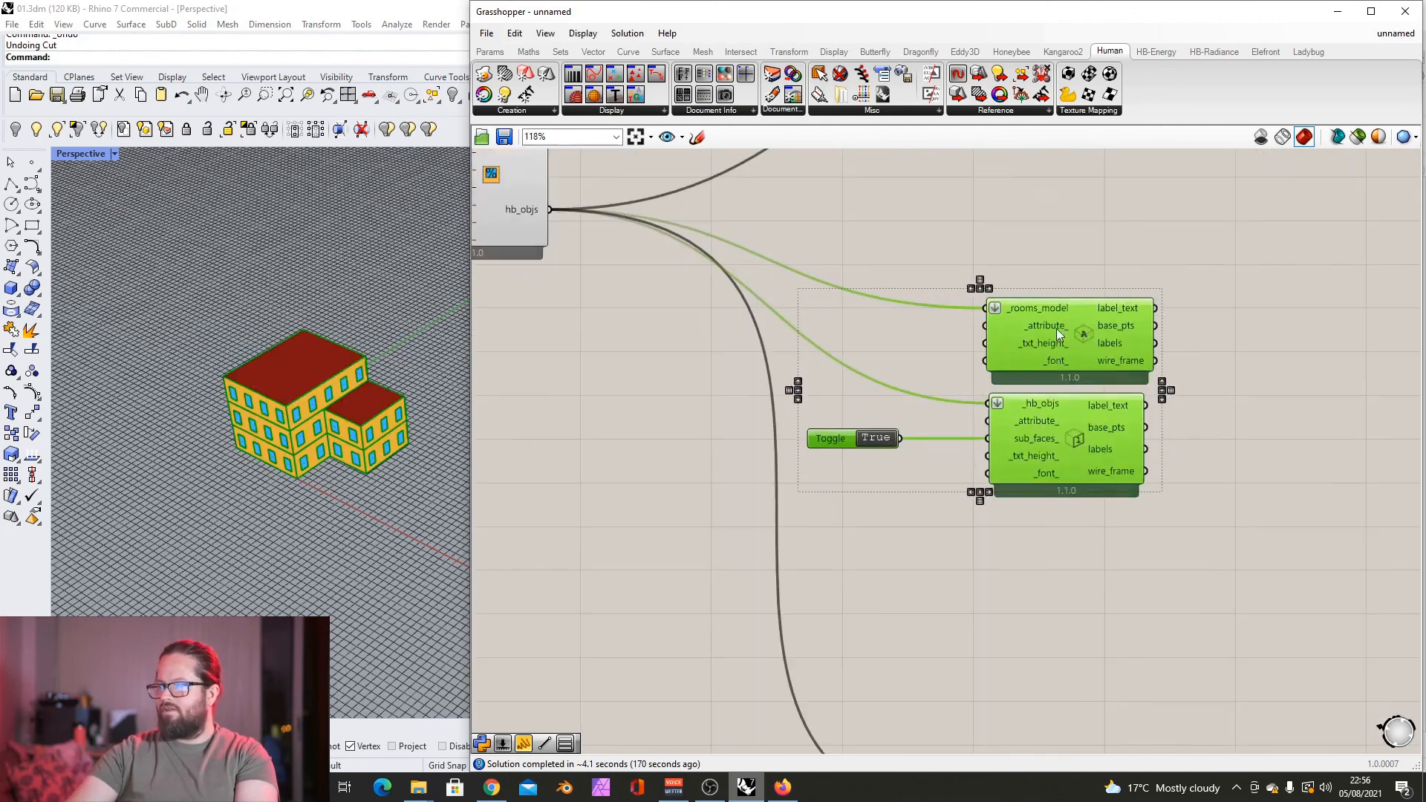
# Step: Move the face-type visualization component and its preview components as a group closer to the label components
pyautogui.scroll(-3, 1056, 329)
pyautogui.scroll(1, 1153, 222)
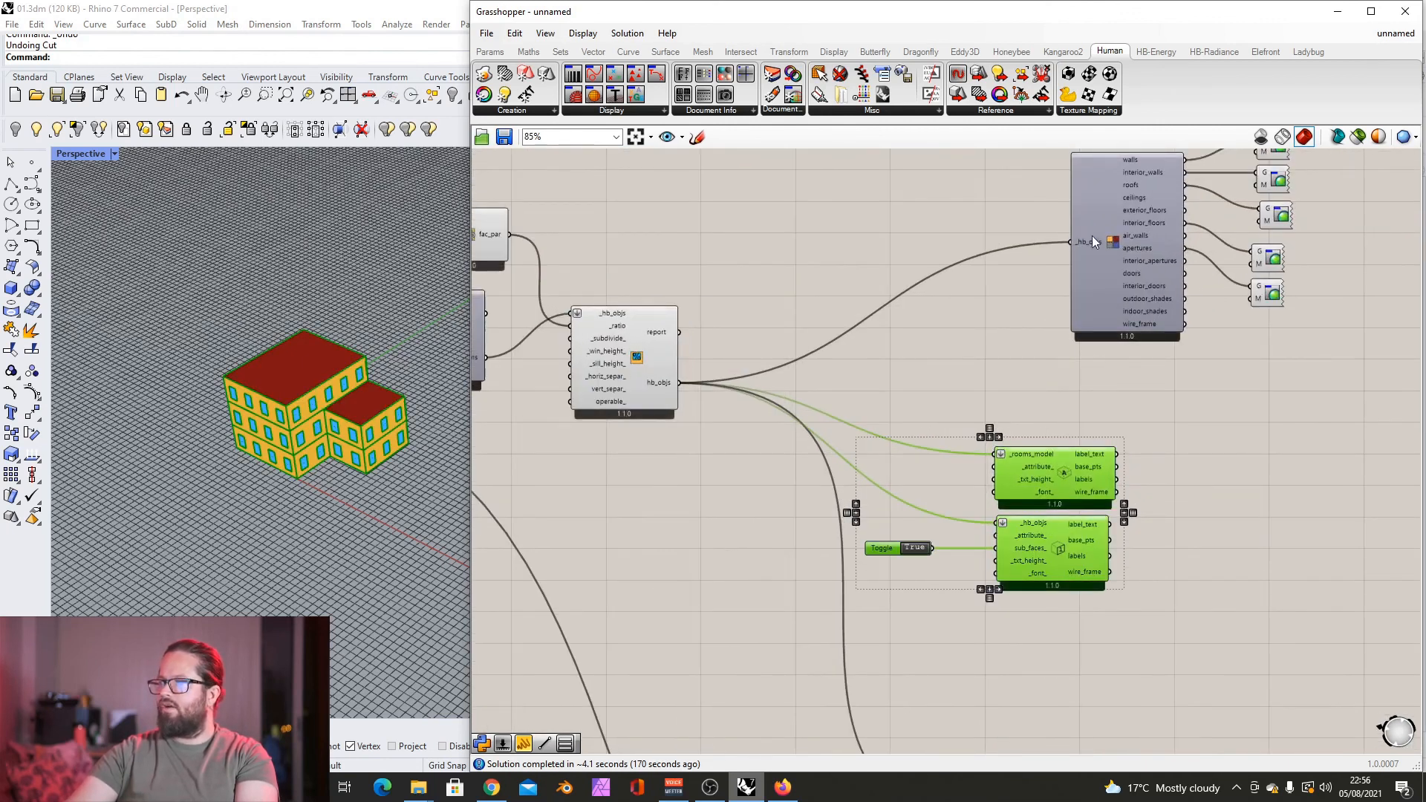
pyautogui.scroll(-3, 1006, 304)
pyautogui.moveTo(1009, 197); pyautogui.dragTo(1190, 333)
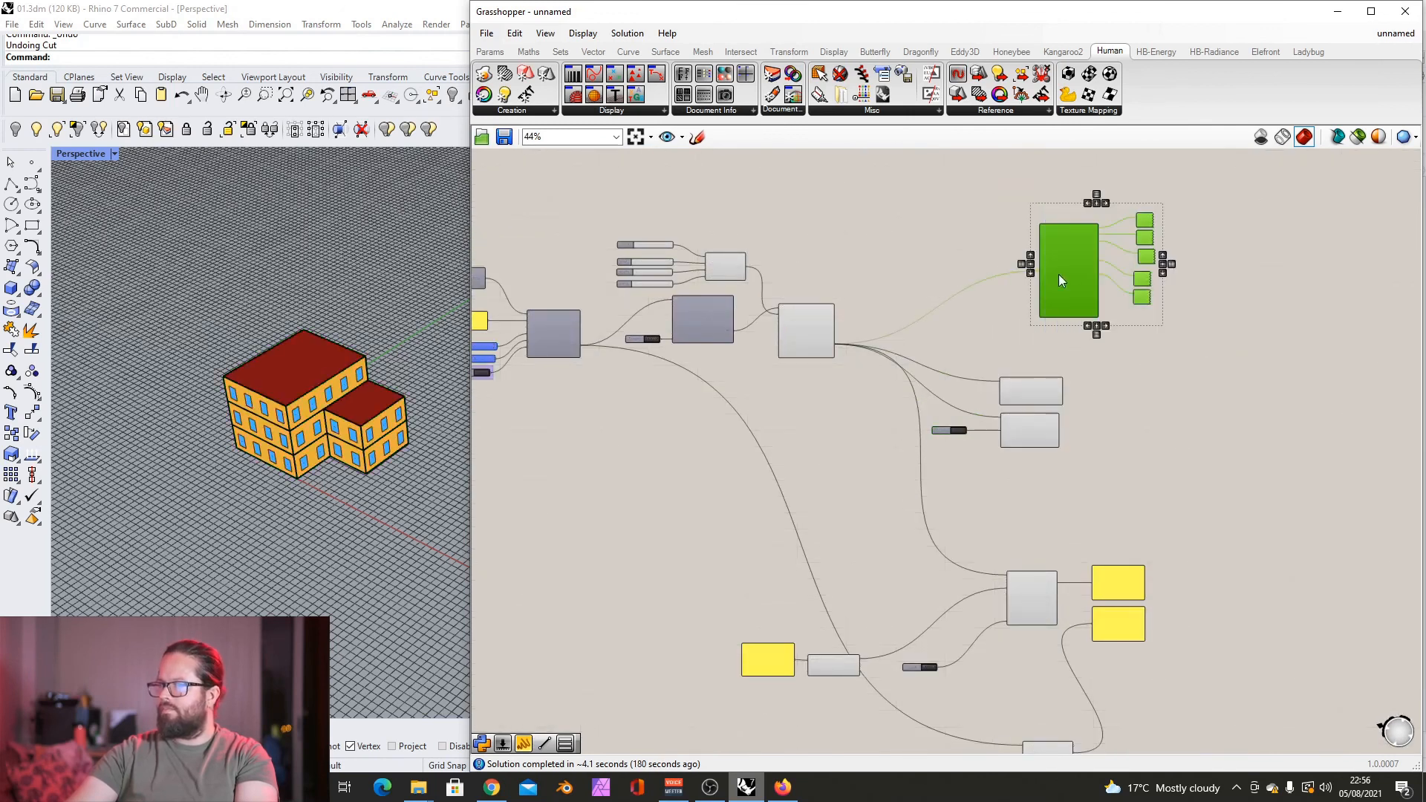
pyautogui.moveTo(1059, 274); pyautogui.dragTo(1028, 308)
# Step: Line up the True toggle, weather download component and weather URL panel directly in front of the upper annual loads component
pyautogui.scroll(-4, 1080, 560)
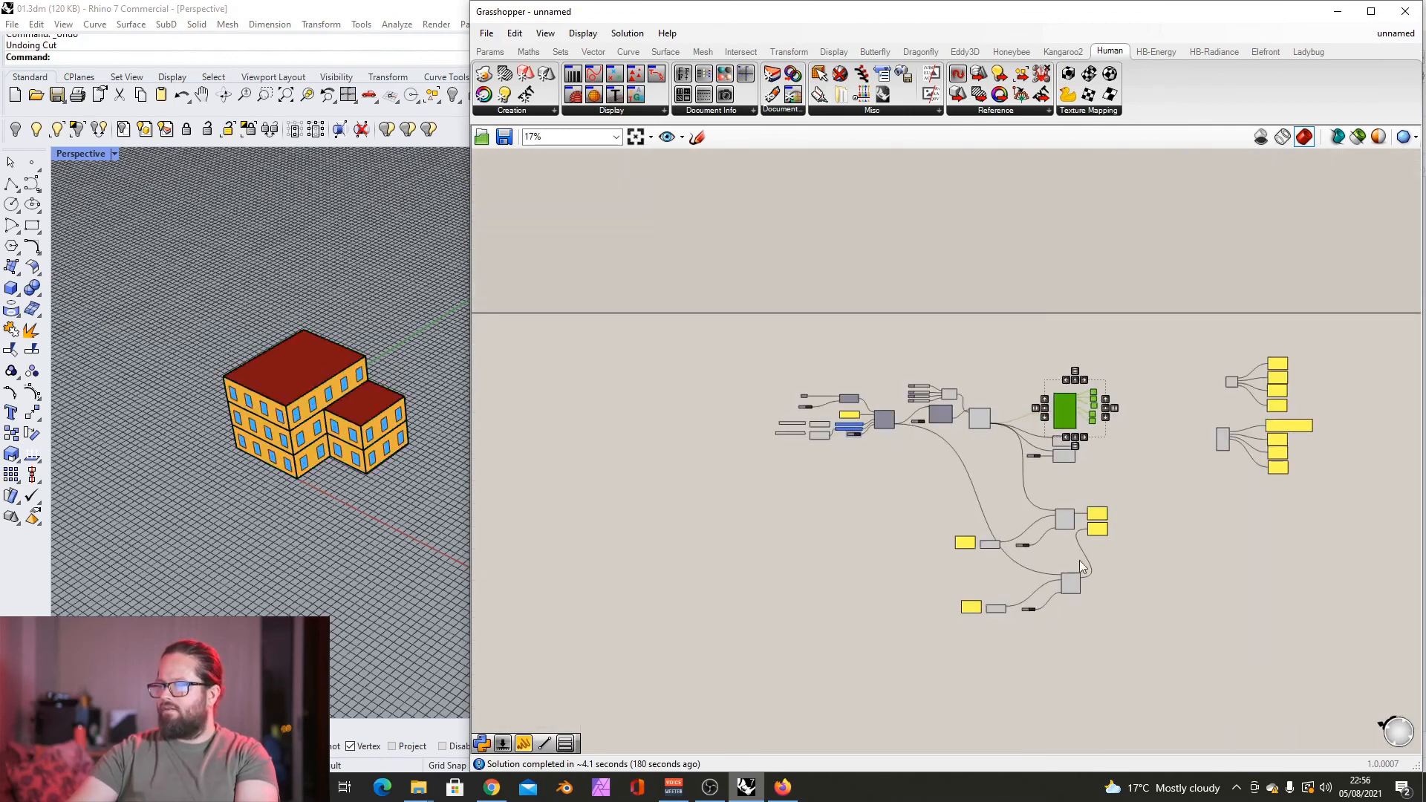
pyautogui.scroll(3, 894, 530)
pyautogui.scroll(3, 906, 564)
pyautogui.moveTo(750, 460); pyautogui.dragTo(1189, 617)
pyautogui.click(1154, 581)
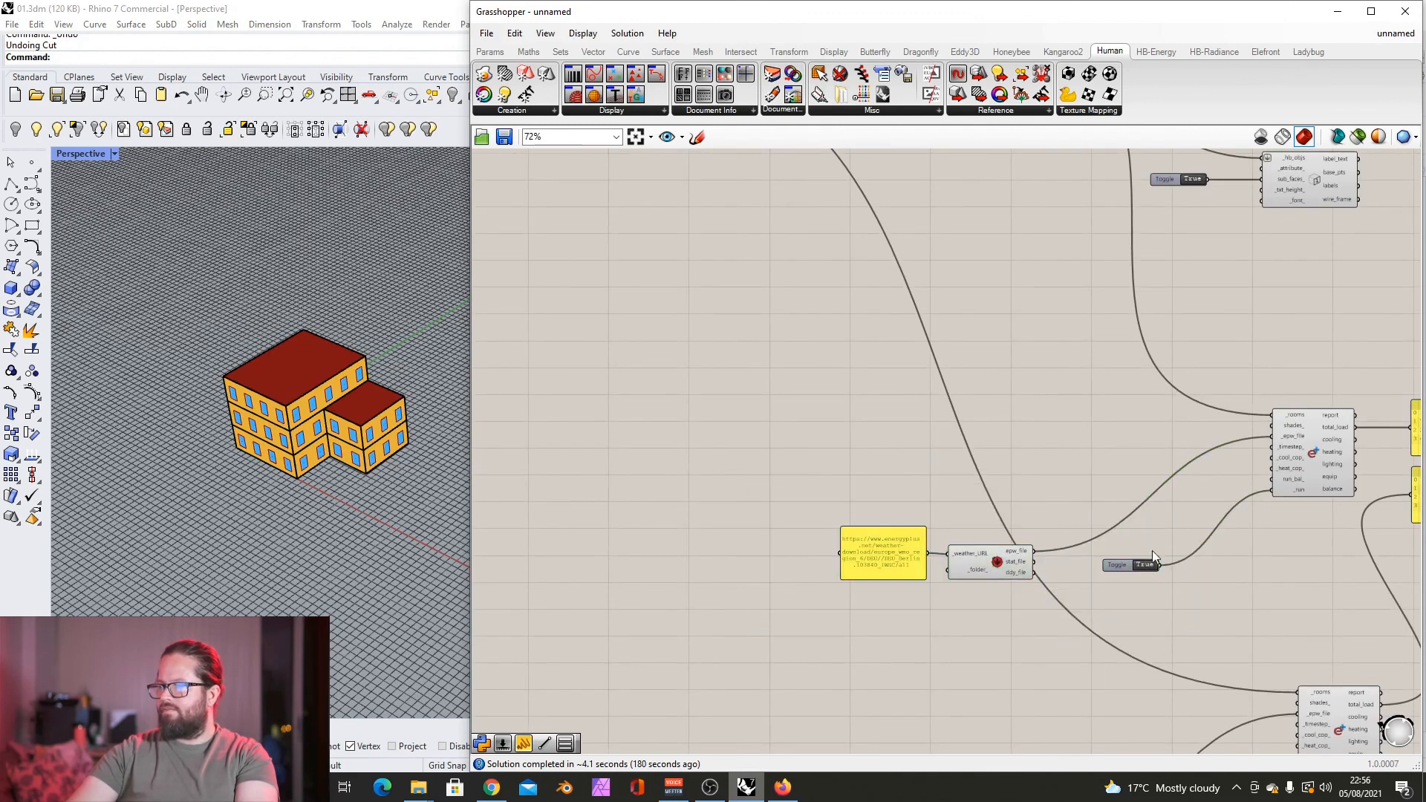
pyautogui.moveTo(1118, 567); pyautogui.dragTo(1211, 493)
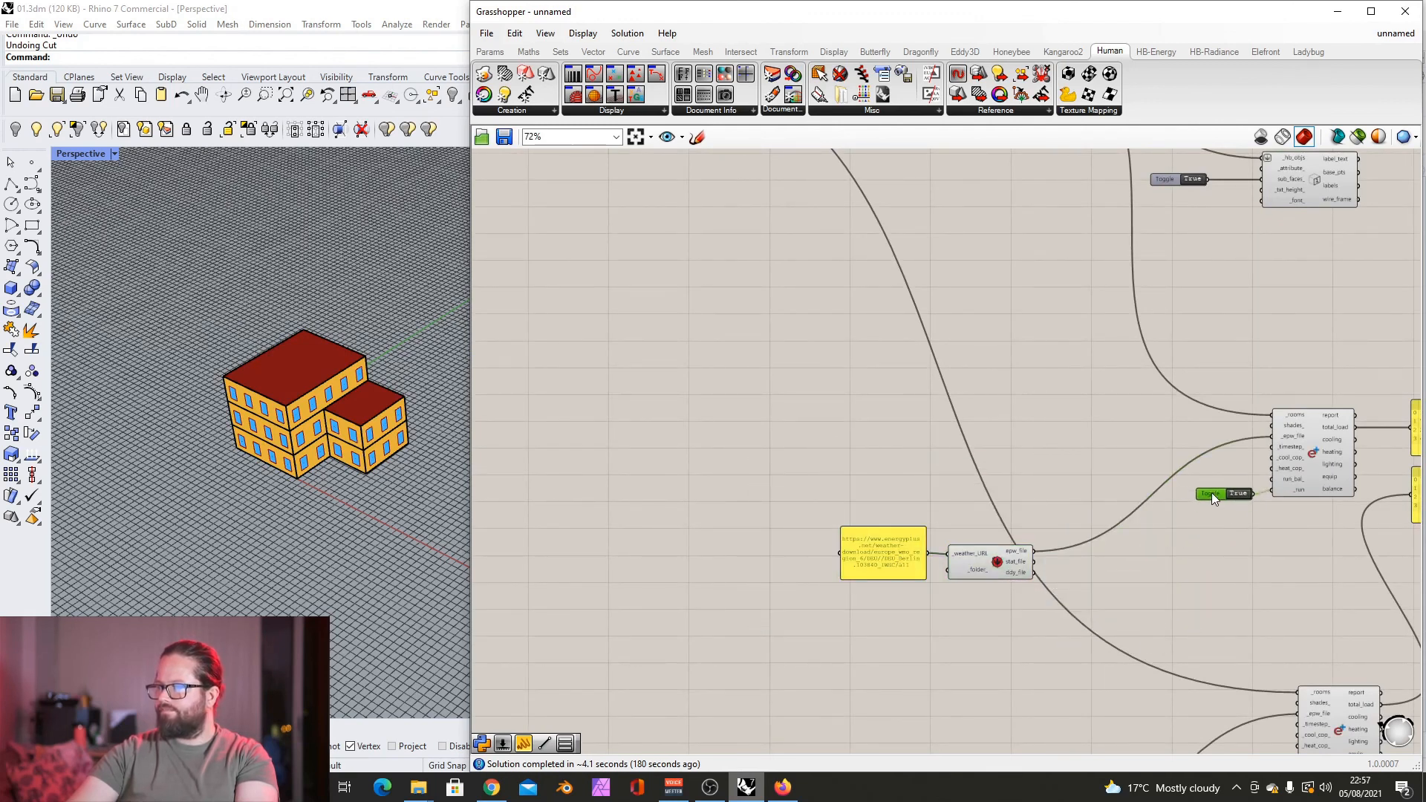
pyautogui.moveTo(986, 551); pyautogui.dragTo(1188, 438)
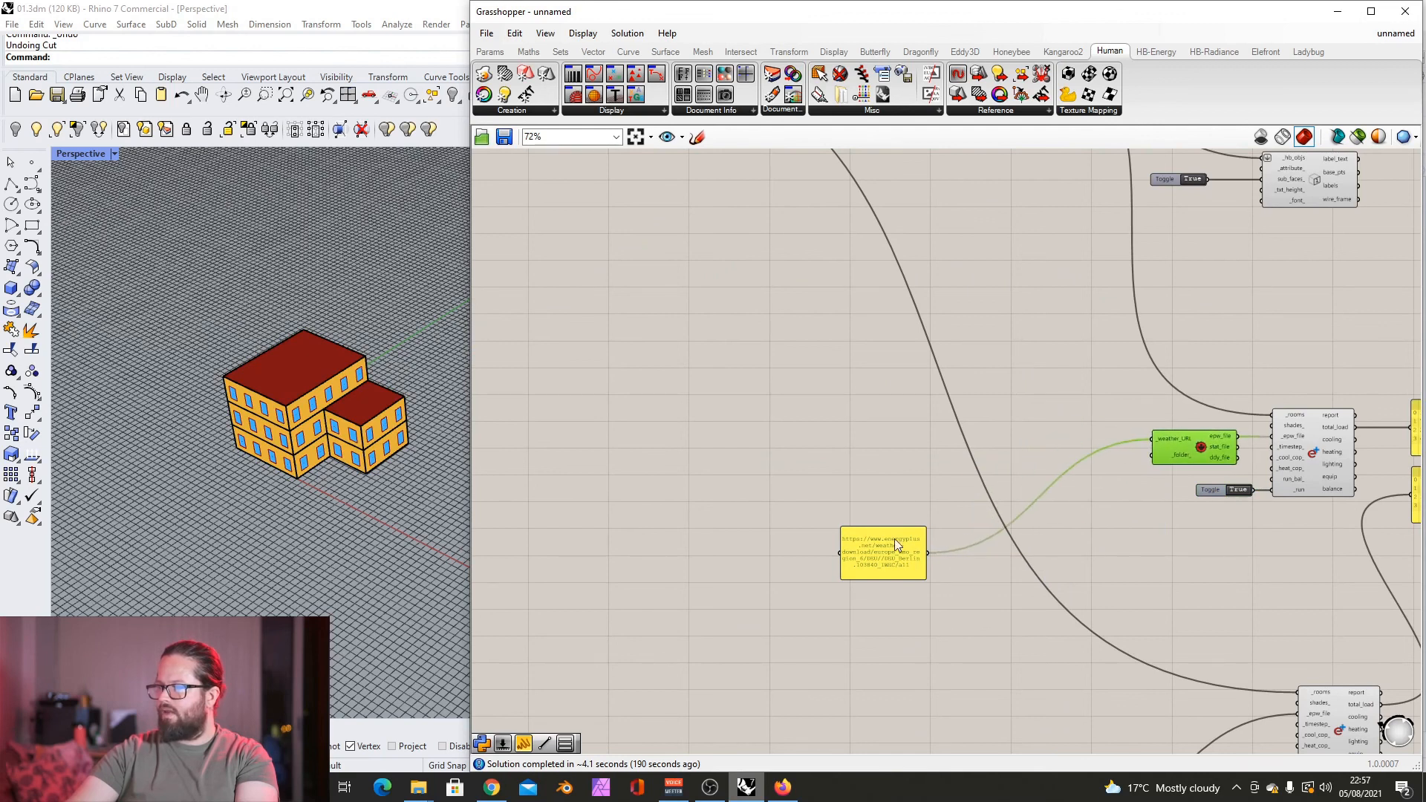
pyautogui.moveTo(894, 538); pyautogui.dragTo(1084, 425)
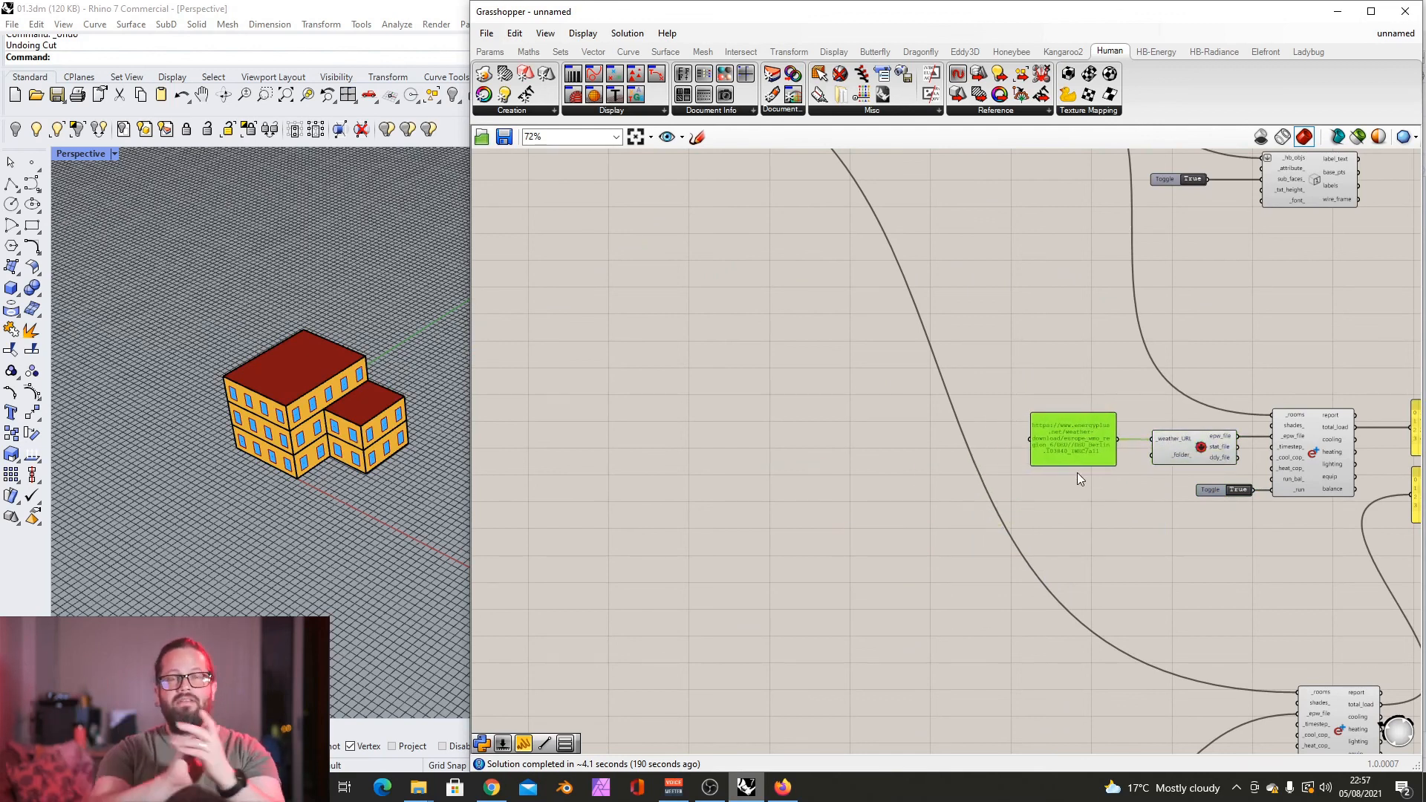